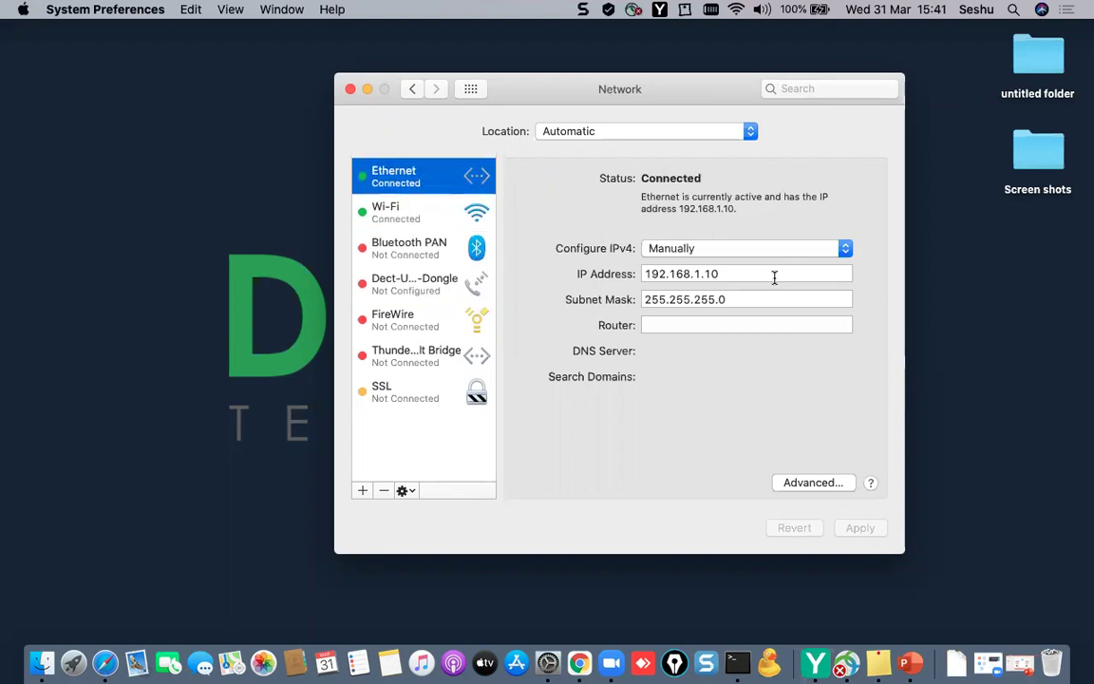
- Ping 192.168.1.1 from Terminal, confirm 0.0% packet loss, then switch to Chrome
{"action": "left_click", "coordinate": [349, 89]}
{"action": "left_click", "coordinate": [736, 662]}
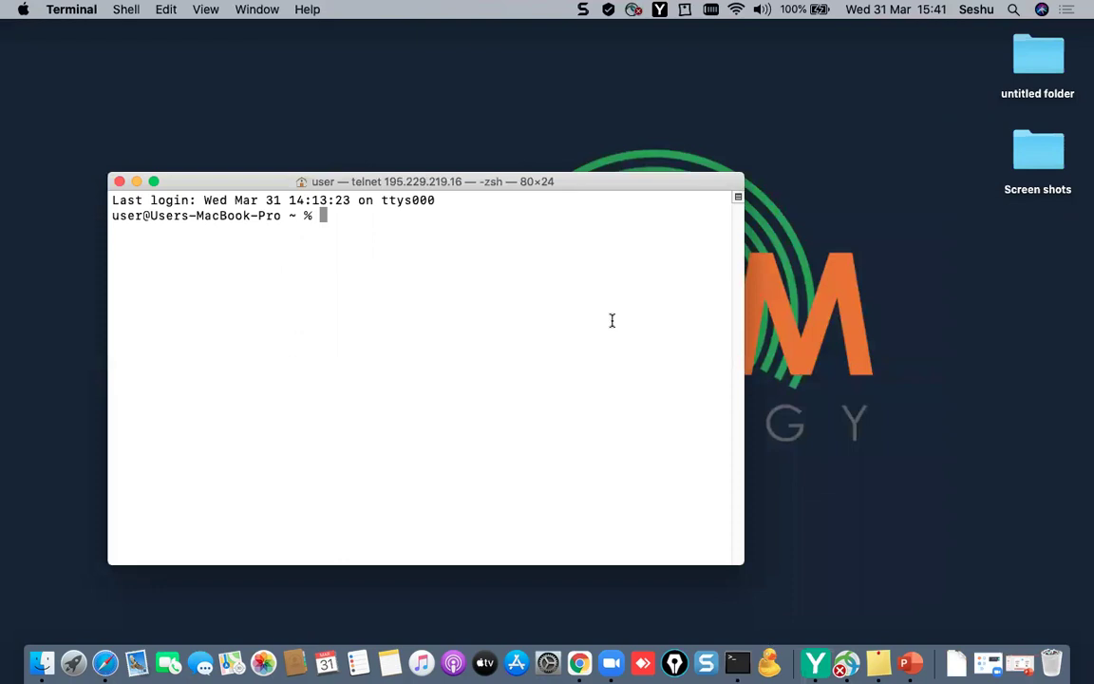
{"action": "type", "text": "ping 192.1"}
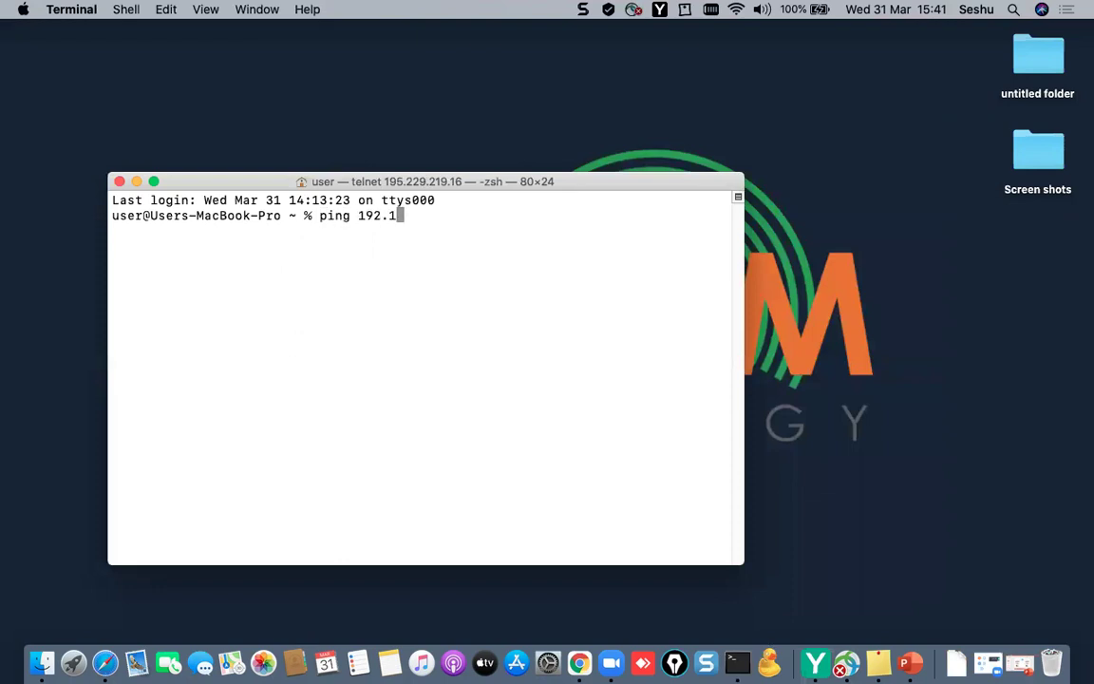
{"action": "type", "text": "68.1.1"}
{"action": "key", "text": "Return"}
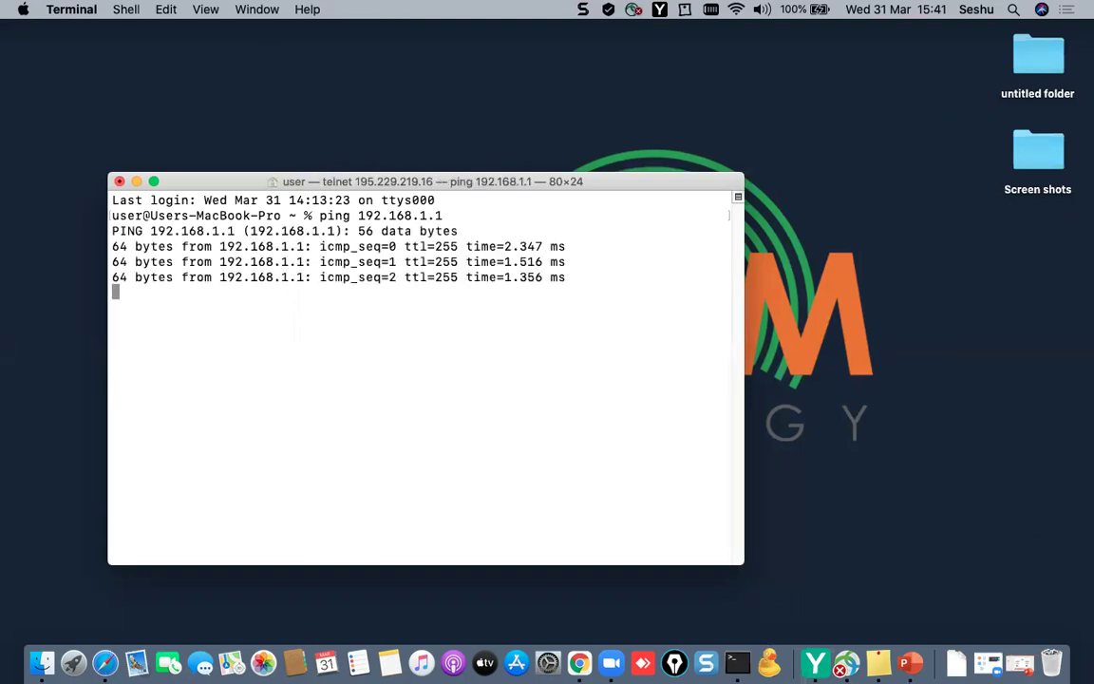
{"action": "key", "text": "ctrl+c"}
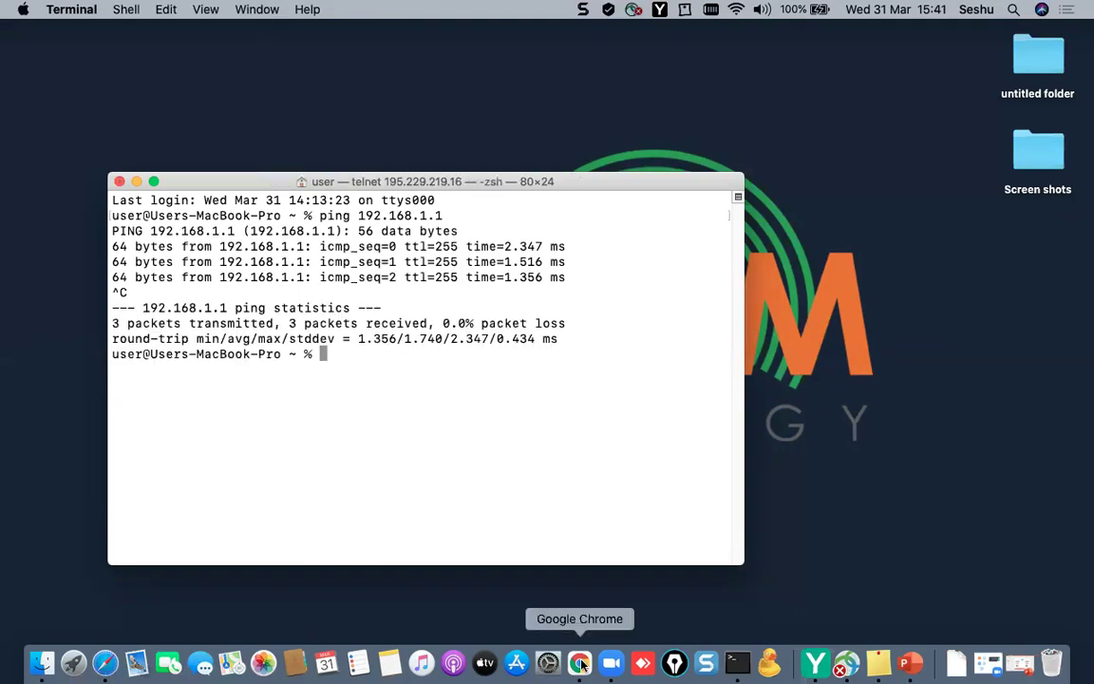
{"action": "left_click", "coordinate": [581, 663]}
- Load 192.168.1.1 and log in with the default administrator username and password
{"action": "left_click", "coordinate": [378, 68]}
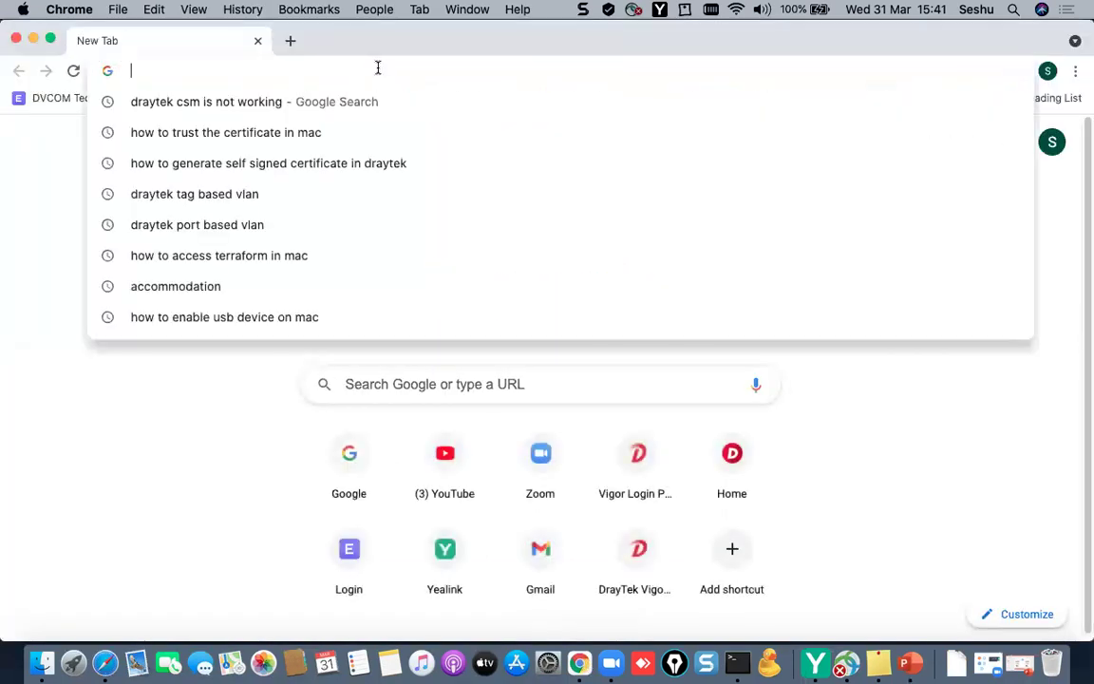
{"action": "type", "text": "192.168.1."}
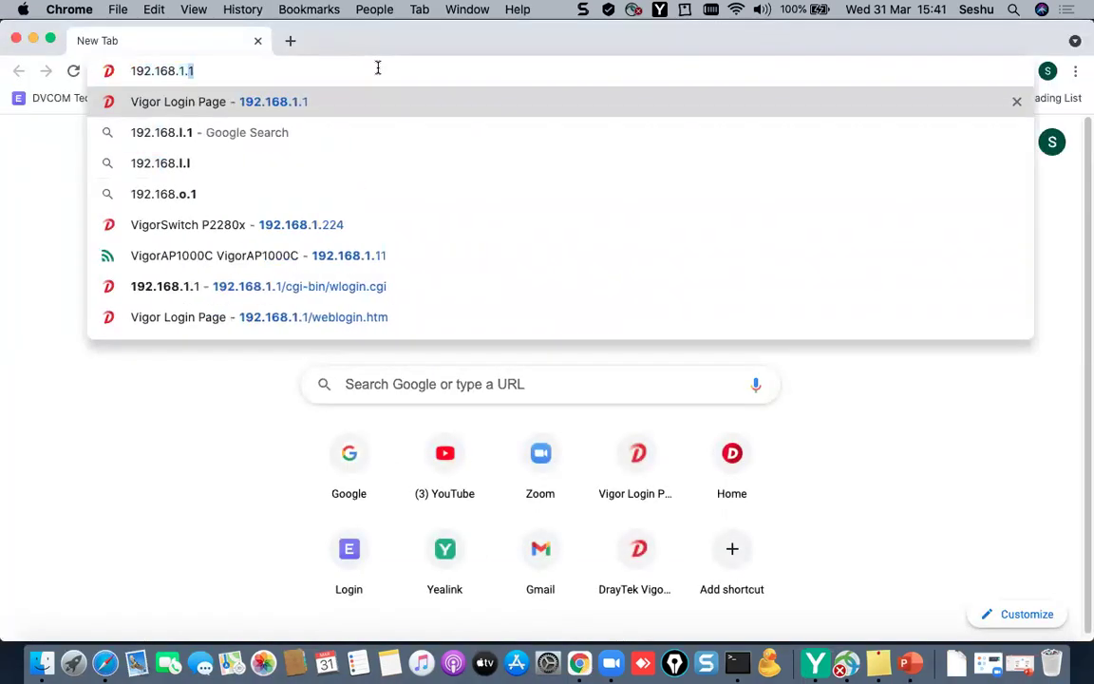
{"action": "key", "text": "Return"}
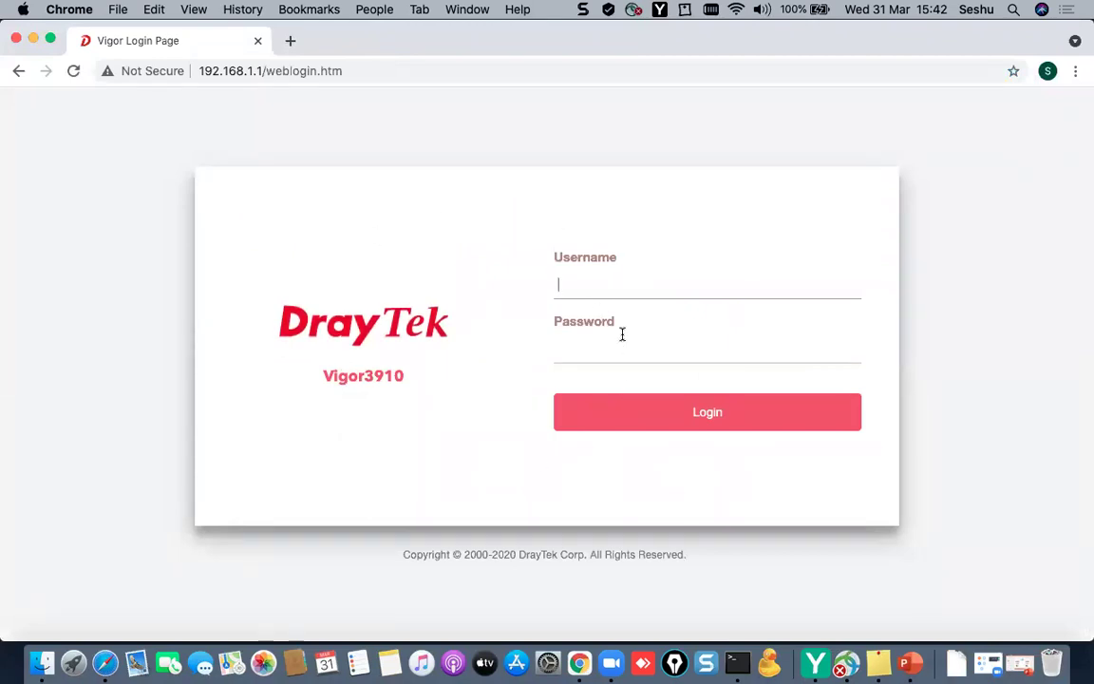
{"action": "type", "text": "admin"}
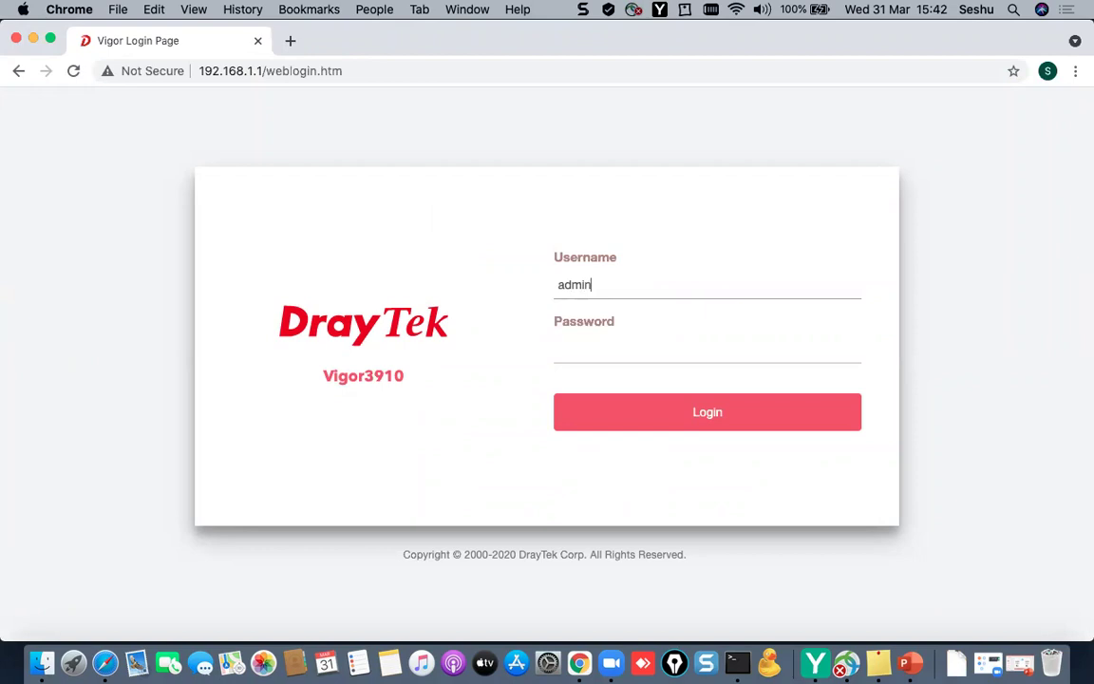
{"action": "key", "text": "Tab"}
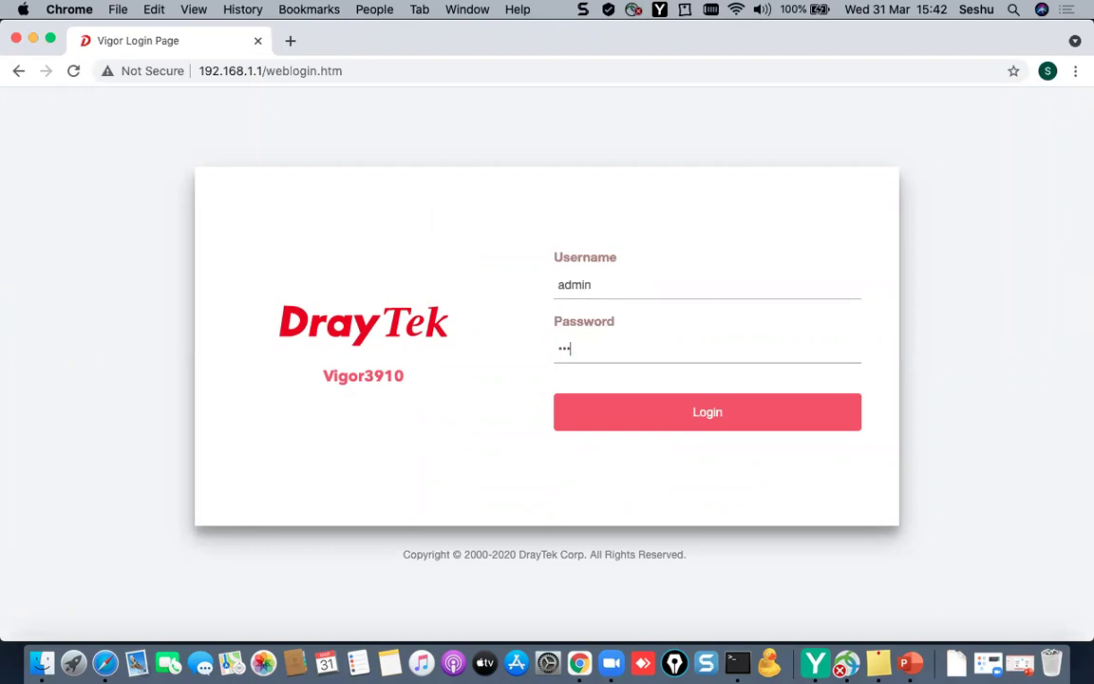
{"action": "type", "text": "admin"}
{"action": "left_click", "coordinate": [727, 426]}
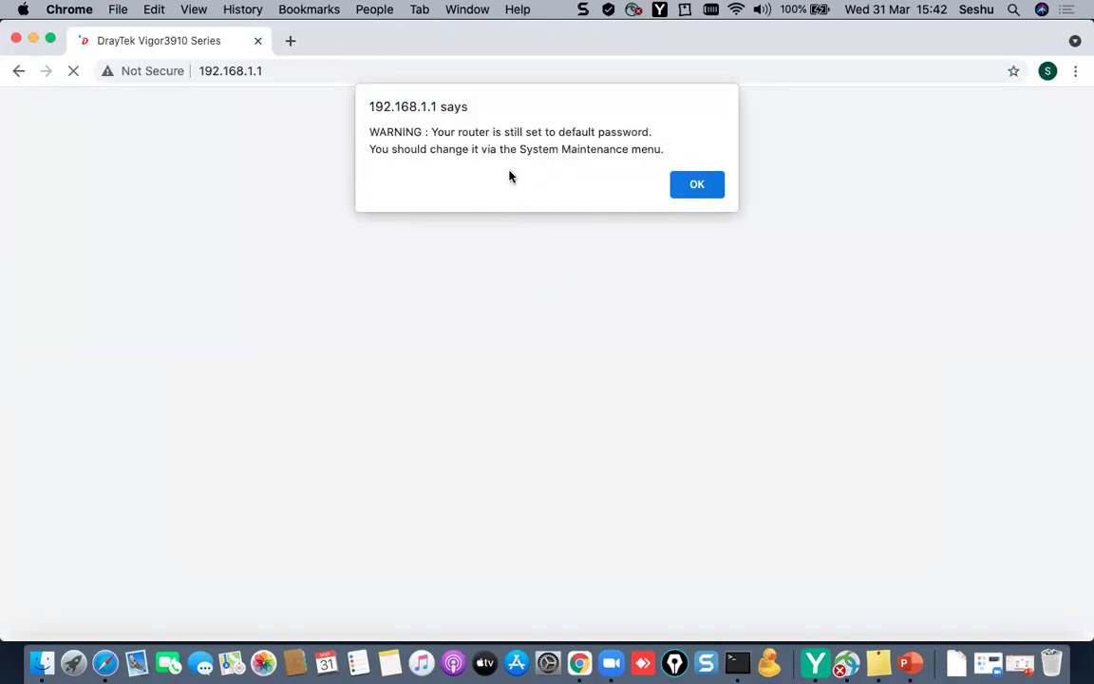
- Dismiss the default-password warning and go to System Maintenance > Administrator Password
{"action": "left_click", "coordinate": [696, 186]}
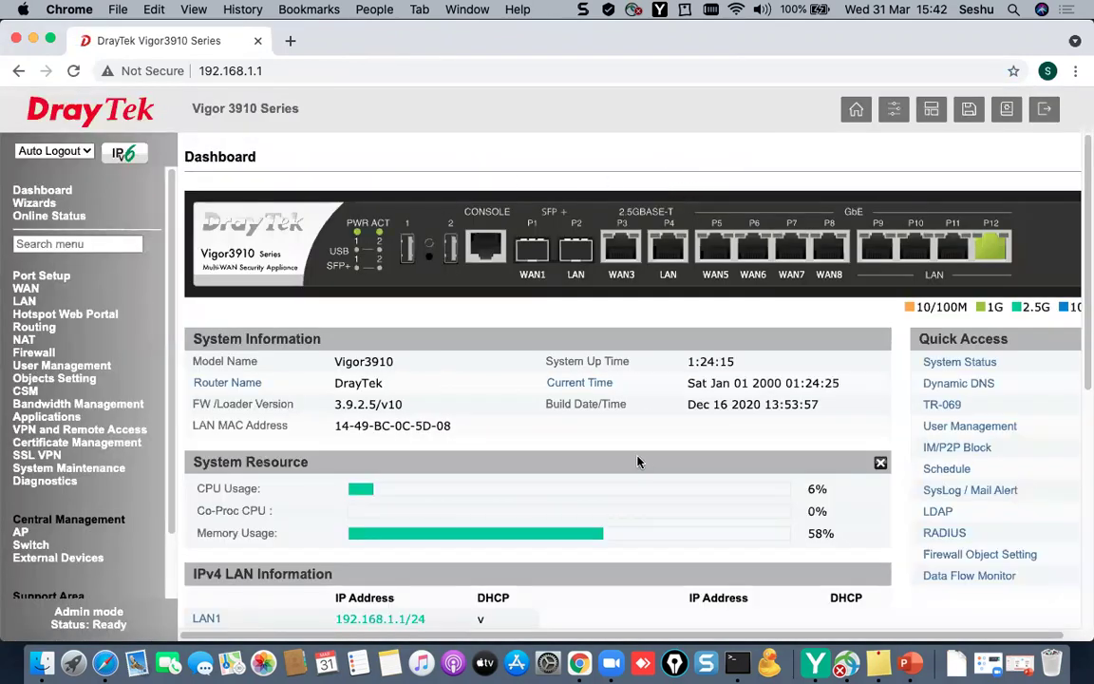
{"action": "left_click", "coordinate": [109, 468]}
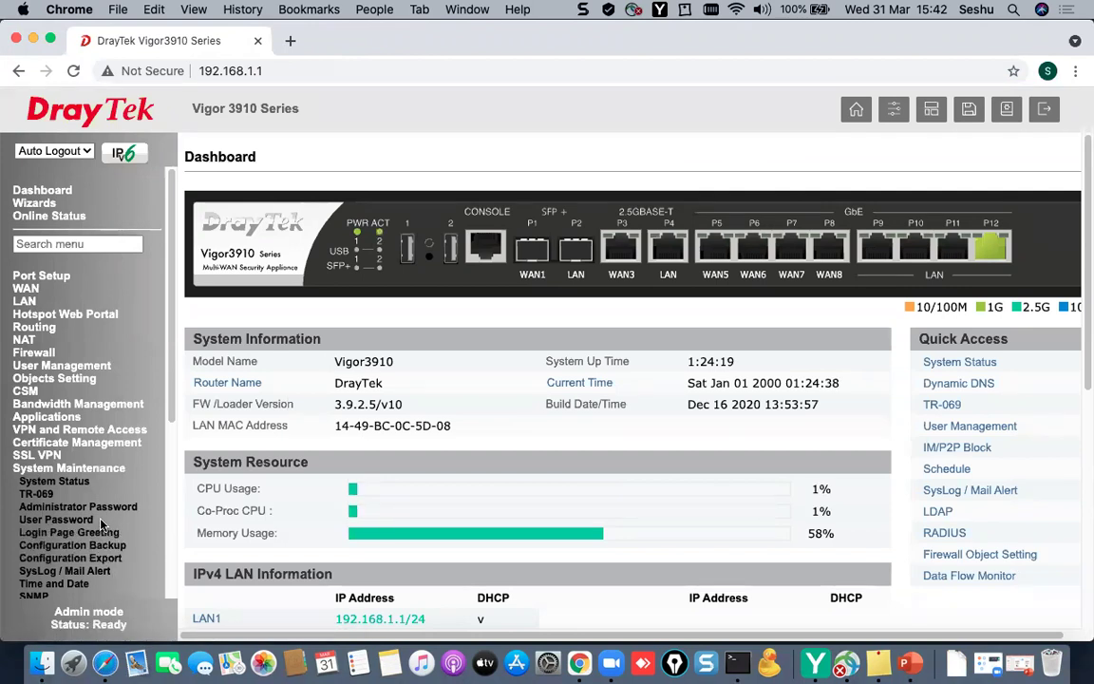
{"action": "left_click", "coordinate": [95, 507]}
- Enter the old password and the new password twice, then save it
{"action": "left_click", "coordinate": [609, 225]}
{"action": "type", "text": "a"}
{"action": "key", "text": "BackSpace"}
{"action": "type", "text": "admin"}
{"action": "key", "text": "Tab"}
{"action": "type", "text": "a"}
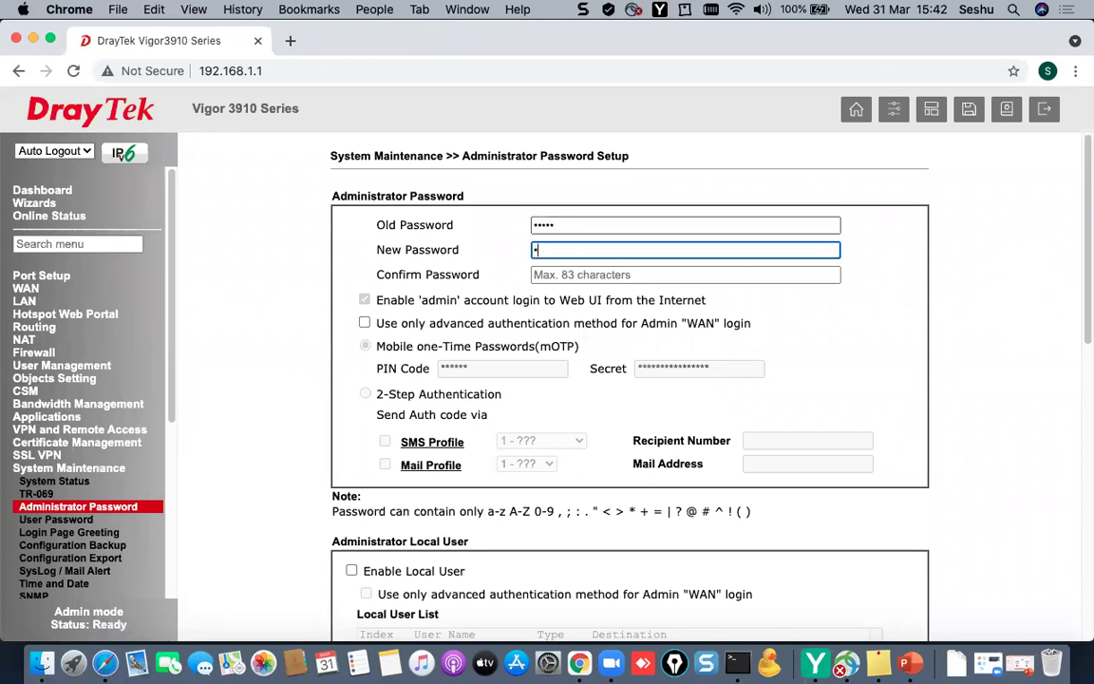
{"action": "key", "text": "Tab"}
{"action": "type", "text": "admin1"}
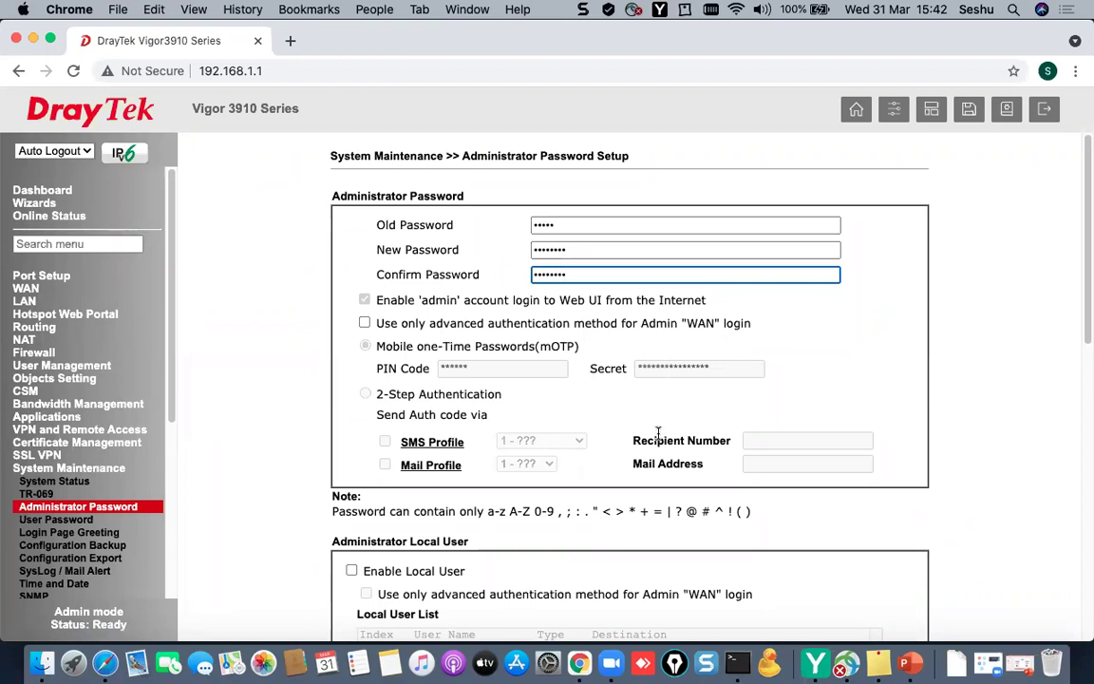
{"action": "scroll", "coordinate": [647, 432], "scroll_direction": "down", "scroll_amount": 10}
{"action": "left_click", "coordinate": [622, 596]}
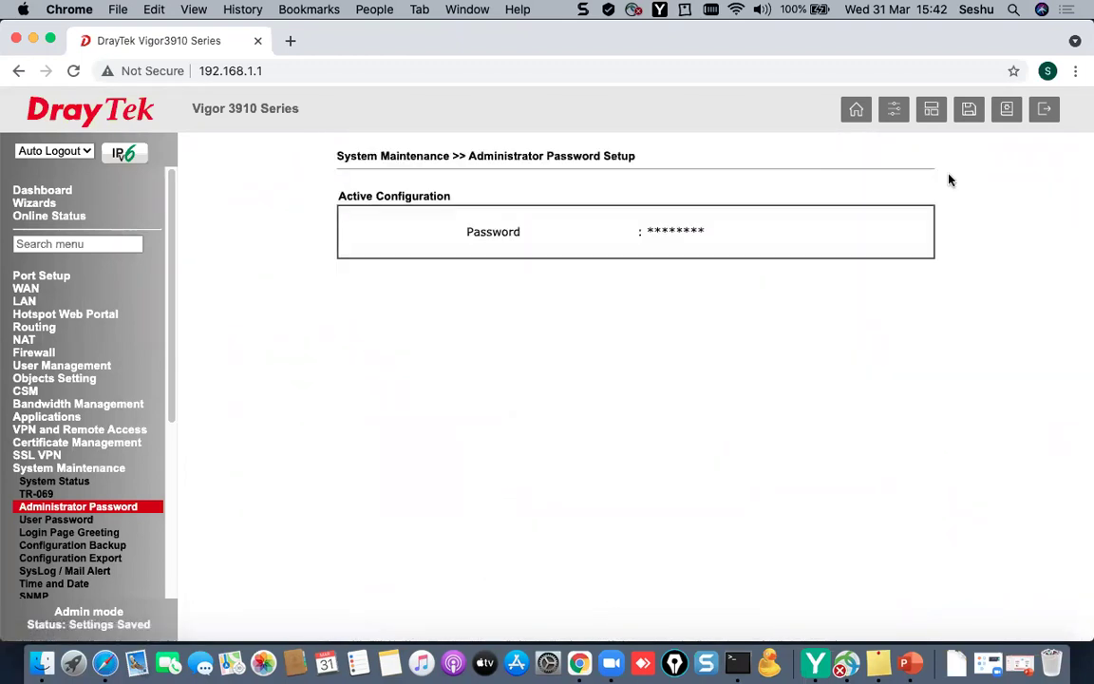
- Log out and sign back in with the saved admin username and the new password
{"action": "left_click", "coordinate": [1044, 110]}
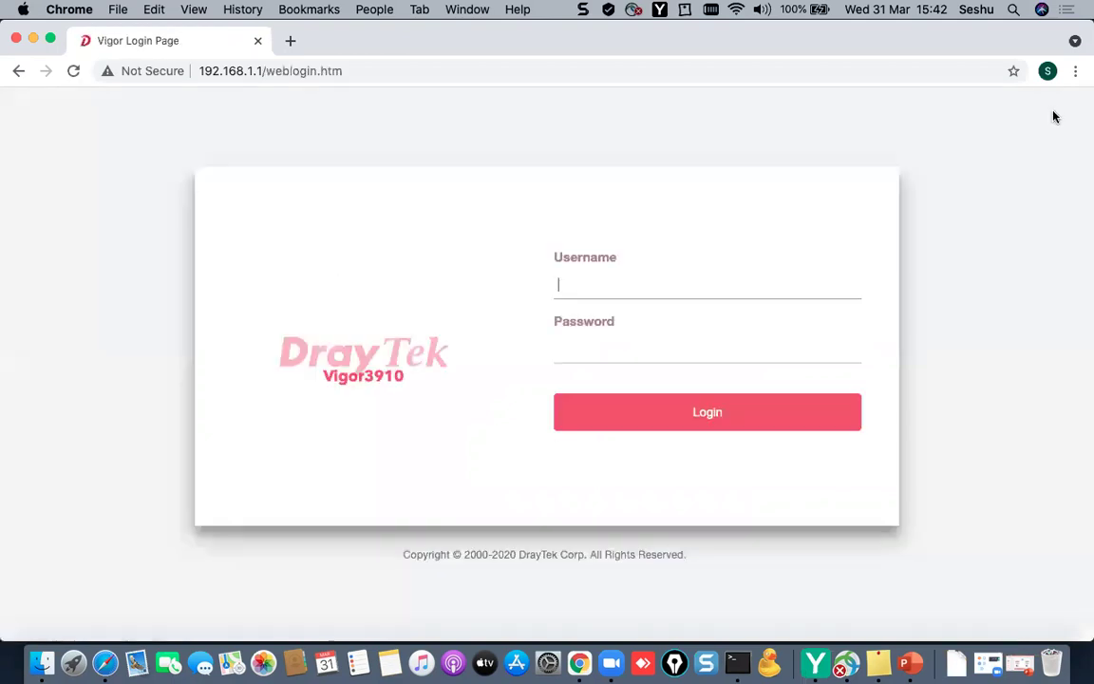
{"action": "left_click", "coordinate": [655, 286]}
{"action": "key", "text": "Down"}
{"action": "key", "text": "Tab"}
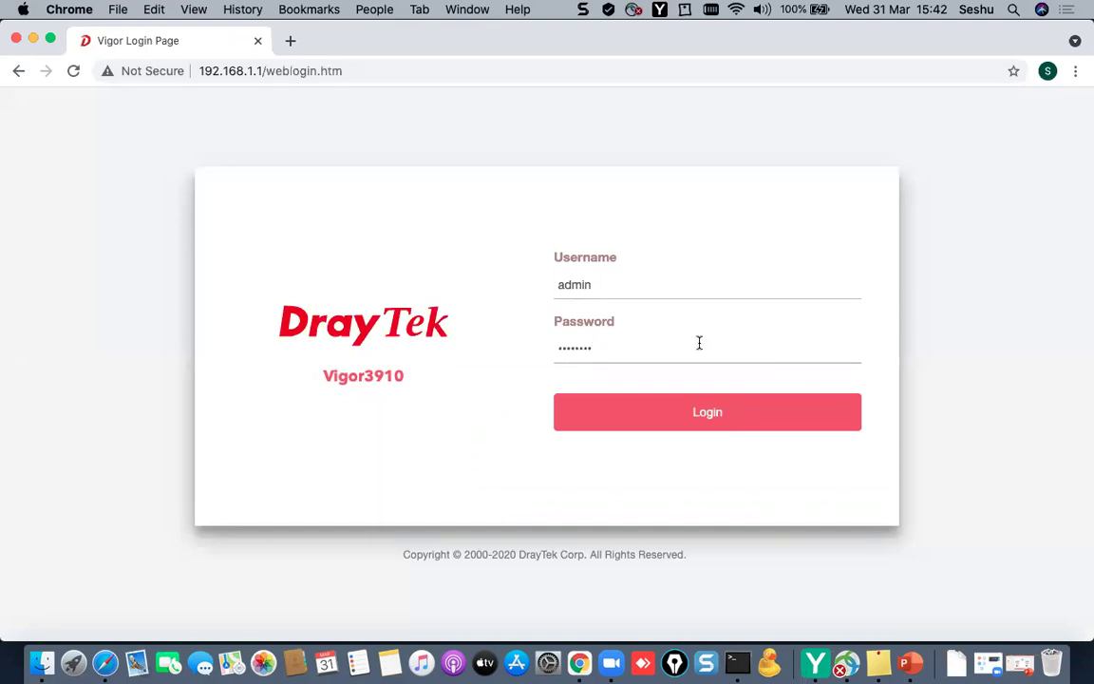
{"action": "left_click", "coordinate": [708, 417]}
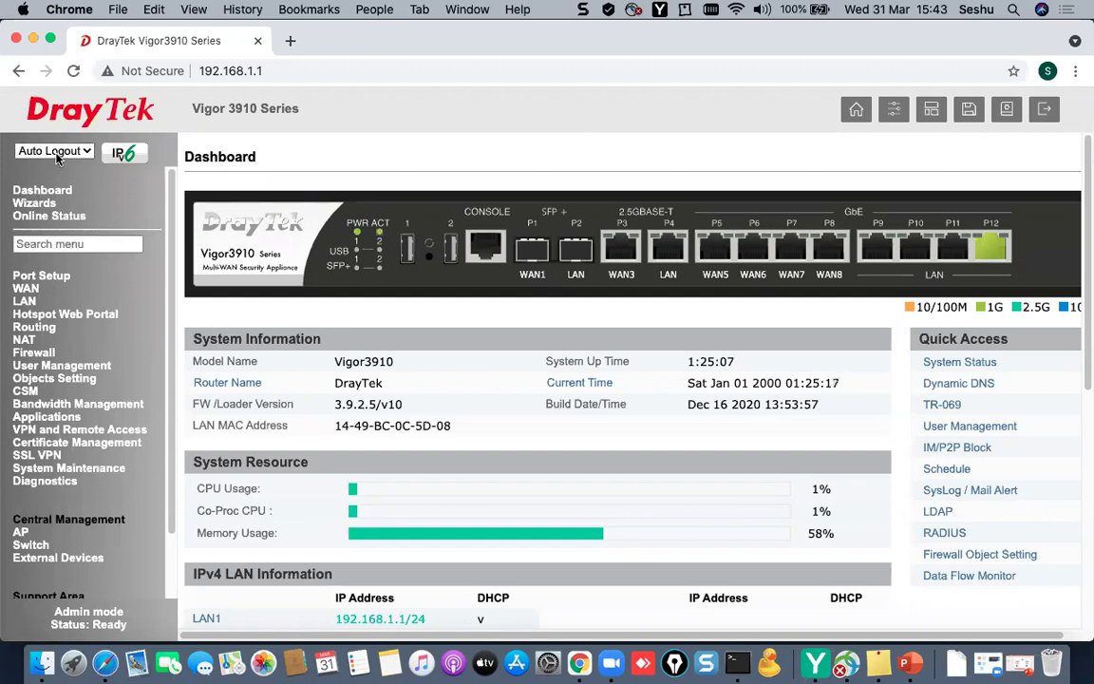
- Set Auto Logout to Off and review the Dashboard's Vigor3910 model and system information
{"action": "left_click", "coordinate": [57, 157]}
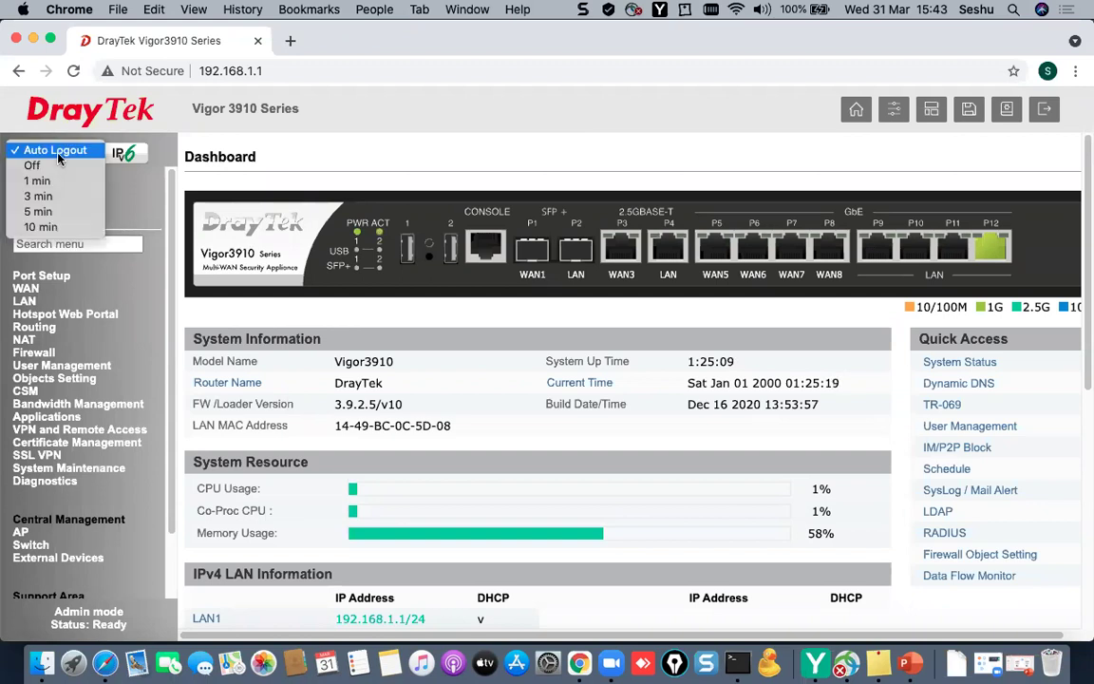
{"action": "left_click", "coordinate": [55, 167]}
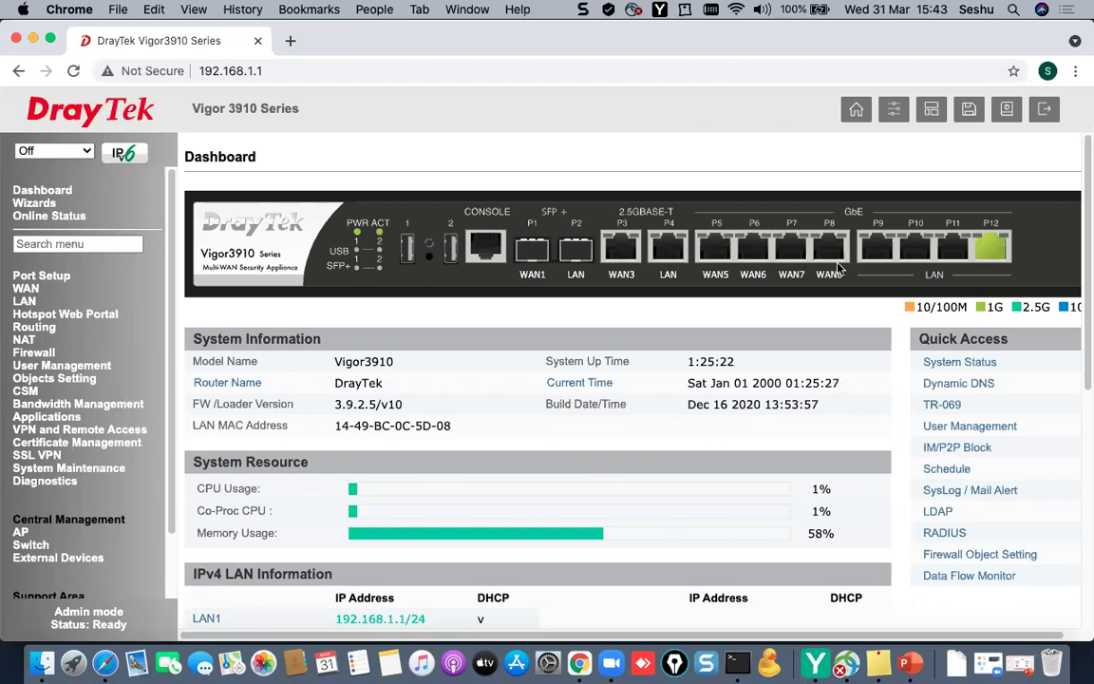
{"action": "double_click", "coordinate": [337, 364]}
{"action": "left_click_drag", "start_coordinate": [336, 383], "coordinate": [406, 407]}
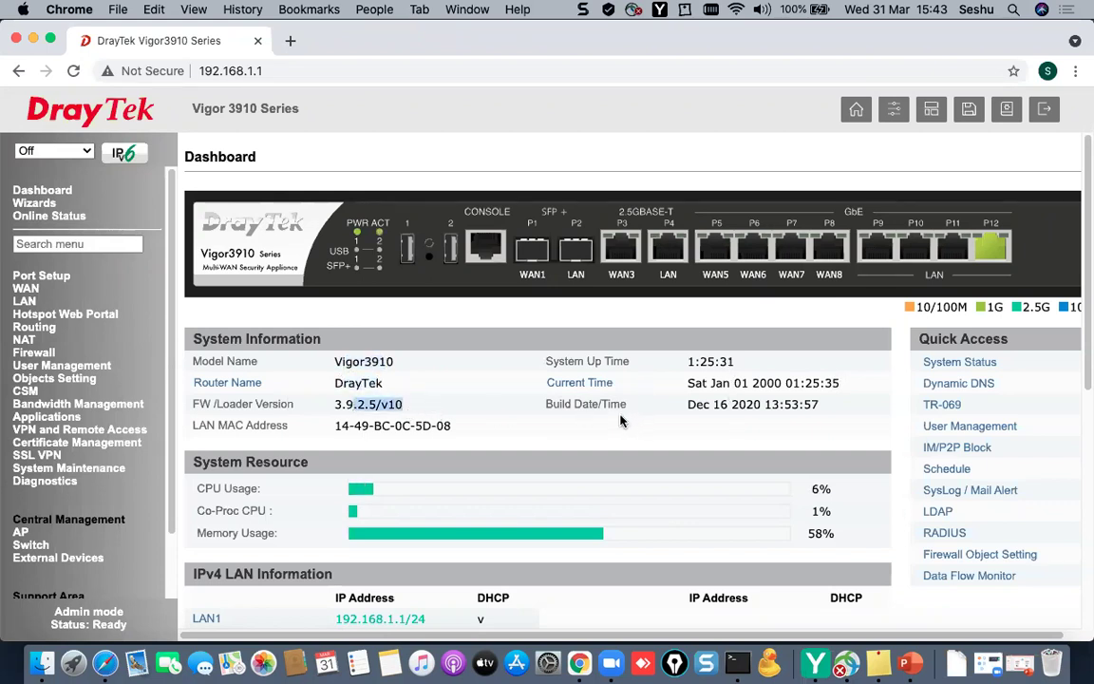
{"action": "scroll", "coordinate": [432, 472], "scroll_direction": "down", "scroll_amount": 1}
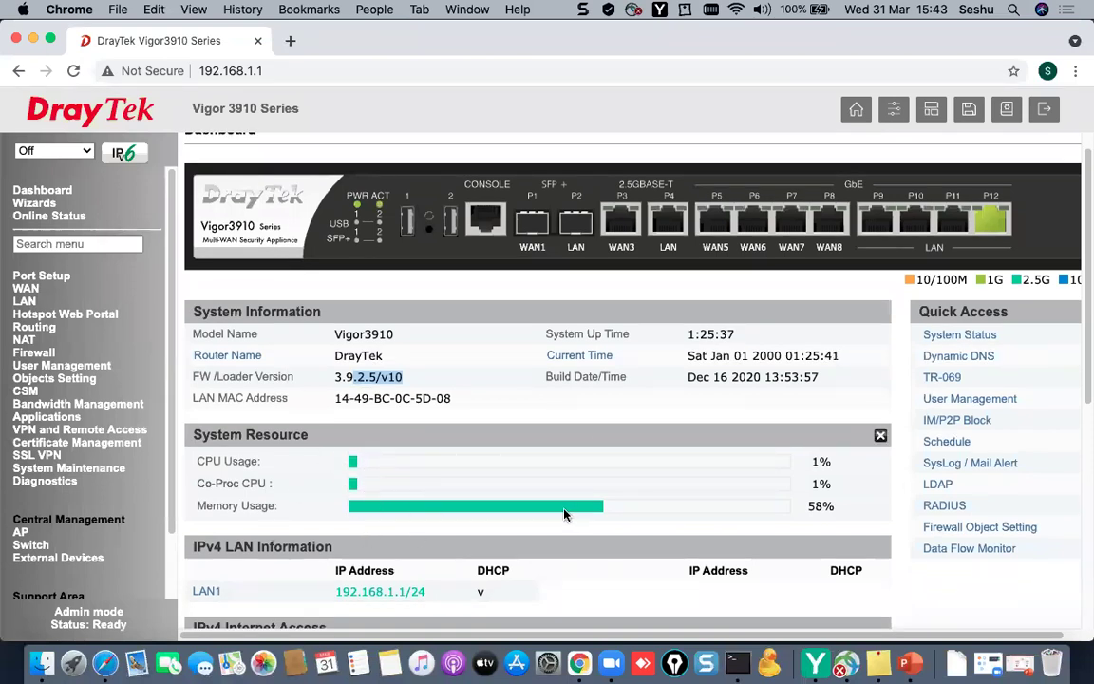
{"action": "scroll", "coordinate": [564, 487], "scroll_direction": "up", "scroll_amount": 1}
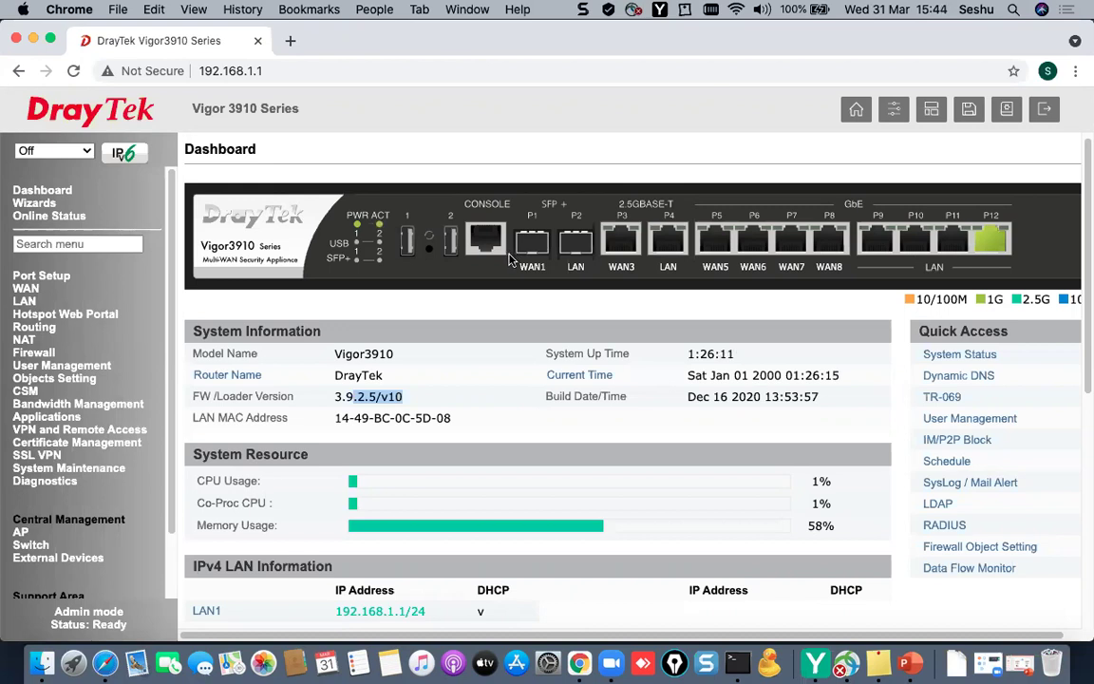
- On the Port Setup page, switch port P3 to LAN and back to WAN
{"action": "left_click", "coordinate": [42, 275]}
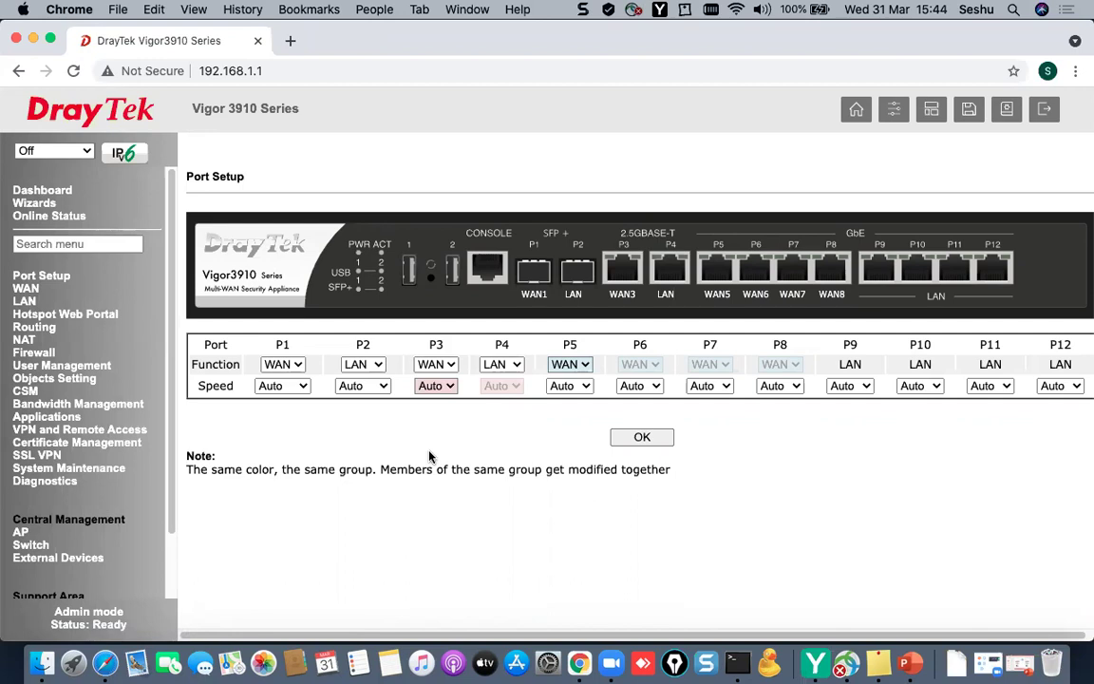
{"action": "left_click", "coordinate": [454, 366]}
{"action": "left_click", "coordinate": [454, 368]}
{"action": "left_click", "coordinate": [437, 368]}
{"action": "left_click", "coordinate": [432, 348]}
{"action": "left_click", "coordinate": [441, 368]}
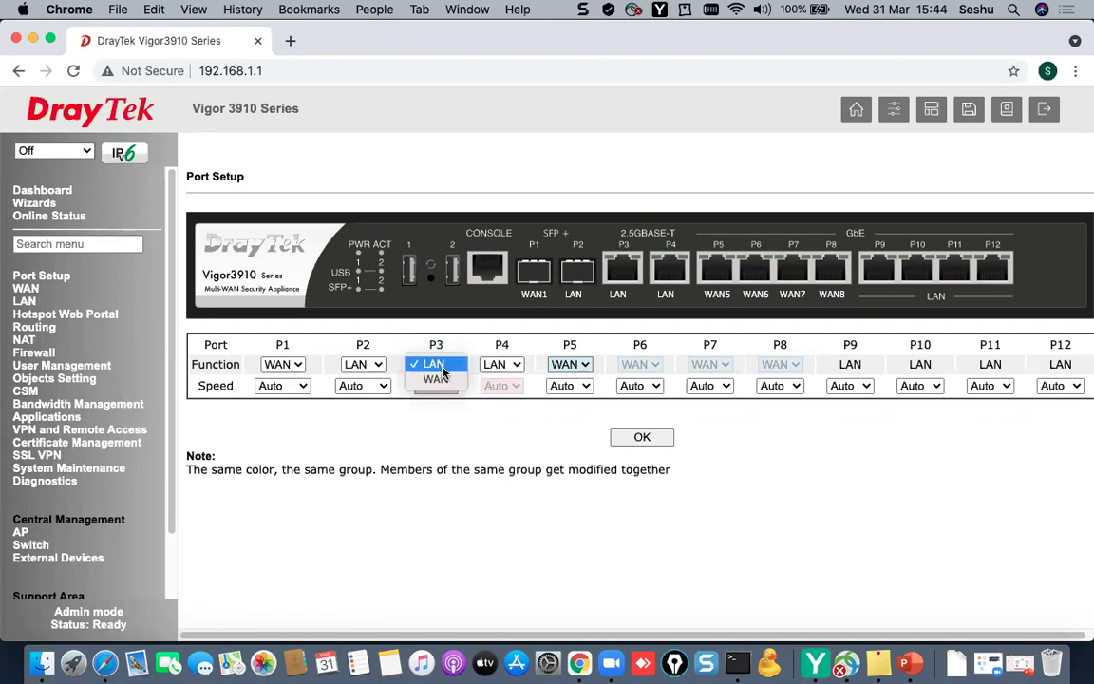
{"action": "left_click", "coordinate": [432, 379]}
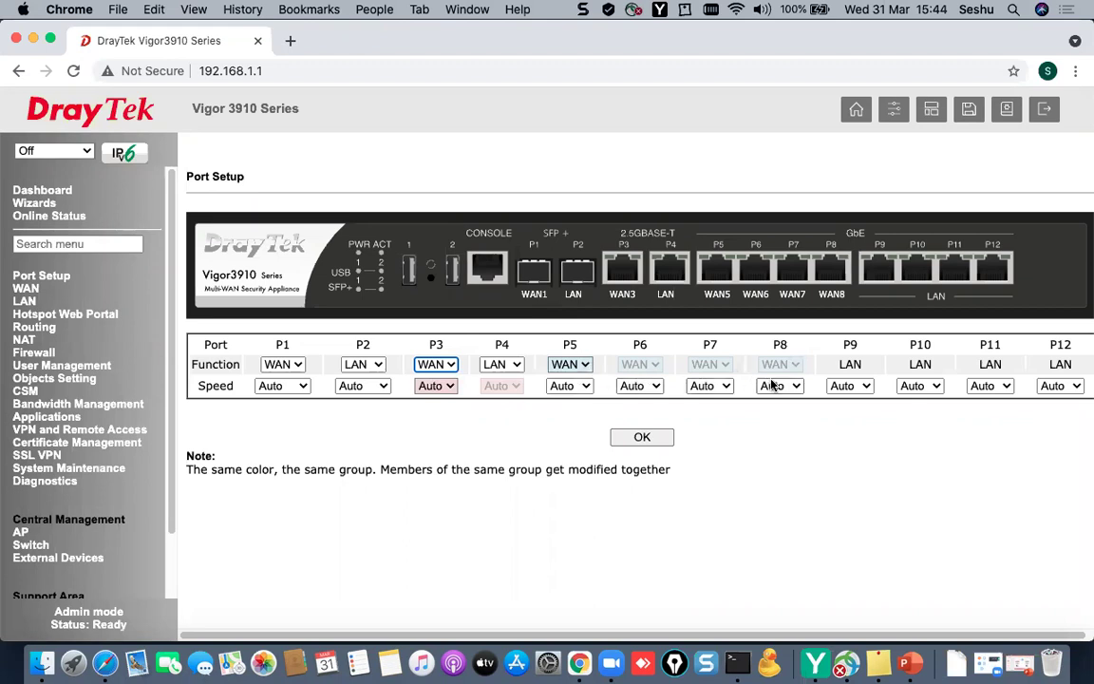
- Make ports P5–P8 LAN ports, review the port-group note, and return to Dashboard
{"action": "left_click", "coordinate": [586, 367]}
{"action": "left_click", "coordinate": [573, 347]}
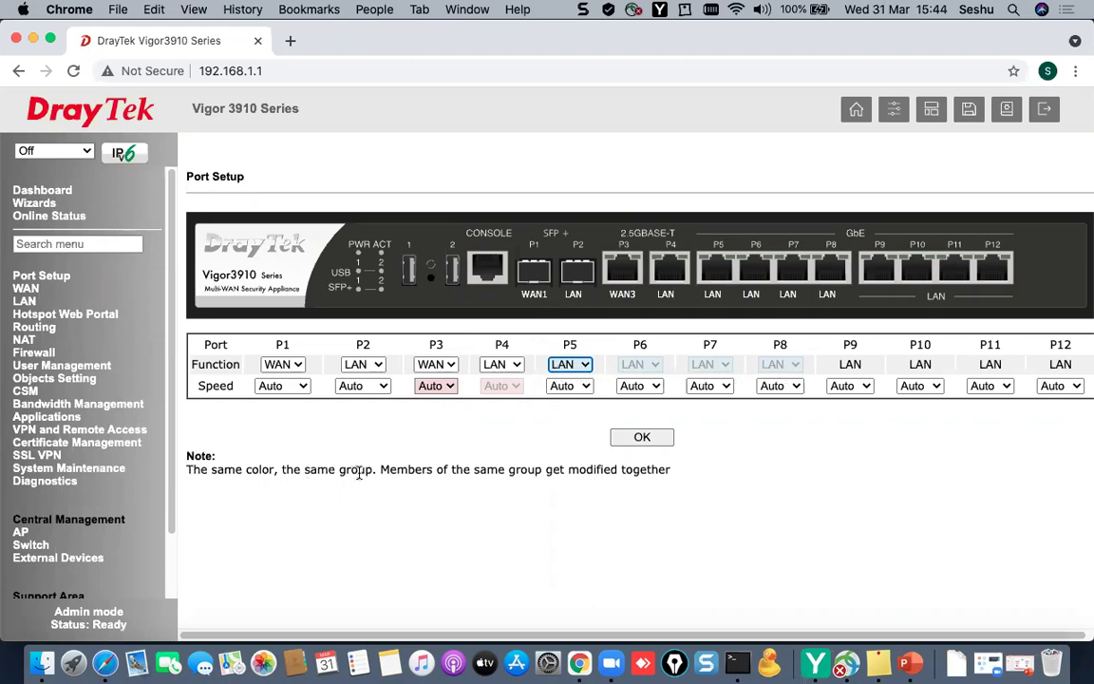
{"action": "left_click_drag", "start_coordinate": [373, 469], "coordinate": [188, 467]}
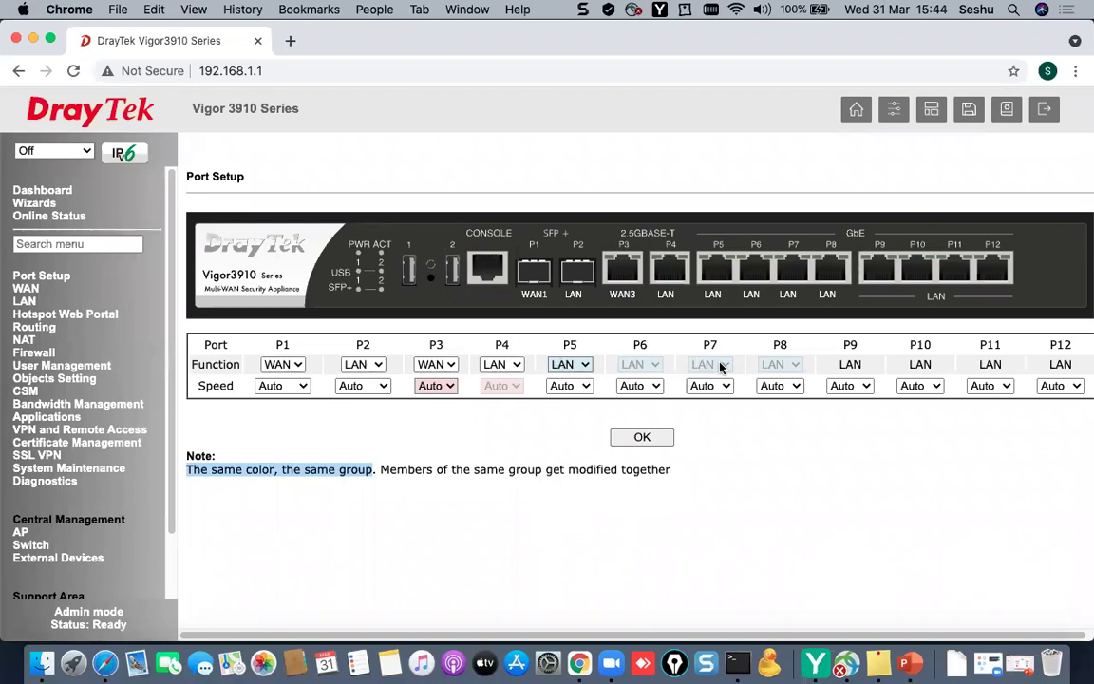
{"action": "left_click", "coordinate": [852, 344]}
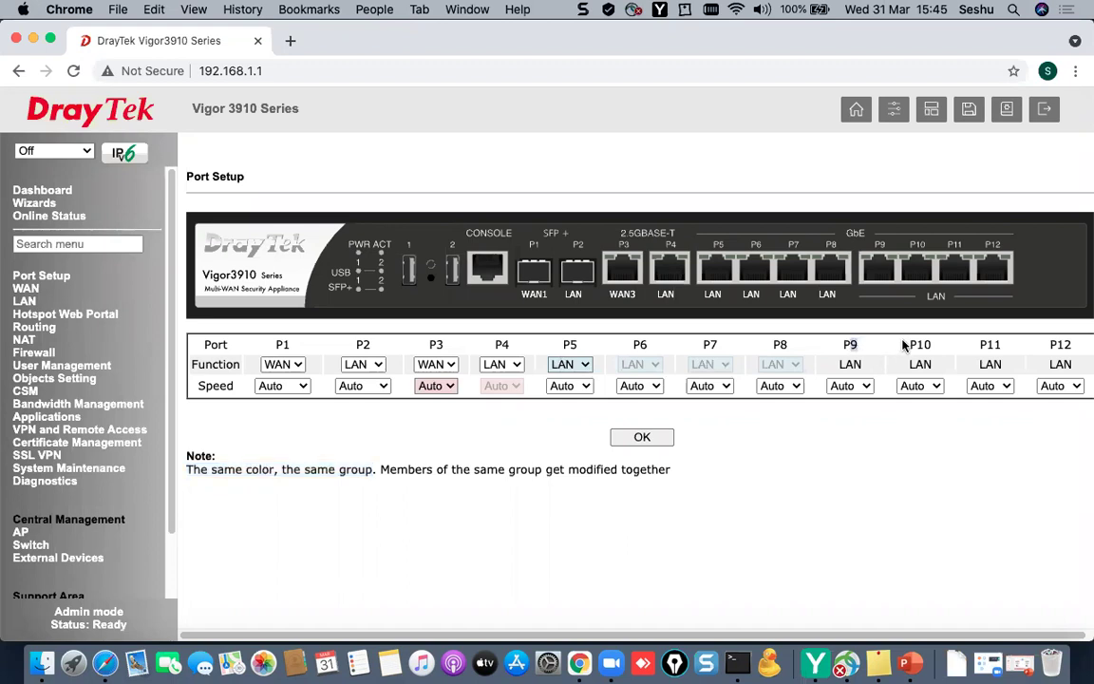
{"action": "double_click", "coordinate": [1058, 344]}
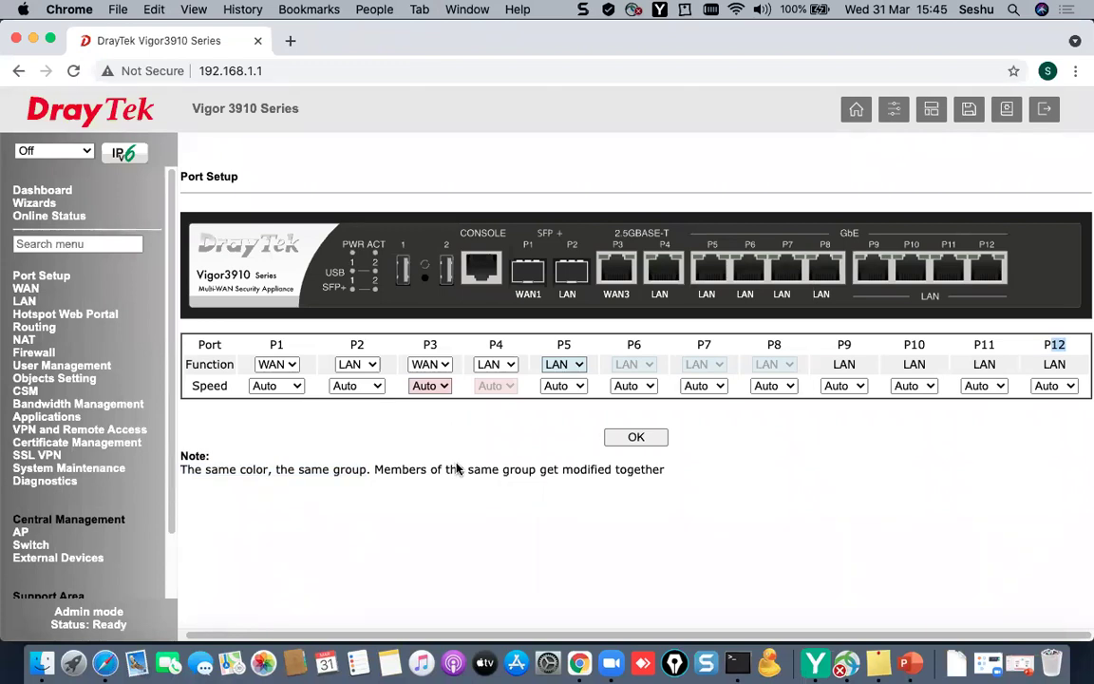
{"action": "left_click", "coordinate": [38, 191]}
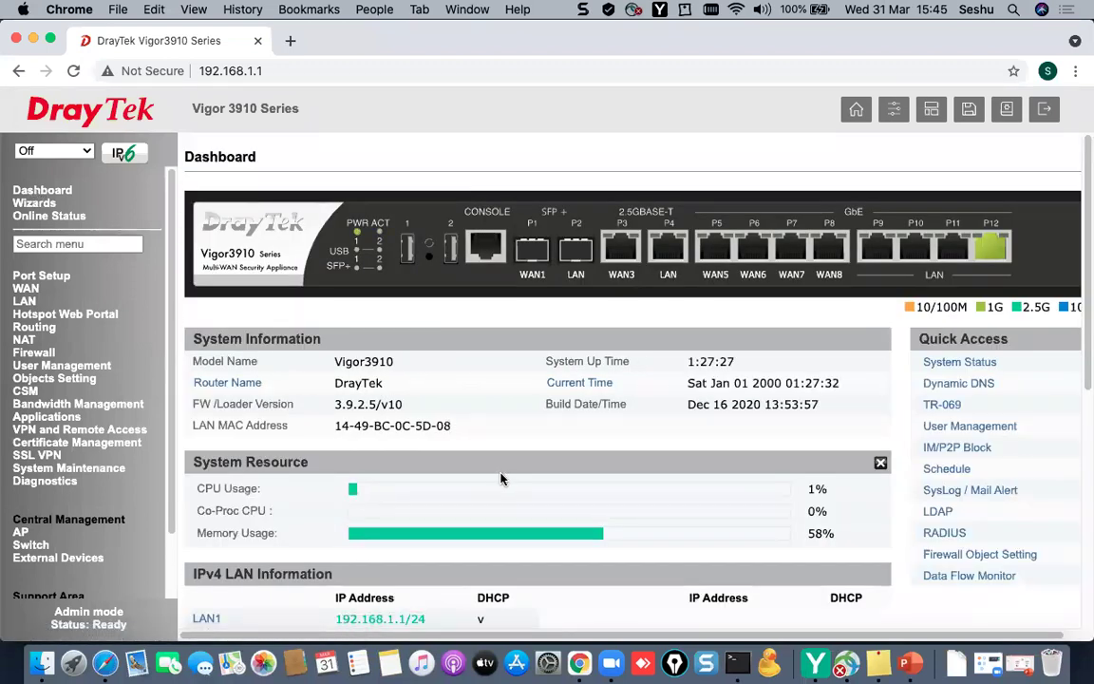
{"action": "left_click_drag", "start_coordinate": [917, 309], "coordinate": [1001, 309]}
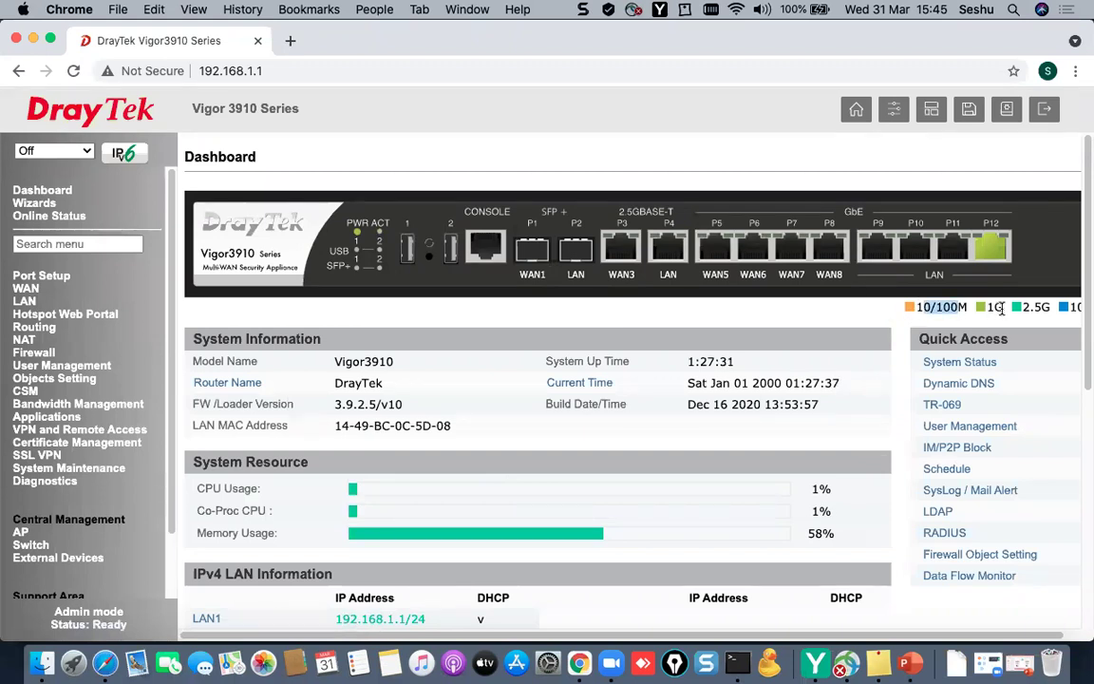
{"action": "left_click", "coordinate": [1033, 308]}
{"action": "double_click", "coordinate": [1042, 308]}
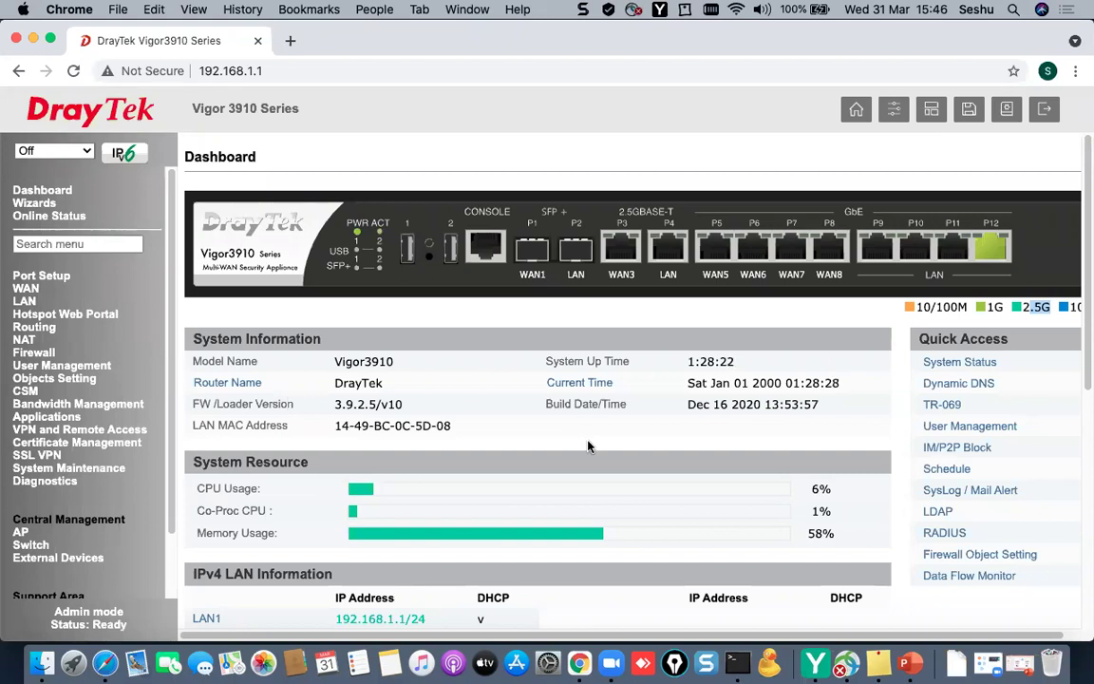
{"action": "scroll", "coordinate": [588, 445], "scroll_direction": "down", "scroll_amount": 2}
{"action": "scroll", "coordinate": [596, 448], "scroll_direction": "down", "scroll_amount": 1}
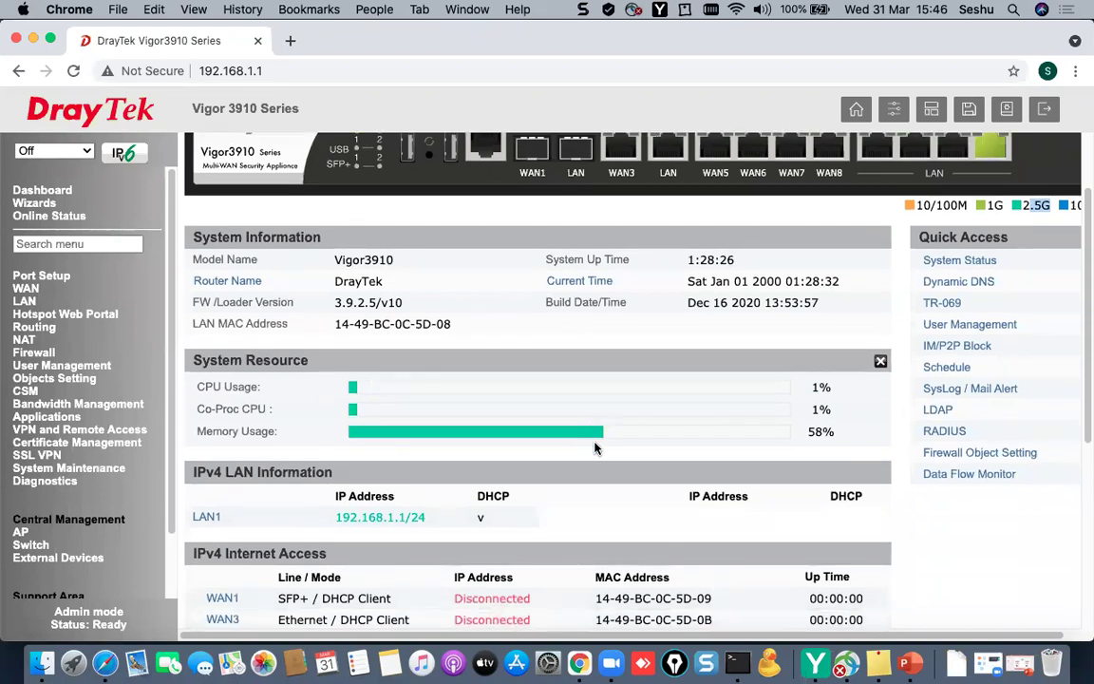
{"action": "scroll", "coordinate": [596, 448], "scroll_direction": "up", "scroll_amount": 1}
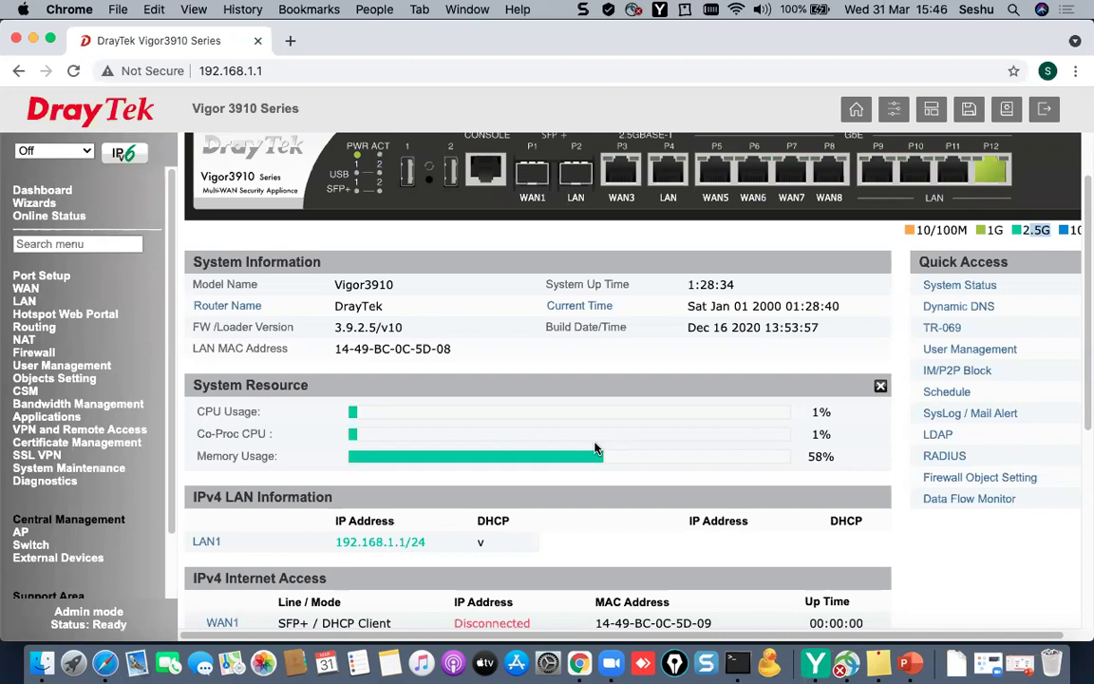
{"action": "scroll", "coordinate": [595, 448], "scroll_direction": "up", "scroll_amount": 1}
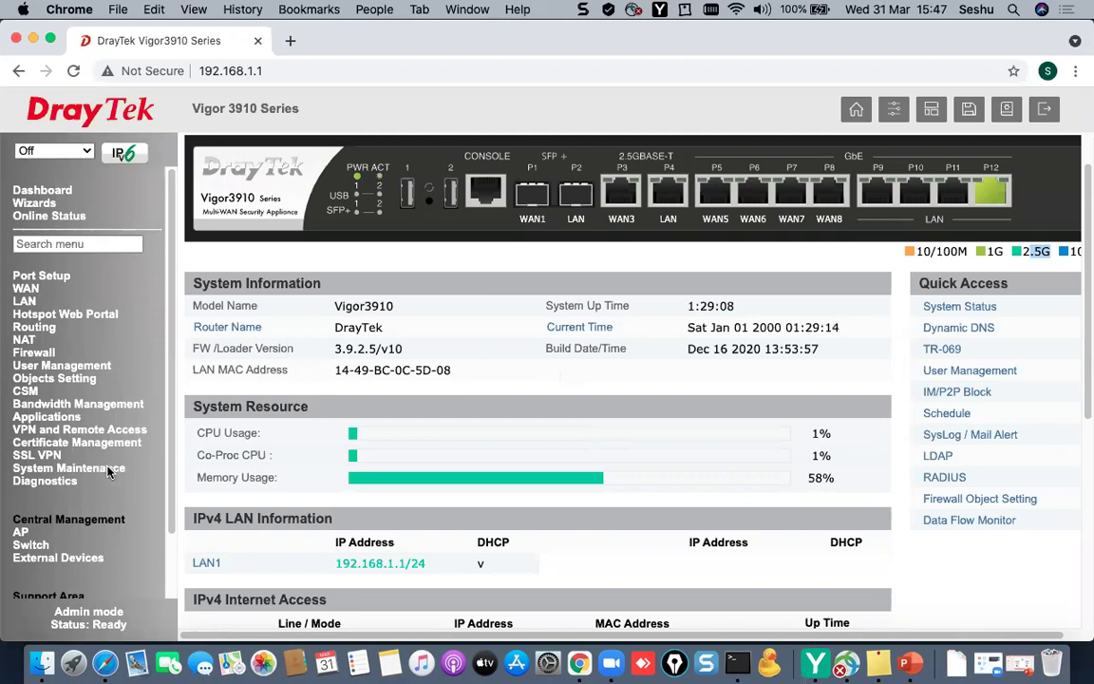
- Expand System Maintenance and check the router's current time value
{"action": "left_click", "coordinate": [107, 469]}
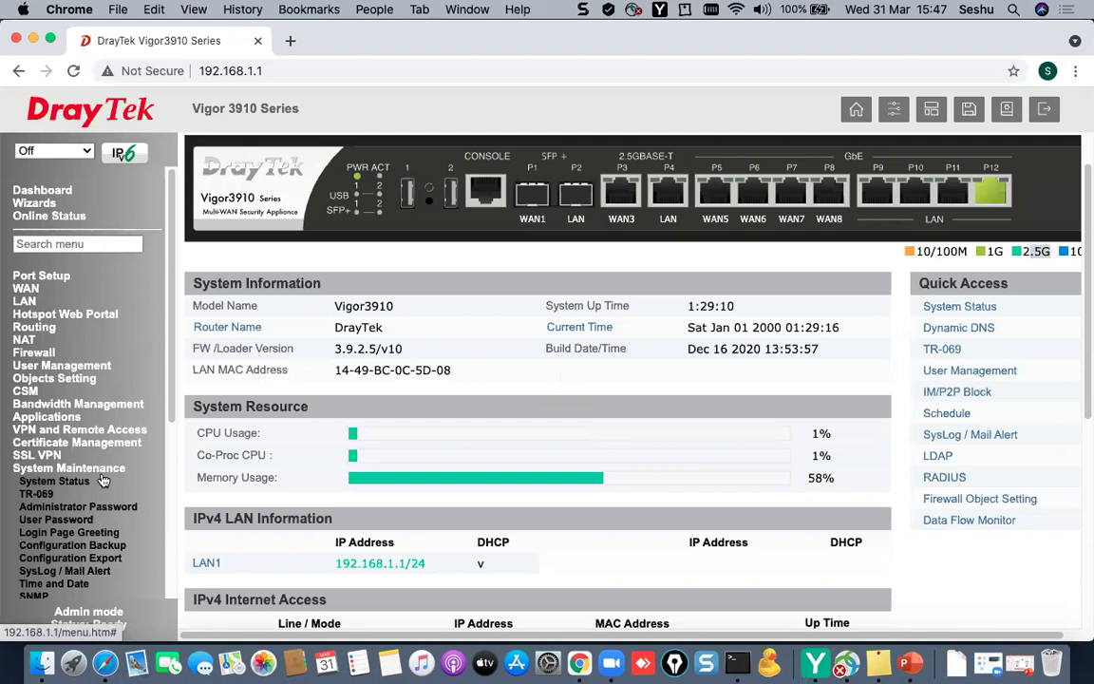
{"action": "scroll", "coordinate": [103, 480], "scroll_direction": "down", "scroll_amount": 1}
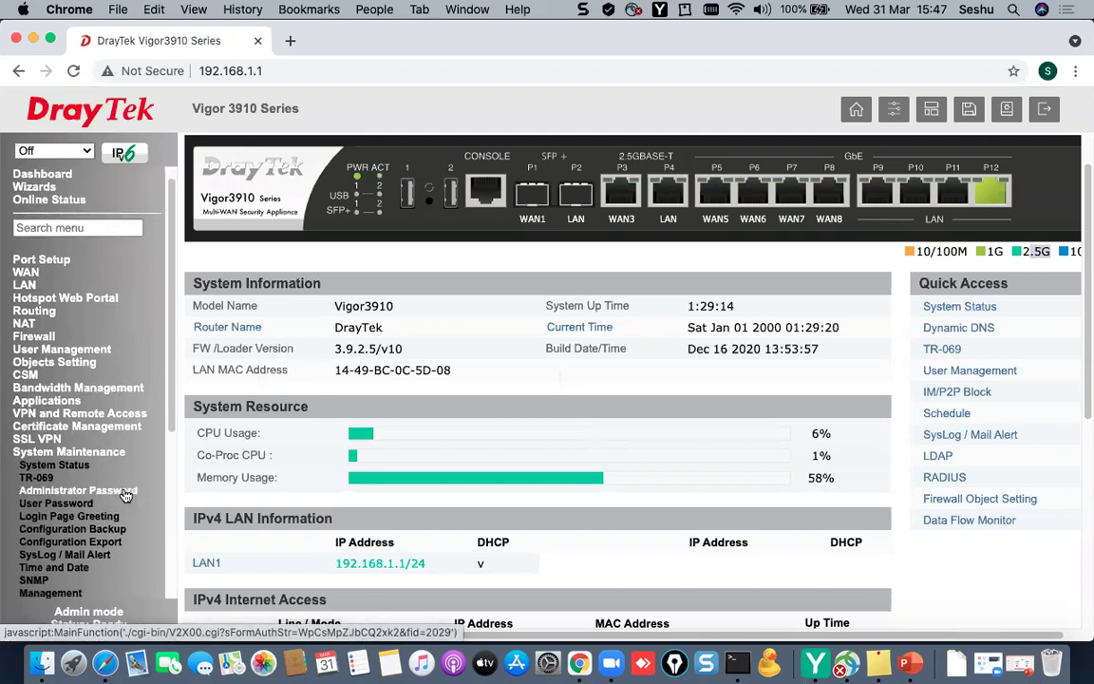
{"action": "scroll", "coordinate": [104, 484], "scroll_direction": "down", "scroll_amount": 3}
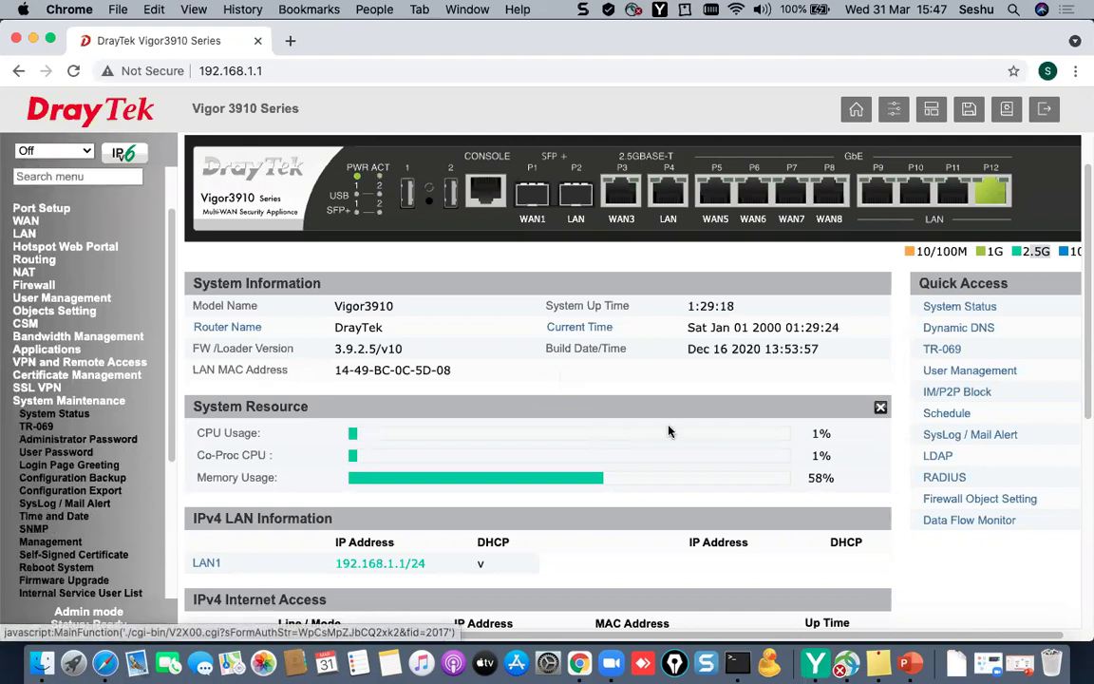
{"action": "left_click_drag", "start_coordinate": [686, 327], "coordinate": [840, 329]}
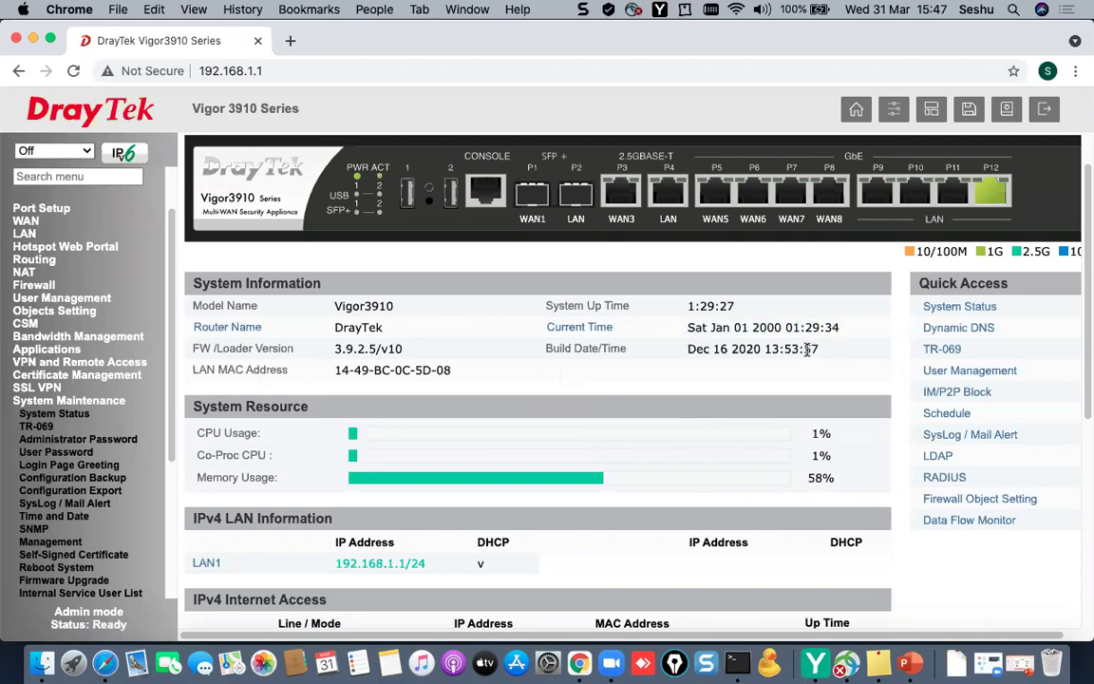
- Review the pool.ntp.org time server and Time Zone in Time and Date, then open Configuration Backup
{"action": "left_click", "coordinate": [54, 515]}
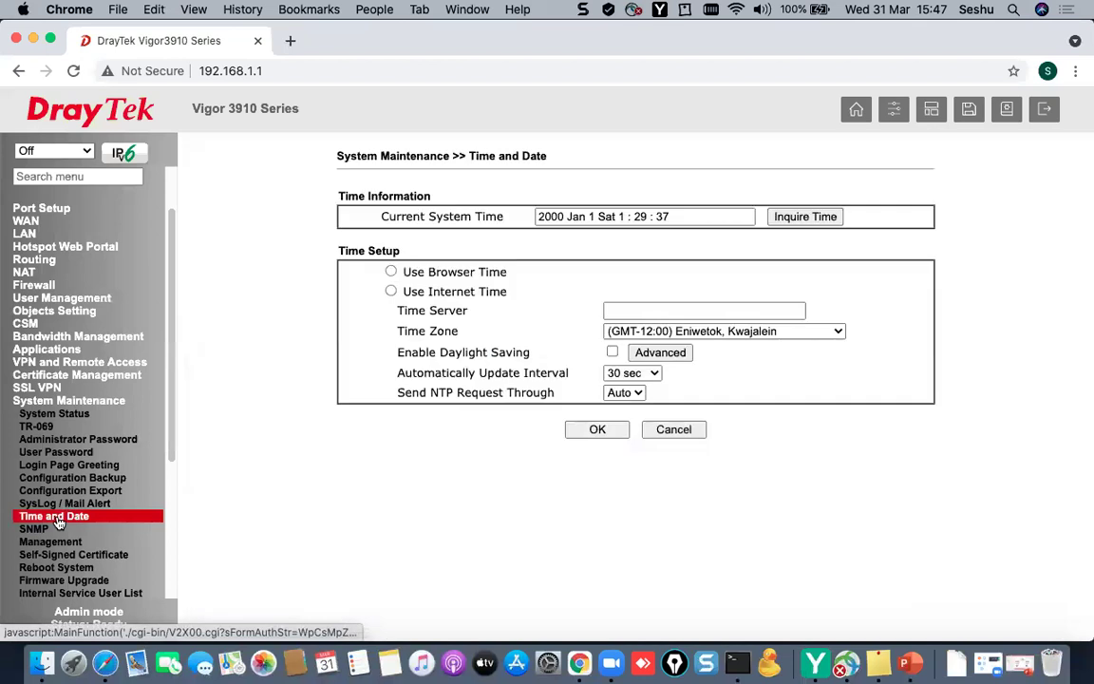
{"action": "left_click_drag", "start_coordinate": [687, 313], "coordinate": [596, 317]}
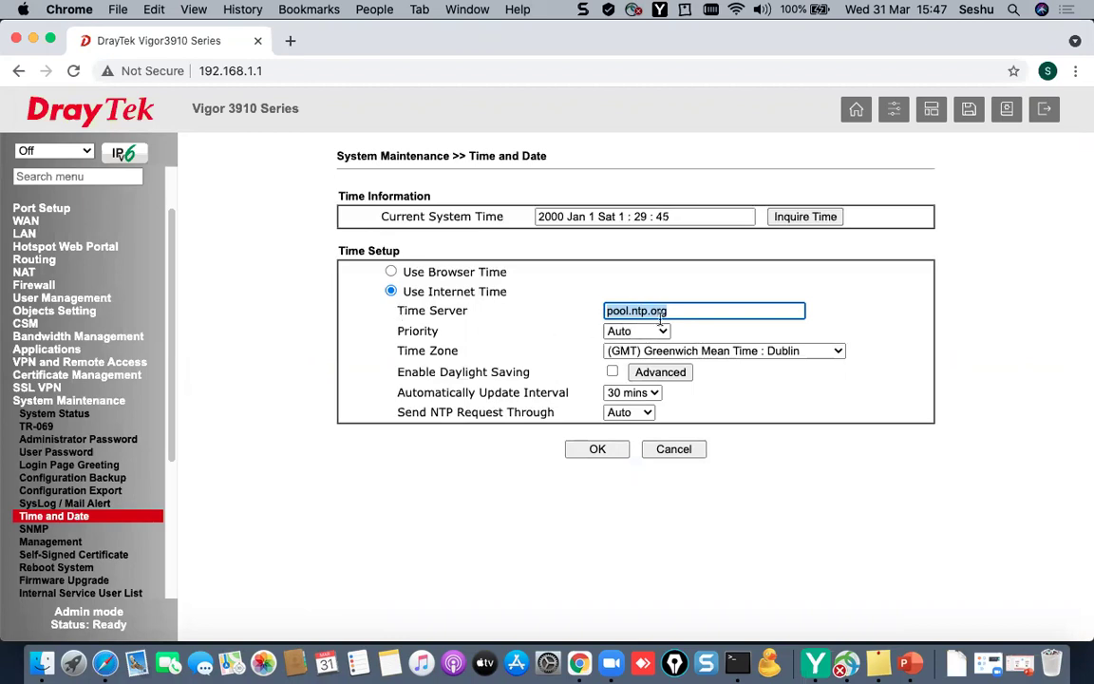
{"action": "left_click_drag", "start_coordinate": [398, 350], "coordinate": [458, 351]}
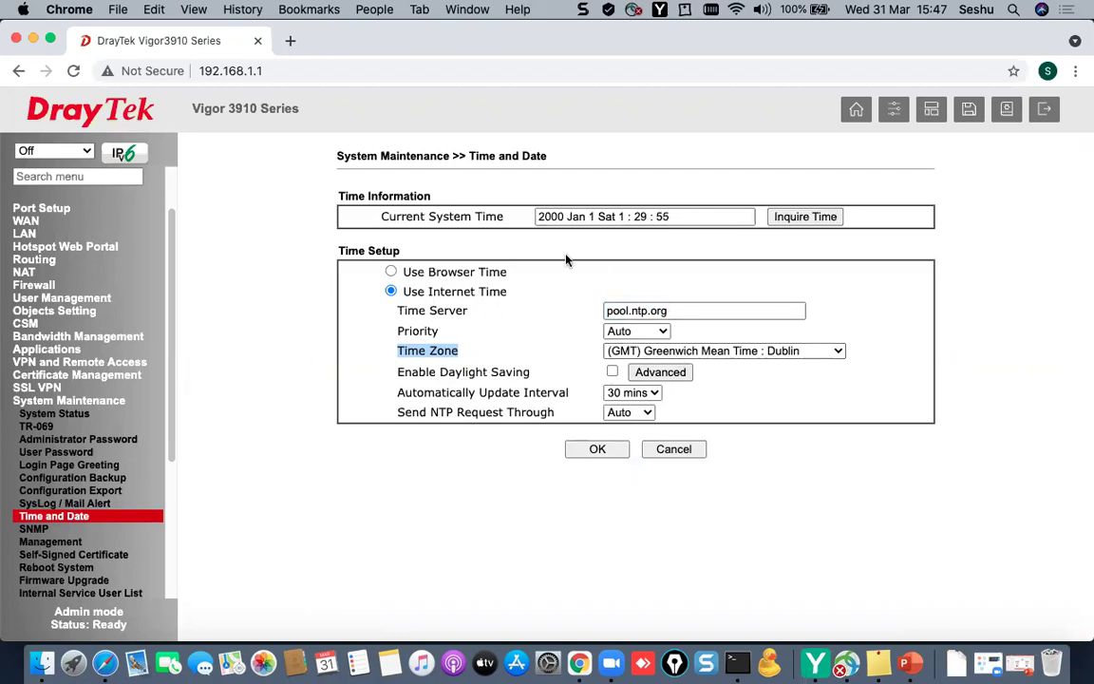
{"action": "left_click", "coordinate": [670, 312]}
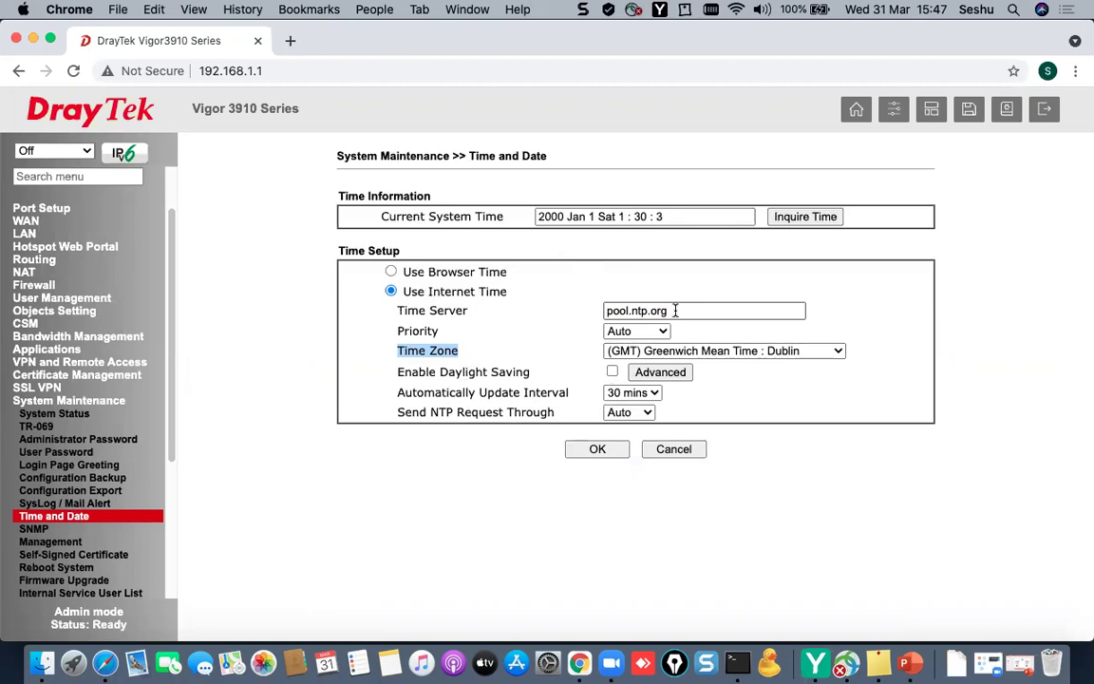
{"action": "triple_click", "coordinate": [675, 310]}
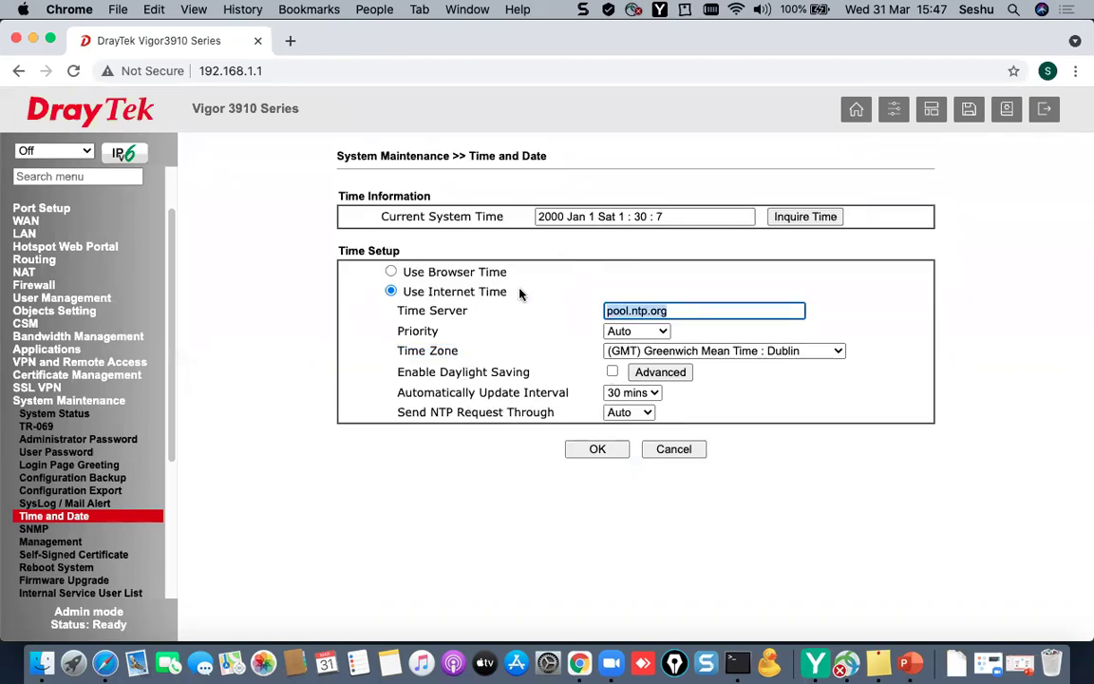
{"action": "left_click_drag", "start_coordinate": [171, 403], "coordinate": [168, 451]}
{"action": "scroll", "coordinate": [168, 452], "scroll_direction": "down", "scroll_amount": 1}
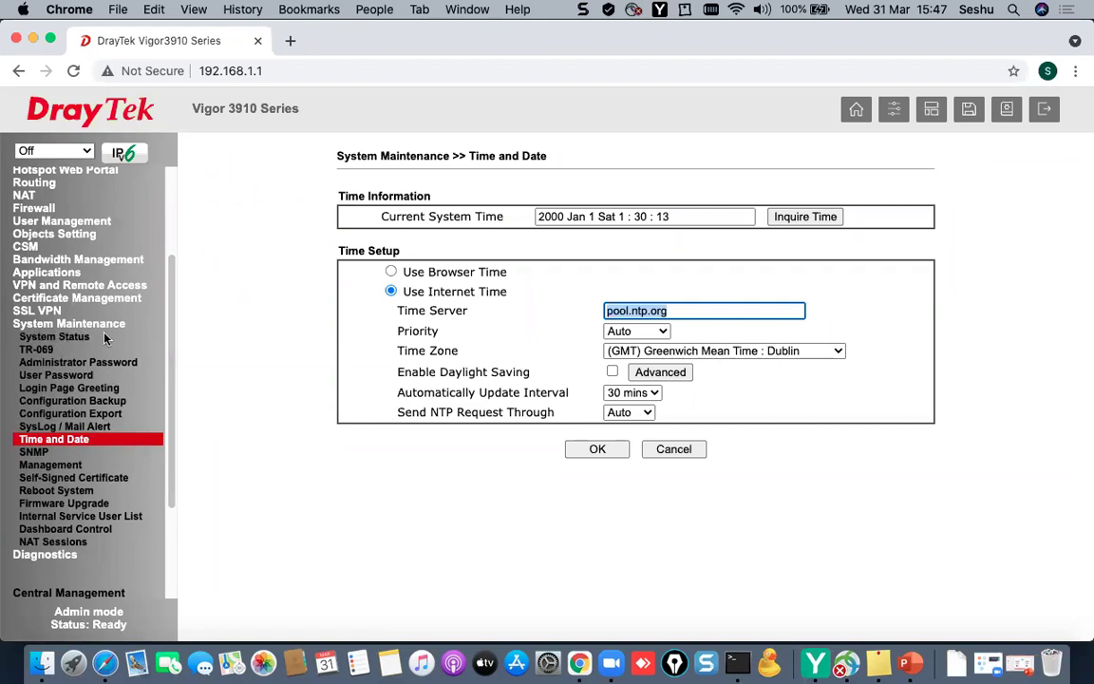
{"action": "left_click", "coordinate": [72, 400]}
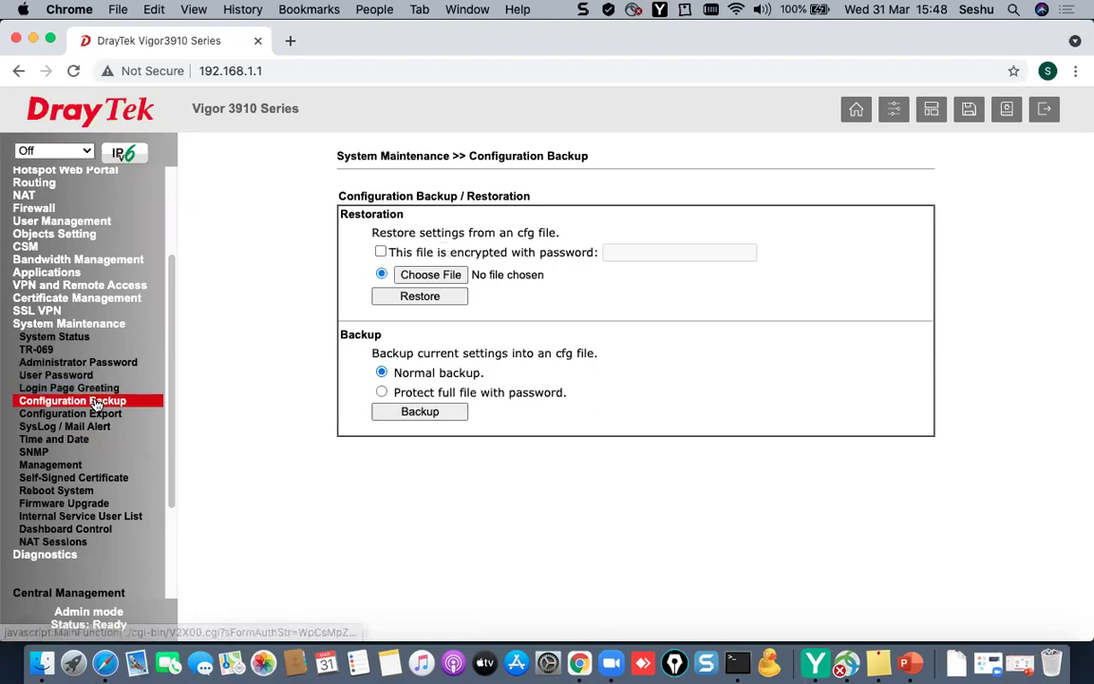
- Look over the Reboot System confirmation, then open Firmware Upgrade showing version 3.9.2.5
{"action": "left_click", "coordinate": [82, 493]}
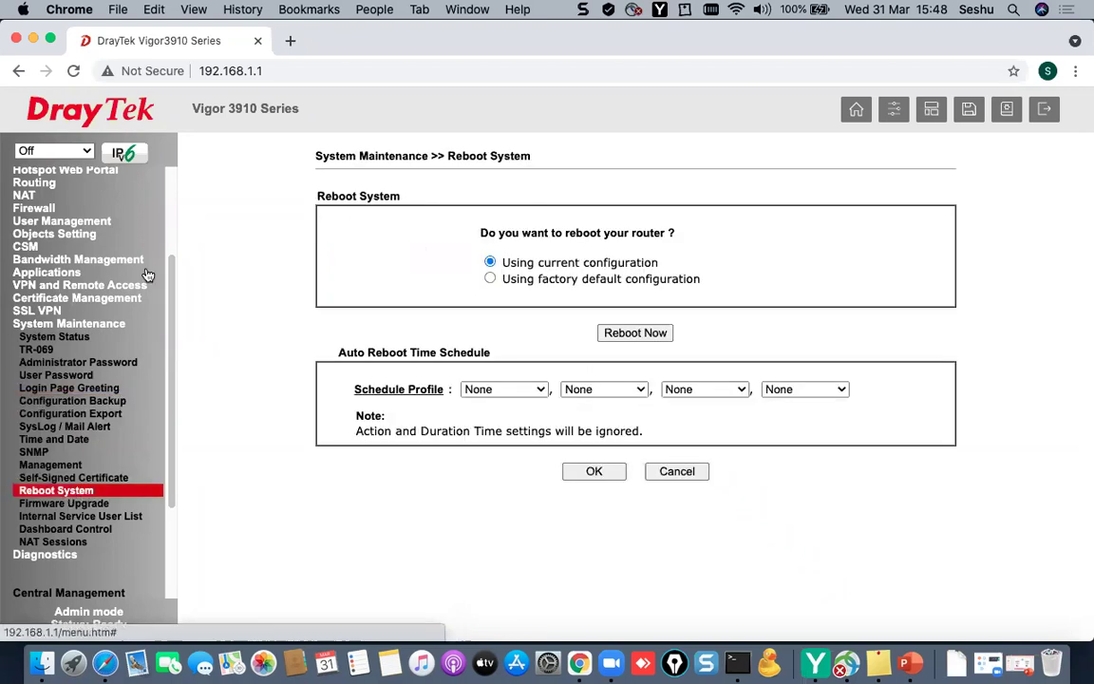
{"action": "left_click_drag", "start_coordinate": [489, 234], "coordinate": [693, 241]}
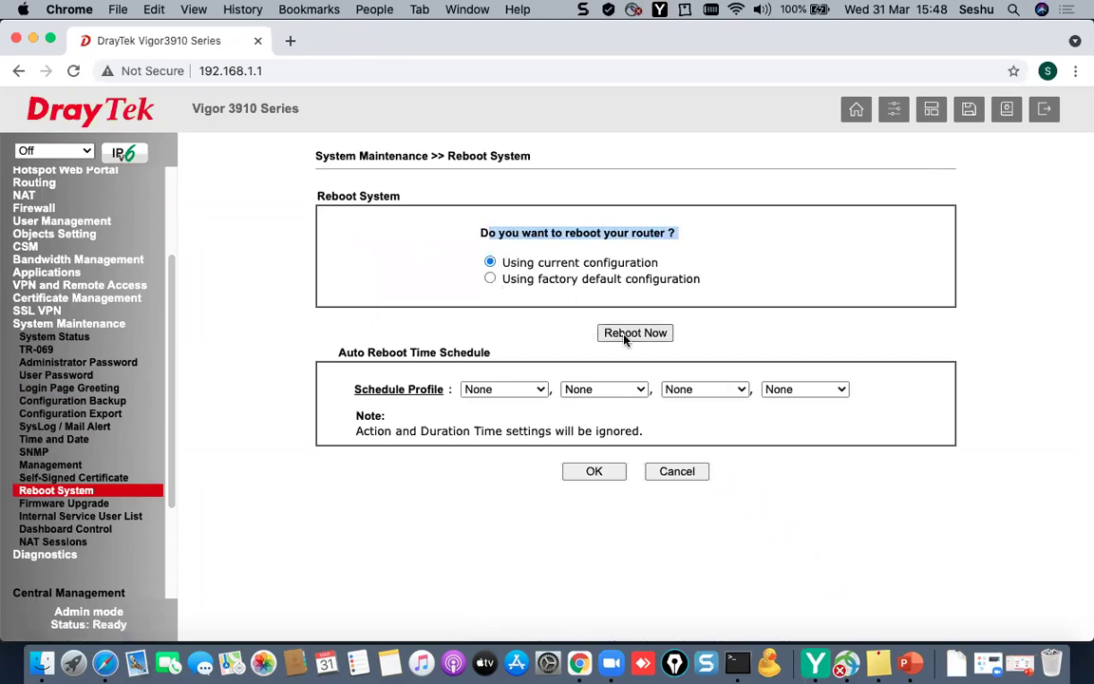
{"action": "left_click", "coordinate": [88, 510]}
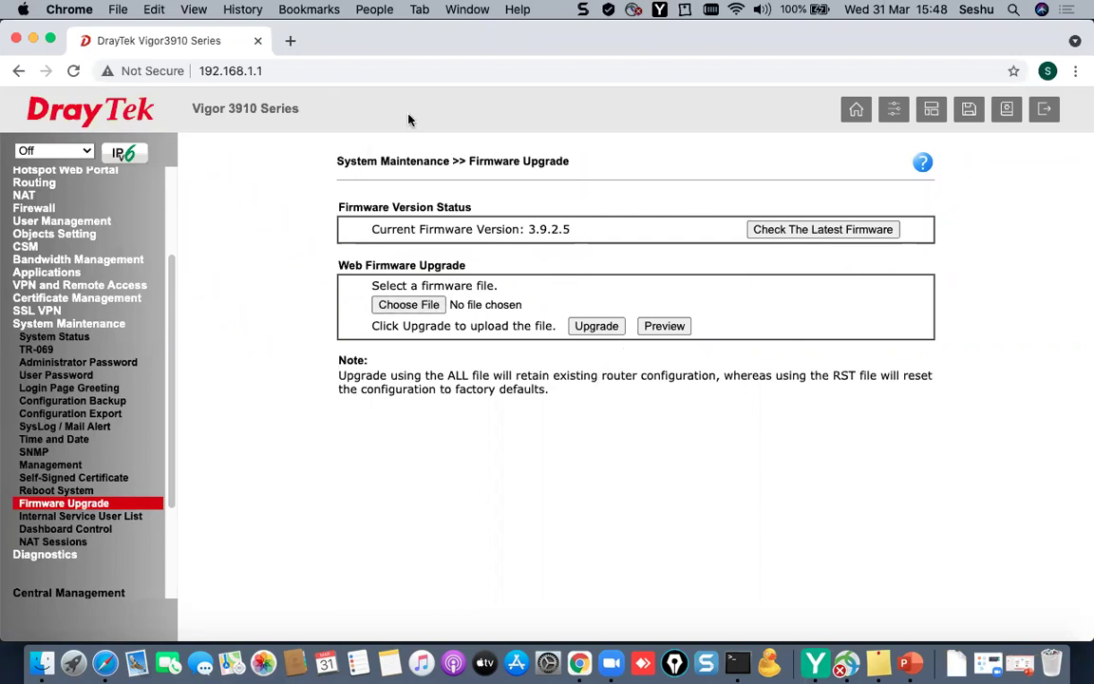
{"action": "left_click", "coordinate": [290, 41]}
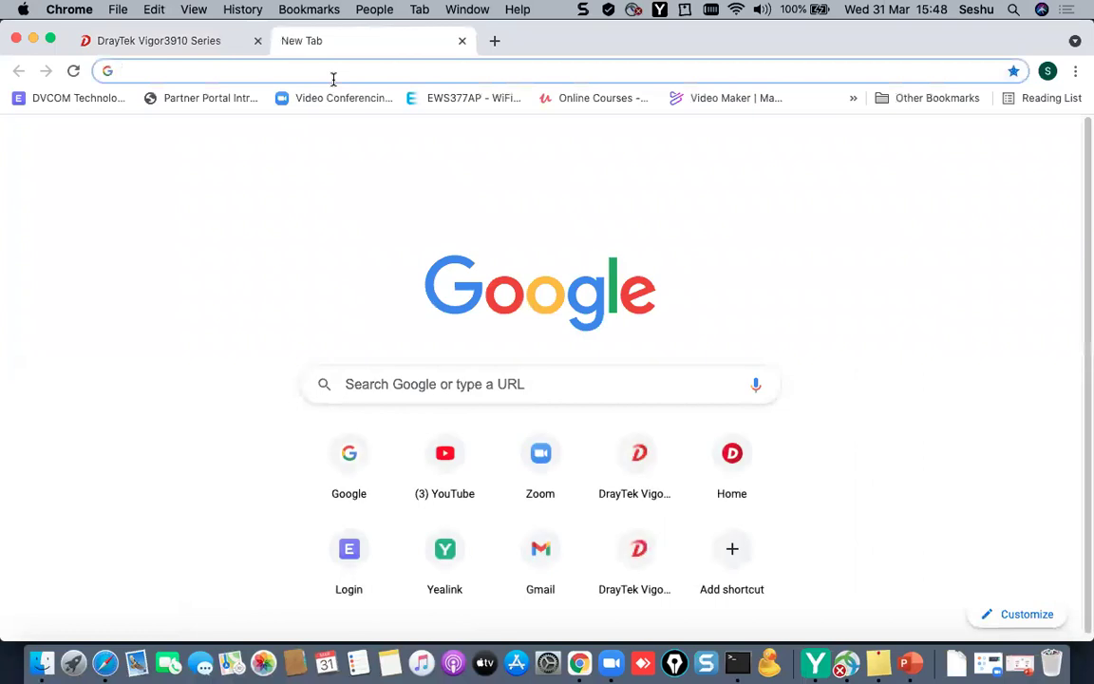
{"action": "type", "text": "www.drayt"}
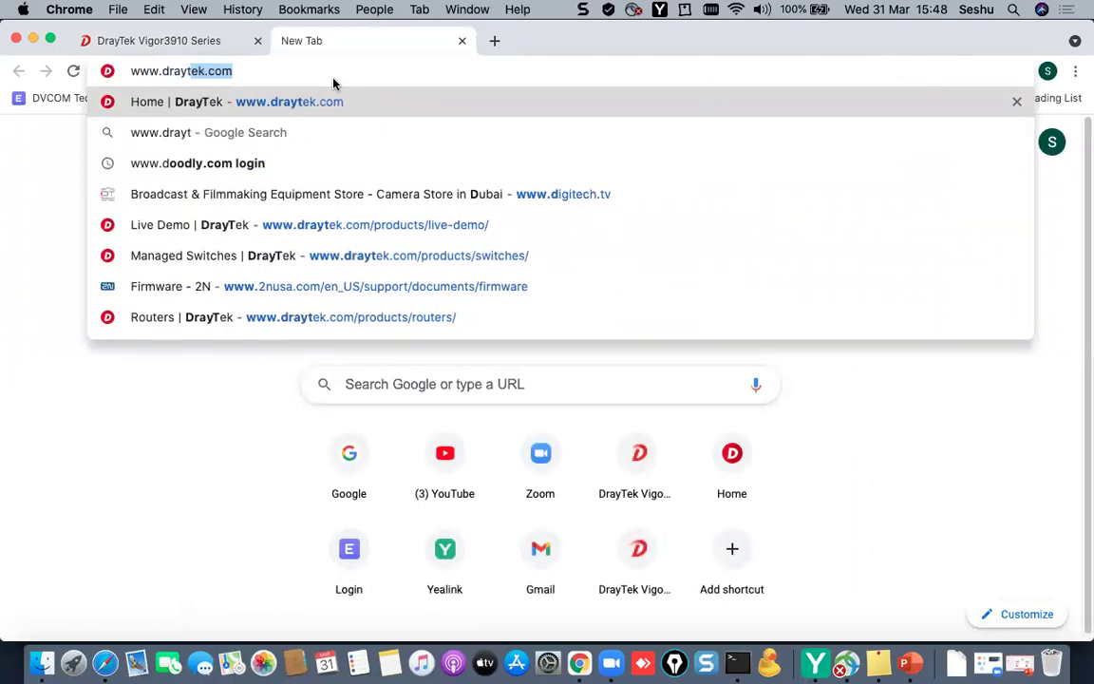
{"action": "type", "text": "ek.com"}
{"action": "key", "text": "Return"}
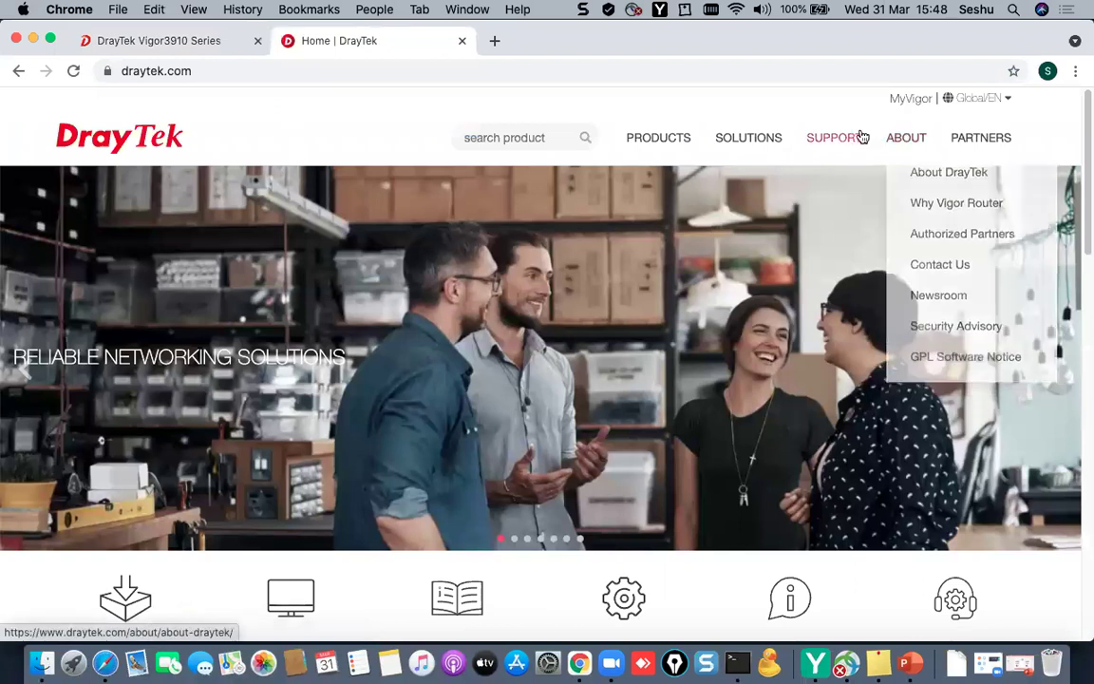
{"action": "mouse_move", "coordinate": [857, 138]}
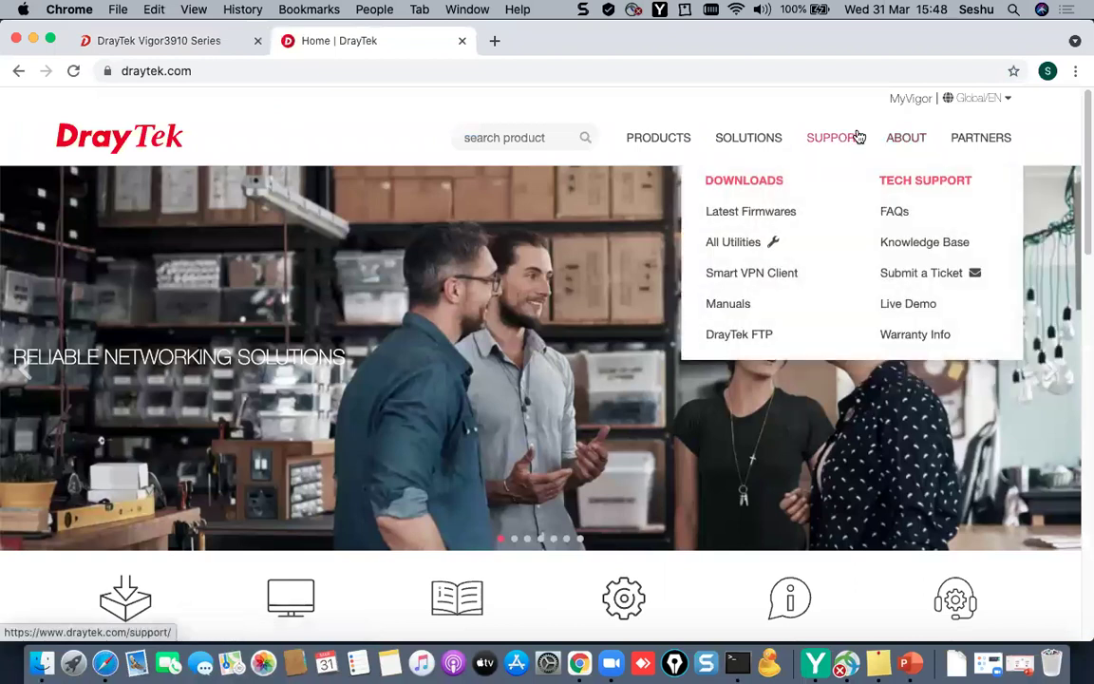
{"action": "left_click", "coordinate": [758, 331]}
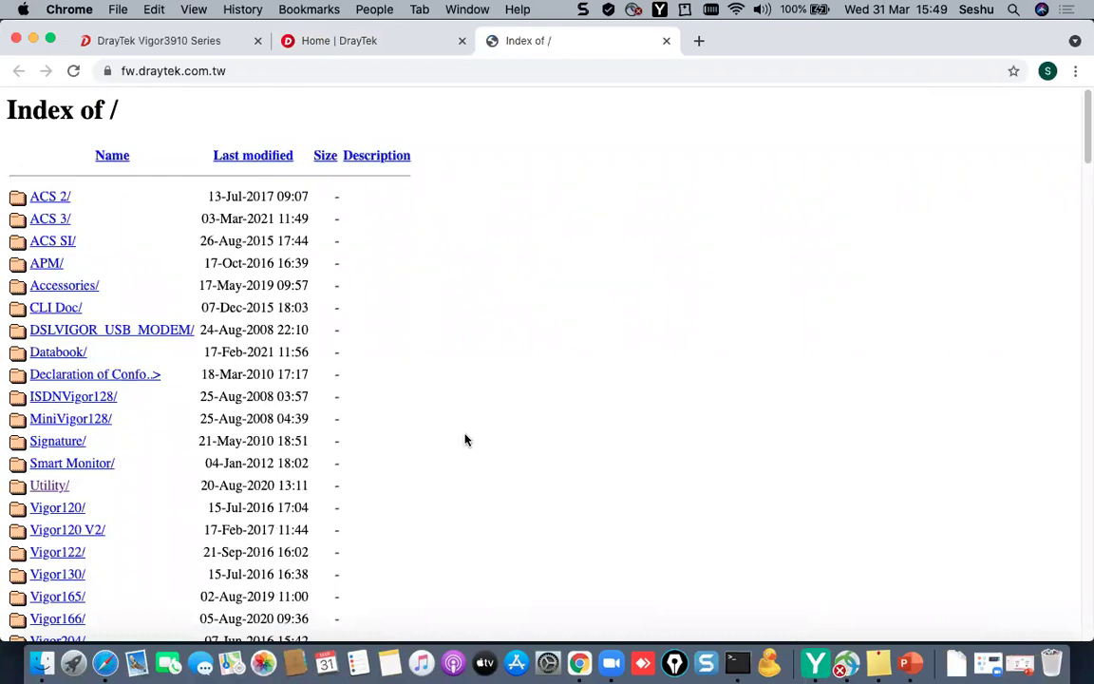
- Browse to the Vigor3910 Firmware folder and note v3.9.6 dated 23-Mar-2021
{"action": "scroll", "coordinate": [465, 439], "scroll_direction": "down", "scroll_amount": 10}
{"action": "scroll", "coordinate": [466, 440], "scroll_direction": "down", "scroll_amount": 15}
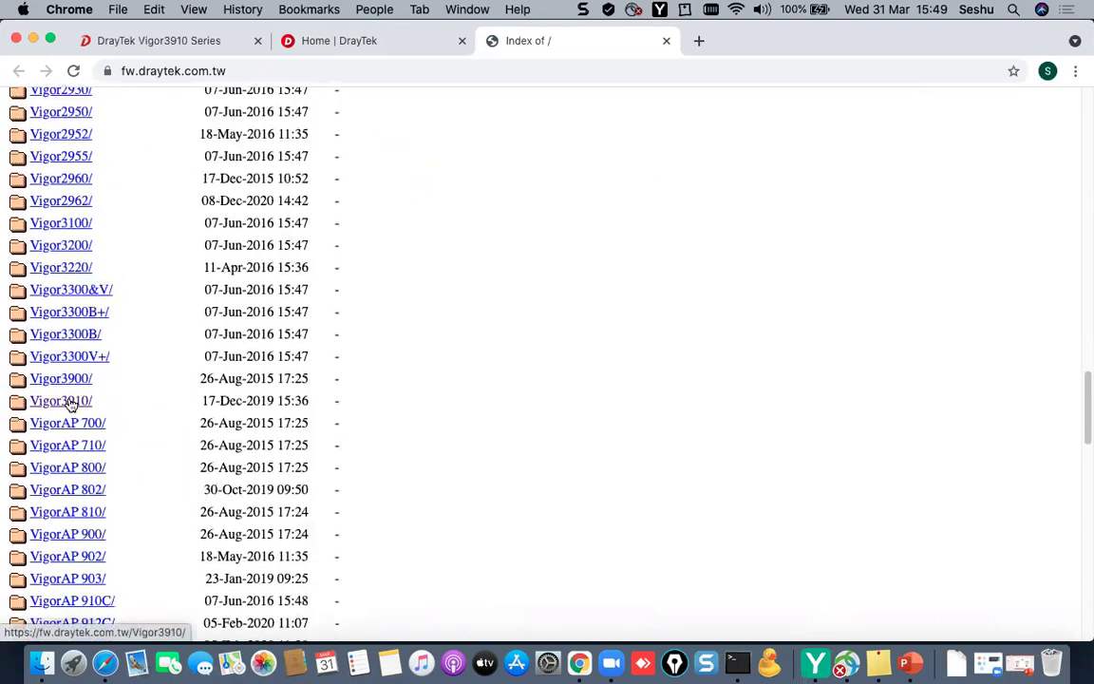
{"action": "left_click", "coordinate": [69, 402]}
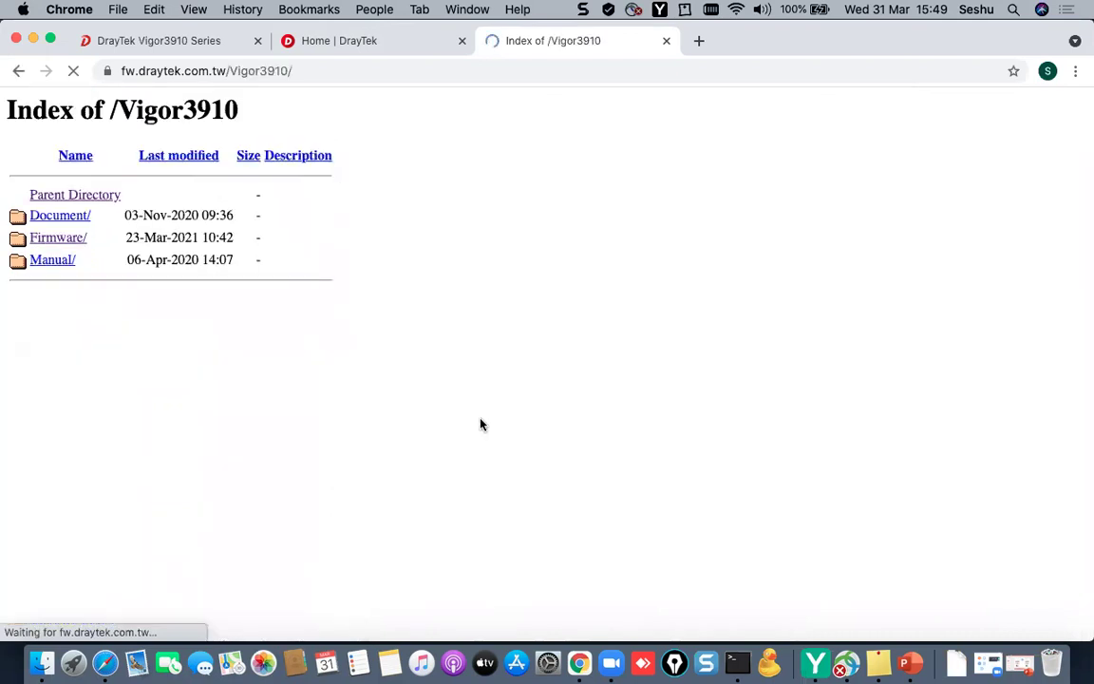
{"action": "left_click", "coordinate": [64, 247]}
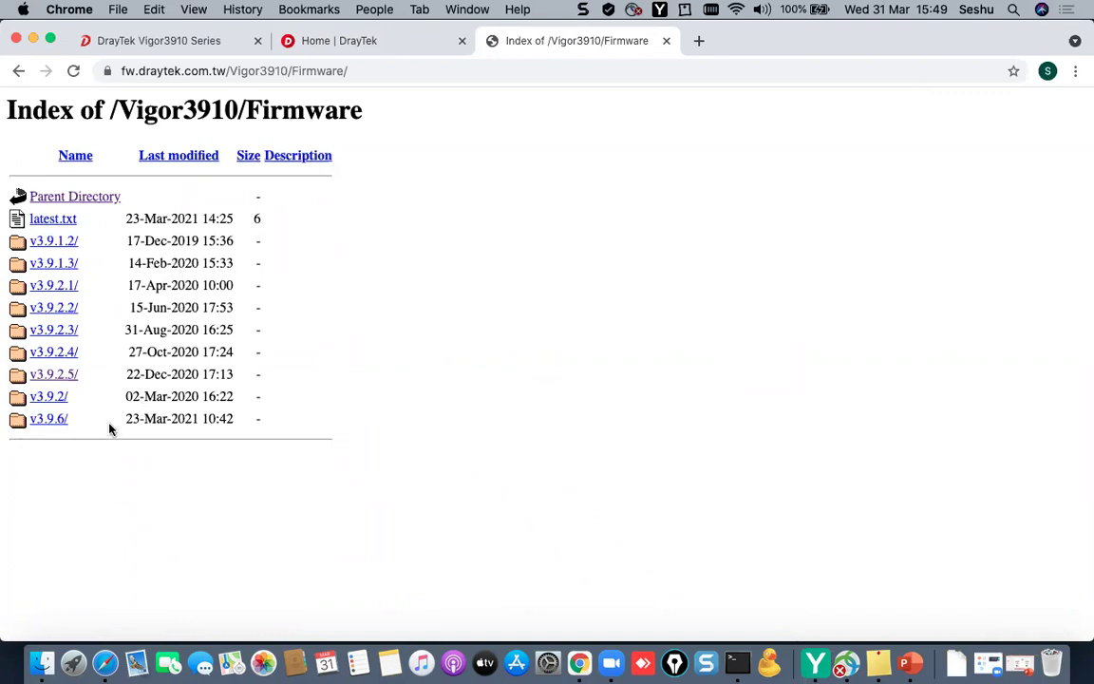
{"action": "left_click_drag", "start_coordinate": [125, 419], "coordinate": [198, 419]}
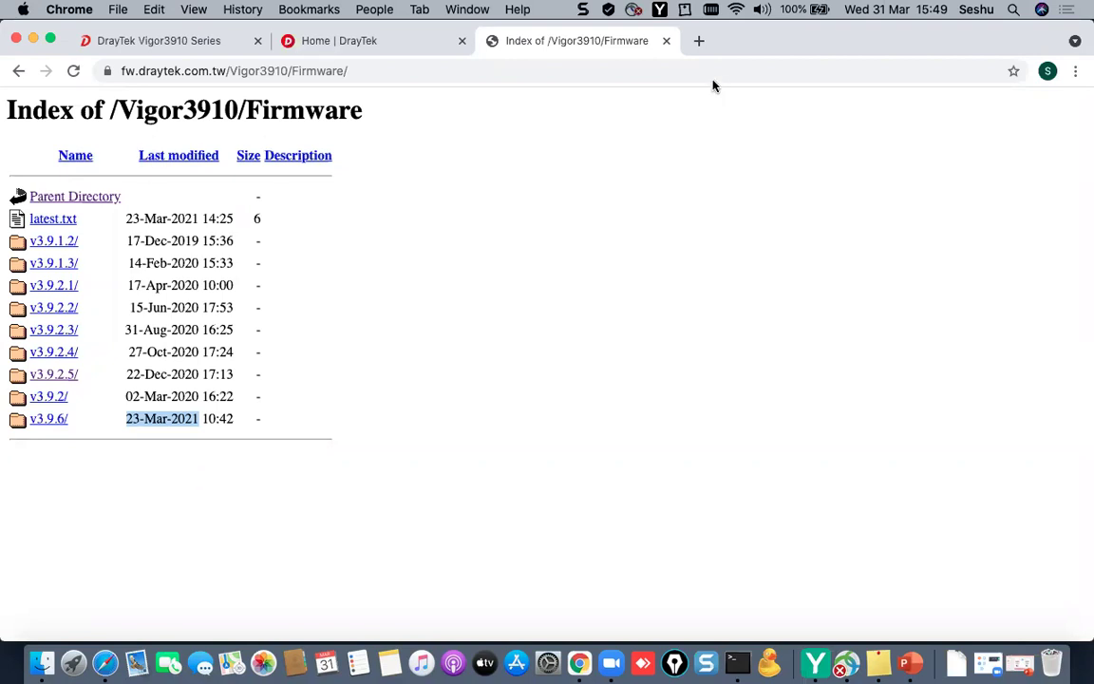
- Close the firmware listing, reopen the DrayTek FTP site in a new tab, and return to the router tab
{"action": "left_click", "coordinate": [666, 41]}
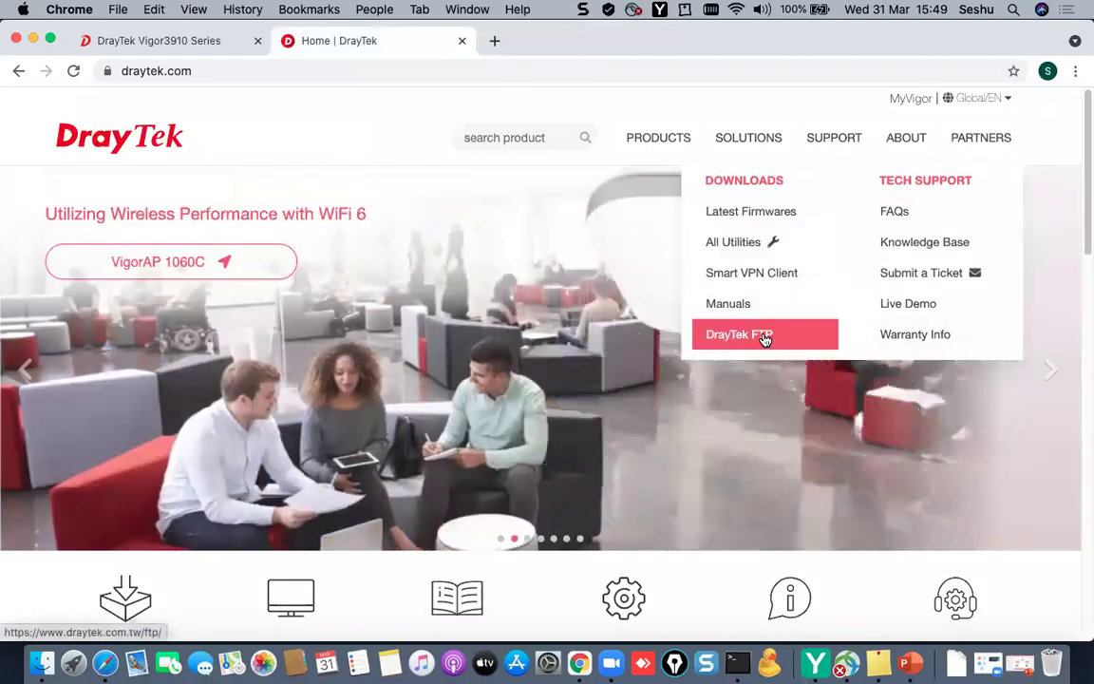
{"action": "left_click", "coordinate": [764, 338]}
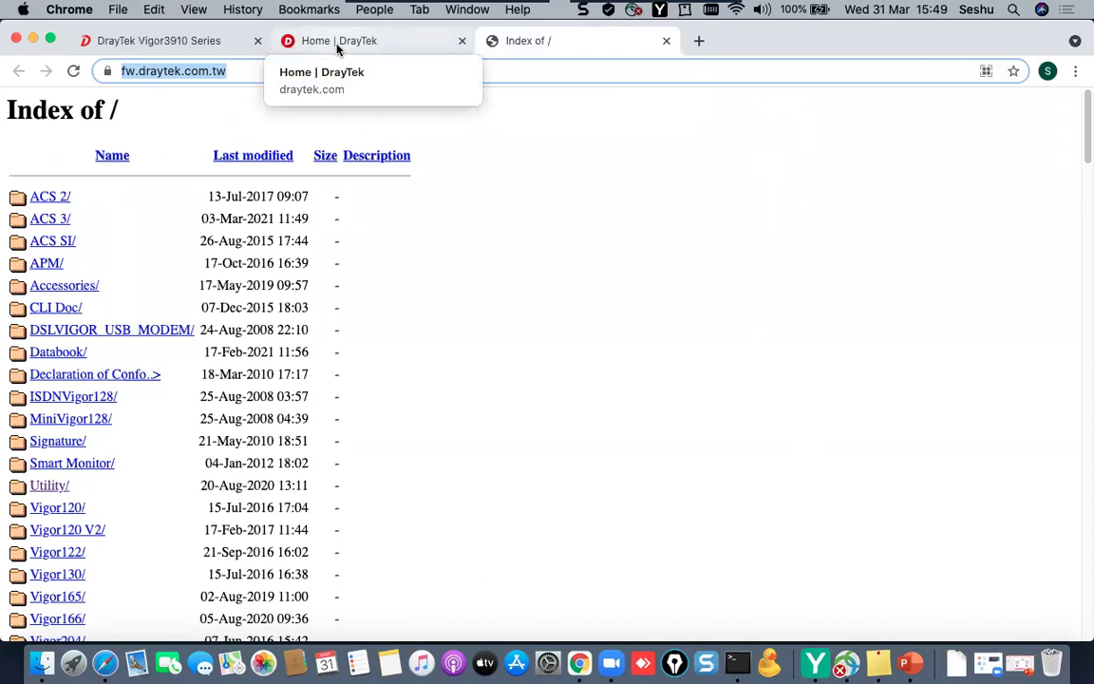
{"action": "left_click", "coordinate": [163, 38]}
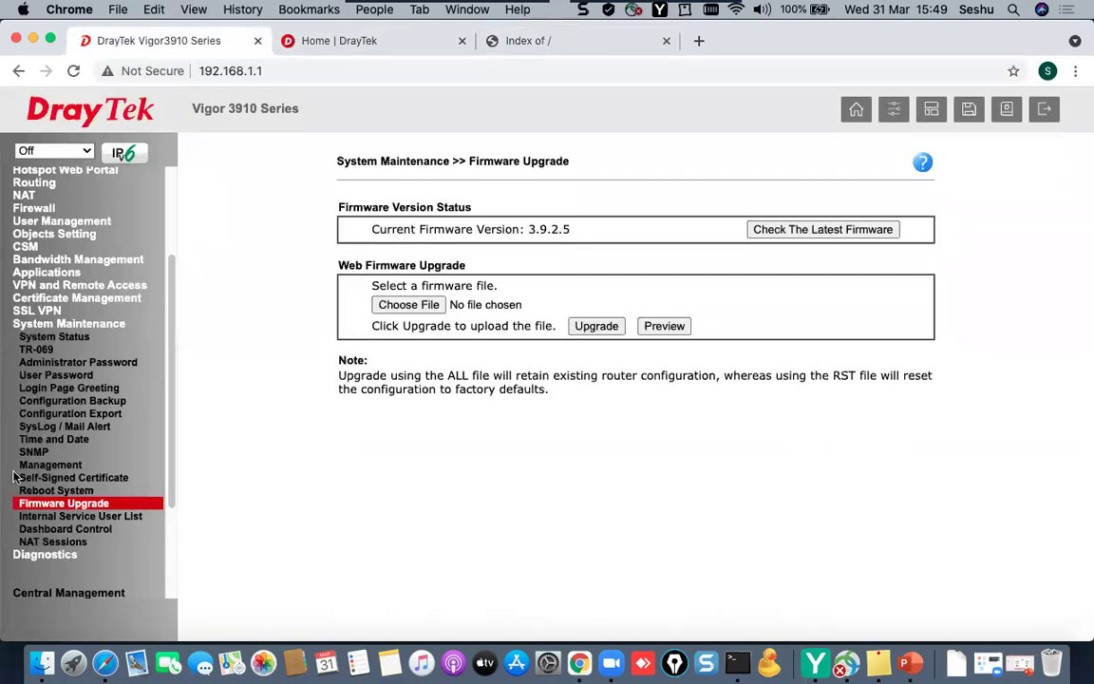
- Expand Diagnostics and inspect the Routing Table's LAN1 connected entry
{"action": "scroll", "coordinate": [157, 323], "scroll_direction": "down", "scroll_amount": 5}
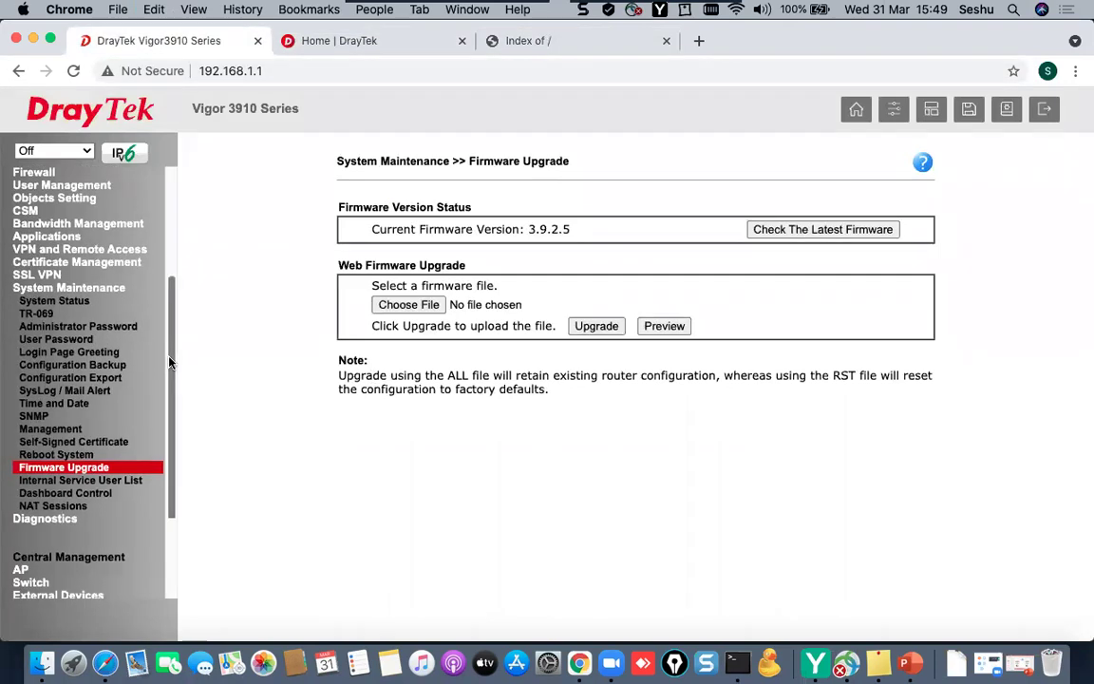
{"action": "left_click", "coordinate": [54, 451]}
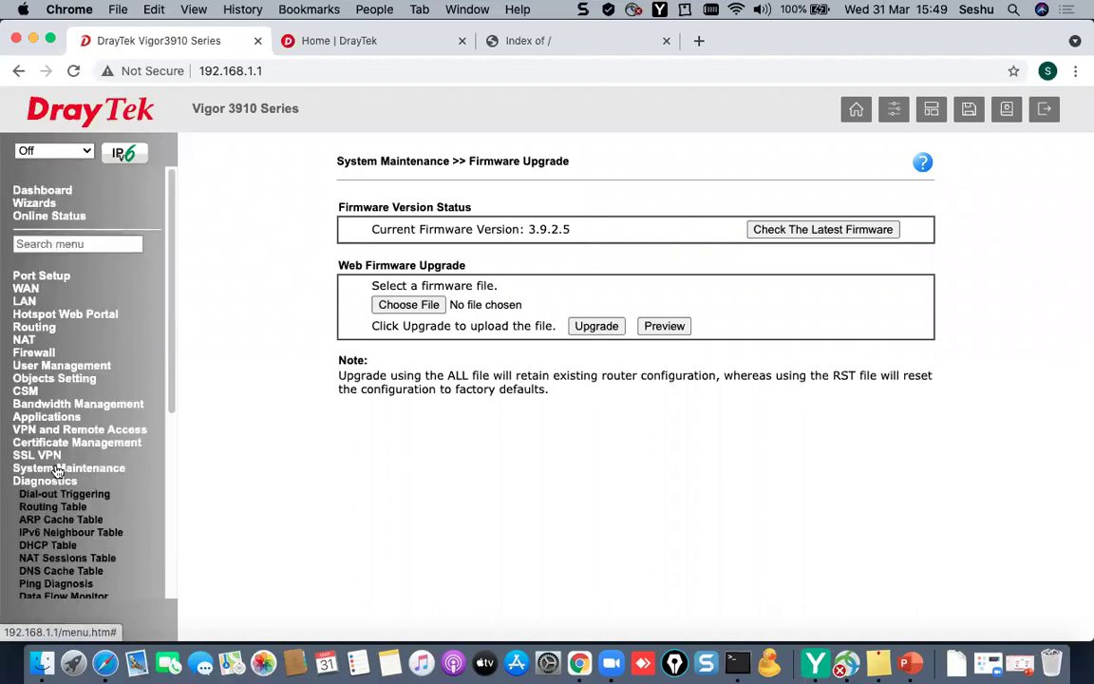
{"action": "scroll", "coordinate": [159, 304], "scroll_direction": "down", "scroll_amount": 2}
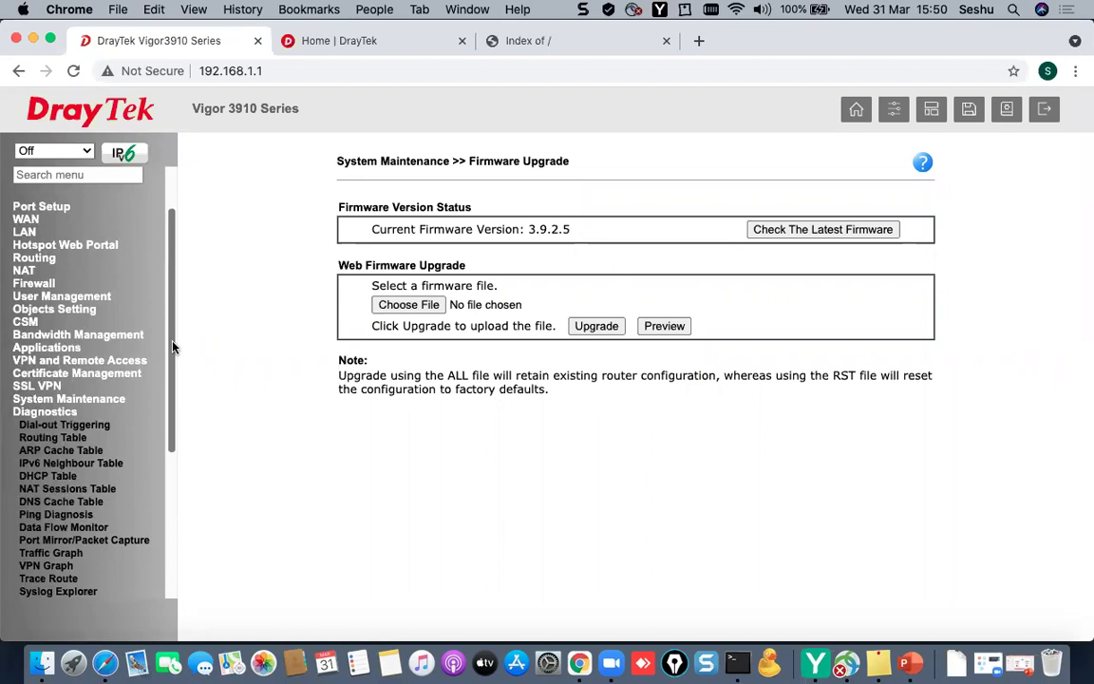
{"action": "left_click", "coordinate": [74, 438]}
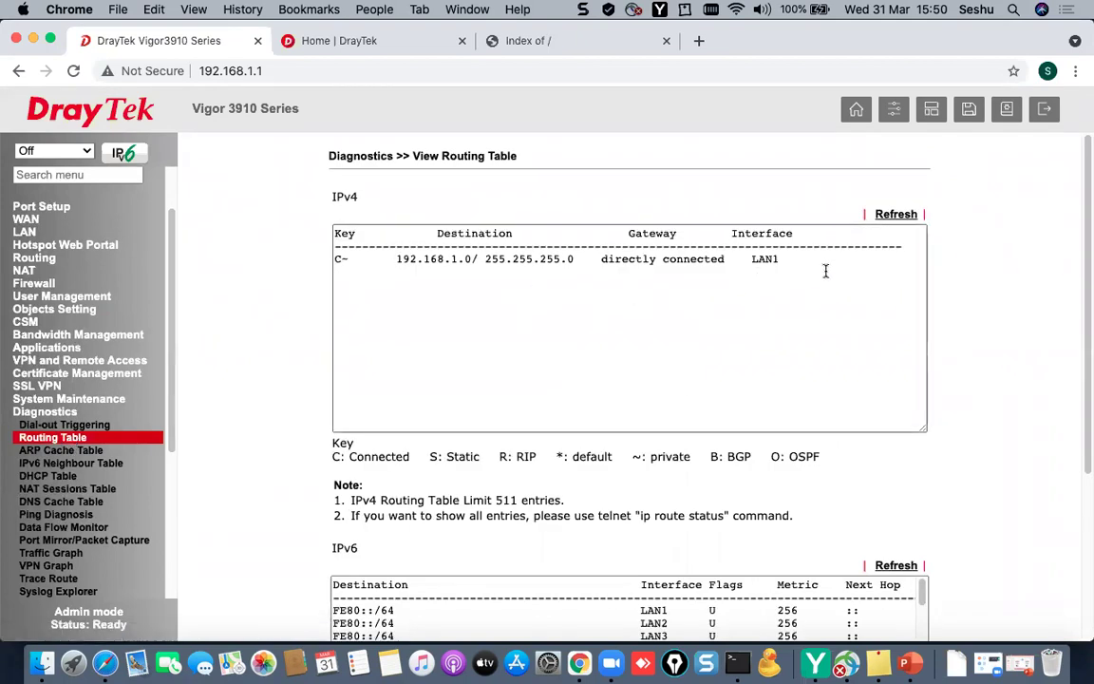
{"action": "left_click_drag", "start_coordinate": [822, 259], "coordinate": [334, 254]}
{"action": "left_click", "coordinate": [417, 346]}
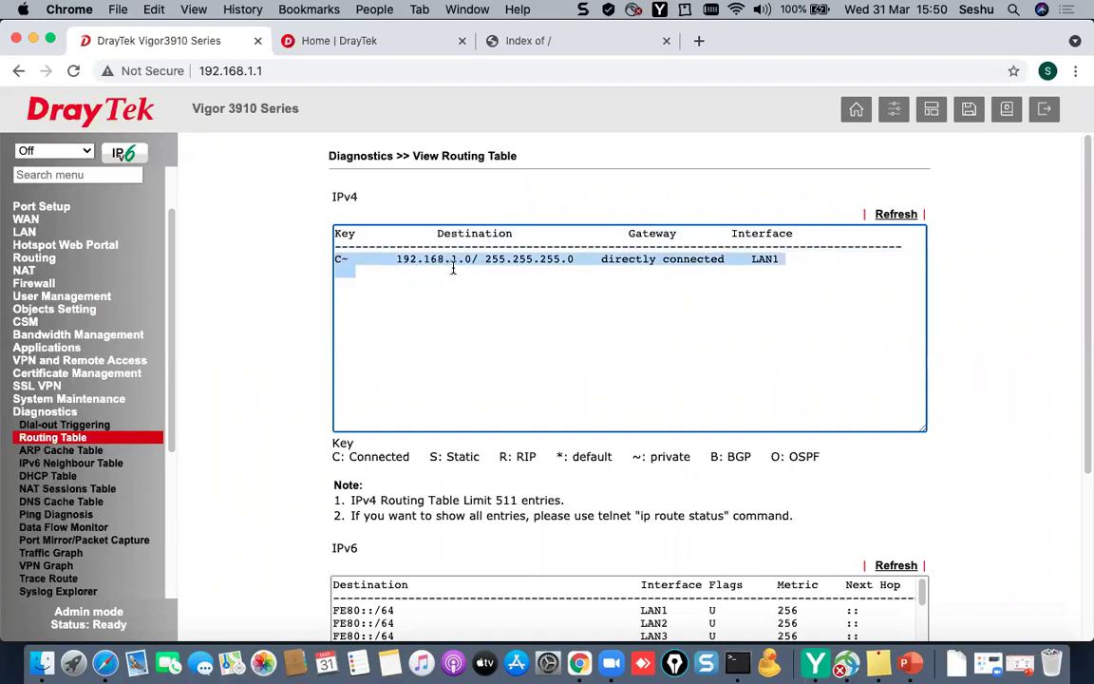
{"action": "left_click_drag", "start_coordinate": [354, 271], "coordinate": [334, 231]}
{"action": "left_click_drag", "start_coordinate": [333, 457], "coordinate": [409, 457]}
- Check the DHCP Table and NAT Sessions Table, then open Ping Diagnosis with IPv4
{"action": "left_click", "coordinate": [56, 476]}
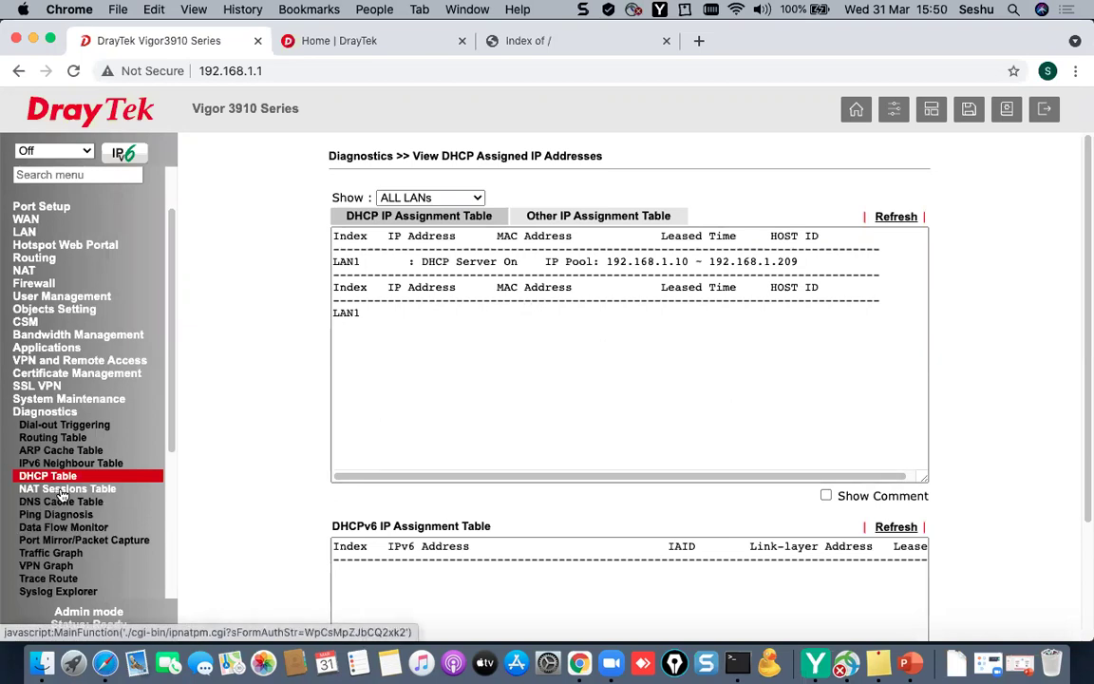
{"action": "left_click", "coordinate": [63, 490]}
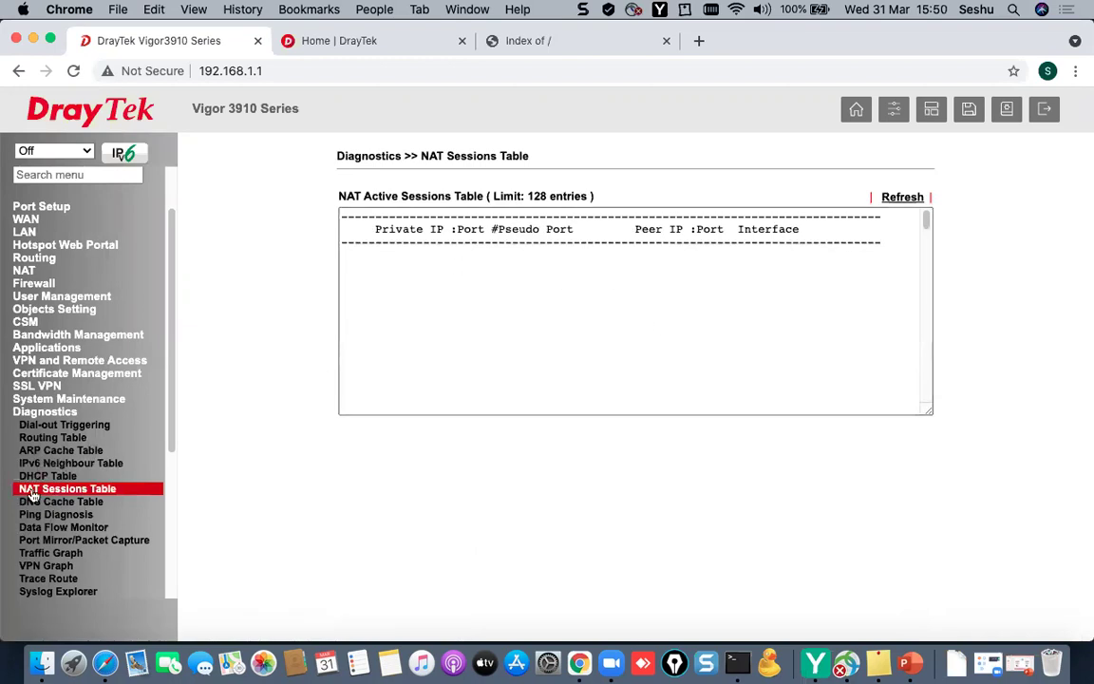
{"action": "left_click", "coordinate": [48, 515]}
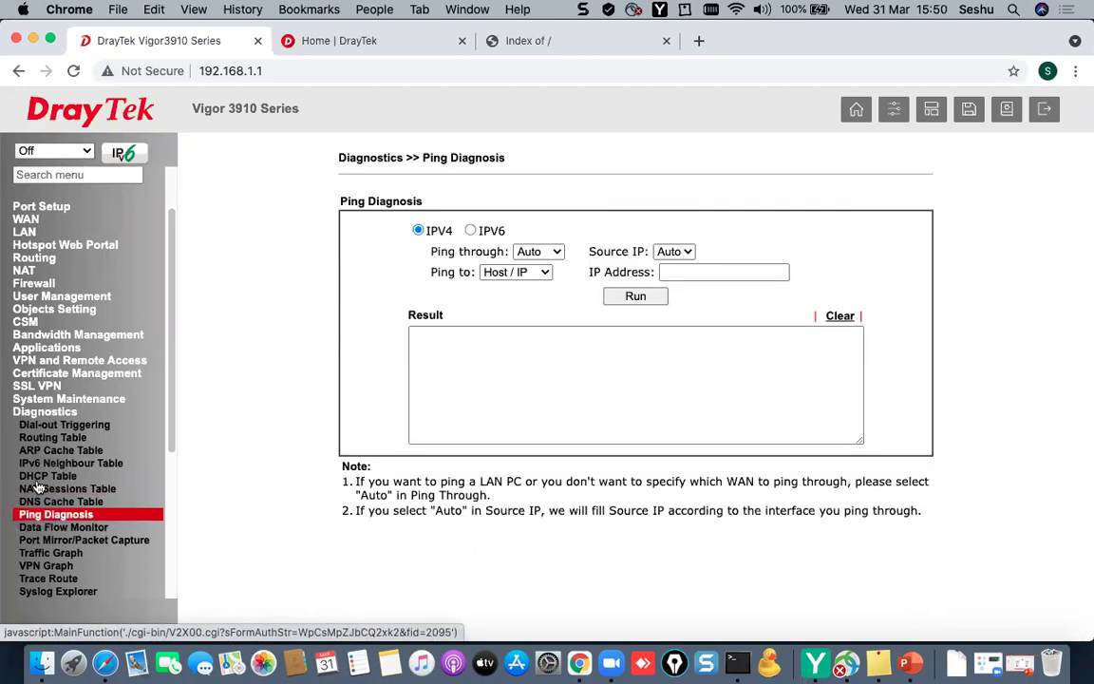
{"action": "left_click", "coordinate": [720, 273]}
{"action": "left_click", "coordinate": [538, 371]}
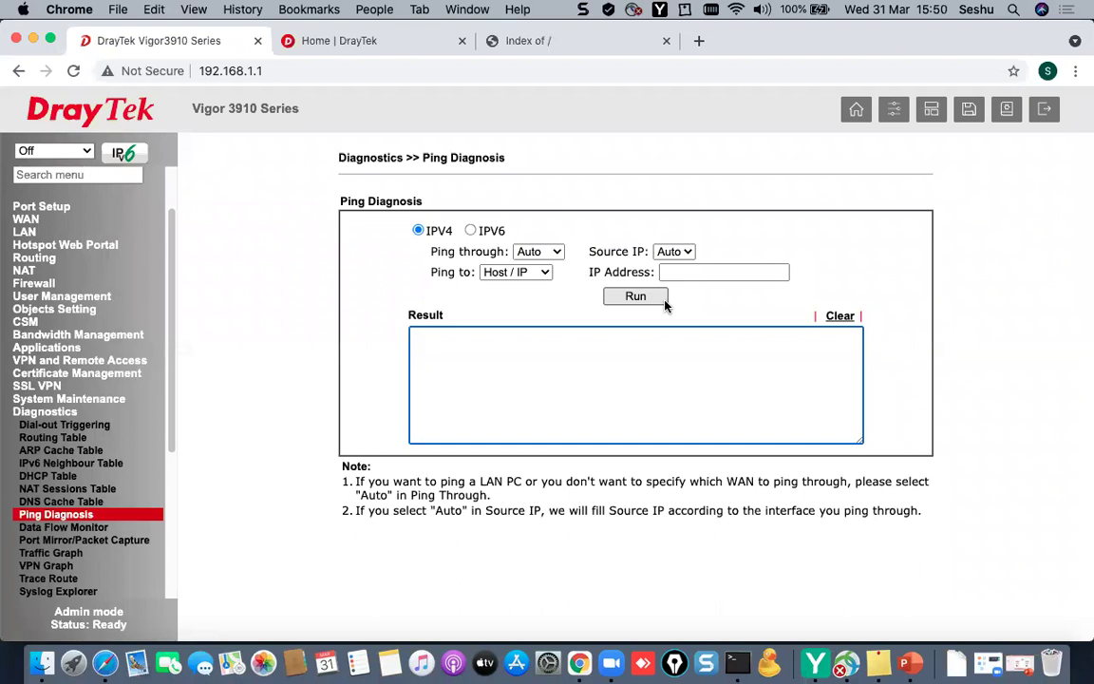
{"action": "left_click", "coordinate": [66, 412]}
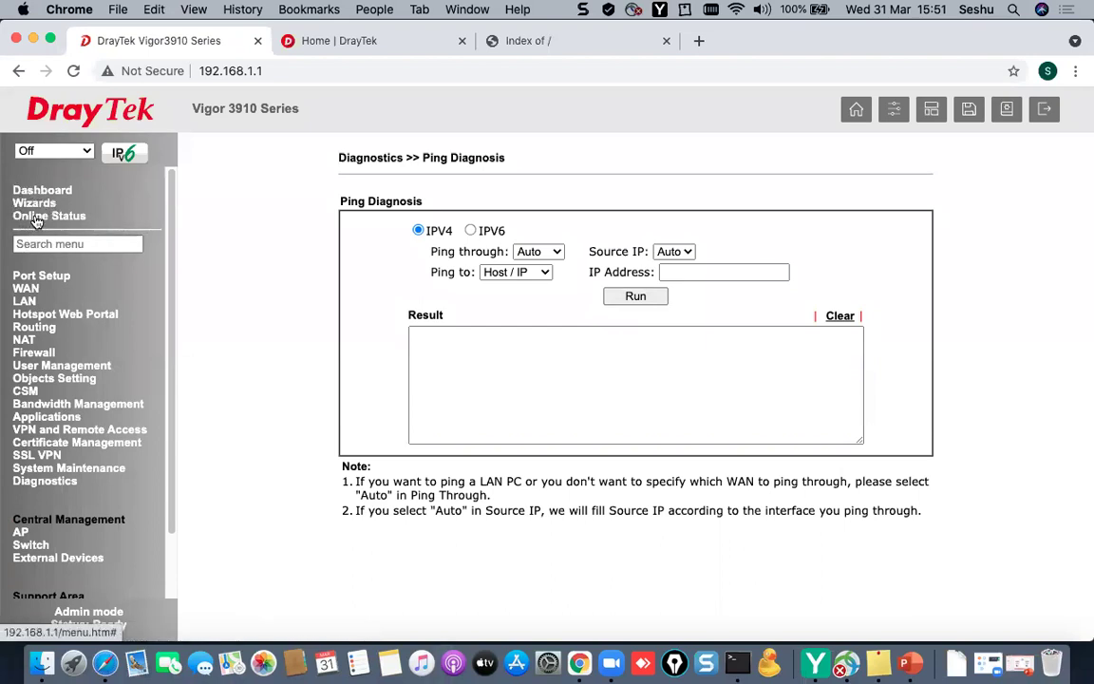
- Check Physical Connection status: LAN IP 192.168.1.1 and DNS servers 8.8.8.8 and 8.8.4.4
{"action": "left_click", "coordinate": [36, 217]}
{"action": "left_click", "coordinate": [43, 230]}
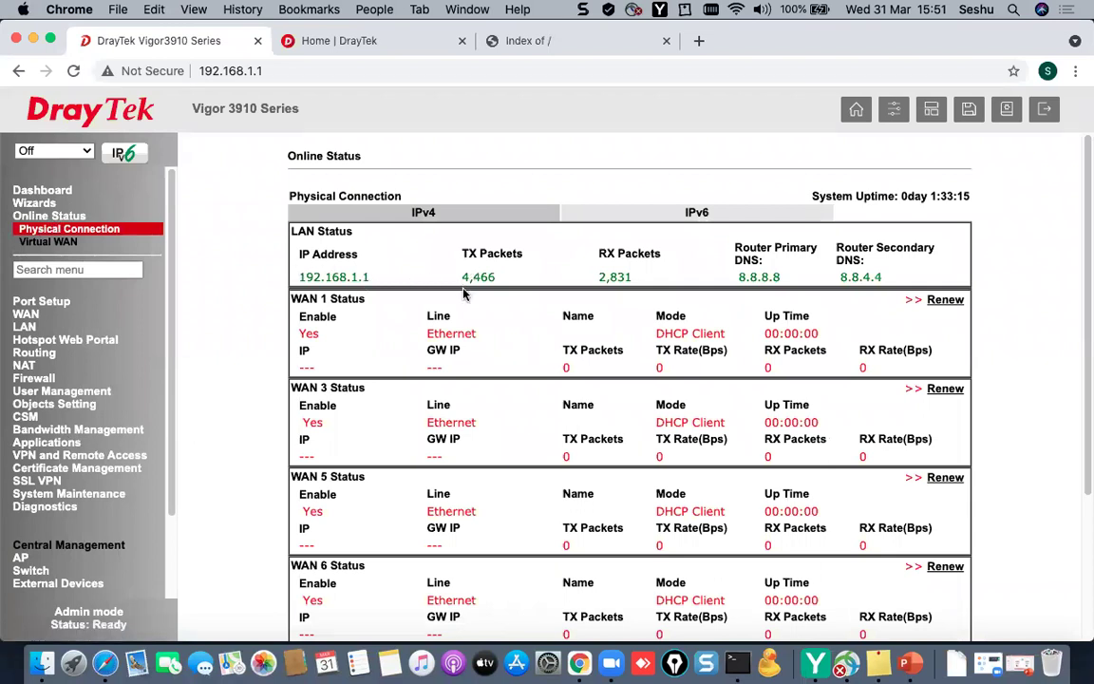
{"action": "left_click_drag", "start_coordinate": [297, 277], "coordinate": [376, 283]}
{"action": "left_click_drag", "start_coordinate": [292, 298], "coordinate": [324, 297]}
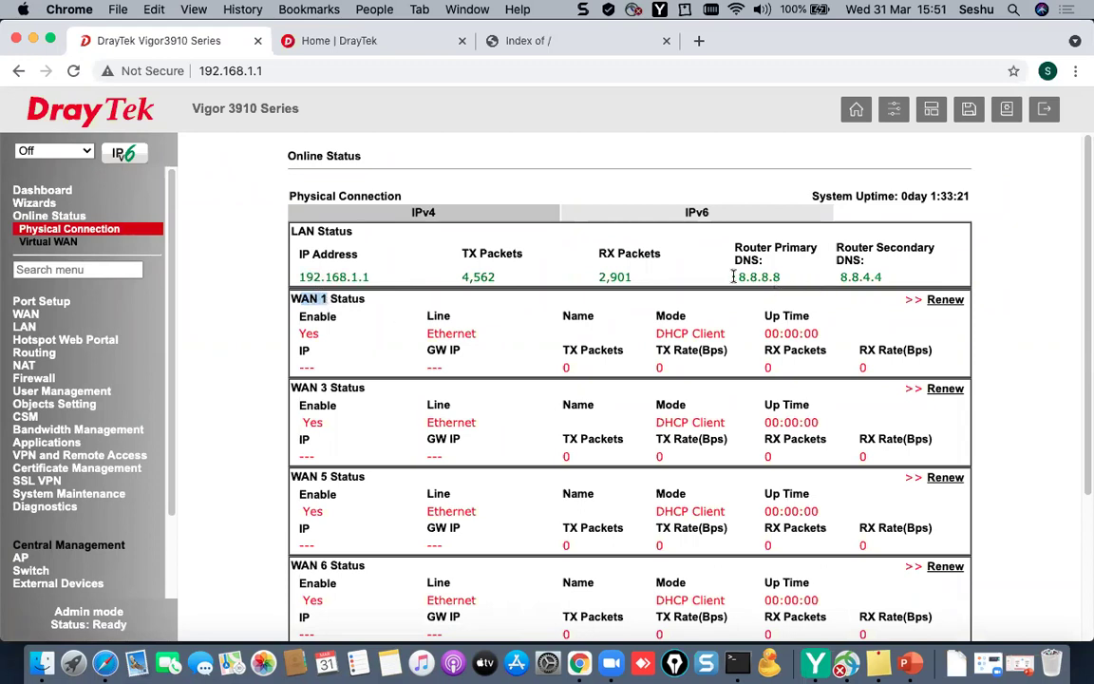
{"action": "left_click_drag", "start_coordinate": [737, 276], "coordinate": [782, 277]}
{"action": "left_click_drag", "start_coordinate": [882, 277], "coordinate": [837, 277]}
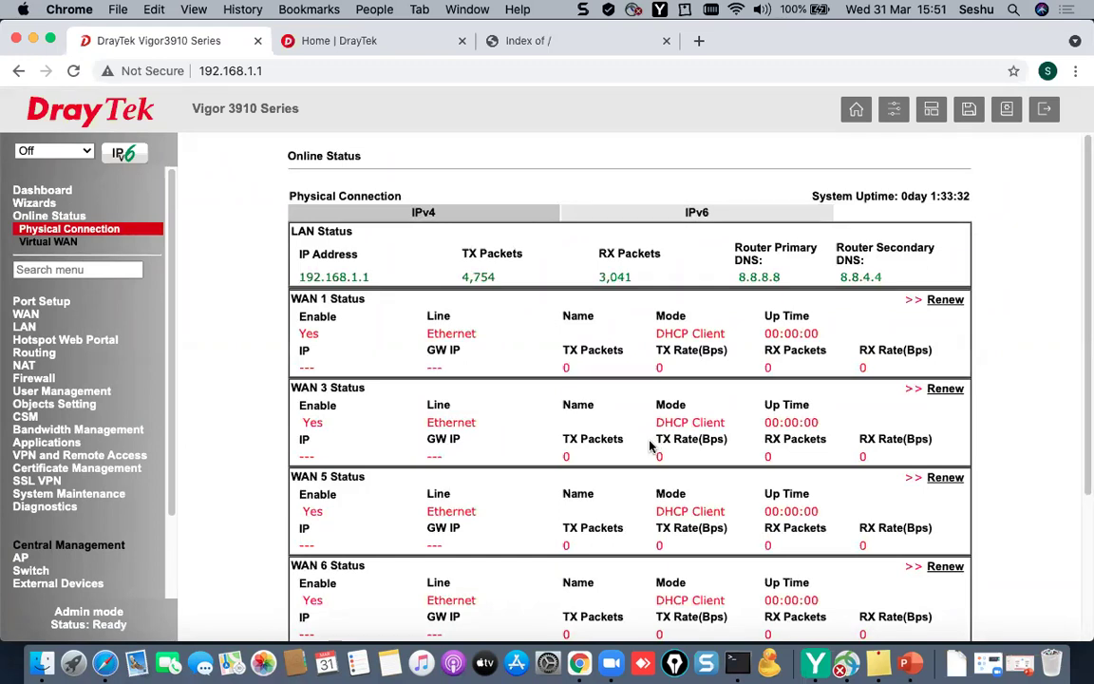
{"action": "left_click", "coordinate": [26, 315]}
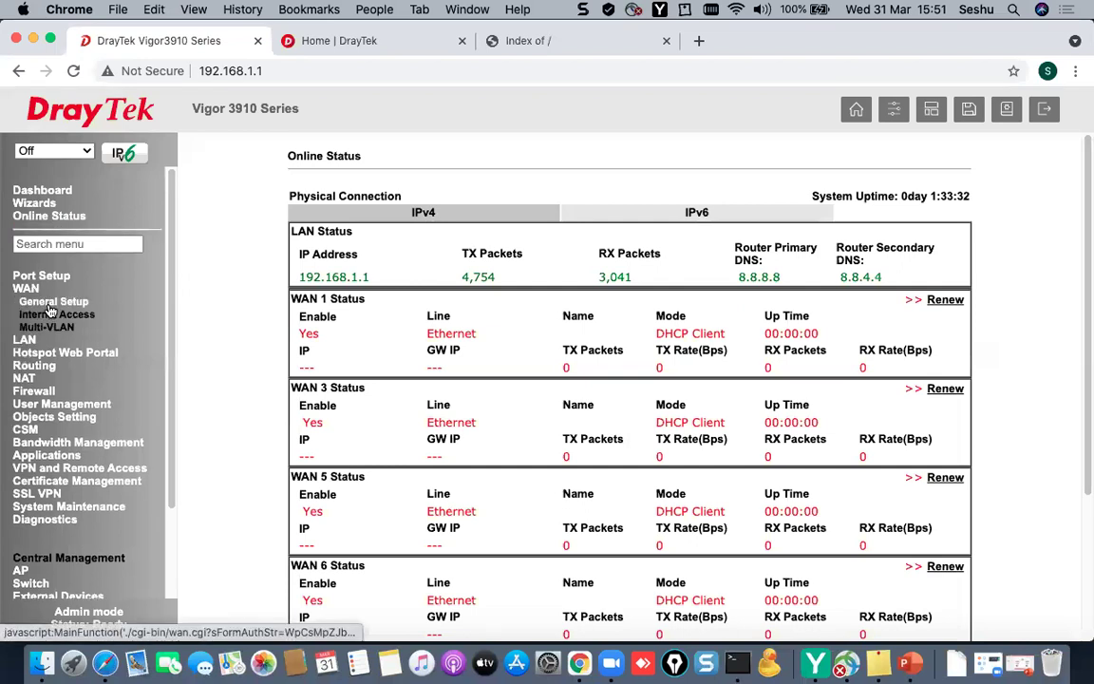
- Review WAN General Setup, noting WAN1 on SFP+/P1 and WAN3 on port P3
{"action": "left_click", "coordinate": [51, 303]}
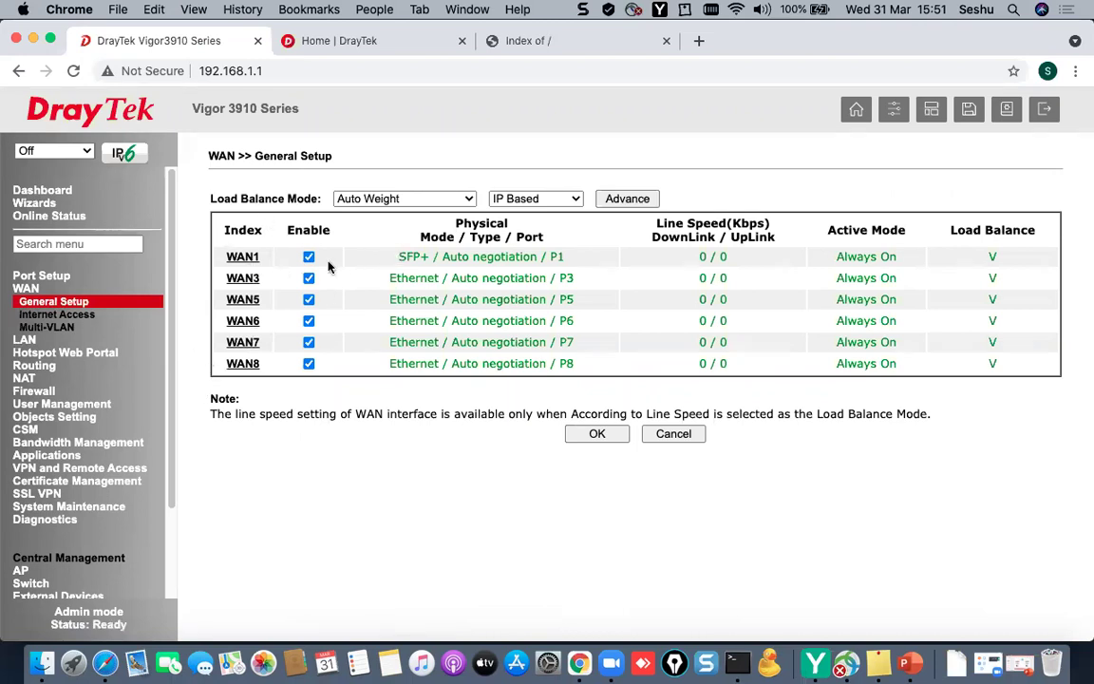
{"action": "left_click_drag", "start_coordinate": [399, 257], "coordinate": [440, 257]}
{"action": "left_click_drag", "start_coordinate": [574, 260], "coordinate": [394, 258]}
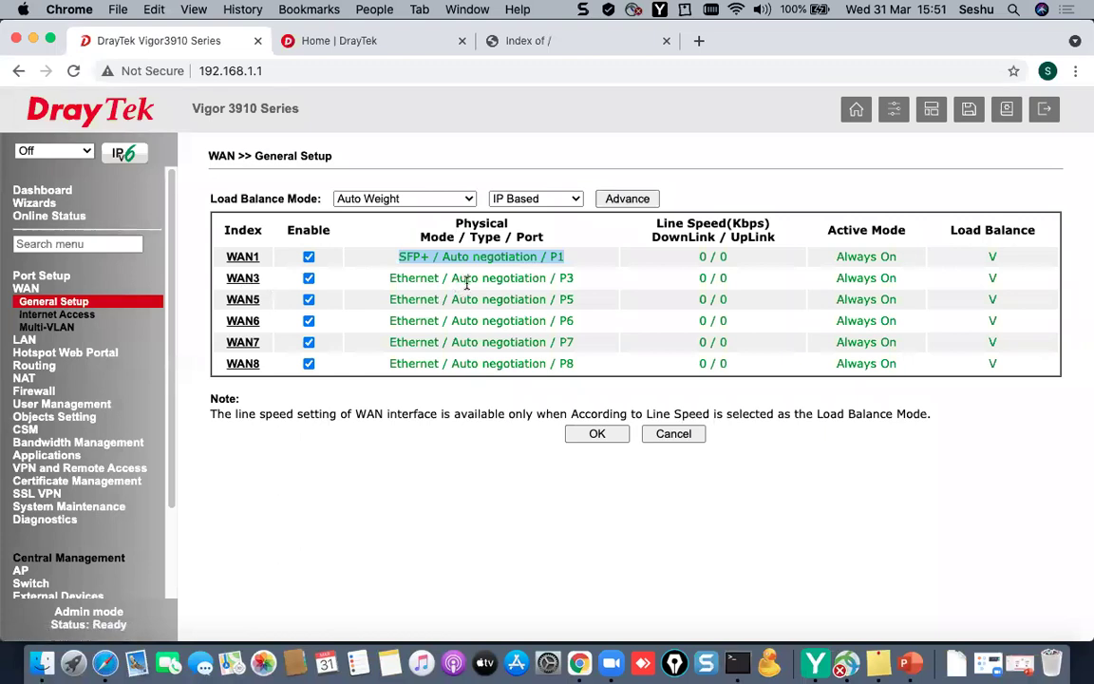
{"action": "left_click_drag", "start_coordinate": [575, 278], "coordinate": [556, 278]}
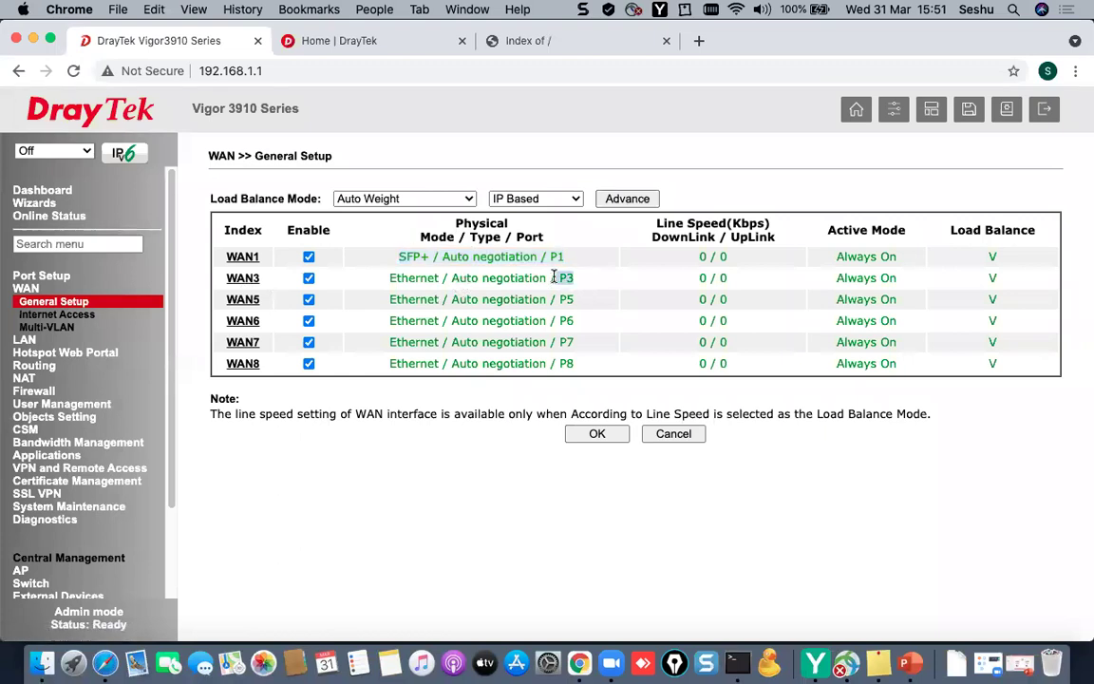
{"action": "left_click", "coordinate": [243, 279]}
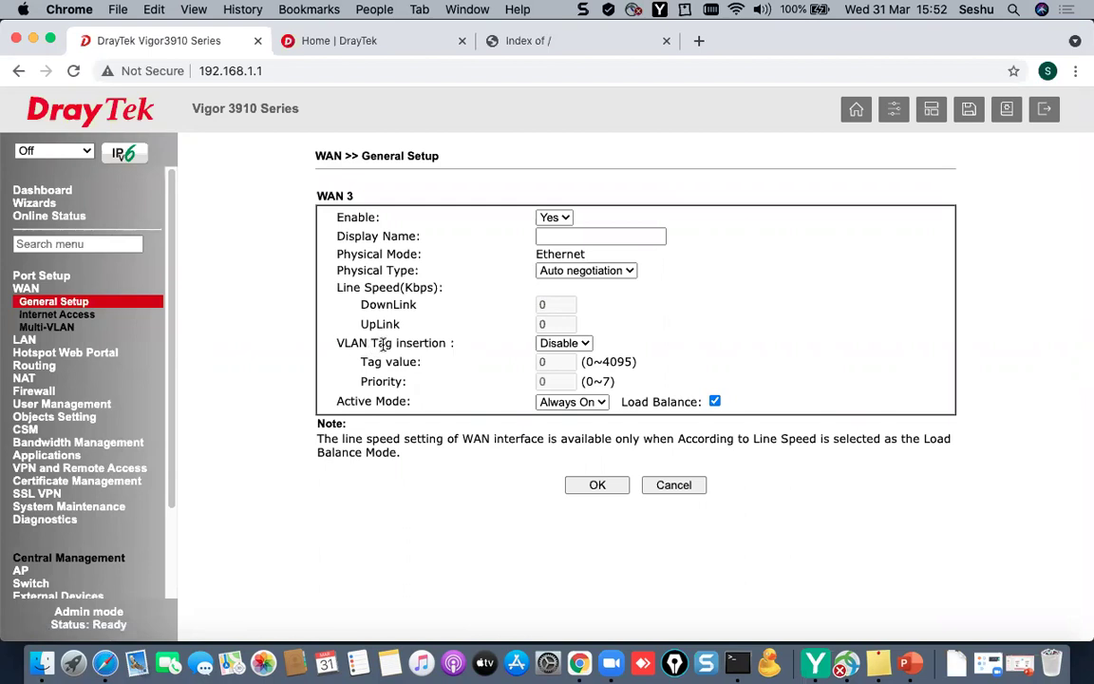
{"action": "left_click", "coordinate": [53, 302]}
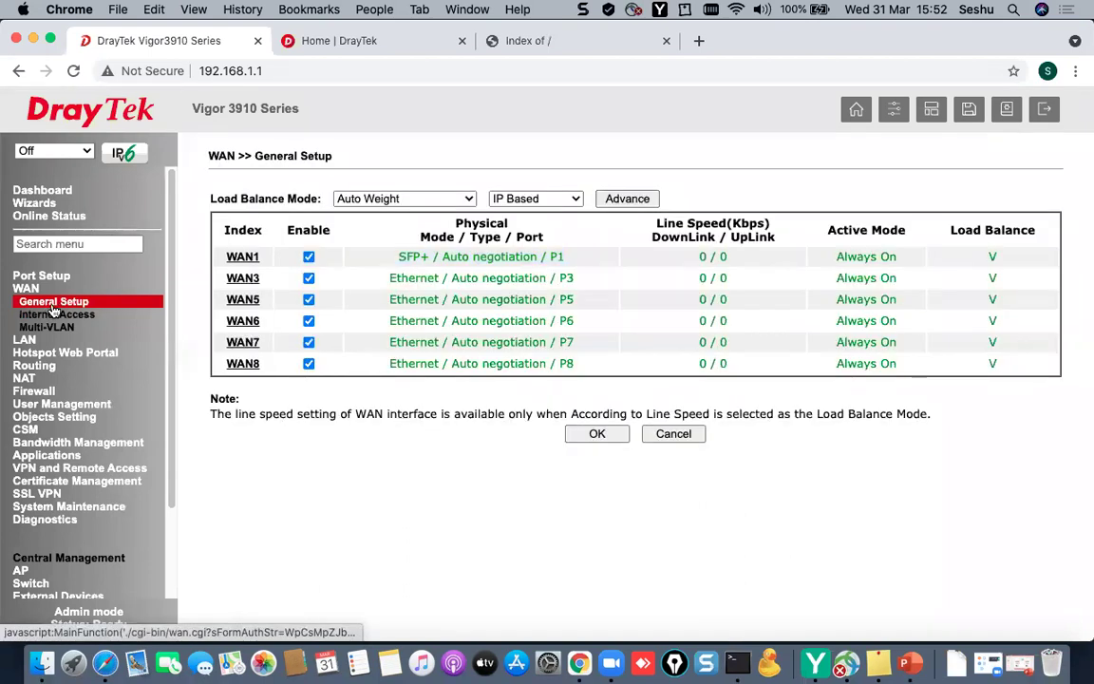
- Enable VLAN Tag insertion for WAN 3 and check its tag value
{"action": "left_click", "coordinate": [235, 283]}
{"action": "left_click_drag", "start_coordinate": [337, 343], "coordinate": [458, 349]}
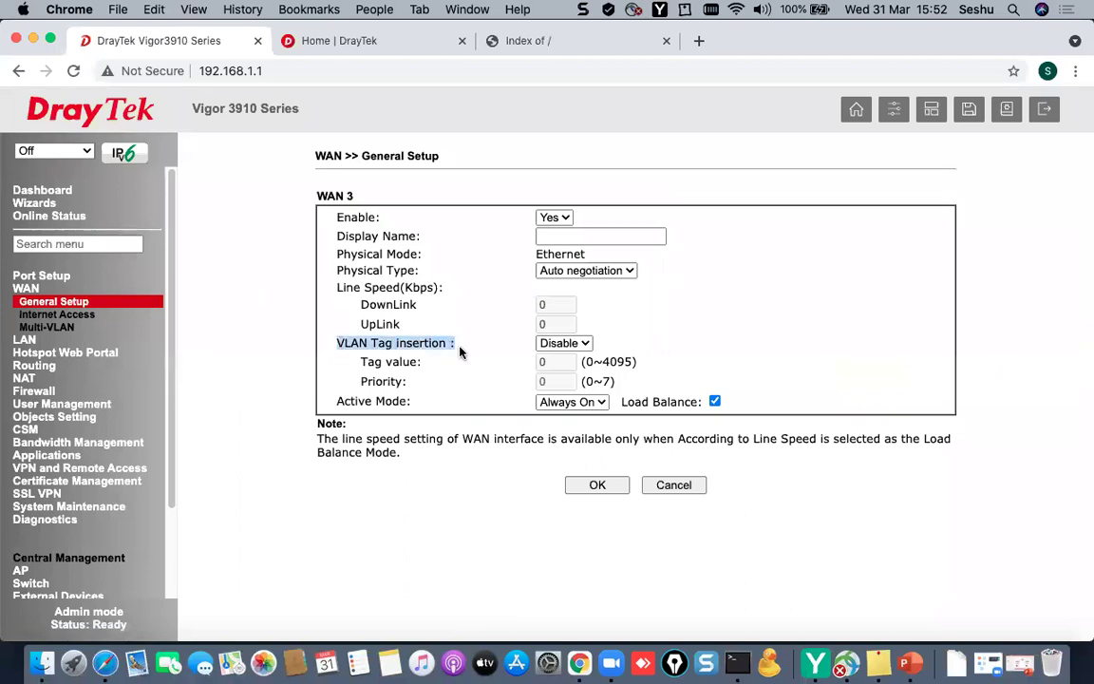
{"action": "left_click", "coordinate": [573, 348]}
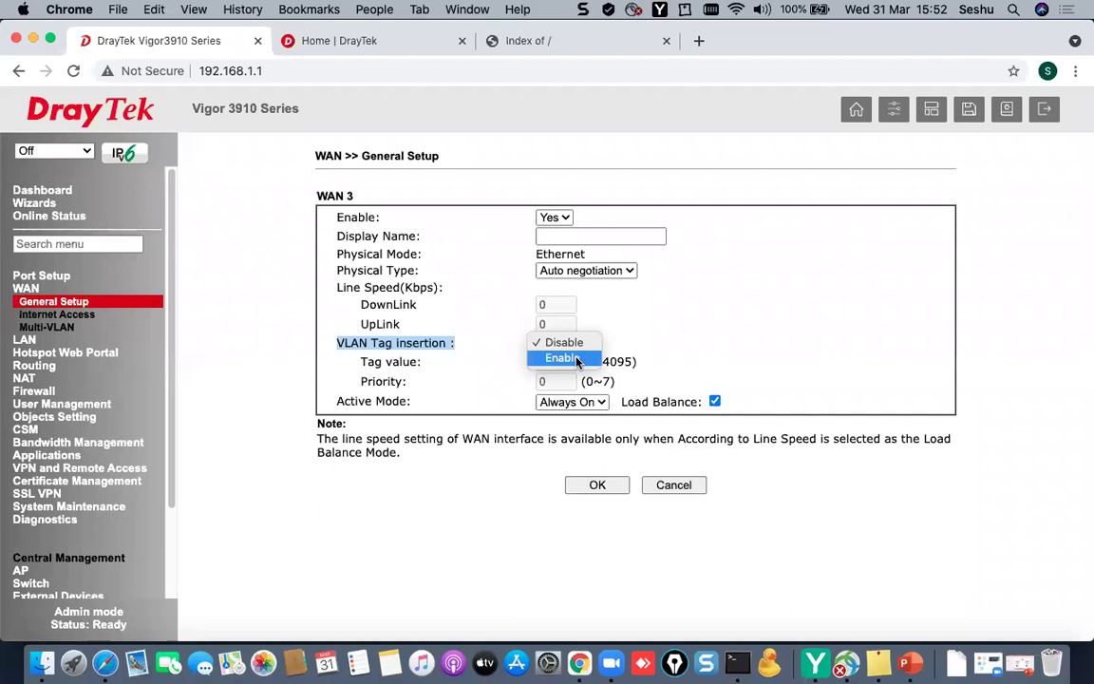
{"action": "left_click", "coordinate": [575, 359]}
{"action": "double_click", "coordinate": [567, 362]}
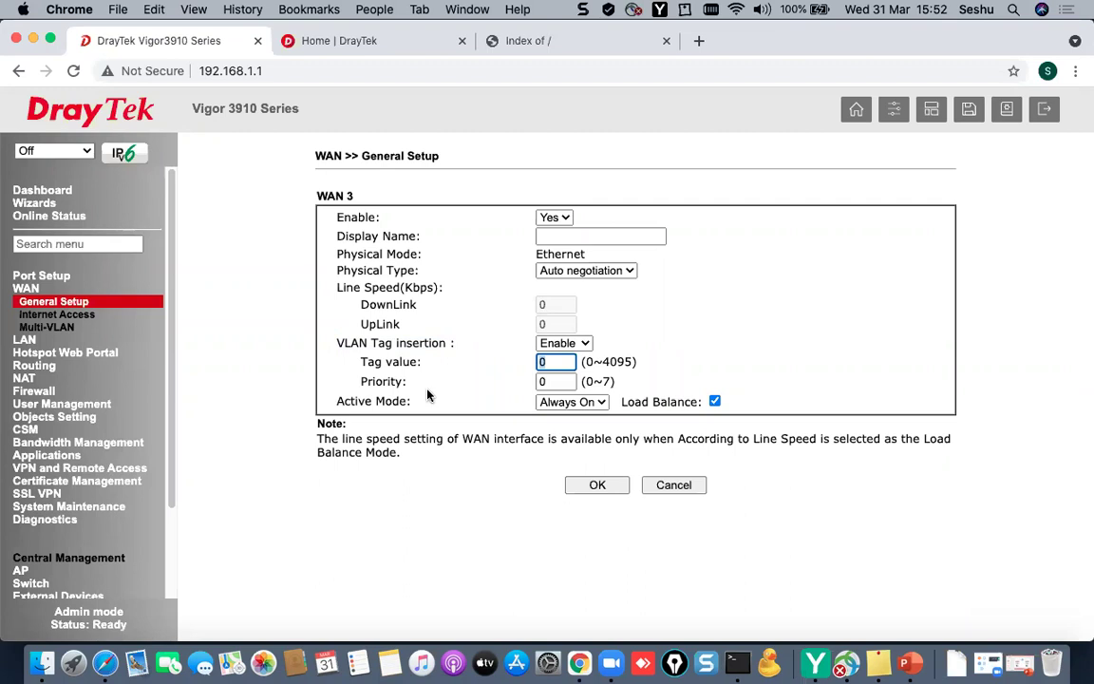
{"action": "left_click", "coordinate": [529, 380]}
{"action": "key", "text": "shift+Tab"}
- In WAN Internet Access, keep WAN3's access mode at Static or Dynamic IP
{"action": "left_click", "coordinate": [80, 317]}
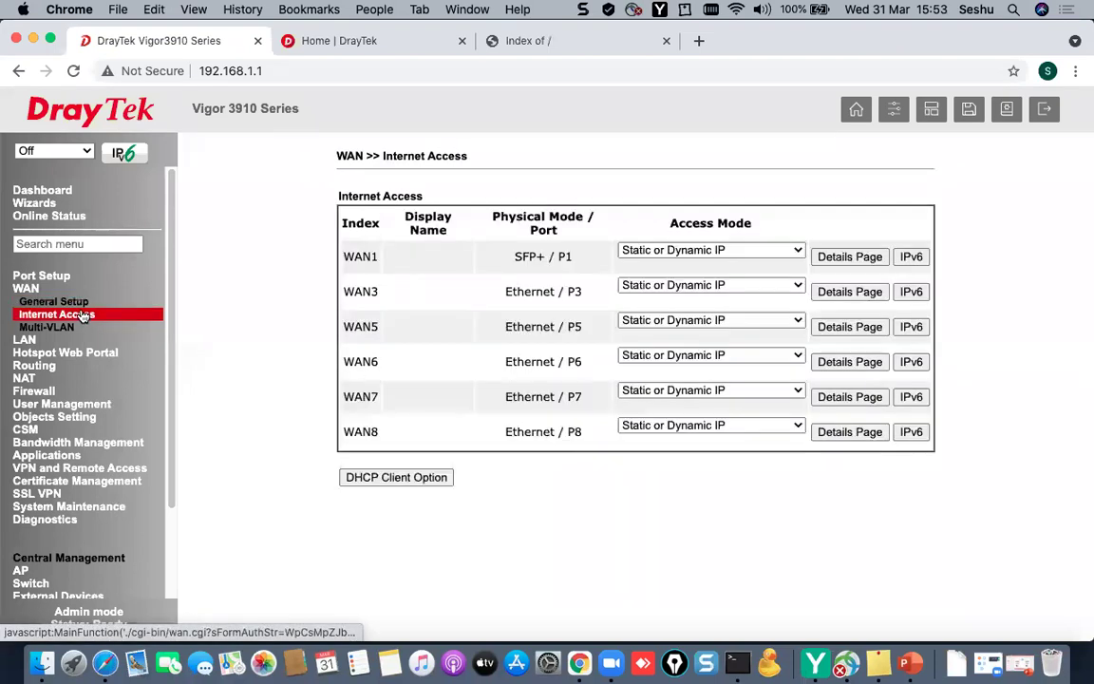
{"action": "left_click_drag", "start_coordinate": [346, 290], "coordinate": [401, 297]}
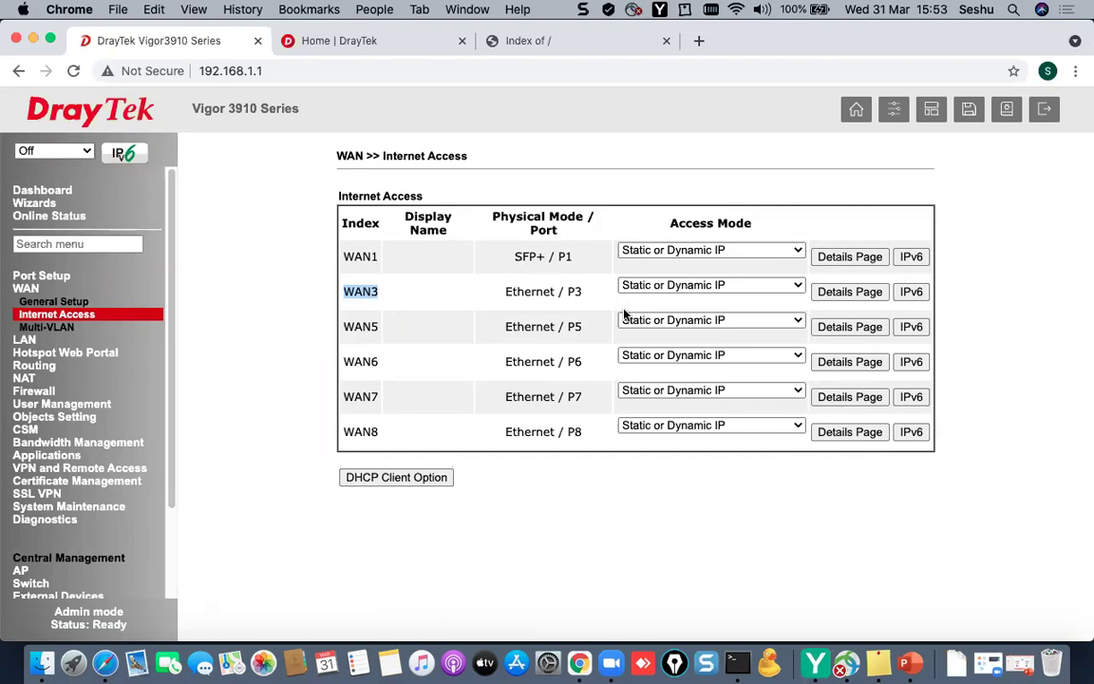
{"action": "left_click", "coordinate": [765, 293]}
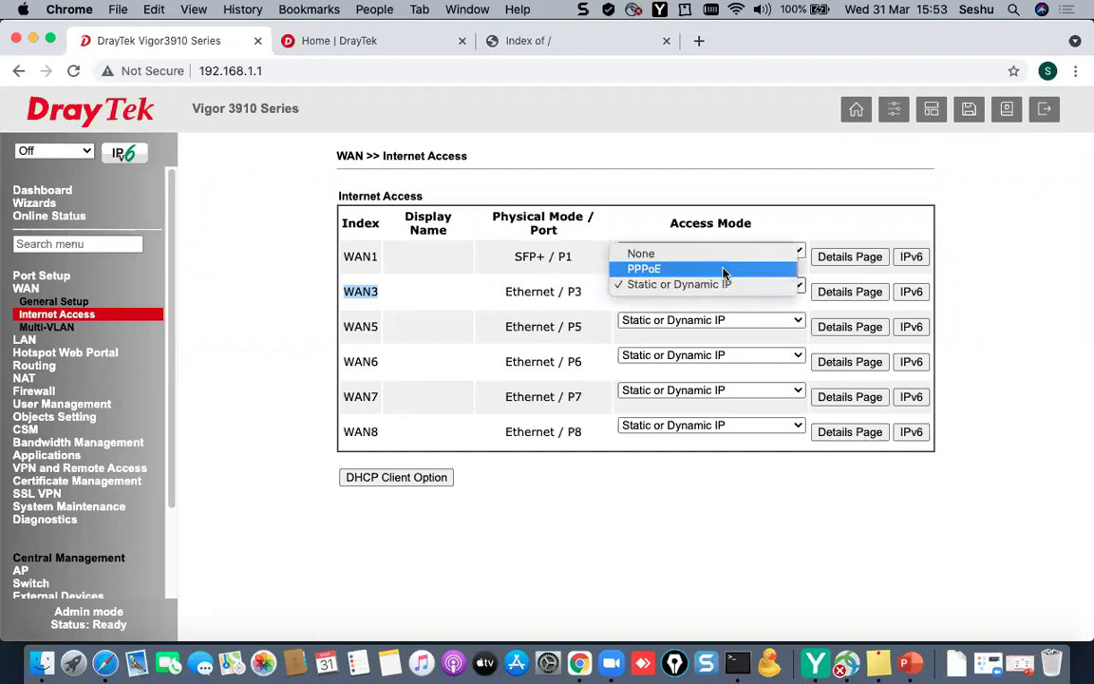
{"action": "left_click", "coordinate": [682, 282]}
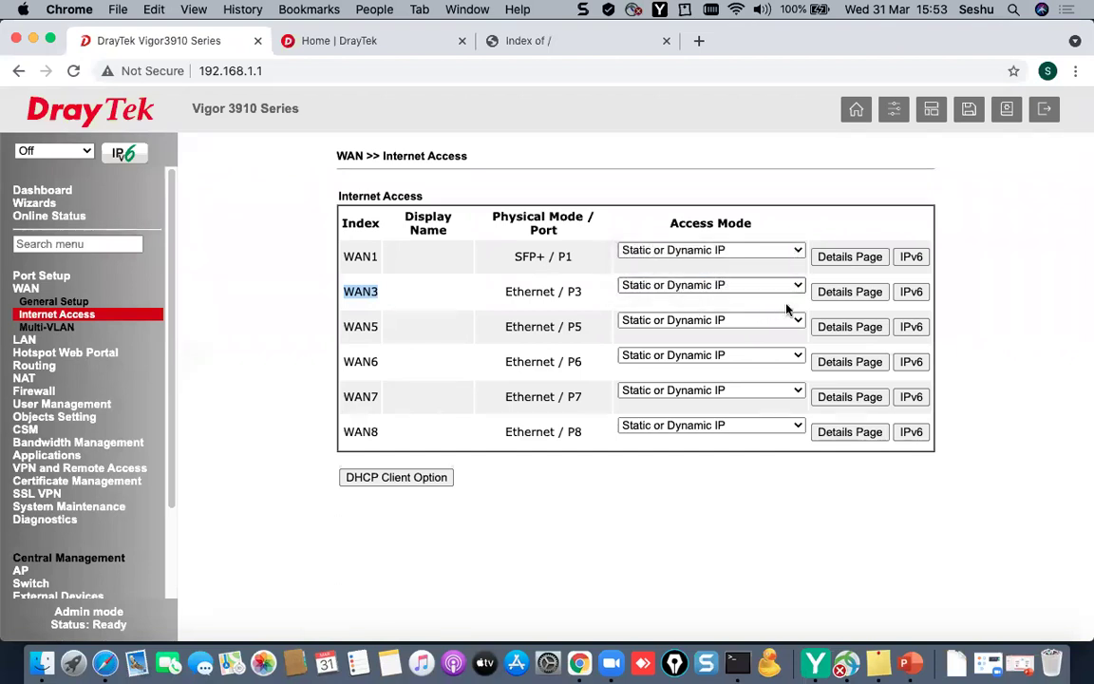
- Inspect WAN3's PPPoE and Static/Dynamic IP settings, leave it obtaining IP automatically, and return to Dashboard
{"action": "left_click", "coordinate": [842, 292]}
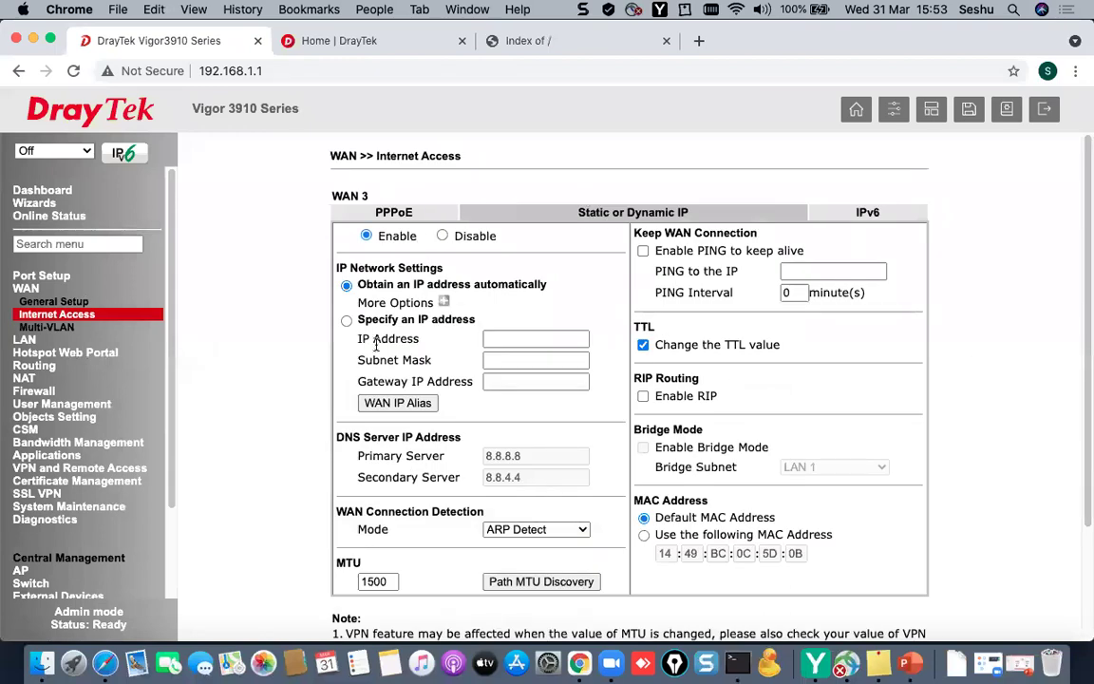
{"action": "left_click", "coordinate": [390, 211]}
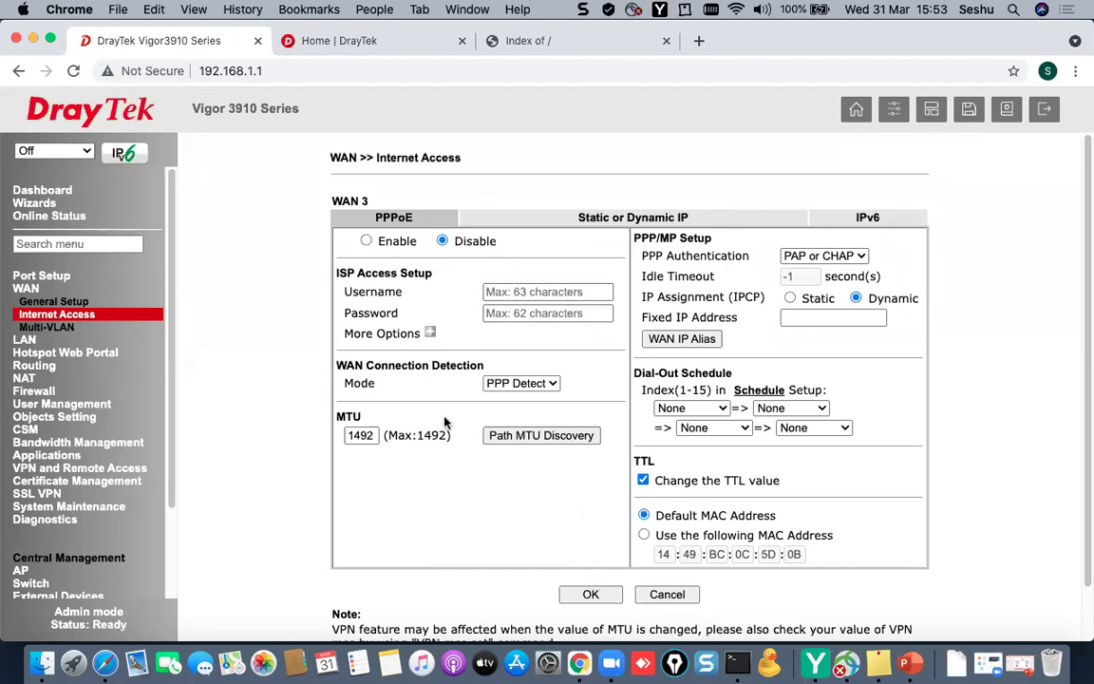
{"action": "left_click", "coordinate": [623, 224]}
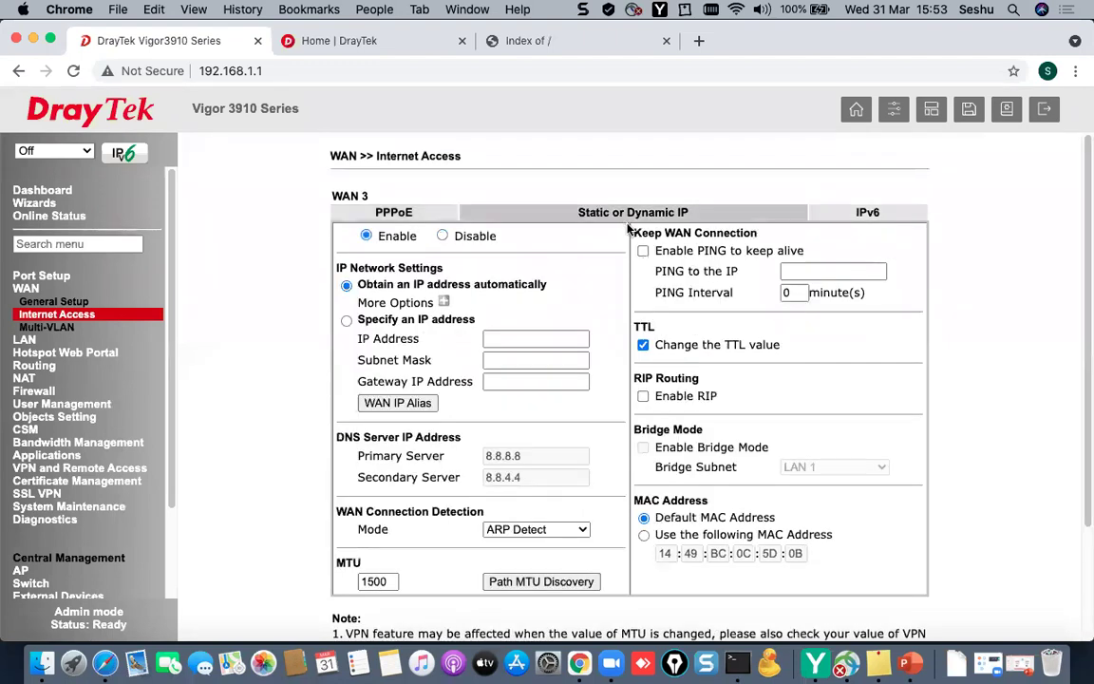
{"action": "left_click_drag", "start_coordinate": [358, 285], "coordinate": [550, 286]}
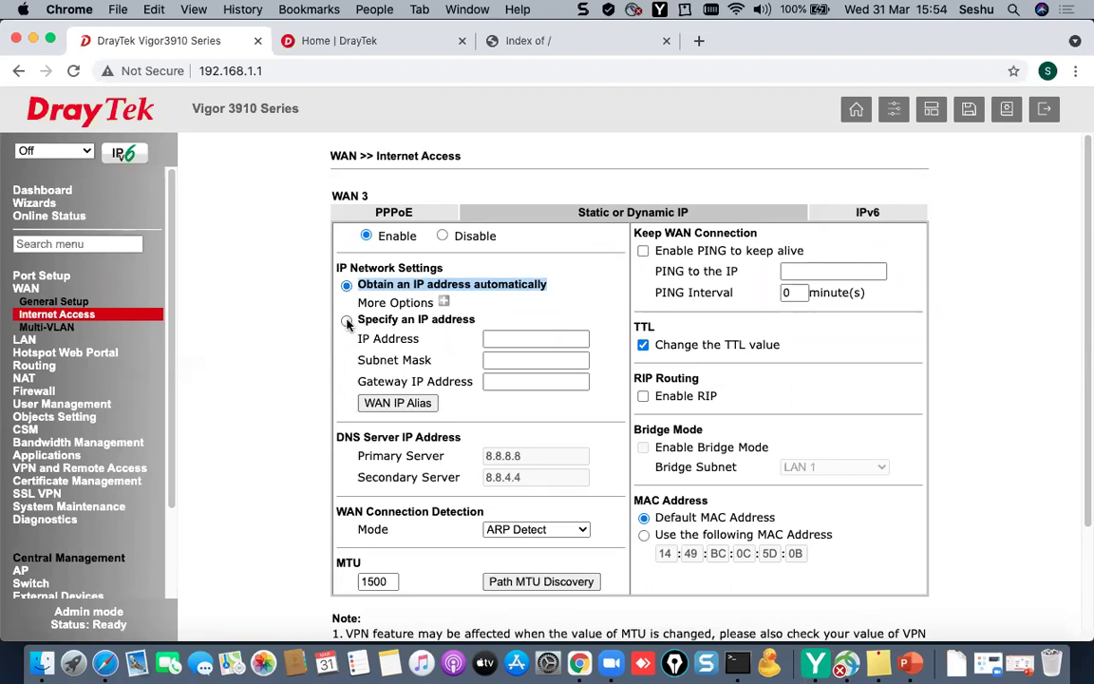
{"action": "left_click", "coordinate": [347, 321]}
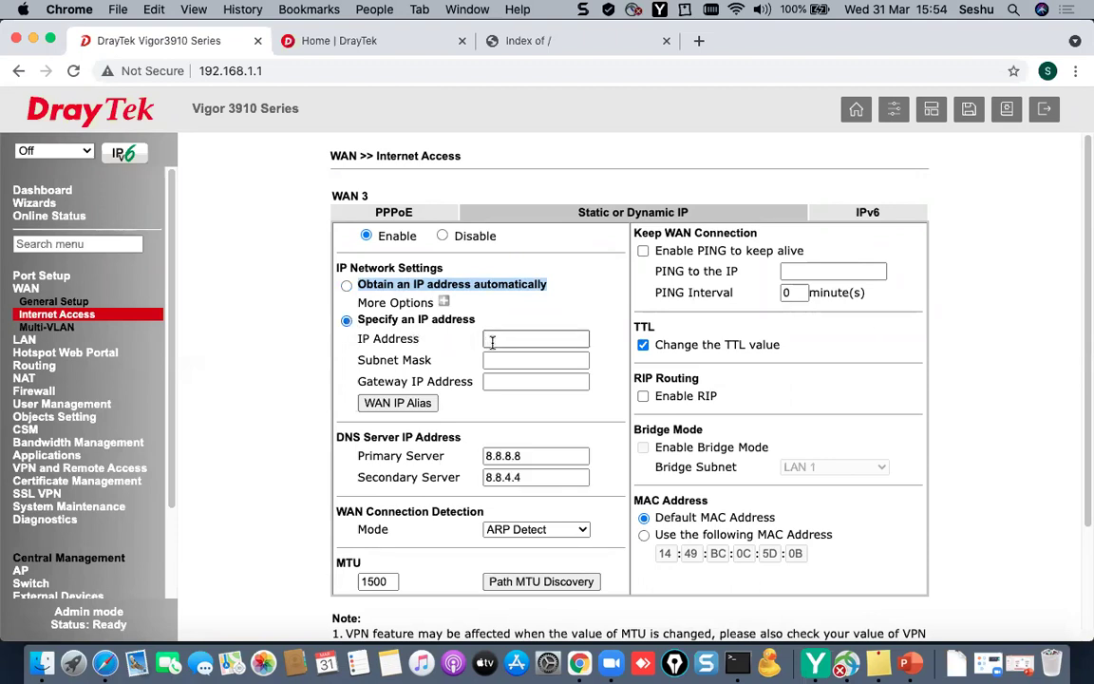
{"action": "left_click", "coordinate": [346, 294]}
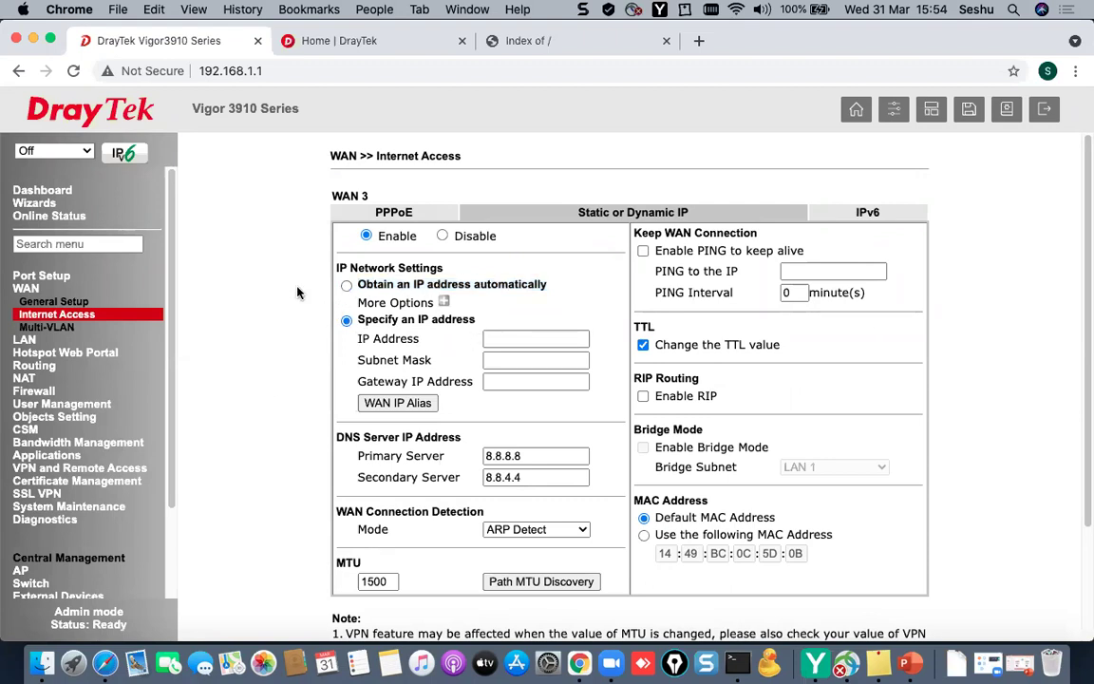
{"action": "left_click", "coordinate": [347, 286]}
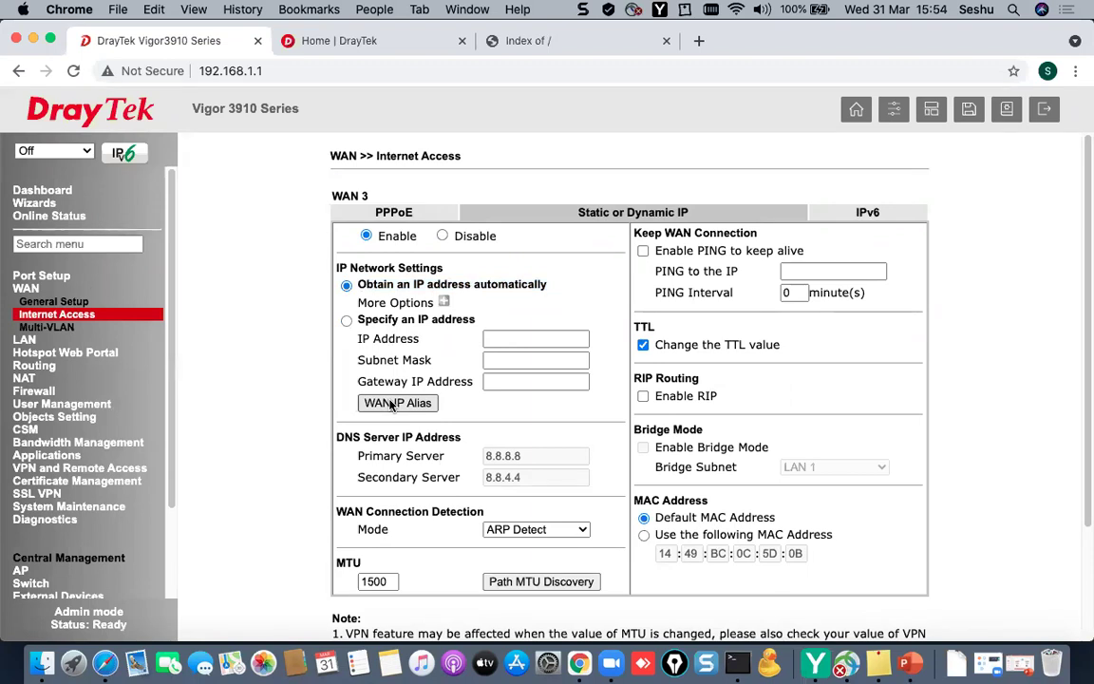
{"action": "left_click", "coordinate": [55, 191]}
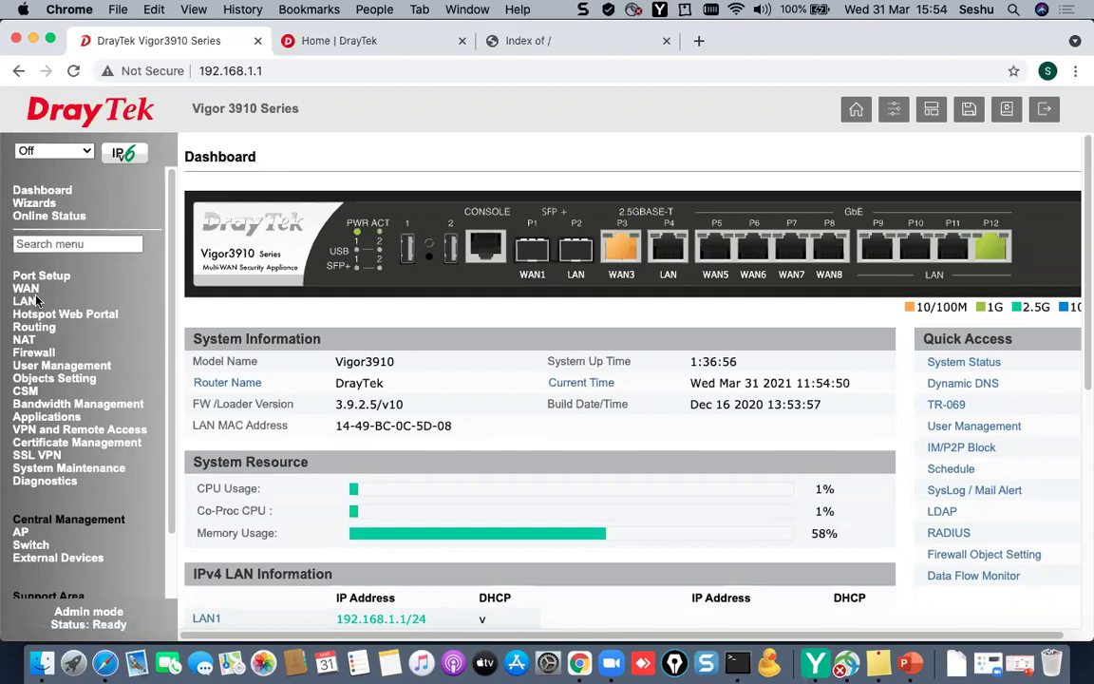
- Check Physical Connection status showing WAN 3 online at 195.229.219.14
{"action": "left_click", "coordinate": [45, 218]}
{"action": "left_click", "coordinate": [50, 231]}
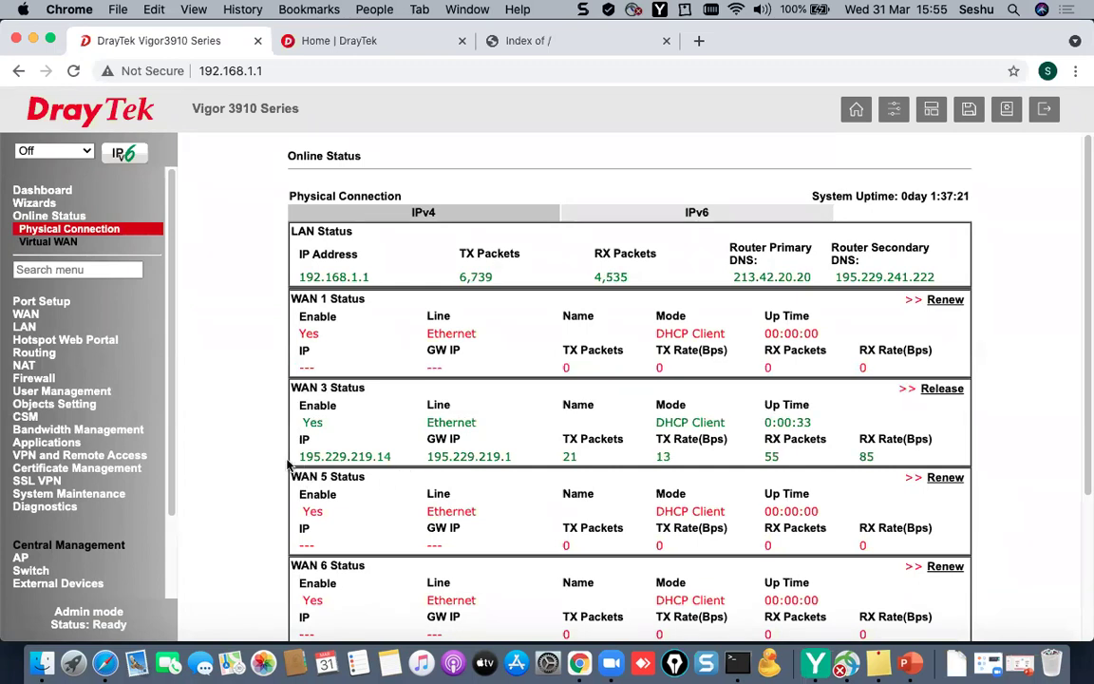
{"action": "left_click_drag", "start_coordinate": [300, 457], "coordinate": [410, 456]}
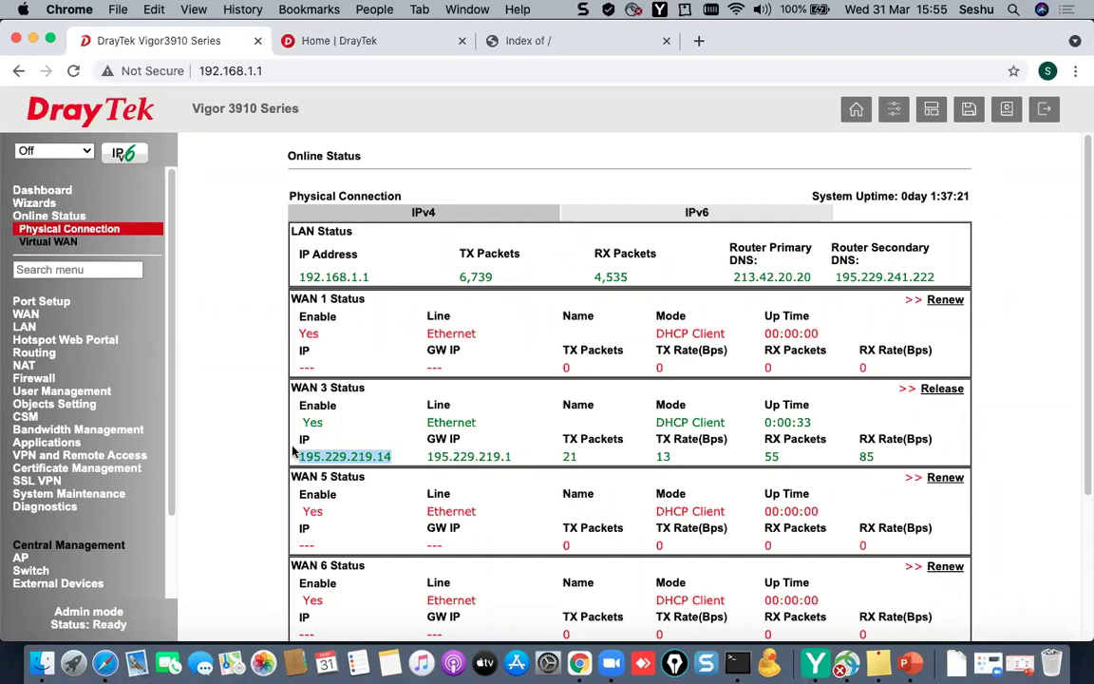
{"action": "scroll", "coordinate": [174, 394], "scroll_direction": "down", "scroll_amount": 1}
{"action": "scroll", "coordinate": [174, 394], "scroll_direction": "down", "scroll_amount": 4}
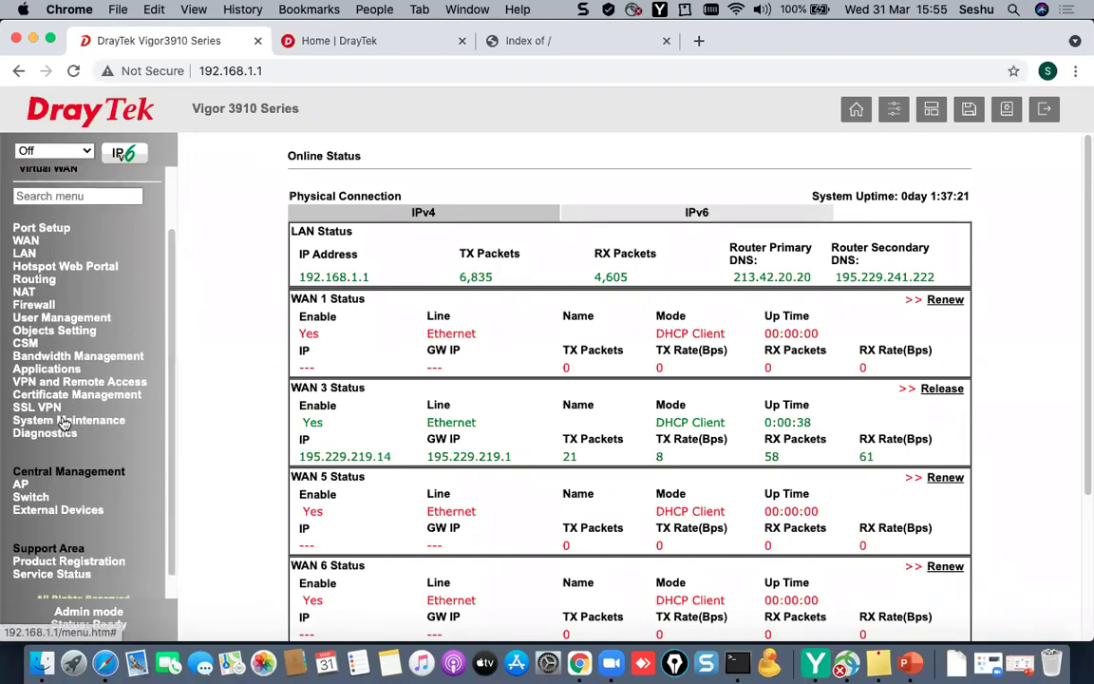
{"action": "left_click", "coordinate": [69, 420]}
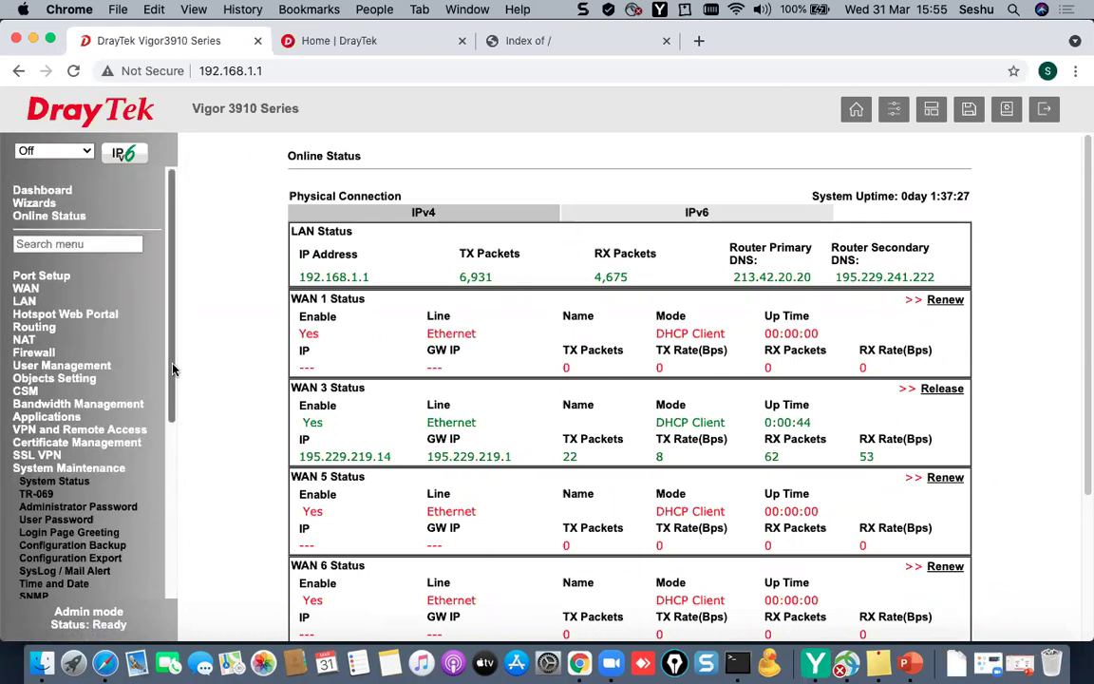
{"action": "scroll", "coordinate": [171, 399], "scroll_direction": "down", "scroll_amount": 5}
- Select (GMT+04:00) Abu Dhabi, Muscat in Time and Date, save, and verify the corrected system time
{"action": "left_click", "coordinate": [43, 473]}
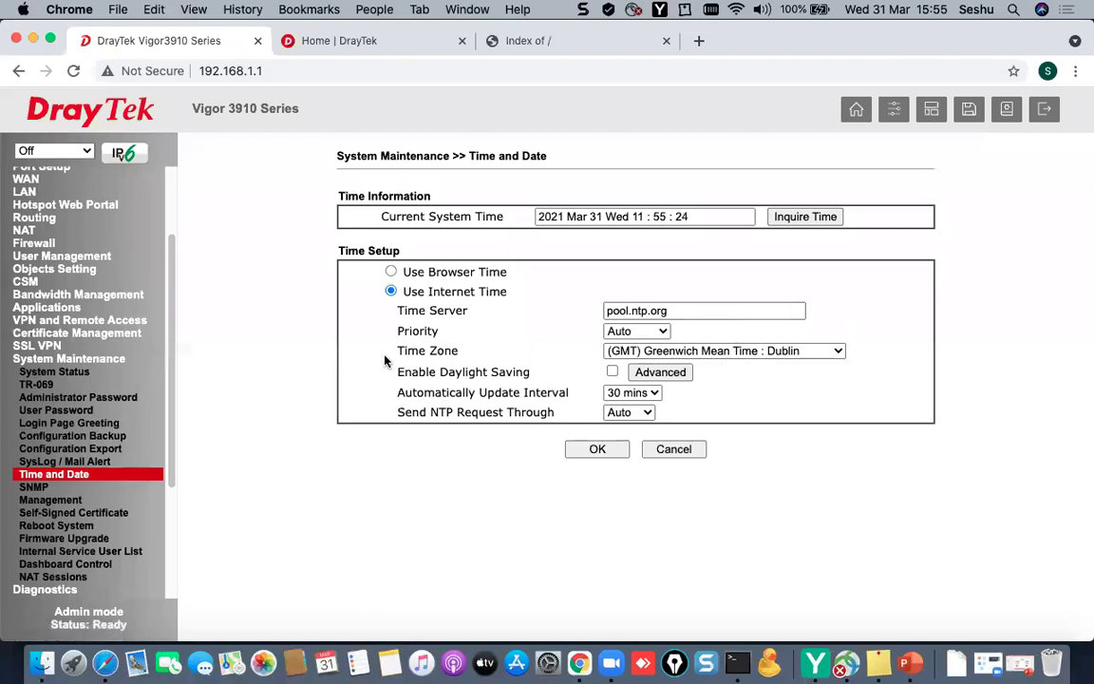
{"action": "left_click_drag", "start_coordinate": [393, 351], "coordinate": [683, 348]}
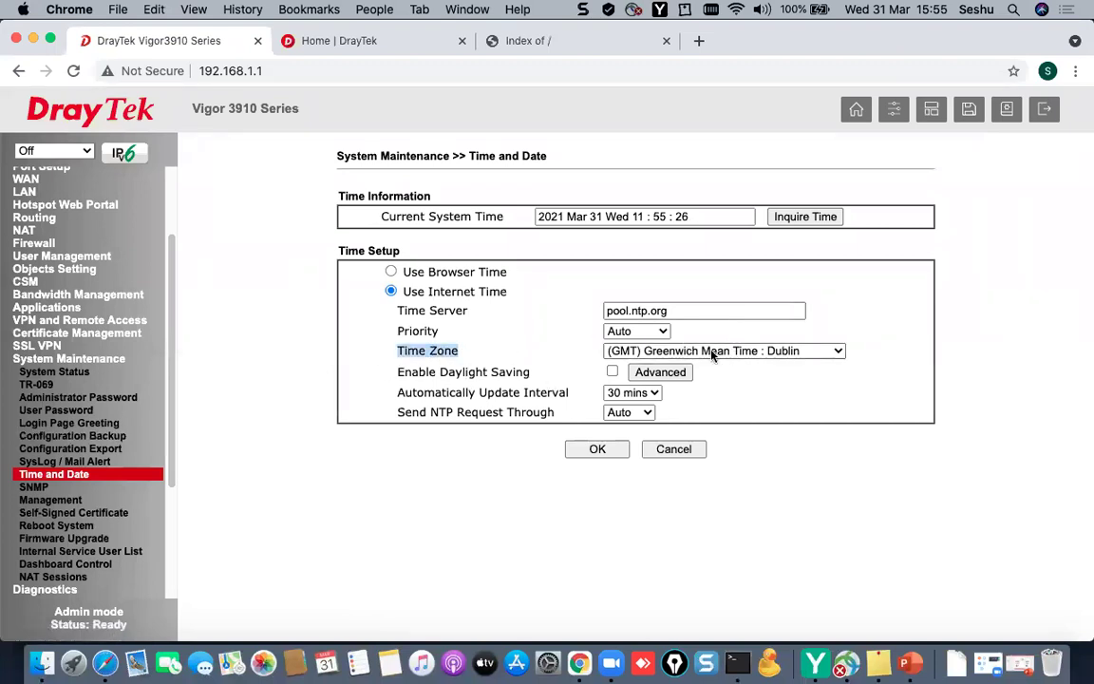
{"action": "left_click", "coordinate": [684, 350]}
{"action": "scroll", "coordinate": [740, 505], "scroll_direction": "down", "scroll_amount": 2}
{"action": "scroll", "coordinate": [739, 505], "scroll_direction": "down", "scroll_amount": 5}
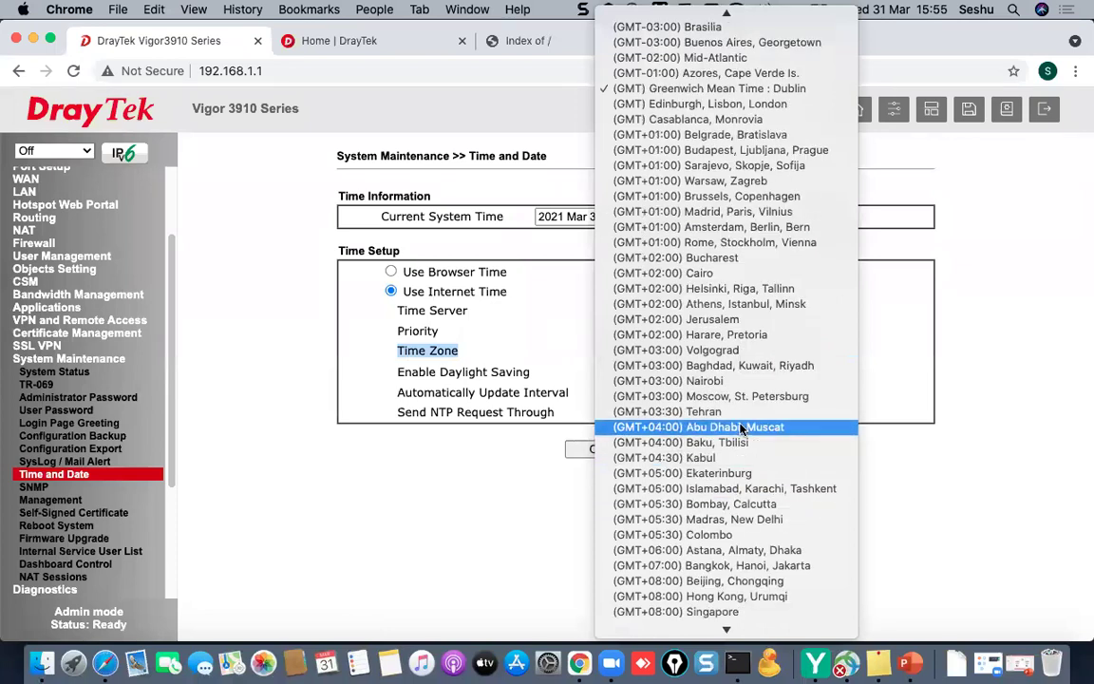
{"action": "left_click", "coordinate": [693, 428]}
{"action": "left_click", "coordinate": [598, 449]}
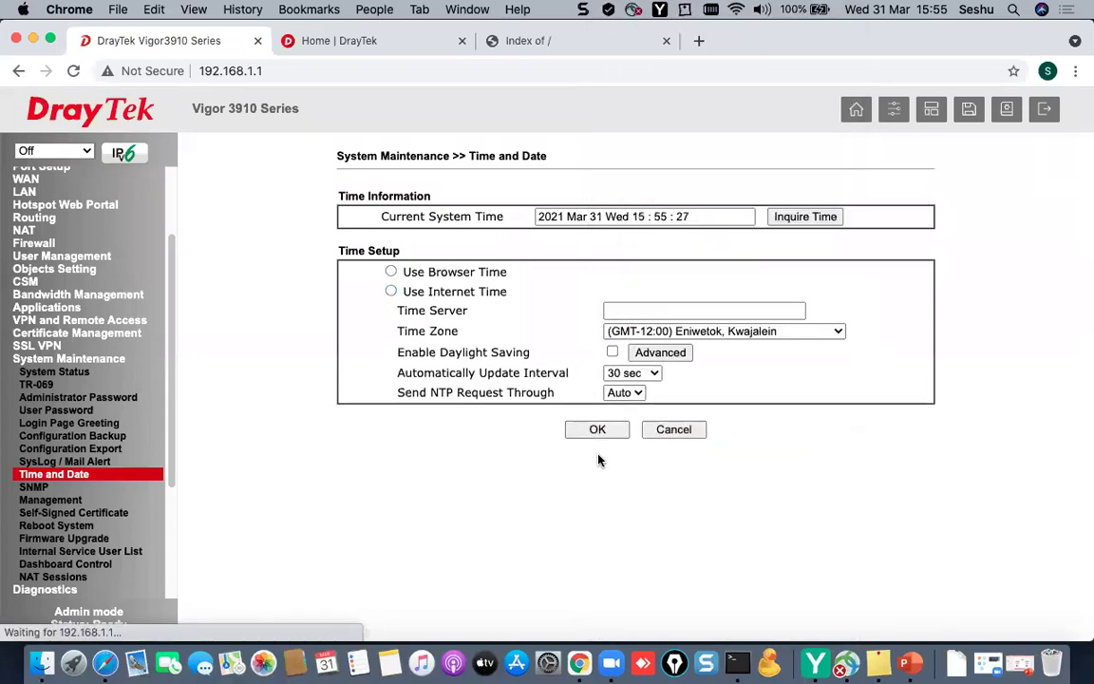
{"action": "left_click", "coordinate": [660, 217]}
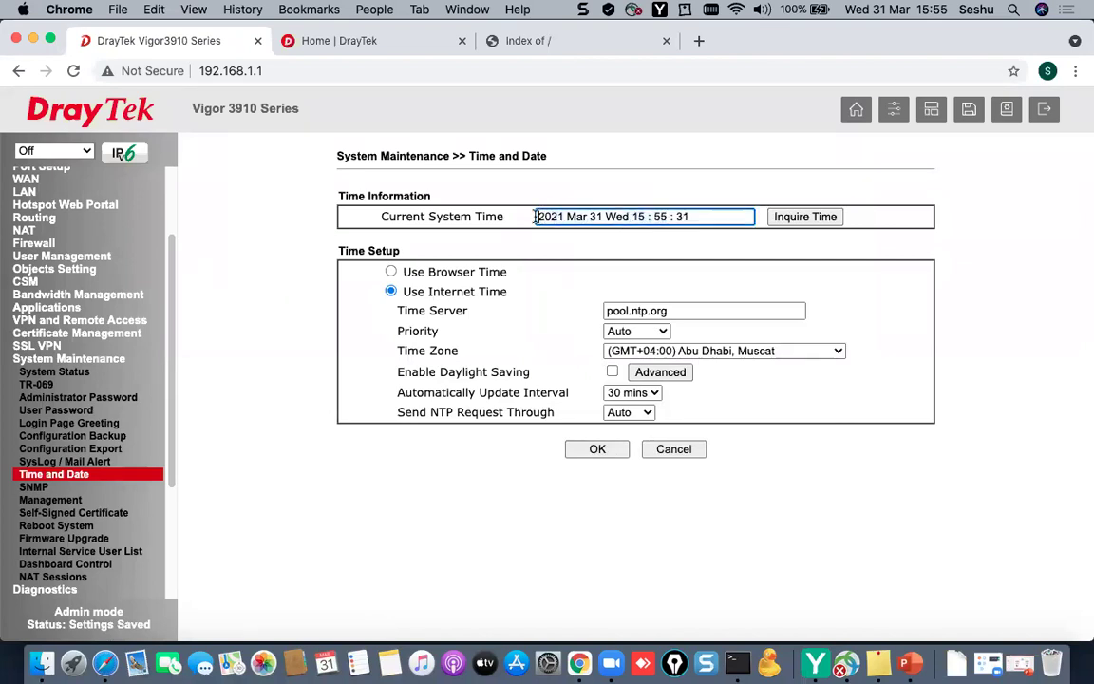
{"action": "left_click", "coordinate": [600, 450]}
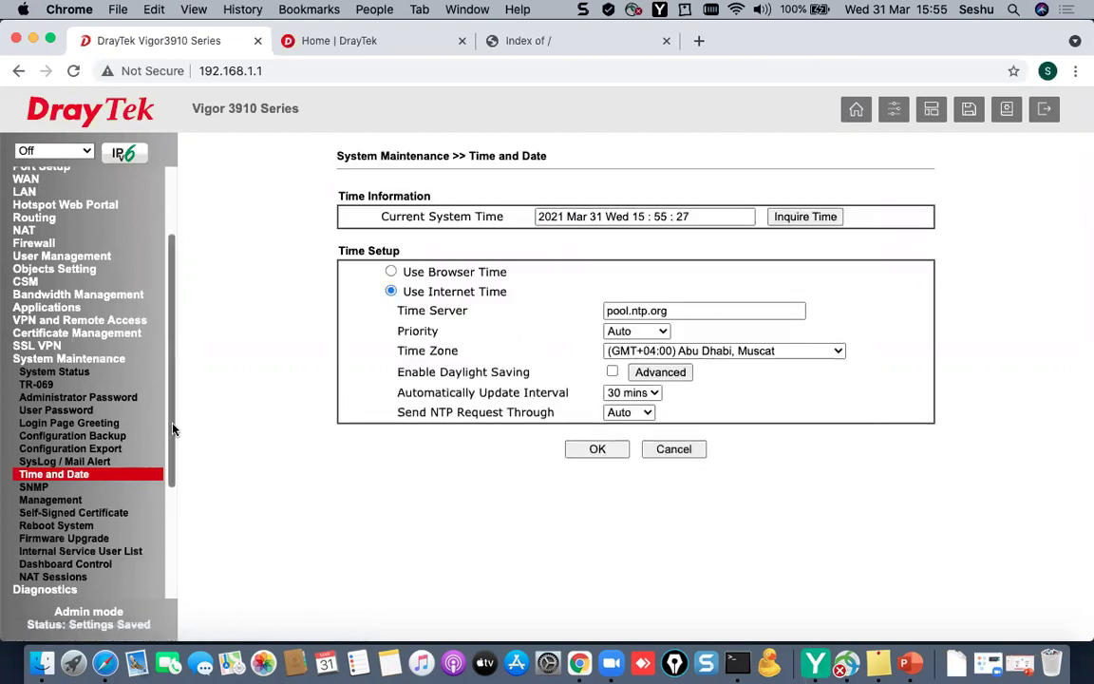
{"action": "scroll", "coordinate": [161, 417], "scroll_direction": "down", "scroll_amount": 2}
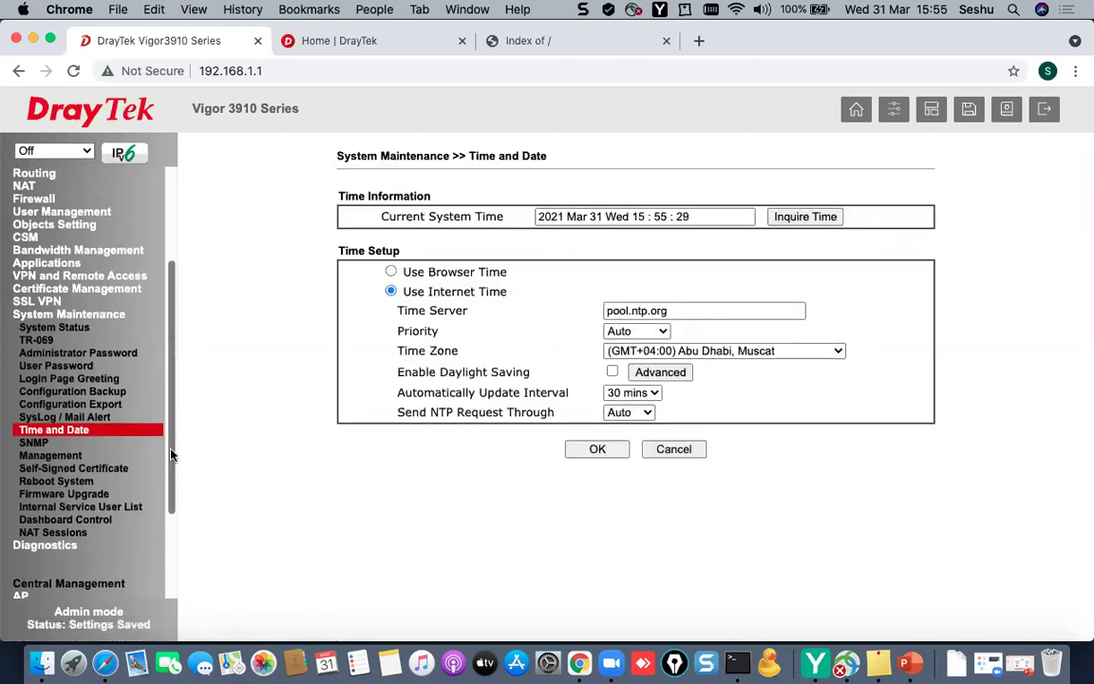
{"action": "left_click", "coordinate": [59, 553]}
- Inspect the routing table's connected WAN3 route and default route 0.0.0.0 via 195.229.219.1
{"action": "left_click", "coordinate": [55, 508]}
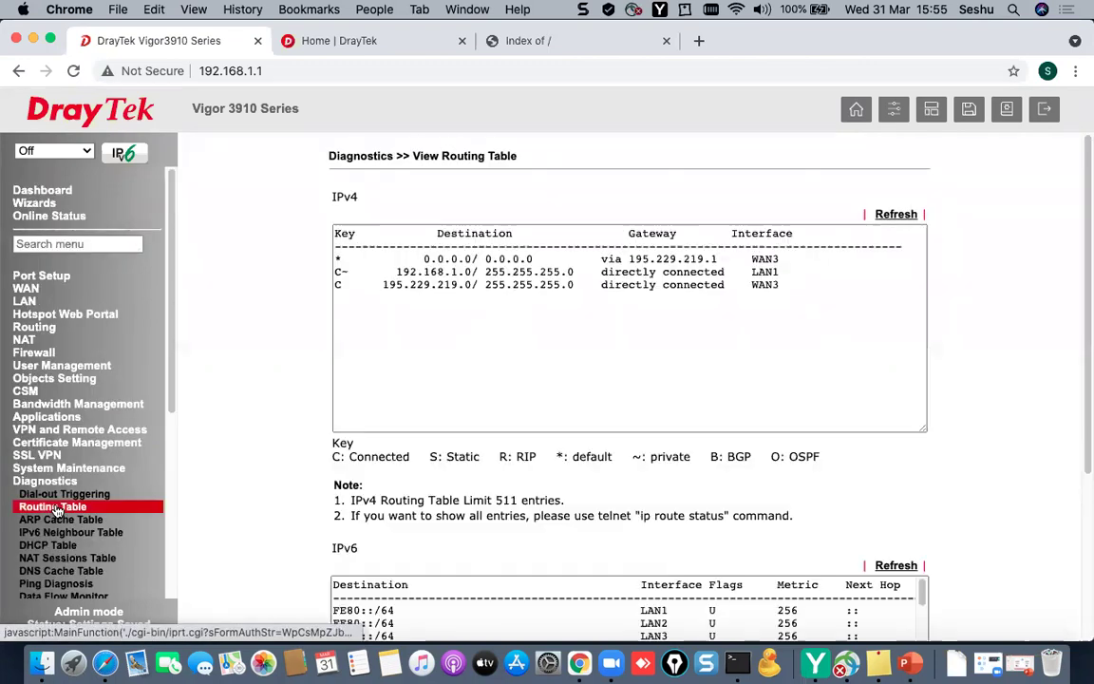
{"action": "left_click_drag", "start_coordinate": [334, 284], "coordinate": [808, 288]}
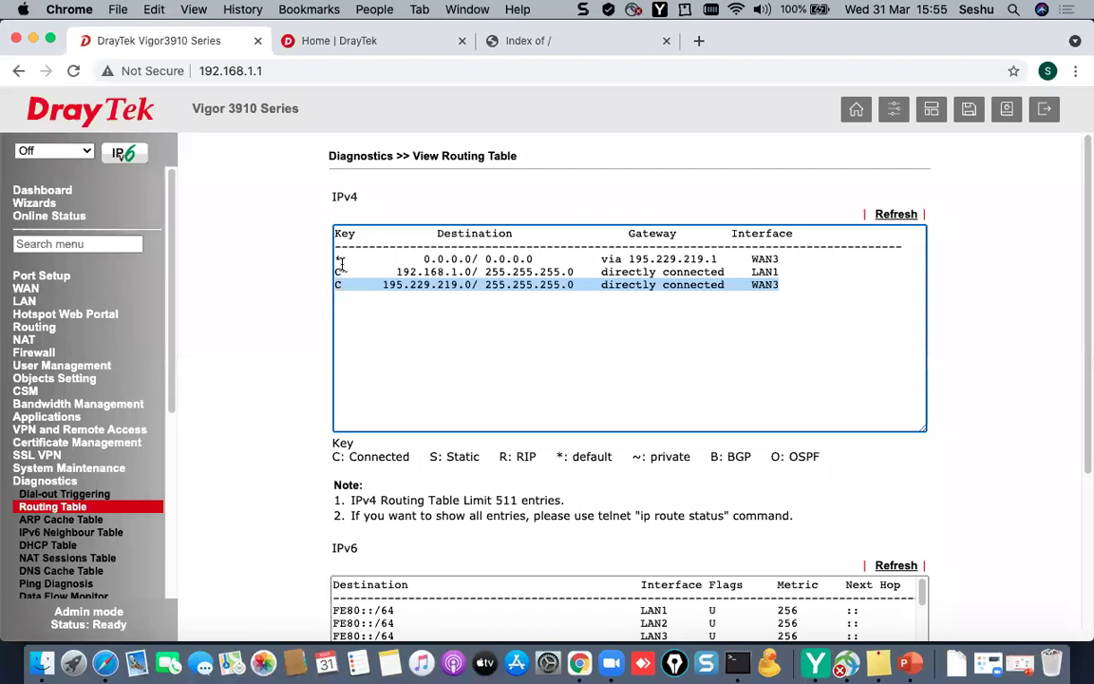
{"action": "left_click_drag", "start_coordinate": [337, 259], "coordinate": [817, 260]}
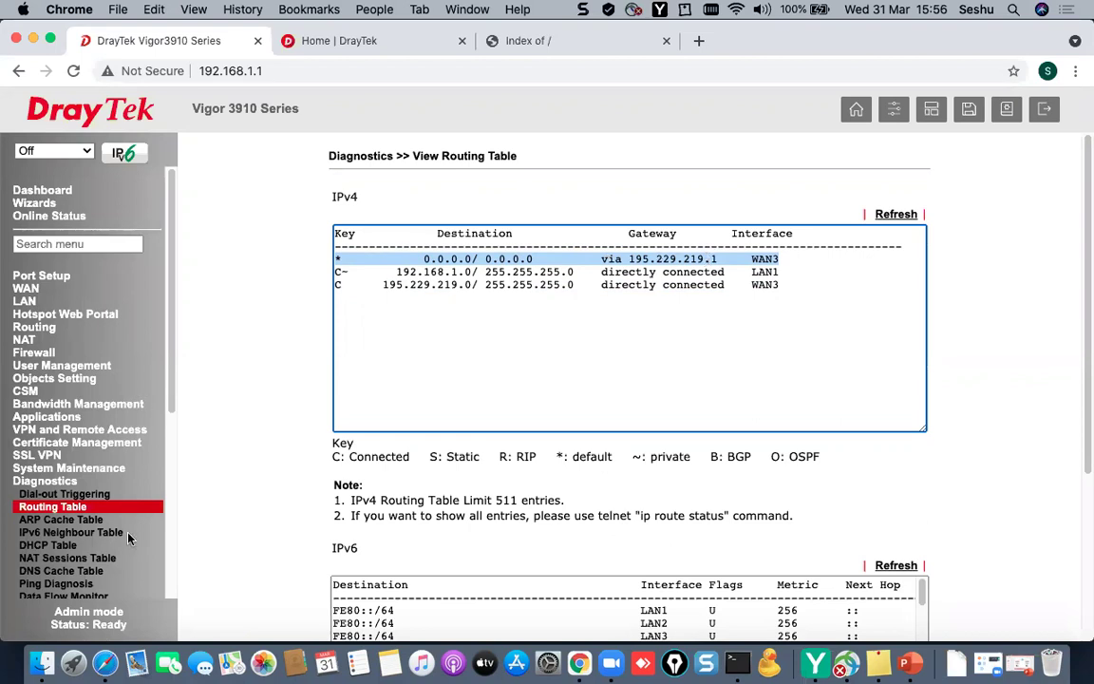
{"action": "scroll", "coordinate": [177, 394], "scroll_direction": "down", "scroll_amount": 2}
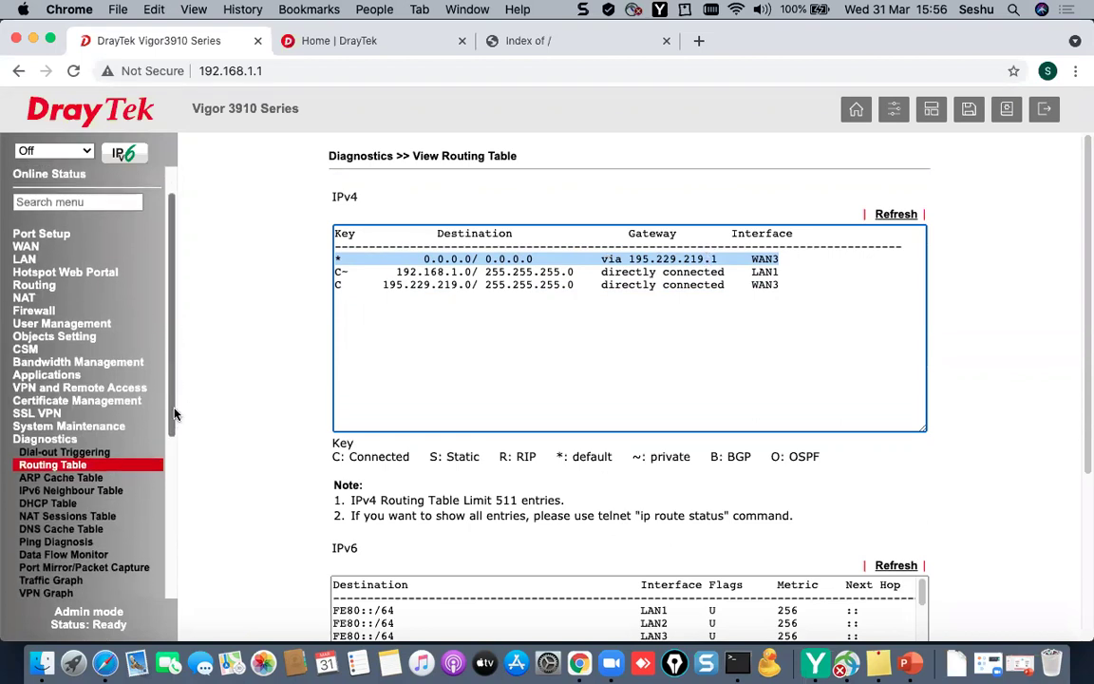
- Ping 4.2.2.2 from Ping Diagnosis and check the replies
{"action": "left_click", "coordinate": [55, 541]}
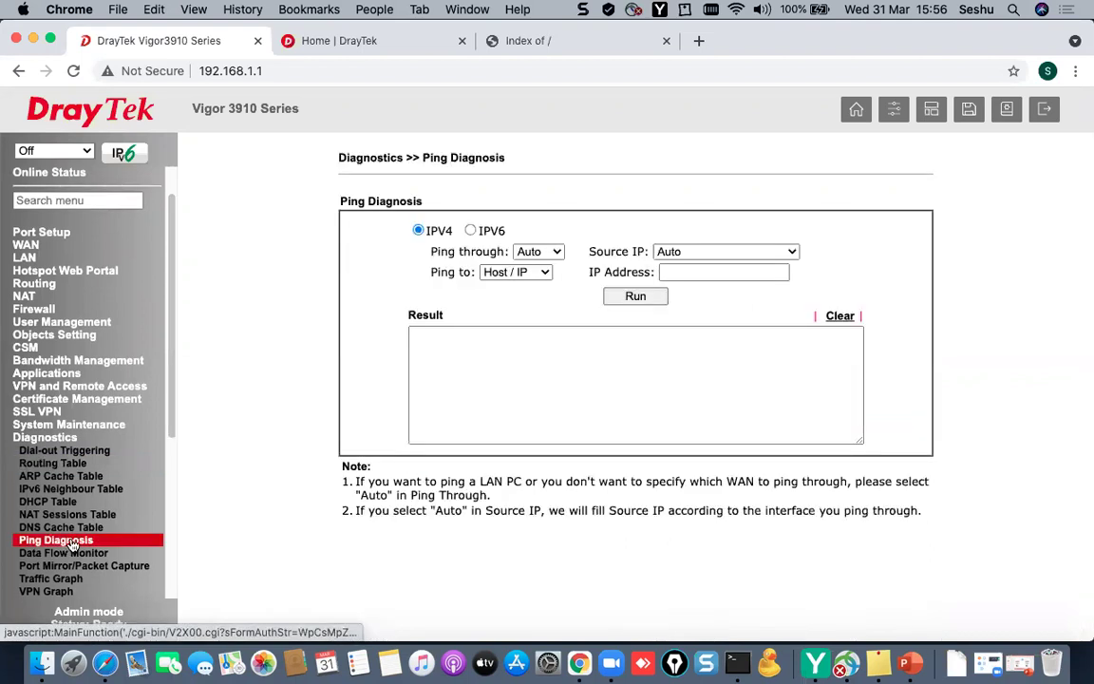
{"action": "left_click", "coordinate": [745, 272]}
{"action": "type", "text": "4.2.2.2"}
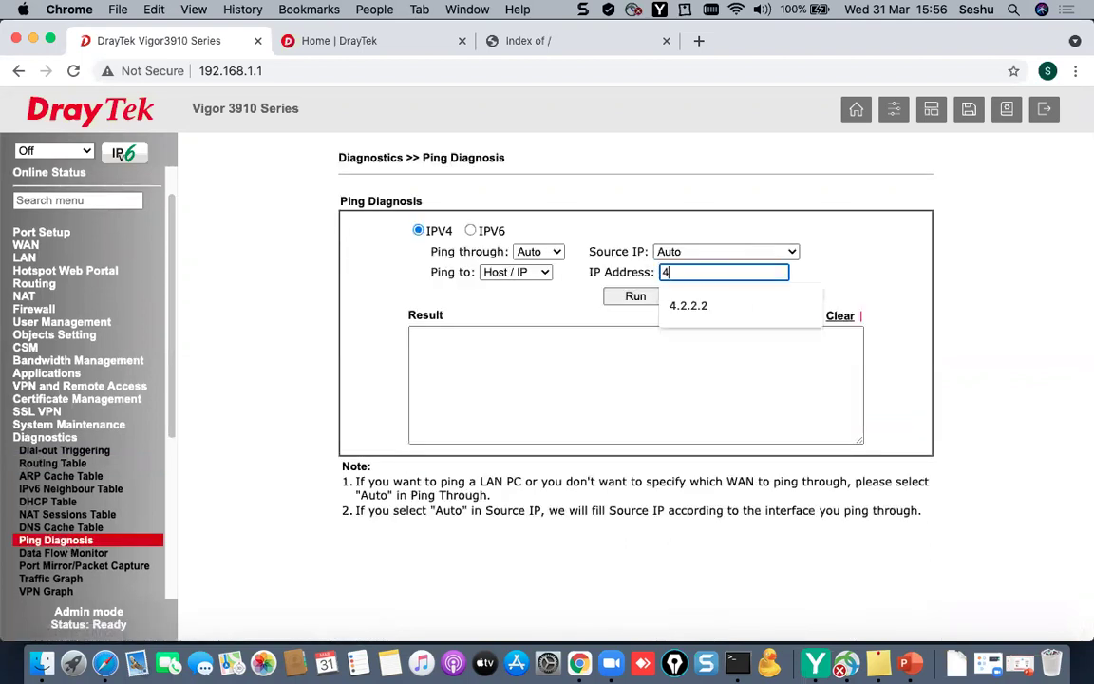
{"action": "left_click", "coordinate": [633, 297]}
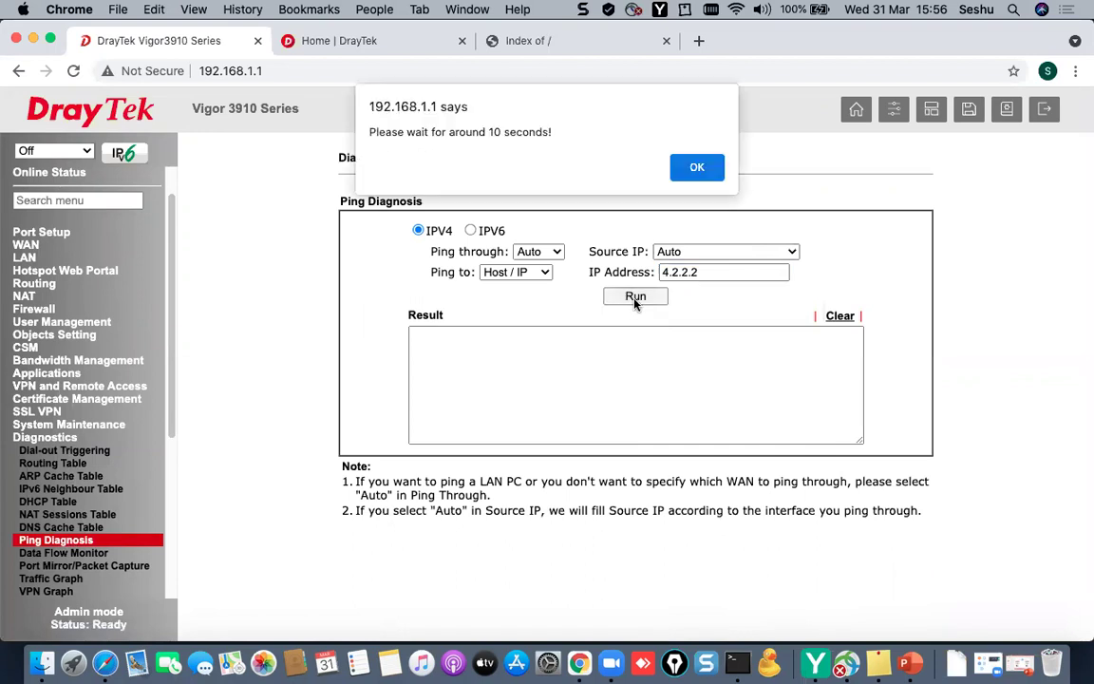
{"action": "left_click", "coordinate": [698, 165]}
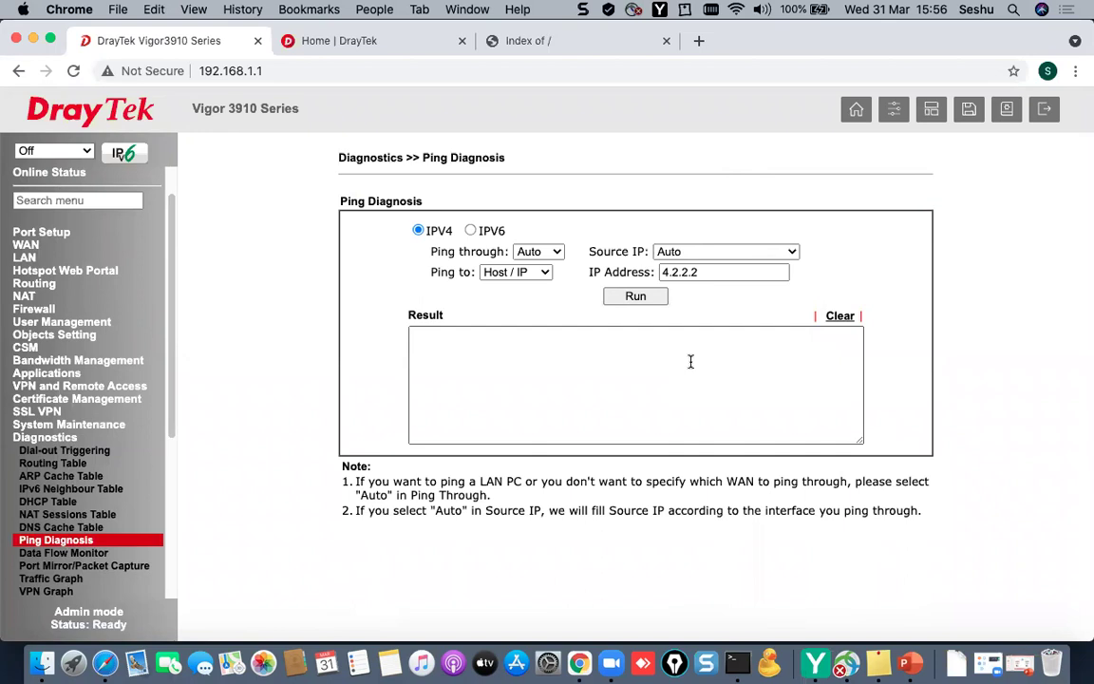
{"action": "left_click_drag", "start_coordinate": [669, 412], "coordinate": [580, 253]}
- Run the 4.2.2.2 ping again and confirm 5 of 5 replies with 0% loss
{"action": "left_click", "coordinate": [703, 271]}
{"action": "type", "text": "4.2.2.2"}
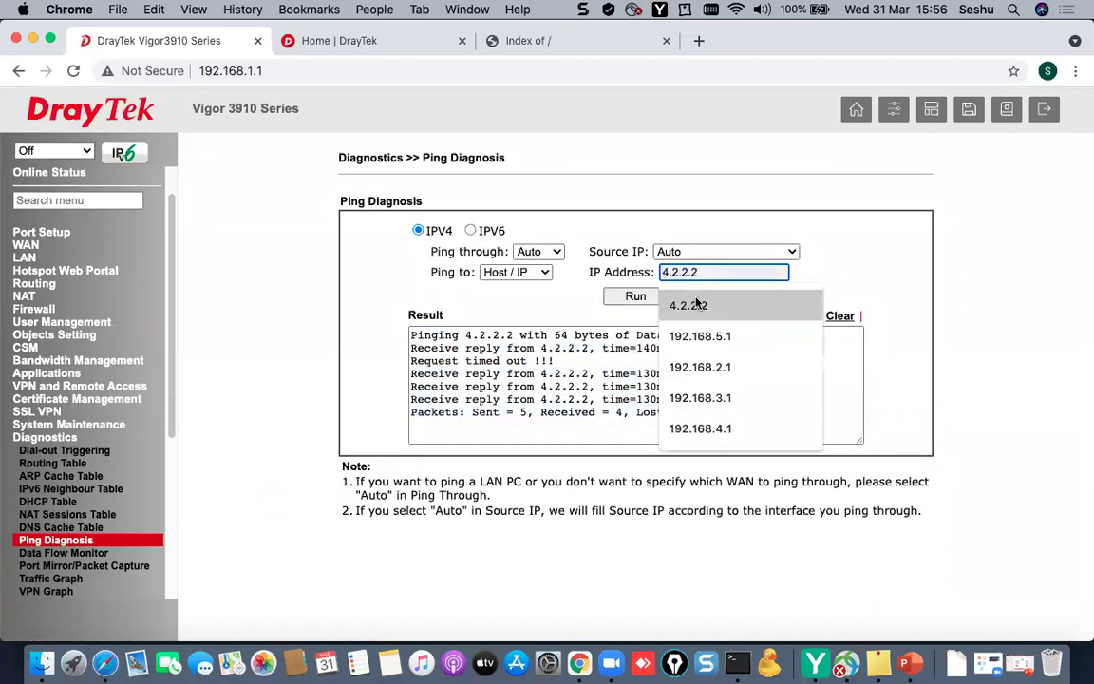
{"action": "left_click", "coordinate": [626, 297]}
{"action": "left_click", "coordinate": [699, 165]}
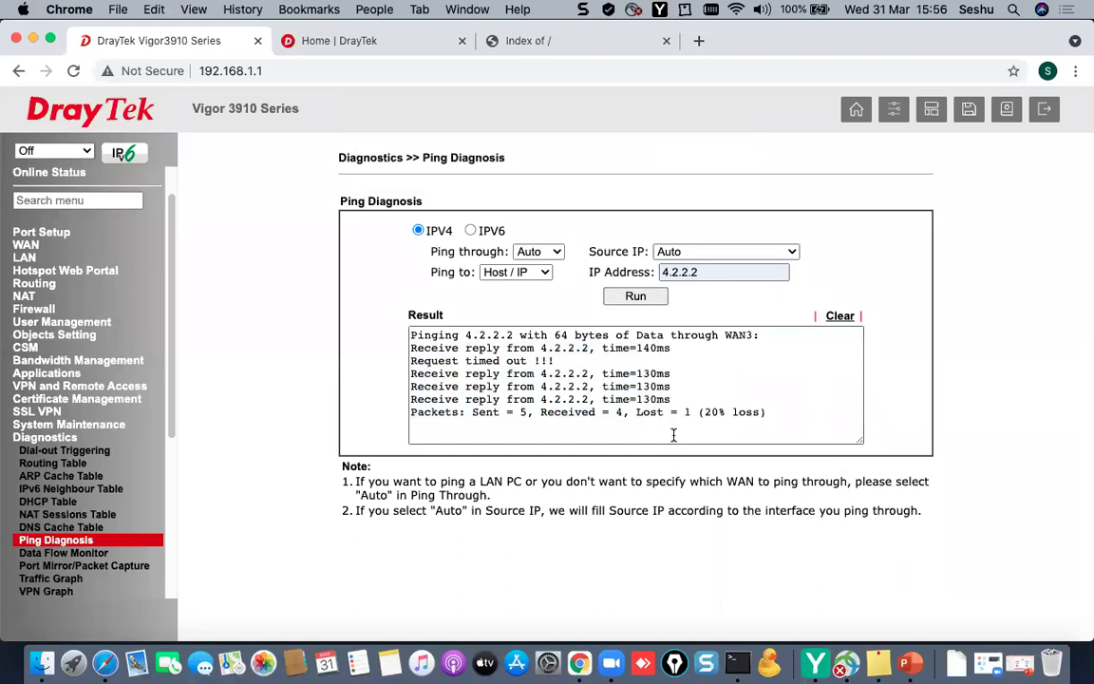
{"action": "key", "text": "Return"}
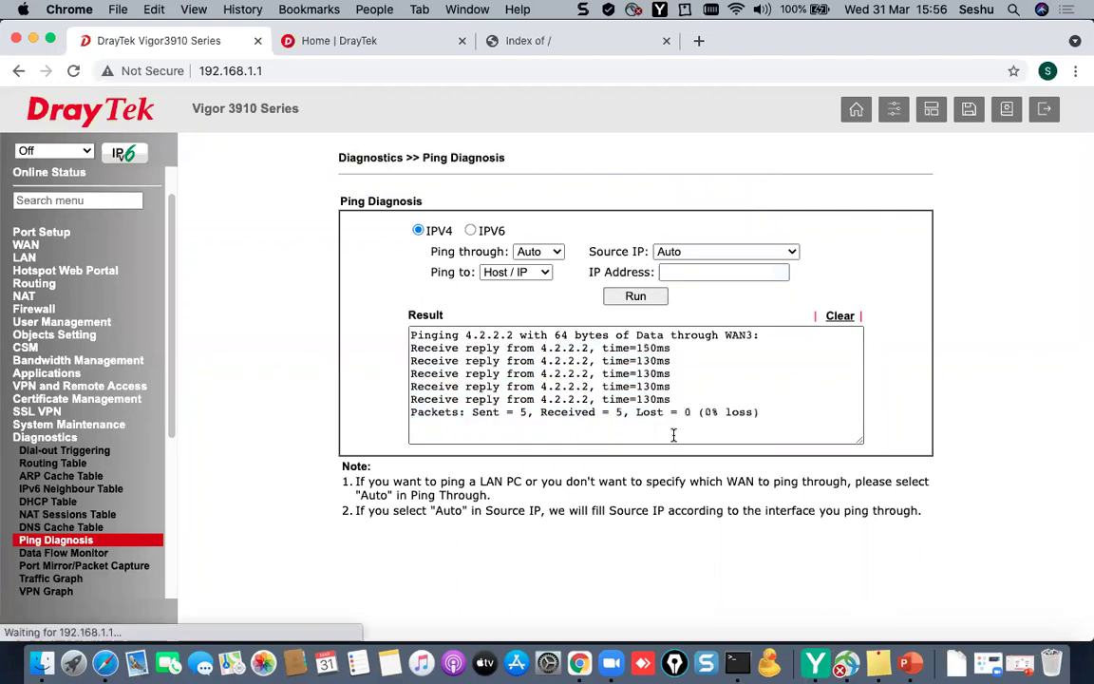
{"action": "left_click_drag", "start_coordinate": [849, 422], "coordinate": [359, 325]}
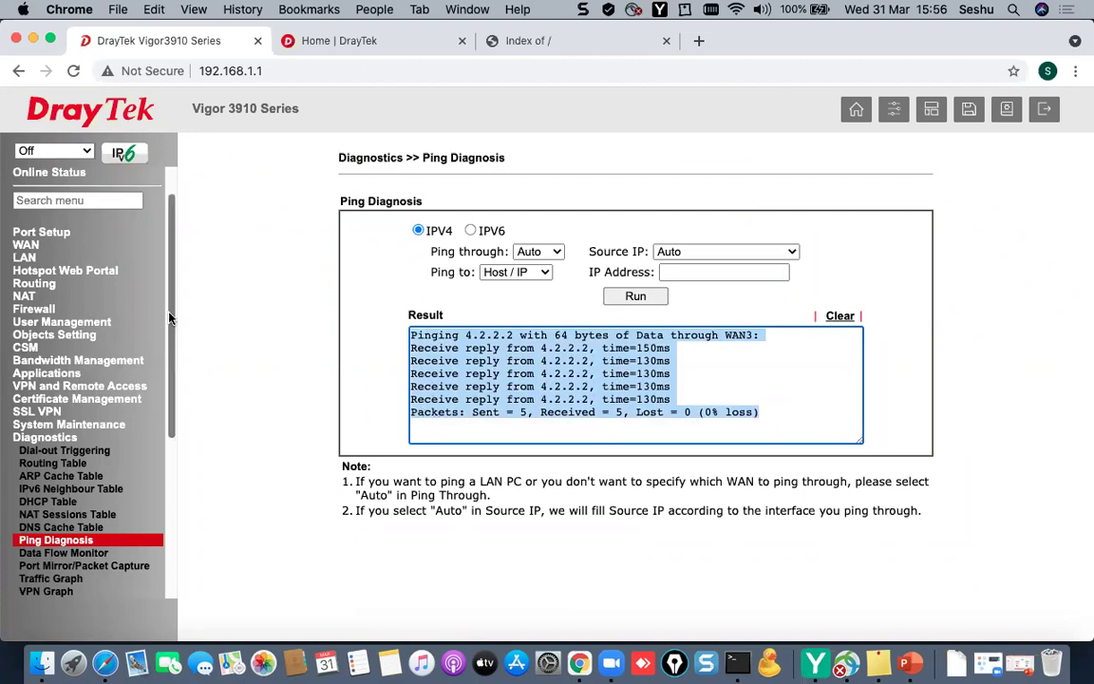
{"action": "left_click_drag", "start_coordinate": [172, 322], "coordinate": [174, 374]}
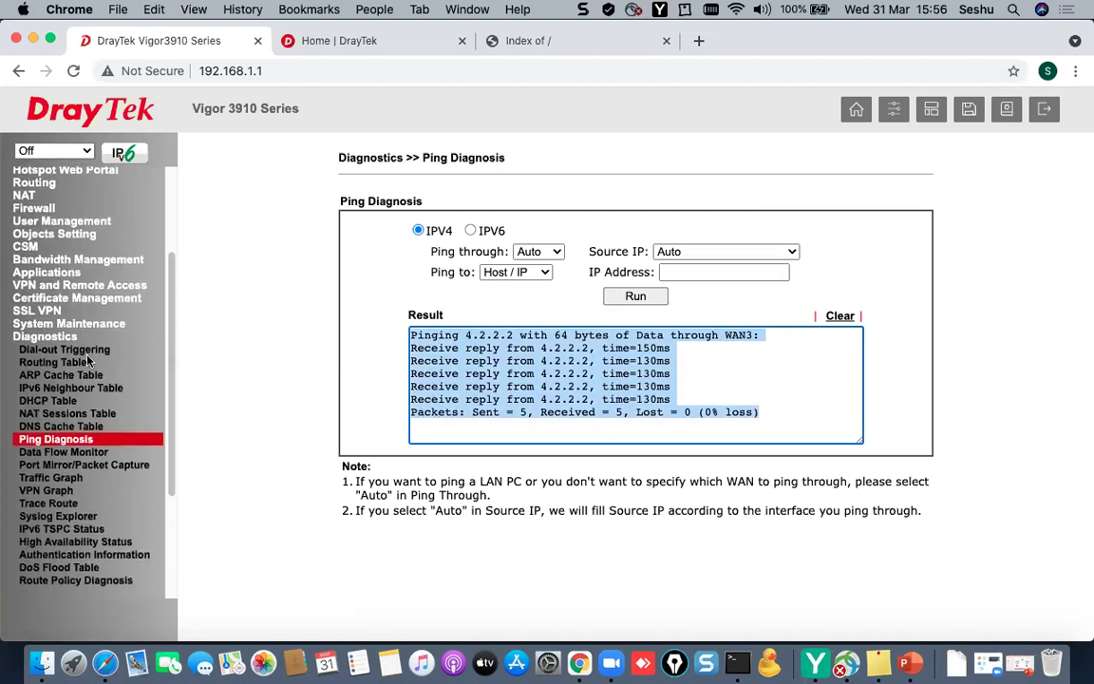
{"action": "left_click", "coordinate": [26, 344]}
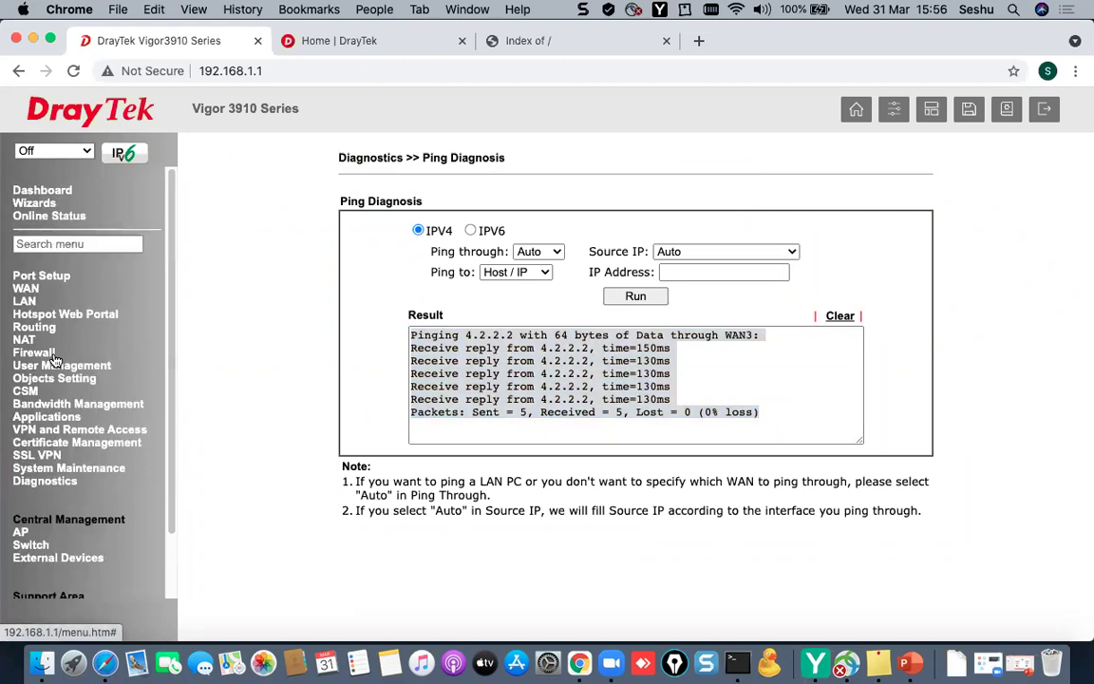
{"action": "left_click", "coordinate": [909, 663]}
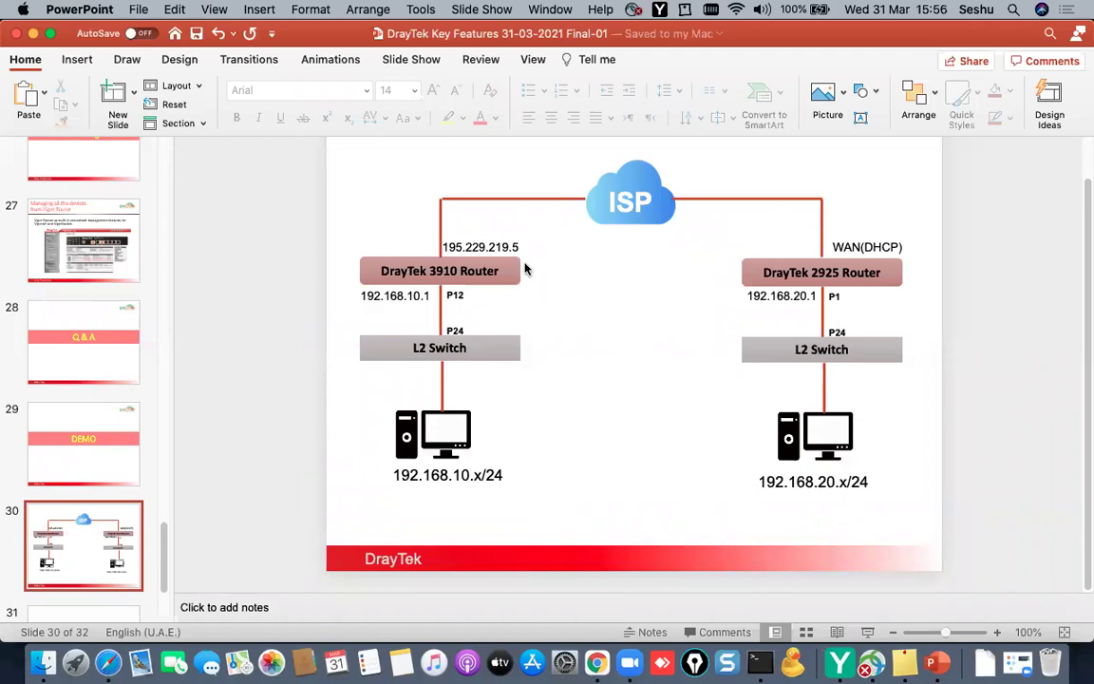
{"action": "left_click", "coordinate": [34, 35]}
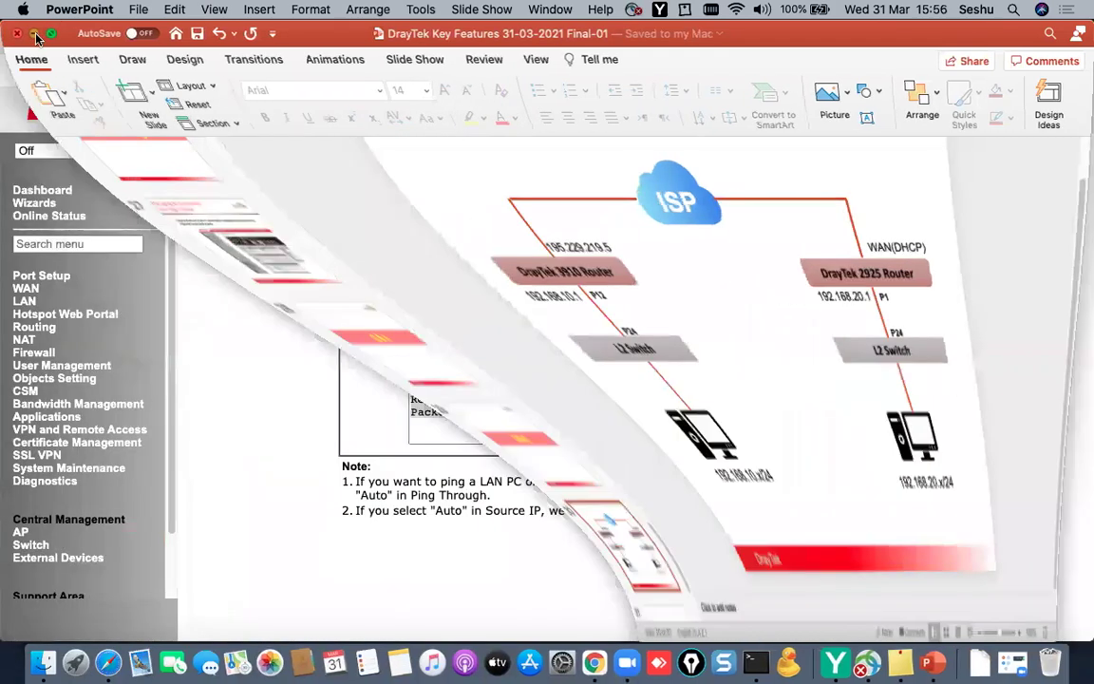
- Open WAN3's Internet Access details and set its fixed IP address to 195.229.219.5
{"action": "left_click", "coordinate": [30, 293]}
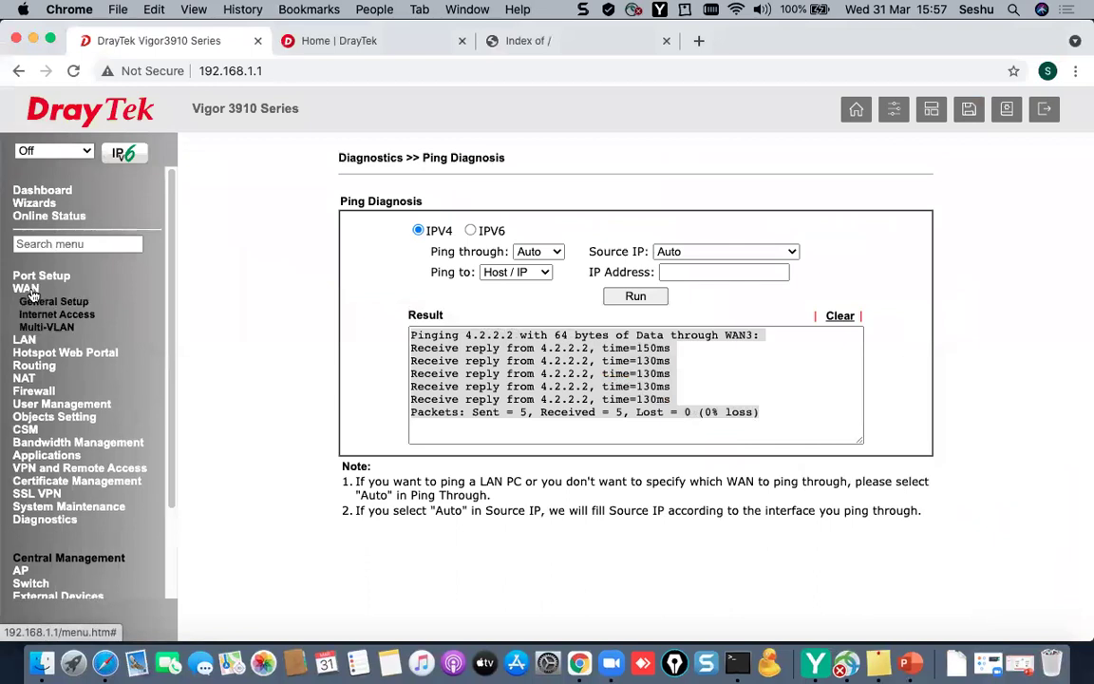
{"action": "left_click", "coordinate": [41, 314]}
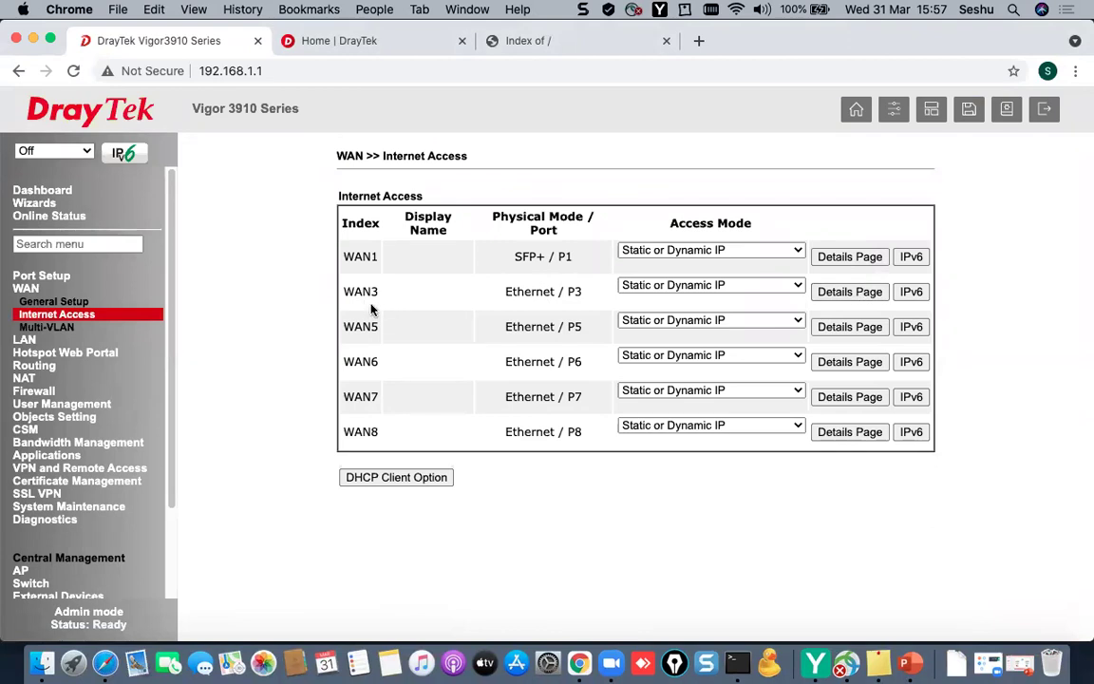
{"action": "left_click_drag", "start_coordinate": [343, 290], "coordinate": [601, 301]}
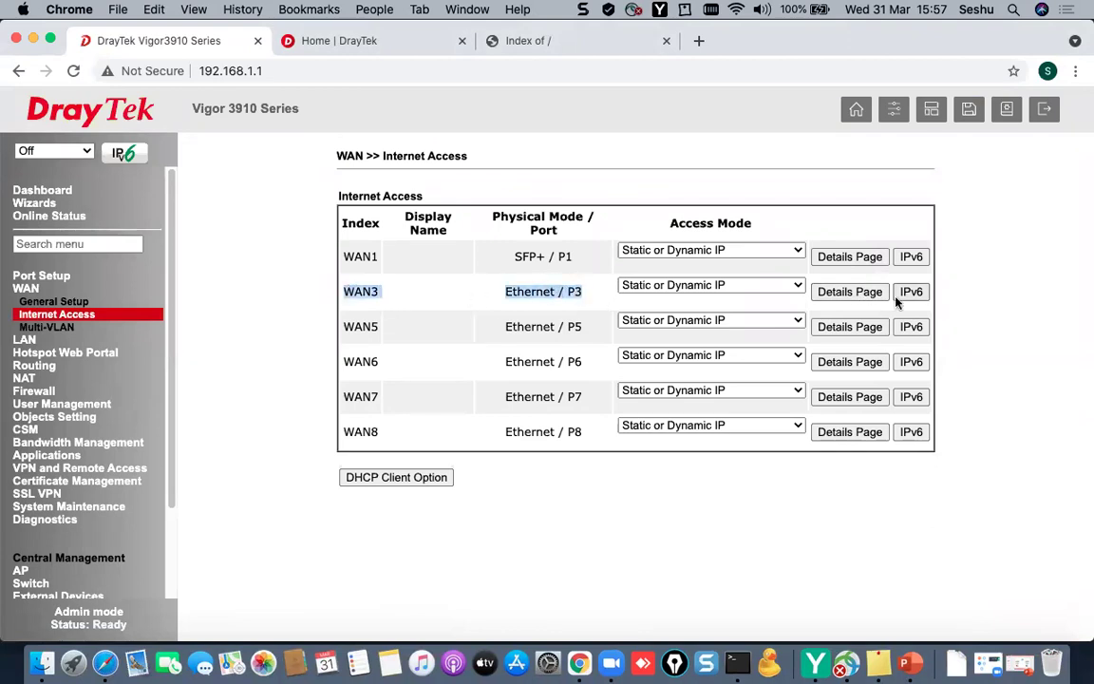
{"action": "left_click", "coordinate": [879, 294]}
{"action": "left_click", "coordinate": [346, 320]}
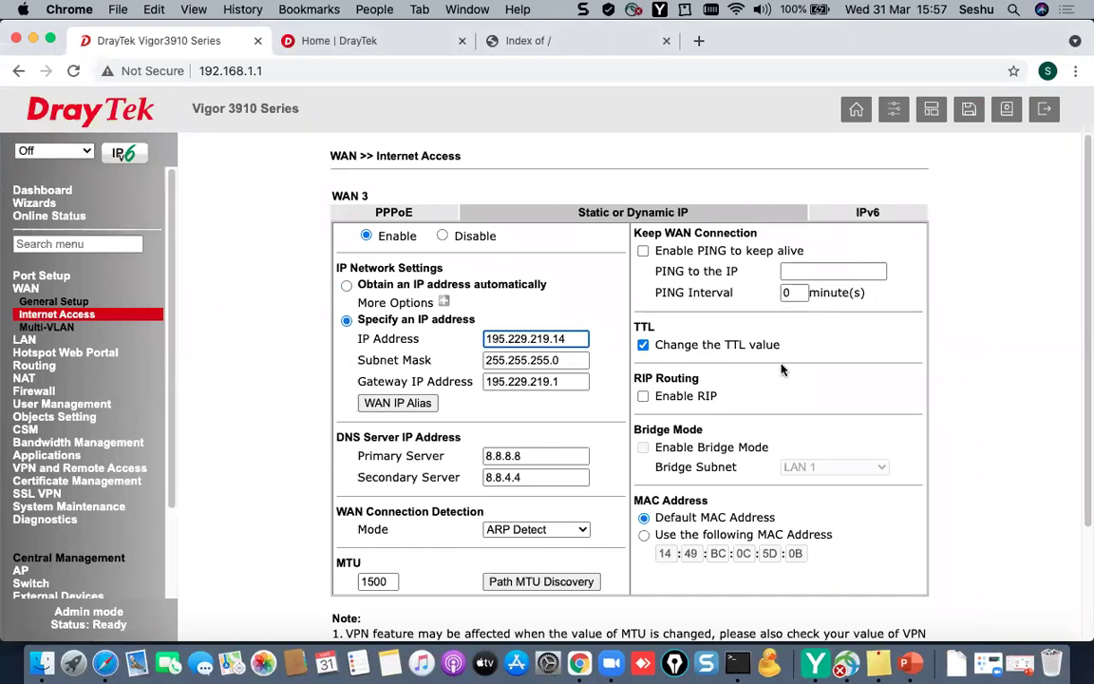
{"action": "key", "text": "BackSpace"}
{"action": "key", "text": "BackSpace"}
{"action": "type", "text": "5"}
- Set DNS servers 213.42.20.20 and 195.229.241.222, save, and confirm the router restart
{"action": "double_click", "coordinate": [552, 460]}
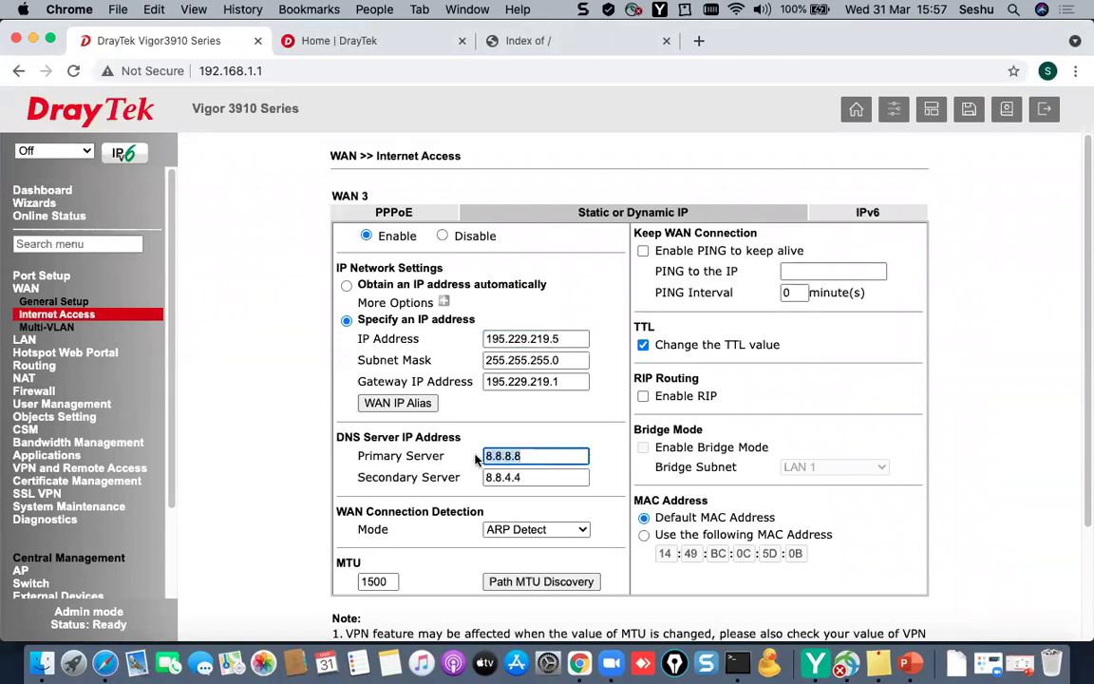
{"action": "type", "text": "213"}
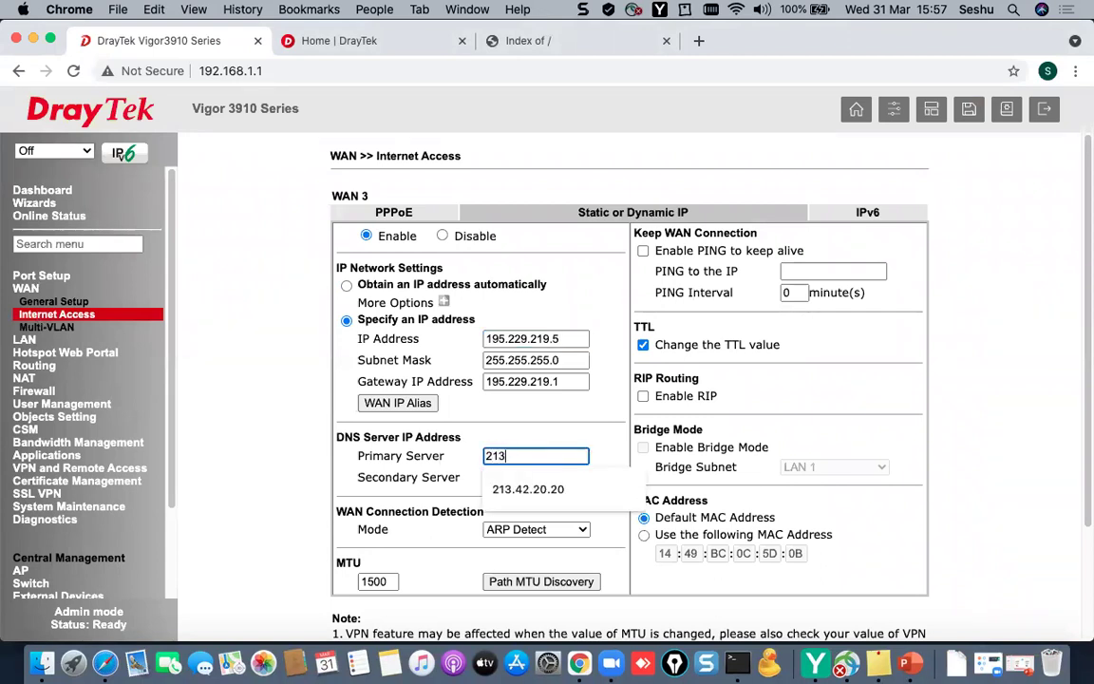
{"action": "type", "text": ".42.20.20"}
{"action": "key", "text": "Tab"}
{"action": "type", "text": "195.229.241.222"}
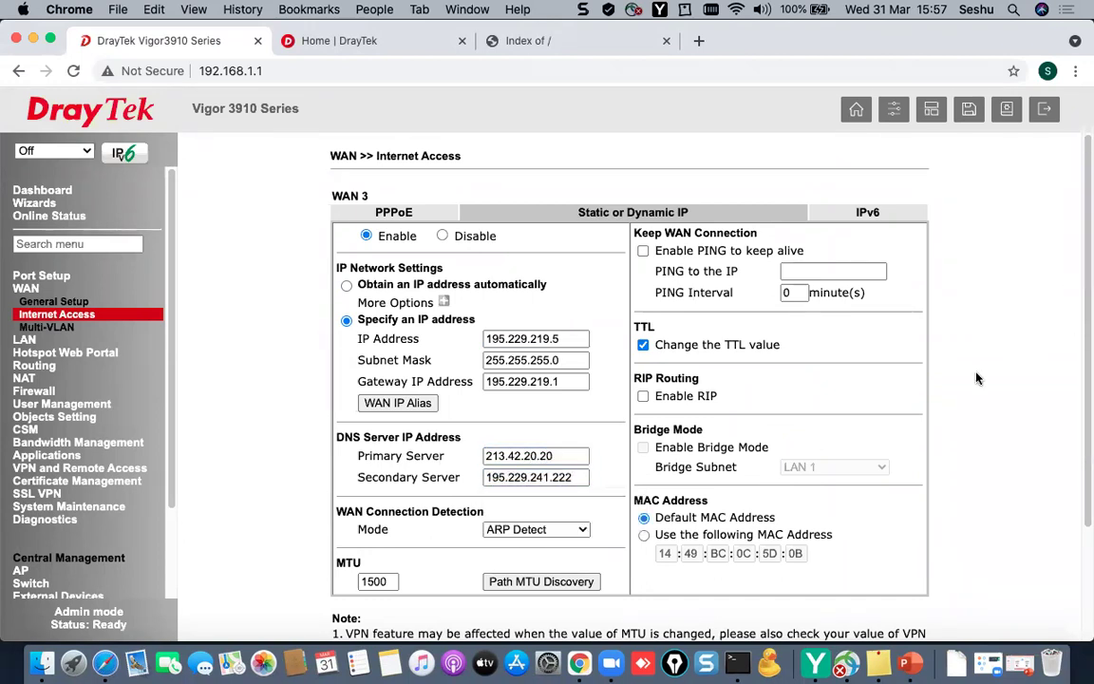
{"action": "scroll", "coordinate": [874, 409], "scroll_direction": "down", "scroll_amount": 3}
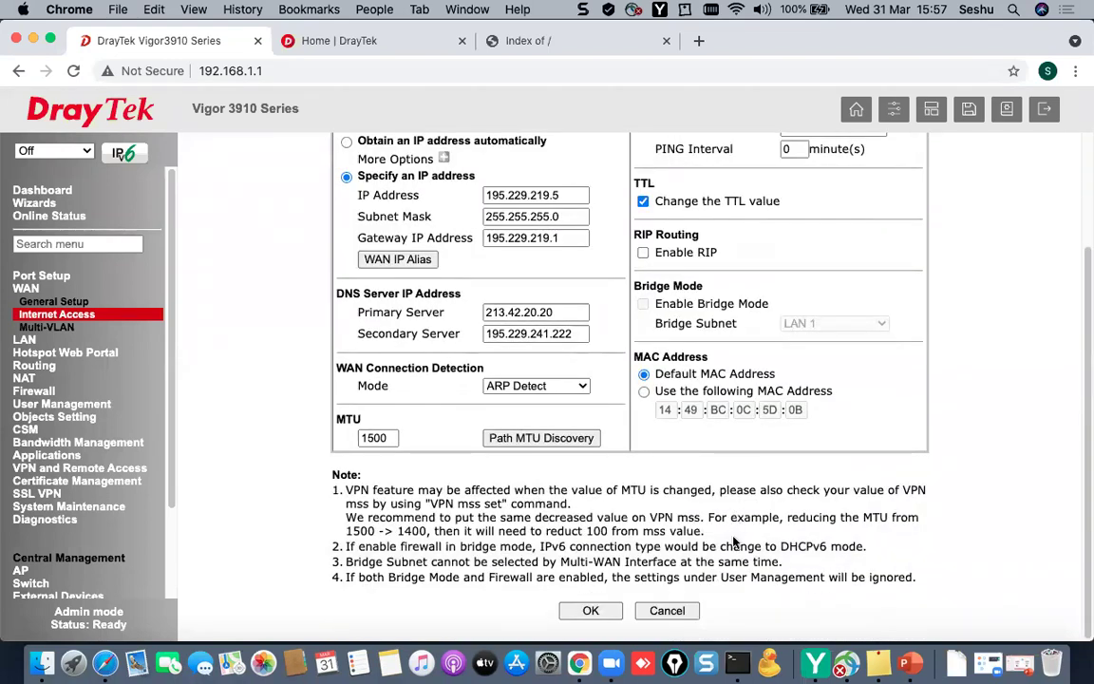
{"action": "double_click", "coordinate": [389, 438]}
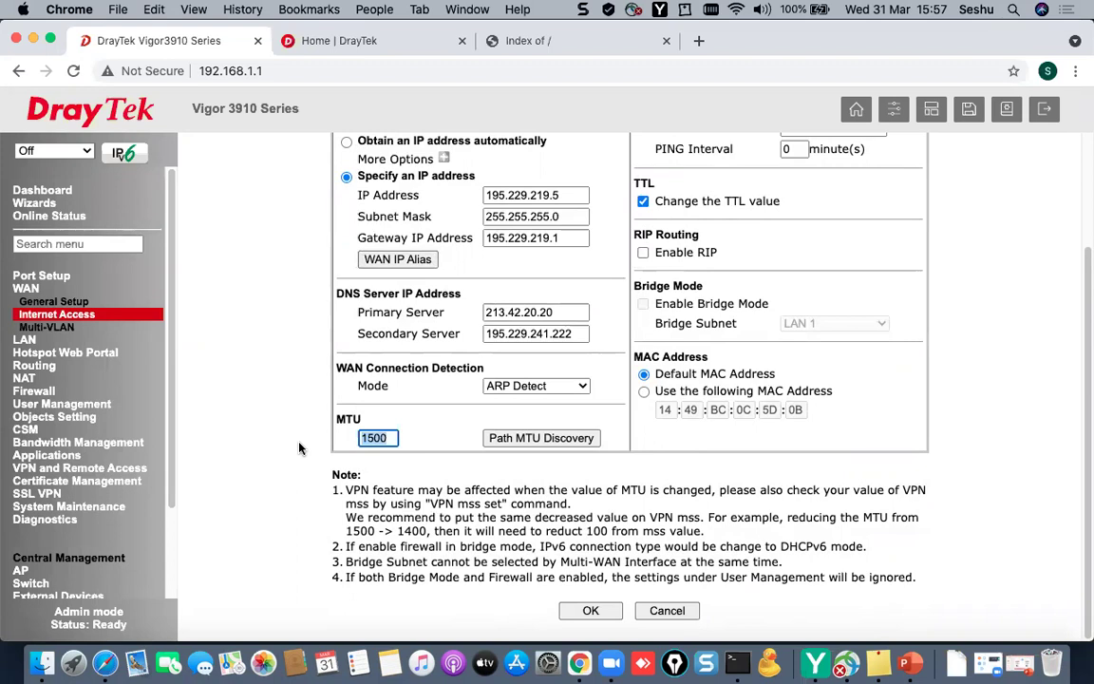
{"action": "left_click", "coordinate": [591, 610]}
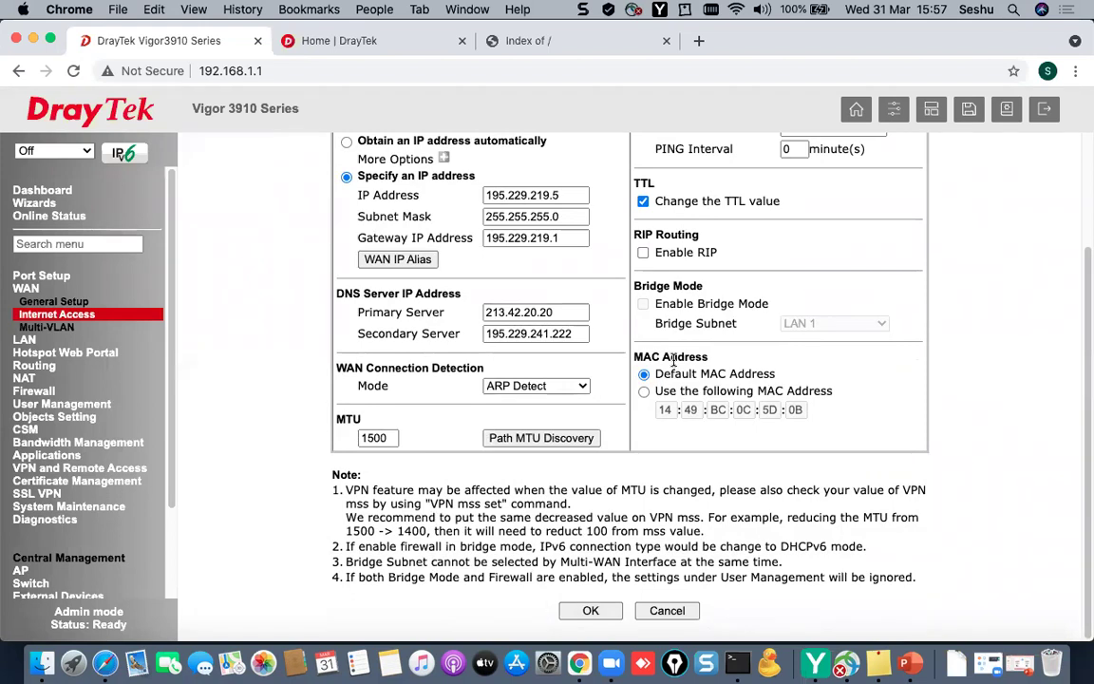
{"action": "left_click", "coordinate": [592, 611]}
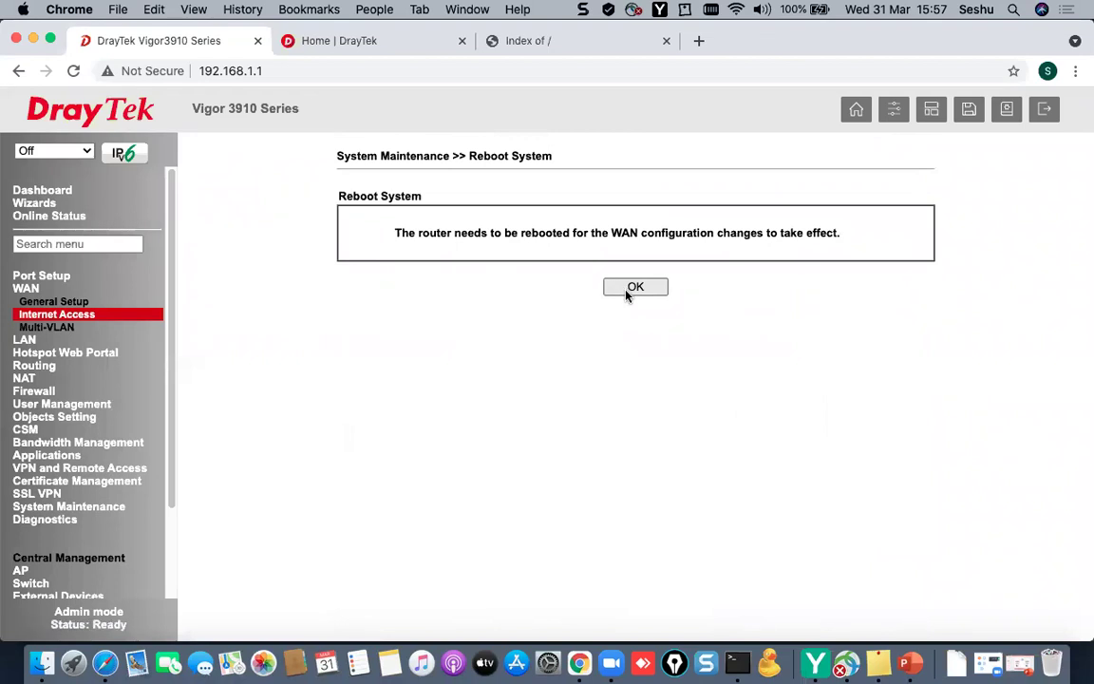
{"action": "left_click", "coordinate": [626, 287]}
- Run ping 192.168.1.1 in Terminal until the rebooted router replies, then stop it
{"action": "left_click", "coordinate": [737, 663]}
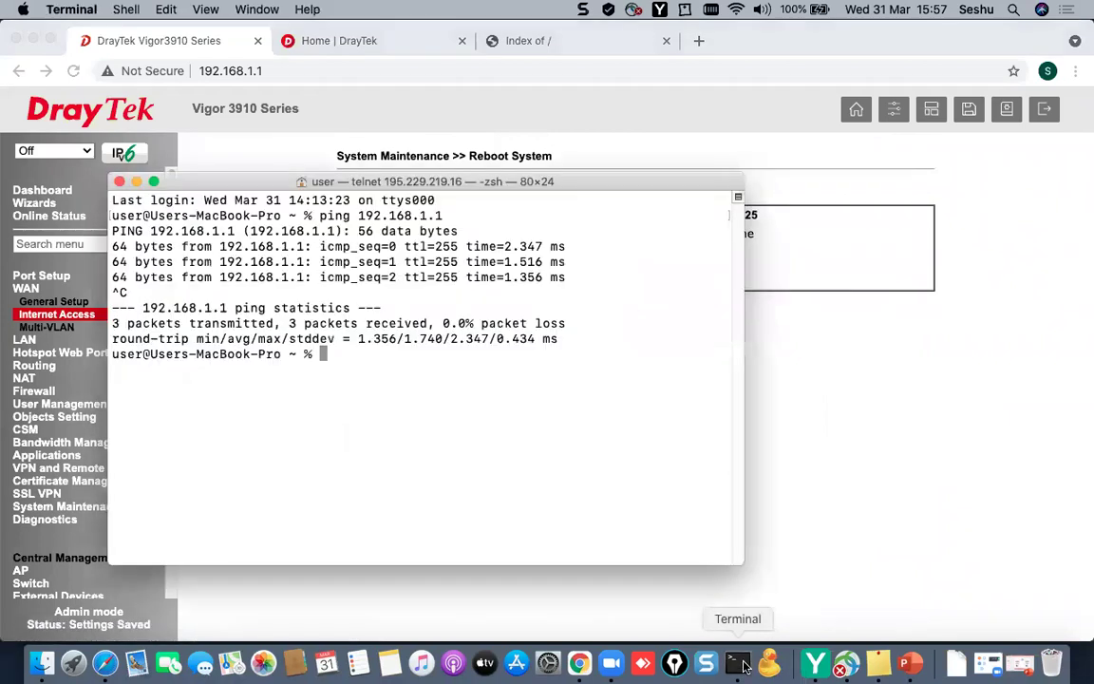
{"action": "type", "text": "ping 192.168.1.1"}
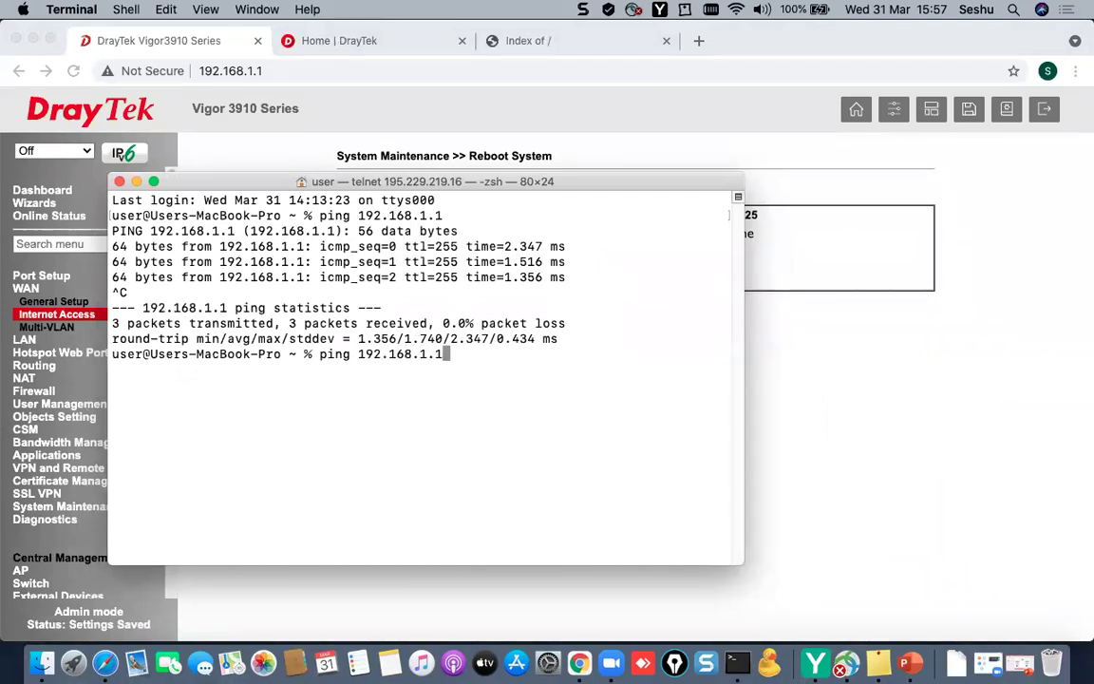
{"action": "key", "text": "Return"}
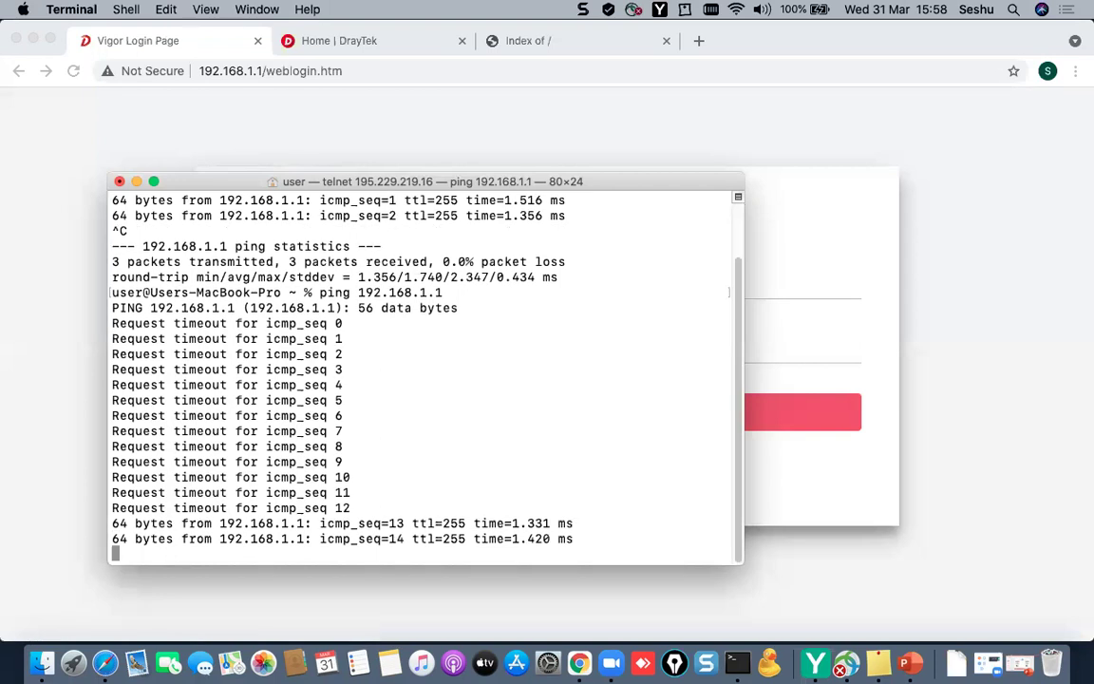
{"action": "key", "text": "ctrl+c"}
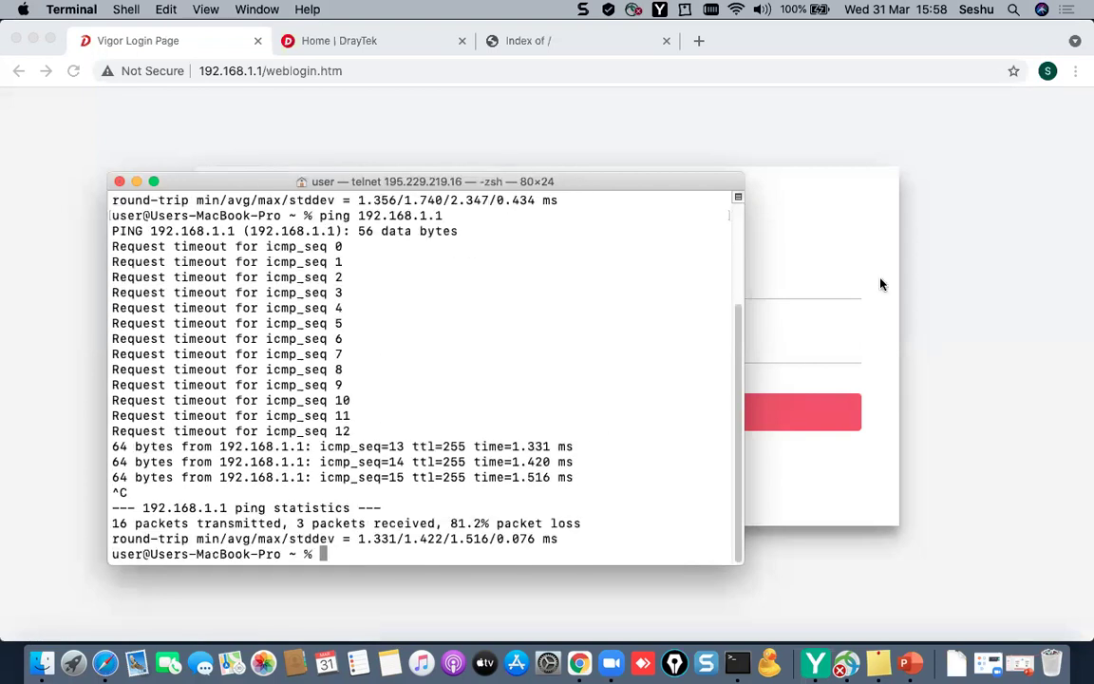
{"action": "left_click", "coordinate": [782, 284]}
- Log back in with the administrator username and password, then open LAN General Setup
{"action": "type", "text": "admin"}
{"action": "key", "text": "Tab"}
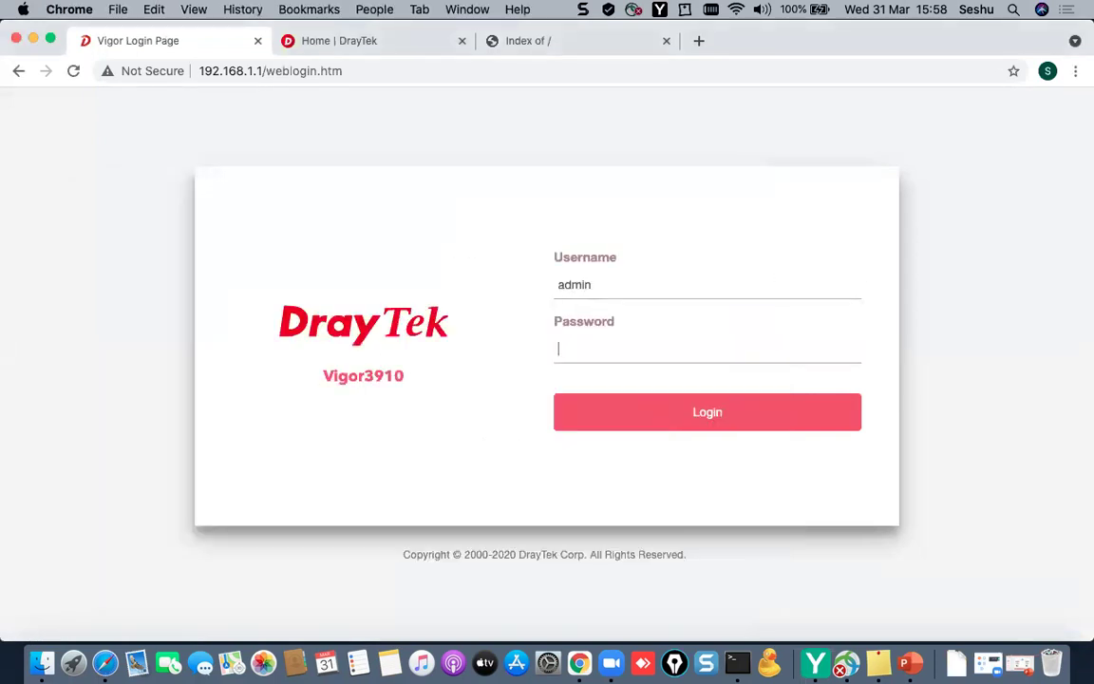
{"action": "type", "text": "••••••••"}
{"action": "key", "text": "Return"}
{"action": "left_click", "coordinate": [691, 420]}
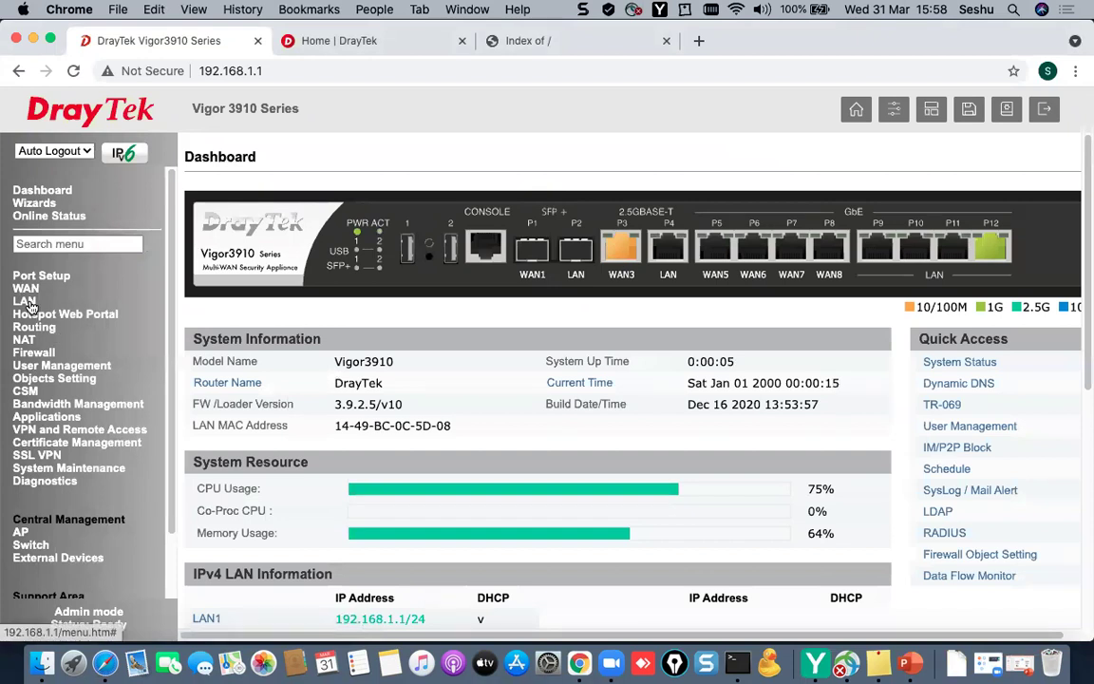
{"action": "left_click", "coordinate": [26, 302]}
{"action": "left_click", "coordinate": [40, 314]}
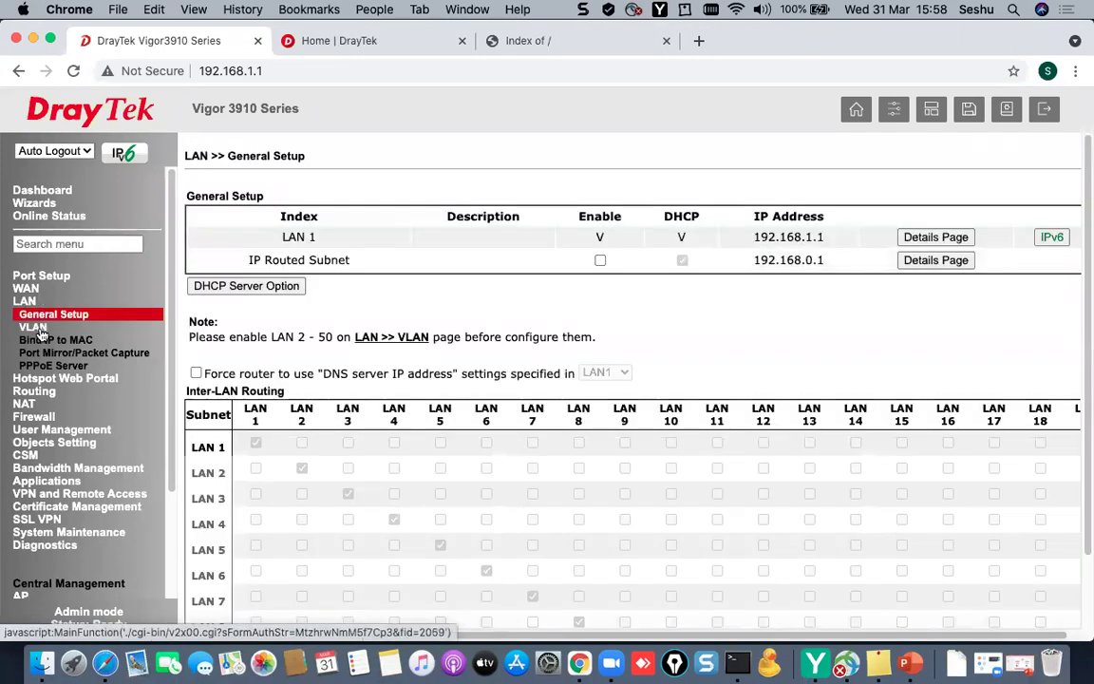
- Open the LAN VLAN Configuration page and point out the P4, P10 and P12 port columns
{"action": "left_click", "coordinate": [34, 327]}
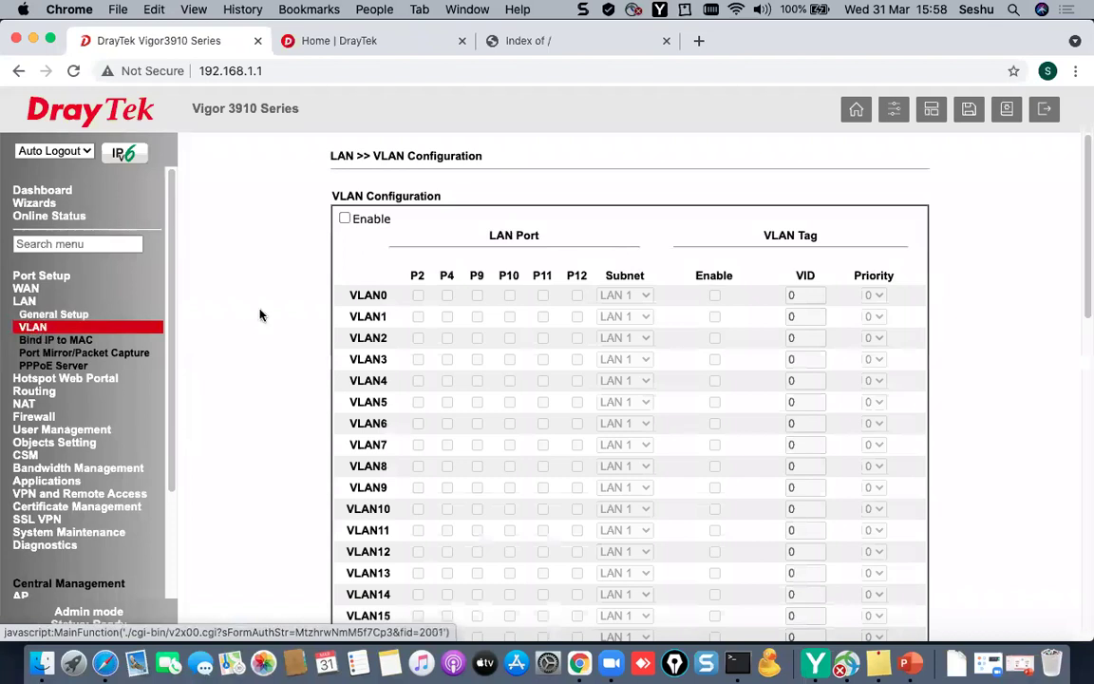
{"action": "left_click_drag", "start_coordinate": [430, 276], "coordinate": [474, 275]}
{"action": "double_click", "coordinate": [508, 275]}
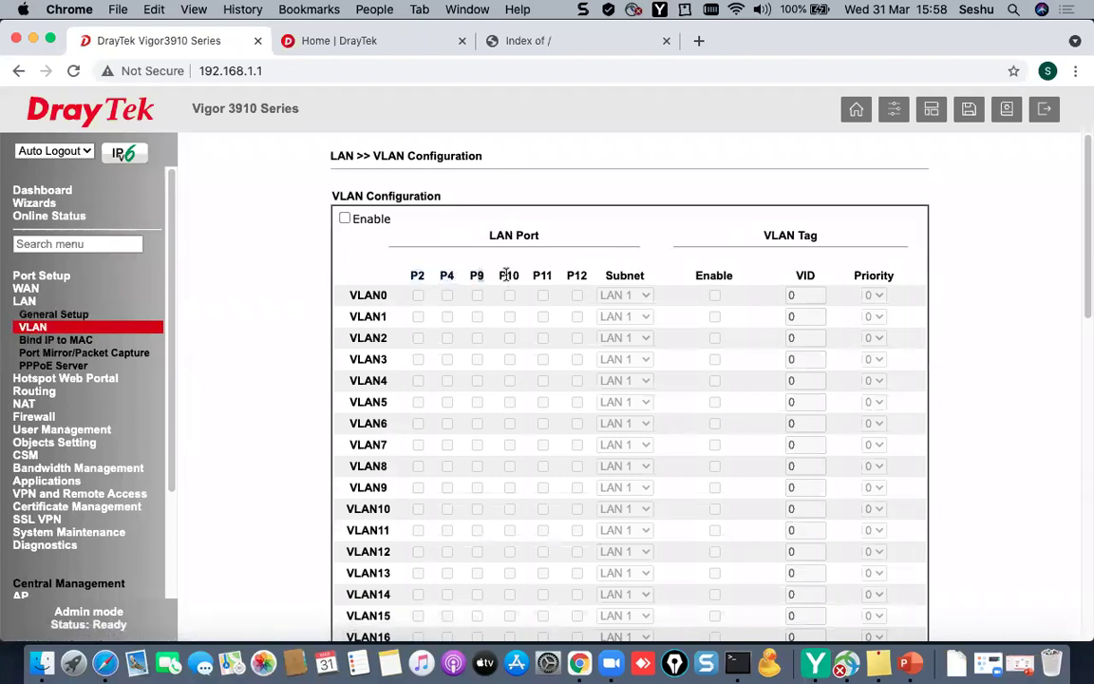
{"action": "double_click", "coordinate": [576, 275]}
- Enable VLAN, add P12 to VLAN0, and map VLAN1 to P2/LAN 2 and VLAN2 to P4/LAN 3
{"action": "left_click", "coordinate": [344, 219]}
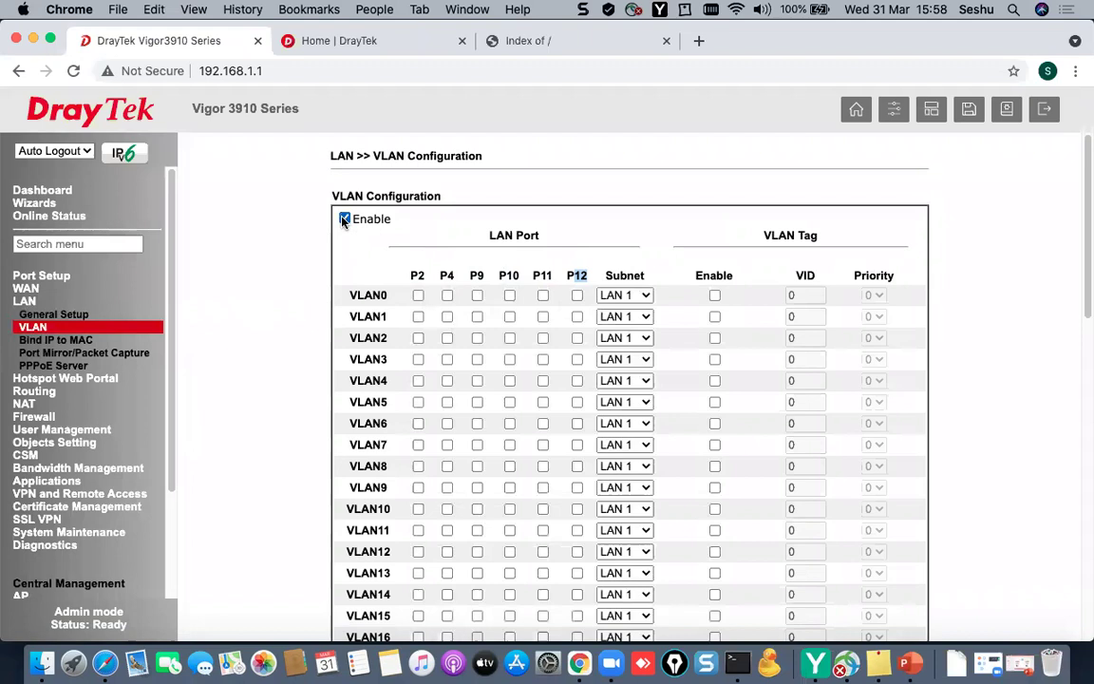
{"action": "left_click", "coordinate": [577, 296]}
{"action": "left_click", "coordinate": [418, 316]}
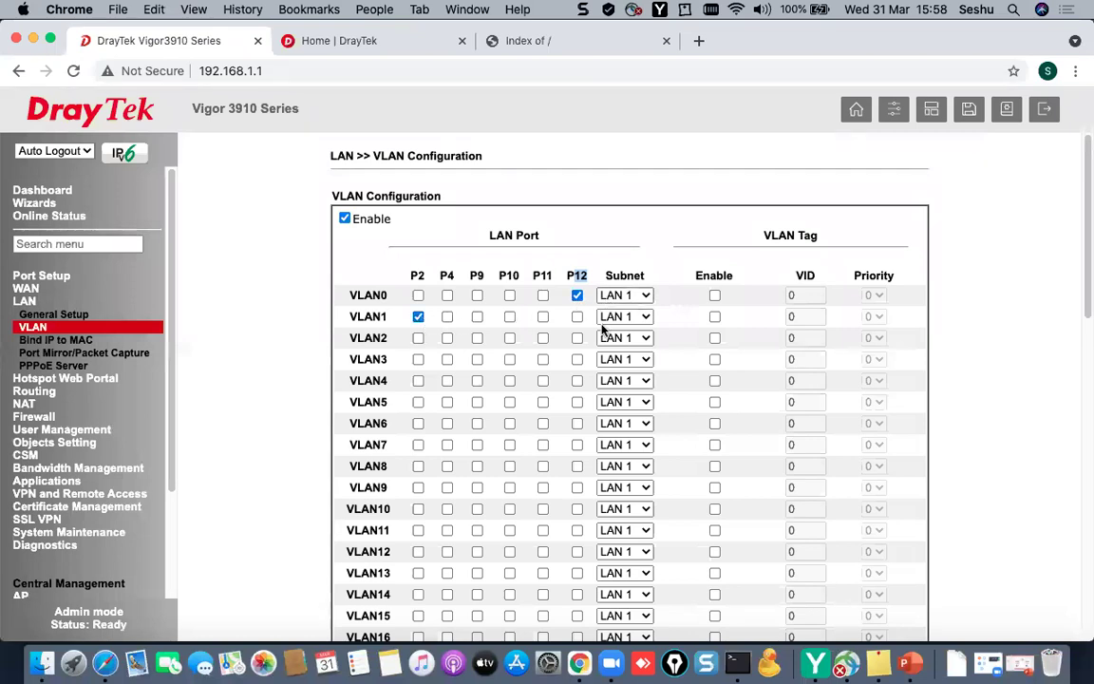
{"action": "left_click", "coordinate": [627, 316]}
{"action": "left_click", "coordinate": [645, 332]}
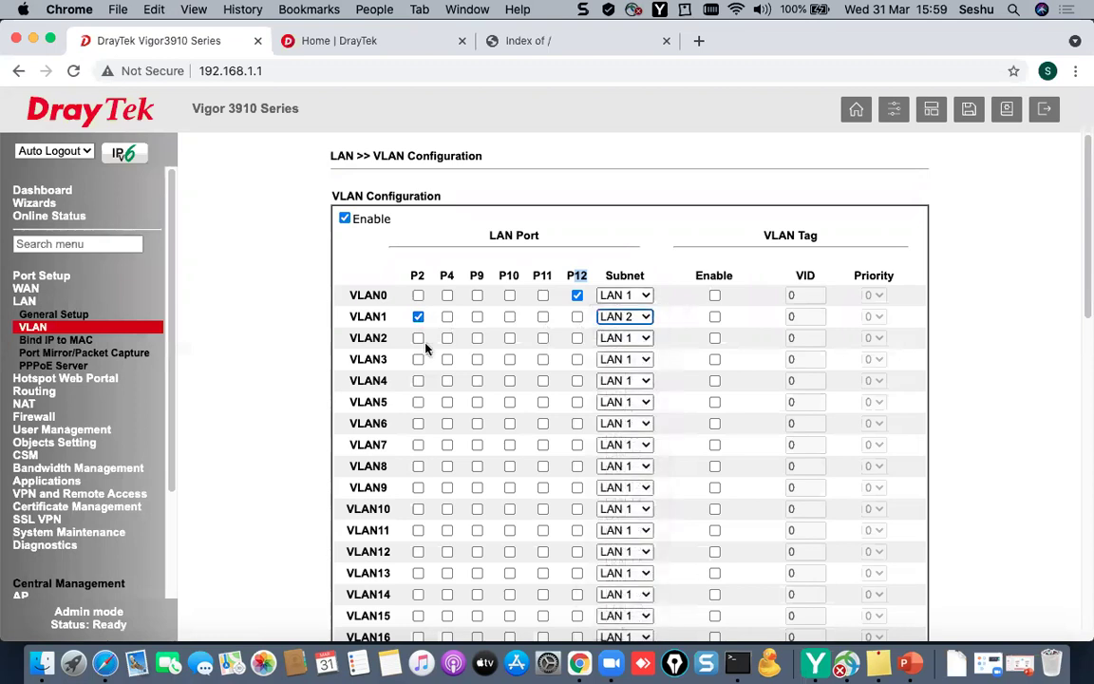
{"action": "left_click", "coordinate": [446, 338]}
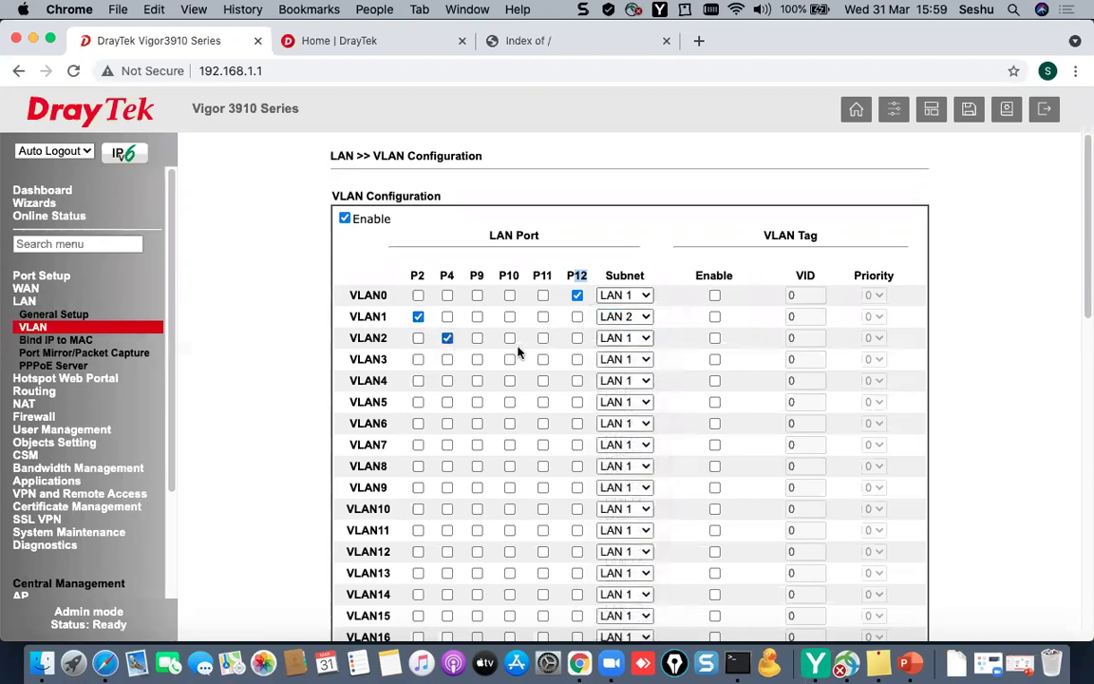
{"action": "left_click", "coordinate": [625, 338]}
{"action": "left_click", "coordinate": [621, 369]}
- Map VLAN3 to P9/LAN 4, VLAN4 to P10/LAN 5 and VLAN5 to P11/LAN 6
{"action": "left_click", "coordinate": [476, 359]}
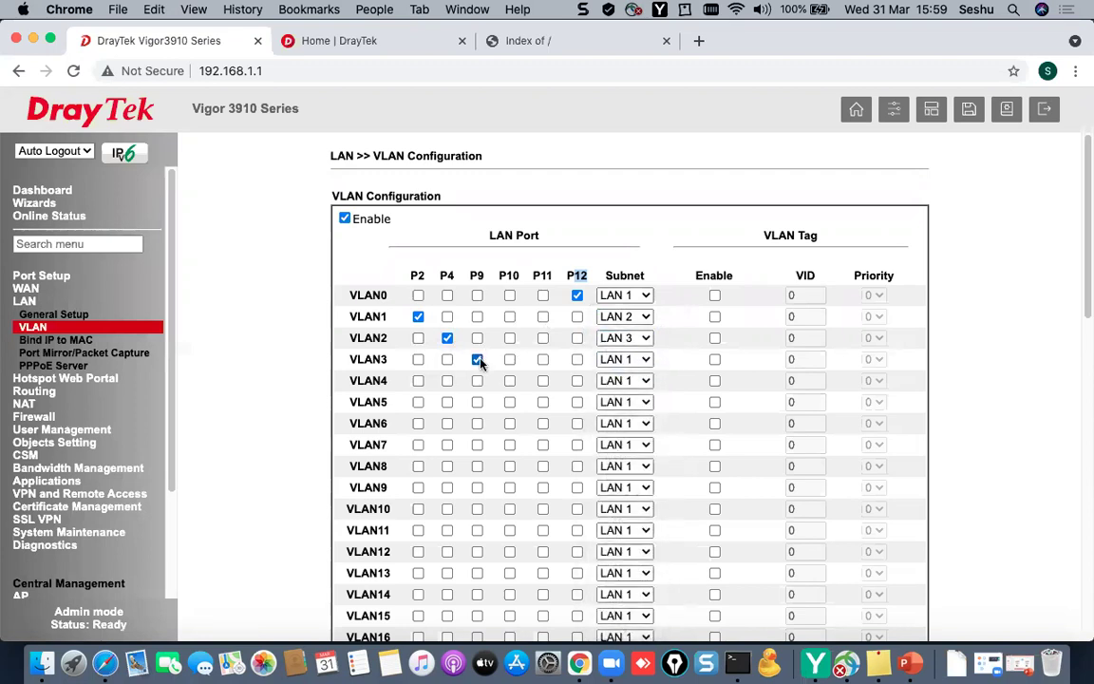
{"action": "left_click", "coordinate": [613, 360]}
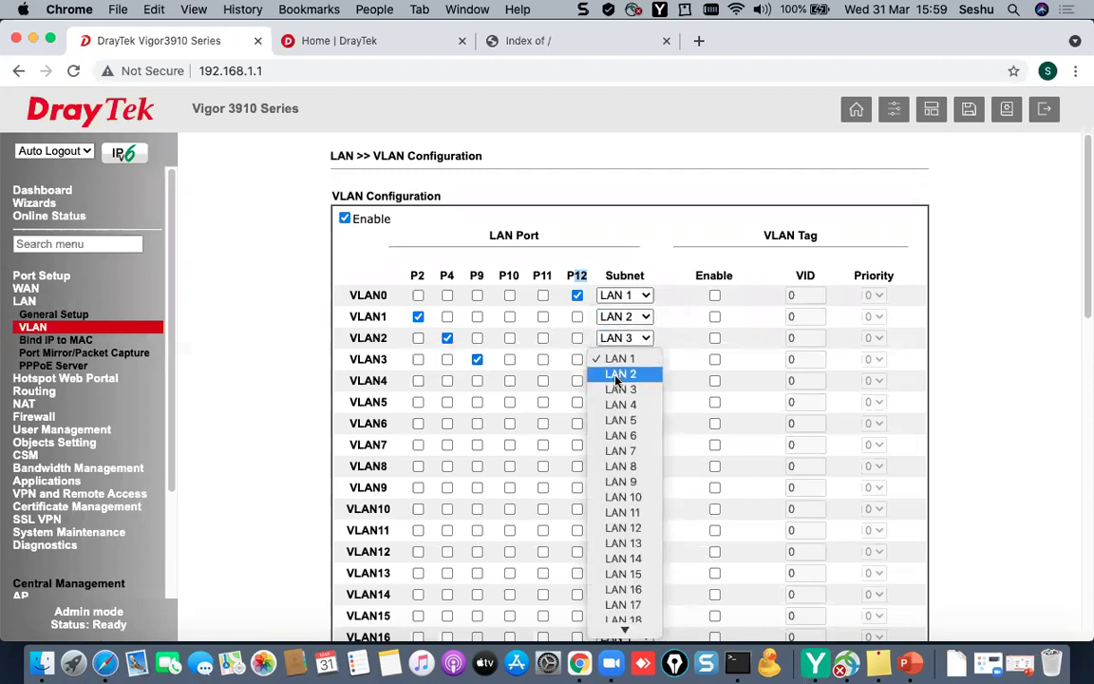
{"action": "left_click", "coordinate": [620, 405]}
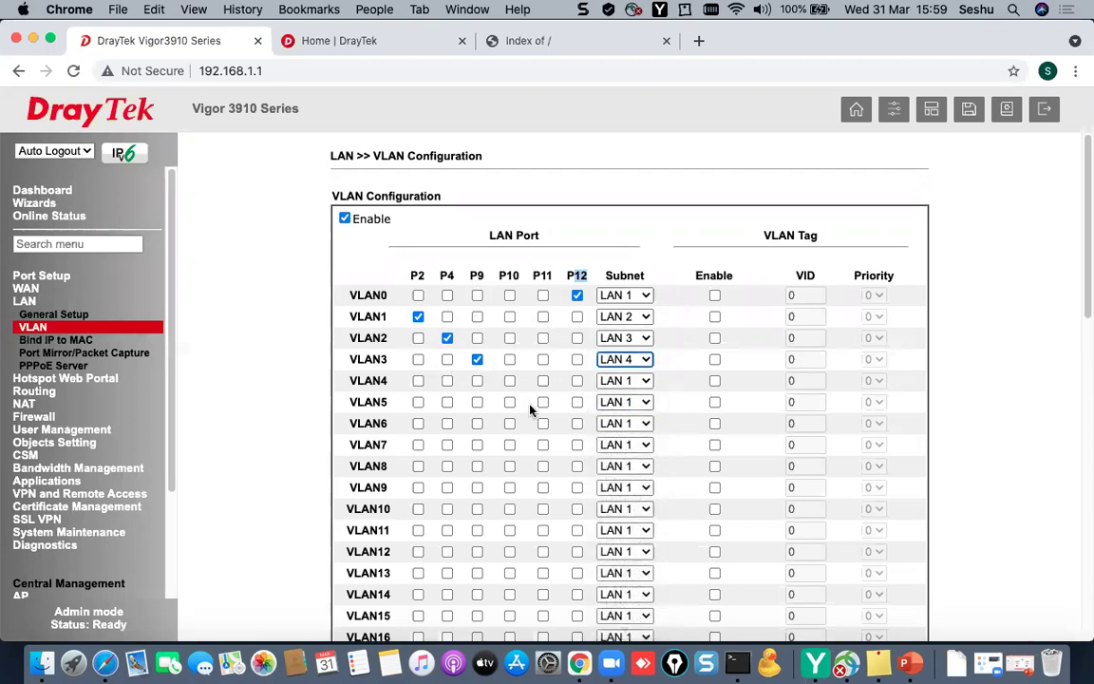
{"action": "left_click", "coordinate": [511, 382]}
{"action": "left_click", "coordinate": [617, 380]}
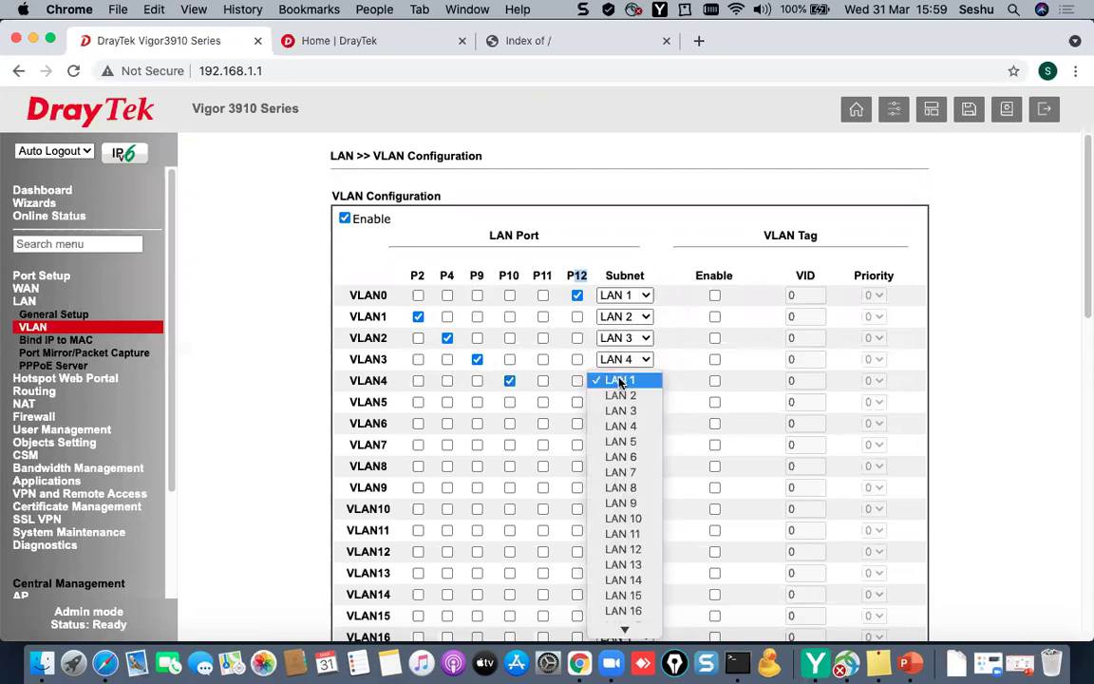
{"action": "left_click", "coordinate": [621, 440]}
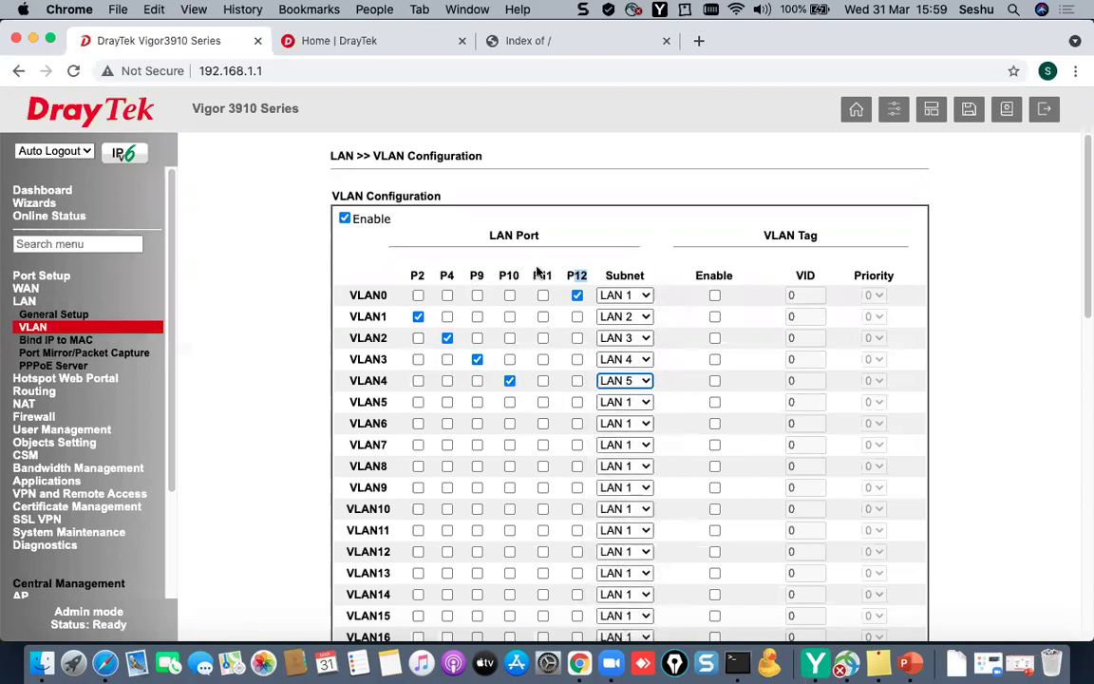
{"action": "left_click", "coordinate": [543, 402]}
{"action": "left_click", "coordinate": [619, 403]}
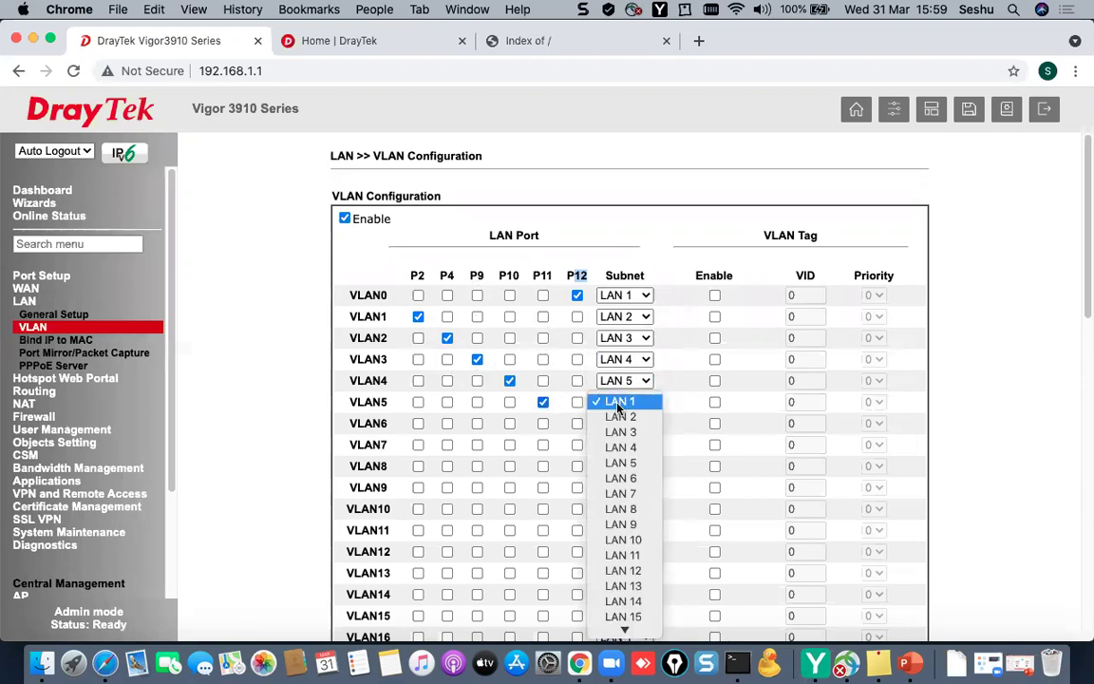
{"action": "left_click", "coordinate": [622, 478]}
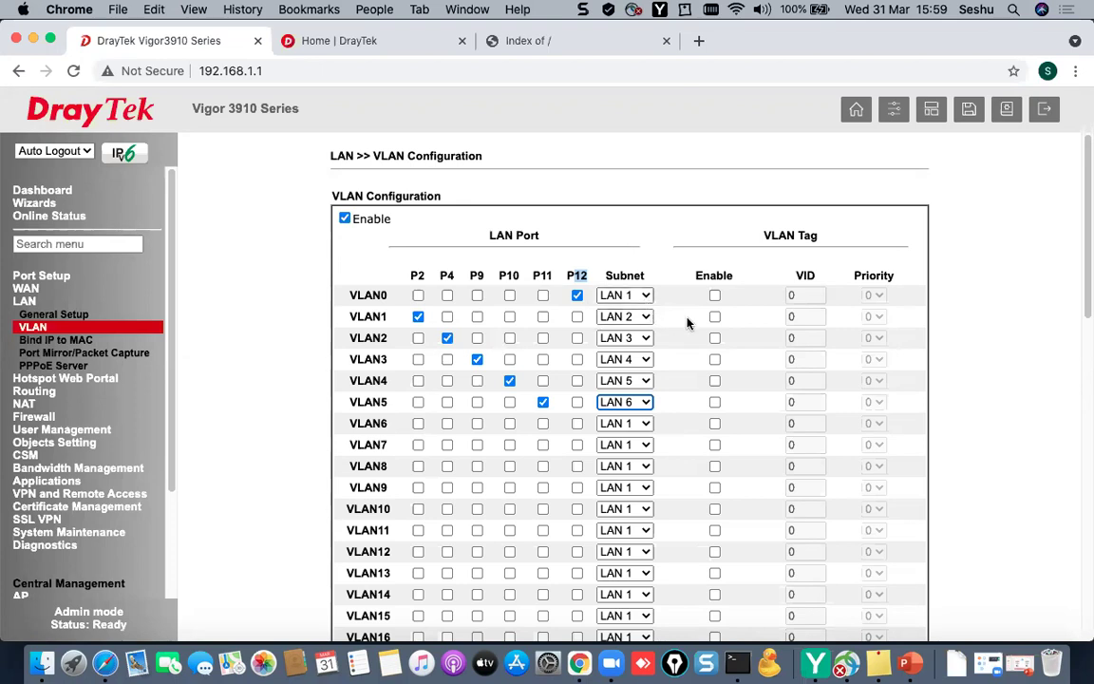
{"action": "scroll", "coordinate": [705, 442], "scroll_direction": "down", "scroll_amount": 10}
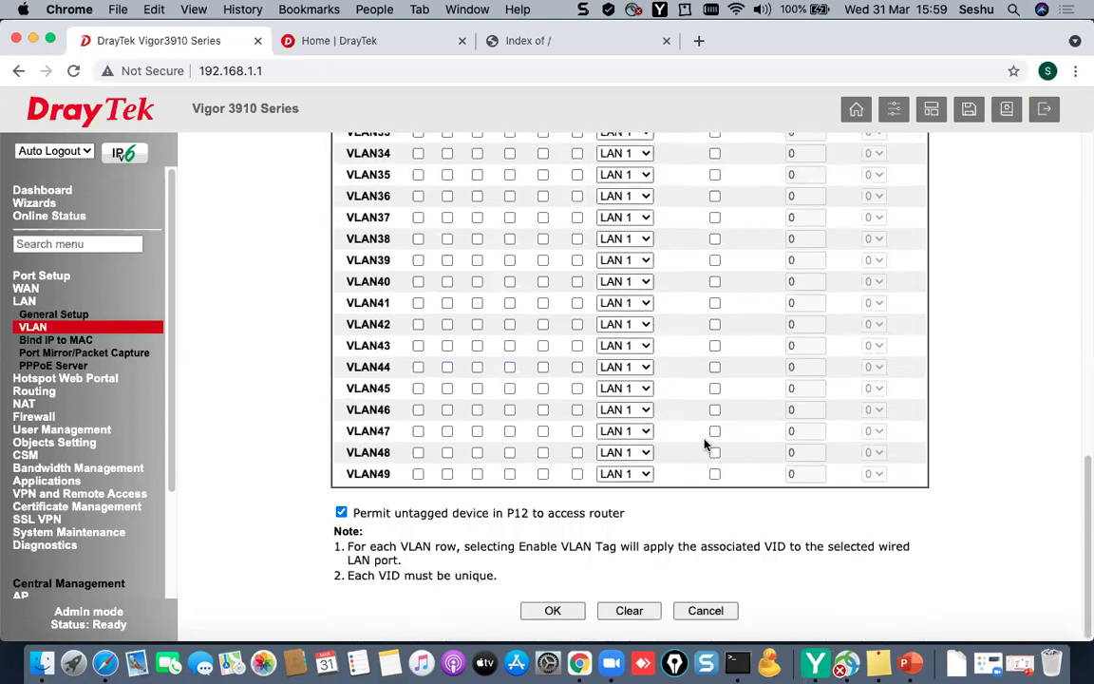
- Save the VLAN table, accept enabling LAN 2–LAN 6, and rerun ping 192.168.1.1 during the restart
{"action": "left_click", "coordinate": [553, 610]}
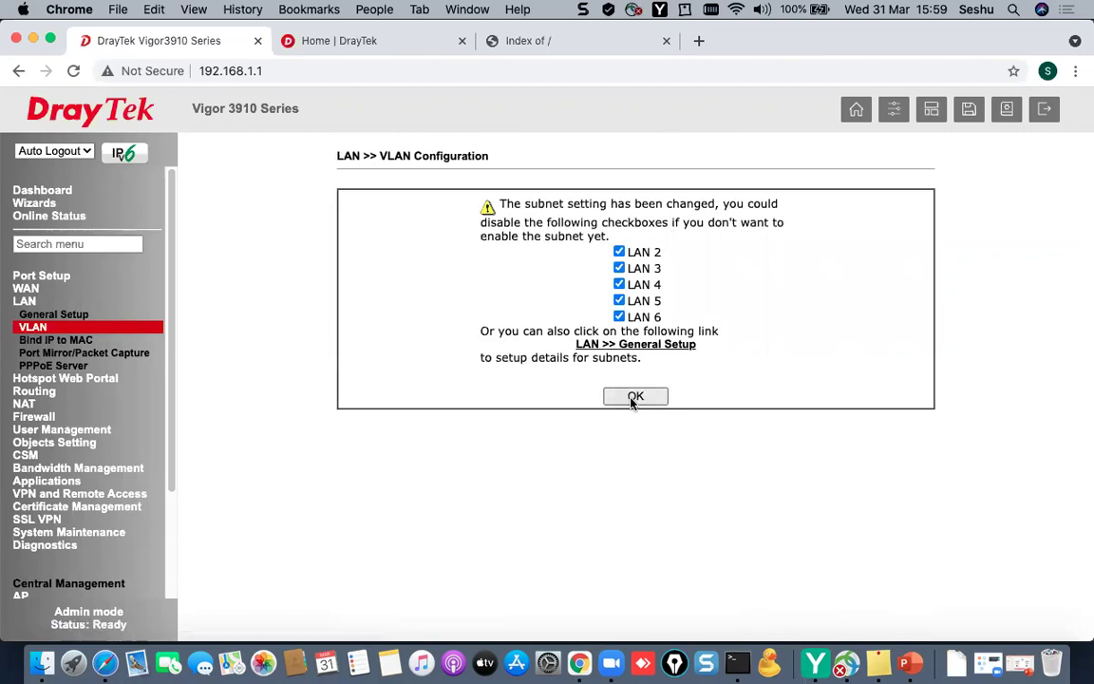
{"action": "left_click", "coordinate": [634, 397]}
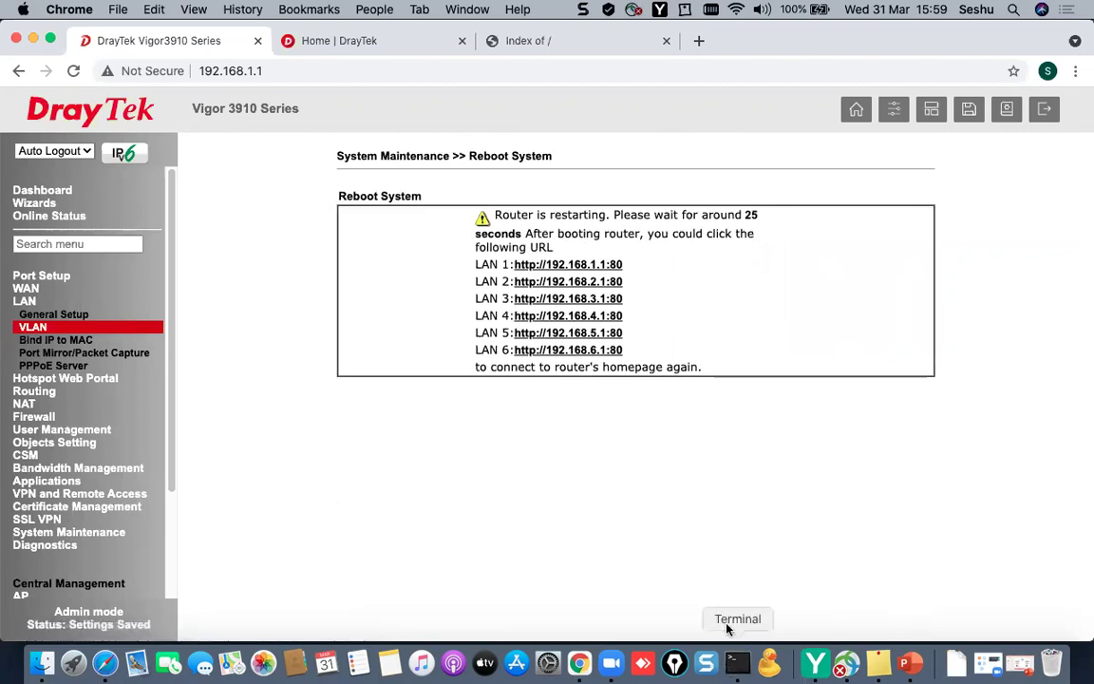
{"action": "left_click", "coordinate": [737, 662]}
{"action": "key", "text": "Up"}
{"action": "key", "text": "Return"}
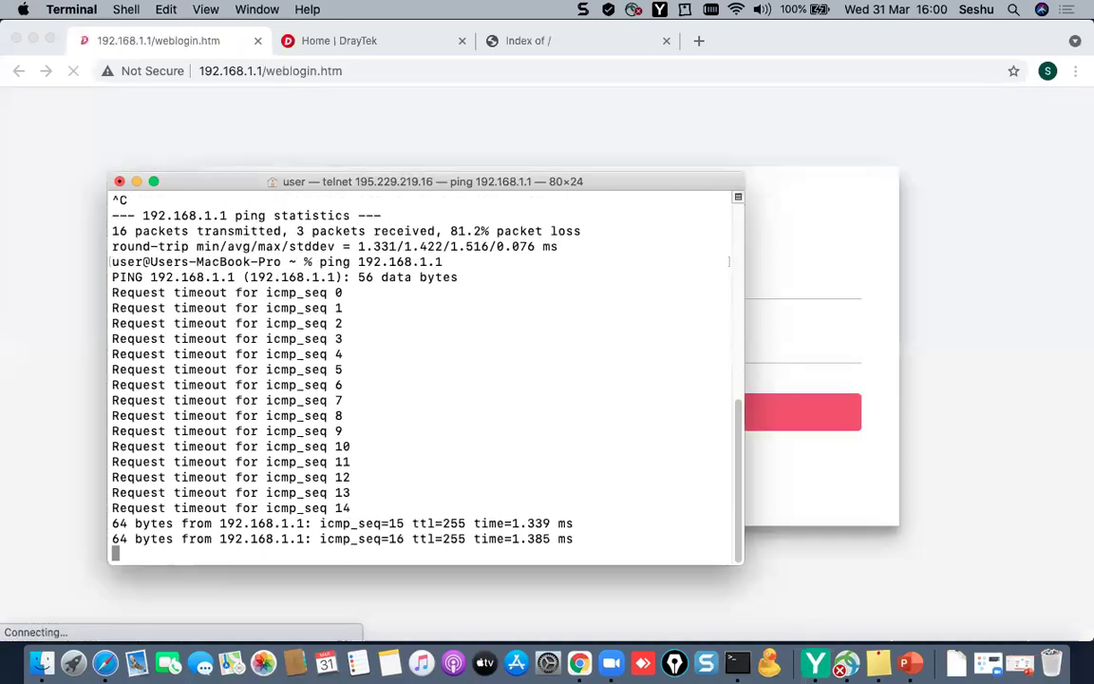
- Log back in to the router with the admin username and password
{"action": "left_click", "coordinate": [782, 287]}
{"action": "type", "text": "admin"}
{"action": "key", "text": "Tab"}
{"action": "type", "text": "********"}
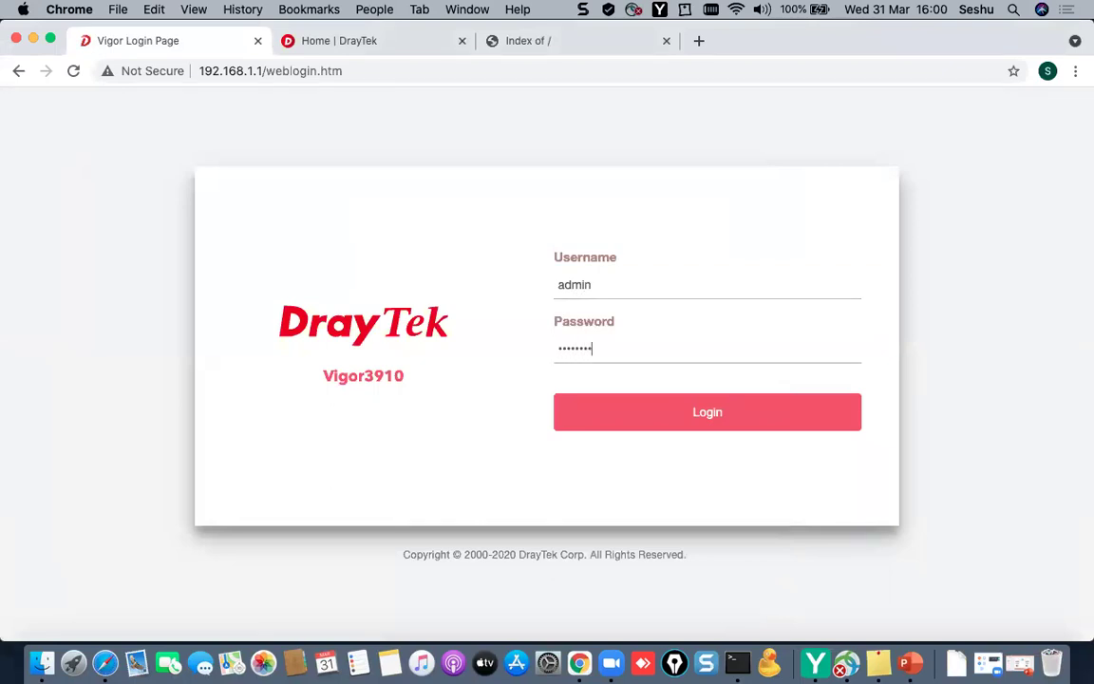
{"action": "key", "text": "Return"}
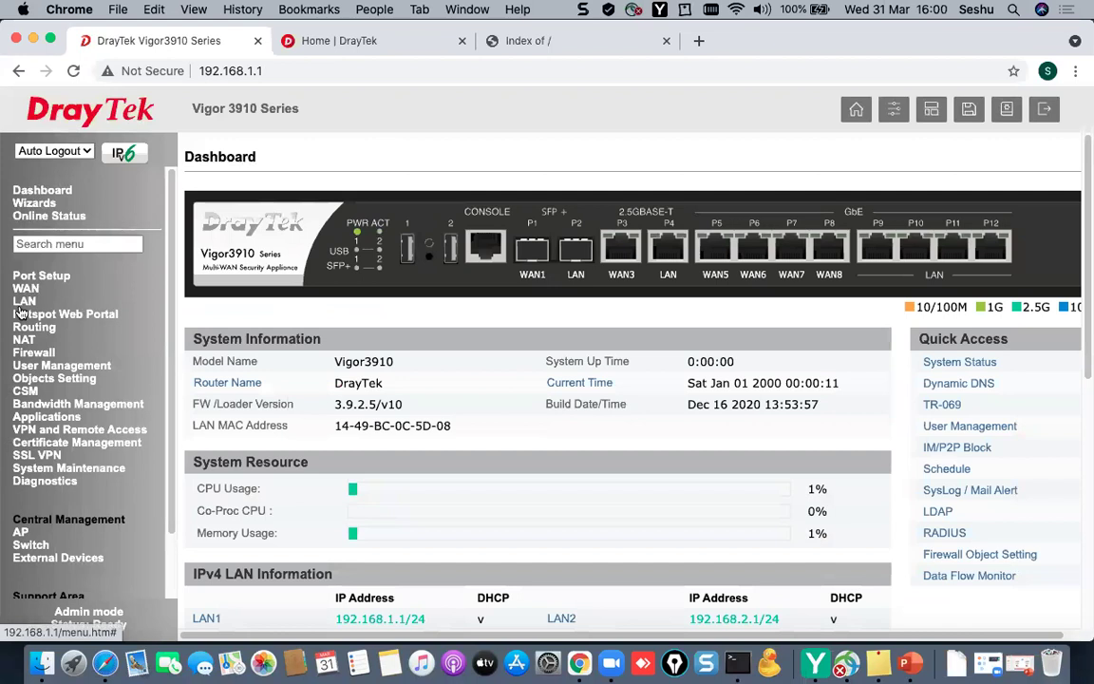
- Open LAN General Setup, glance at VLAN, and highlight LAN 2's 192.168.2.1 and LAN 3's 192.168.3.1
{"action": "left_click", "coordinate": [23, 300]}
{"action": "left_click", "coordinate": [38, 314]}
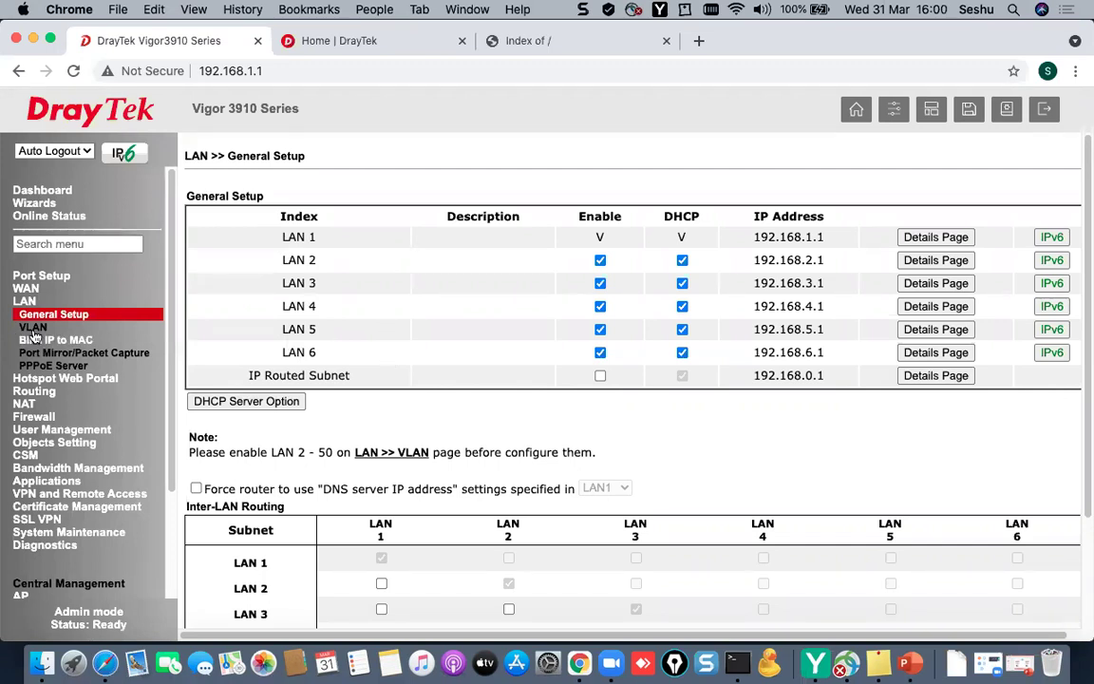
{"action": "left_click", "coordinate": [101, 328]}
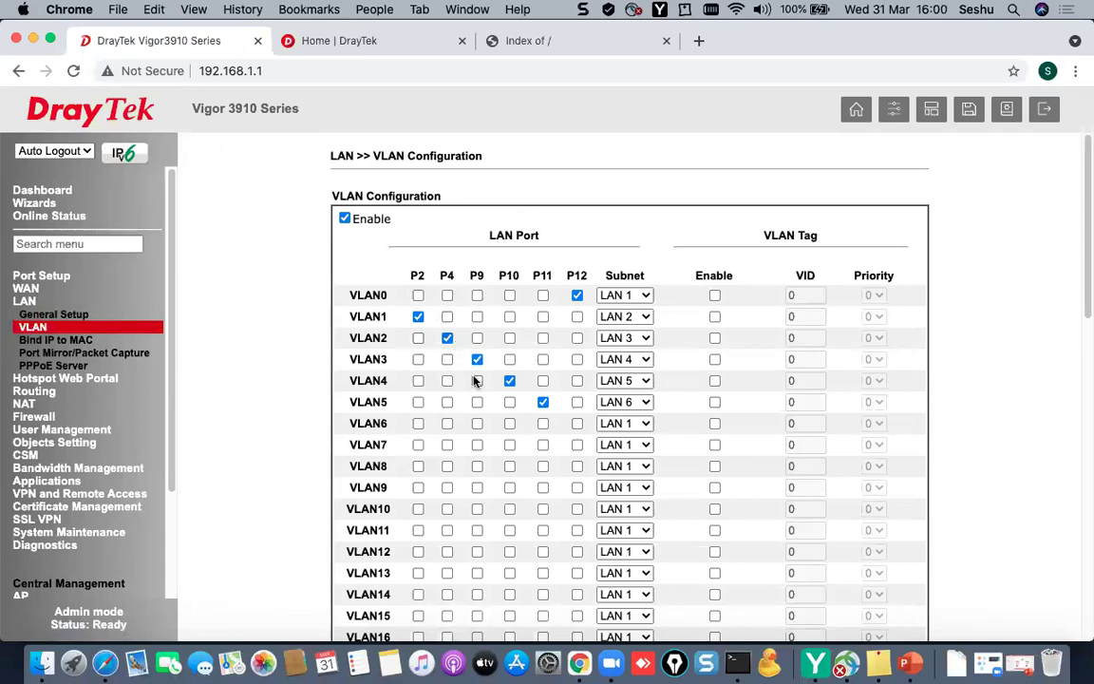
{"action": "left_click", "coordinate": [91, 314]}
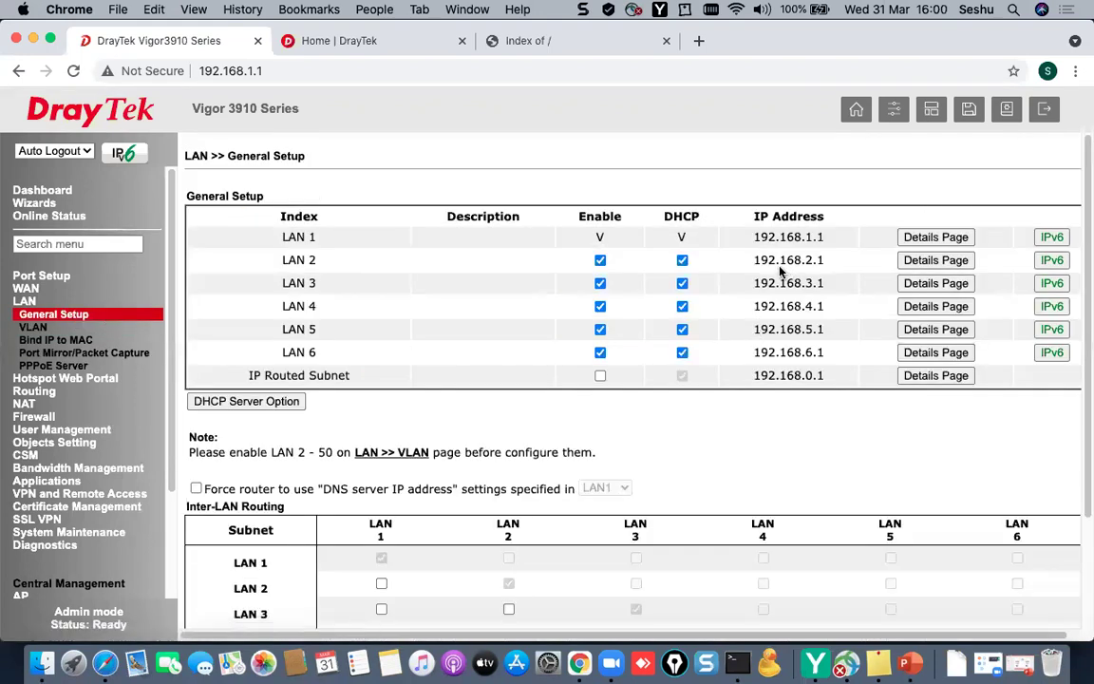
{"action": "left_click_drag", "start_coordinate": [753, 260], "coordinate": [817, 259]}
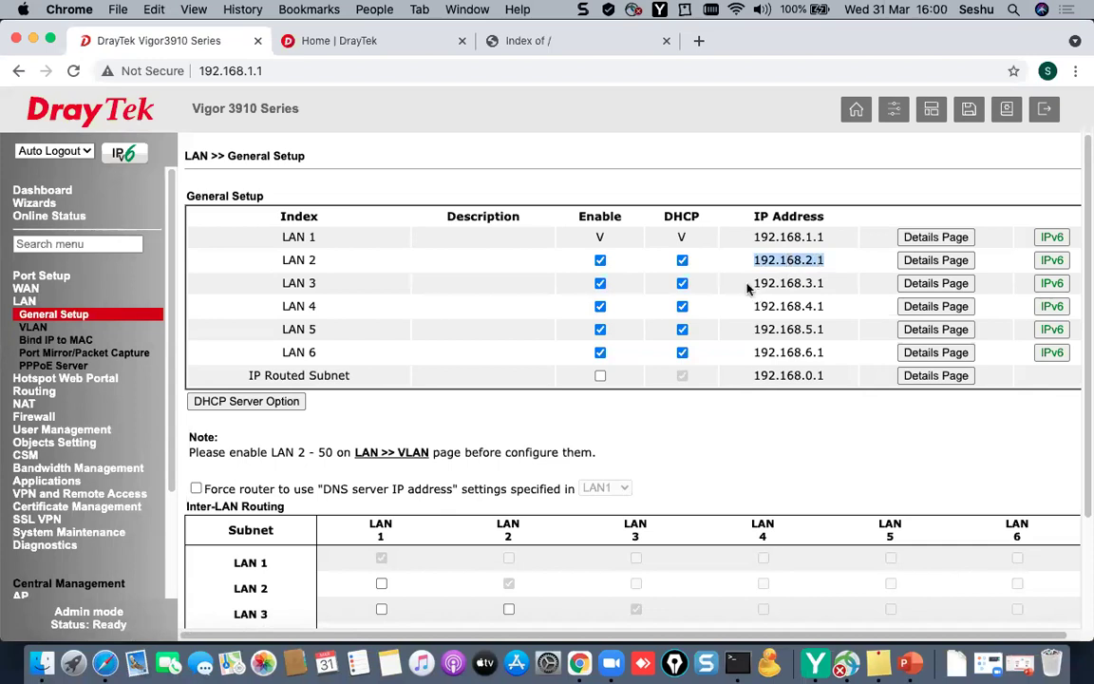
{"action": "left_click_drag", "start_coordinate": [750, 283], "coordinate": [816, 286]}
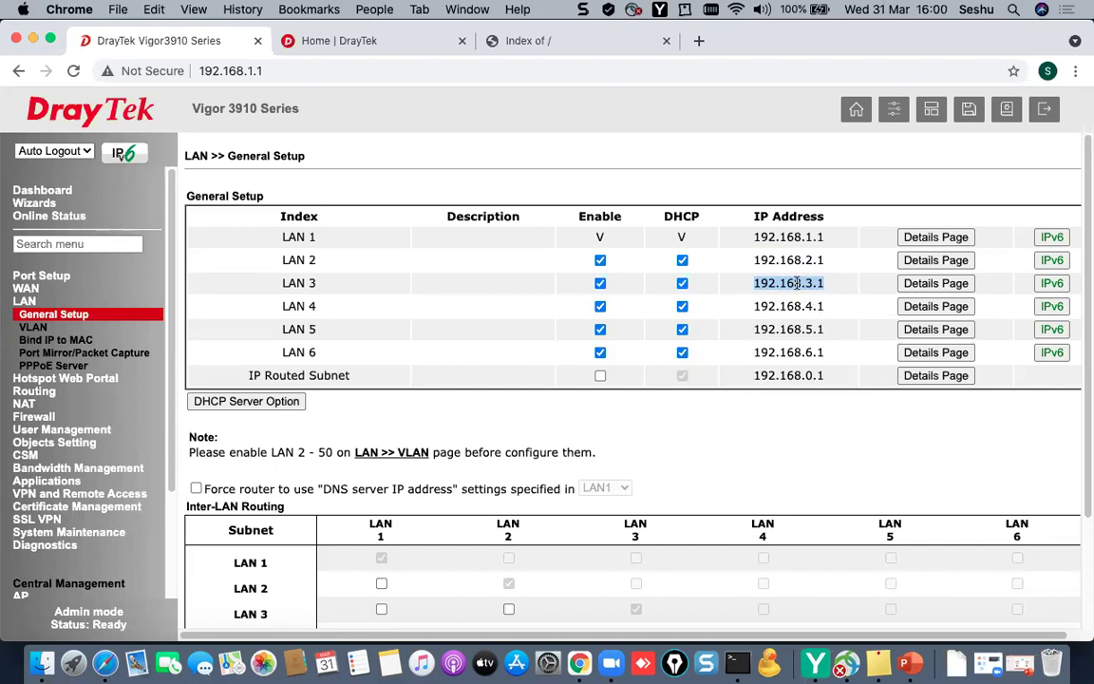
{"action": "triple_click", "coordinate": [319, 262]}
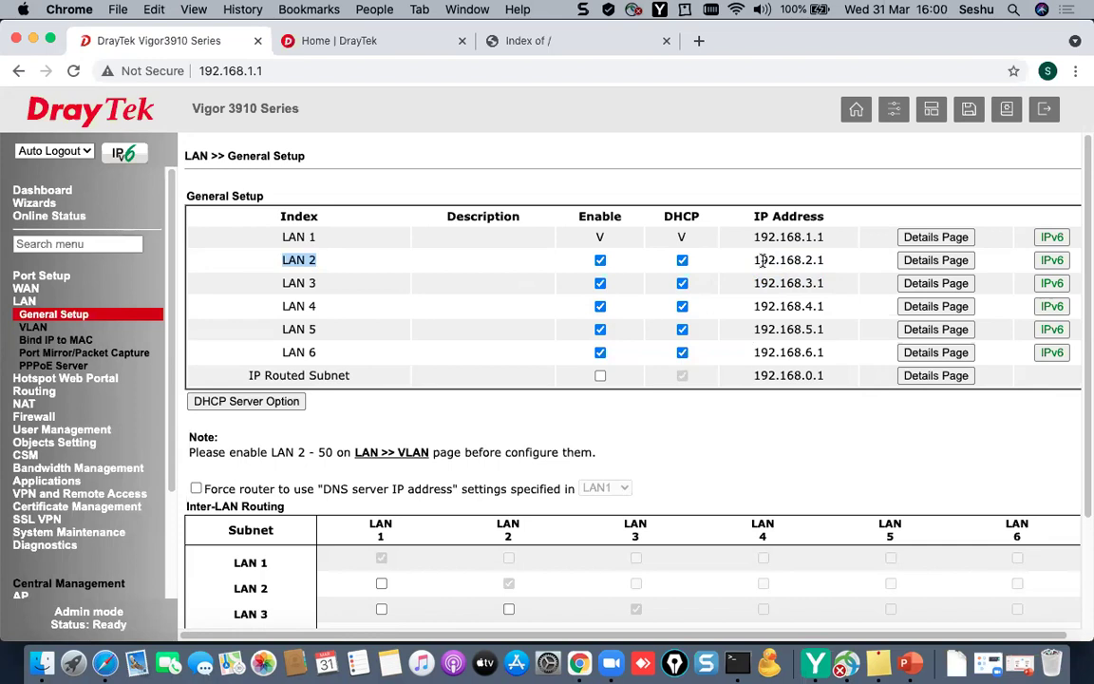
- Open LAN 2's details, describe it as VLAN10 and set its IP to 192.168.10.1
{"action": "left_click", "coordinate": [923, 262]}
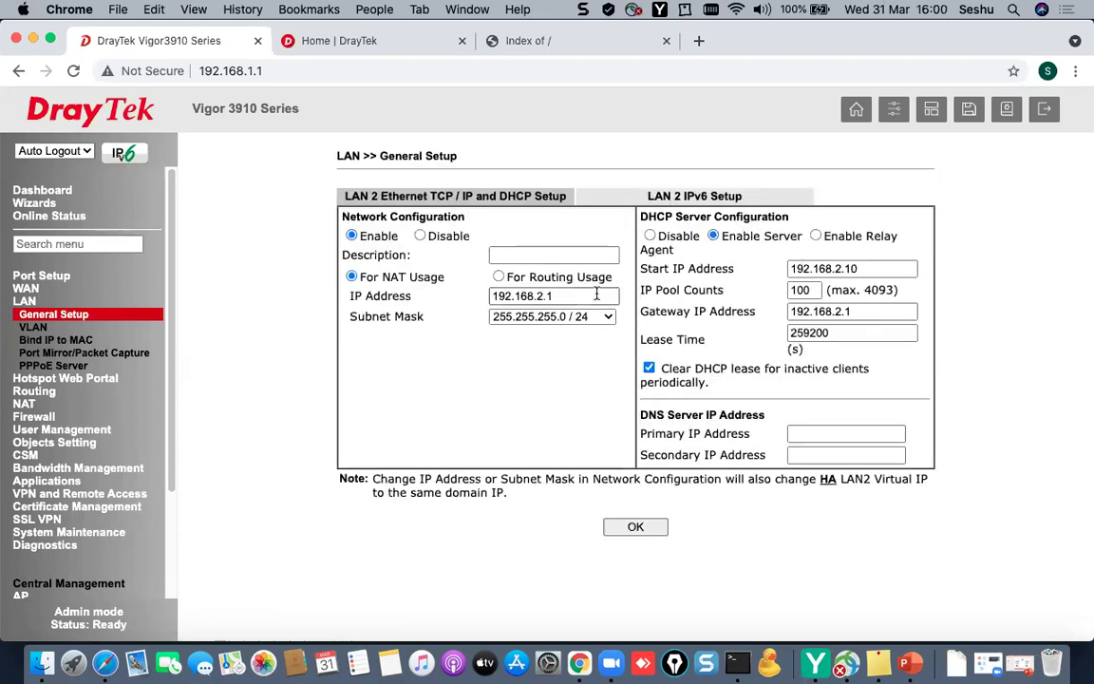
{"action": "left_click", "coordinate": [567, 255]}
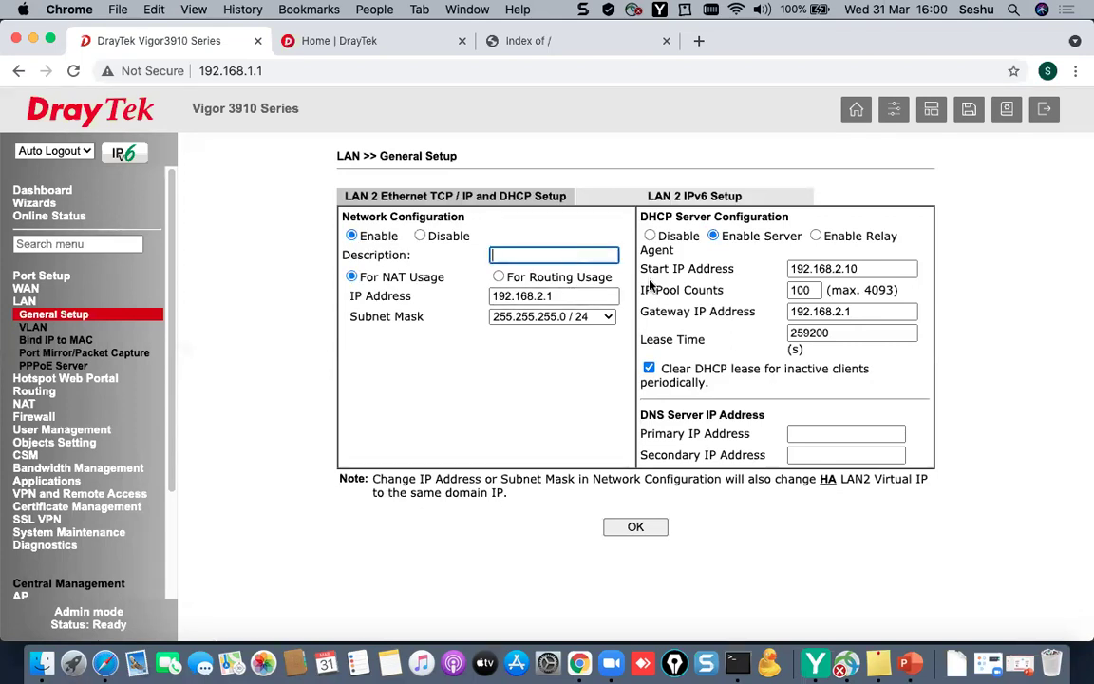
{"action": "type", "text": "VLAN10"}
{"action": "left_click", "coordinate": [543, 296]}
{"action": "key", "text": "BackSpace"}
{"action": "type", "text": "10"}
- Set LAN 2's DHCP start to 192.168.10.11, pool count 50, and gateway 192.168.10.1
{"action": "left_click", "coordinate": [902, 270]}
{"action": "left_click", "coordinate": [845, 268]}
{"action": "key", "text": "BackSpace"}
{"action": "key", "text": "BackSpace"}
{"action": "type", "text": "10."}
{"action": "key", "text": "BackSpace"}
{"action": "type", "text": "1"}
{"action": "key", "text": "Tab"}
{"action": "type", "text": "50"}
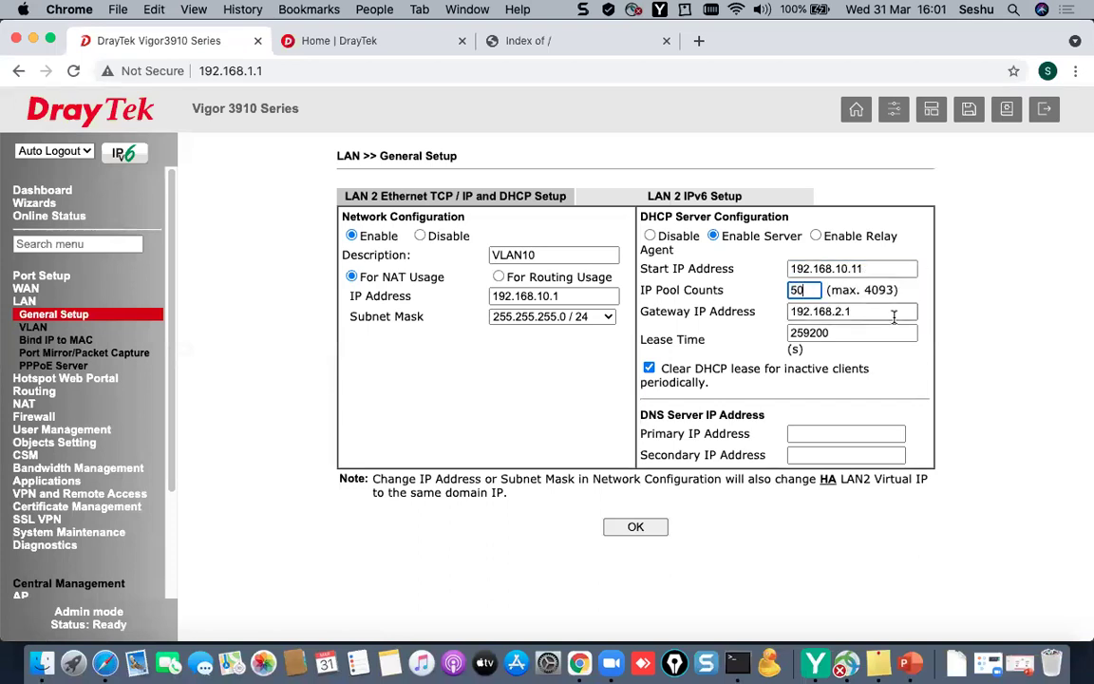
{"action": "left_click", "coordinate": [826, 314]}
{"action": "key", "text": "BackSpace"}
{"action": "key", "text": "BackSpace"}
{"action": "key", "text": "BackSpace"}
{"action": "type", "text": "10.1"}
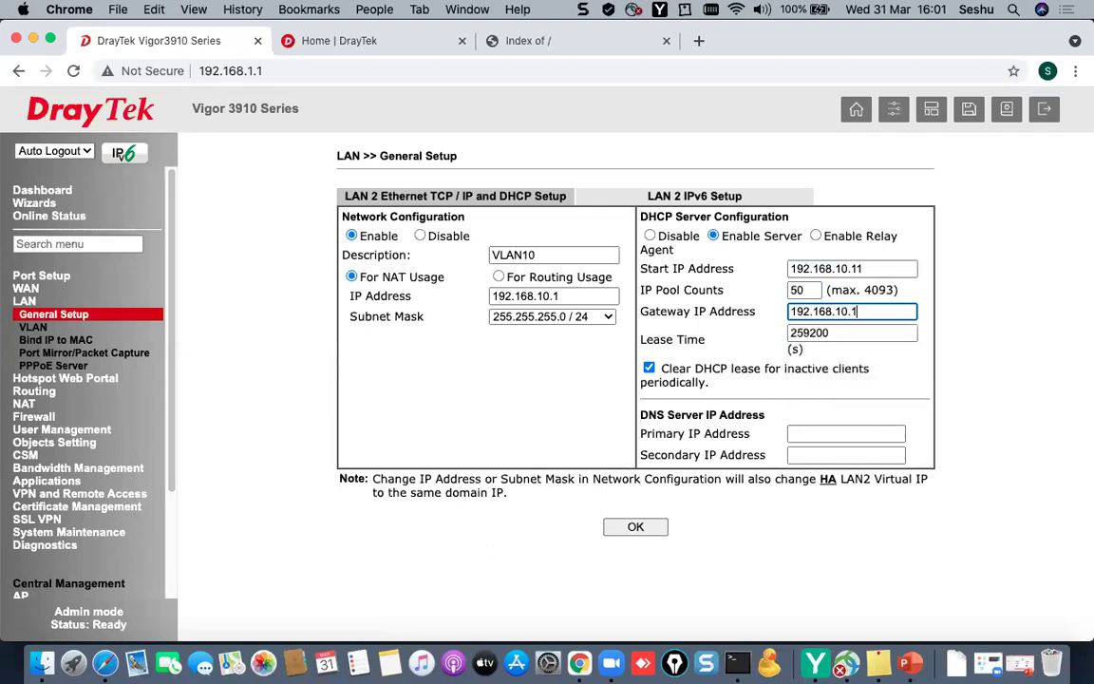
{"action": "key", "text": "Tab"}
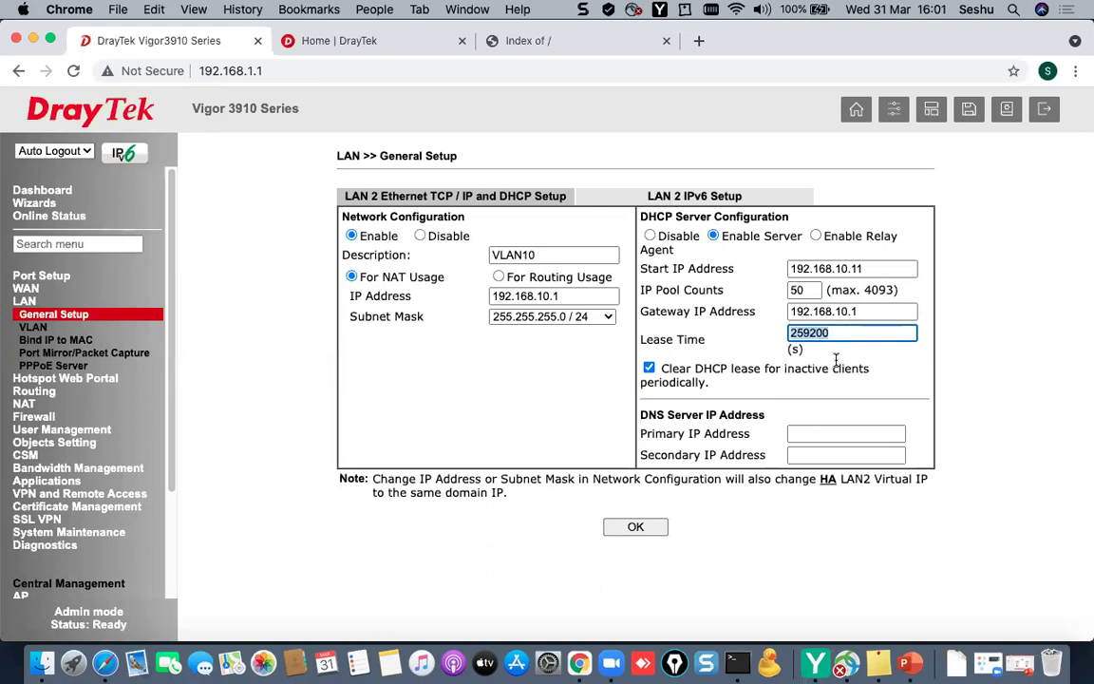
- Set primary DNS 4.2.2.2 and secondary DNS 8.8.8.8, then save LAN 2
{"action": "left_click", "coordinate": [849, 432]}
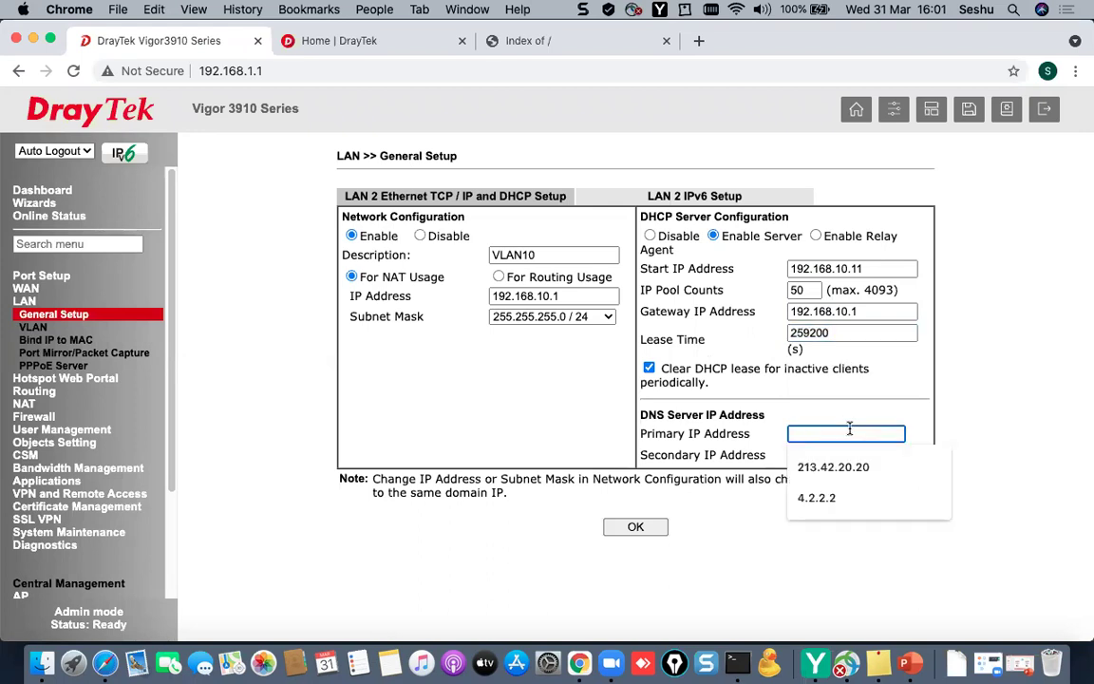
{"action": "type", "text": "4.2.2.2"}
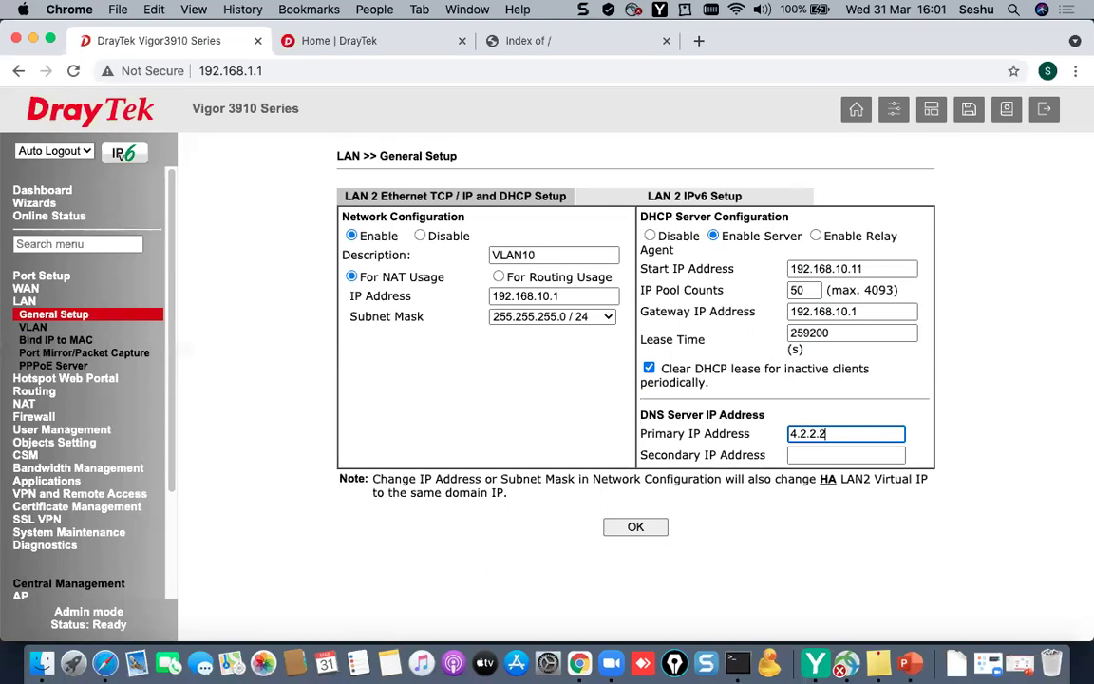
{"action": "left_click", "coordinate": [829, 456]}
{"action": "type", "text": "8.8.8.8"}
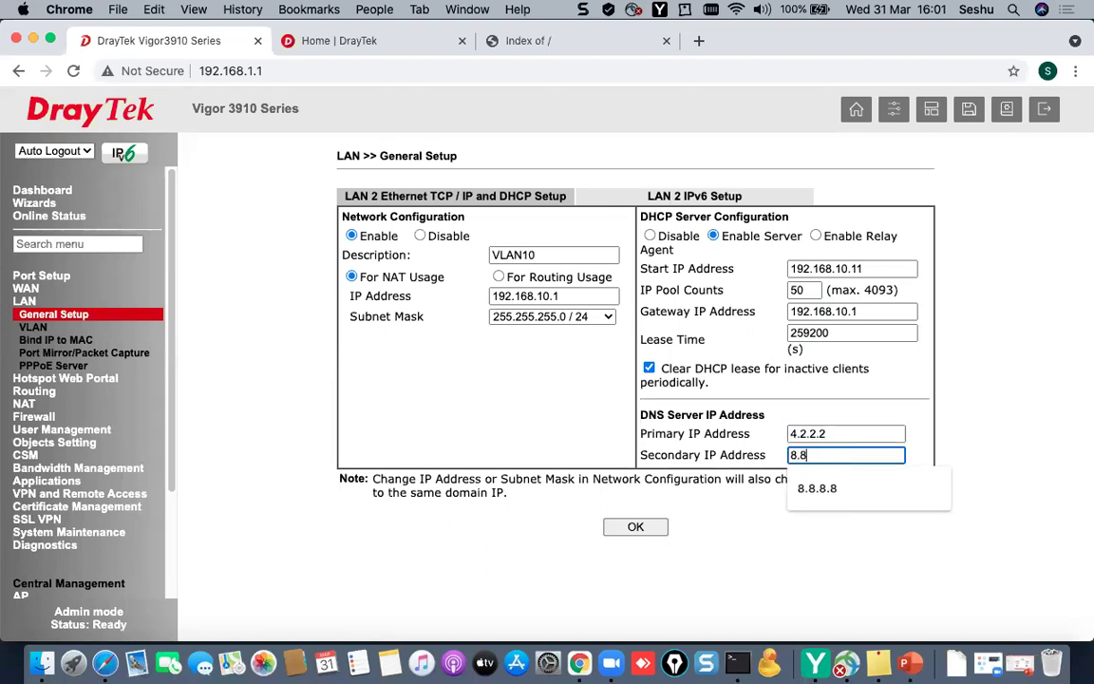
{"action": "left_click", "coordinate": [653, 527]}
- Confirm the save and reboot the router with the current configuration, watching the ping
{"action": "left_click", "coordinate": [694, 203]}
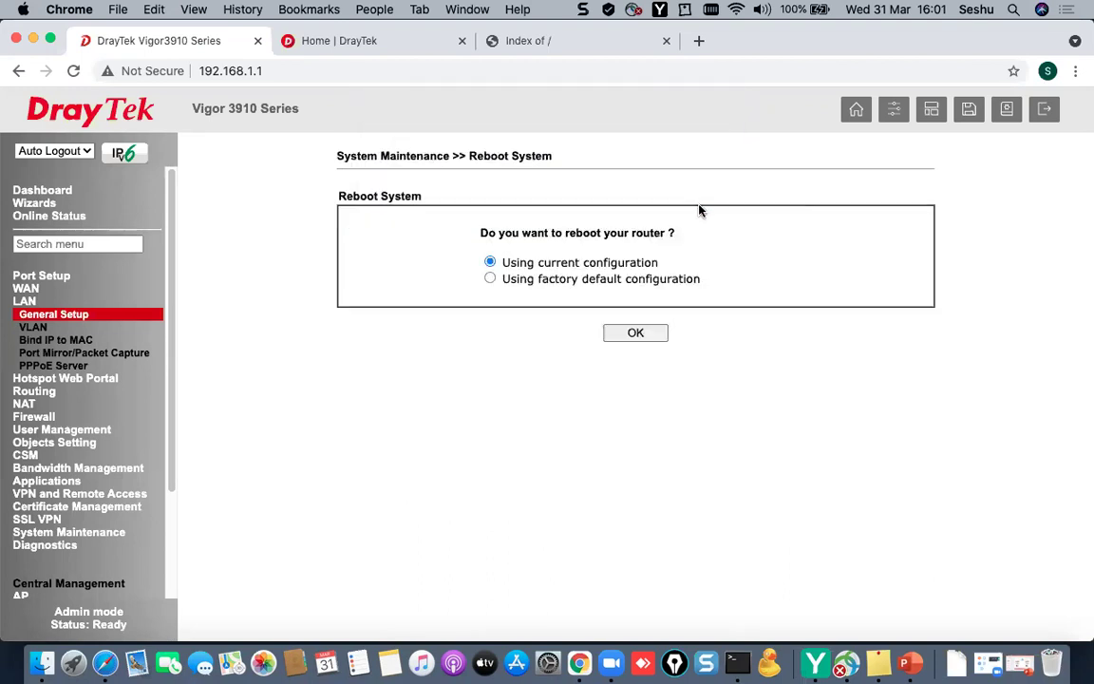
{"action": "left_click", "coordinate": [627, 339]}
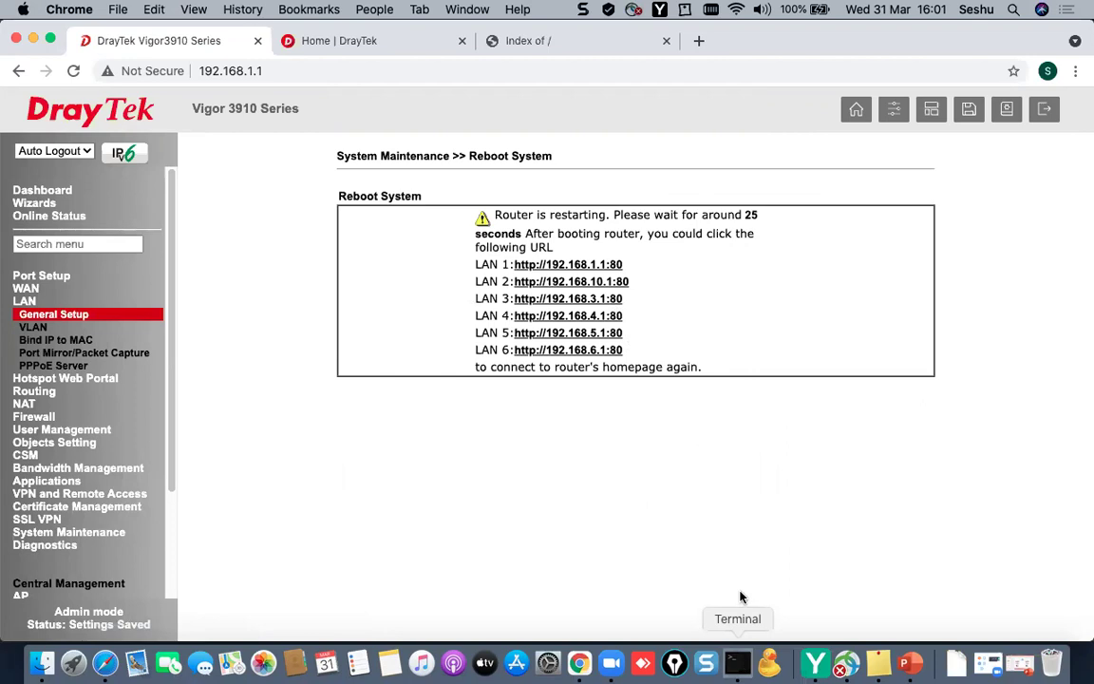
{"action": "left_click", "coordinate": [737, 662]}
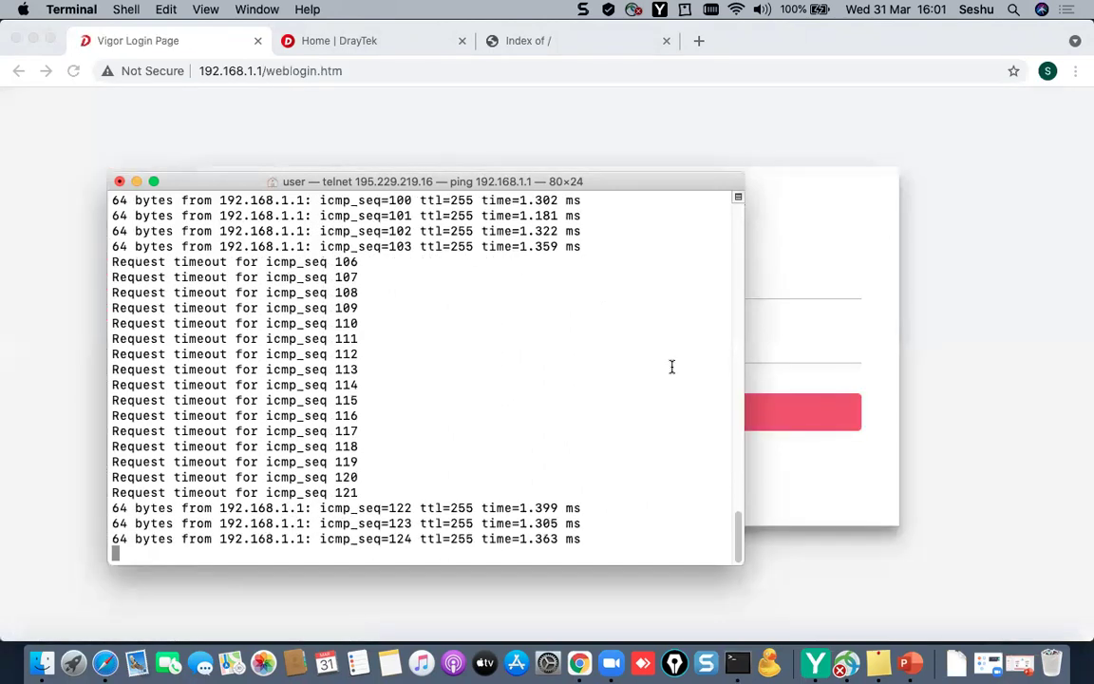
- Sign back in to the router with the admin username and password
{"action": "left_click", "coordinate": [637, 275]}
{"action": "type", "text": "admin"}
{"action": "key", "text": "Tab"}
{"action": "type", "text": "••••••••"}
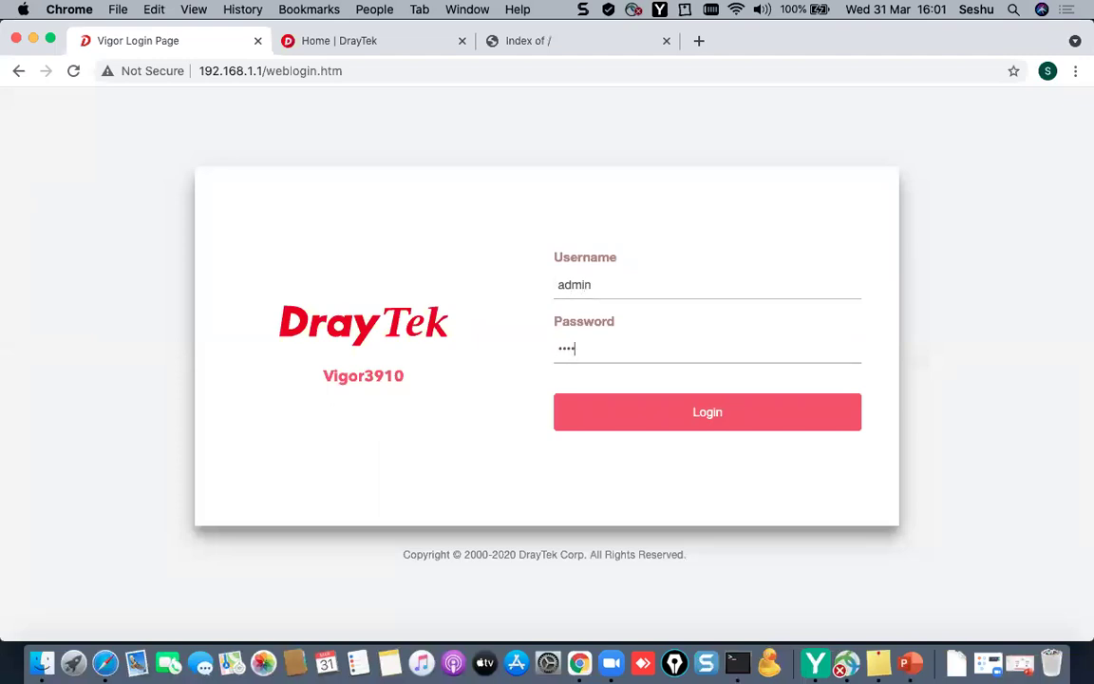
{"action": "key", "text": "Return"}
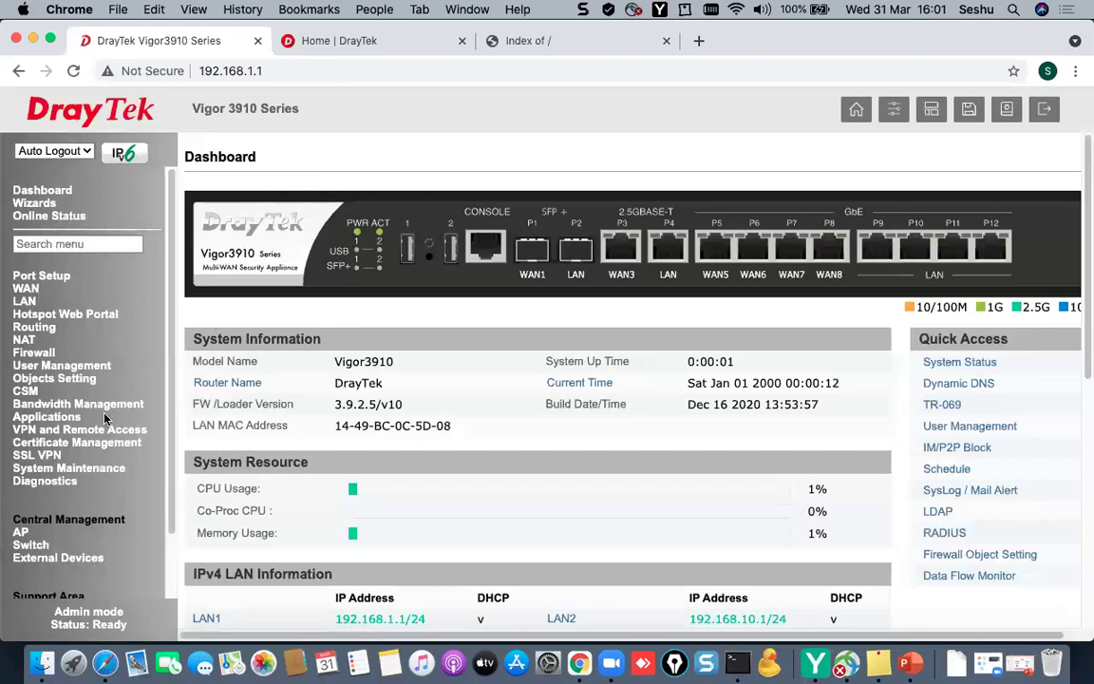
- View the Diagnostics IPv4 routing table for the LAN subnets and reload it
{"action": "left_click", "coordinate": [65, 482]}
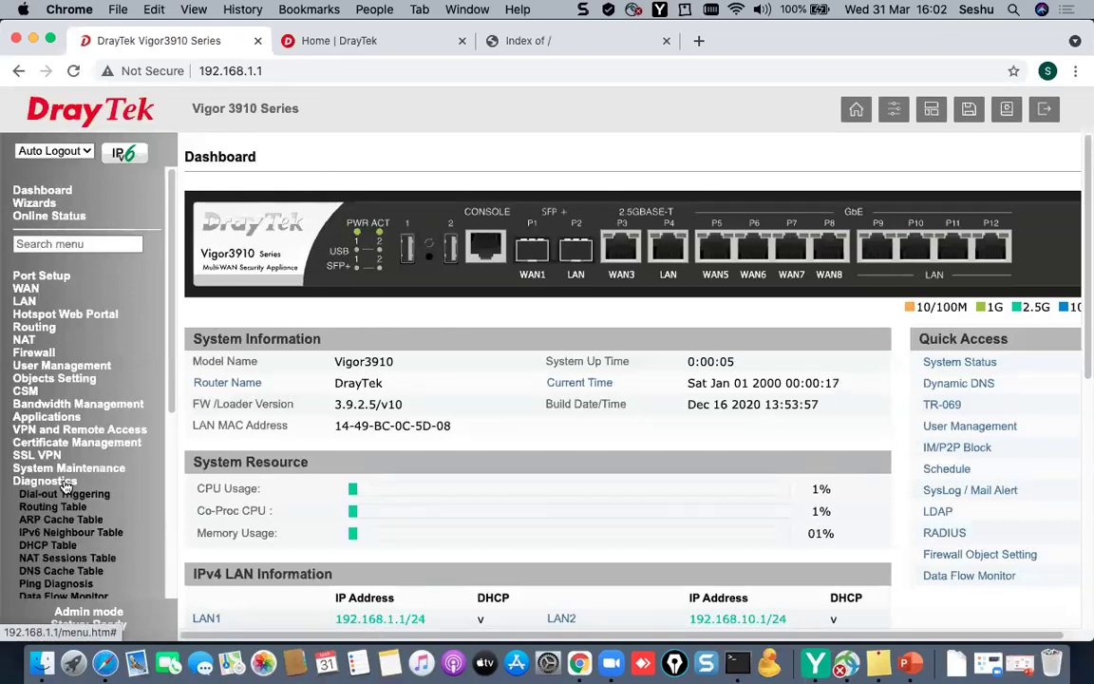
{"action": "left_click", "coordinate": [57, 506]}
{"action": "left_click_drag", "start_coordinate": [867, 332], "coordinate": [237, 237]}
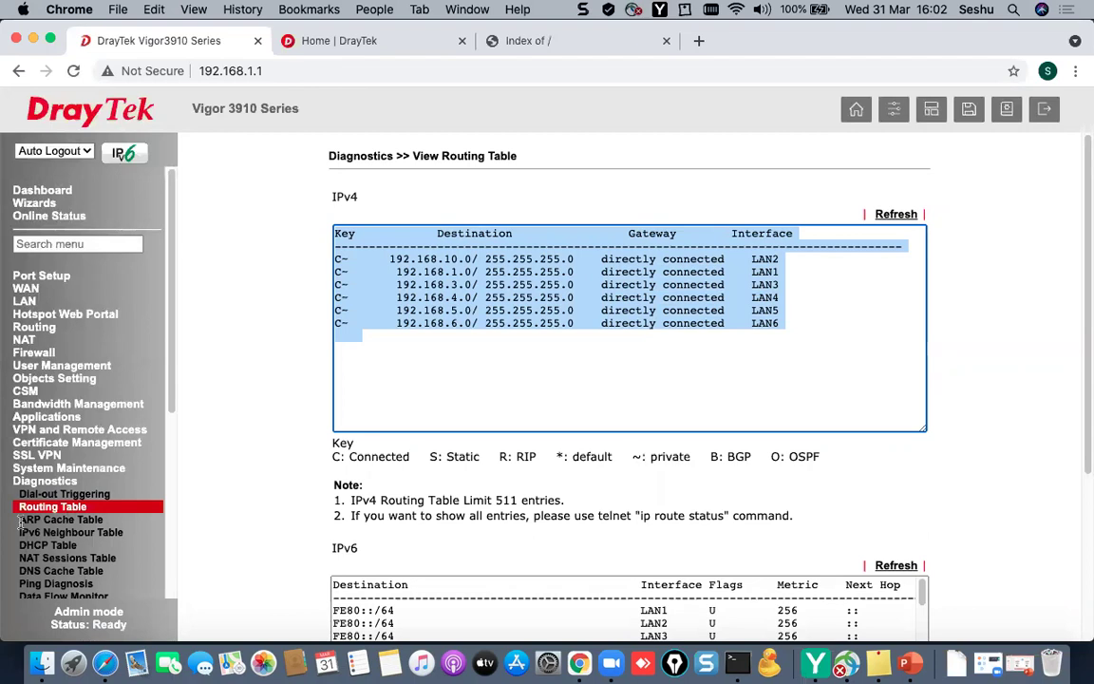
{"action": "left_click", "coordinate": [60, 509]}
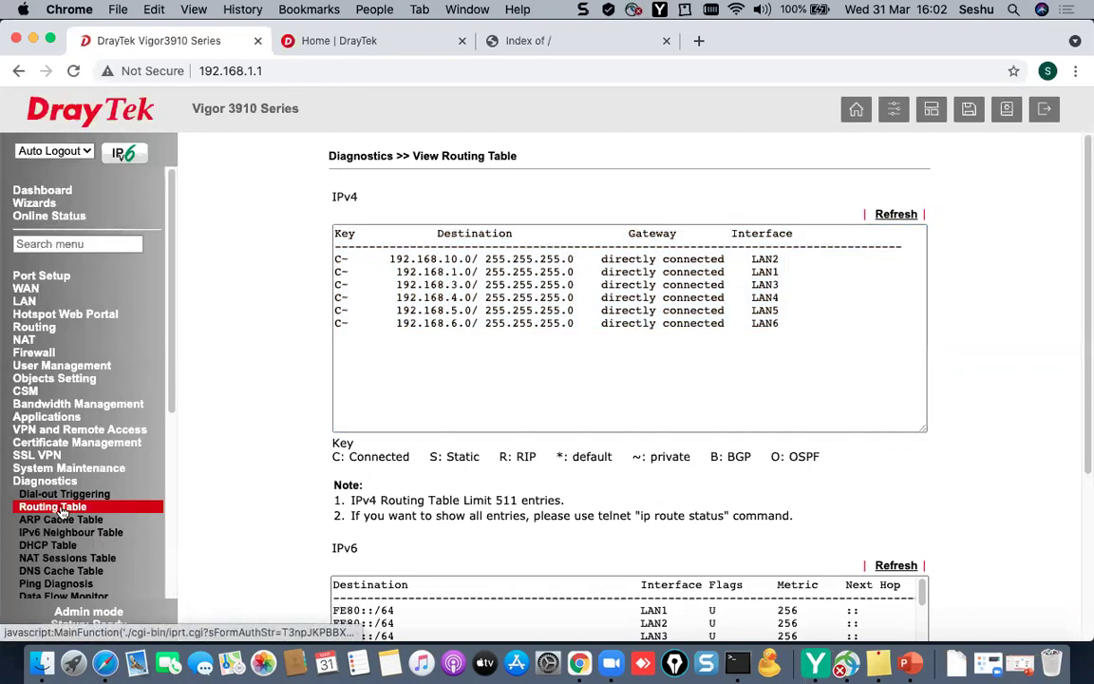
- Go to LAN General Setup to review LAN 2 as VLAN10 at 192.168.10.1
{"action": "left_click", "coordinate": [28, 291]}
{"action": "left_click", "coordinate": [29, 291]}
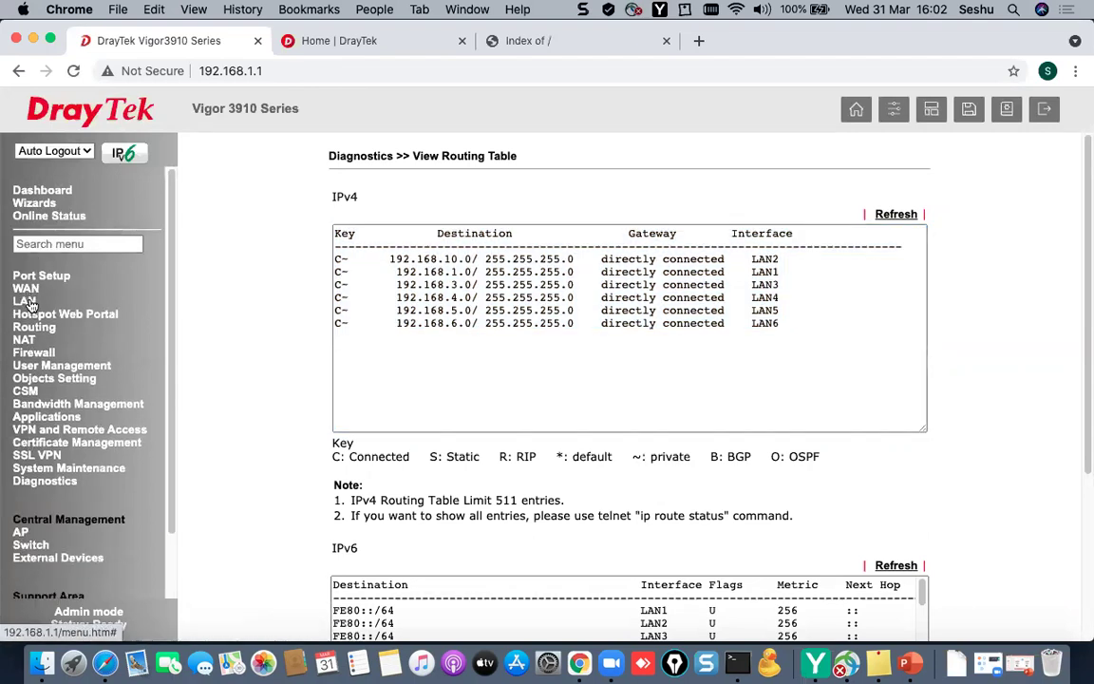
{"action": "left_click", "coordinate": [25, 301]}
{"action": "left_click", "coordinate": [38, 317]}
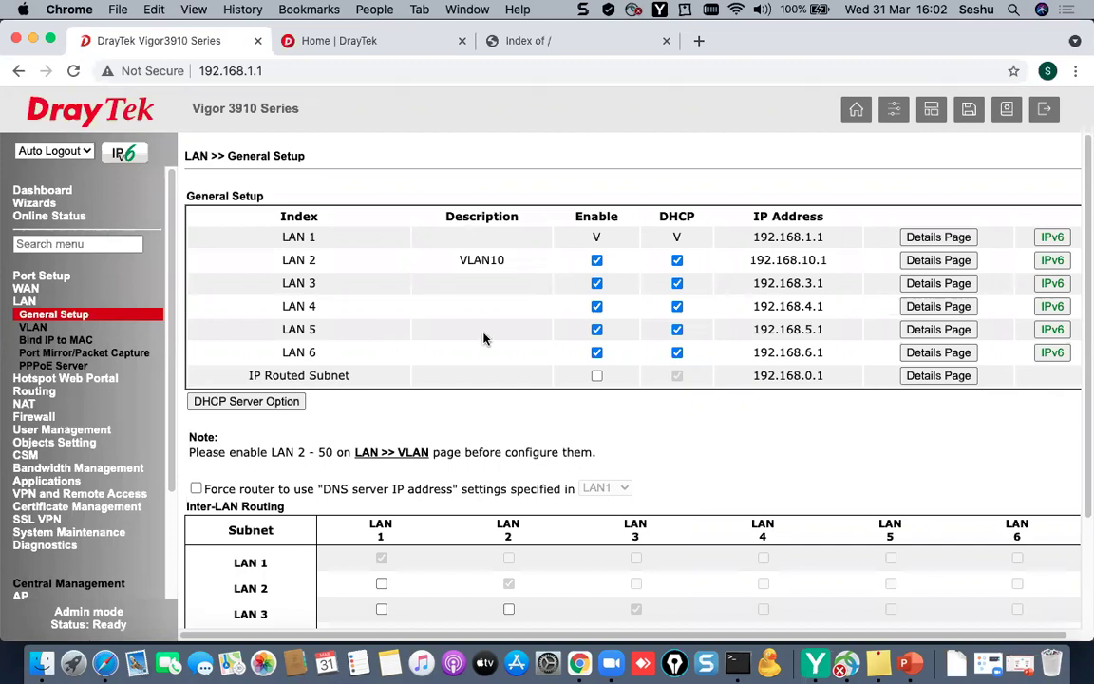
- Review the VLAN port-to-subnet table, then expand System Maintenance in the sidebar
{"action": "left_click", "coordinate": [33, 327]}
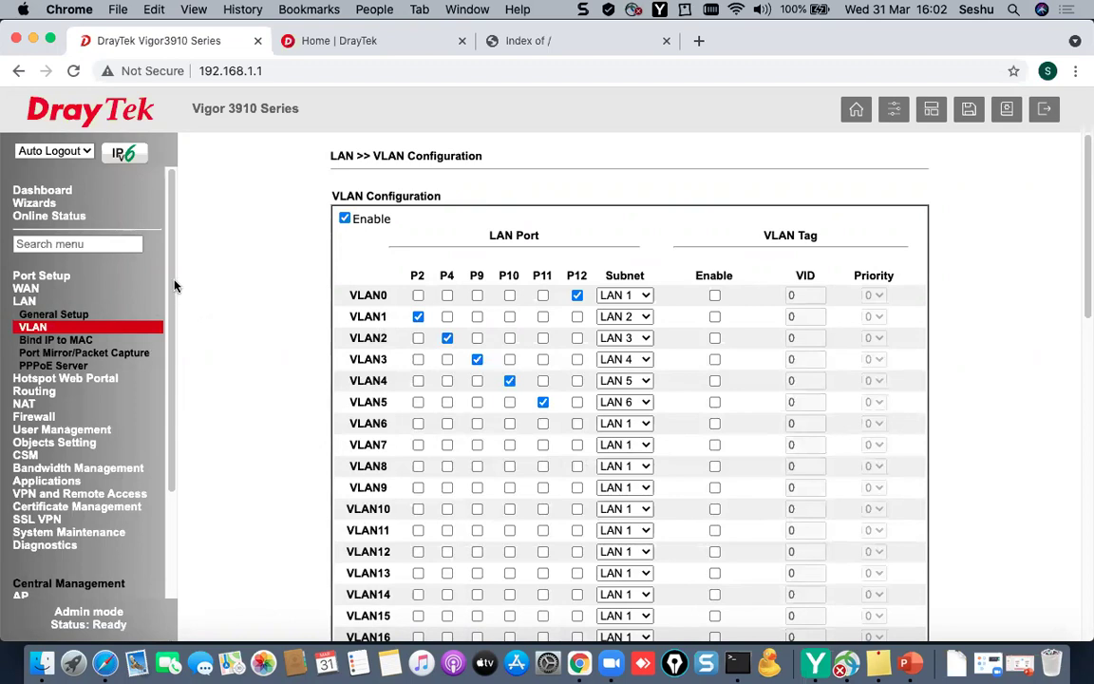
{"action": "left_click_drag", "start_coordinate": [173, 285], "coordinate": [159, 373]}
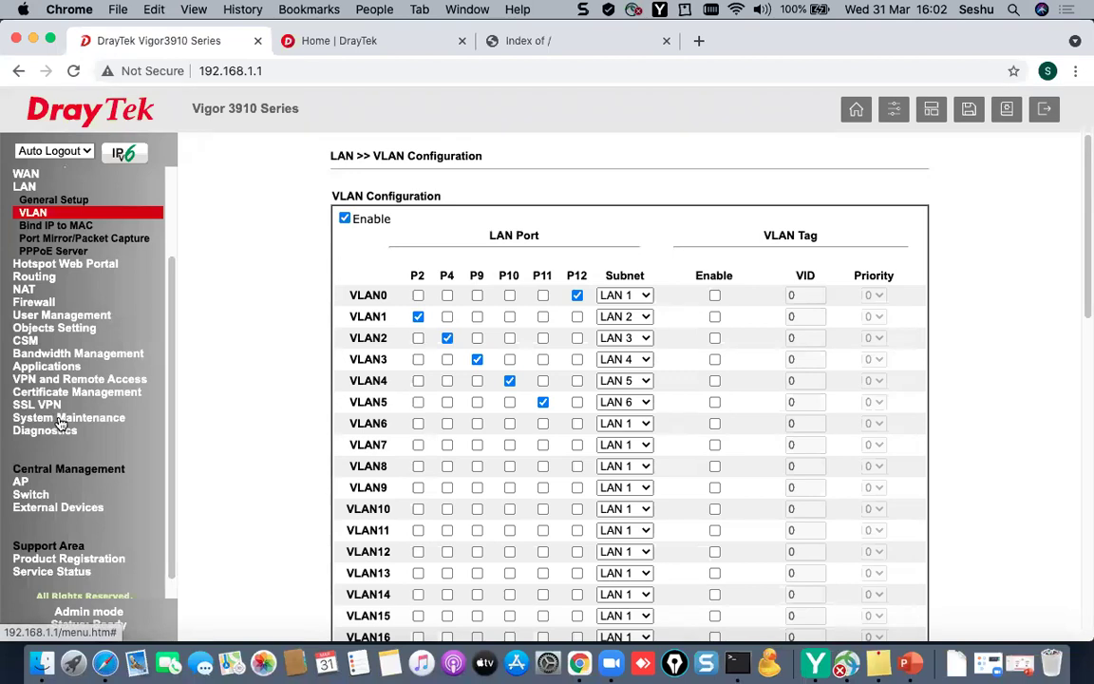
{"action": "left_click", "coordinate": [62, 425]}
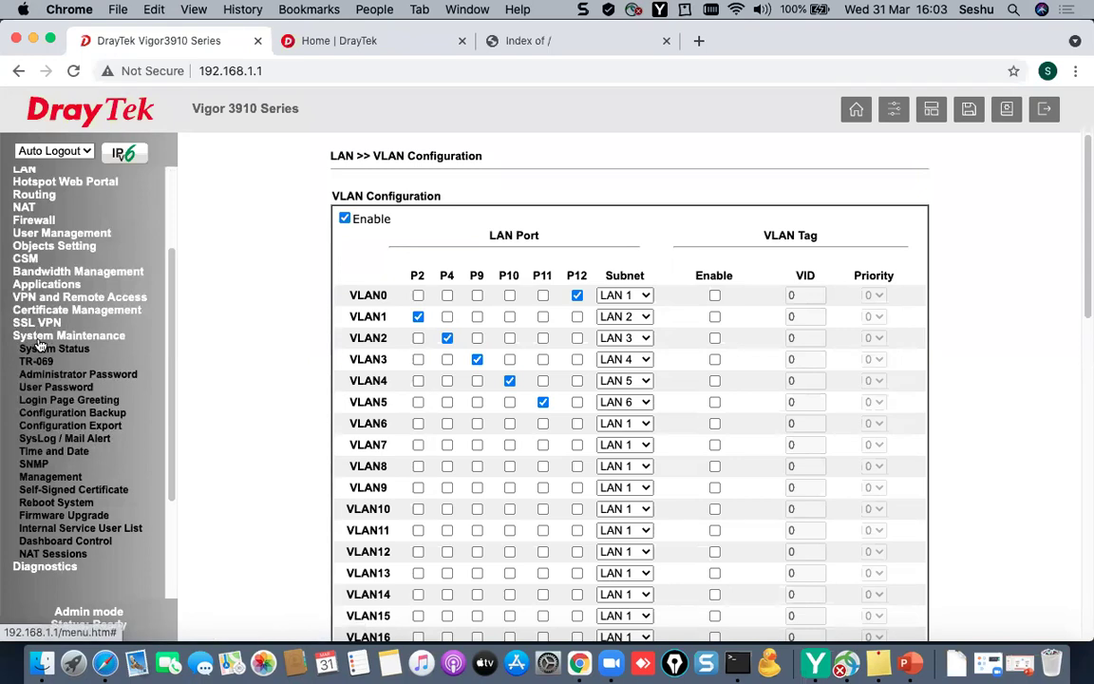
- Reboot the router using the factory default configuration and return to the ping window
{"action": "left_click", "coordinate": [82, 503]}
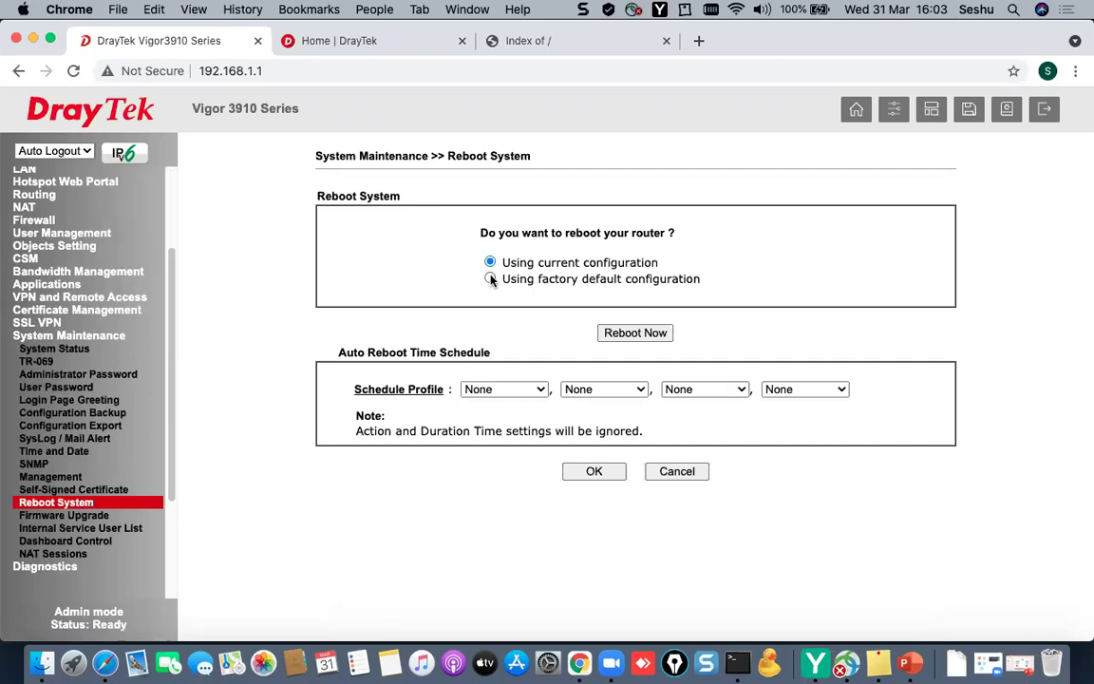
{"action": "left_click", "coordinate": [491, 279]}
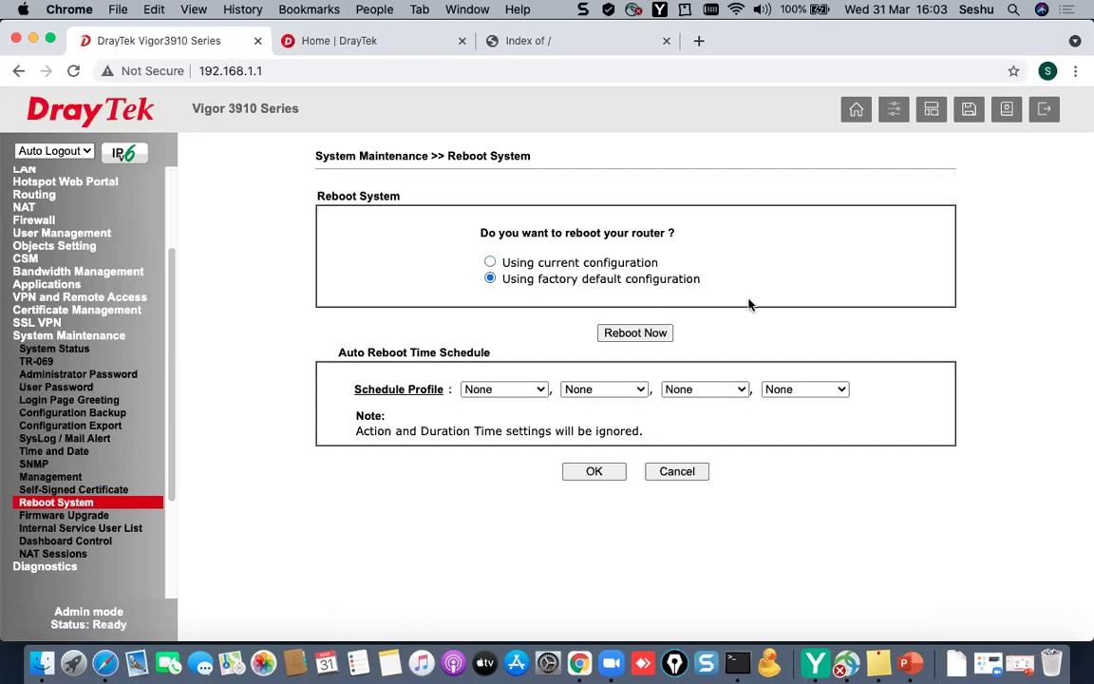
{"action": "left_click", "coordinate": [635, 333]}
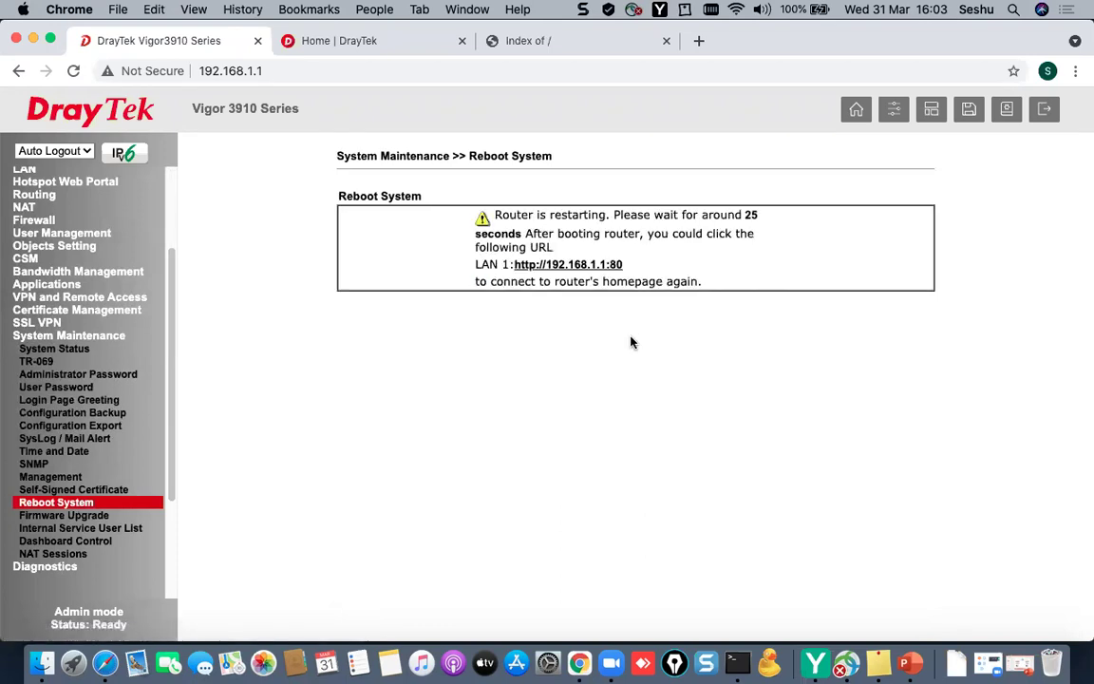
{"action": "left_click", "coordinate": [737, 662]}
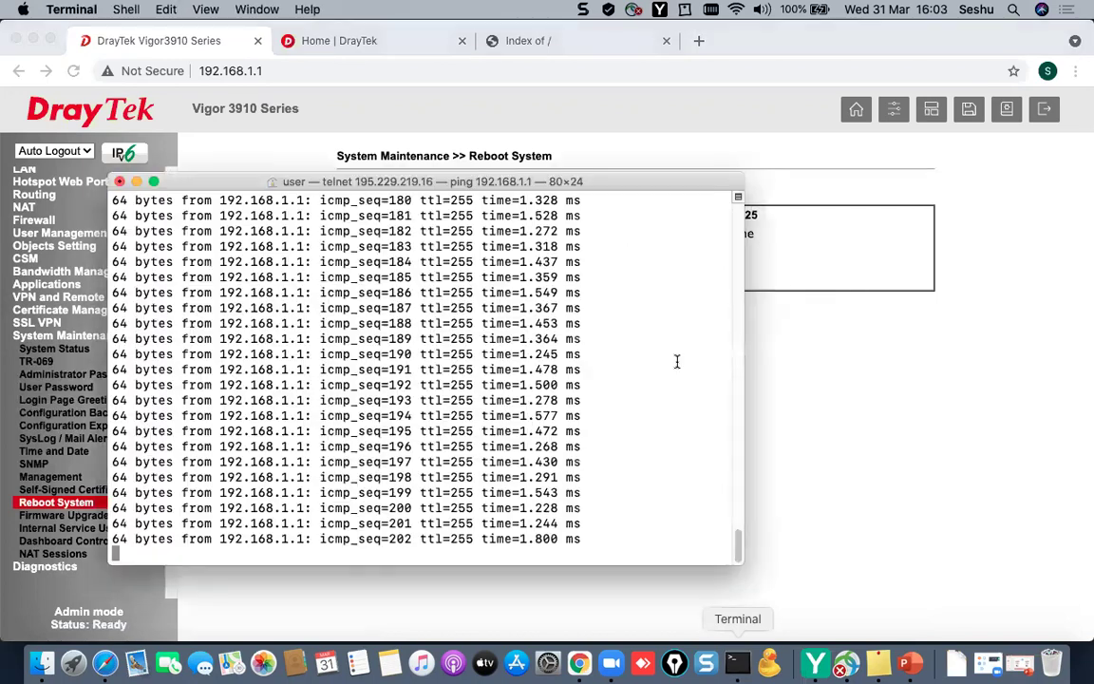
- Shrink the Terminal window, watch pings to 192.168.1.1 resume, then return to the browser
{"action": "left_click_drag", "start_coordinate": [522, 180], "coordinate": [695, 289]}
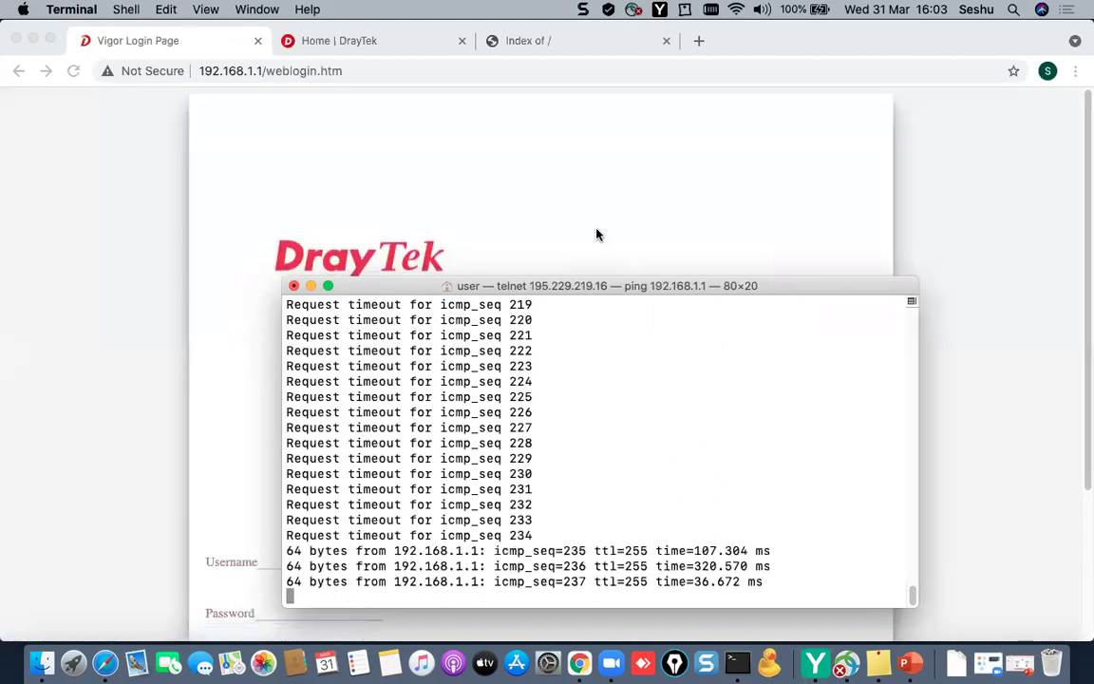
{"action": "left_click", "coordinate": [595, 235]}
- Reload the router login page, sign in with the default admin credentials, and dismiss the password alert
{"action": "left_click", "coordinate": [297, 76]}
{"action": "key", "text": "Return"}
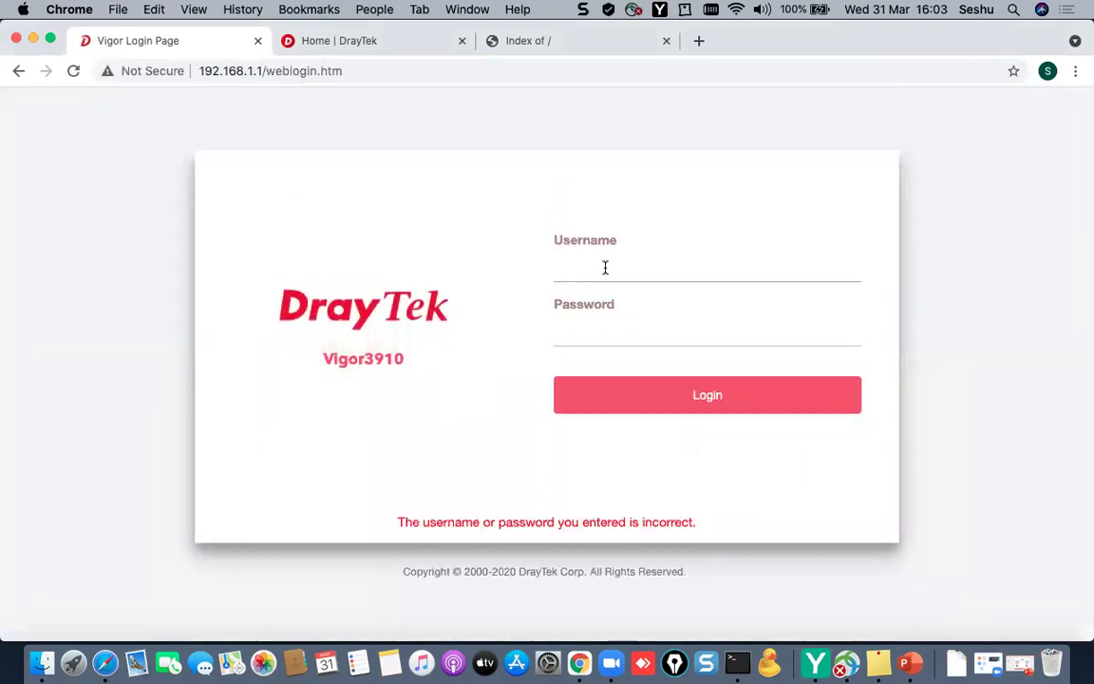
{"action": "left_click", "coordinate": [602, 271]}
{"action": "type", "text": "admin"}
{"action": "key", "text": "Tab"}
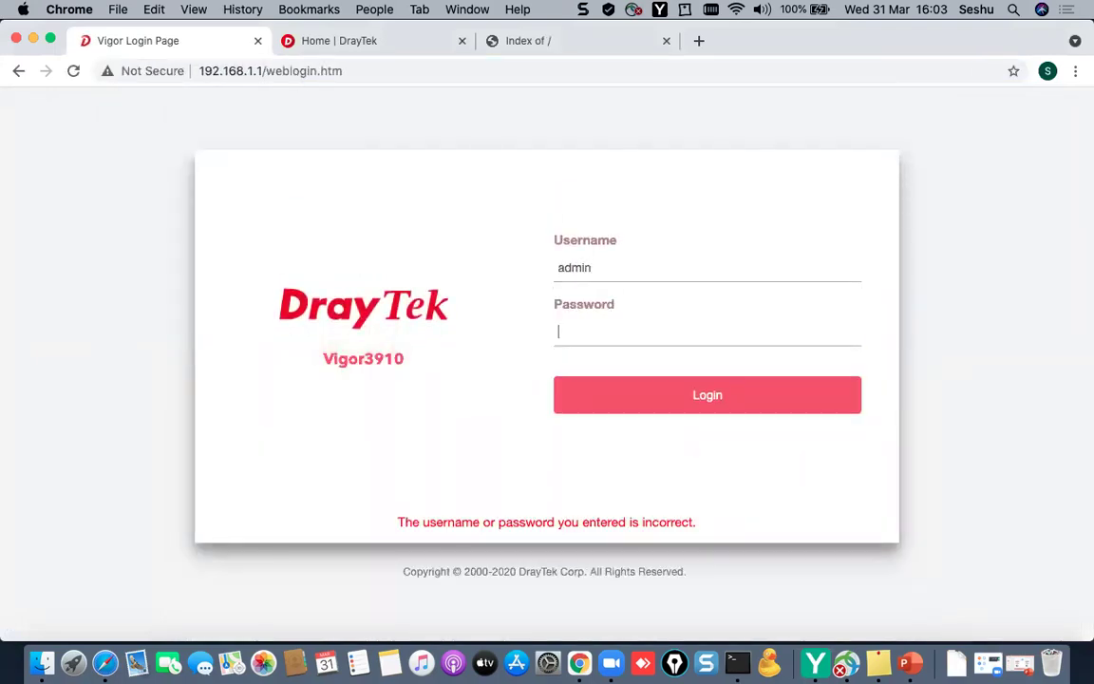
{"action": "type", "text": "admin"}
{"action": "key", "text": "Return"}
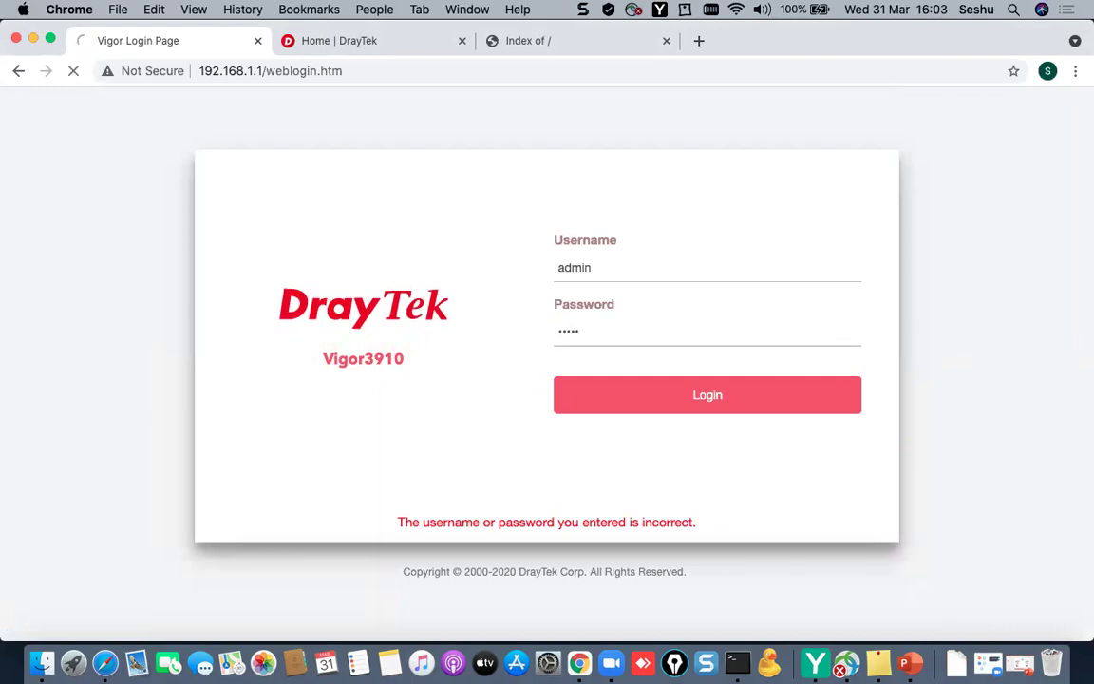
{"action": "left_click", "coordinate": [637, 400]}
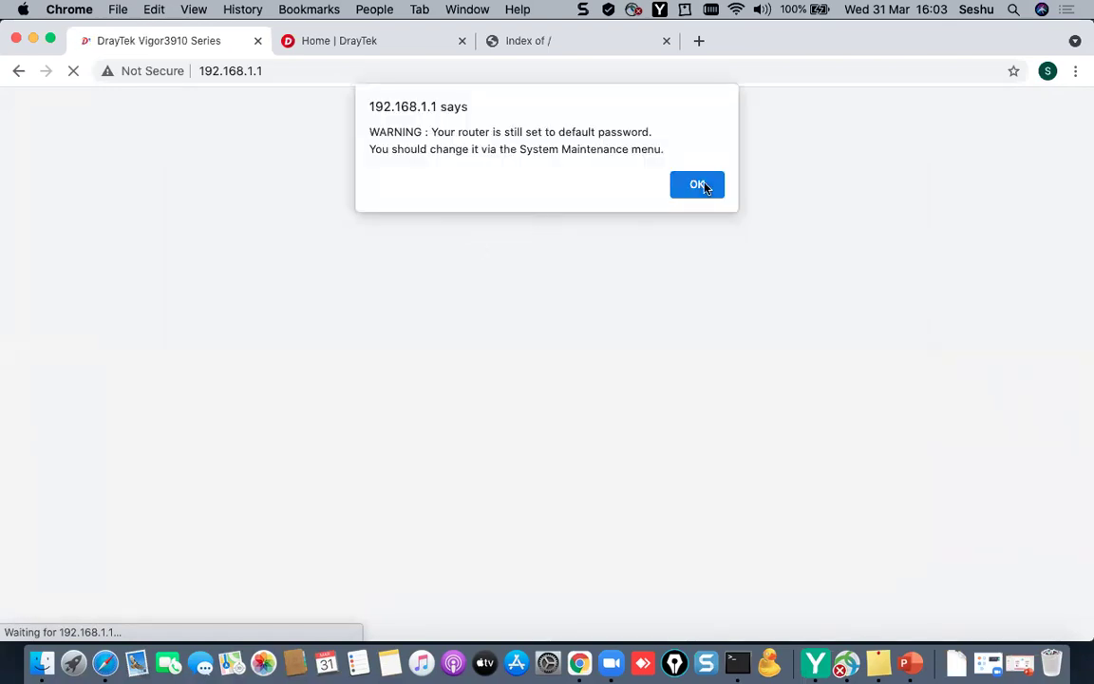
{"action": "left_click", "coordinate": [697, 185]}
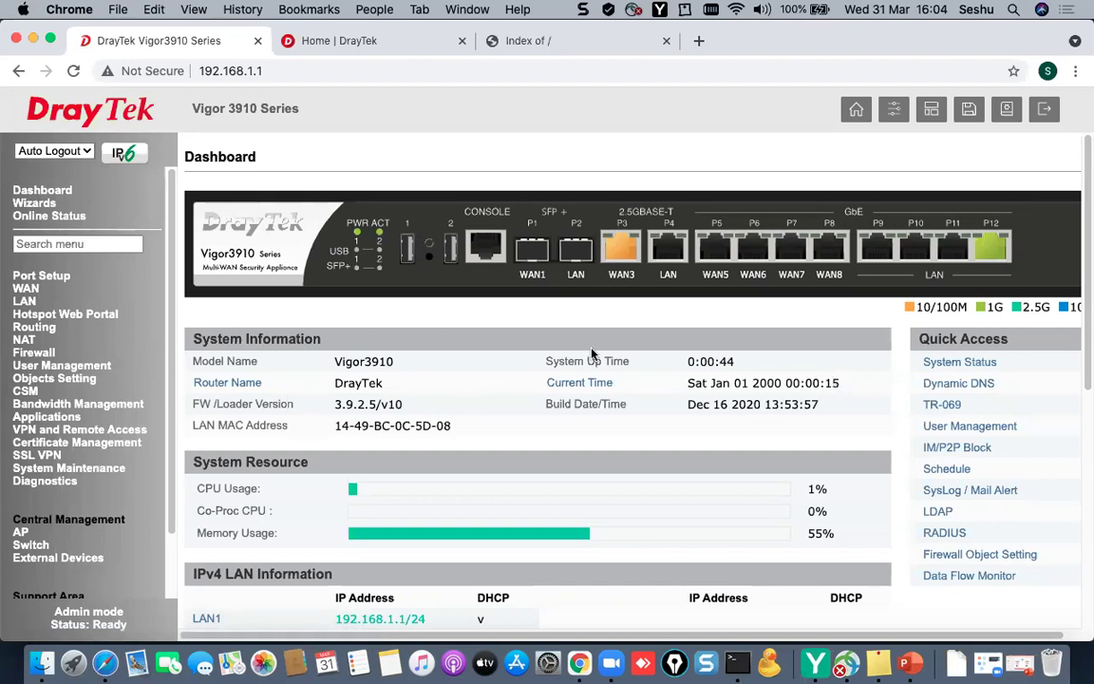
- Check the routing table after the reset and set Auto Logout to Off
{"action": "left_click", "coordinate": [48, 480]}
{"action": "left_click", "coordinate": [60, 507]}
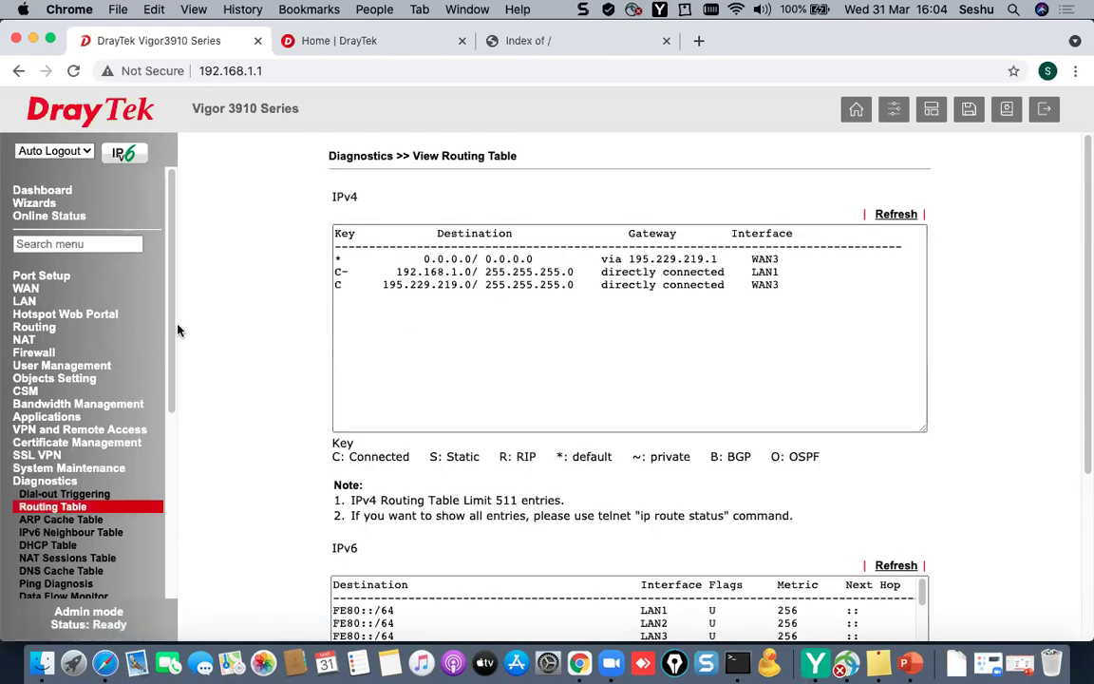
{"action": "scroll", "coordinate": [171, 370], "scroll_direction": "down", "scroll_amount": 1}
{"action": "scroll", "coordinate": [170, 370], "scroll_direction": "down", "scroll_amount": 5}
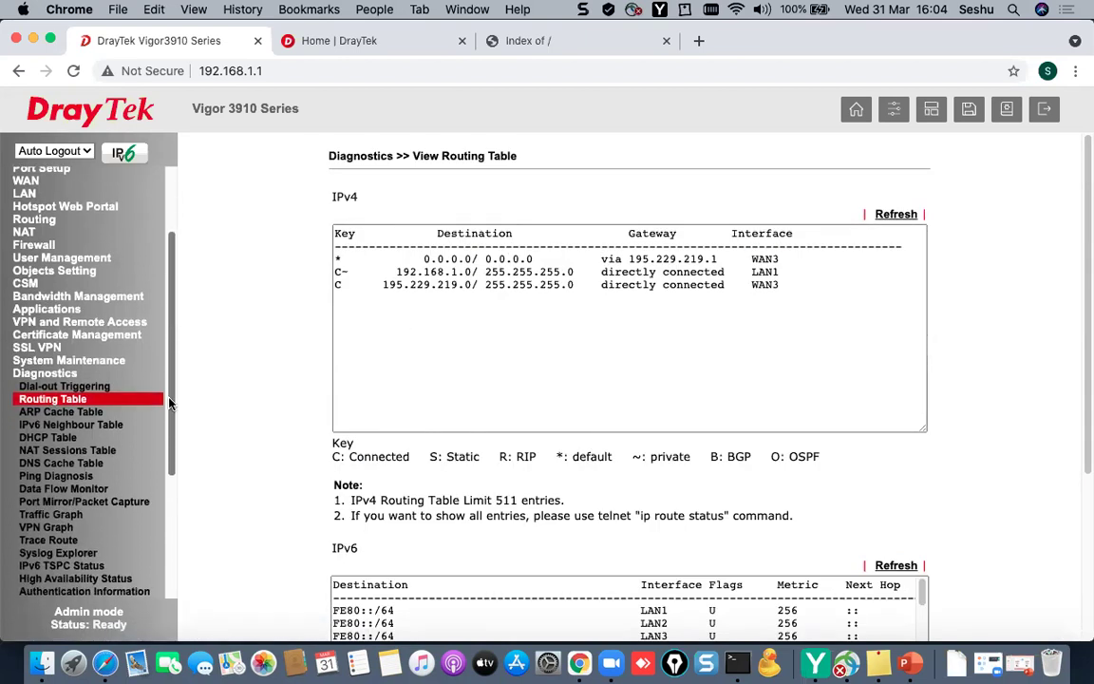
{"action": "scroll", "coordinate": [67, 285], "scroll_direction": "up", "scroll_amount": 5}
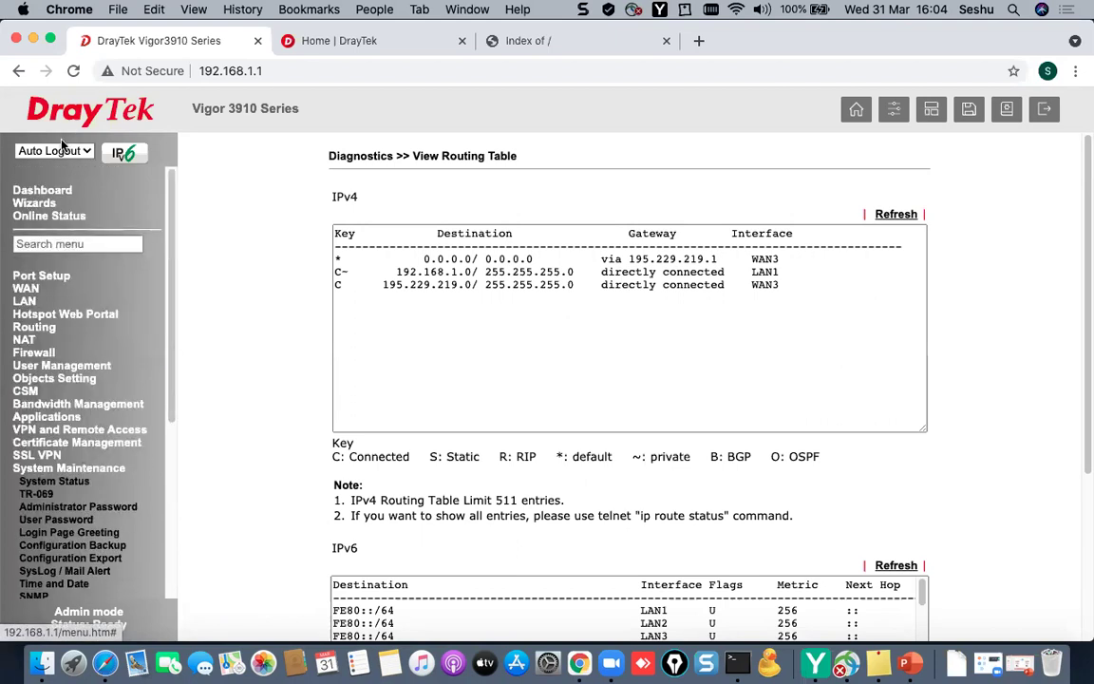
{"action": "left_click", "coordinate": [54, 150]}
{"action": "left_click", "coordinate": [47, 169]}
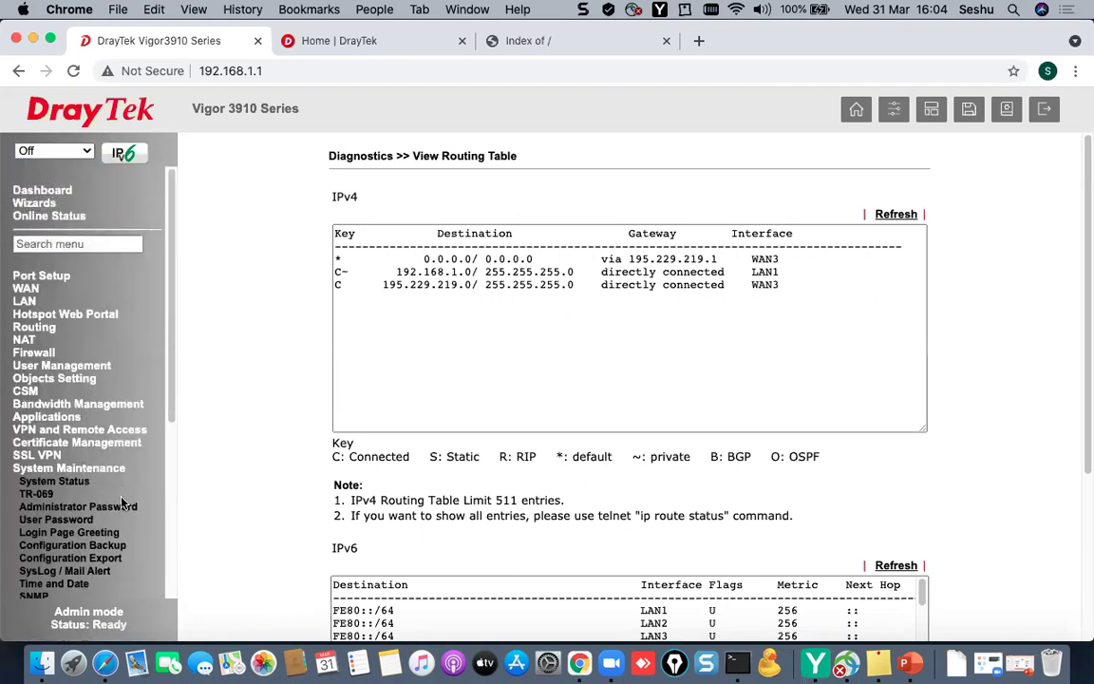
- Set Time and Date to the GMT+04:00 Abu Dhabi, Muscat time zone and save
{"action": "scroll", "coordinate": [109, 446], "scroll_direction": "down", "scroll_amount": 4}
{"action": "left_click", "coordinate": [53, 476]}
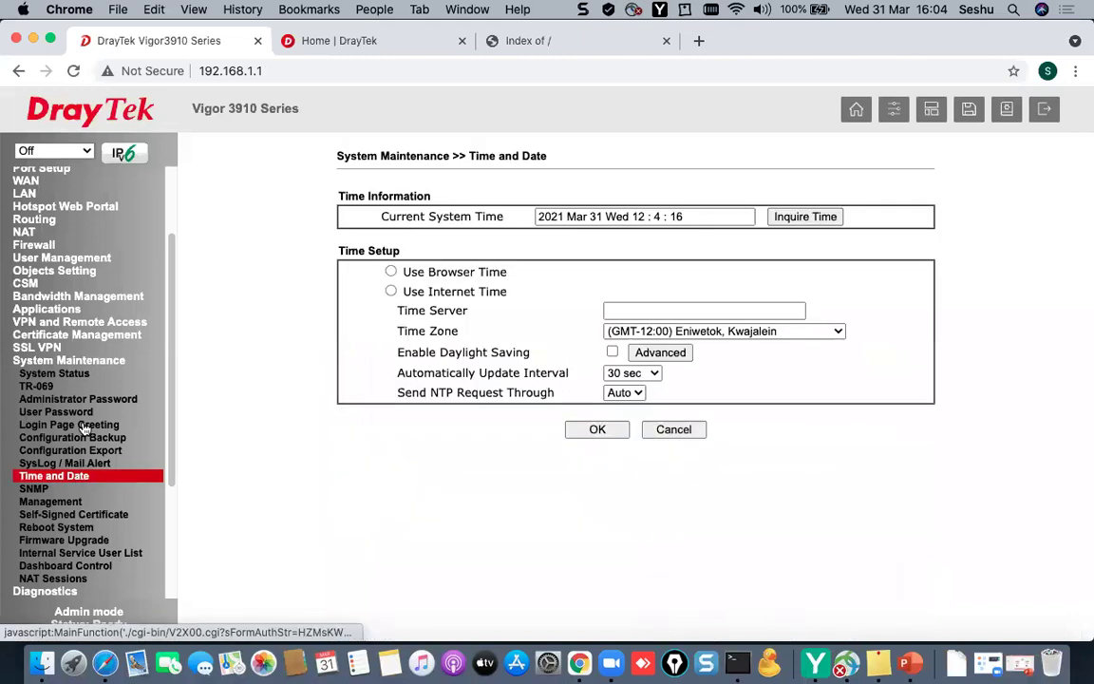
{"action": "left_click", "coordinate": [627, 350]}
{"action": "scroll", "coordinate": [641, 423], "scroll_direction": "down", "scroll_amount": 6}
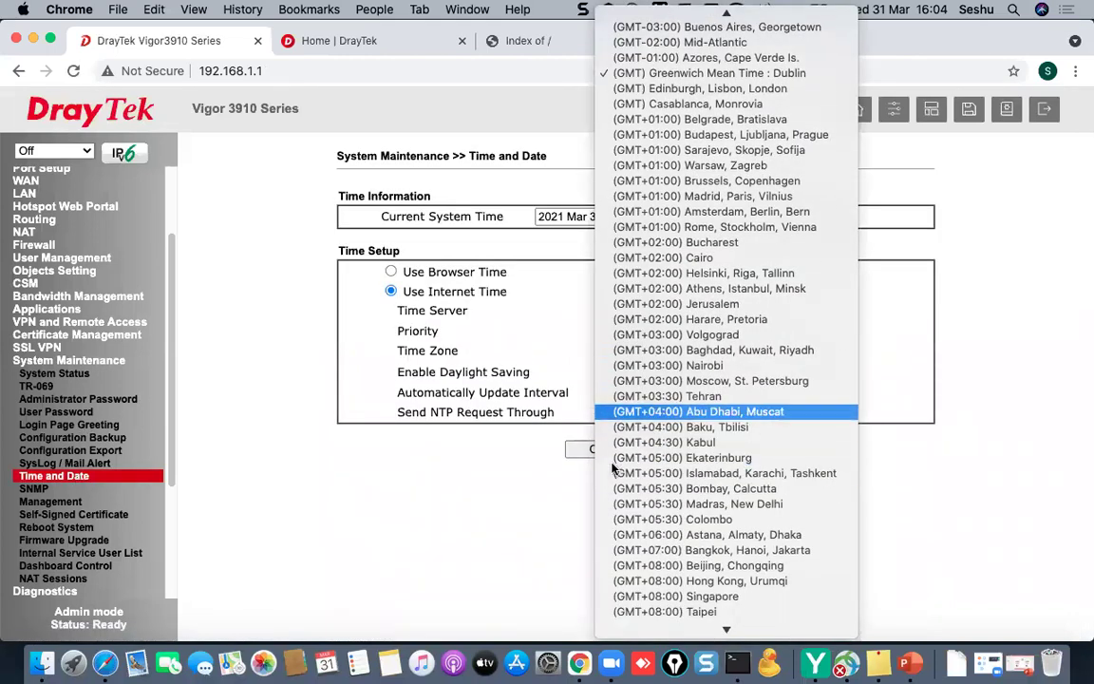
{"action": "left_click", "coordinate": [703, 412]}
{"action": "left_click", "coordinate": [589, 451]}
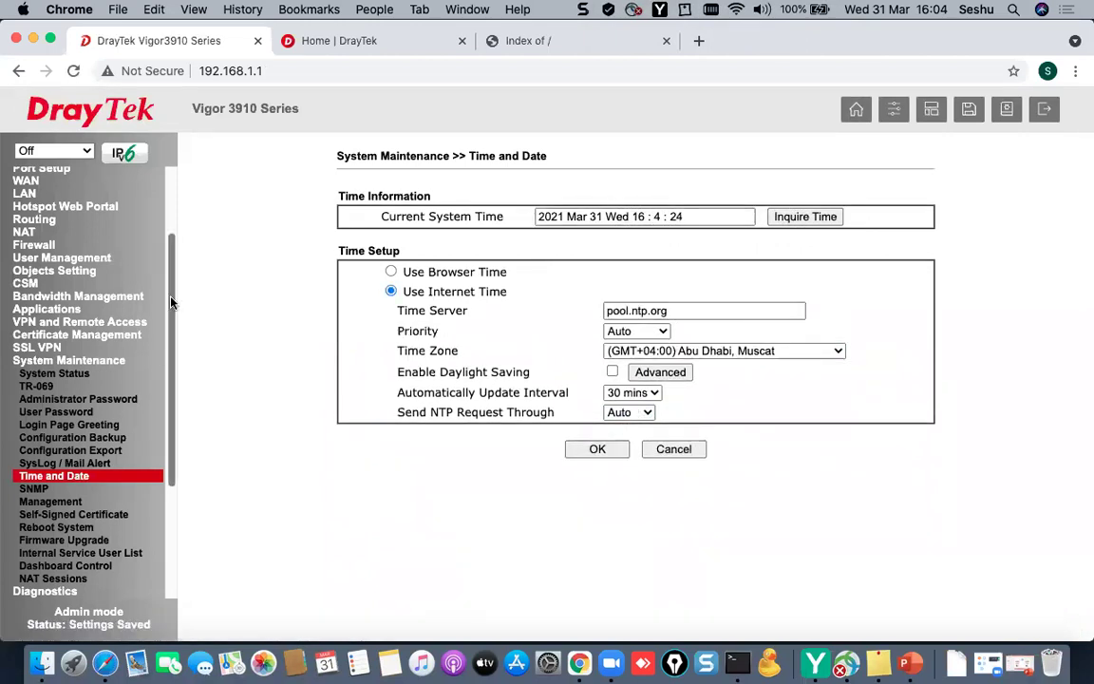
{"action": "scroll", "coordinate": [152, 266], "scroll_direction": "up", "scroll_amount": 3}
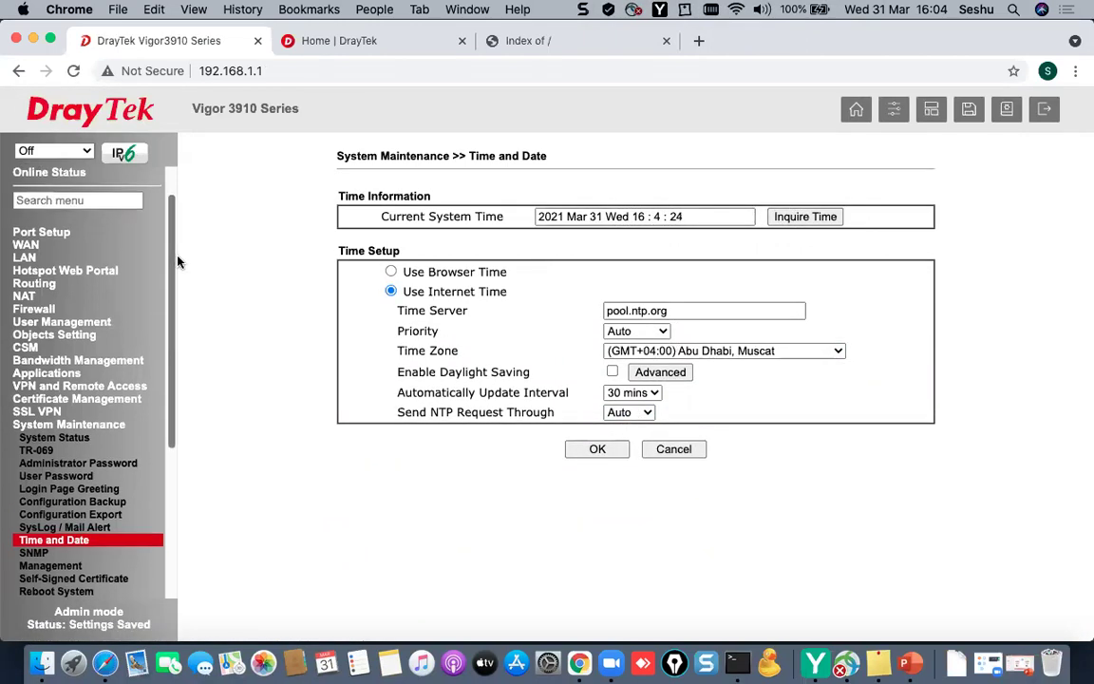
{"action": "left_click", "coordinate": [25, 266]}
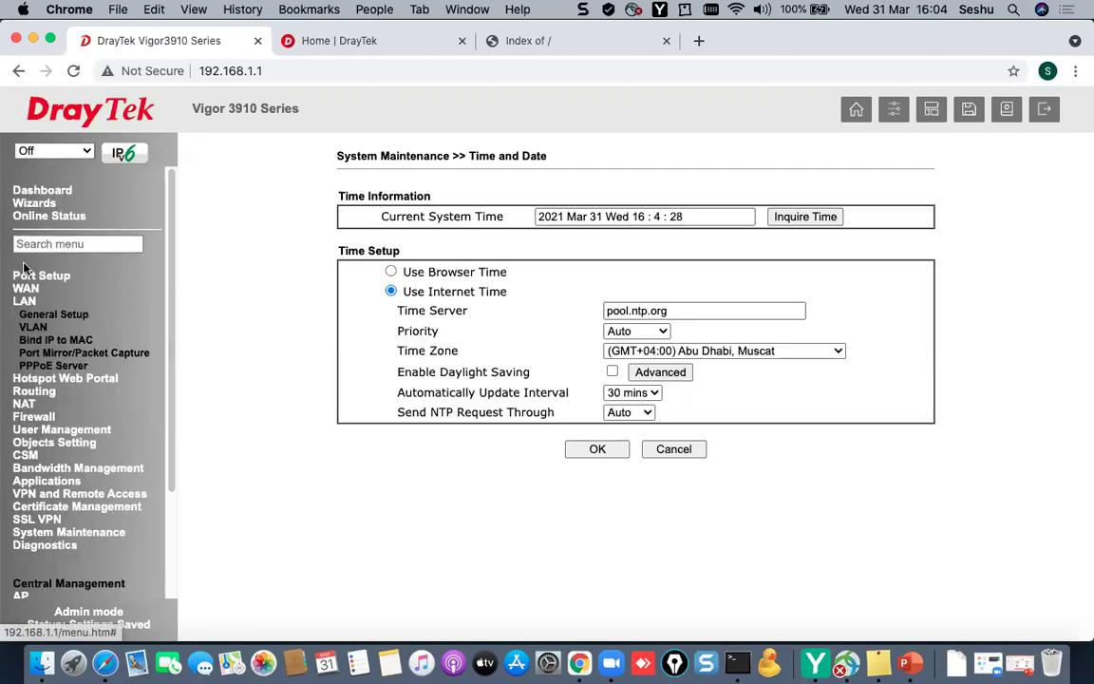
- Enable VLAN configuration and map VLAN1 to subnet LAN 2
{"action": "left_click", "coordinate": [34, 326]}
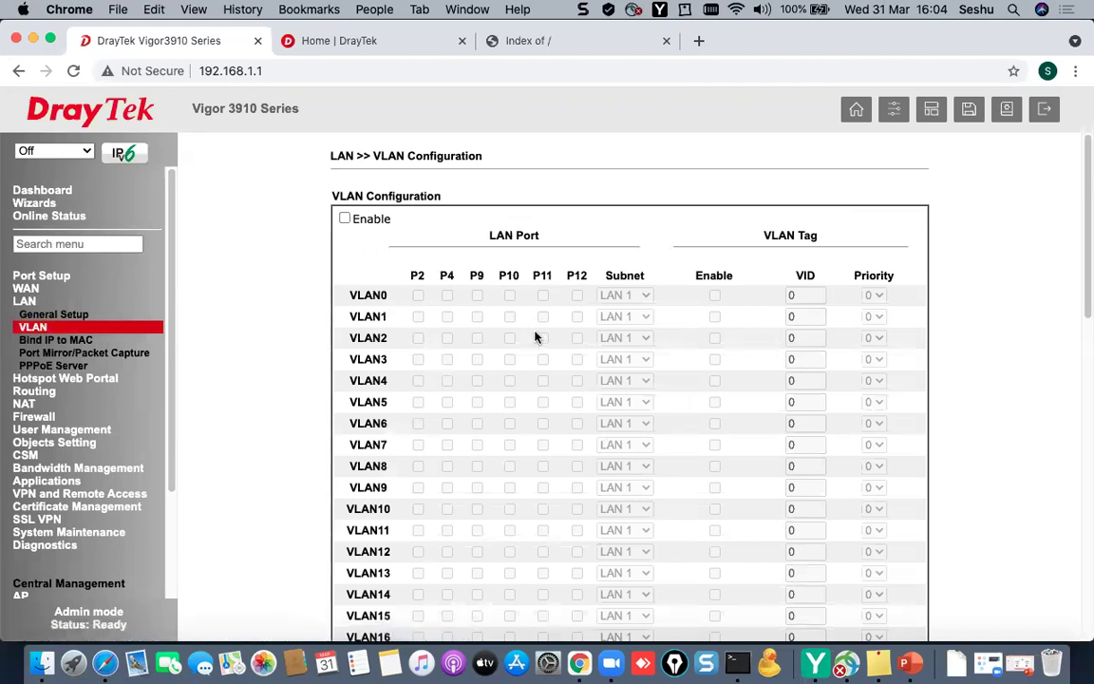
{"action": "left_click", "coordinate": [345, 219]}
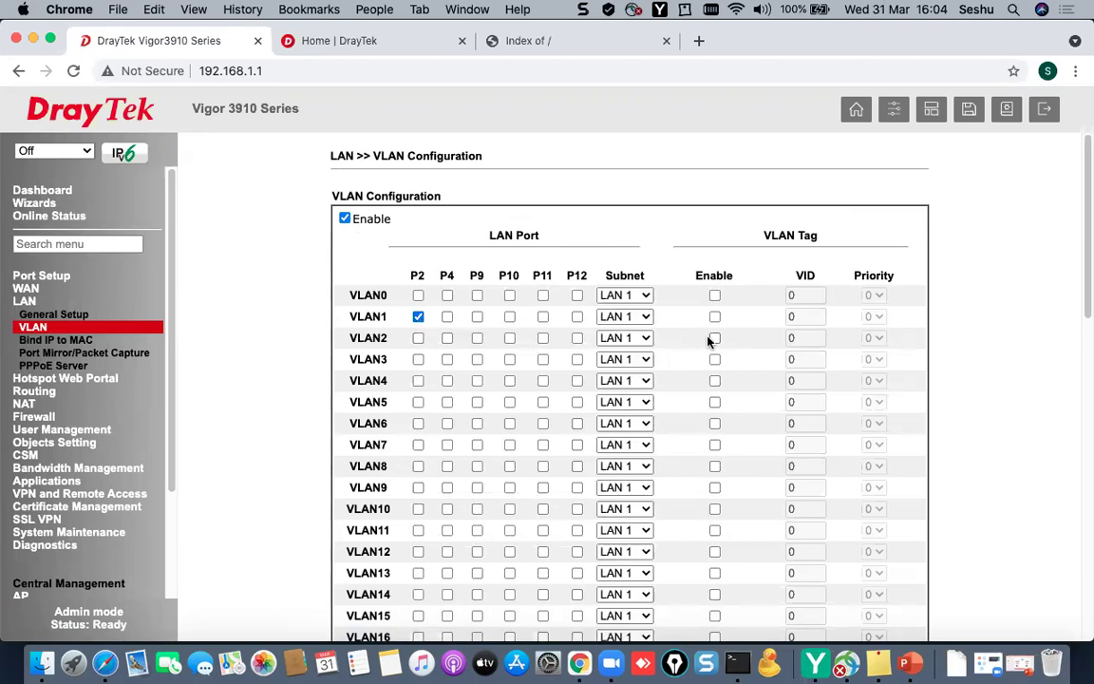
{"action": "left_click", "coordinate": [647, 318]}
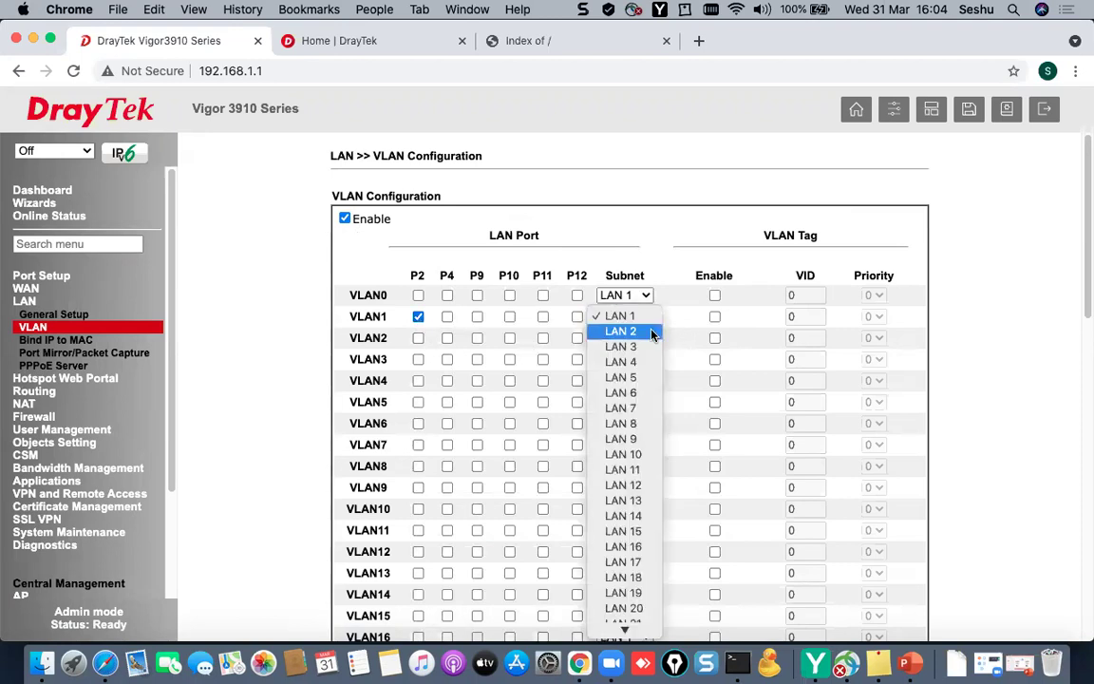
{"action": "left_click", "coordinate": [652, 332]}
- Enable tagging on VLAN1 with VID 10, then bring up the PowerPoint network diagram
{"action": "left_click", "coordinate": [714, 317]}
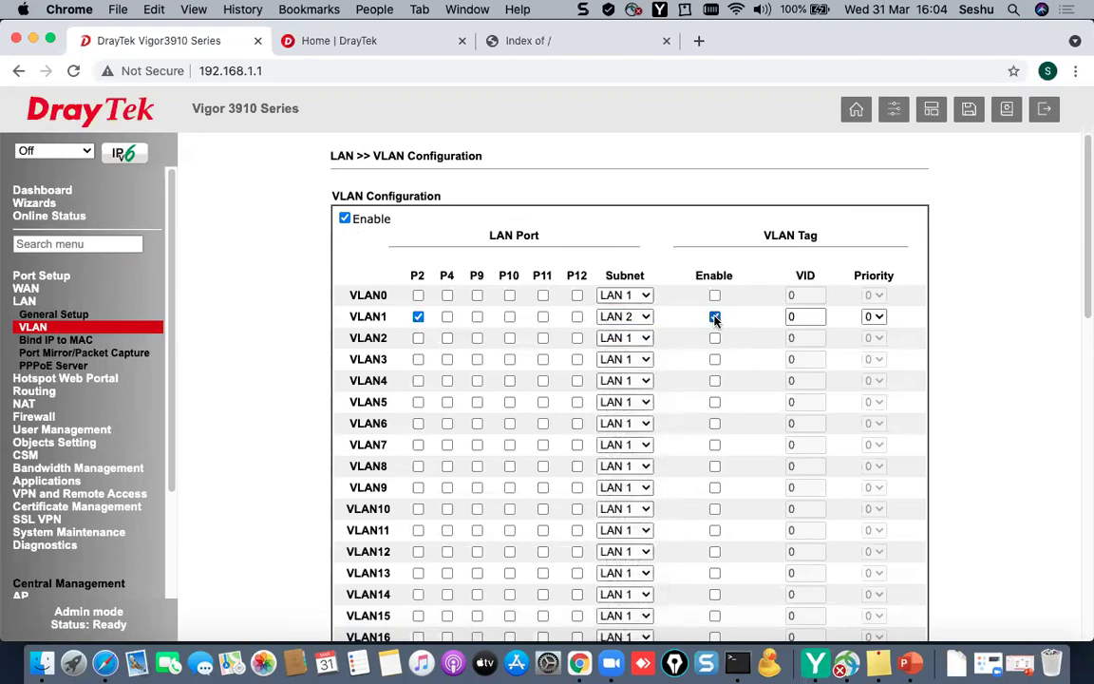
{"action": "left_click", "coordinate": [812, 316]}
{"action": "key", "text": "BackSpace"}
{"action": "type", "text": "10"}
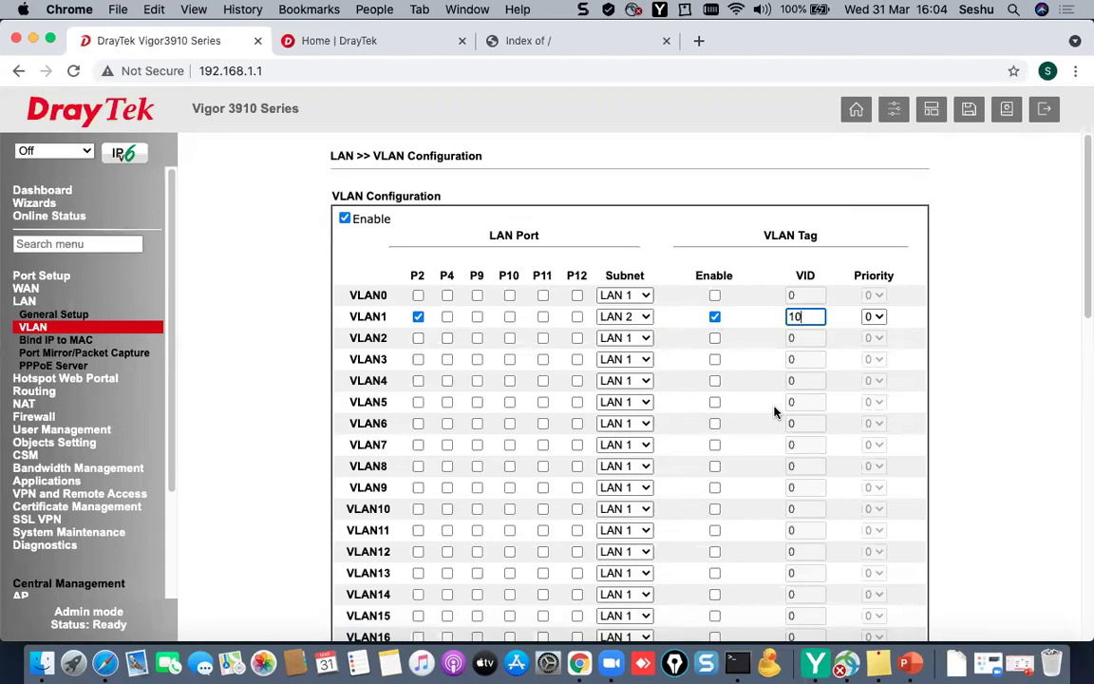
{"action": "left_click", "coordinate": [909, 661]}
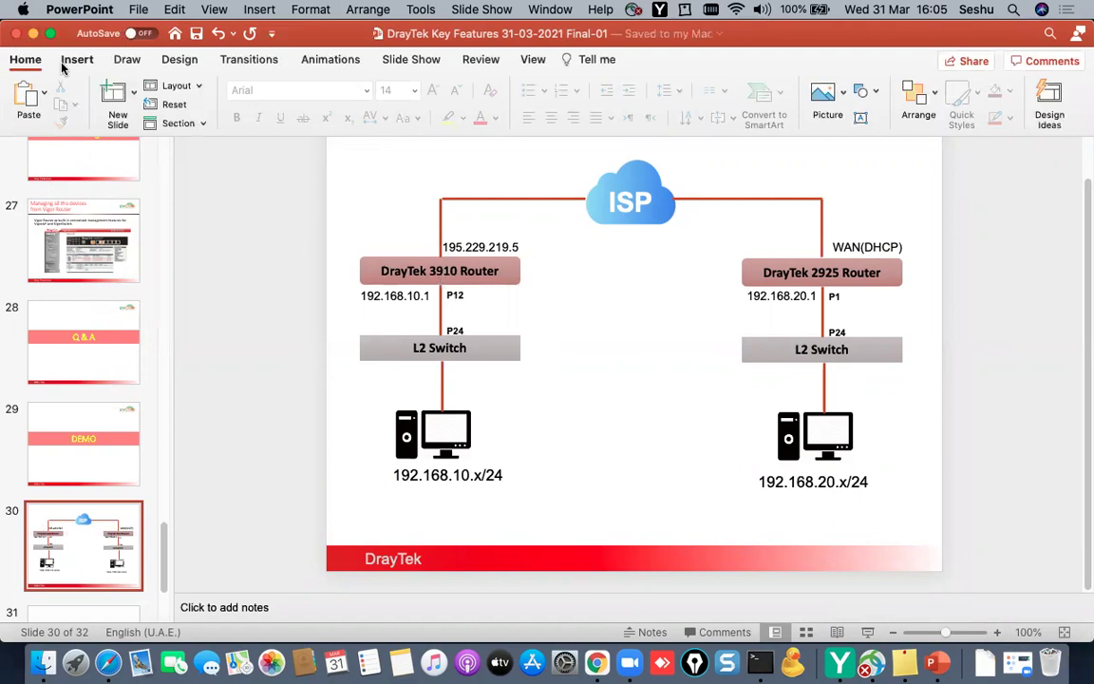
- Minimise PowerPoint to return to the router's VLAN configuration page
{"action": "left_click", "coordinate": [33, 33]}
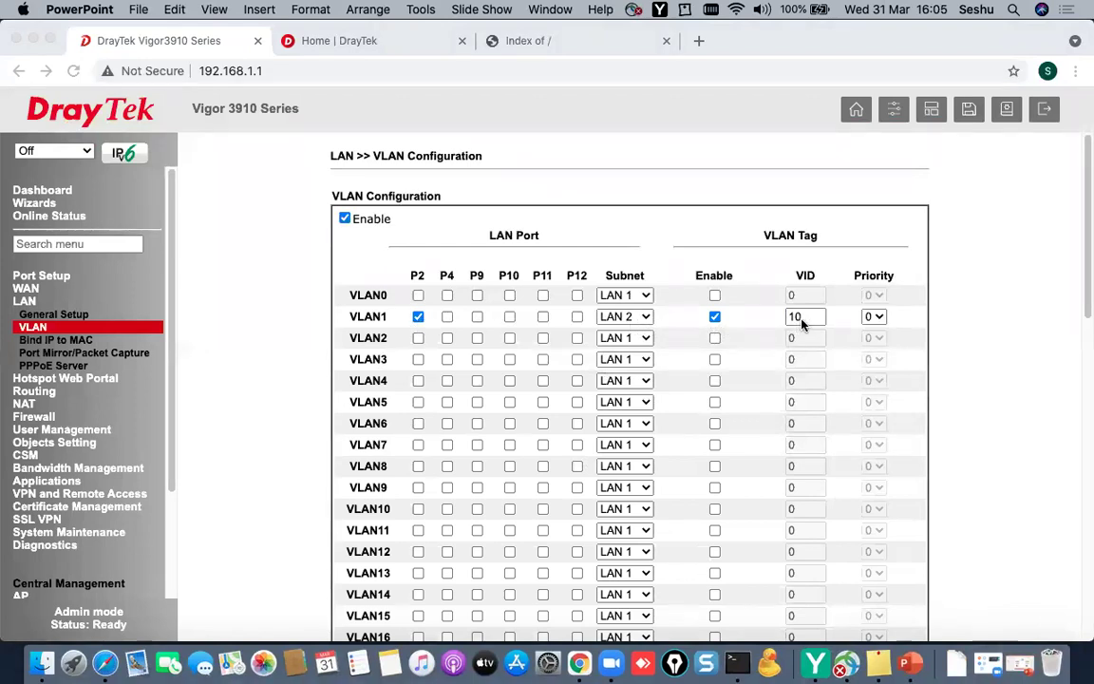
- Set VLAN2 to subnet LAN 3 with tagging enabled and VID 20
{"action": "left_click", "coordinate": [376, 311]}
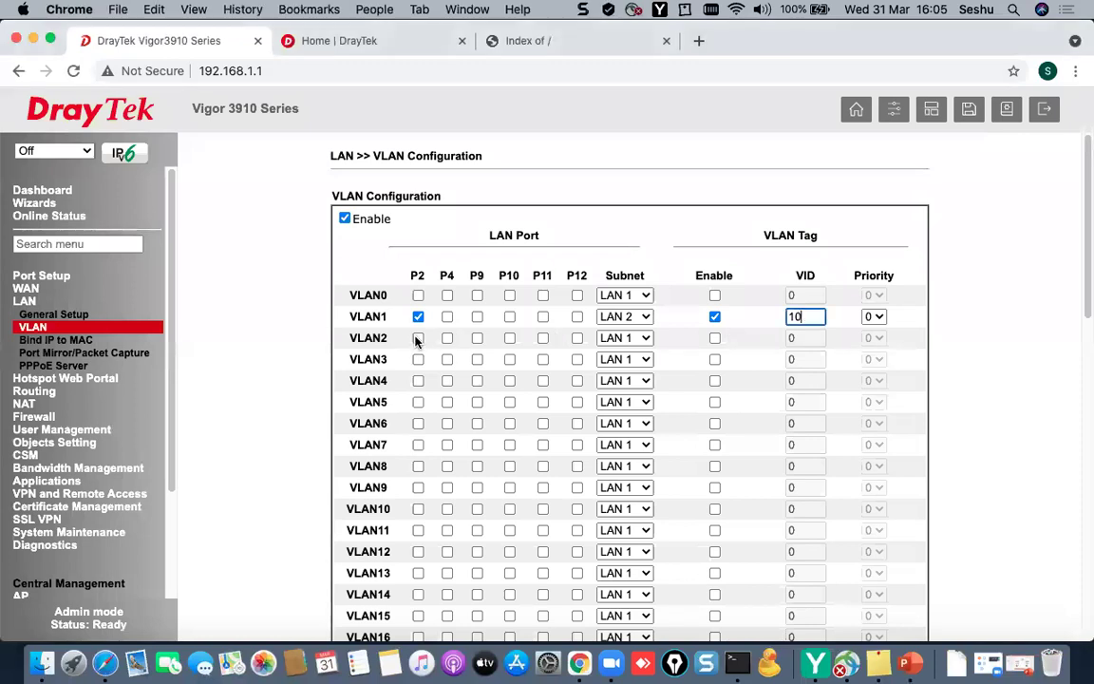
{"action": "left_click", "coordinate": [624, 338]}
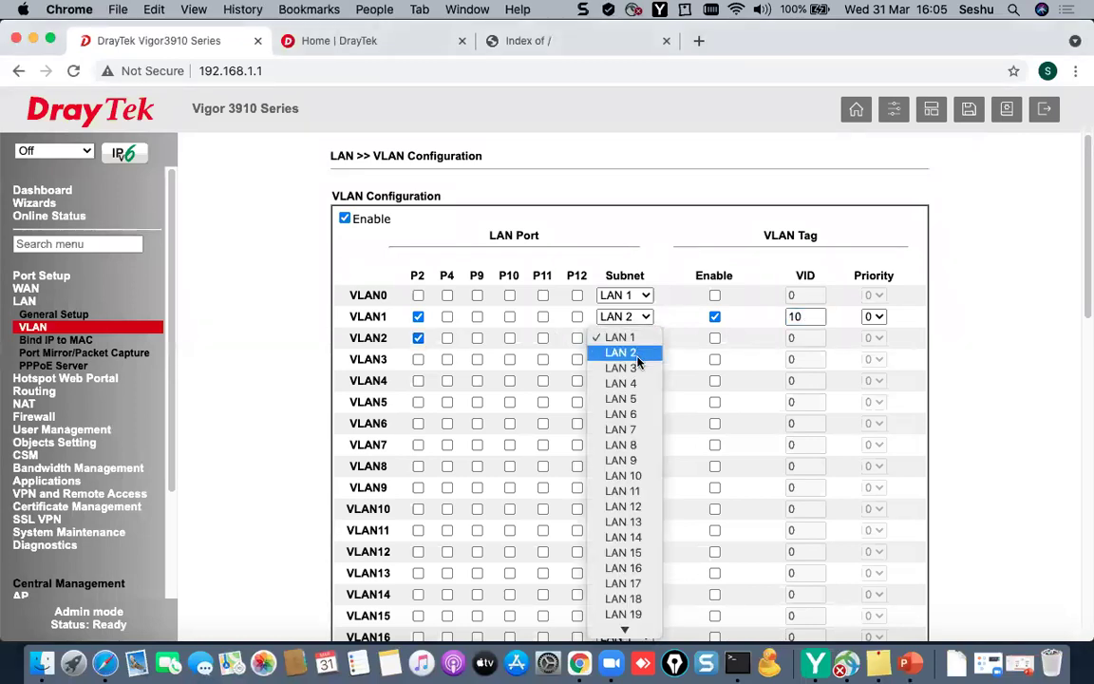
{"action": "key", "text": "Escape"}
{"action": "left_click", "coordinate": [714, 338]}
{"action": "left_click", "coordinate": [805, 338]}
{"action": "key", "text": "BackSpace"}
{"action": "type", "text": "20"}
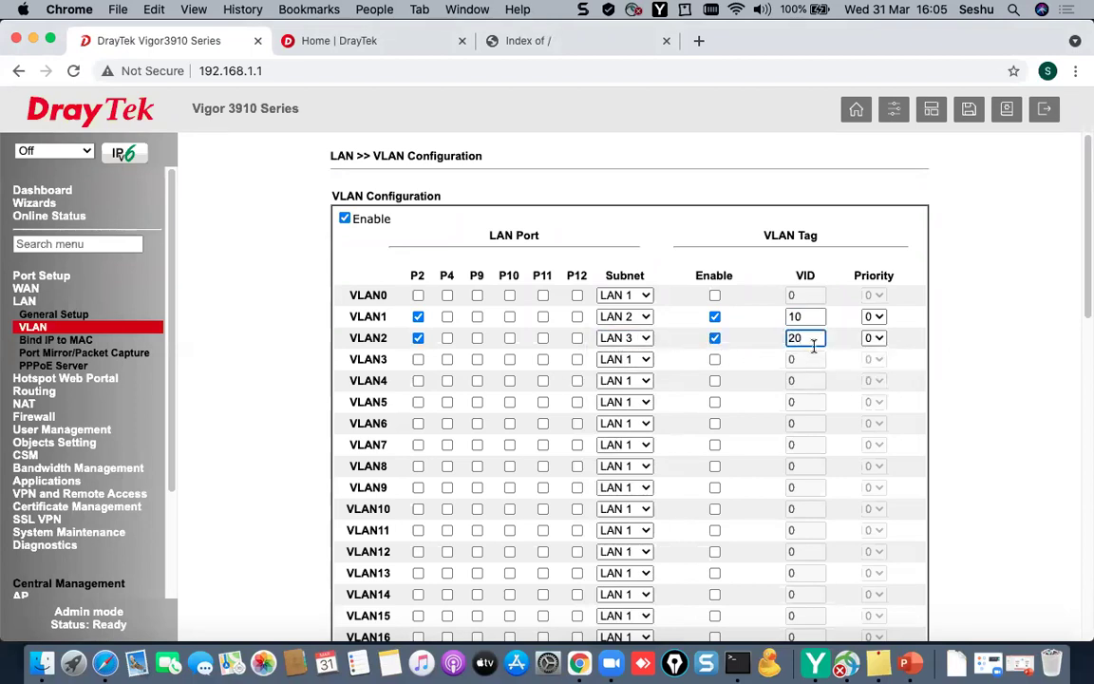
- Add P2 to VLAN3, map it to LAN 4 with tagged VID 30, and save
{"action": "left_click", "coordinate": [417, 359]}
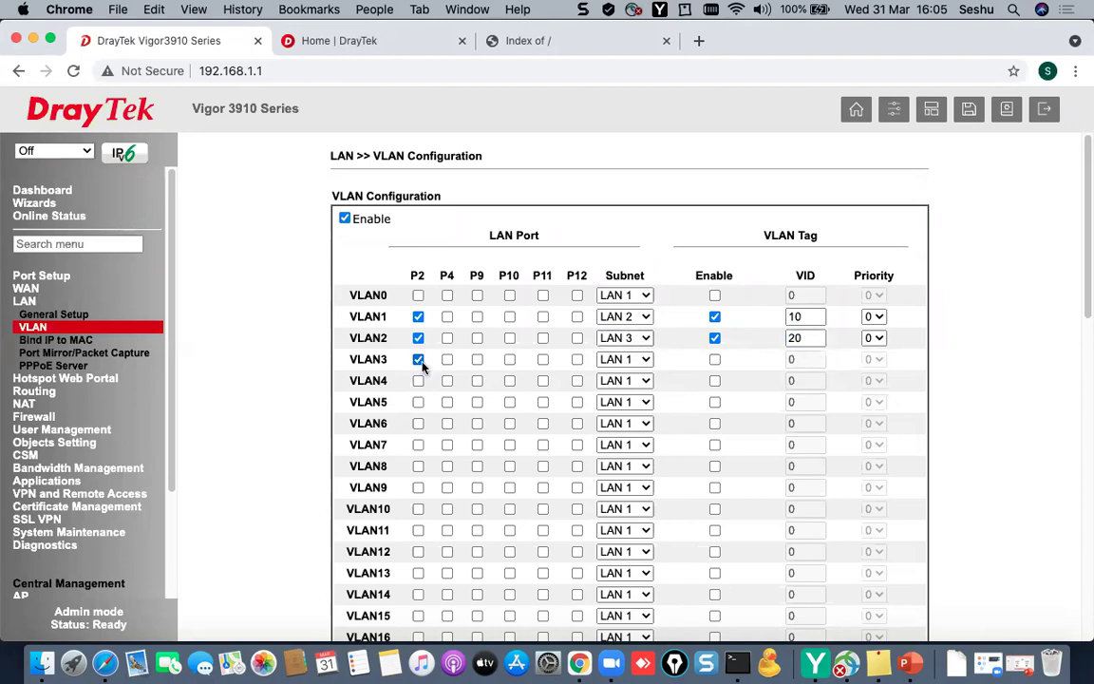
{"action": "left_click", "coordinate": [648, 360]}
{"action": "left_click", "coordinate": [623, 405]}
{"action": "left_click", "coordinate": [713, 359]}
{"action": "left_click", "coordinate": [805, 358]}
{"action": "type", "text": "30"}
{"action": "left_click", "coordinate": [908, 354]}
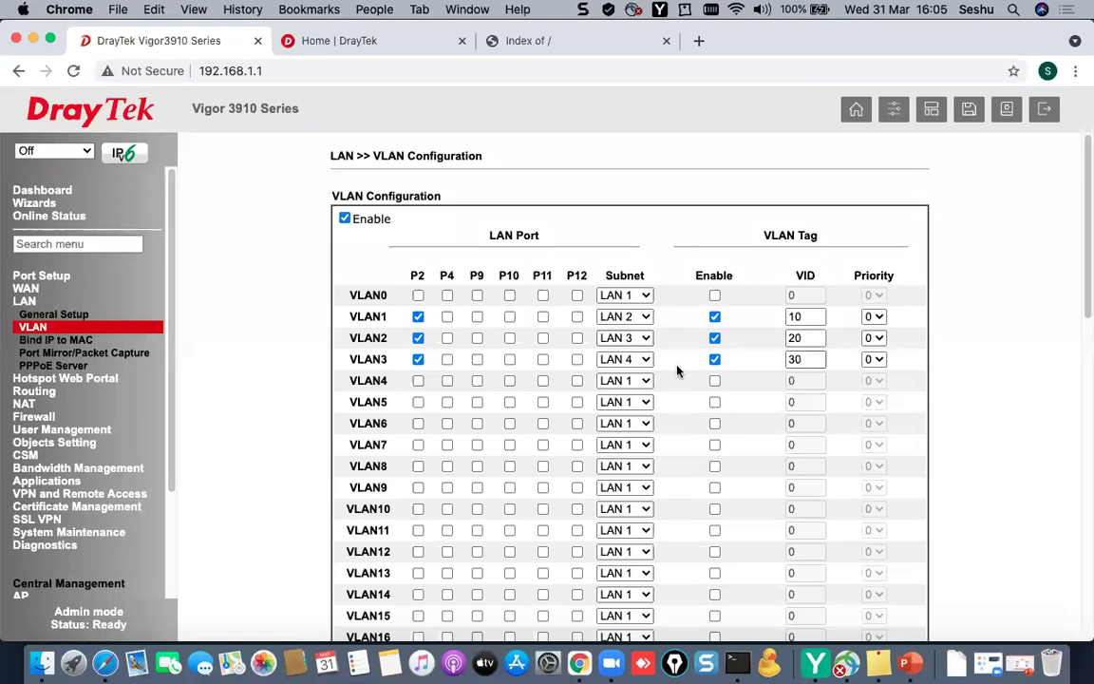
{"action": "scroll", "coordinate": [703, 504], "scroll_direction": "down", "scroll_amount": 10}
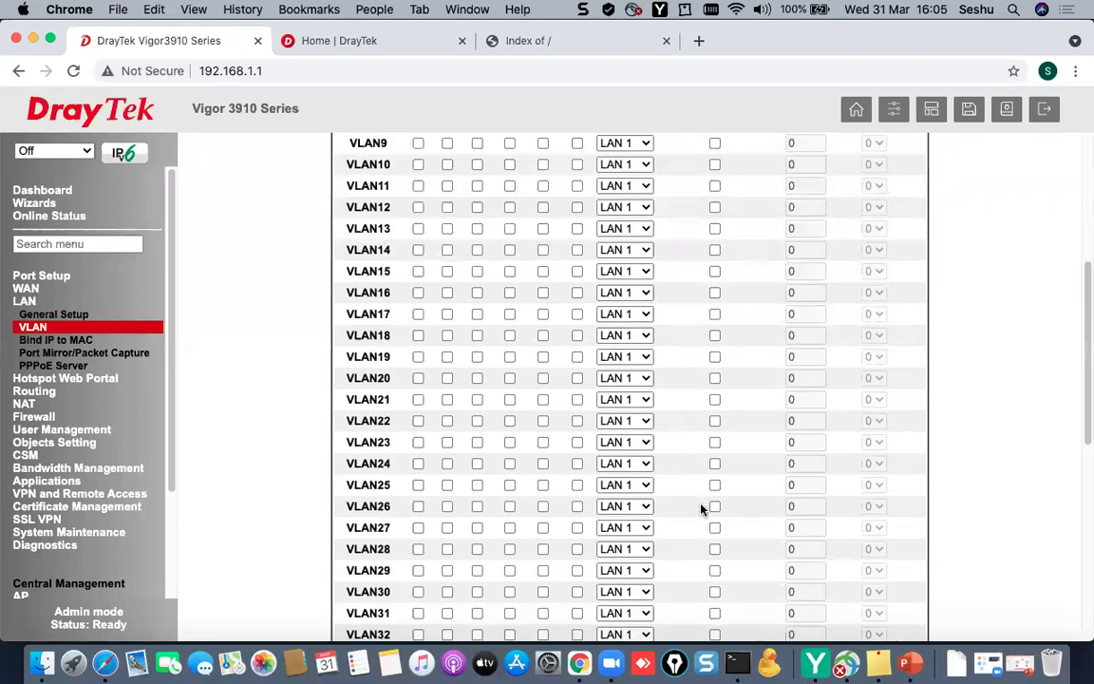
{"action": "left_click", "coordinate": [552, 610]}
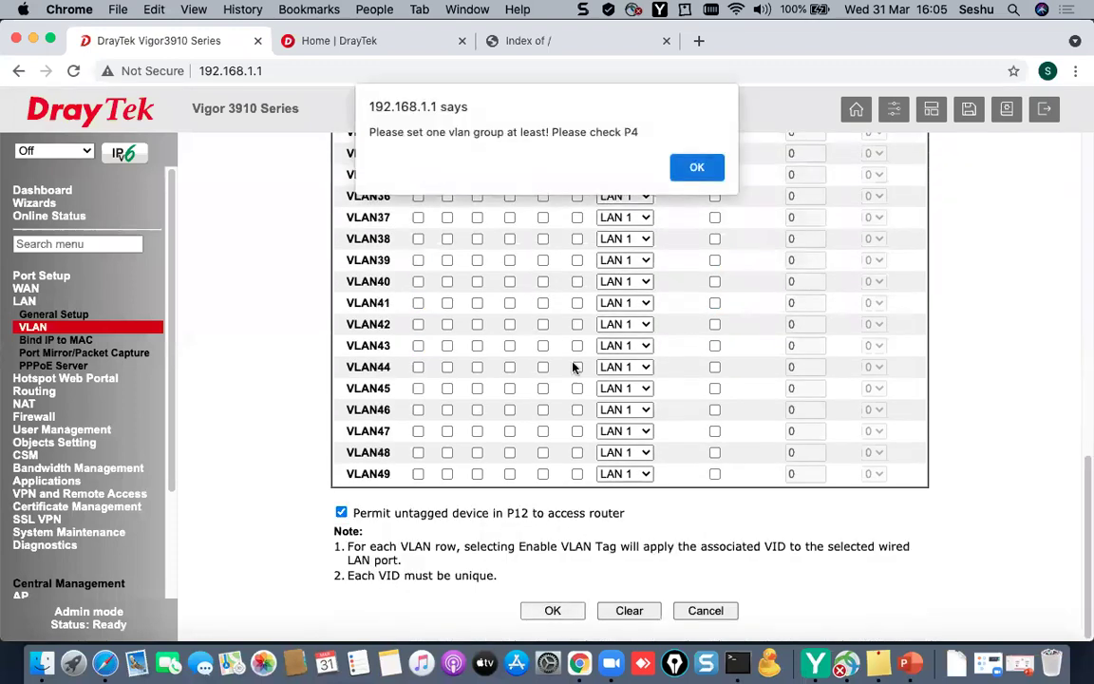
- After the P4 warning, add ports P9, P10, P11 and P12 to VLAN0 and save
{"action": "left_click", "coordinate": [678, 167]}
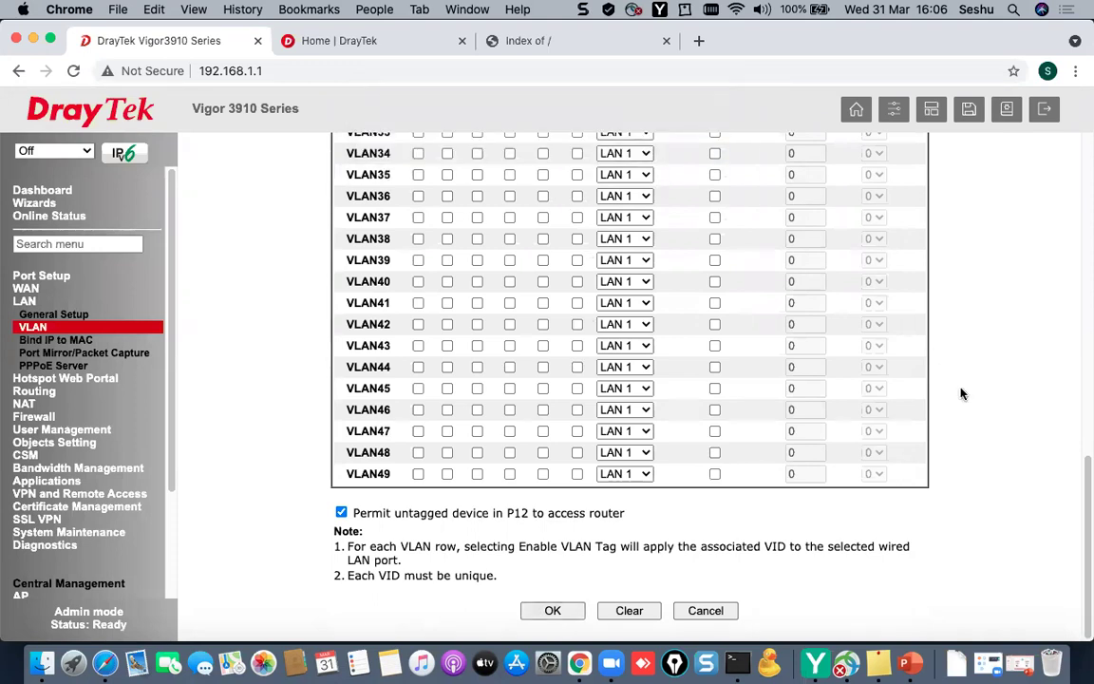
{"action": "scroll", "coordinate": [960, 393], "scroll_direction": "up", "scroll_amount": 10}
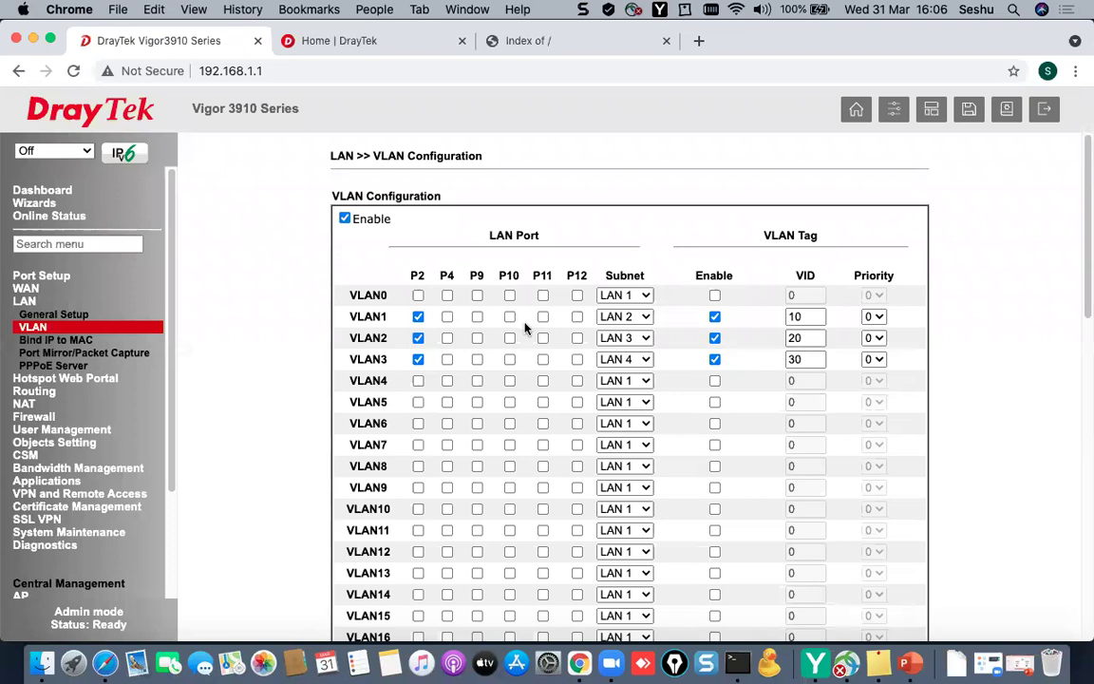
{"action": "left_click", "coordinate": [478, 295]}
{"action": "left_click", "coordinate": [509, 295]}
{"action": "left_click", "coordinate": [542, 295]}
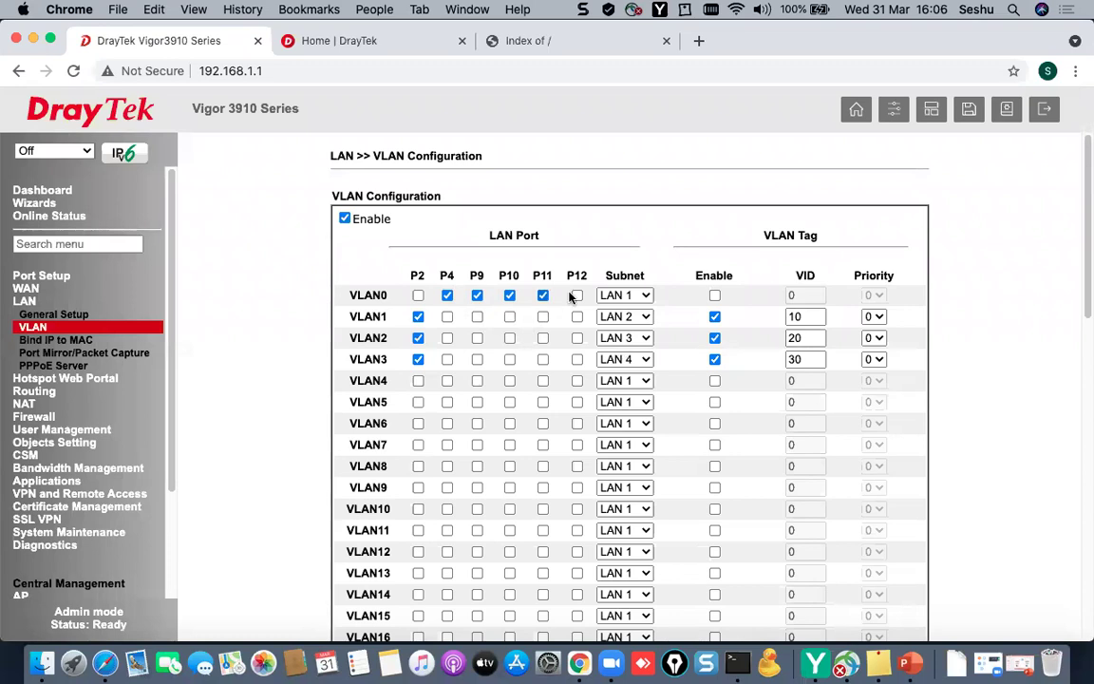
{"action": "left_click", "coordinate": [576, 296]}
{"action": "scroll", "coordinate": [576, 469], "scroll_direction": "down", "scroll_amount": 10}
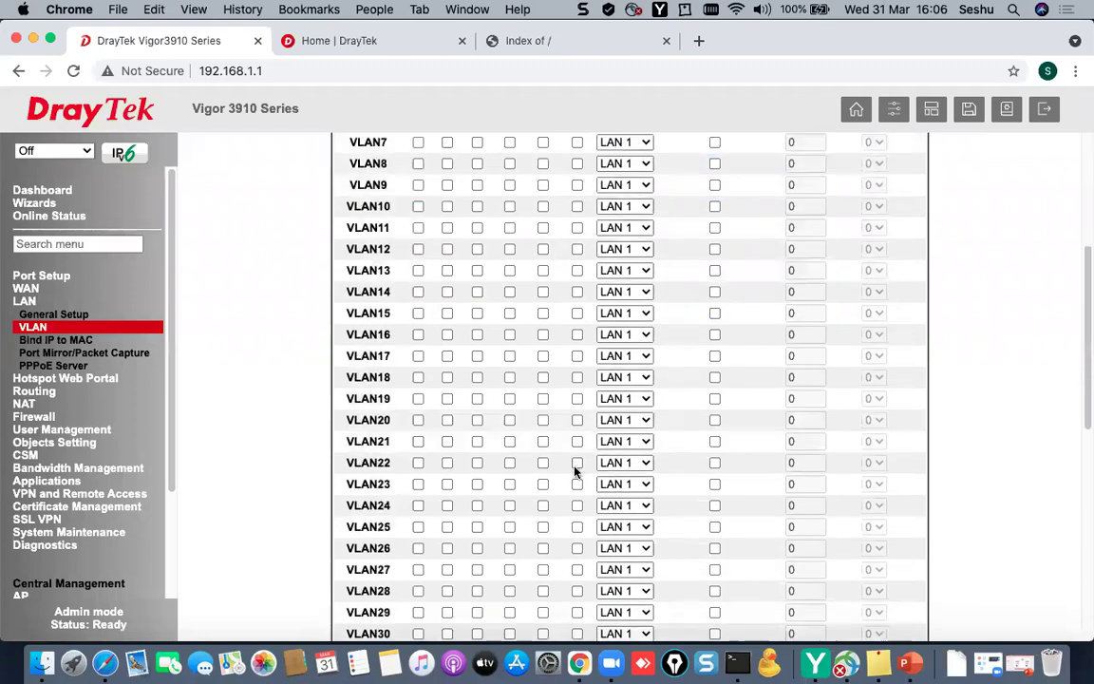
{"action": "scroll", "coordinate": [572, 480], "scroll_direction": "down", "scroll_amount": 10}
{"action": "left_click", "coordinate": [549, 612]}
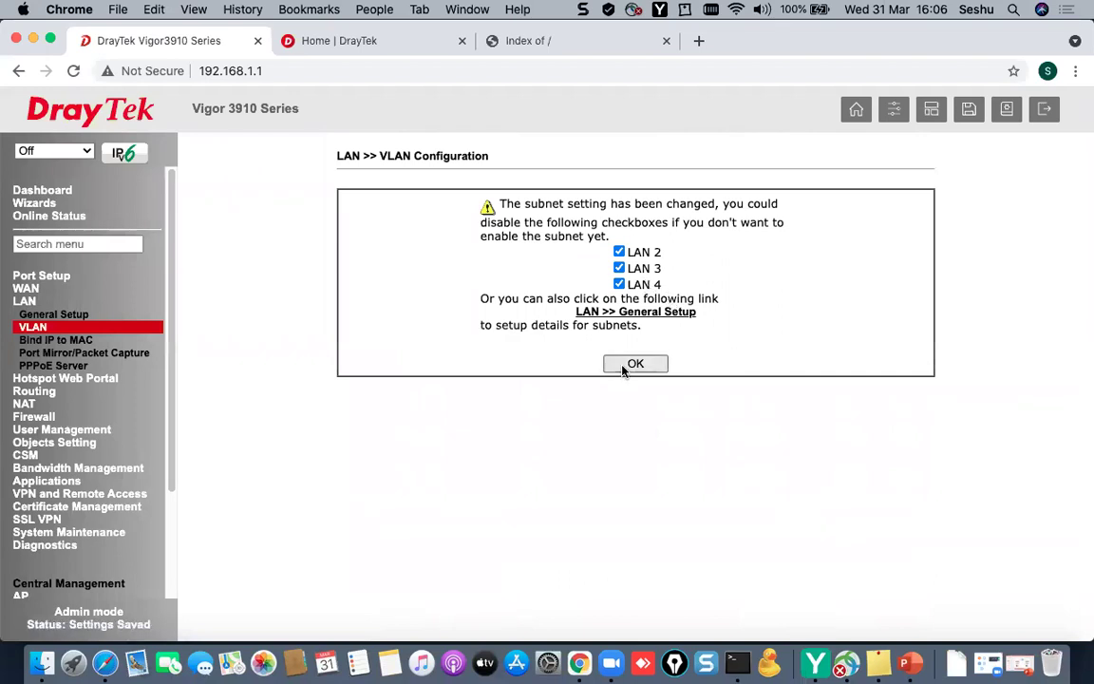
- Accept enabling LAN 2–LAN 4, watch the Terminal ping until the router replies, then return to login
{"action": "left_click", "coordinate": [622, 369]}
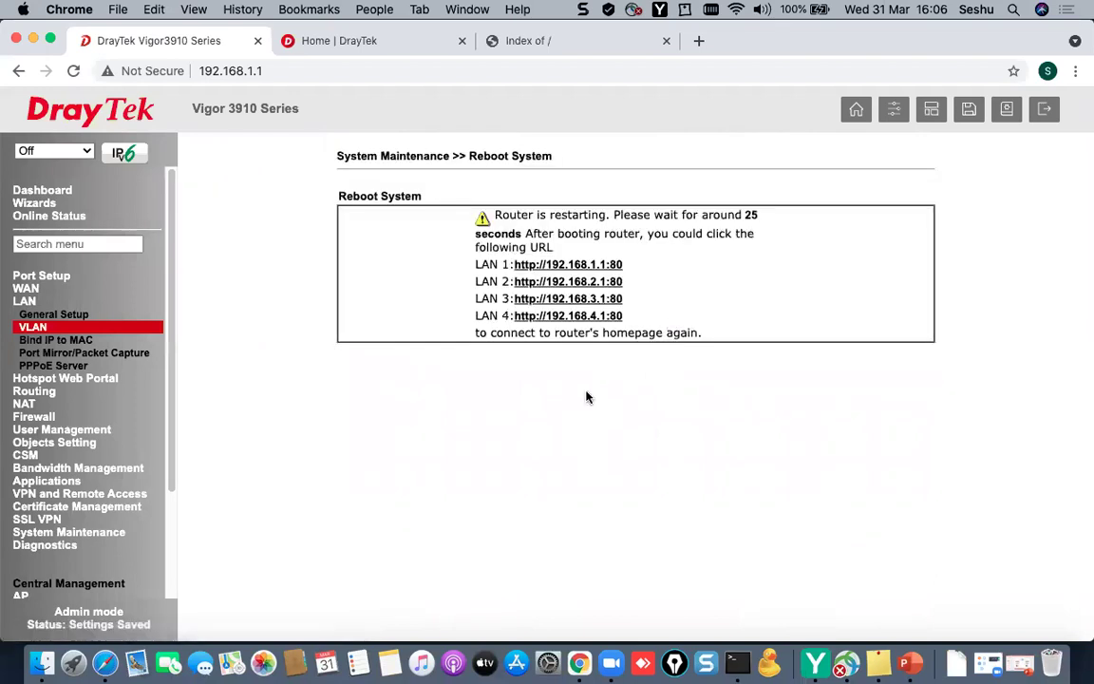
{"action": "left_click", "coordinate": [737, 663]}
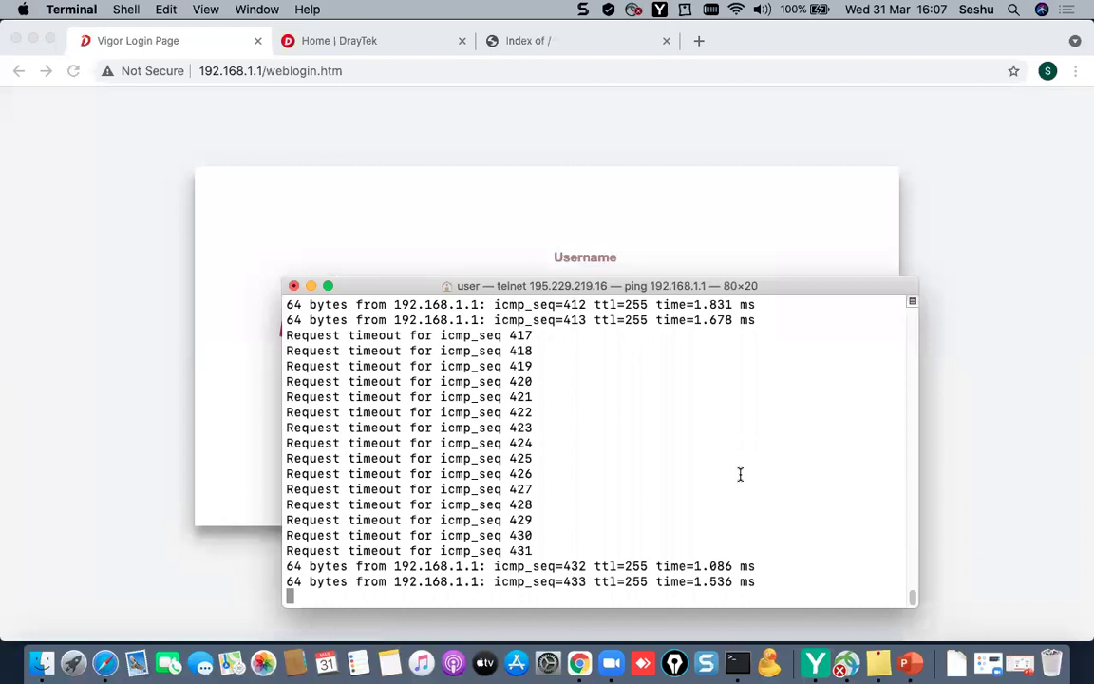
{"action": "left_click", "coordinate": [728, 229]}
{"action": "left_click", "coordinate": [684, 283]}
- Sign back in with the default admin credentials and reopen LAN > VLAN to check VIDs 10, 20, 30
{"action": "type", "text": "admin"}
{"action": "key", "text": "Tab"}
{"action": "type", "text": "admin"}
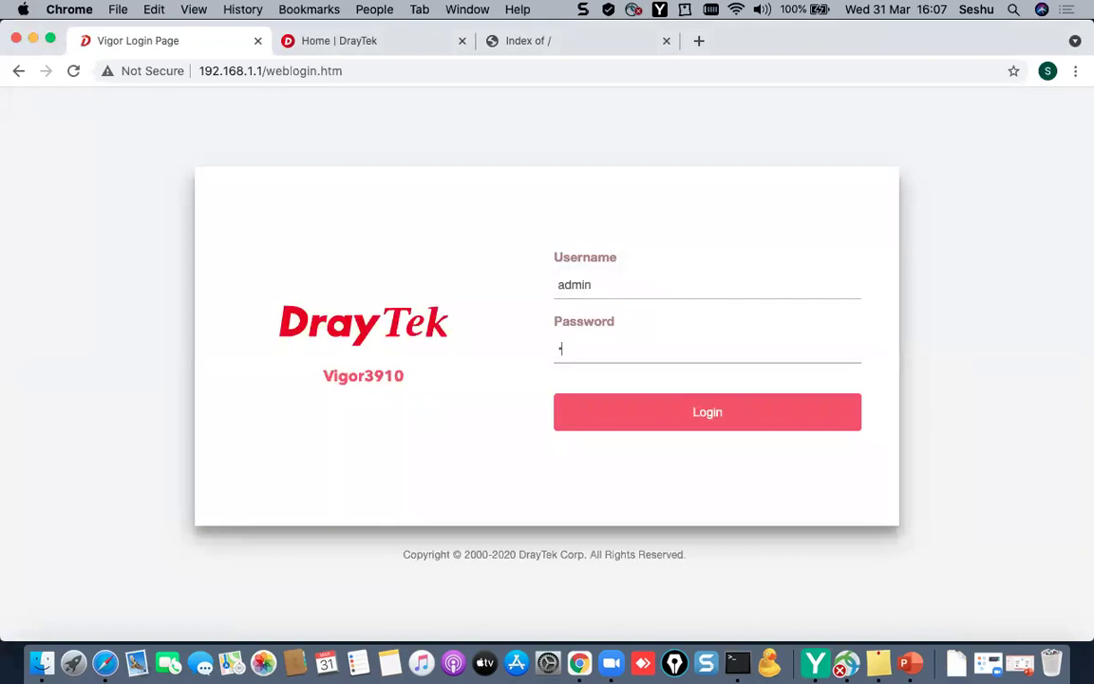
{"action": "key", "text": "Return"}
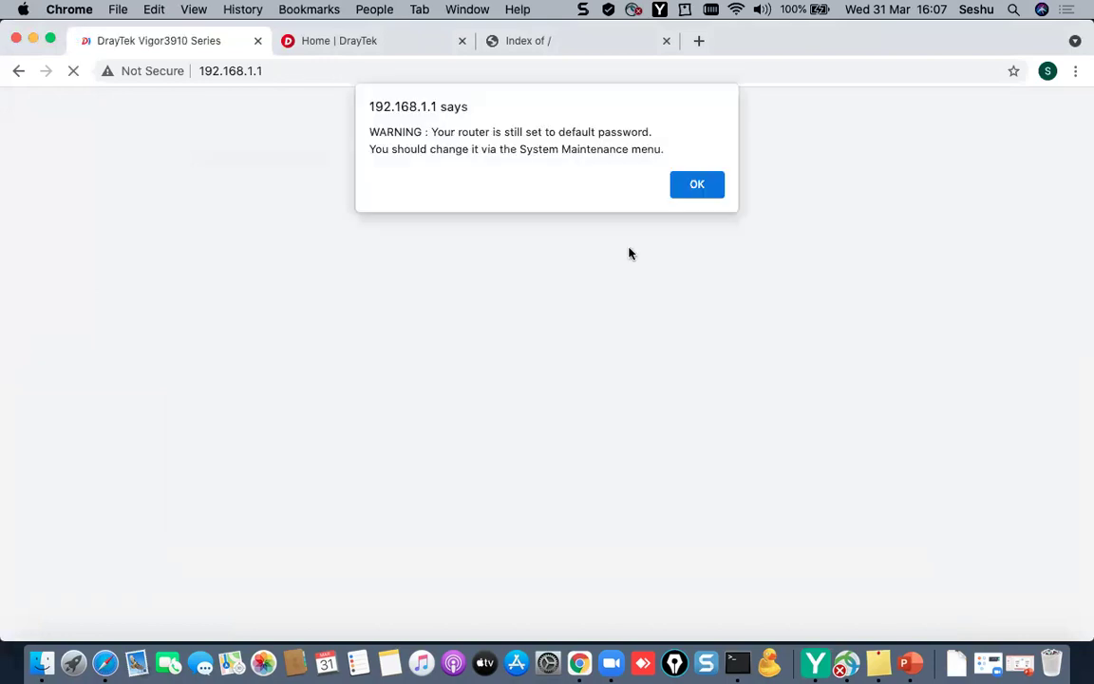
{"action": "left_click", "coordinate": [693, 186]}
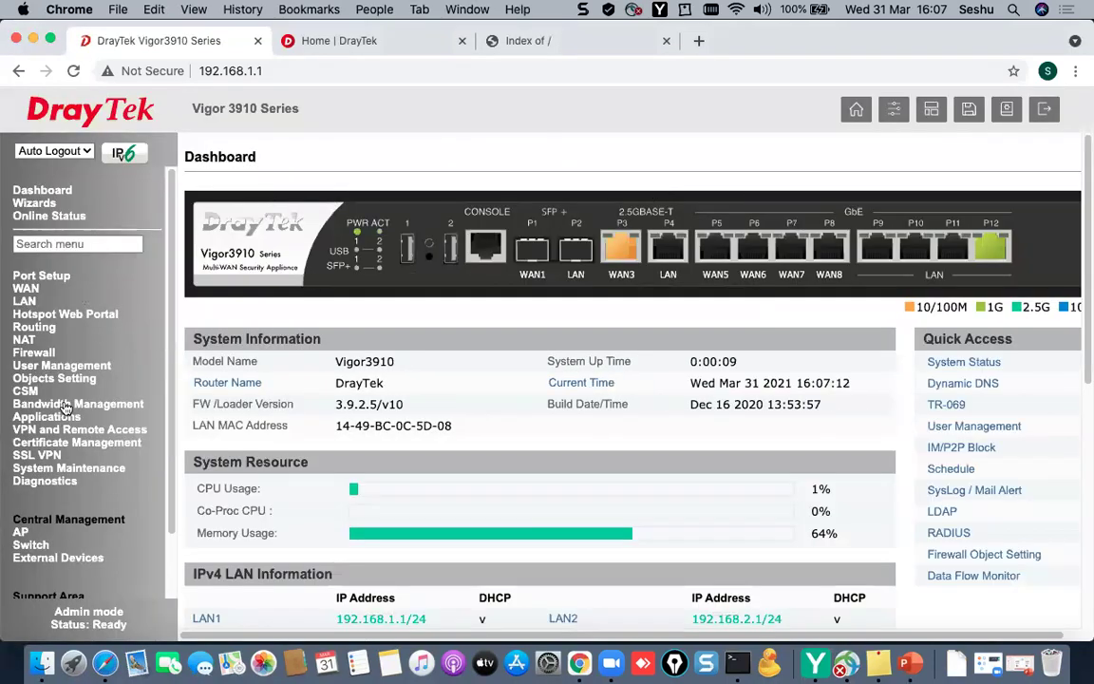
{"action": "left_click", "coordinate": [24, 300]}
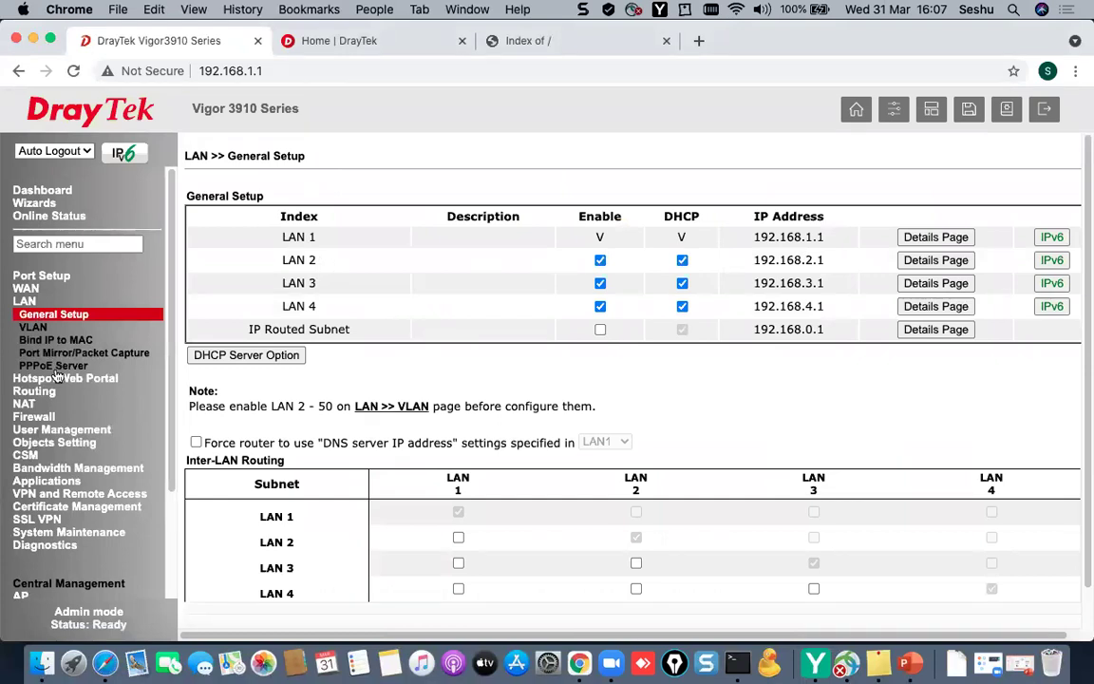
{"action": "left_click", "coordinate": [32, 327]}
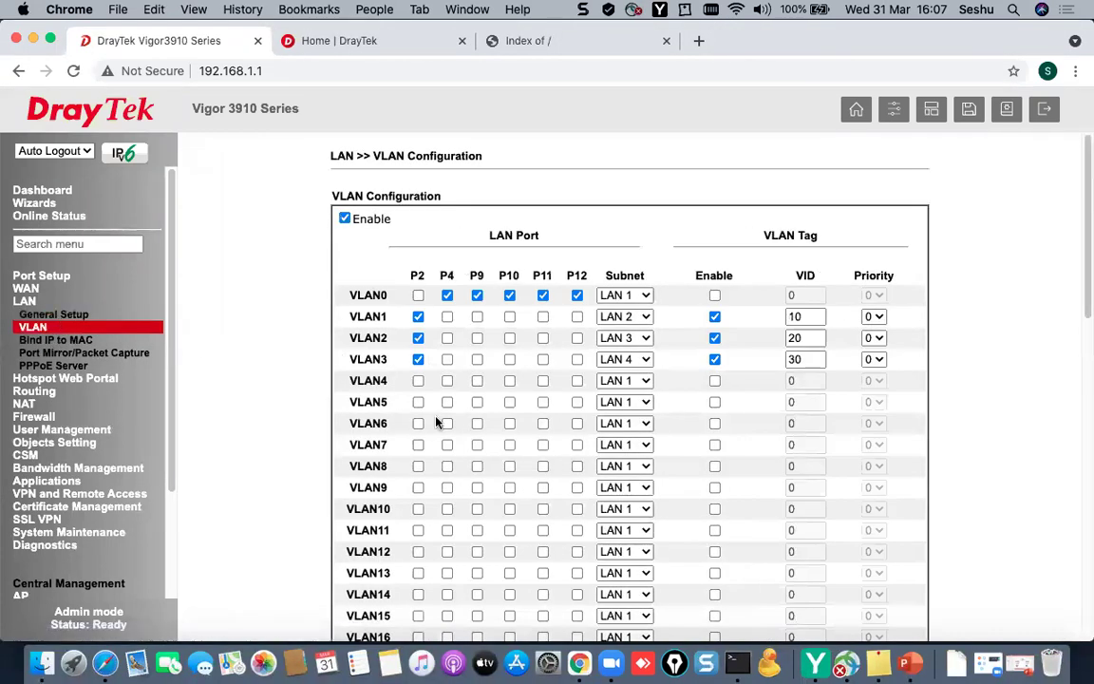
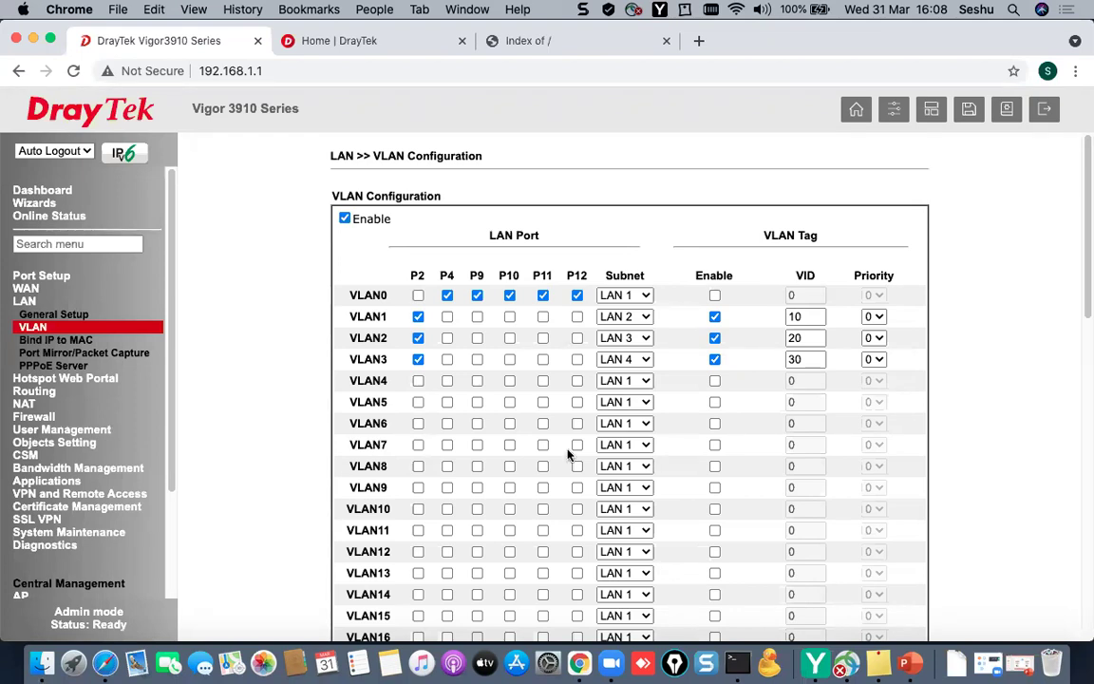
- Reboot the router with its factory default configuration and watch the Terminal ping during the restart
{"action": "left_click", "coordinate": [911, 662]}
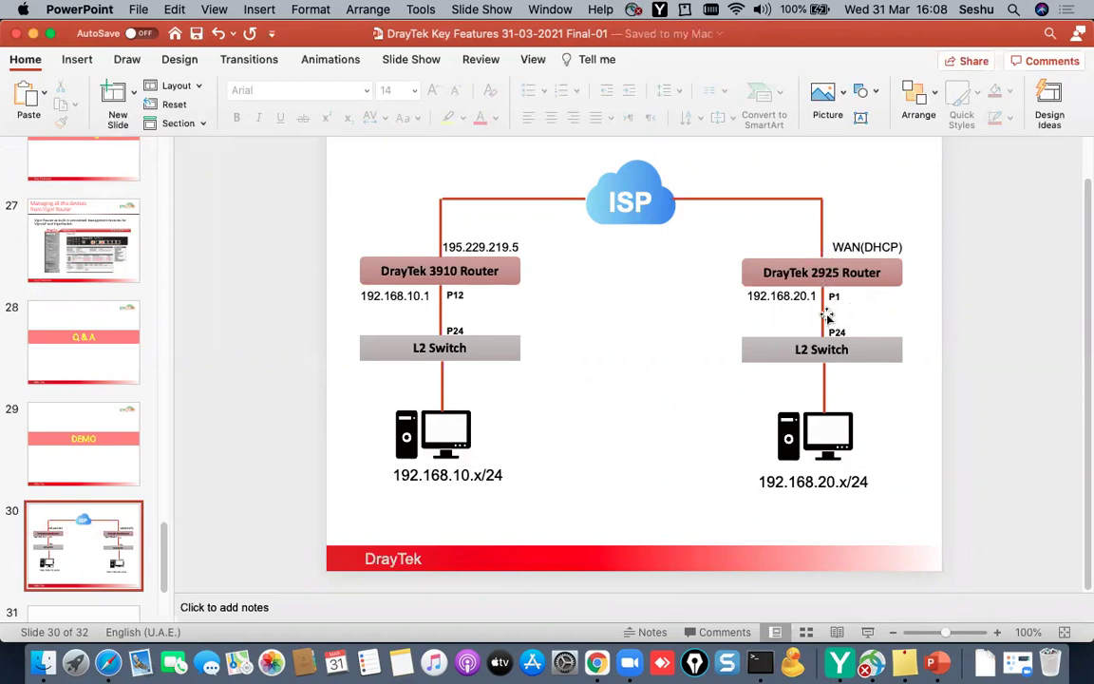
{"action": "left_click", "coordinate": [33, 33]}
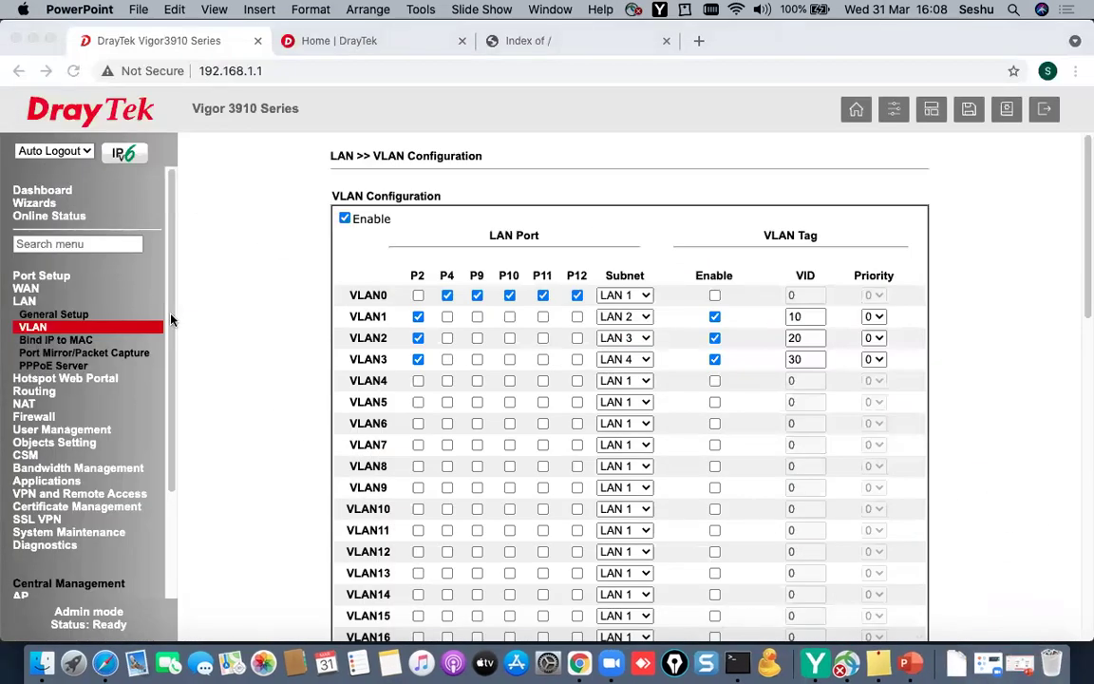
{"action": "left_click", "coordinate": [98, 532]}
{"action": "scroll", "coordinate": [86, 513], "scroll_direction": "down", "scroll_amount": 3}
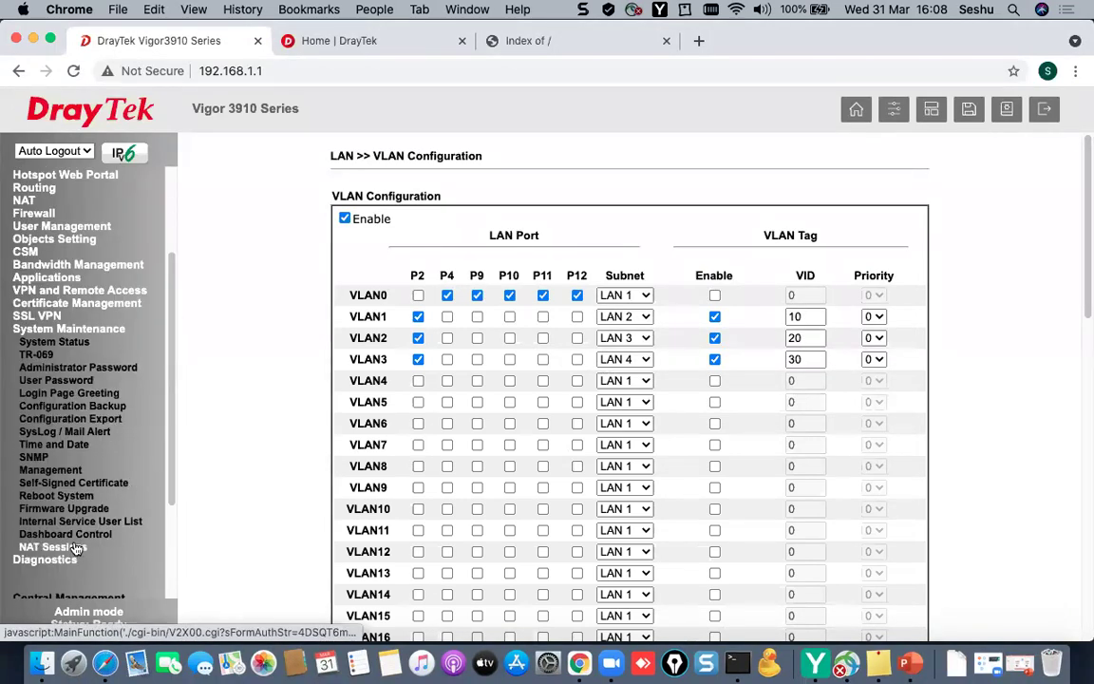
{"action": "left_click", "coordinate": [56, 494]}
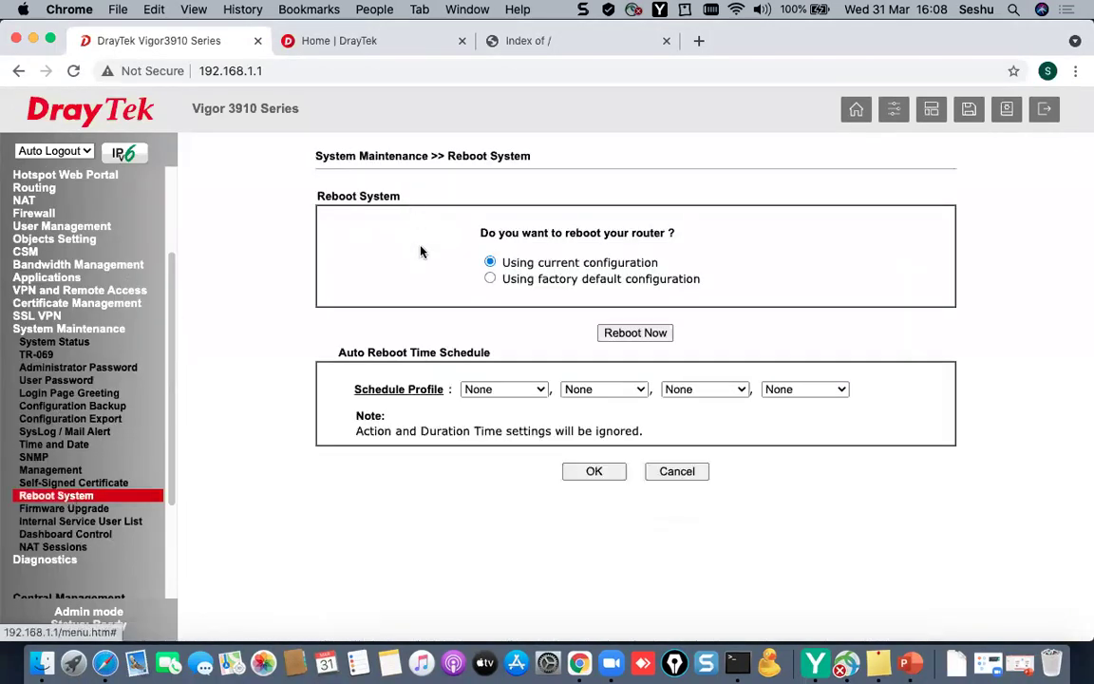
{"action": "left_click", "coordinate": [635, 332]}
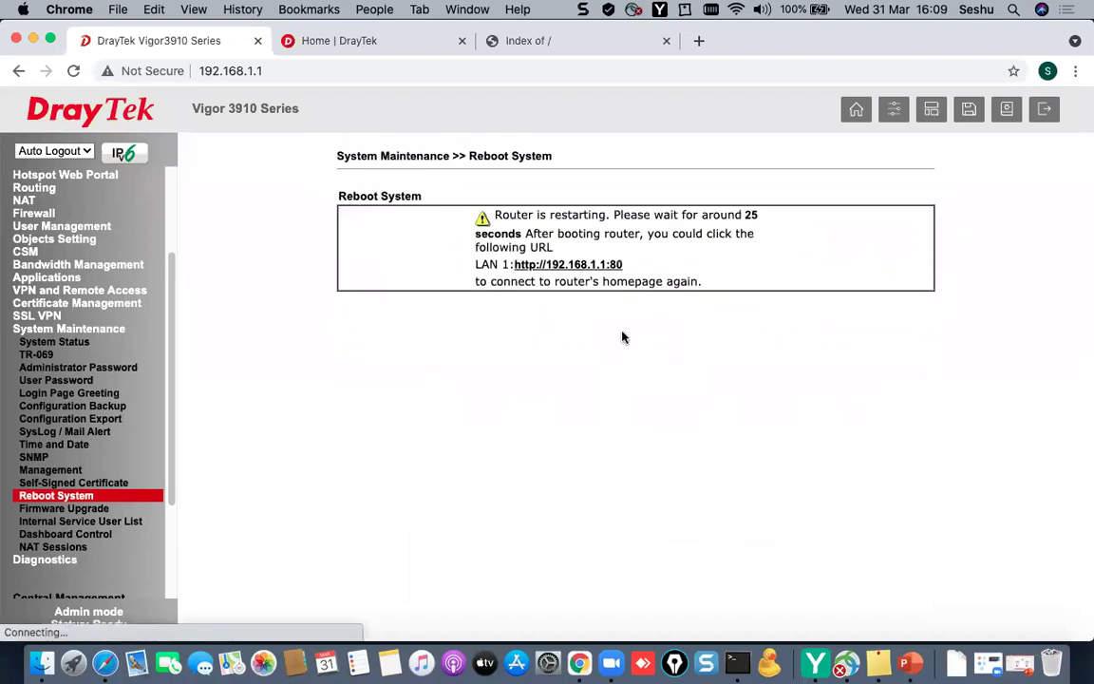
{"action": "left_click", "coordinate": [736, 663]}
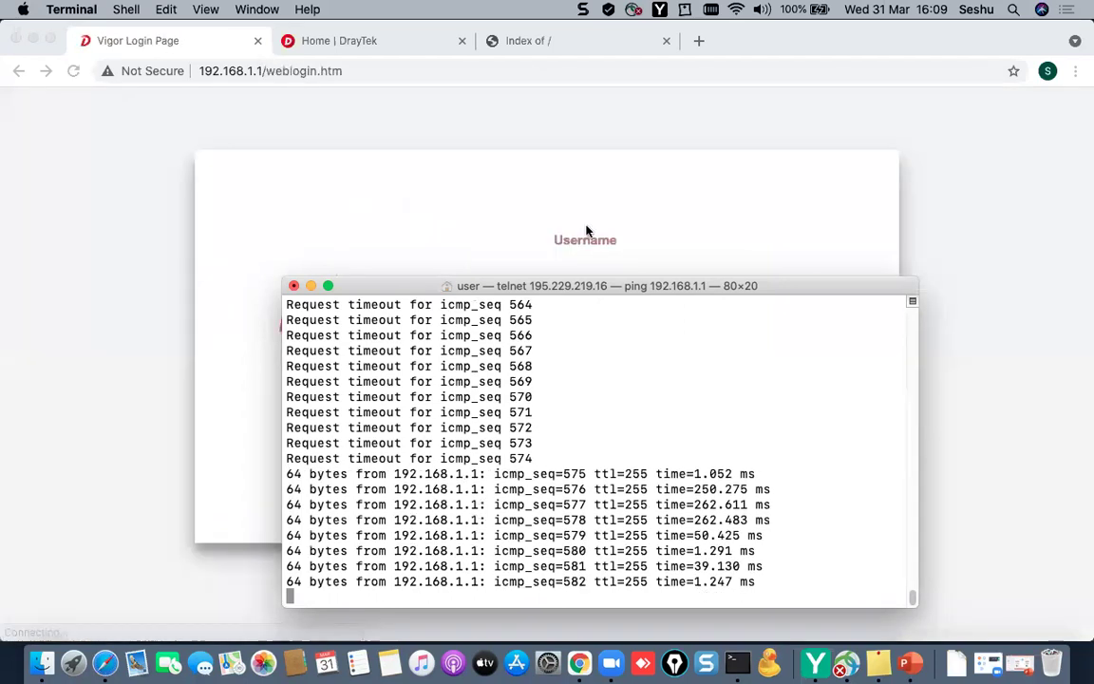
- Log back in to the router's login page with the default username and password
{"action": "left_click", "coordinate": [598, 206]}
{"action": "left_click", "coordinate": [625, 276]}
{"action": "type", "text": "admin"}
{"action": "key", "text": "Tab"}
{"action": "type", "text": "admin"}
{"action": "key", "text": "Return"}
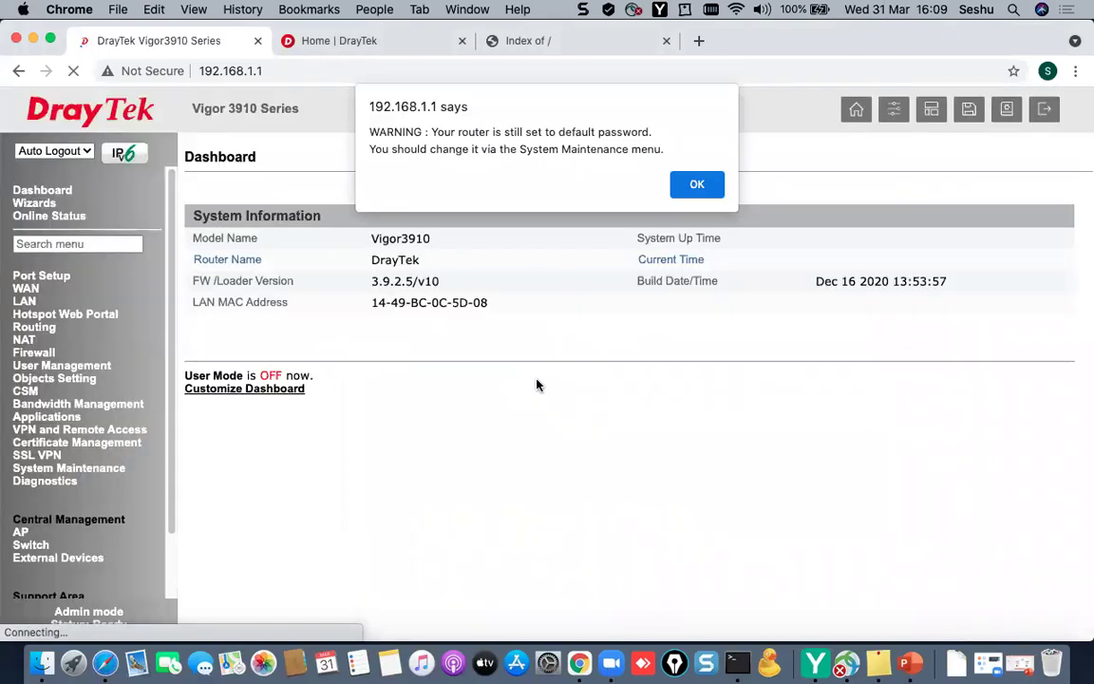
- Dismiss the default-password warning, check the network diagram slide, and expand the WAN menu
{"action": "left_click", "coordinate": [708, 185]}
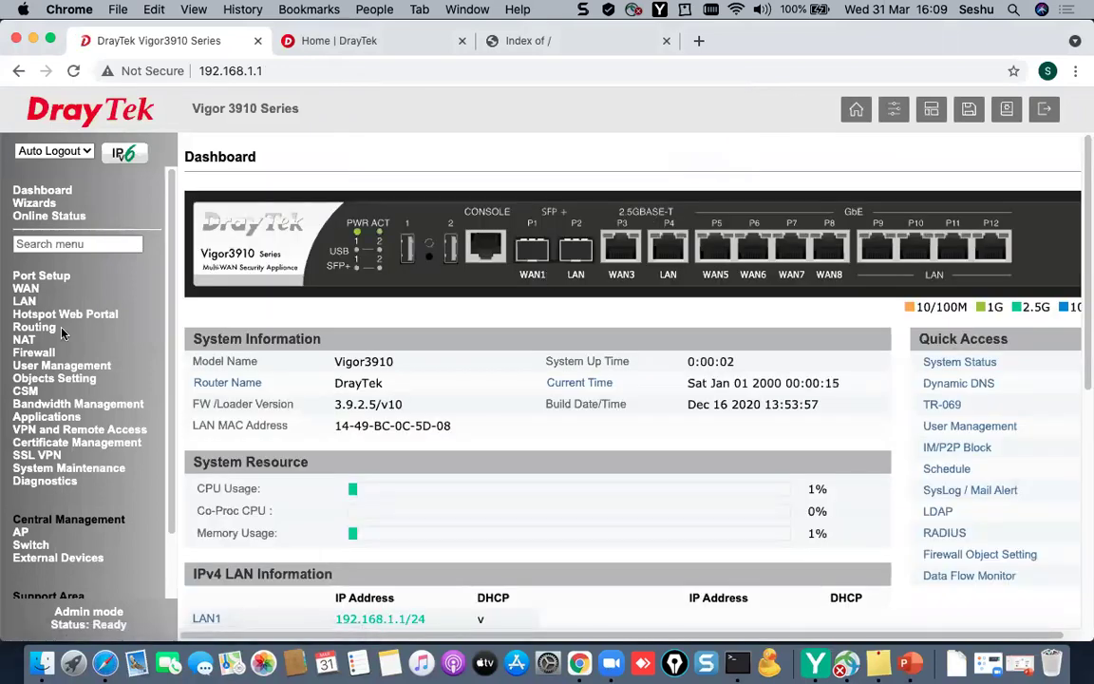
{"action": "left_click", "coordinate": [910, 666]}
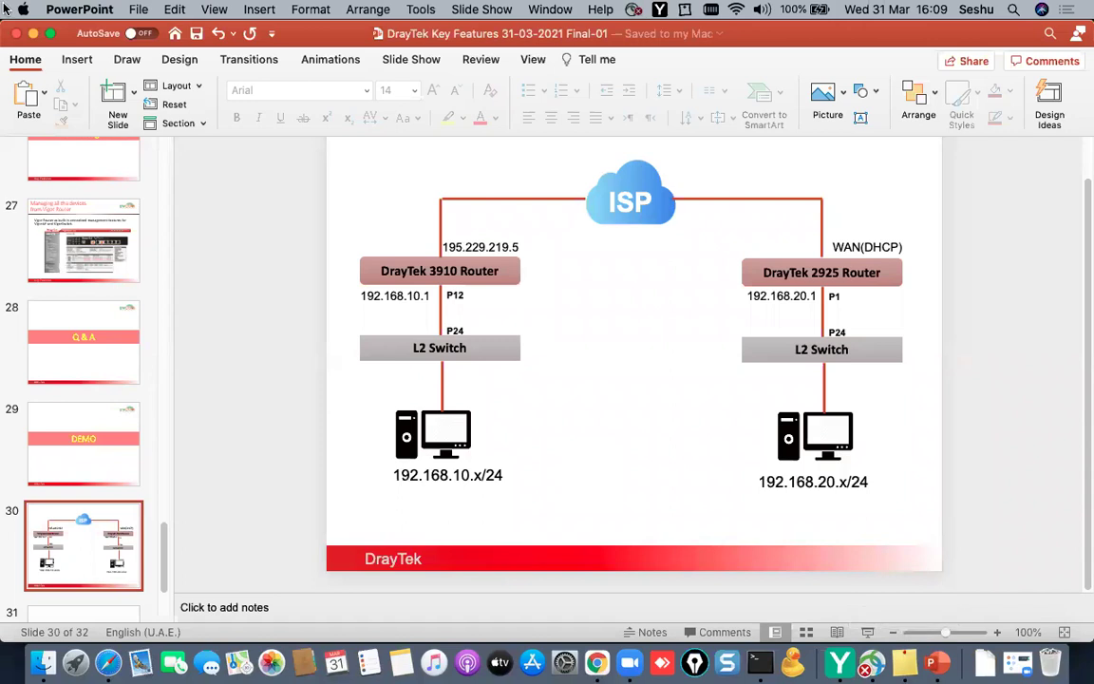
{"action": "left_click", "coordinate": [32, 35]}
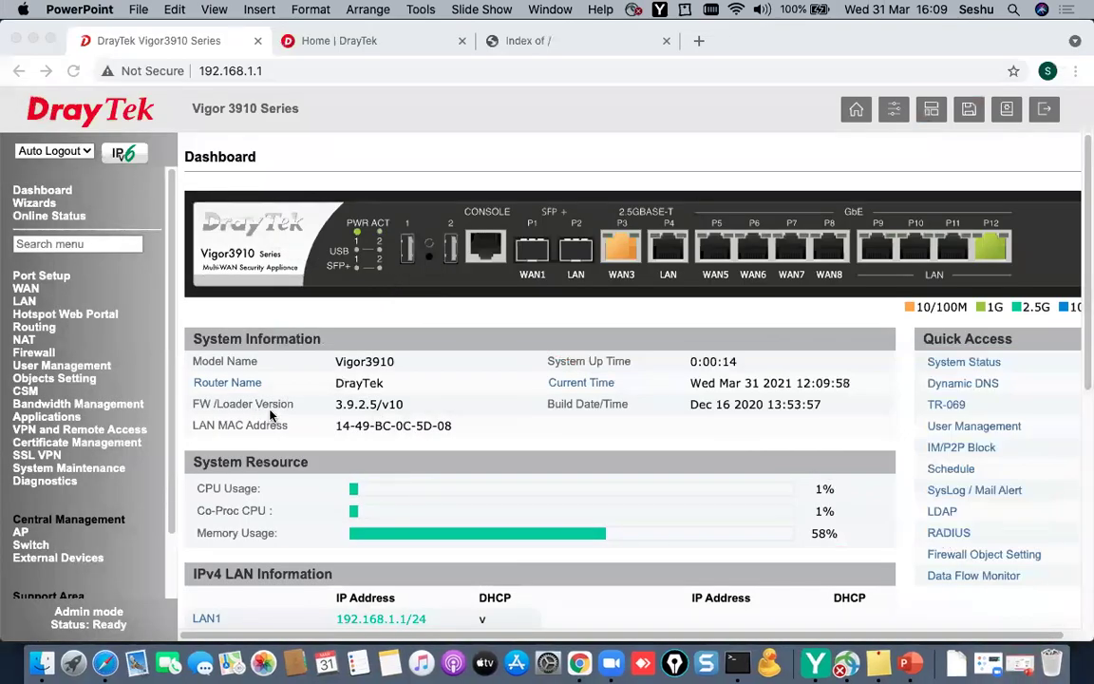
{"action": "left_click", "coordinate": [29, 290]}
{"action": "left_click", "coordinate": [28, 291]}
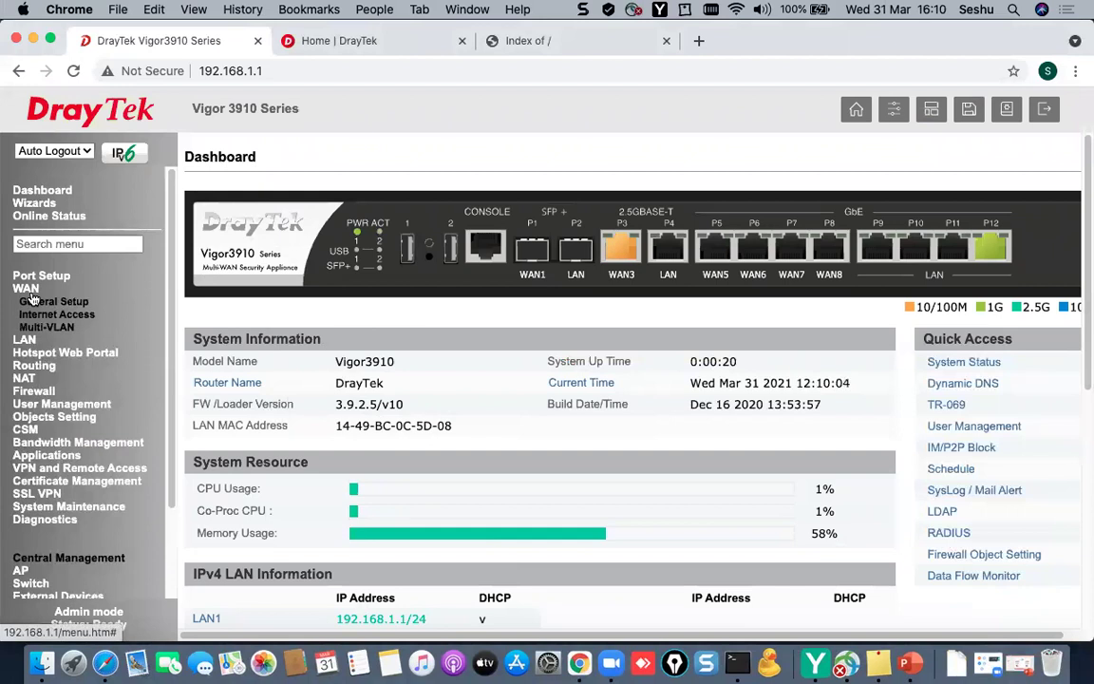
- Review the WAN3 details and the WAN Internet Access table against the network diagram
{"action": "left_click", "coordinate": [38, 304]}
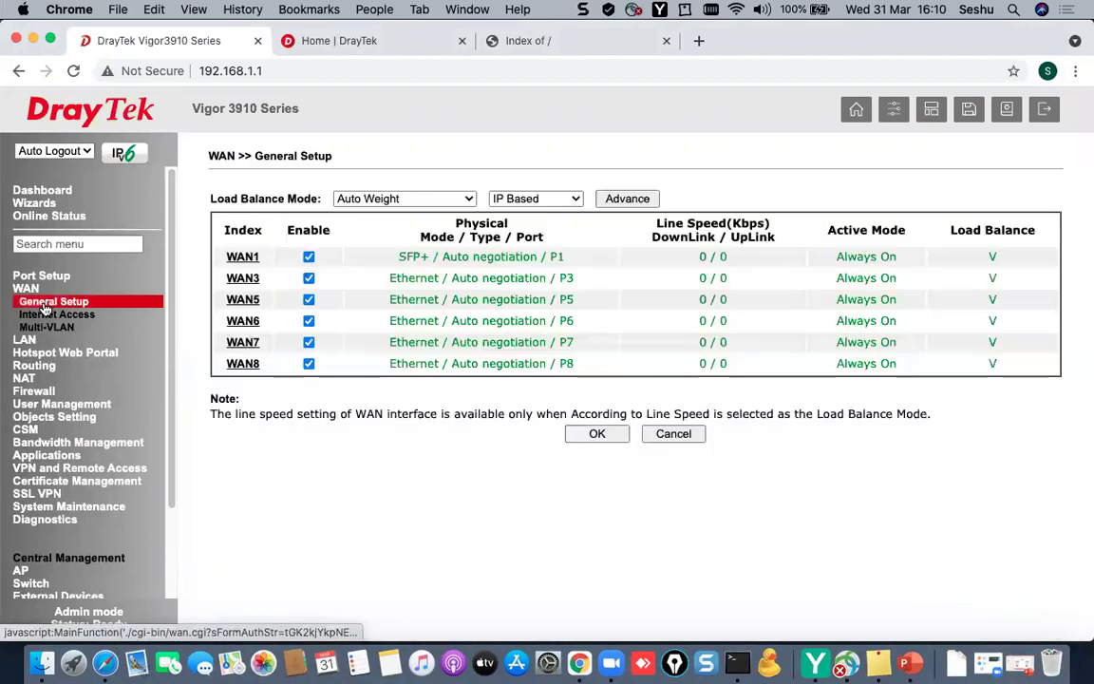
{"action": "left_click", "coordinate": [232, 277]}
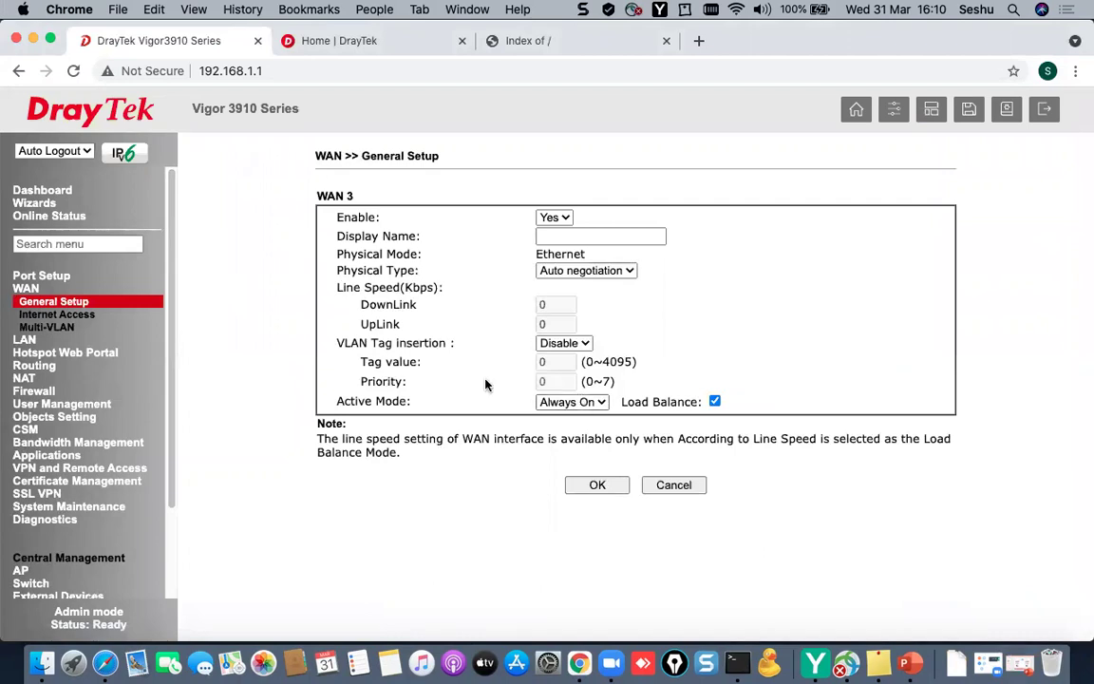
{"action": "left_click", "coordinate": [56, 314]}
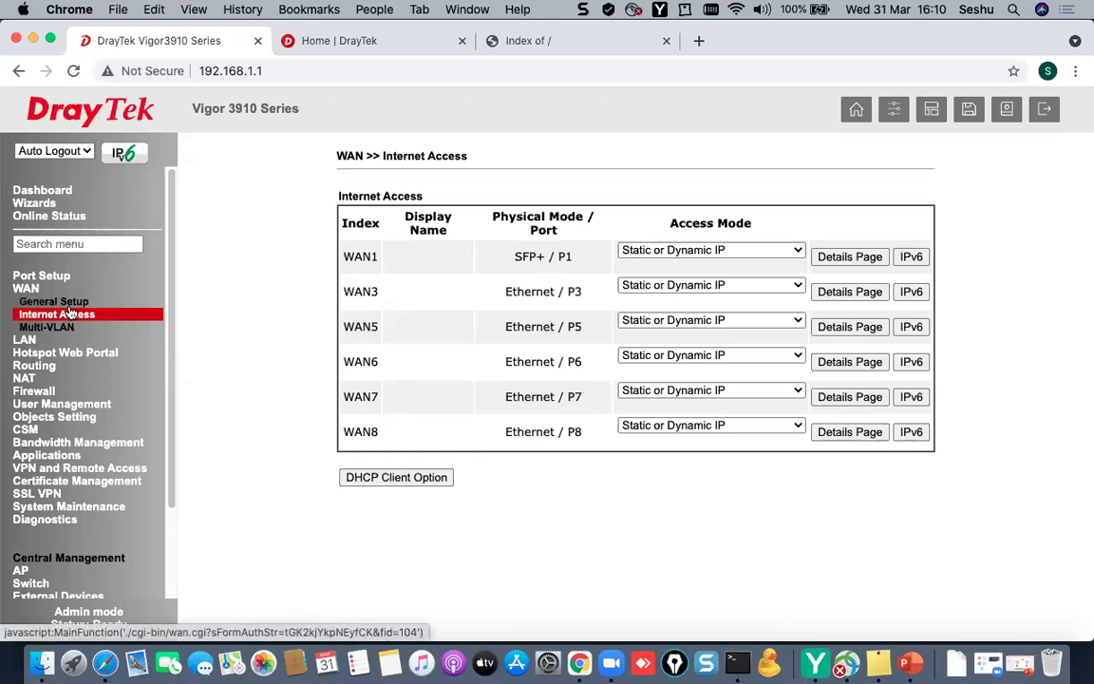
{"action": "left_click", "coordinate": [909, 665]}
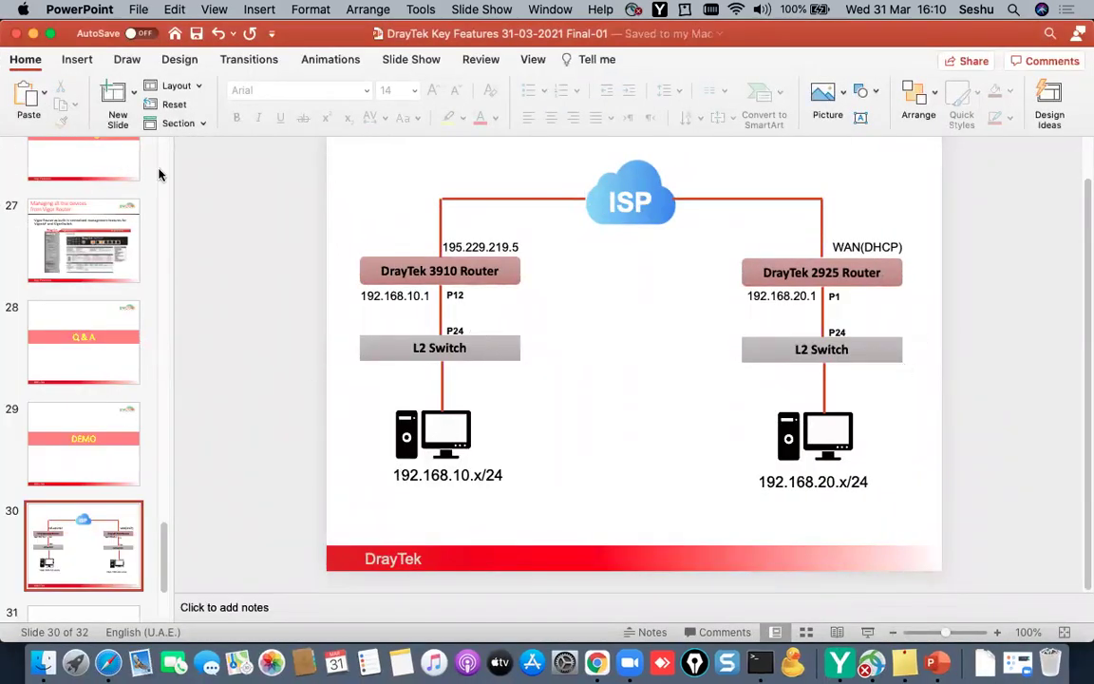
{"action": "left_click", "coordinate": [33, 34]}
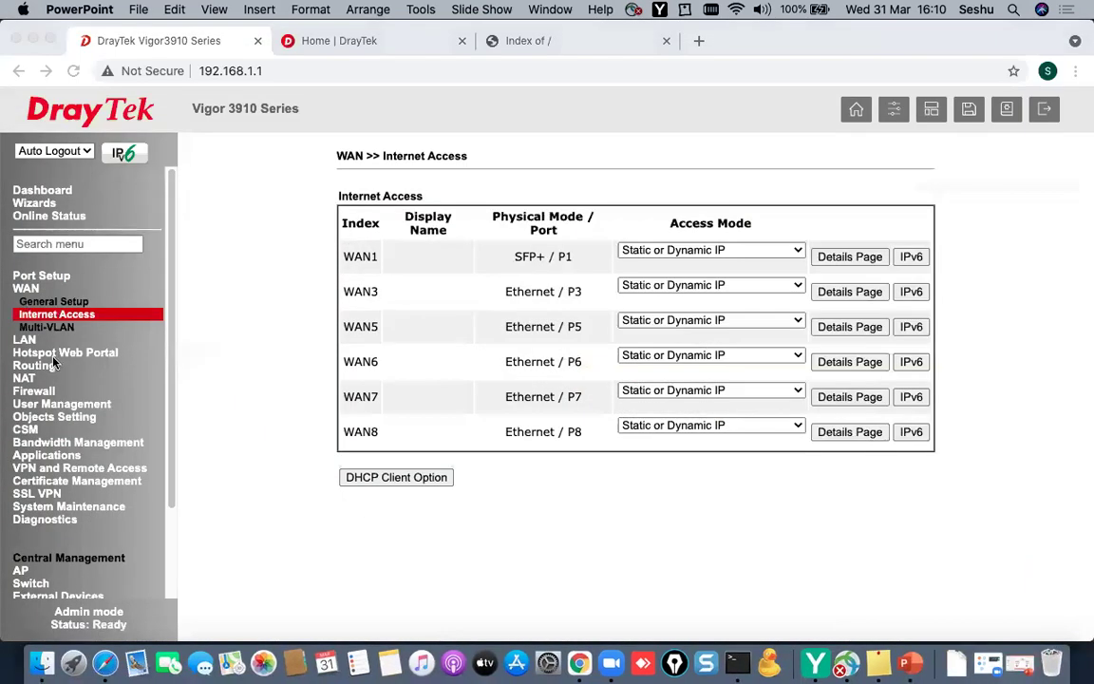
- Set Auto Logout to Off and expand the LAN menu
{"action": "left_click", "coordinate": [21, 260]}
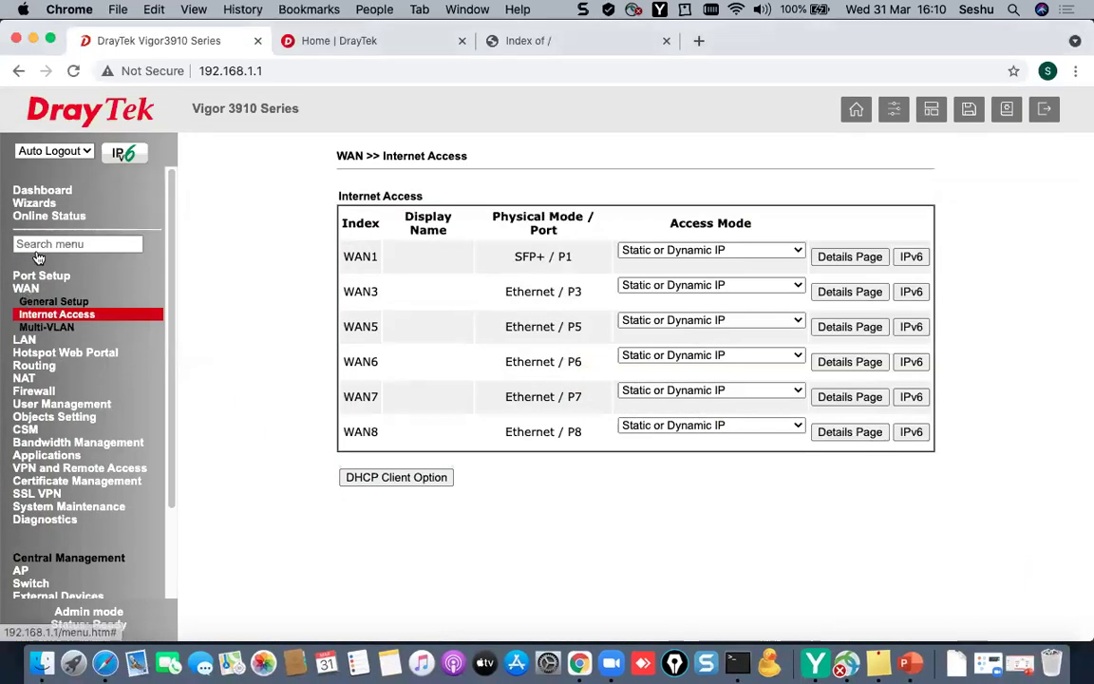
{"action": "left_click", "coordinate": [65, 154]}
{"action": "left_click", "coordinate": [57, 162]}
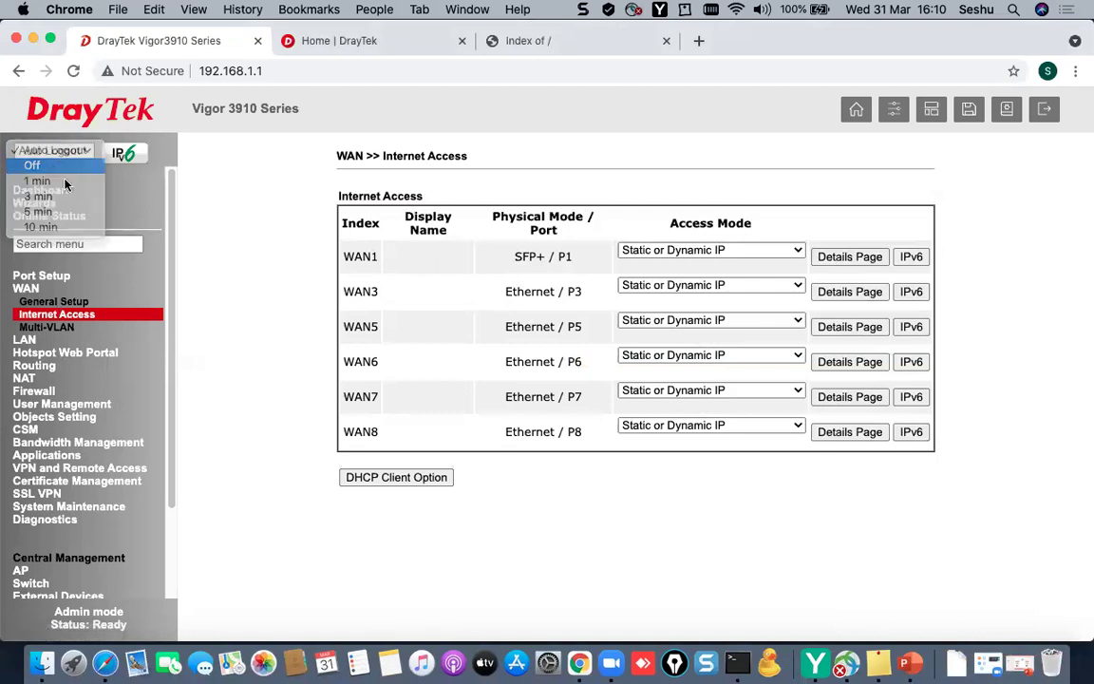
{"action": "left_click", "coordinate": [28, 340]}
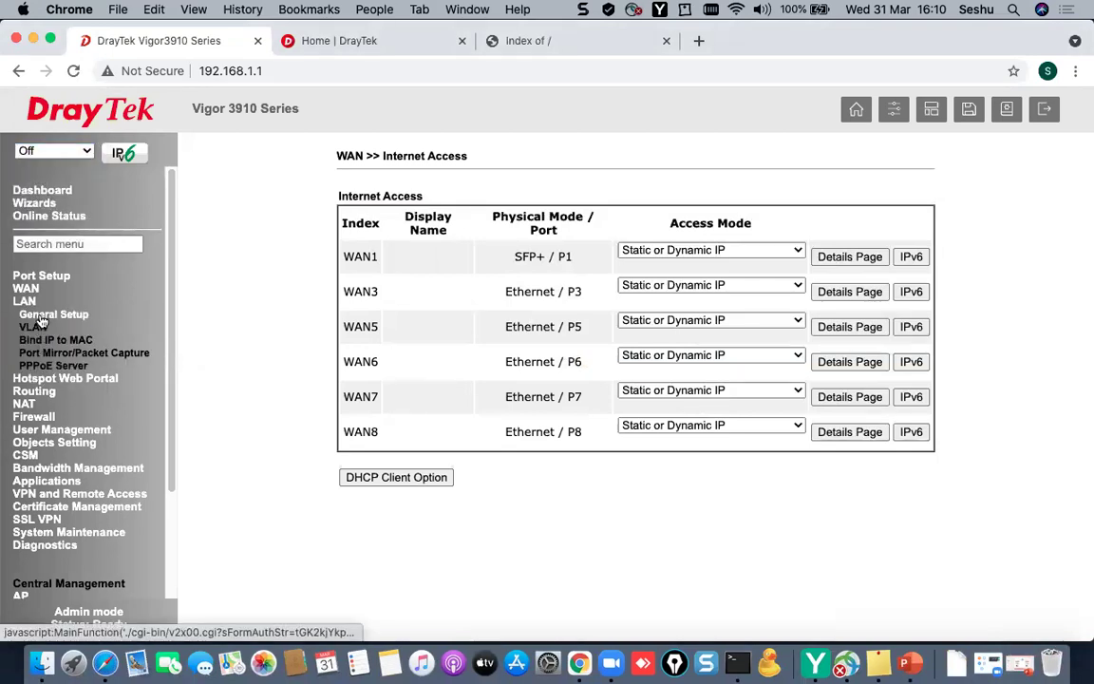
- Open the LAN 1 details and set its description to INTERNAL_NETWORK
{"action": "left_click", "coordinate": [43, 318]}
{"action": "left_click_drag", "start_coordinate": [252, 211], "coordinate": [783, 275]}
{"action": "left_click", "coordinate": [788, 289]}
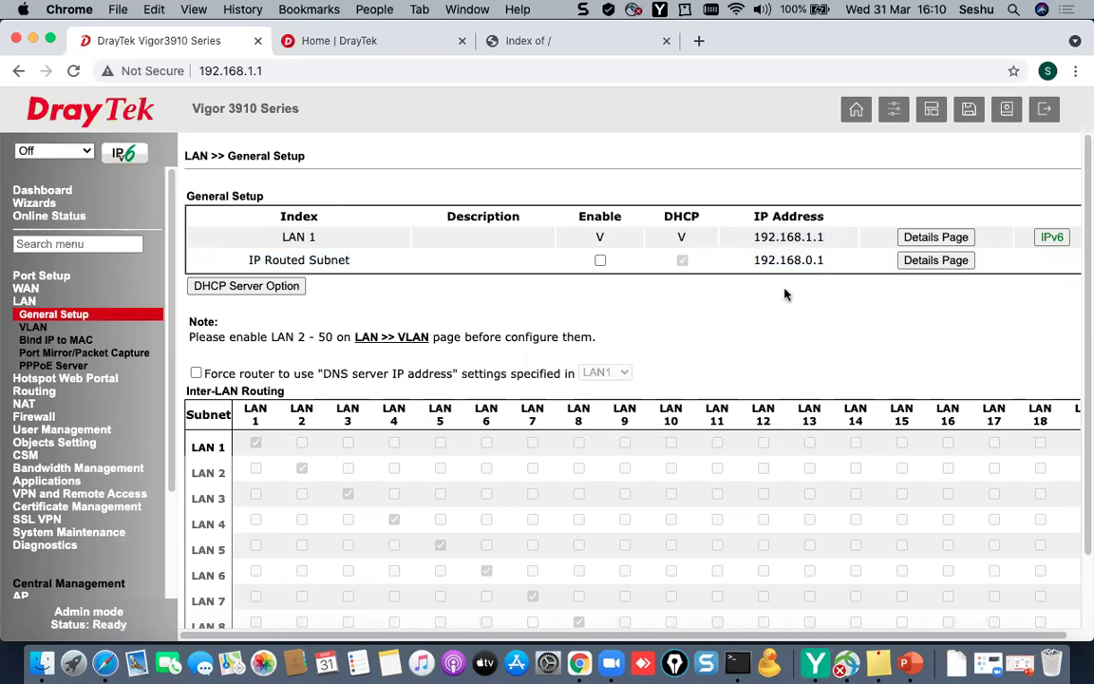
{"action": "left_click", "coordinate": [925, 239]}
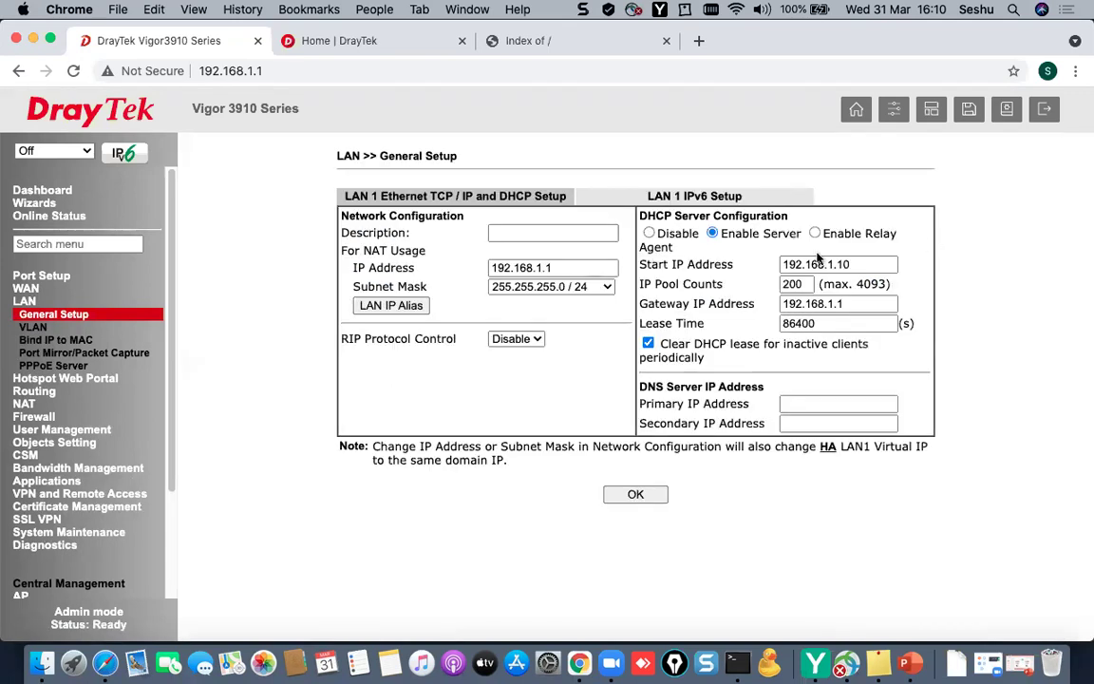
{"action": "left_click", "coordinate": [550, 232]}
{"action": "type", "text": "INTERNAL_E"}
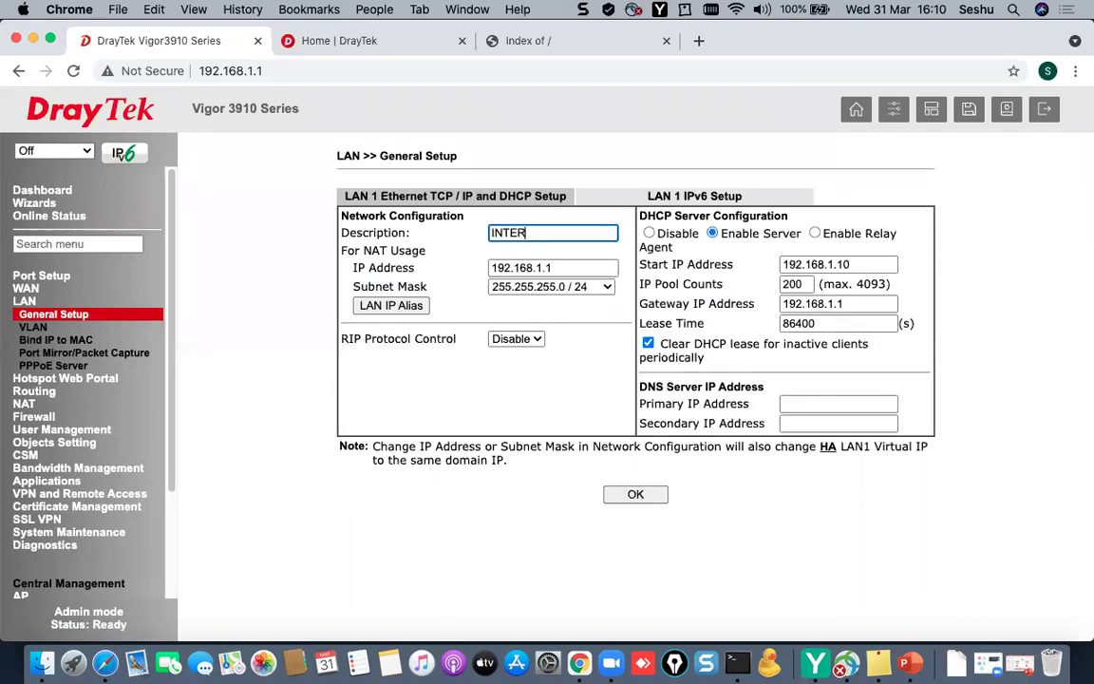
{"action": "key", "text": "BackSpace"}
{"action": "type", "text": "NETWORK"}
- Set LAN 1 IP to 192.168.10.1, DHCP start to 192.168.10.11, gateway 192.168.10.1
{"action": "left_click", "coordinate": [593, 268]}
{"action": "key", "text": "BackSpace"}
{"action": "key", "text": "BackSpace"}
{"action": "key", "text": "BackSpace"}
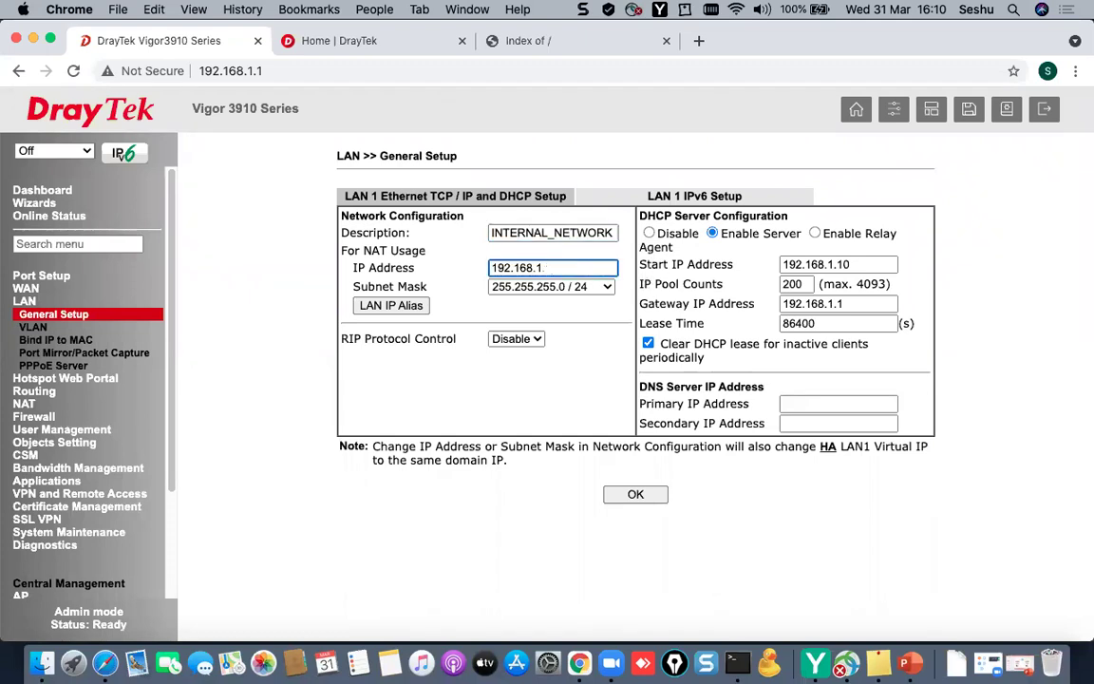
{"action": "type", "text": "10.1"}
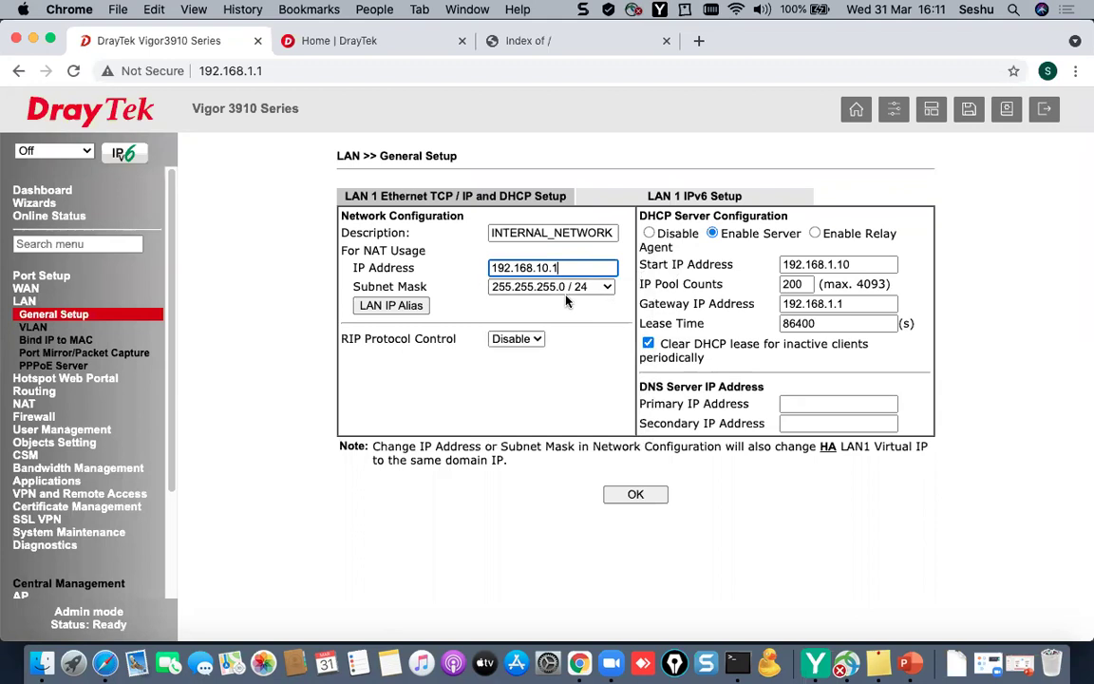
{"action": "left_click", "coordinate": [872, 264]}
{"action": "key", "text": "BackSpace"}
{"action": "key", "text": "BackSpace"}
{"action": "key", "text": "BackSpace"}
{"action": "key", "text": "BackSpace"}
{"action": "type", "text": "10.11"}
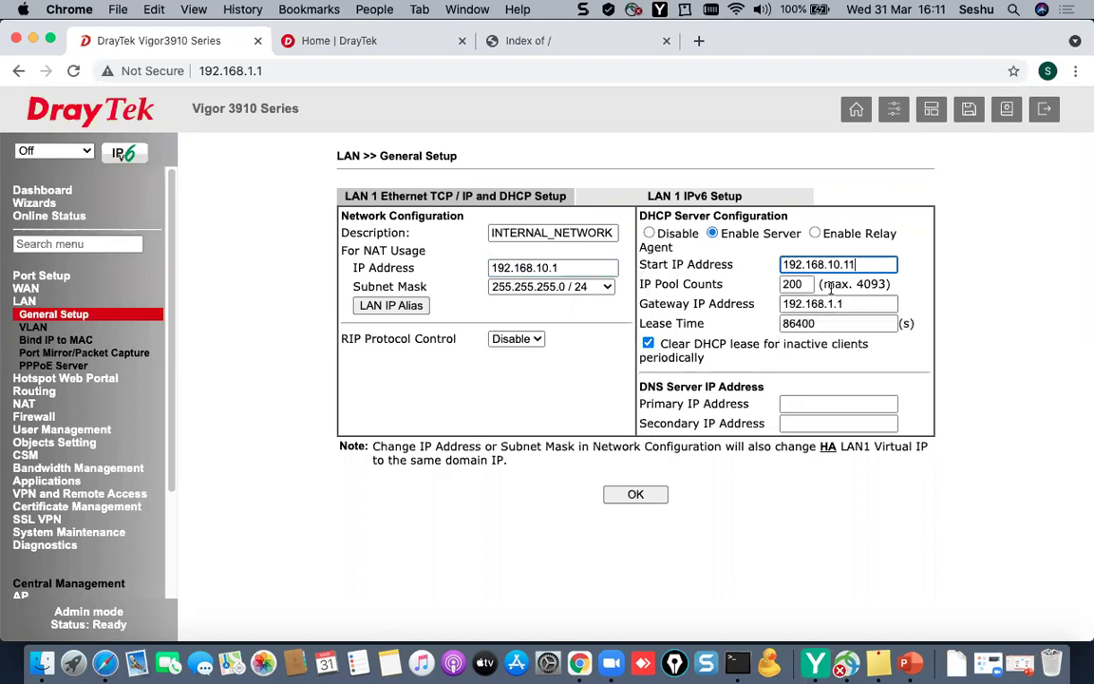
{"action": "left_click", "coordinate": [887, 303]}
{"action": "key", "text": "BackSpace"}
{"action": "key", "text": "BackSpace"}
{"action": "key", "text": "BackSpace"}
{"action": "type", "text": "10.1"}
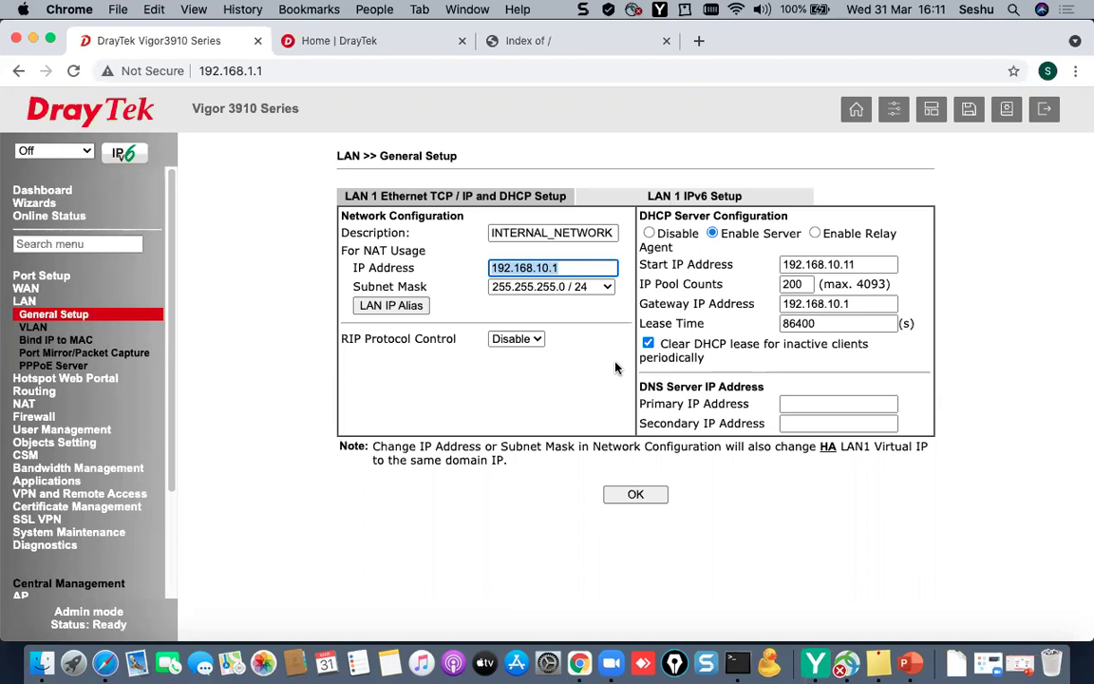
- Save the LAN 1 settings, confirm the IP change, and restart with the current configuration
{"action": "left_click", "coordinate": [635, 494]}
{"action": "left_click", "coordinate": [713, 211]}
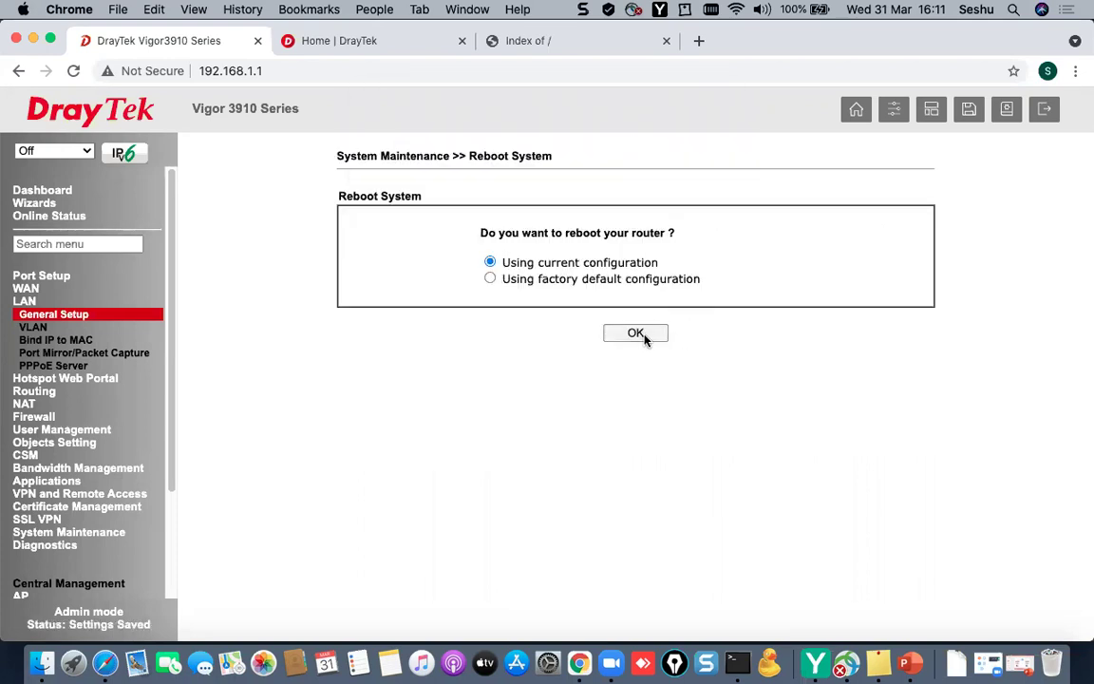
{"action": "left_click", "coordinate": [643, 335]}
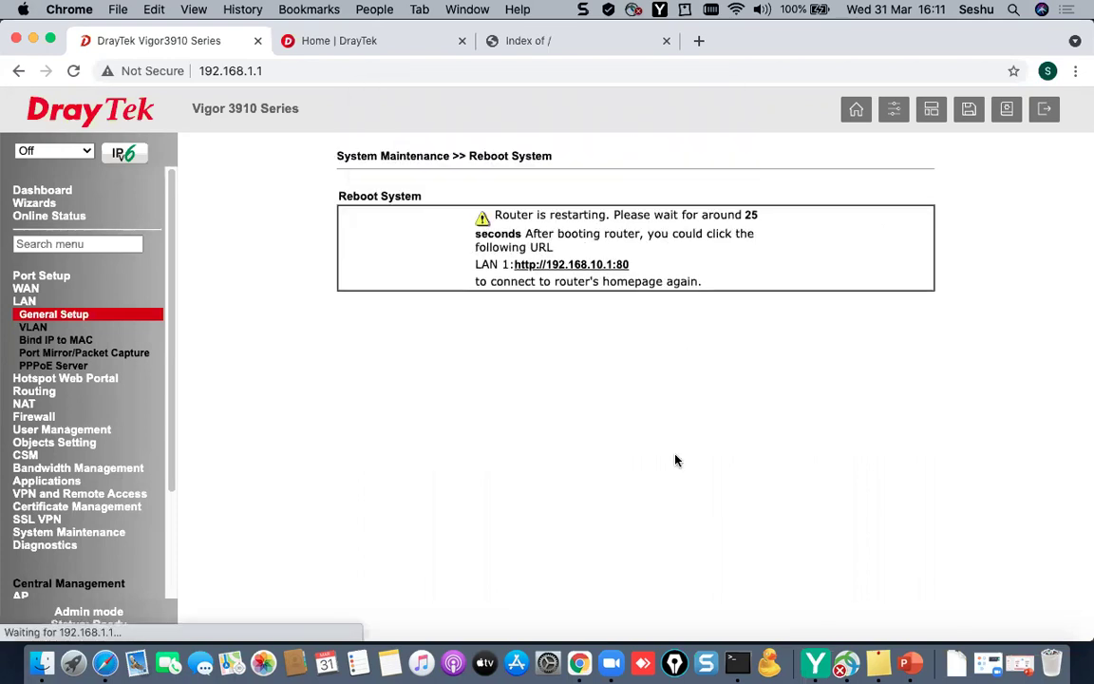
- Stop the running ping to 192.168.1.1 and launch System Preferences
{"action": "left_click", "coordinate": [738, 664]}
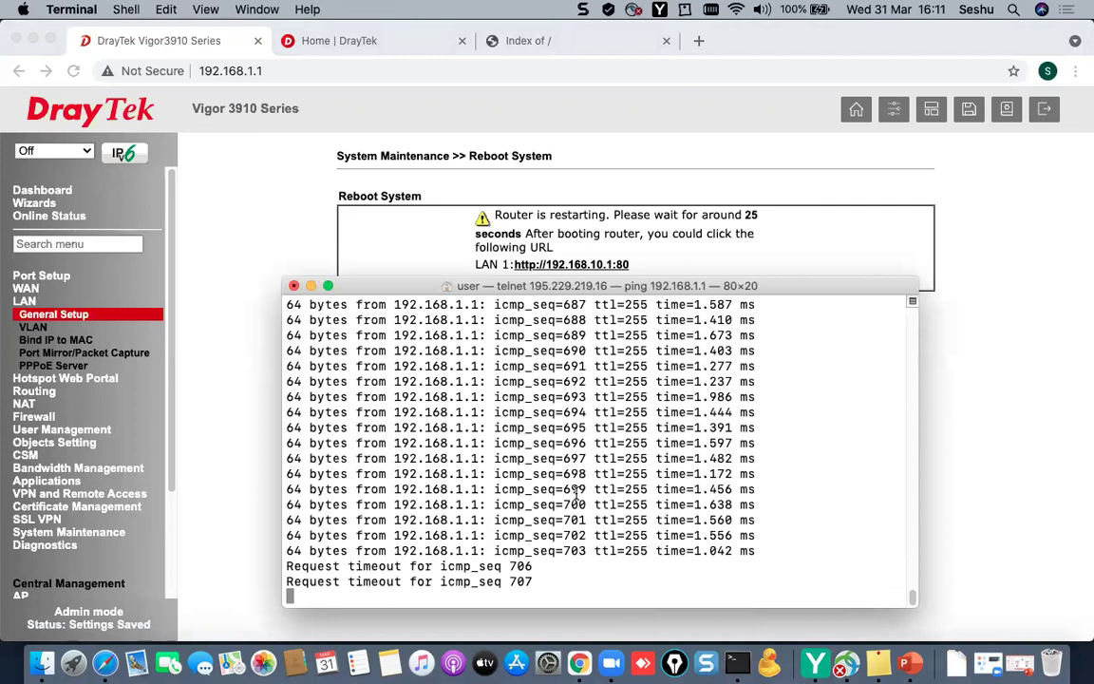
{"action": "key", "text": "ctrl+c"}
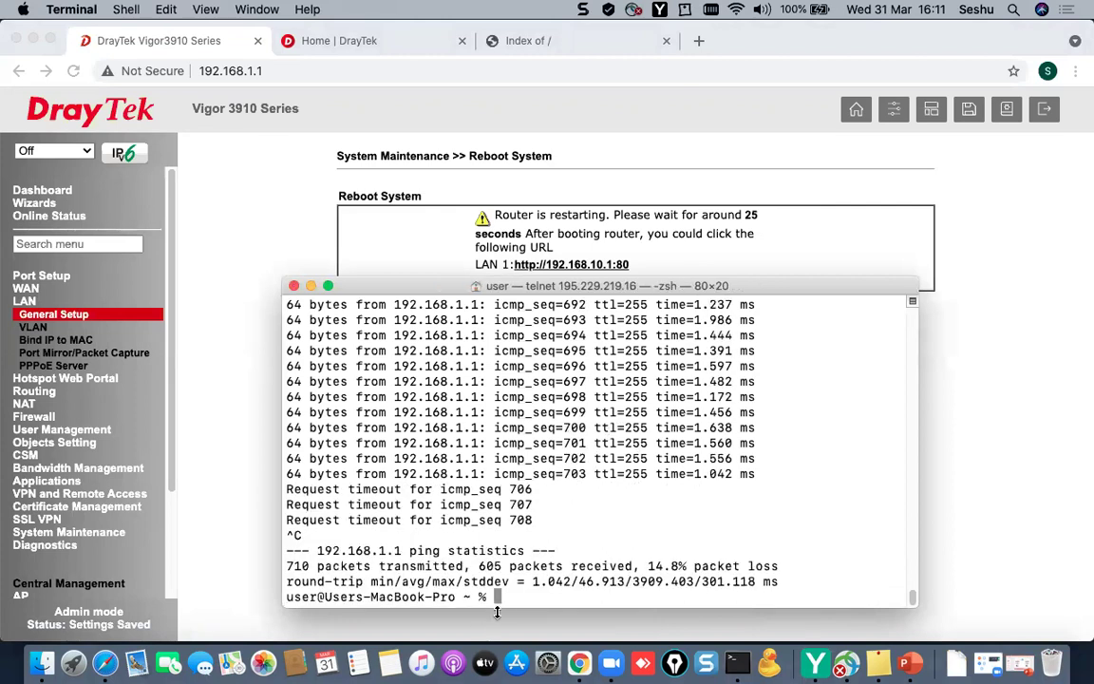
{"action": "left_click", "coordinate": [549, 663]}
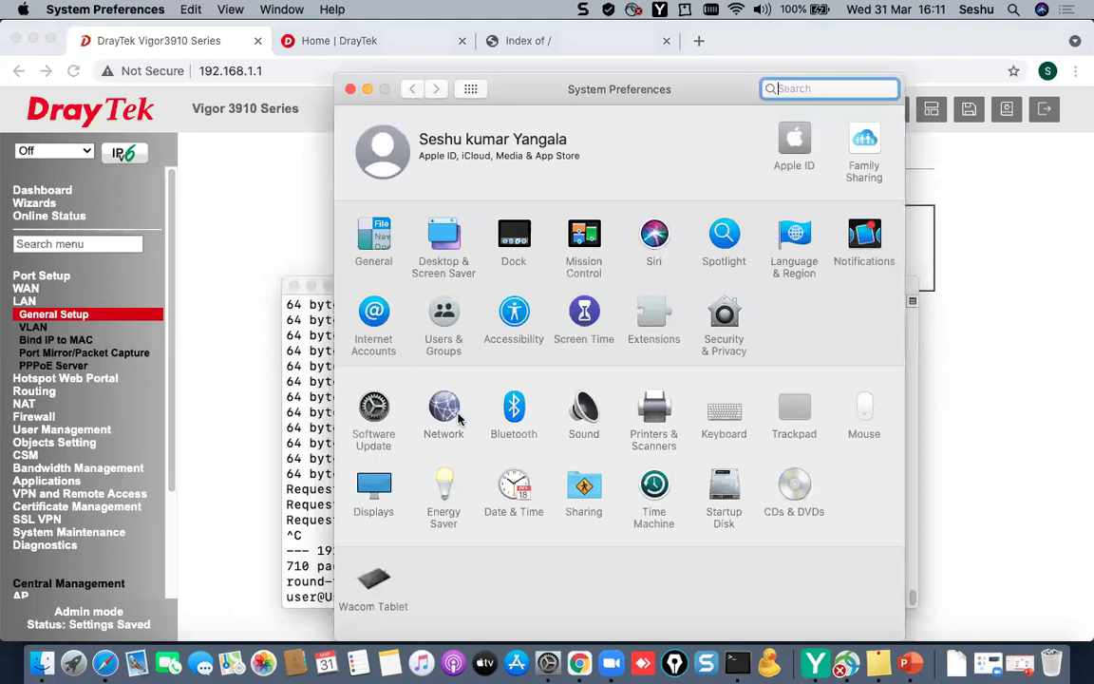
- Change the Mac's Ethernet IP address to 192.168.10.10, apply it, and close Network settings
{"action": "left_click", "coordinate": [458, 417]}
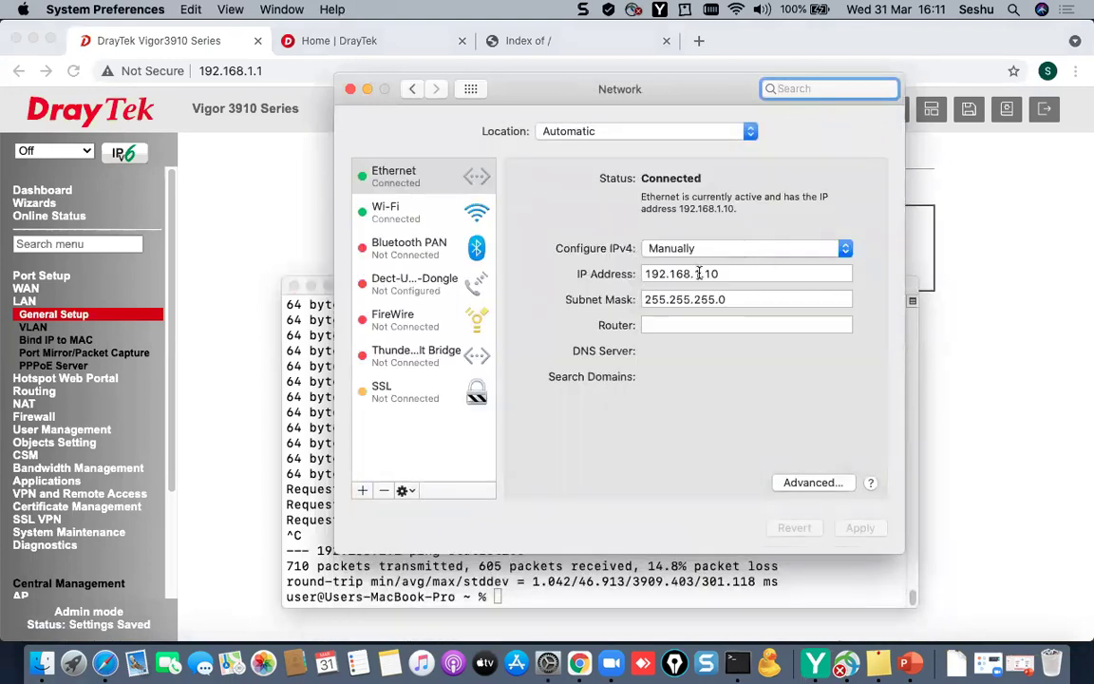
{"action": "left_click", "coordinate": [699, 274]}
{"action": "type", "text": "0"}
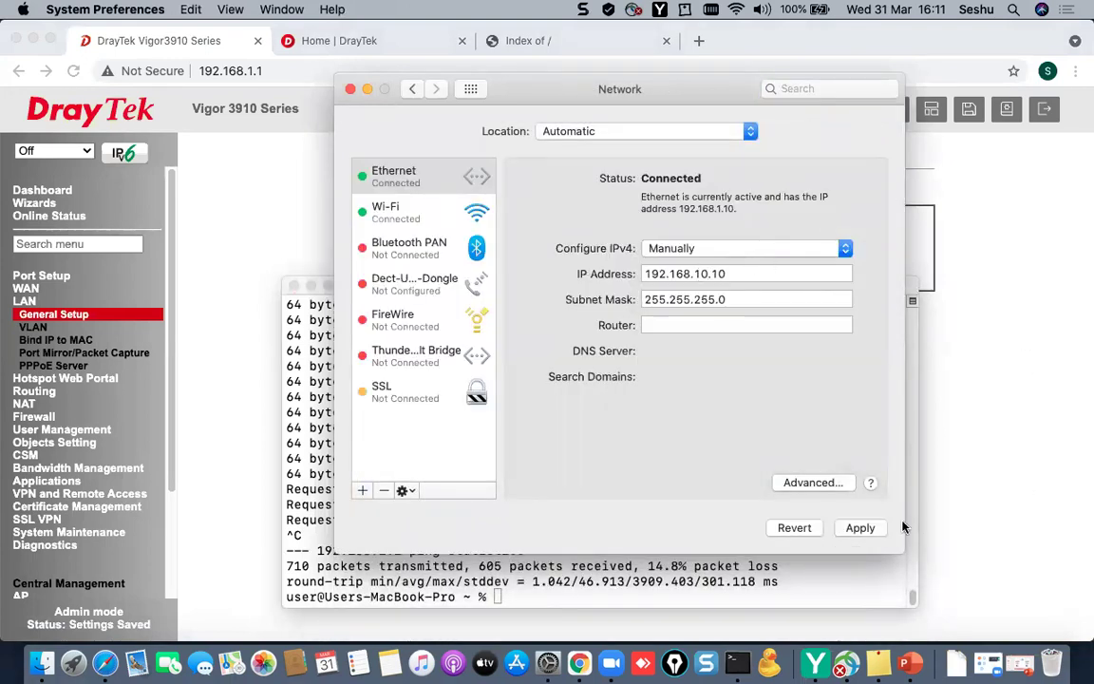
{"action": "left_click", "coordinate": [881, 528]}
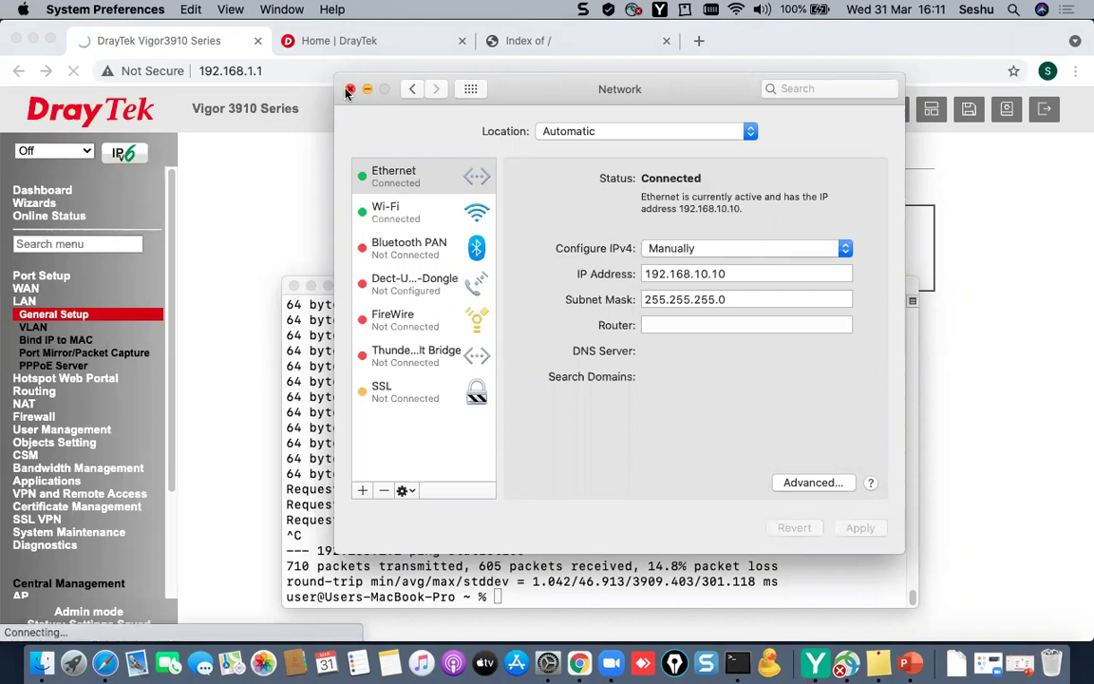
{"action": "left_click", "coordinate": [350, 88]}
- Ping the router at its new address 192.168.10.1 in Terminal
{"action": "type", "text": "ping 19"}
{"action": "key", "text": "BackSpace"}
{"action": "key", "text": "BackSpace"}
{"action": "key", "text": "BackSpace"}
{"action": "type", "text": "192.168.10"}
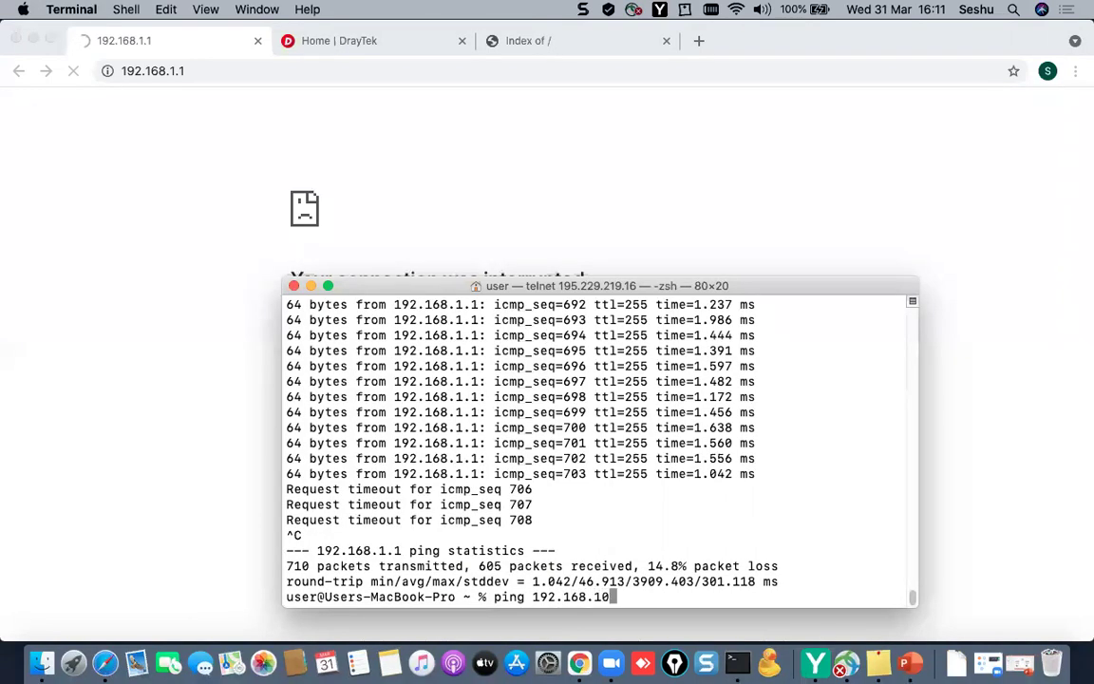
{"action": "type", "text": ".1"}
{"action": "key", "text": "Return"}
- Load 192.168.10.1 in the browser, log in, and dismiss the default-password warning
{"action": "left_click", "coordinate": [273, 86]}
{"action": "left_click", "coordinate": [276, 81]}
{"action": "type", "text": "192.168.10.1"}
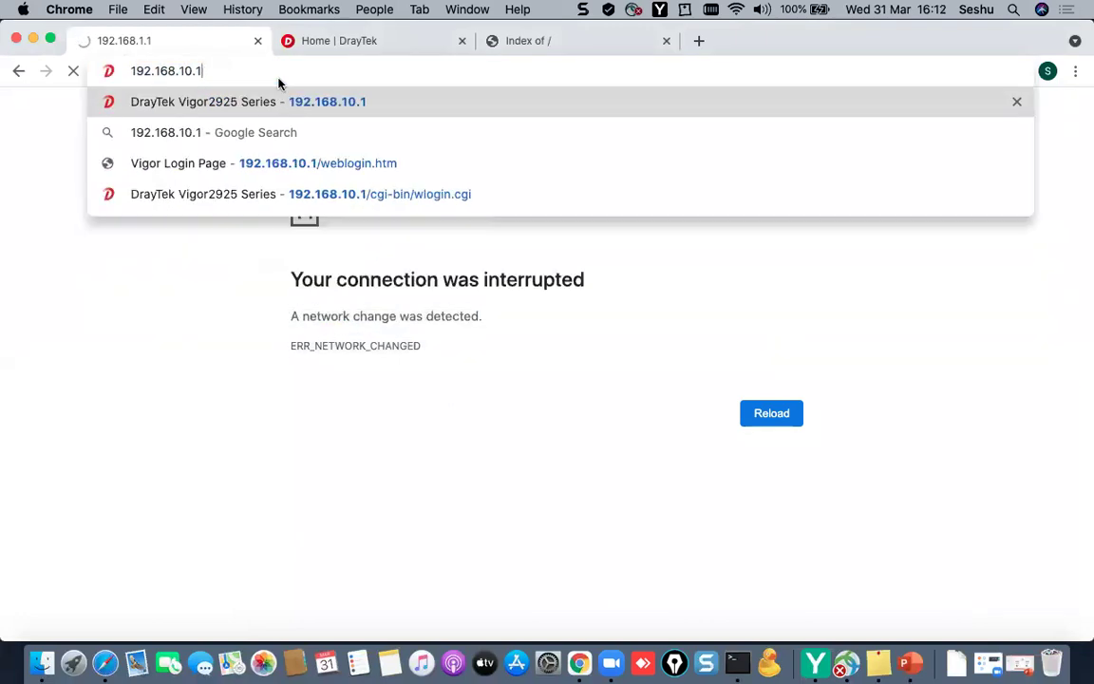
{"action": "key", "text": "Return"}
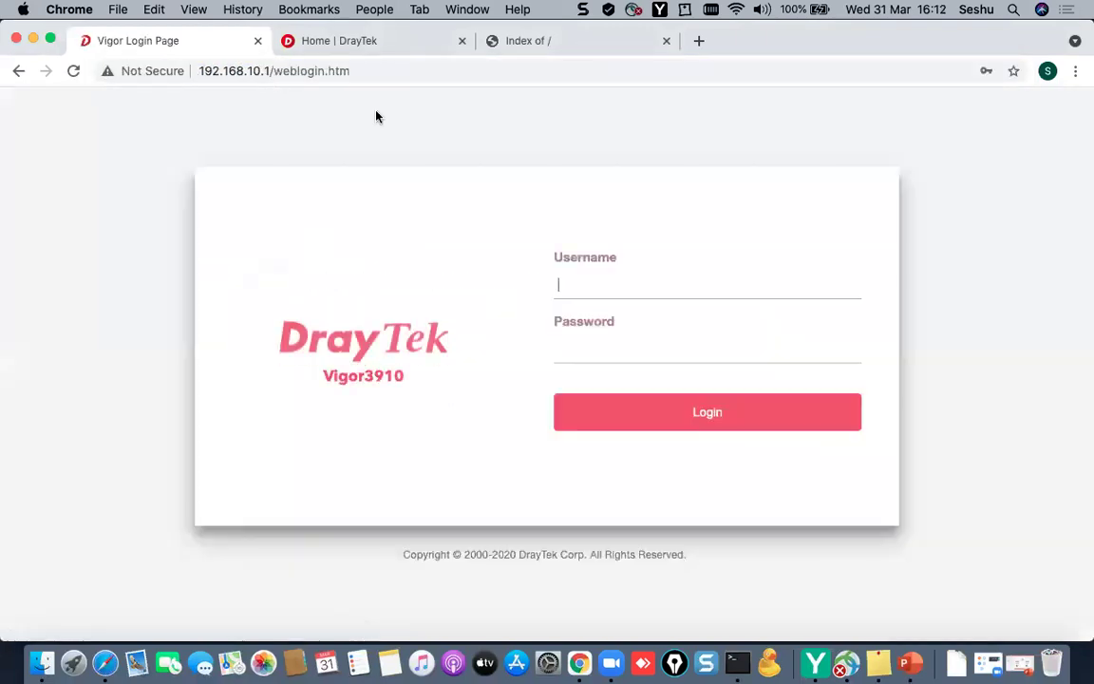
{"action": "left_click", "coordinate": [620, 283]}
{"action": "type", "text": "admin"}
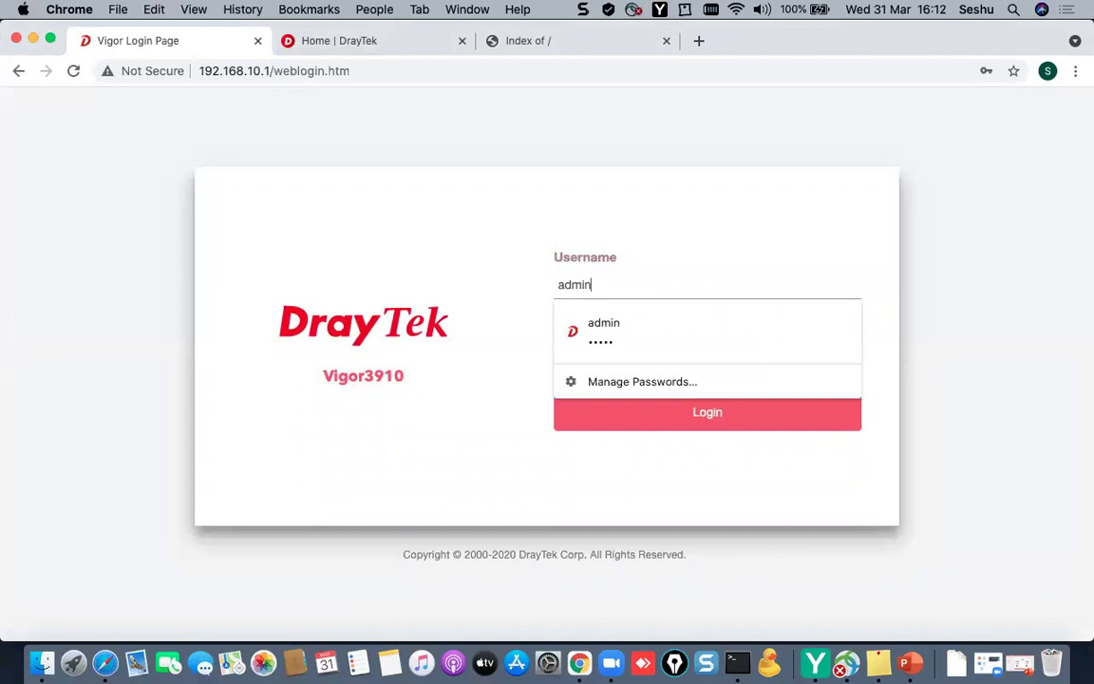
{"action": "key", "text": "Tab"}
{"action": "key", "text": "Return"}
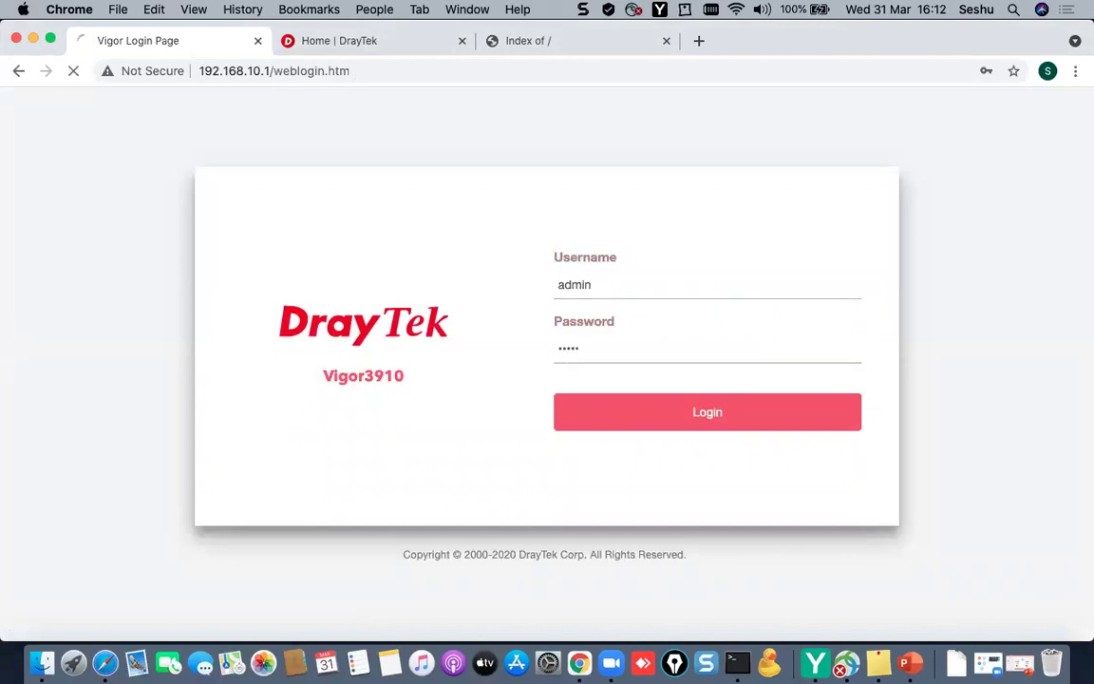
{"action": "left_click", "coordinate": [684, 422]}
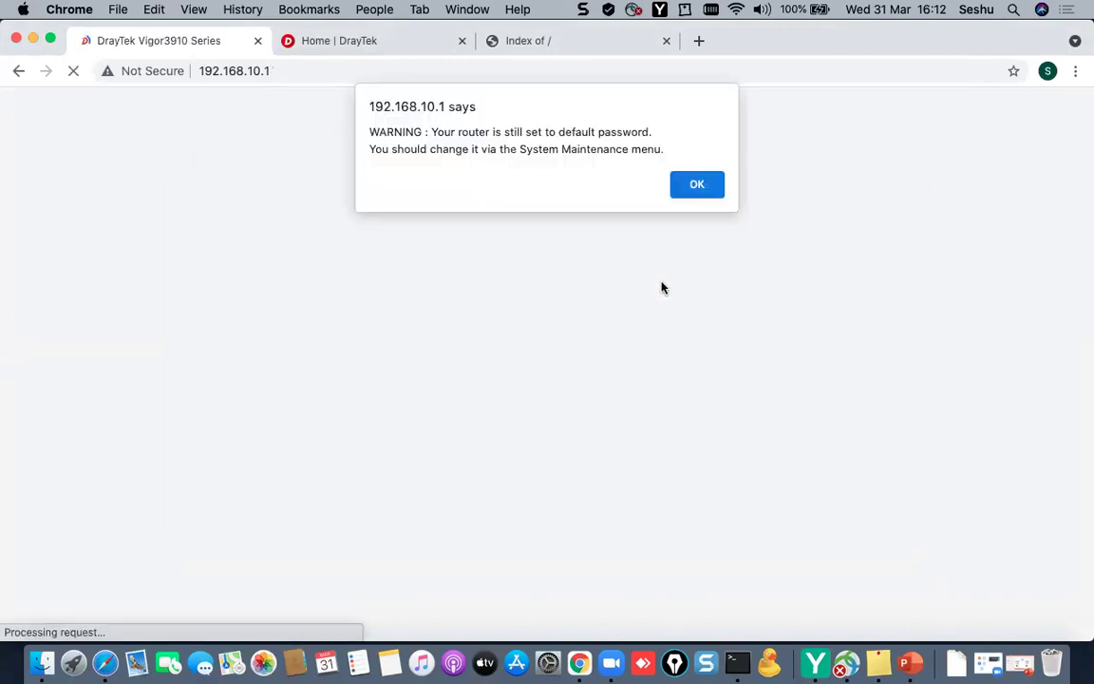
{"action": "left_click", "coordinate": [697, 186]}
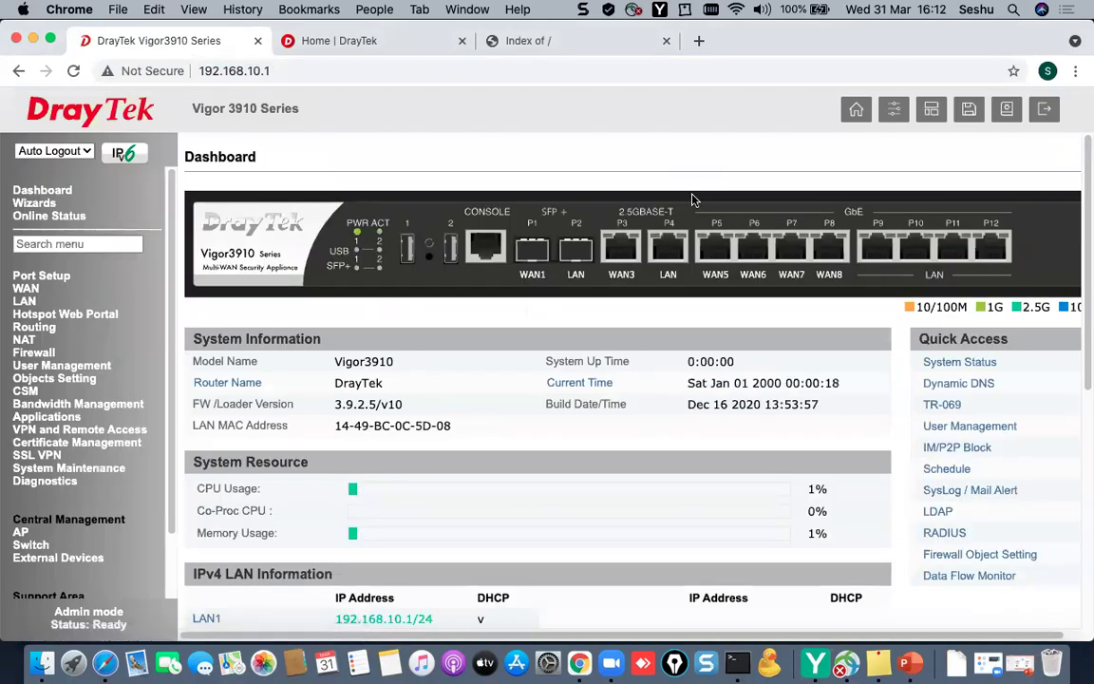
- Set WAN3 to static IP 195.229.219.5, mask 255.255.255.0, gateway 195.229.219.1, and save
{"action": "left_click", "coordinate": [28, 294]}
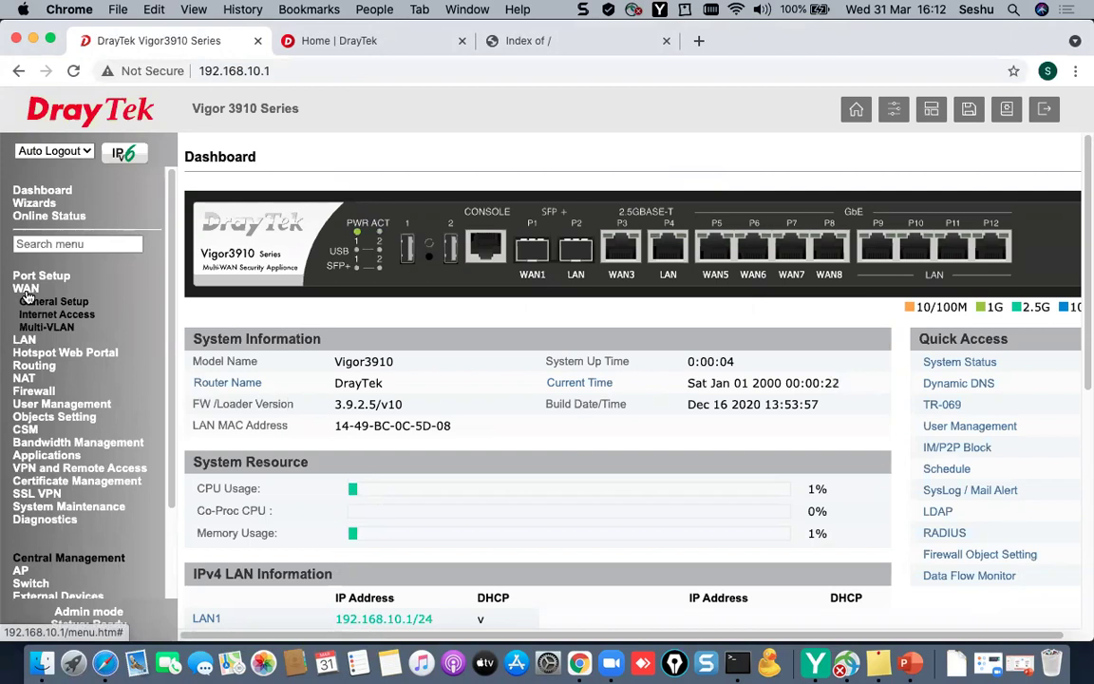
{"action": "left_click", "coordinate": [28, 294]}
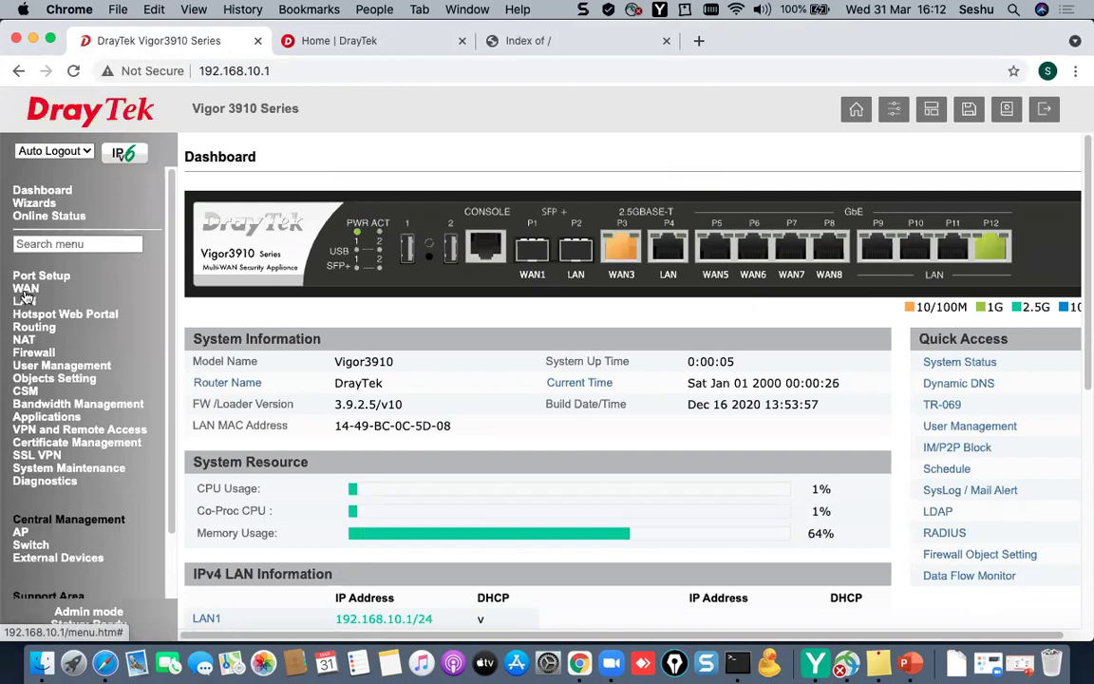
{"action": "left_click", "coordinate": [27, 292]}
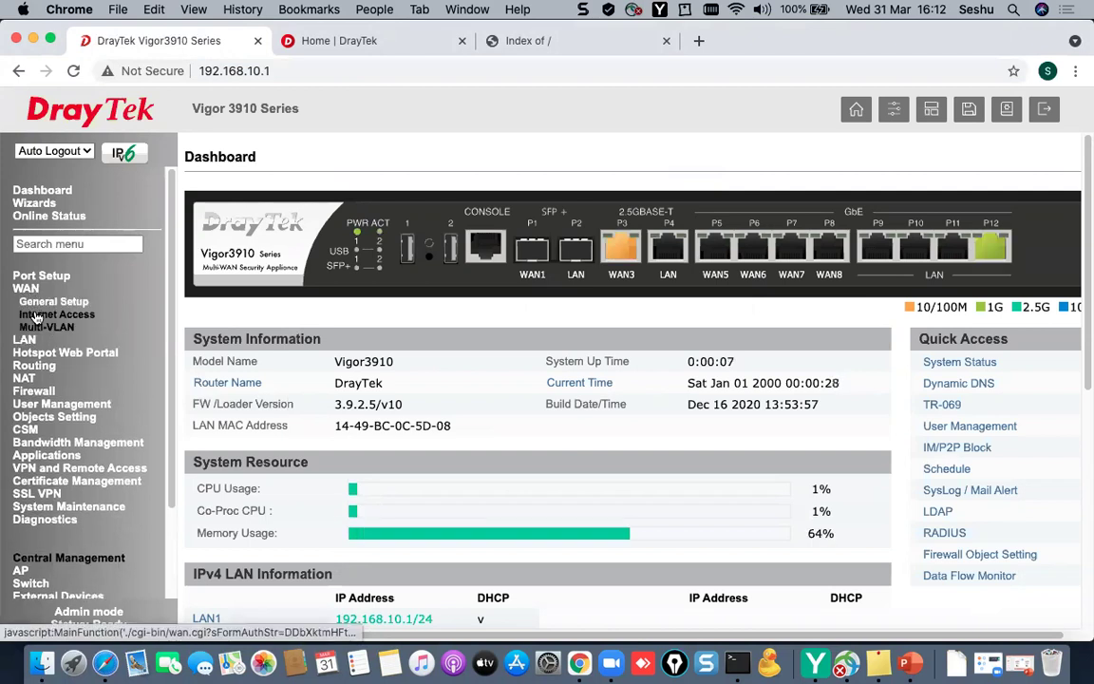
{"action": "left_click", "coordinate": [38, 315]}
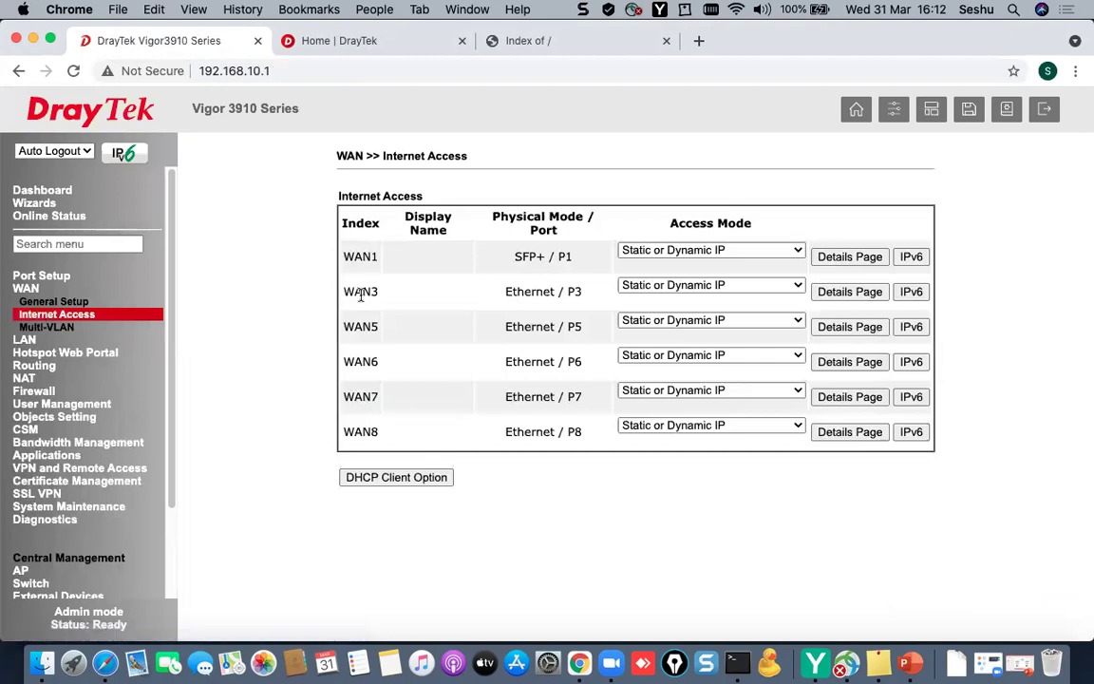
{"action": "left_click", "coordinate": [848, 291]}
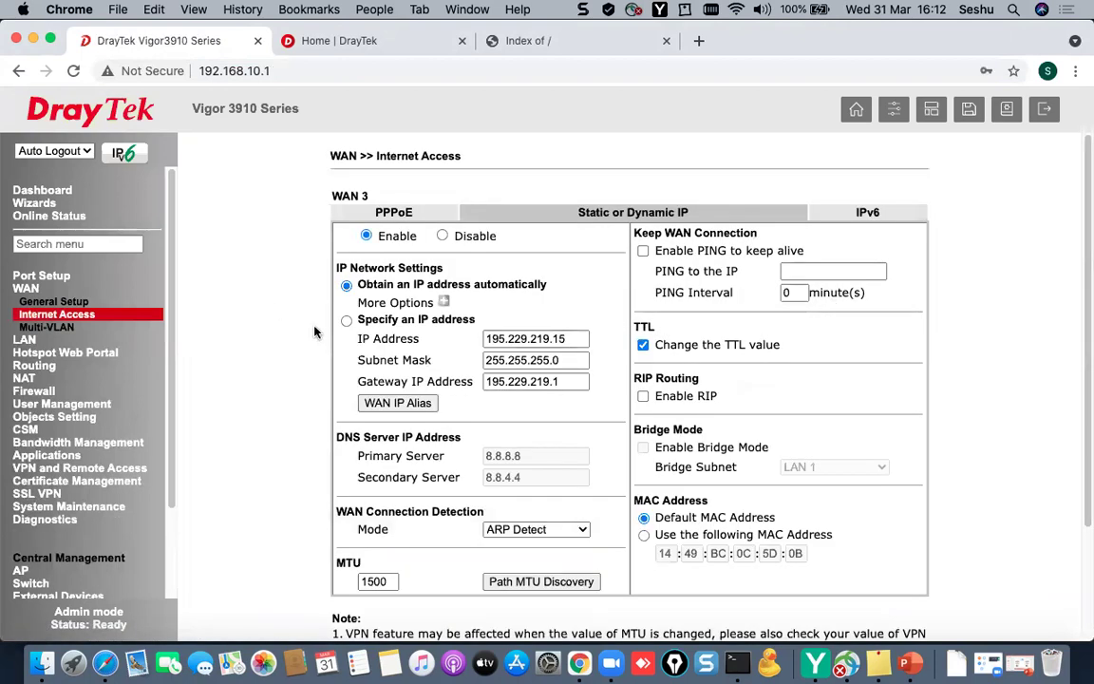
{"action": "left_click", "coordinate": [347, 320]}
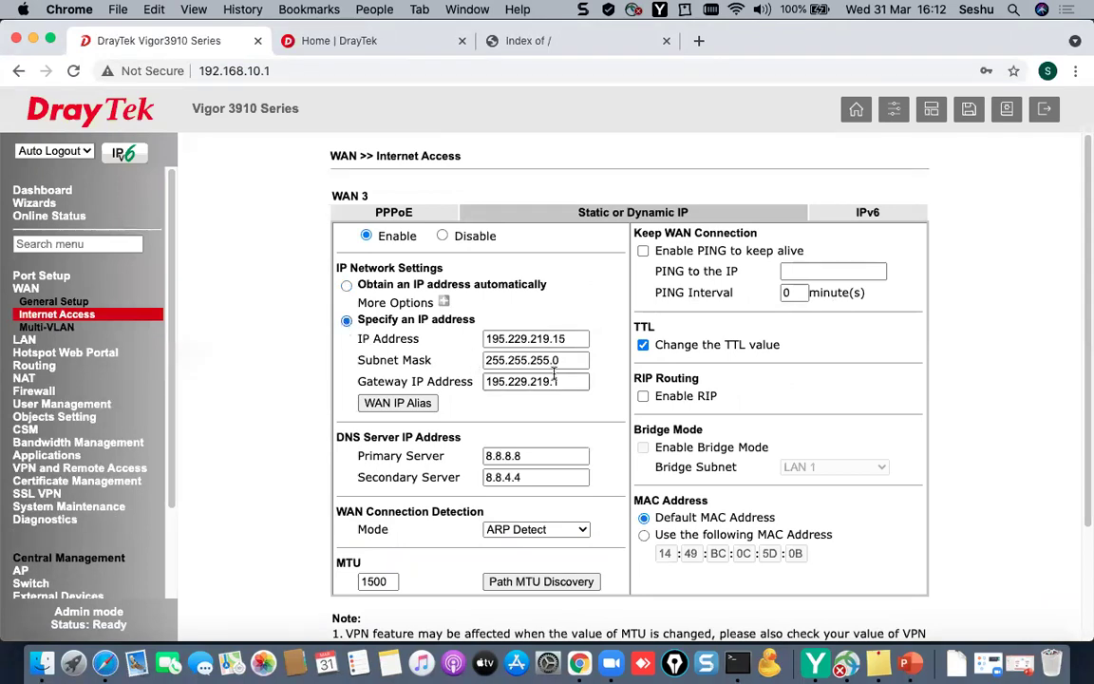
{"action": "left_click", "coordinate": [574, 339]}
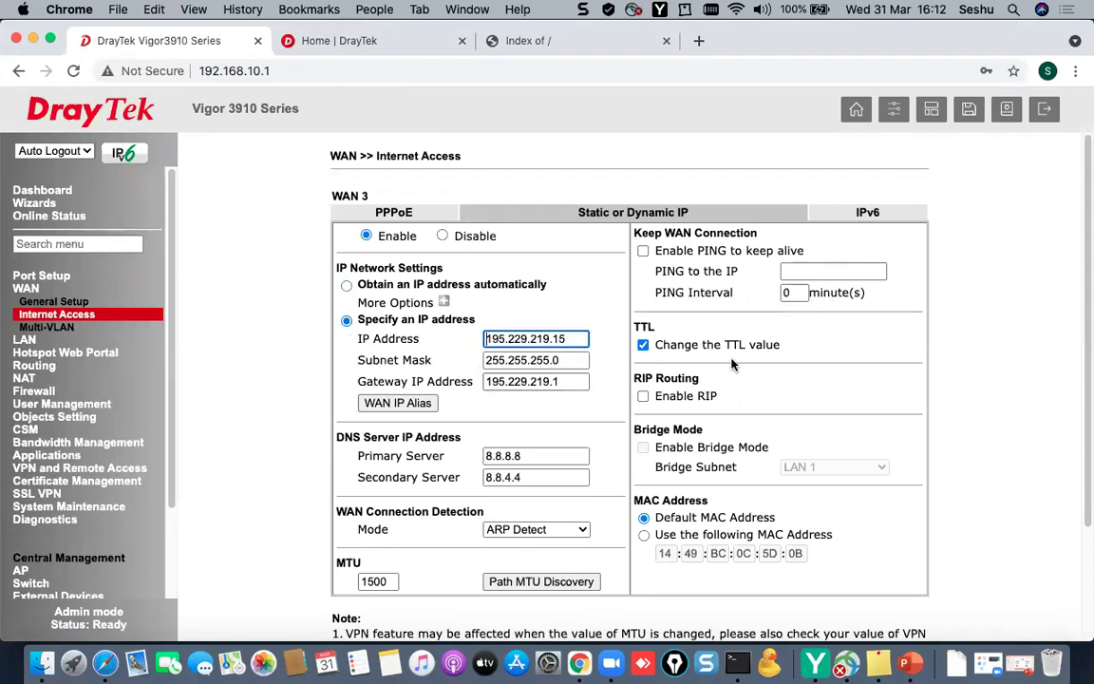
{"action": "key", "text": "BackSpace"}
{"action": "key", "text": "BackSpace"}
{"action": "left_click", "coordinate": [518, 372]}
{"action": "scroll", "coordinate": [618, 594], "scroll_direction": "down", "scroll_amount": 3}
{"action": "left_click", "coordinate": [591, 611]}
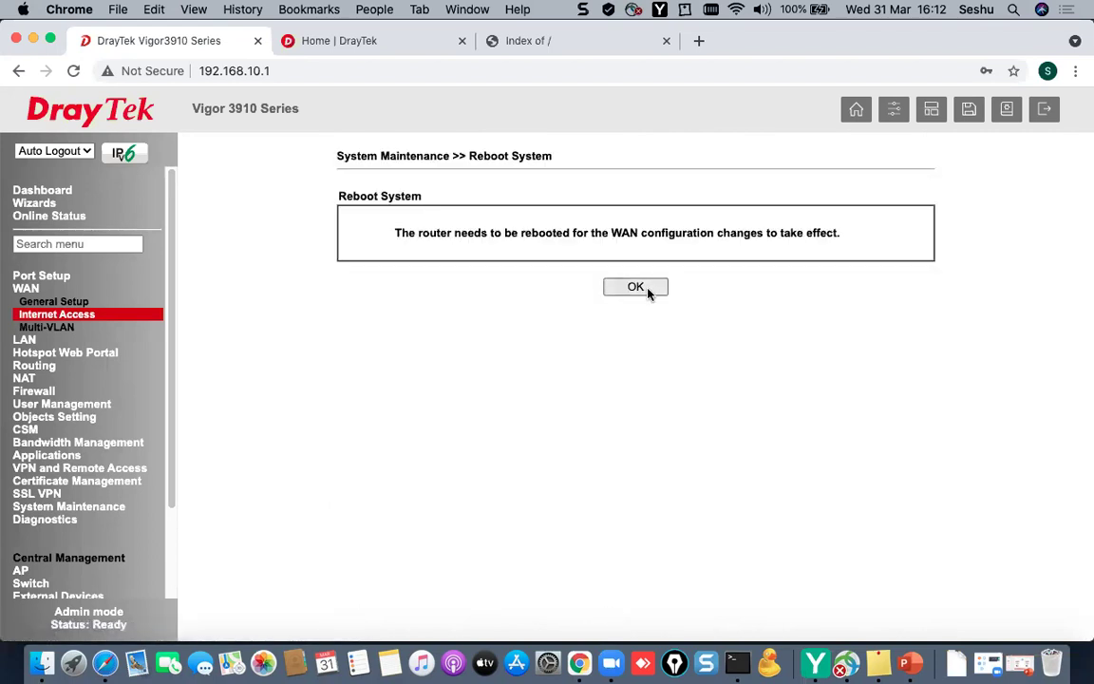
- Reboot the router to apply the WAN3 change, wait for pings to resume, then return to the login page
{"action": "left_click", "coordinate": [635, 287]}
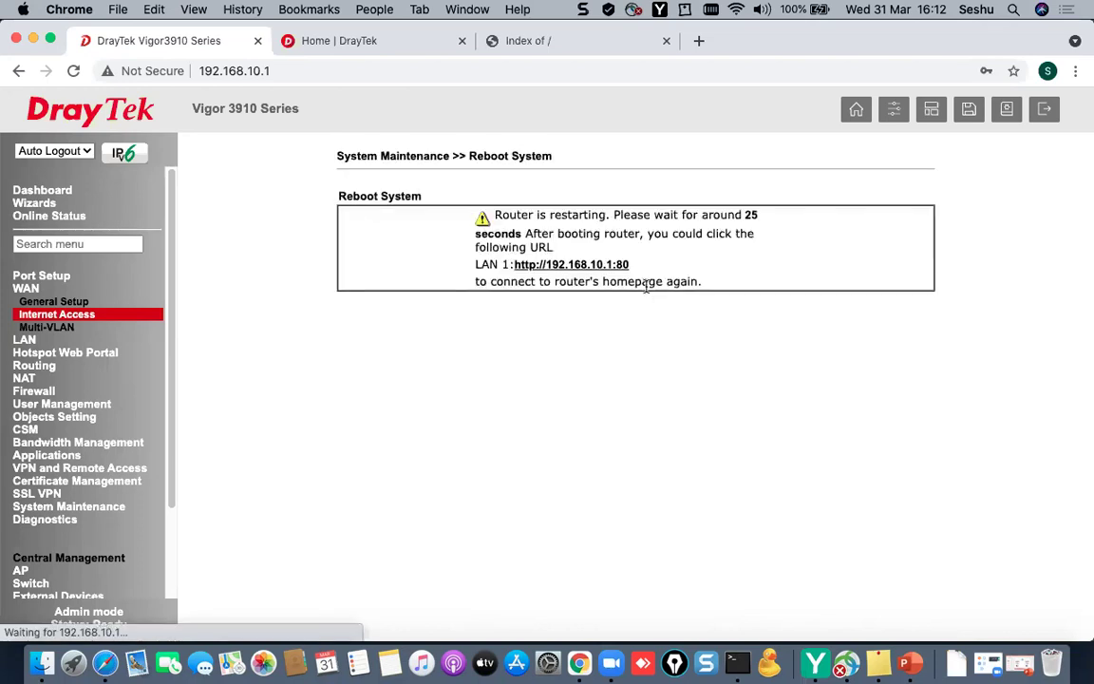
{"action": "left_click", "coordinate": [737, 663]}
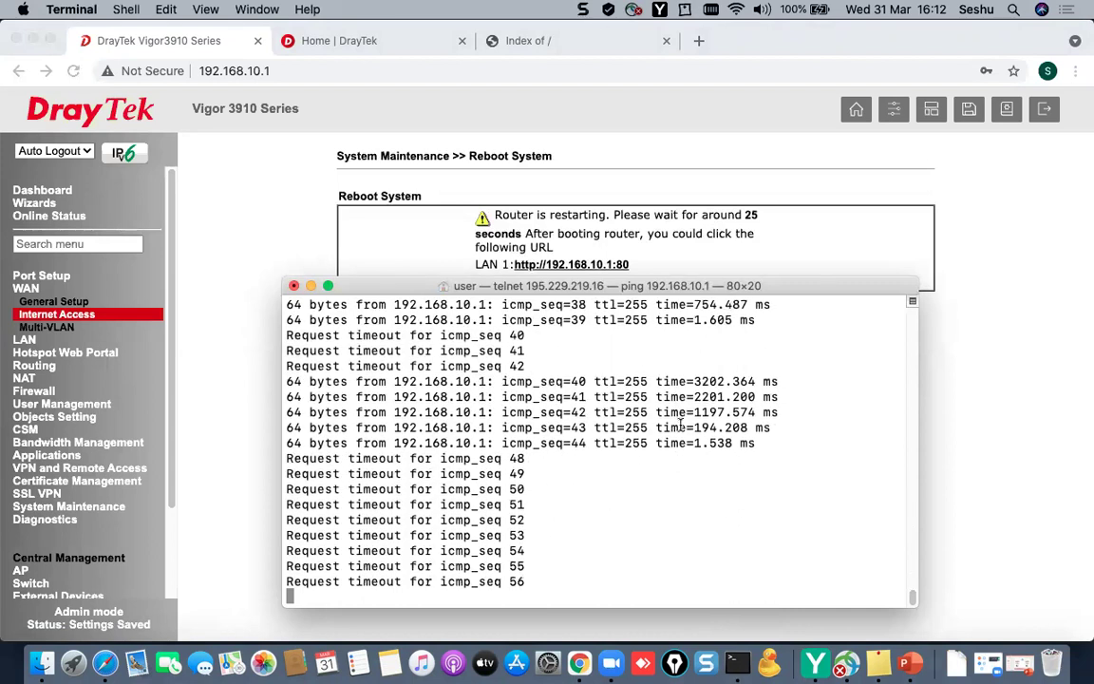
{"action": "triple_click", "coordinate": [701, 462]}
{"action": "left_click", "coordinate": [702, 457]}
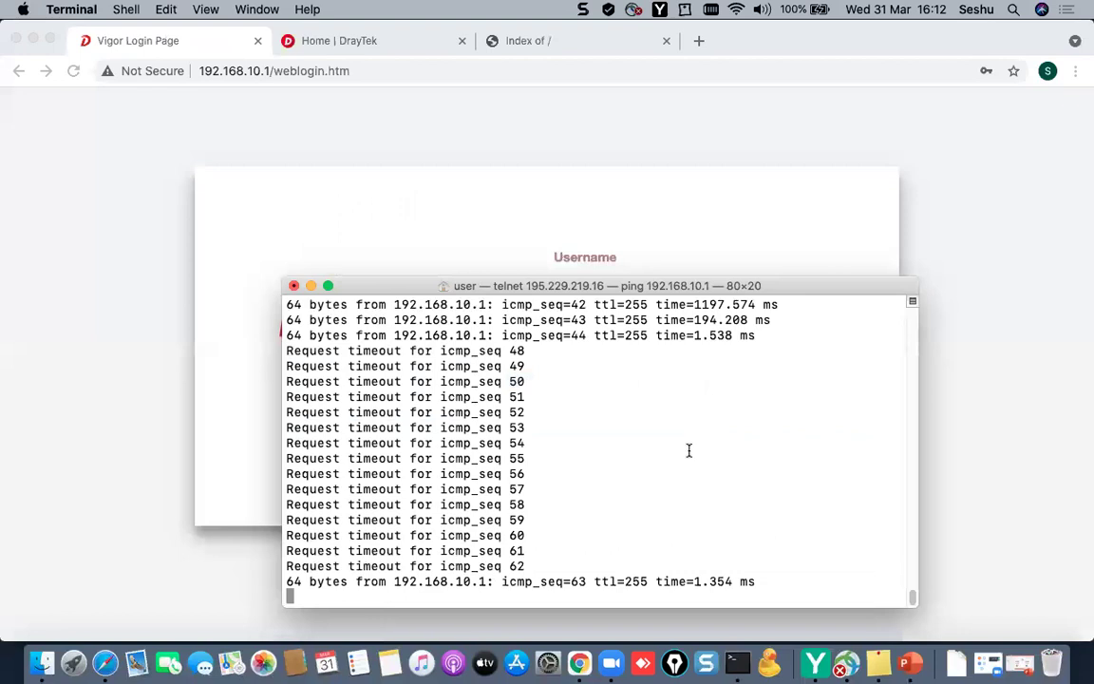
{"action": "left_click", "coordinate": [612, 249]}
- Sign in with the default credentials and dismiss the default-password alert to reach the Dashboard
{"action": "type", "text": "a"}
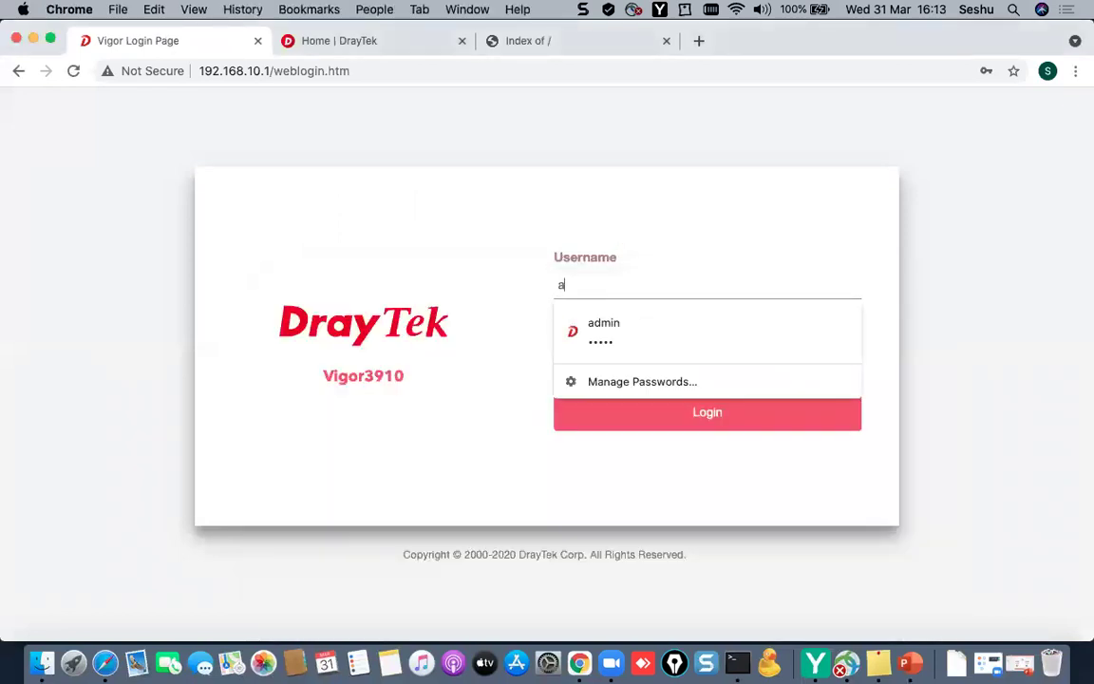
{"action": "type", "text": "dmin"}
{"action": "key", "text": "Tab"}
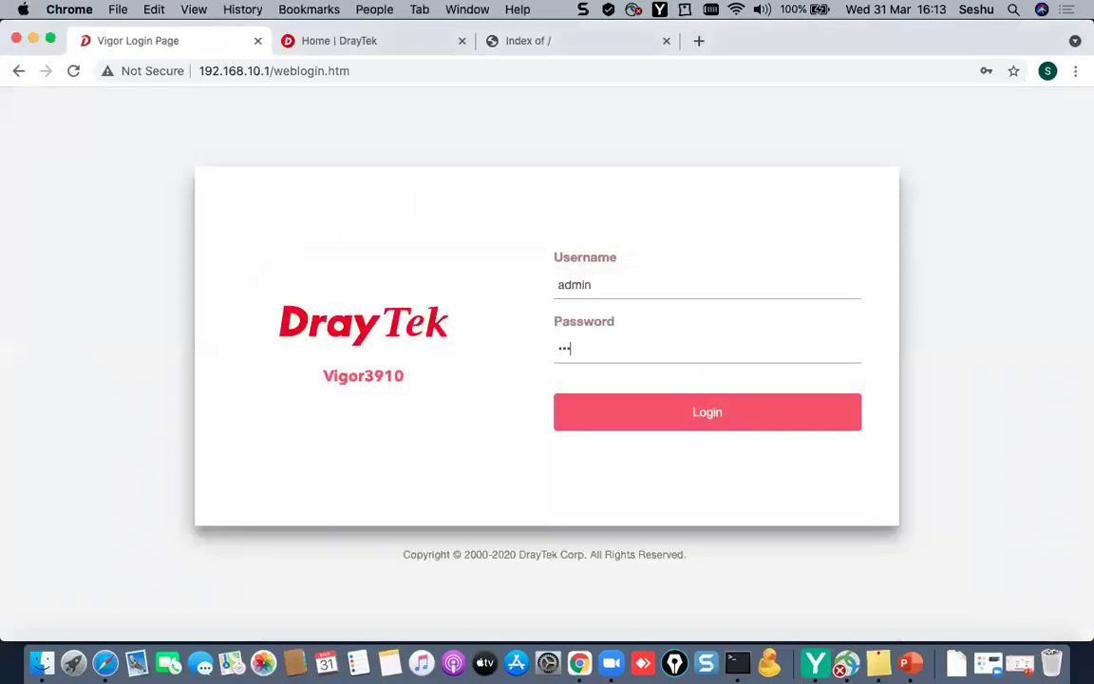
{"action": "key", "text": "Return"}
{"action": "left_click", "coordinate": [604, 407]}
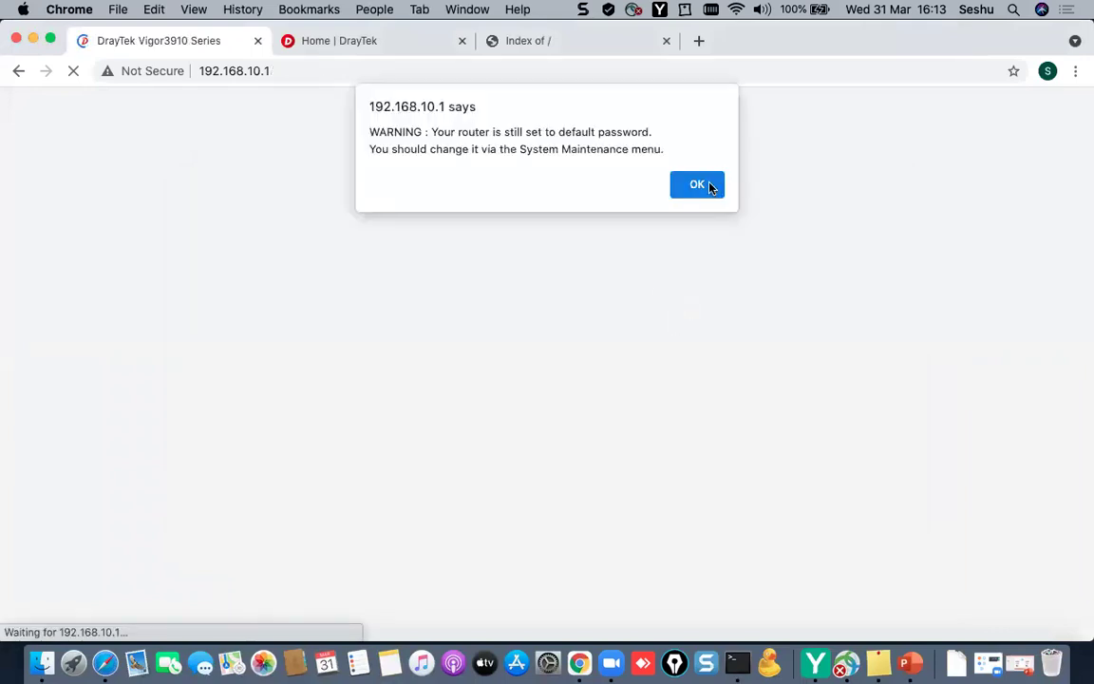
{"action": "left_click", "coordinate": [704, 185]}
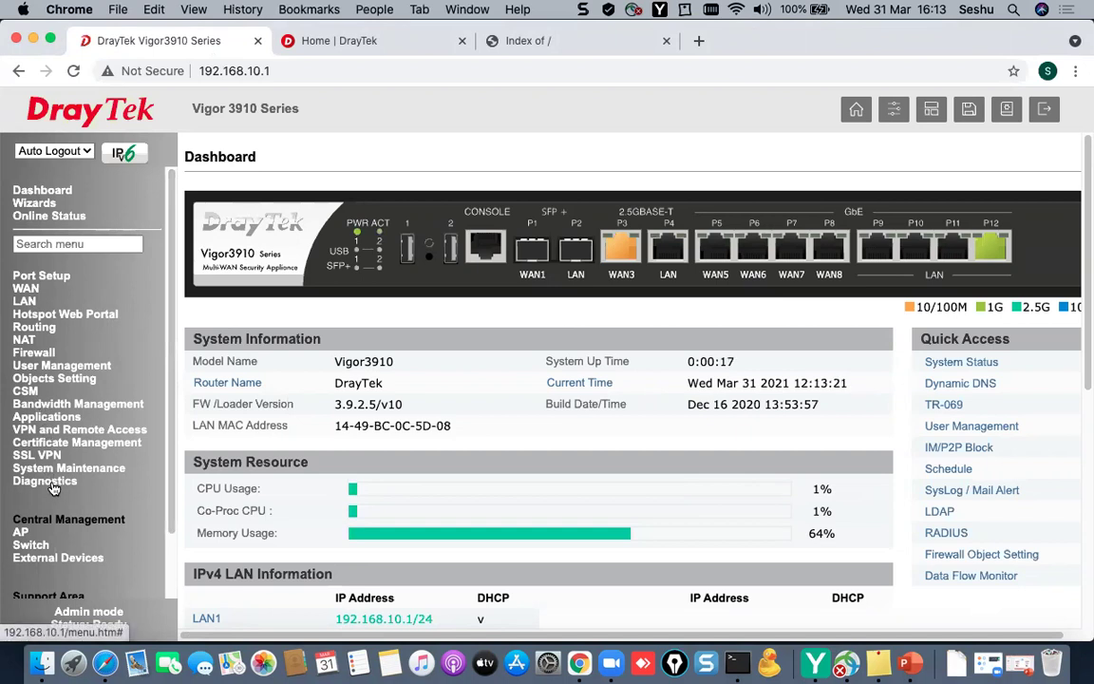
- Review the Routing Table and Dial-out Triggering pages under Diagnostics
{"action": "left_click", "coordinate": [53, 482]}
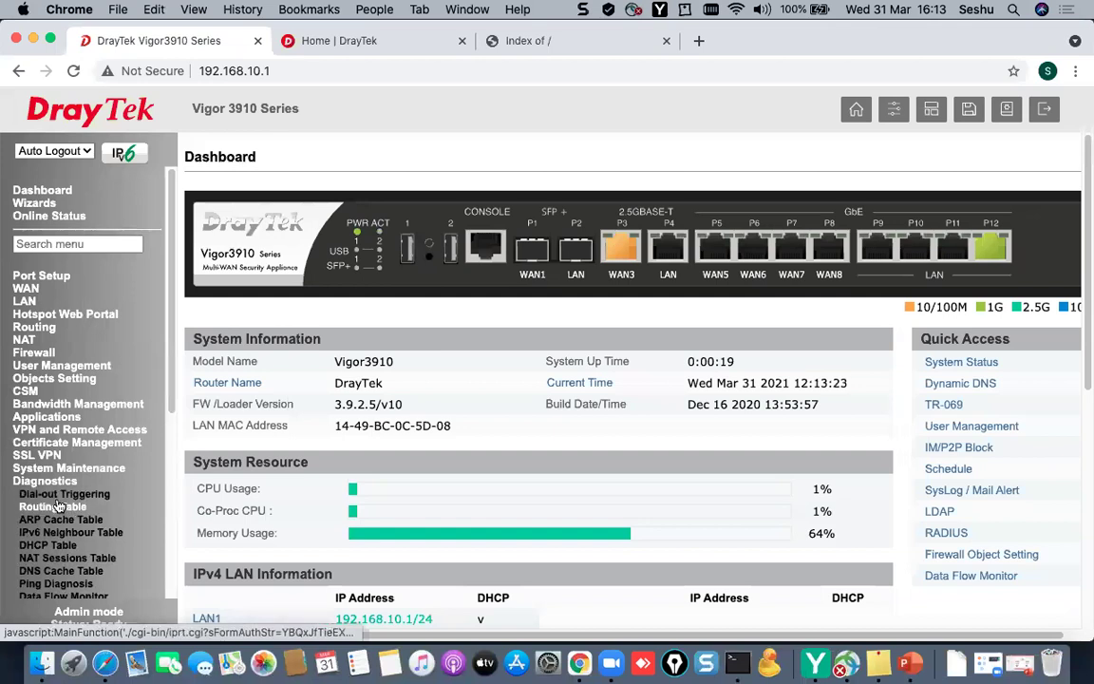
{"action": "left_click", "coordinate": [55, 506]}
{"action": "left_click", "coordinate": [63, 493]}
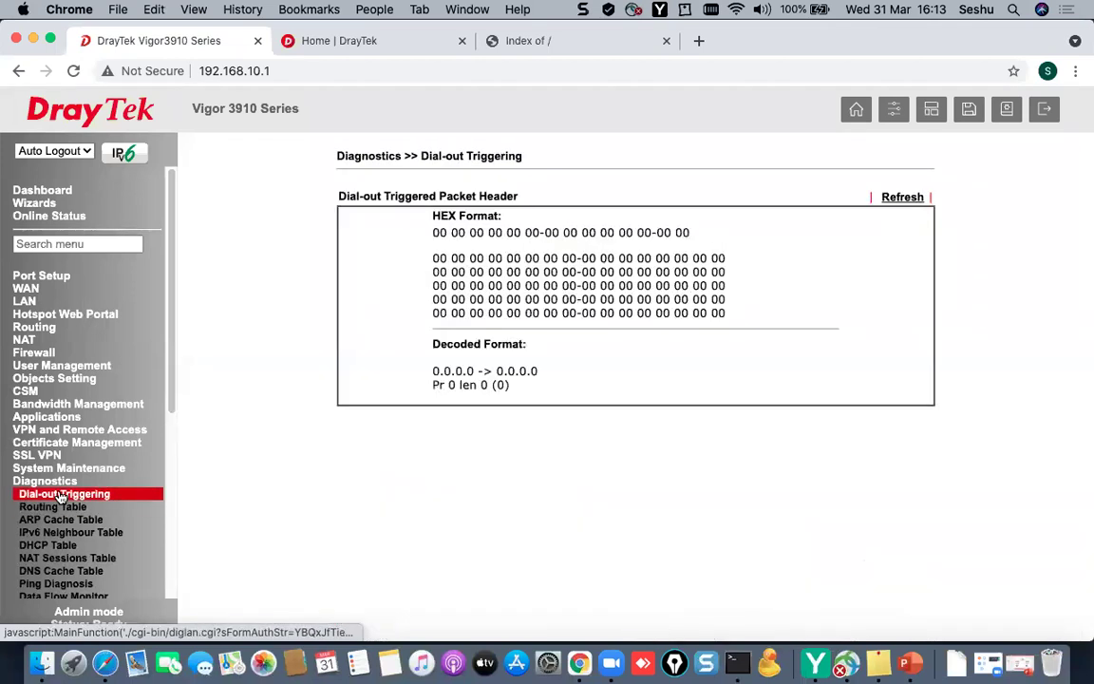
{"action": "left_click", "coordinate": [61, 507]}
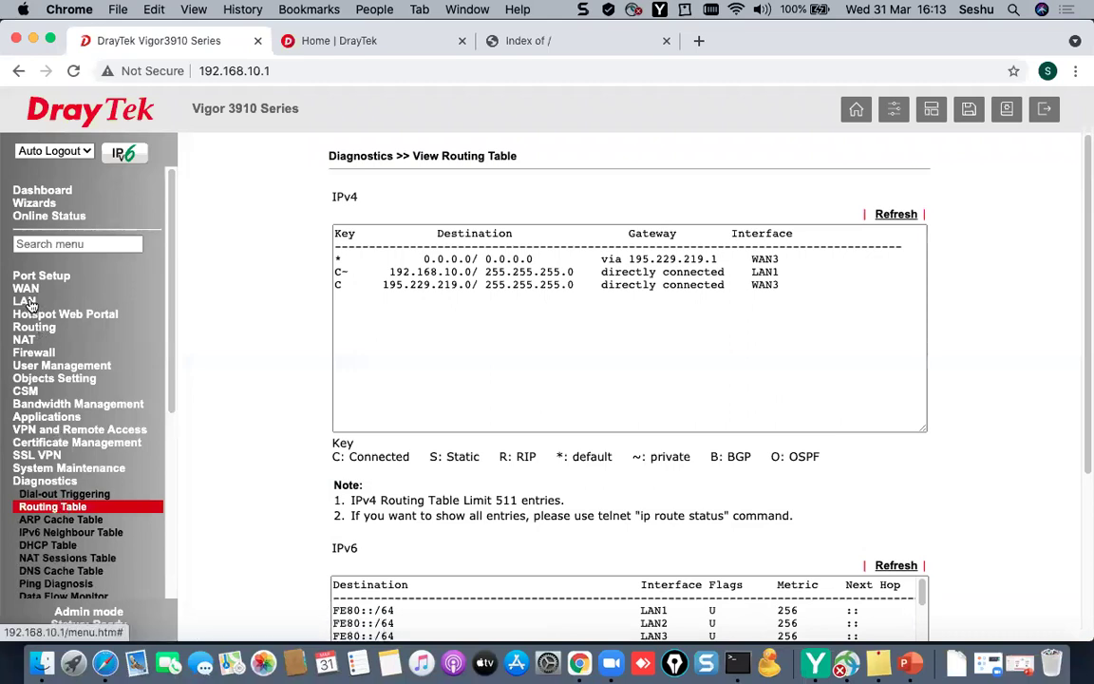
{"action": "left_click", "coordinate": [53, 151]}
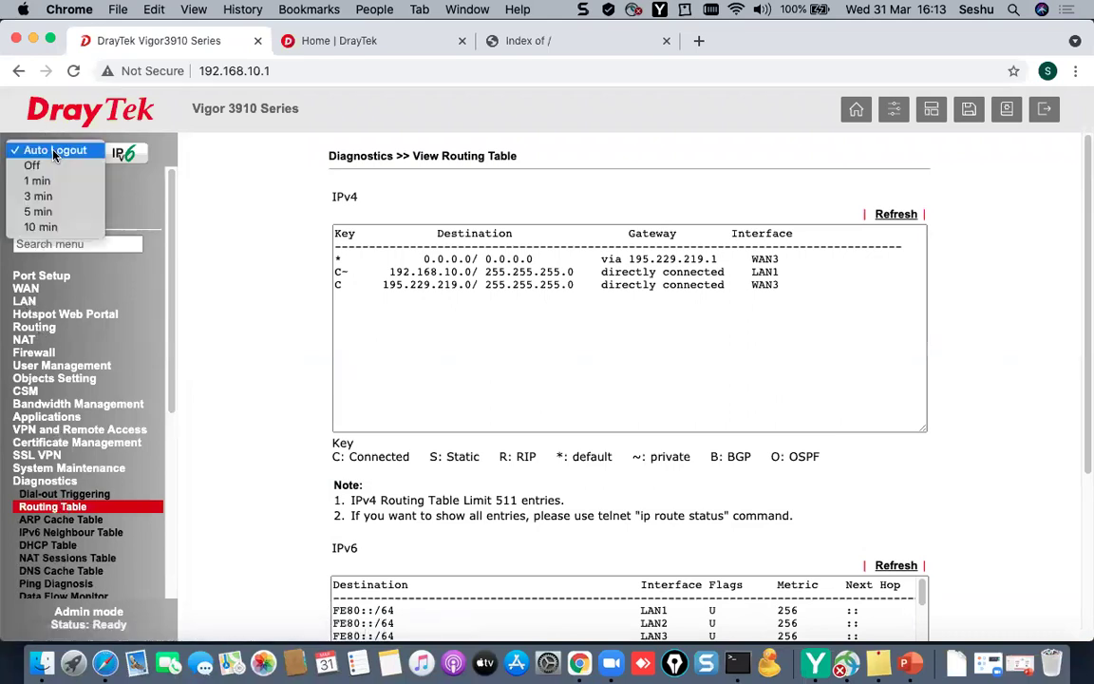
{"action": "left_click", "coordinate": [55, 151]}
{"action": "scroll", "coordinate": [54, 480], "scroll_direction": "down", "scroll_amount": 3}
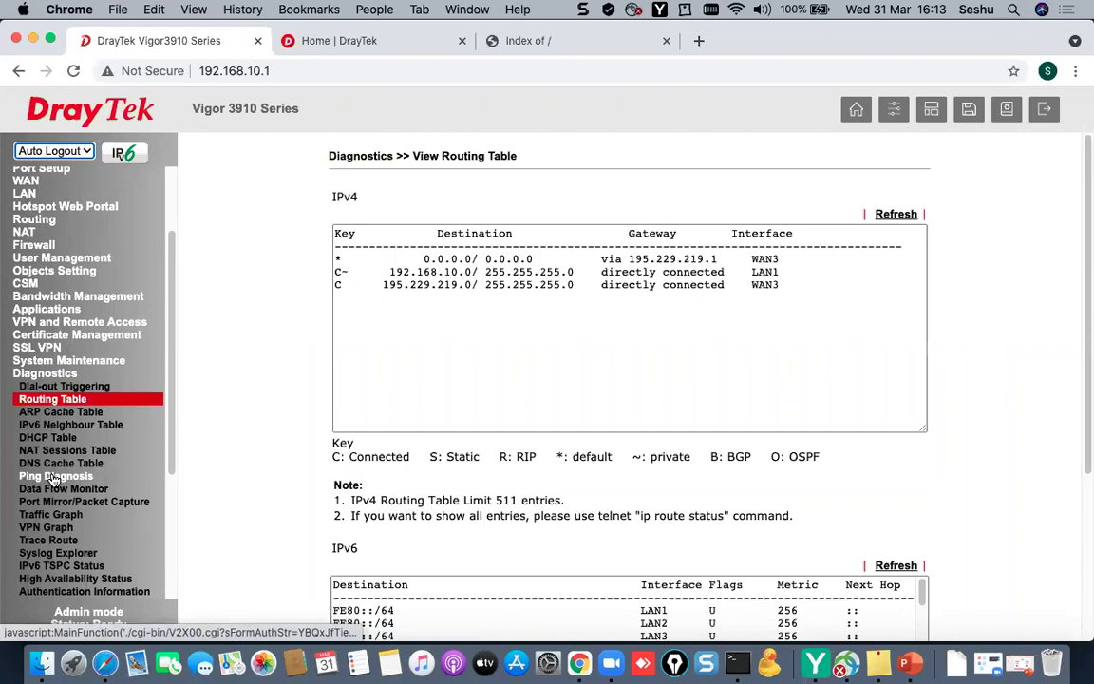
- Ping 4.2.2.2 through WAN3 with 5 of 5 replies, then set Auto Logout to Off
{"action": "left_click", "coordinate": [54, 477]}
{"action": "left_click", "coordinate": [752, 274]}
{"action": "type", "text": "4.2.2.2"}
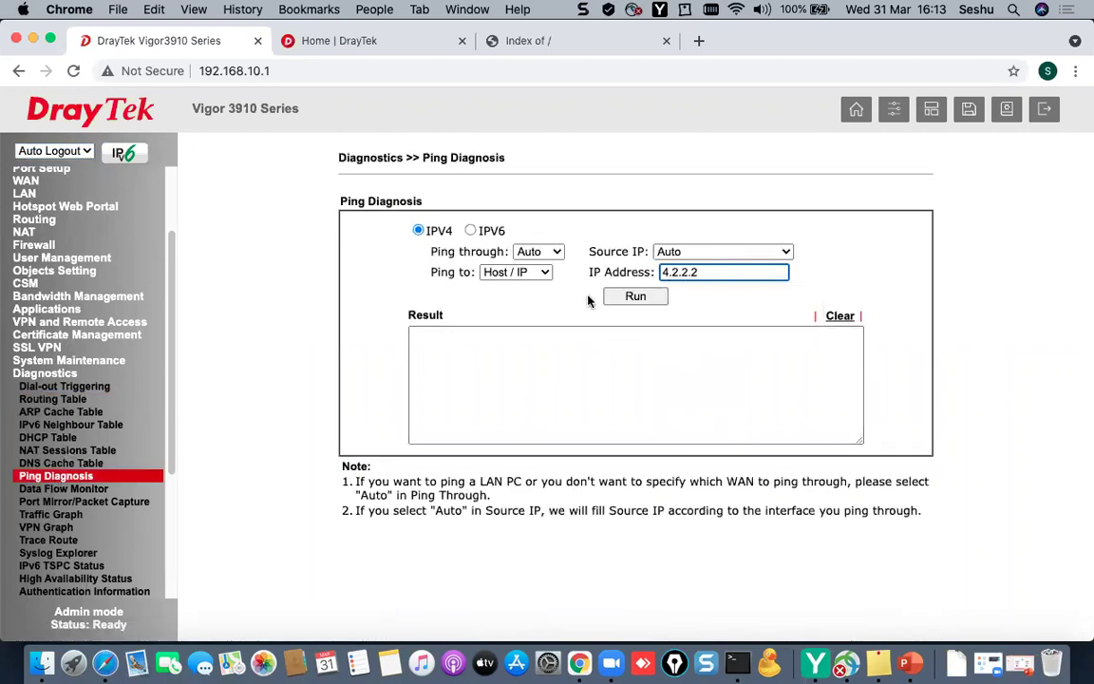
{"action": "left_click", "coordinate": [626, 295]}
{"action": "left_click", "coordinate": [697, 178]}
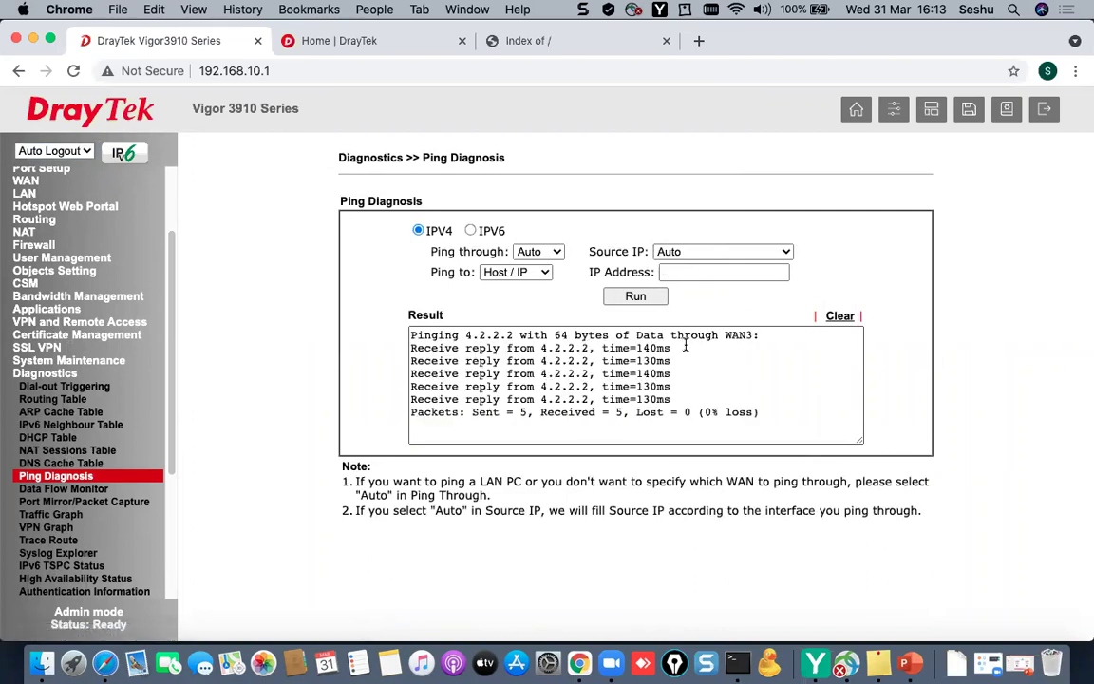
{"action": "left_click_drag", "start_coordinate": [794, 415], "coordinate": [425, 299]}
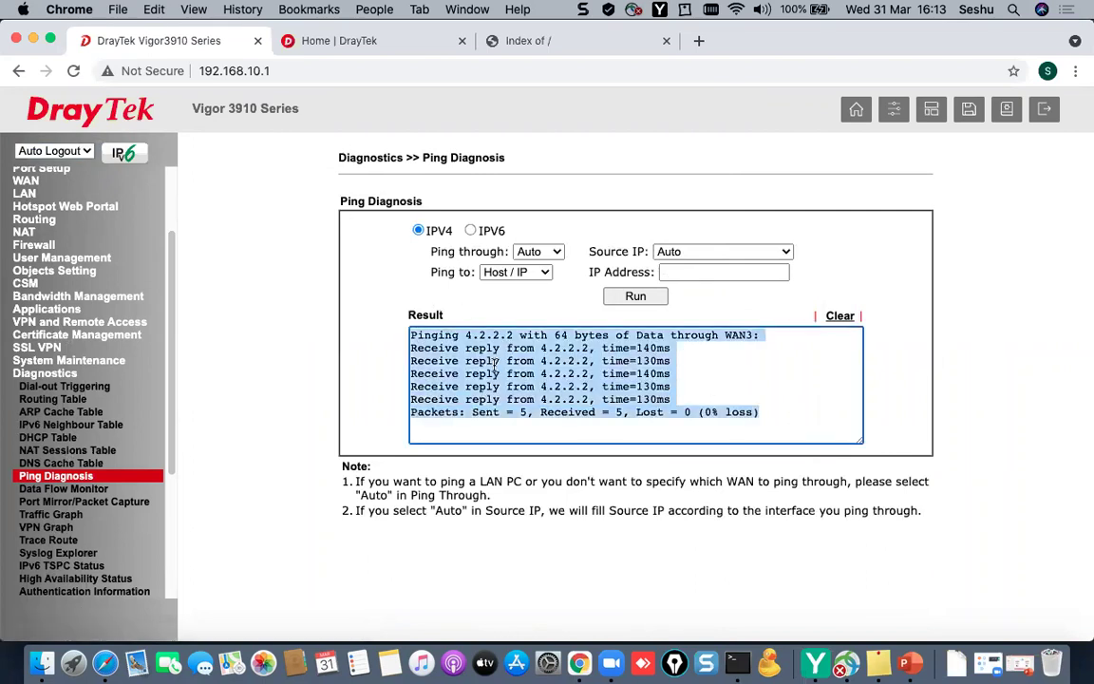
{"action": "left_click", "coordinate": [55, 150]}
{"action": "left_click", "coordinate": [181, 248]}
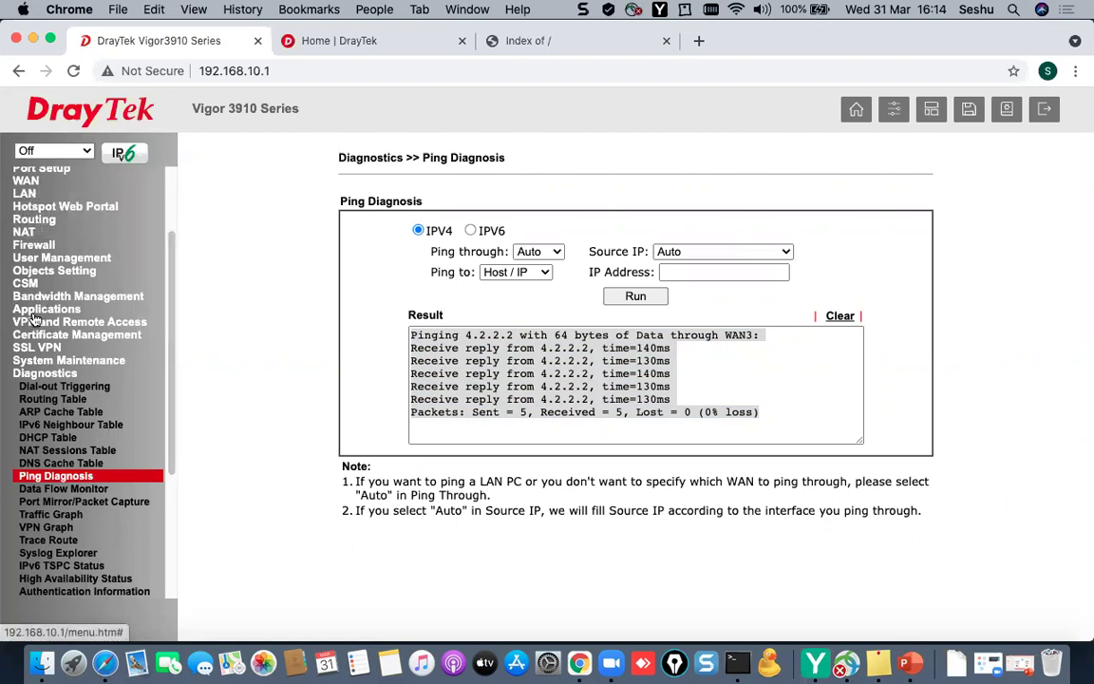
- Enable management from the Internet with HTTPS Server in System Maintenance > Management, and save
{"action": "left_click", "coordinate": [66, 363]}
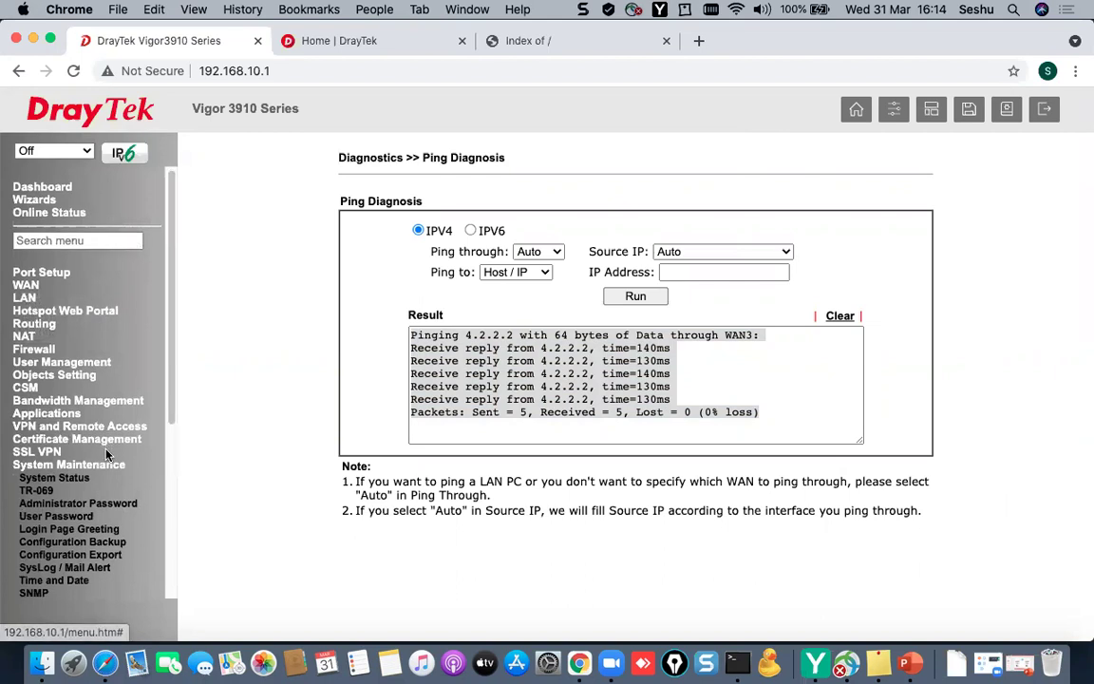
{"action": "scroll", "coordinate": [100, 413], "scroll_direction": "down", "scroll_amount": 2}
{"action": "left_click", "coordinate": [52, 555]}
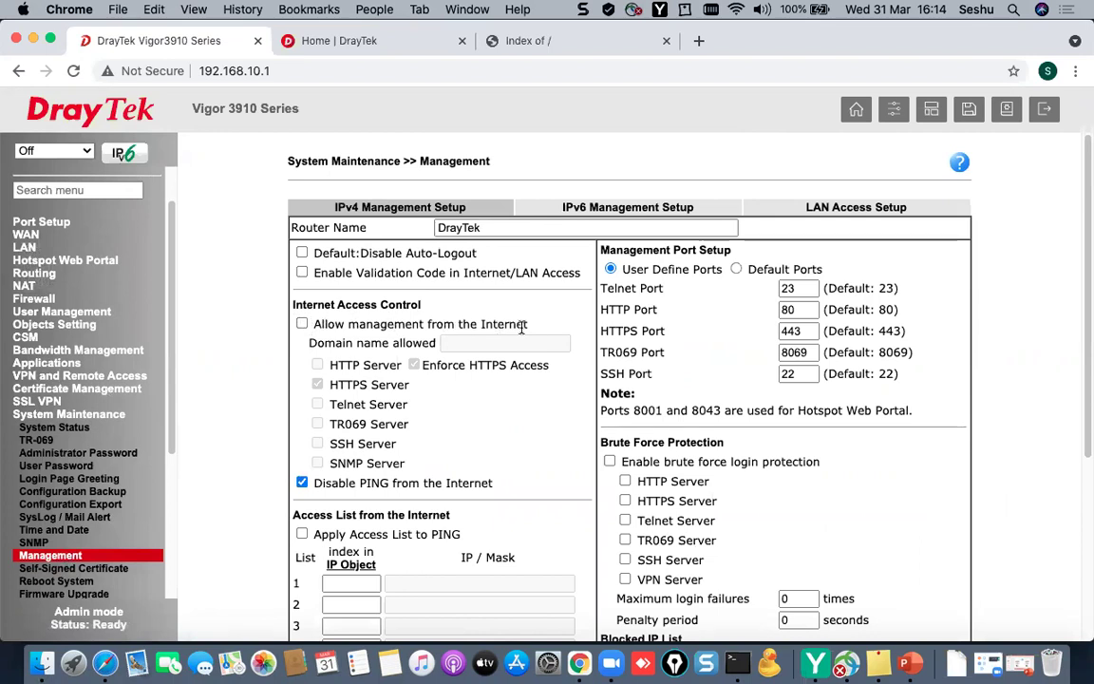
{"action": "left_click", "coordinate": [301, 325]}
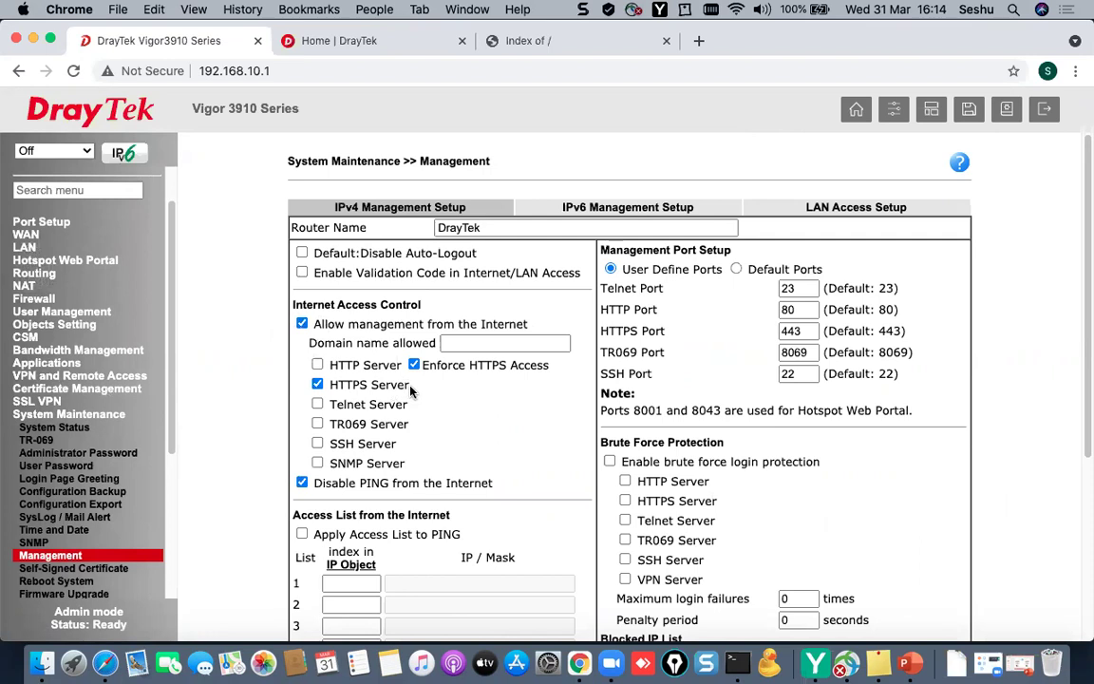
{"action": "double_click", "coordinate": [318, 385]}
{"action": "scroll", "coordinate": [482, 459], "scroll_direction": "down", "scroll_amount": 5}
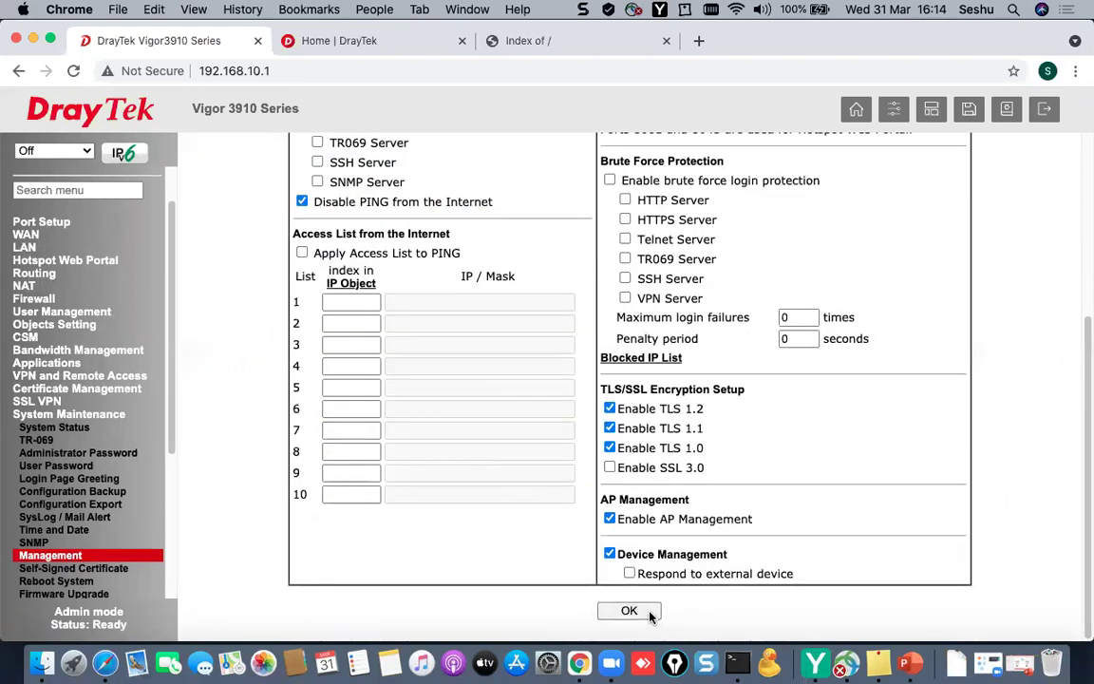
{"action": "left_click", "coordinate": [650, 612]}
{"action": "left_click", "coordinate": [703, 226]}
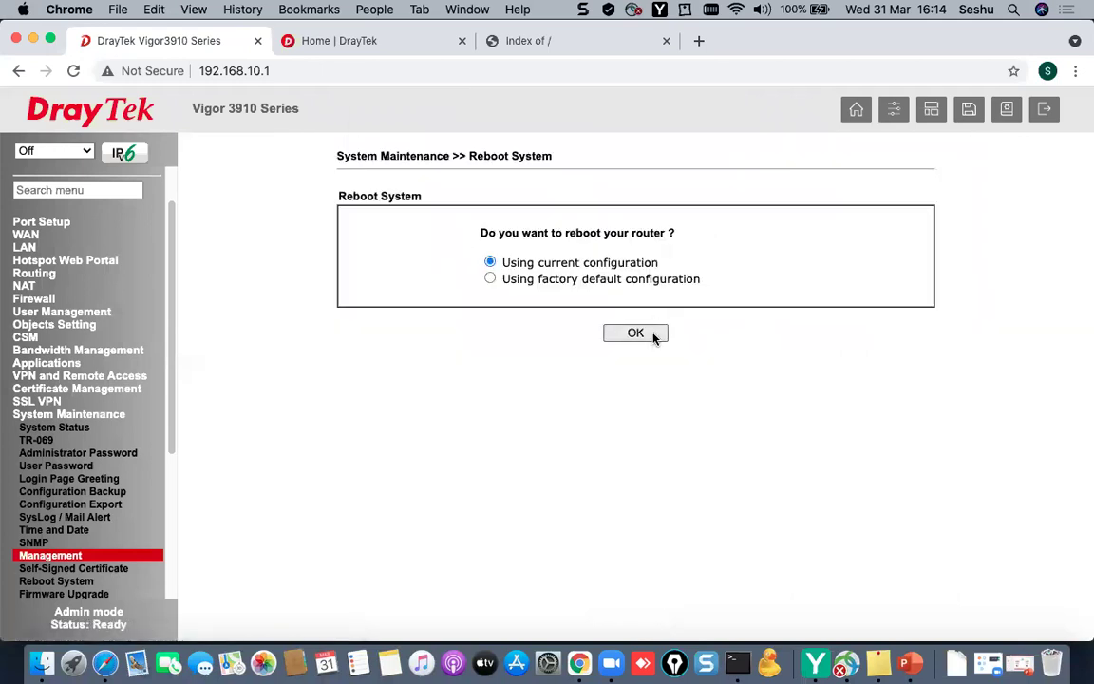
- Reboot using the current configuration and wait until 192.168.10.1 answers pings again
{"action": "left_click", "coordinate": [653, 334]}
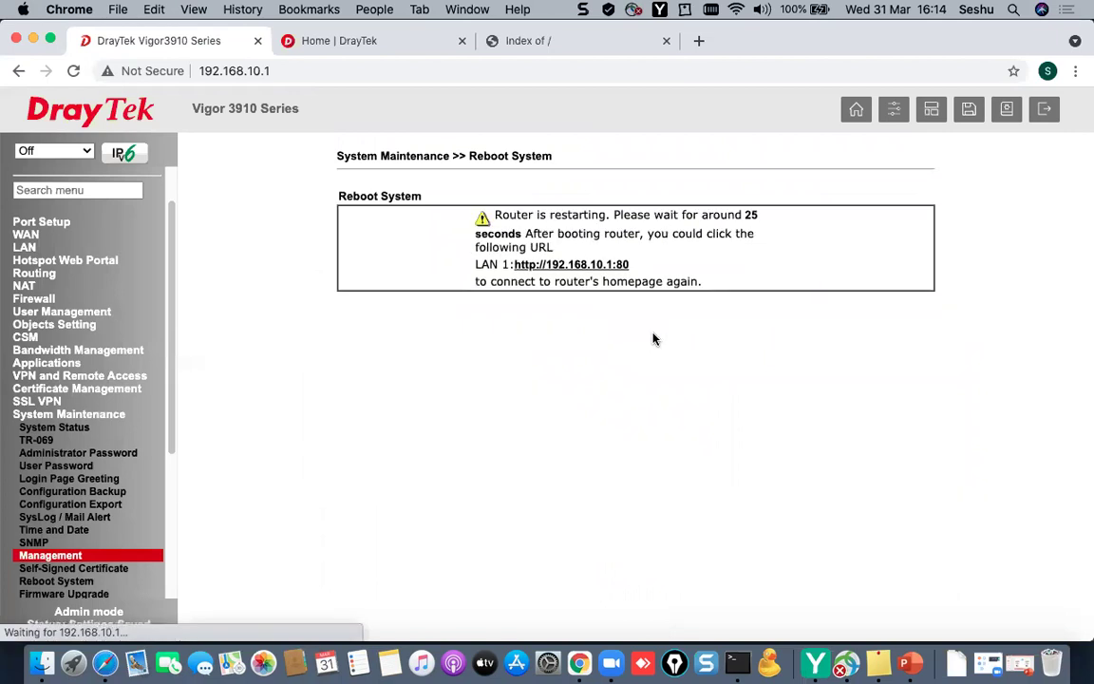
{"action": "left_click", "coordinate": [733, 665]}
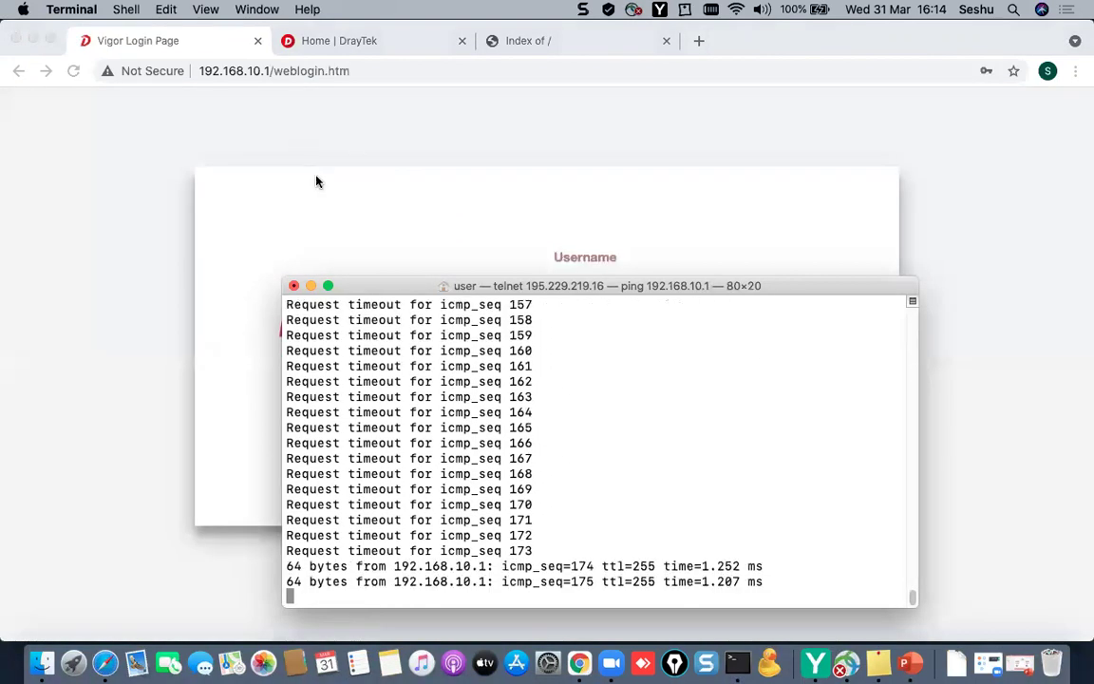
{"action": "left_click", "coordinate": [344, 188]}
{"action": "left_click", "coordinate": [351, 71]}
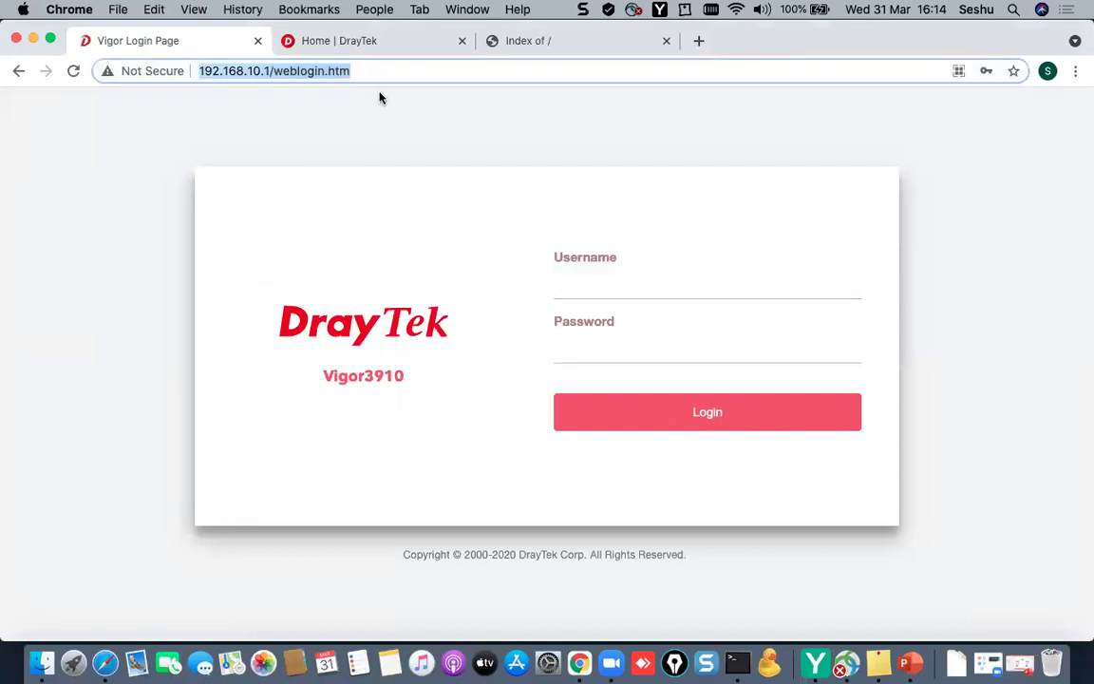
{"action": "type", "text": "https://"}
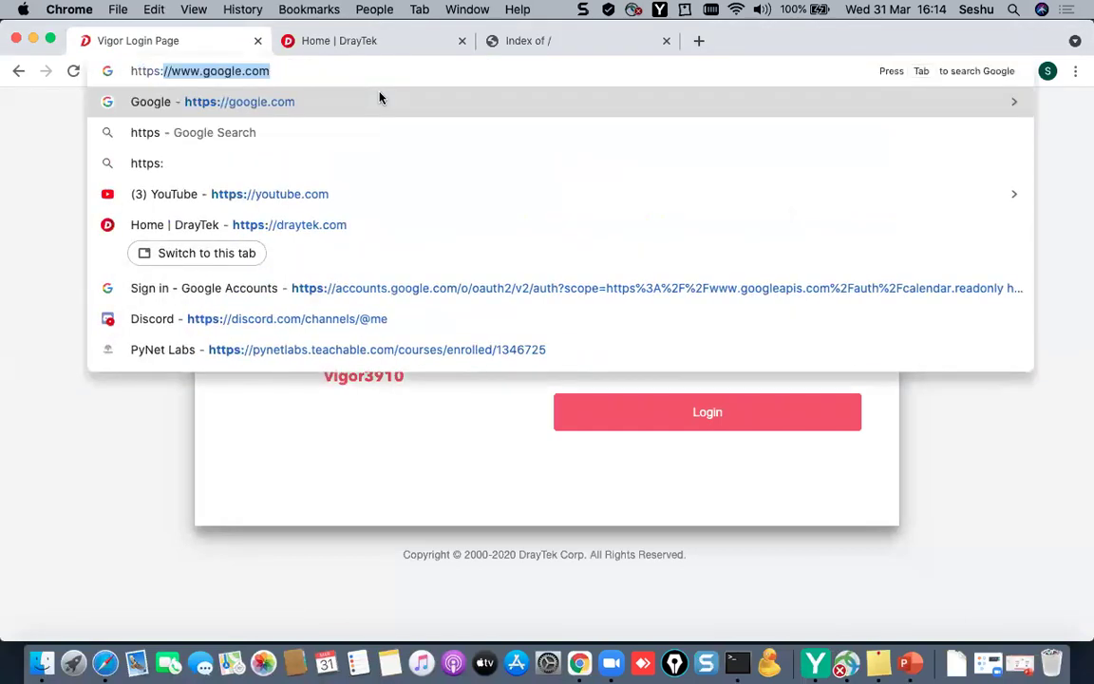
{"action": "type", "text": "195.22"}
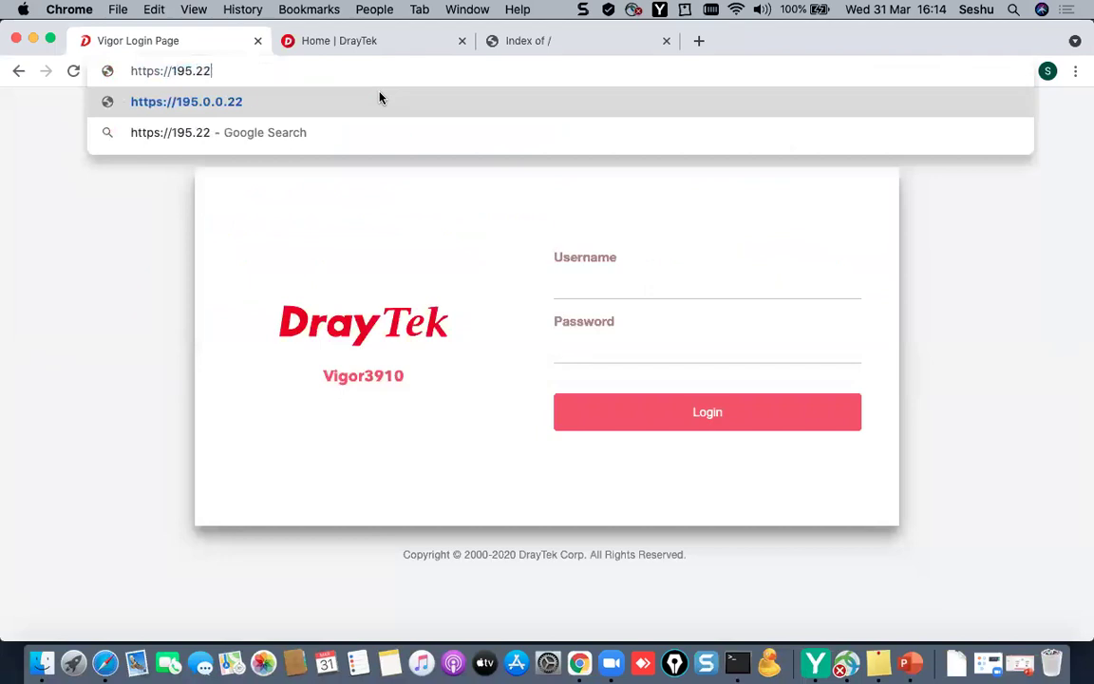
{"action": "type", "text": "9.219.5"}
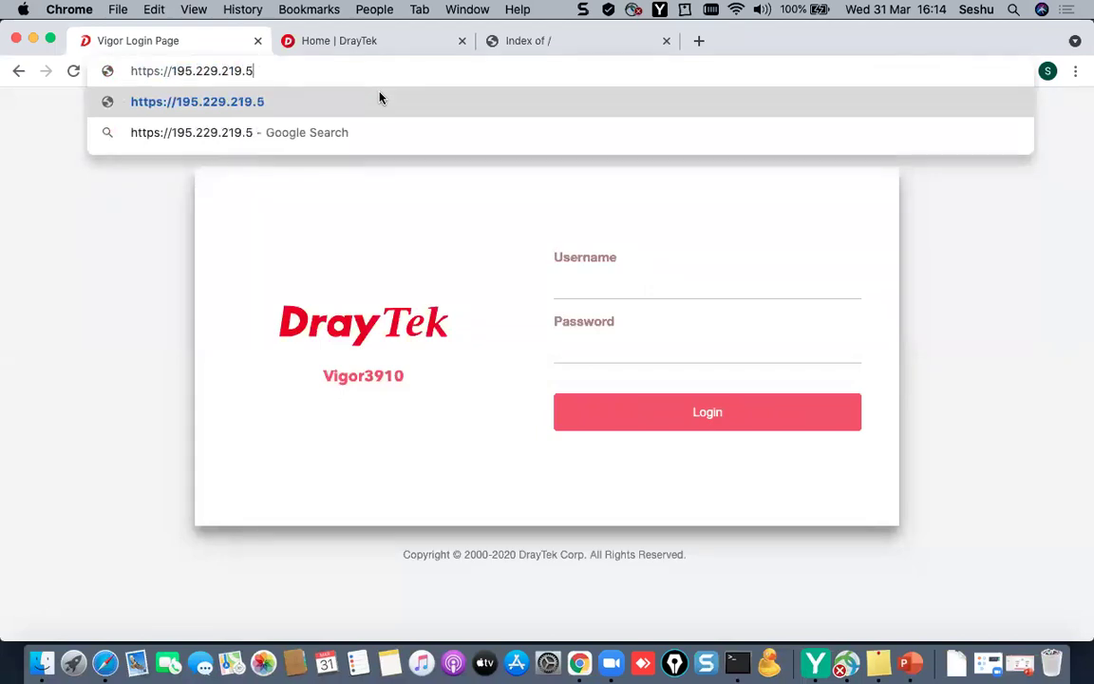
{"action": "key", "text": "Return"}
{"action": "left_click", "coordinate": [359, 439]}
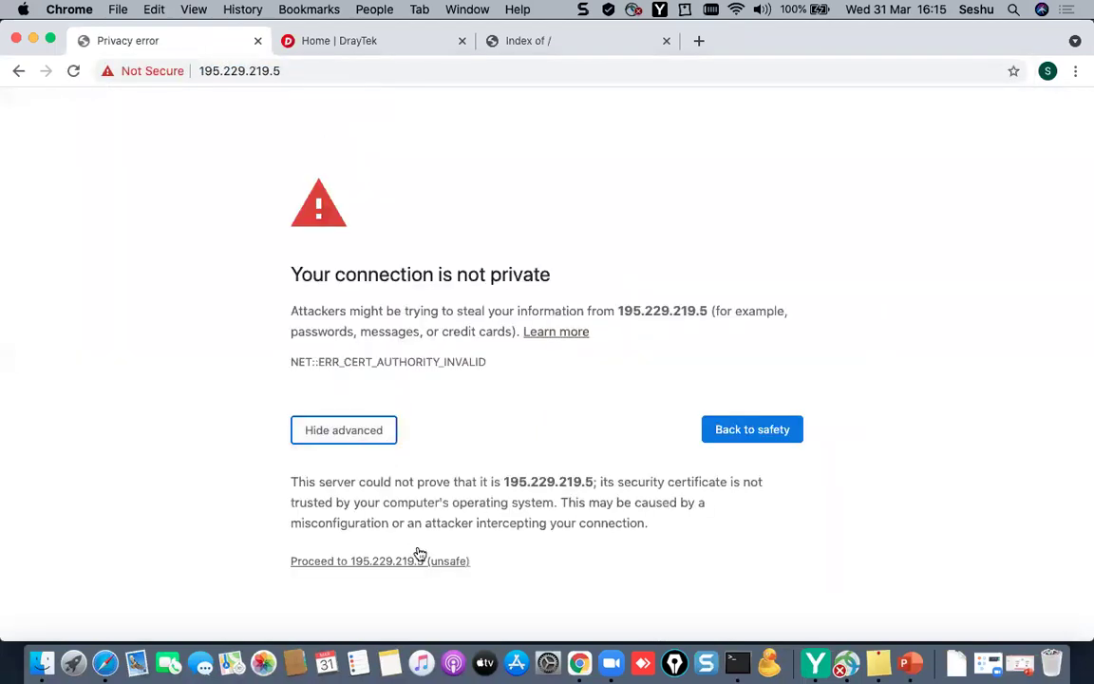
{"action": "left_click", "coordinate": [418, 561]}
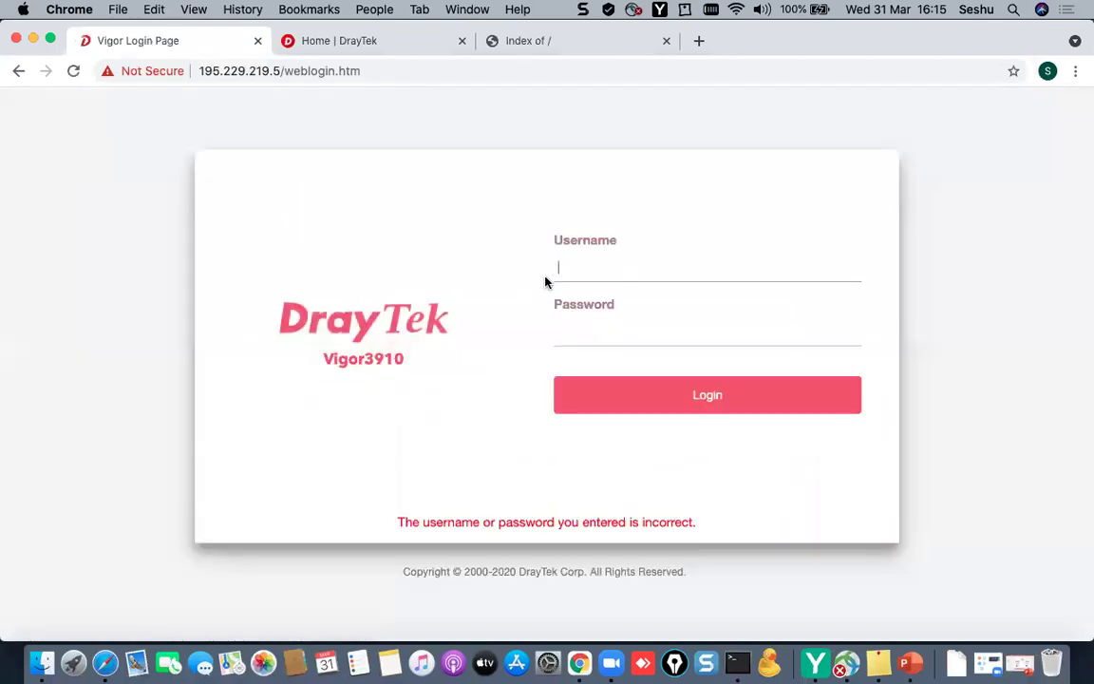
{"action": "left_click", "coordinate": [587, 273]}
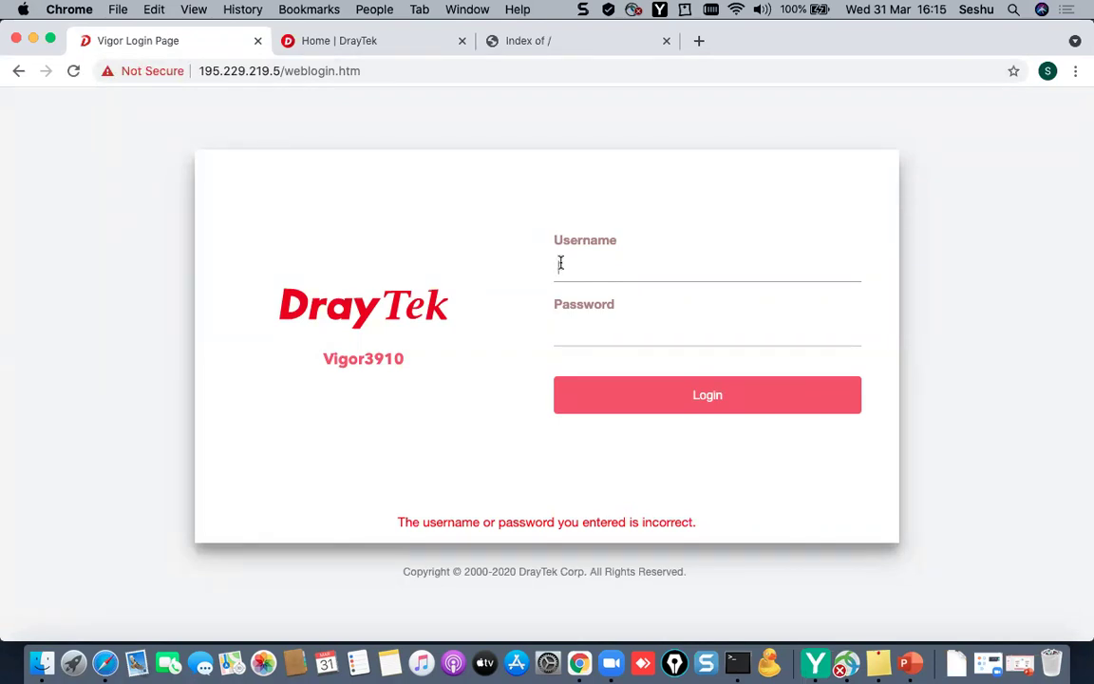
{"action": "left_click", "coordinate": [561, 264]}
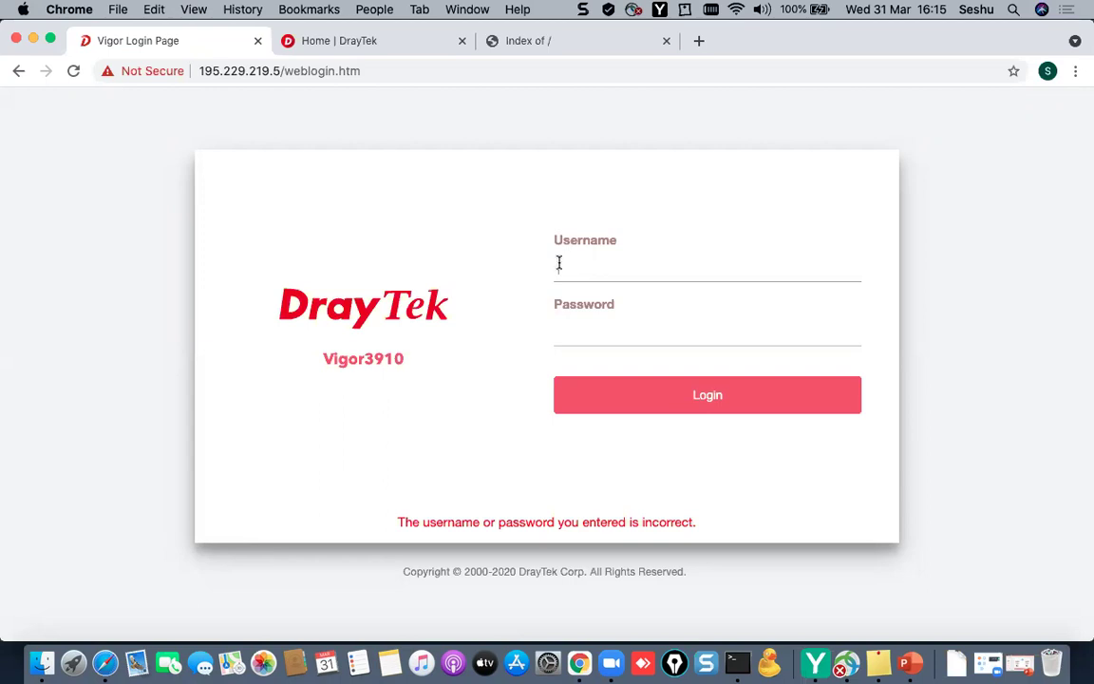
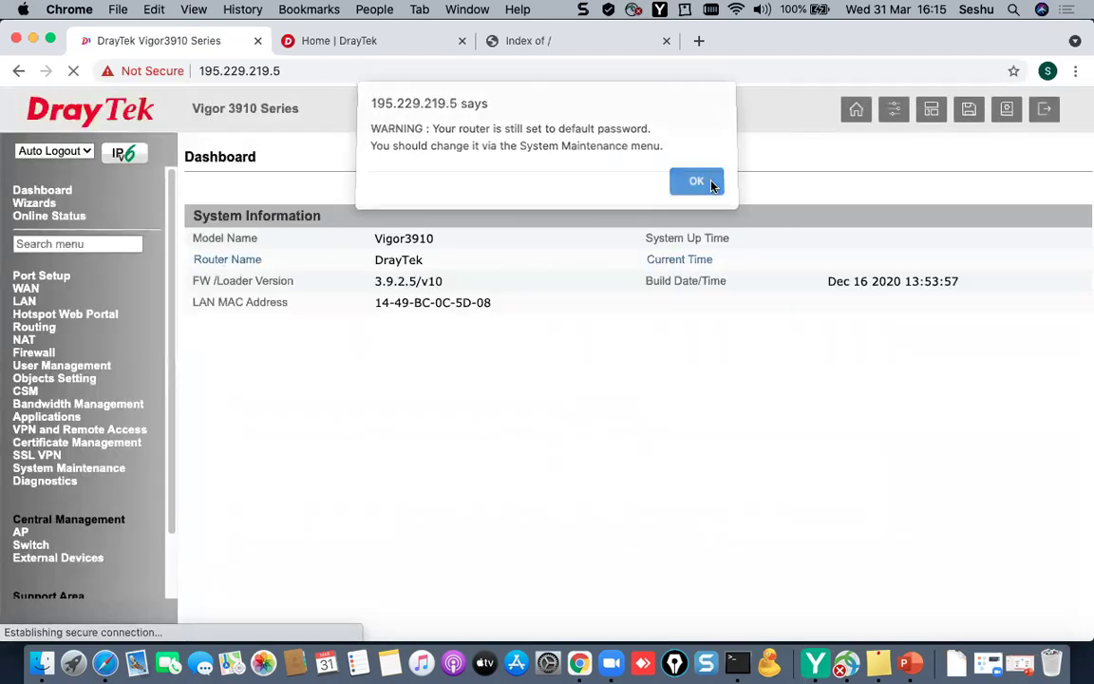
- Dismiss the default-password warning and switch to the DrayTek website tab
{"action": "left_click", "coordinate": [712, 185]}
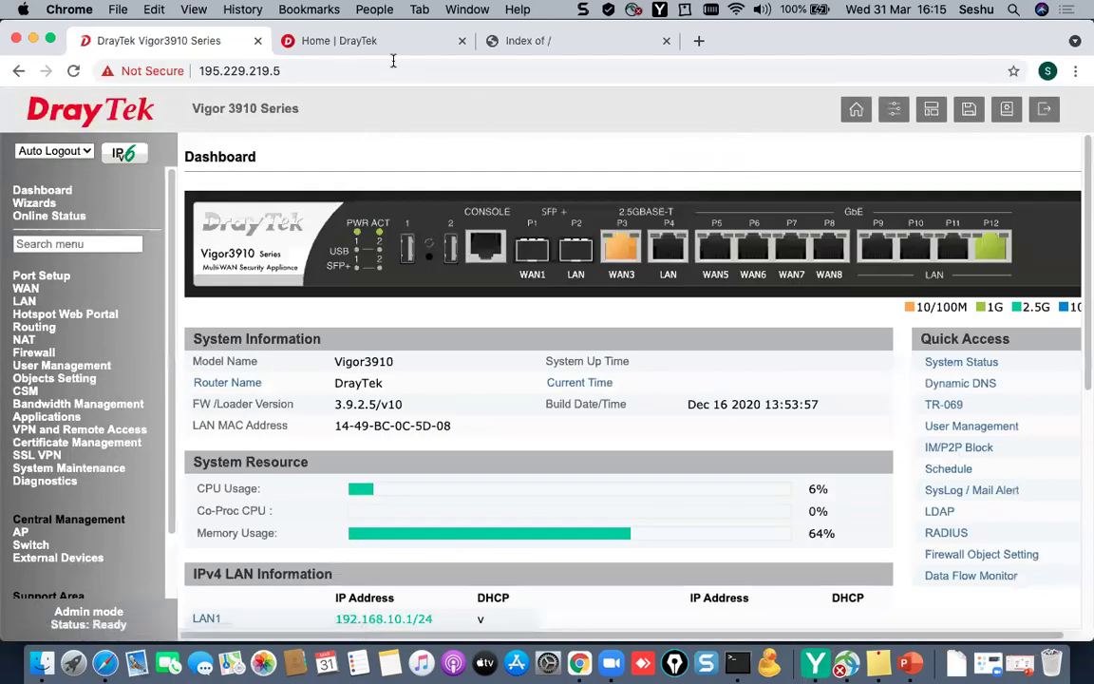
{"action": "left_click", "coordinate": [347, 41]}
{"action": "left_click", "coordinate": [204, 45]}
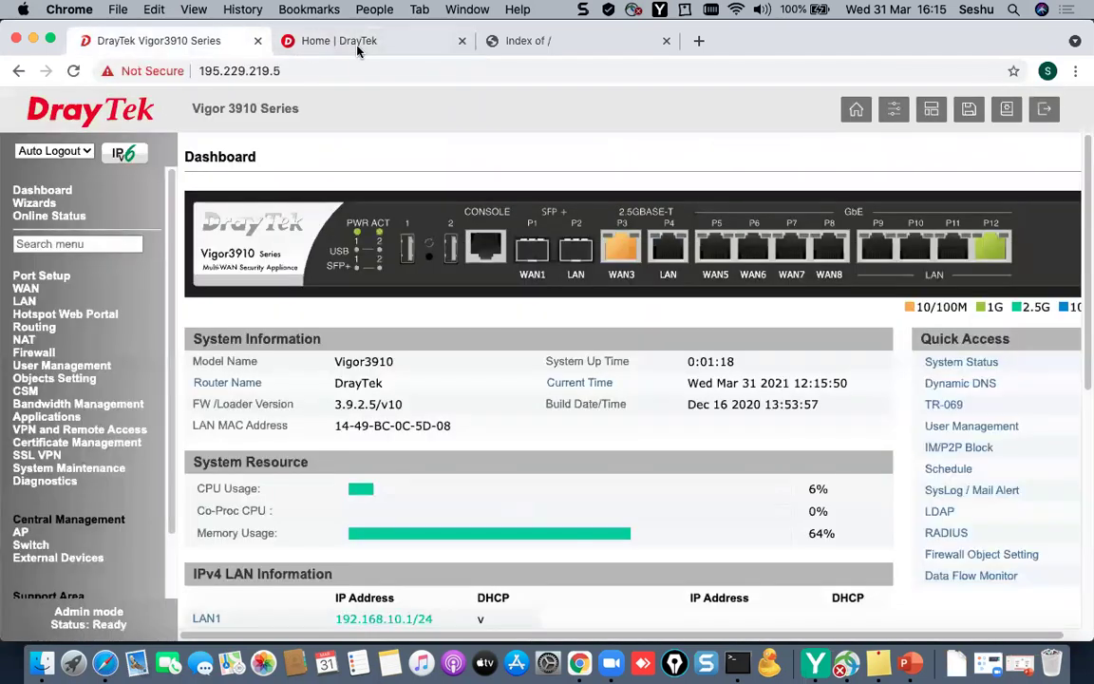
{"action": "left_click", "coordinate": [358, 43]}
{"action": "left_click", "coordinate": [348, 72]}
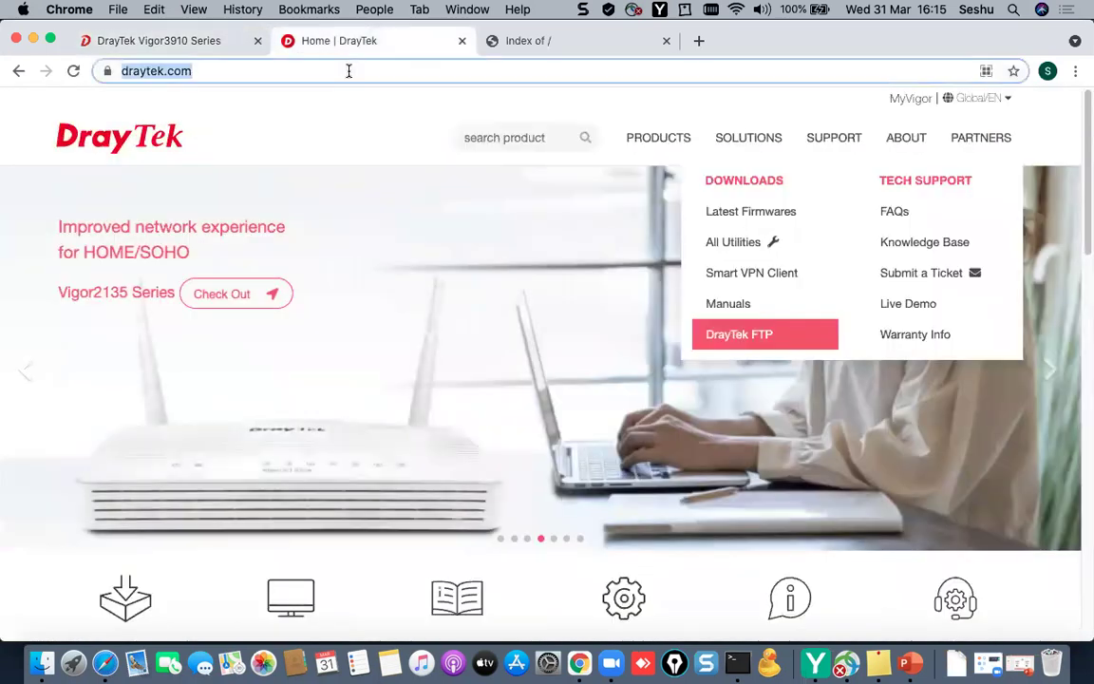
{"action": "type", "text": "https"}
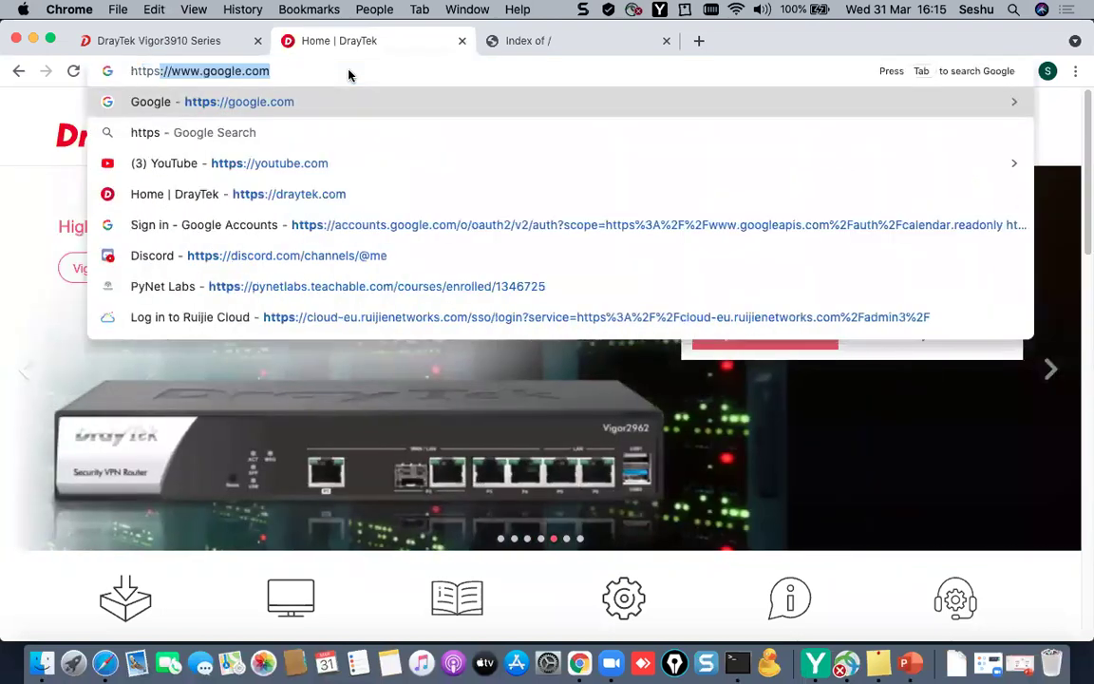
{"action": "type", "text": "://195.22"}
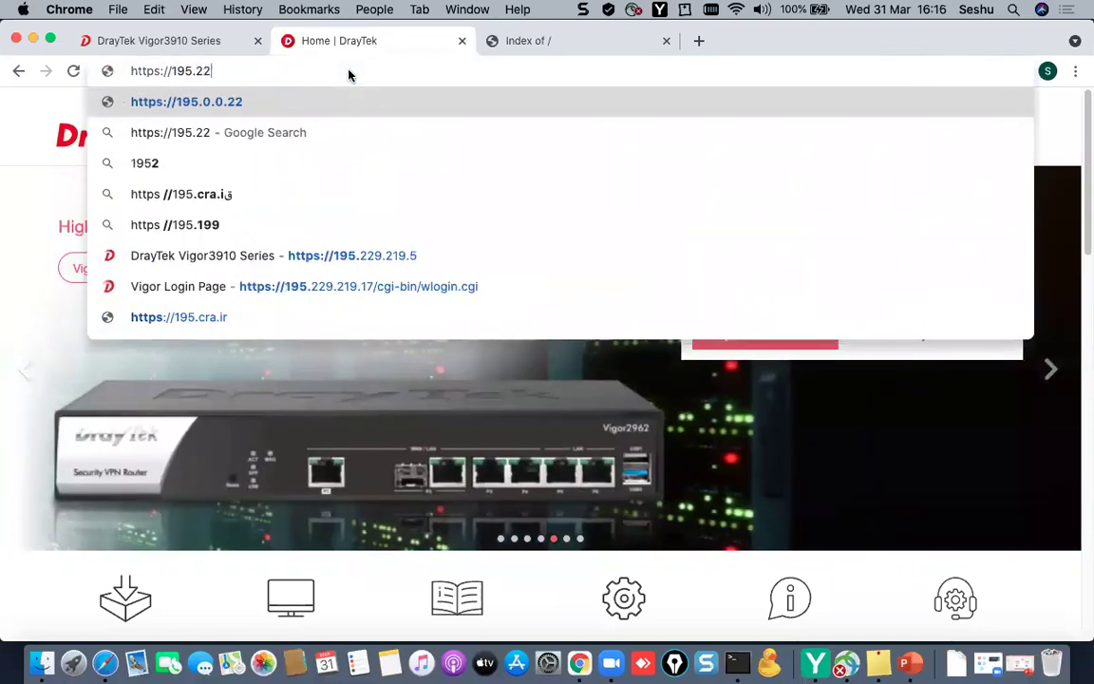
{"action": "type", "text": "9.219.17"}
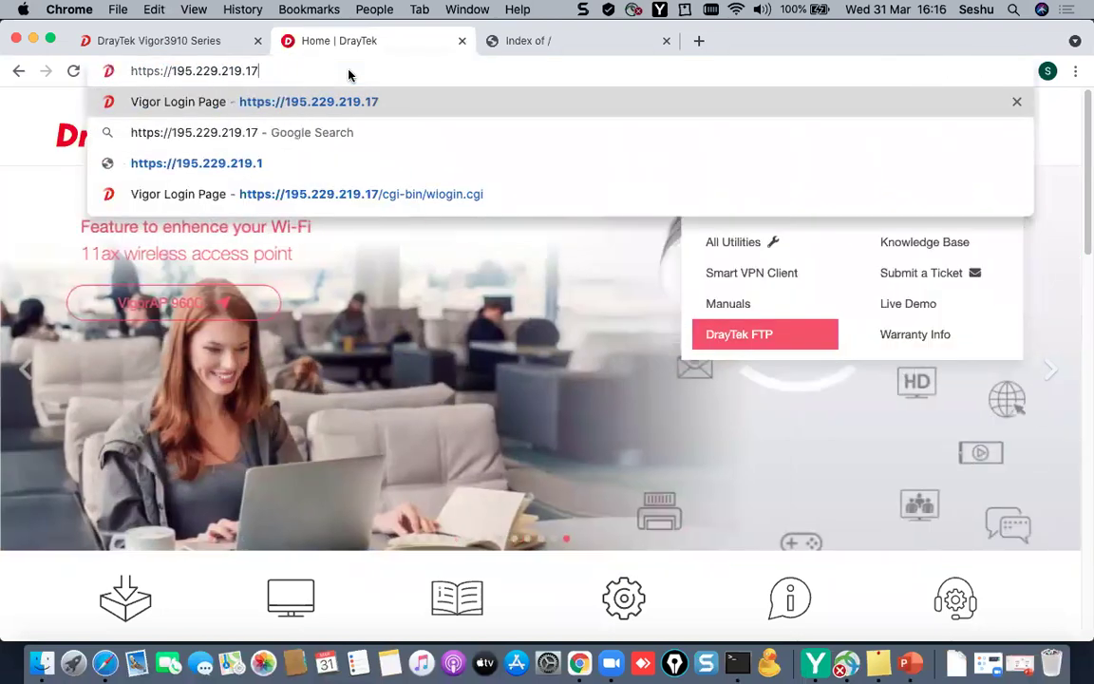
{"action": "key", "text": "Return"}
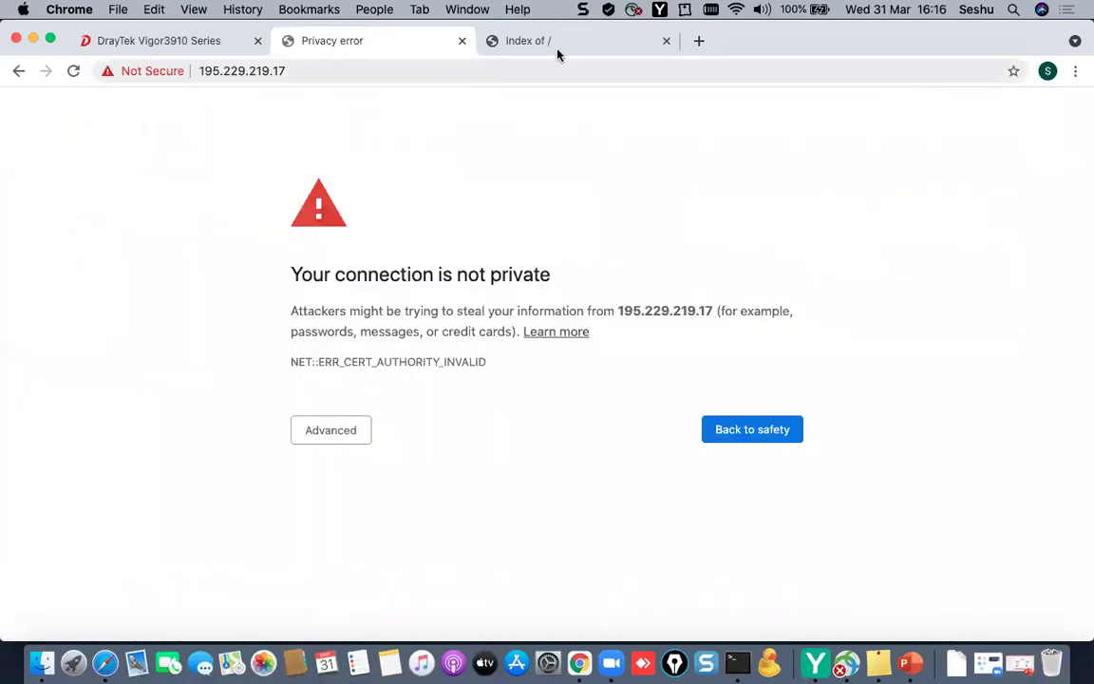
- Close the Index of / tab and proceed past the certificate warning to the router
{"action": "left_click", "coordinate": [560, 41]}
{"action": "left_click", "coordinate": [665, 40]}
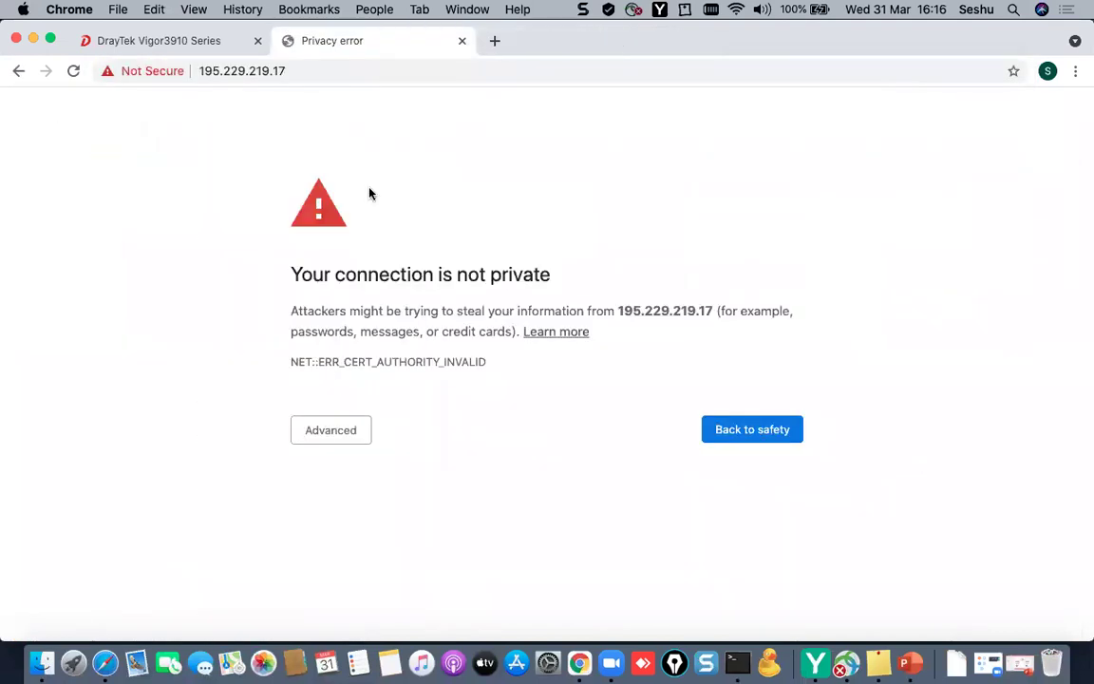
{"action": "left_click", "coordinate": [346, 435]}
{"action": "left_click", "coordinate": [393, 562]}
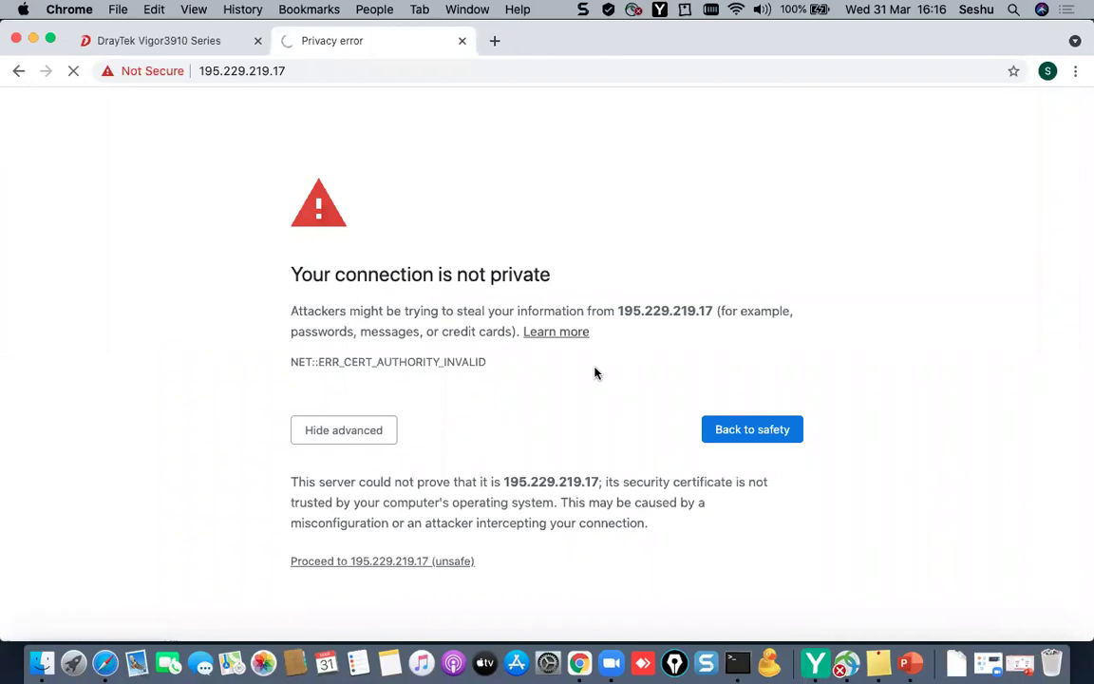
- Set Auto Logout to Off on the Vigor3910 dashboard
{"action": "left_click", "coordinate": [171, 38]}
{"action": "left_click", "coordinate": [81, 150]}
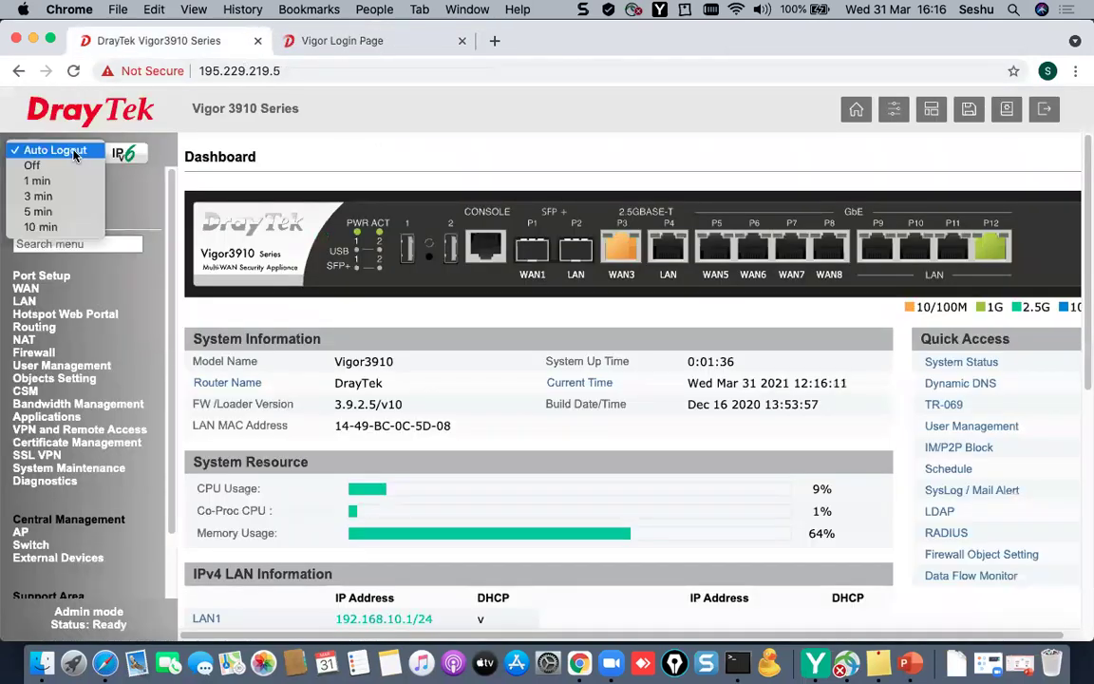
{"action": "left_click", "coordinate": [31, 164]}
- Log into the Vigor2925 with the administrator username and password
{"action": "left_click", "coordinate": [322, 43]}
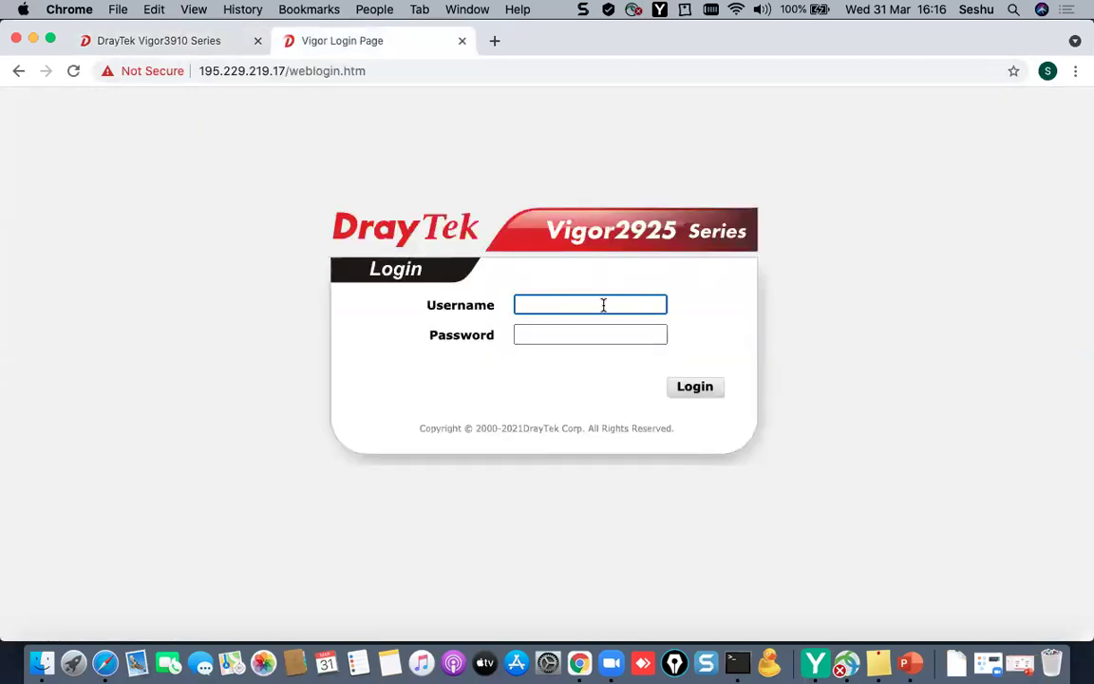
{"action": "type", "text": "admin"}
{"action": "key", "text": "Tab"}
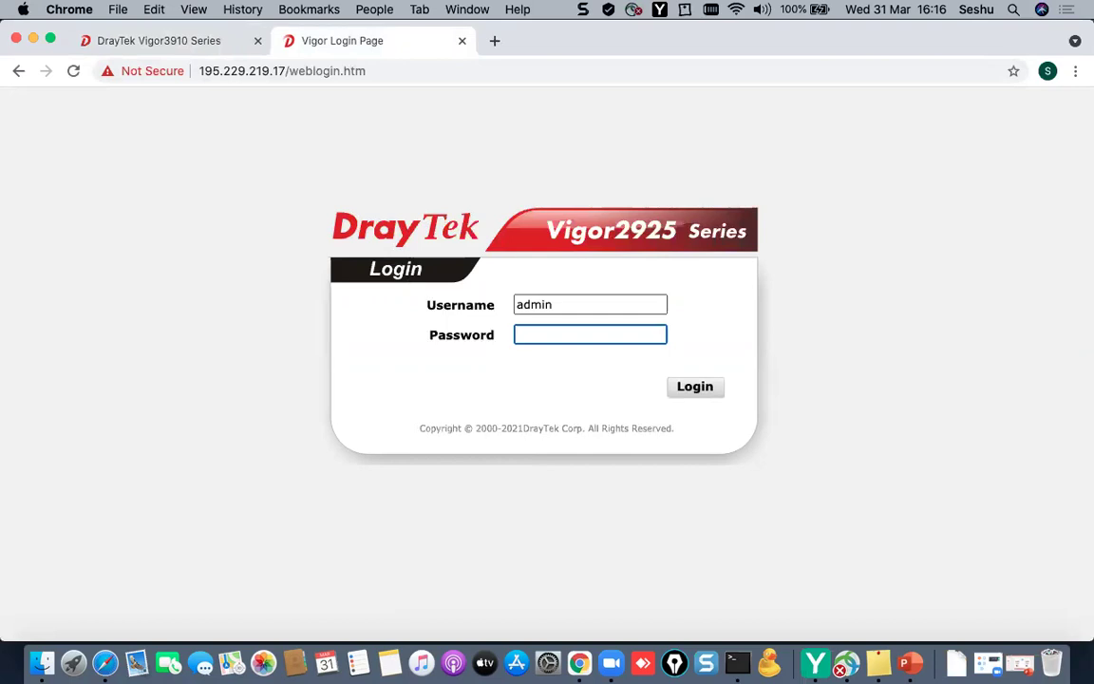
{"action": "type", "text": "admin"}
{"action": "left_click", "coordinate": [690, 390]}
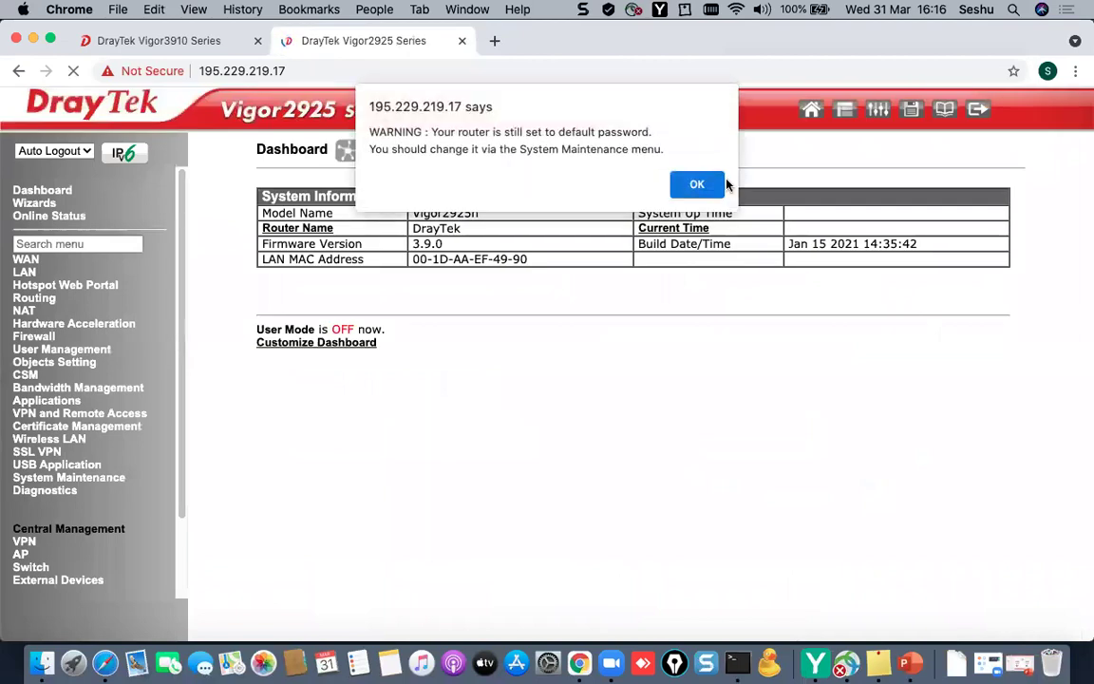
- Dismiss the Vigor2925 password warning and set its Auto Logout to Off
{"action": "left_click", "coordinate": [720, 184]}
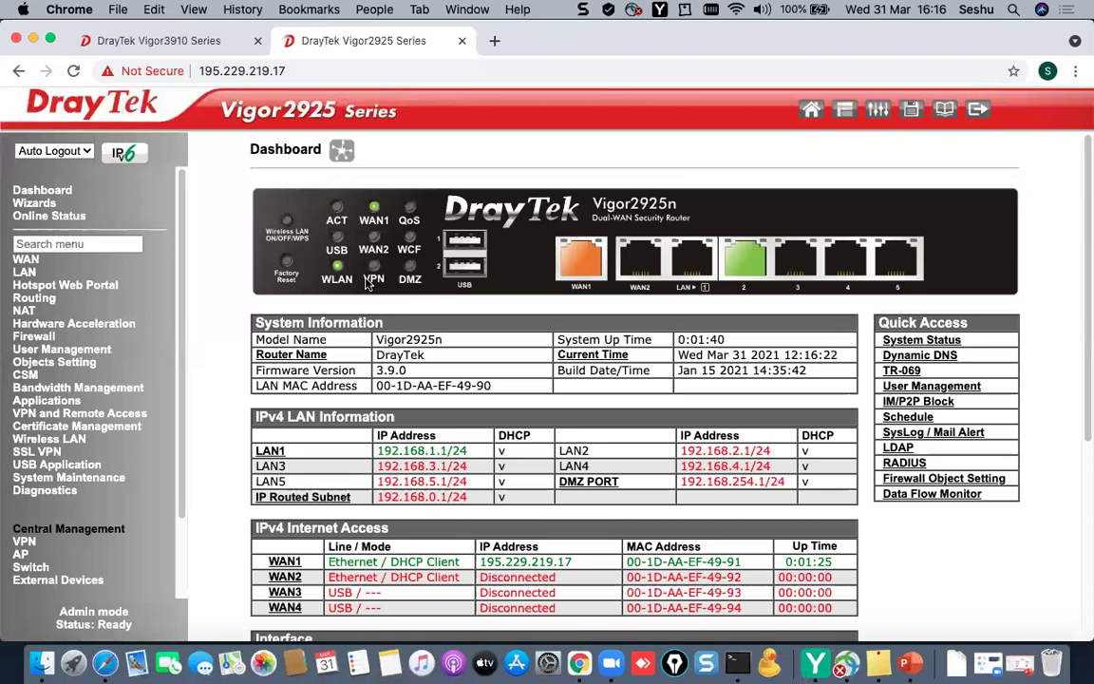
{"action": "left_click", "coordinate": [31, 150]}
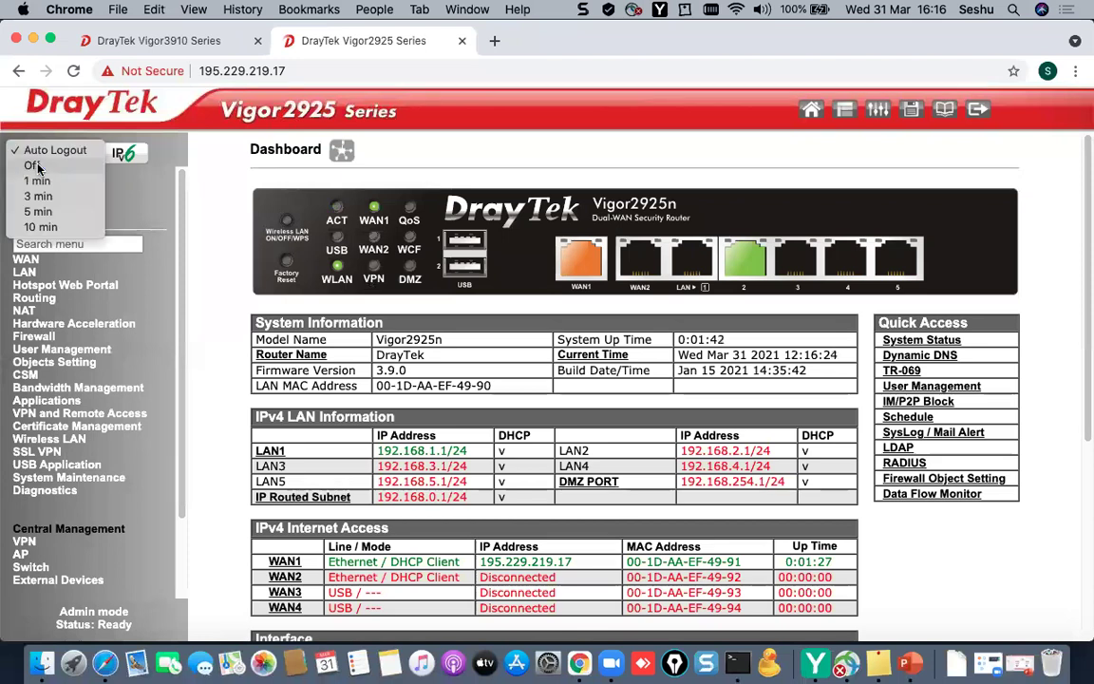
{"action": "left_click", "coordinate": [33, 165]}
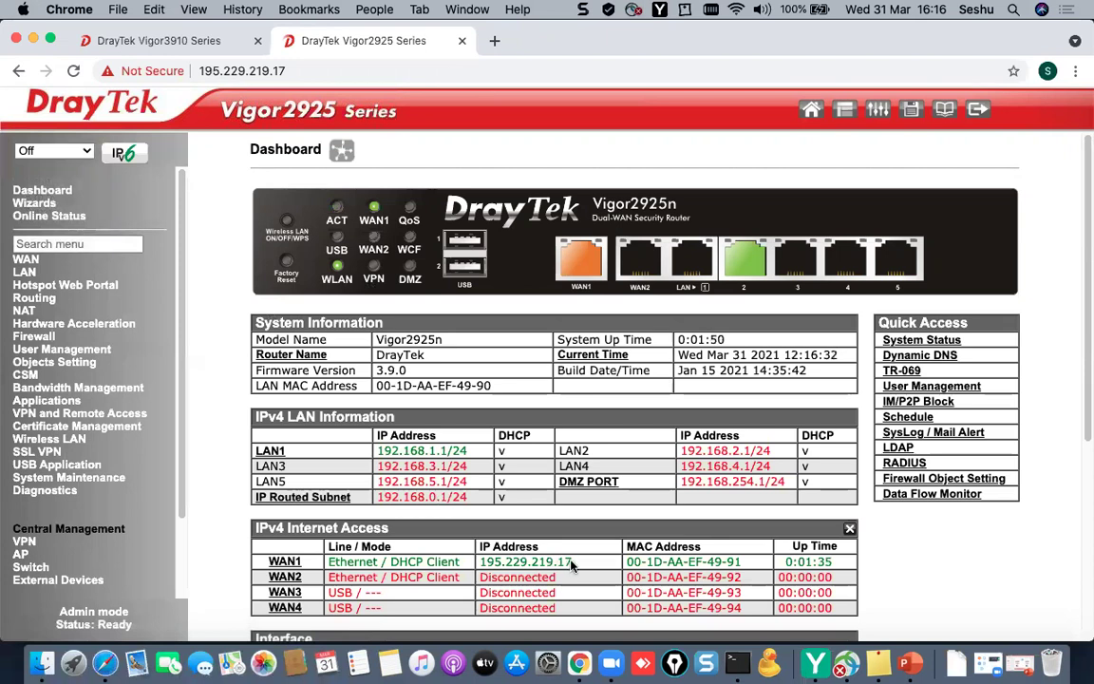
- Highlight the WAN1 public IP address, then bring up the network diagram presentation
{"action": "left_click_drag", "start_coordinate": [571, 563], "coordinate": [483, 562]}
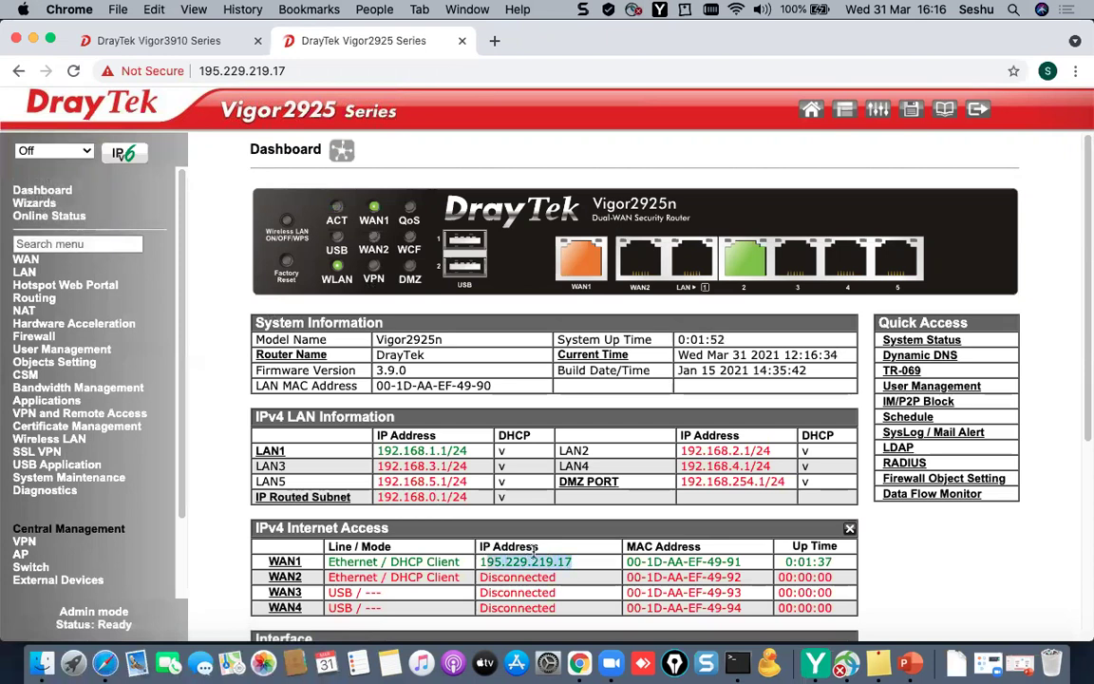
{"action": "left_click", "coordinate": [533, 550]}
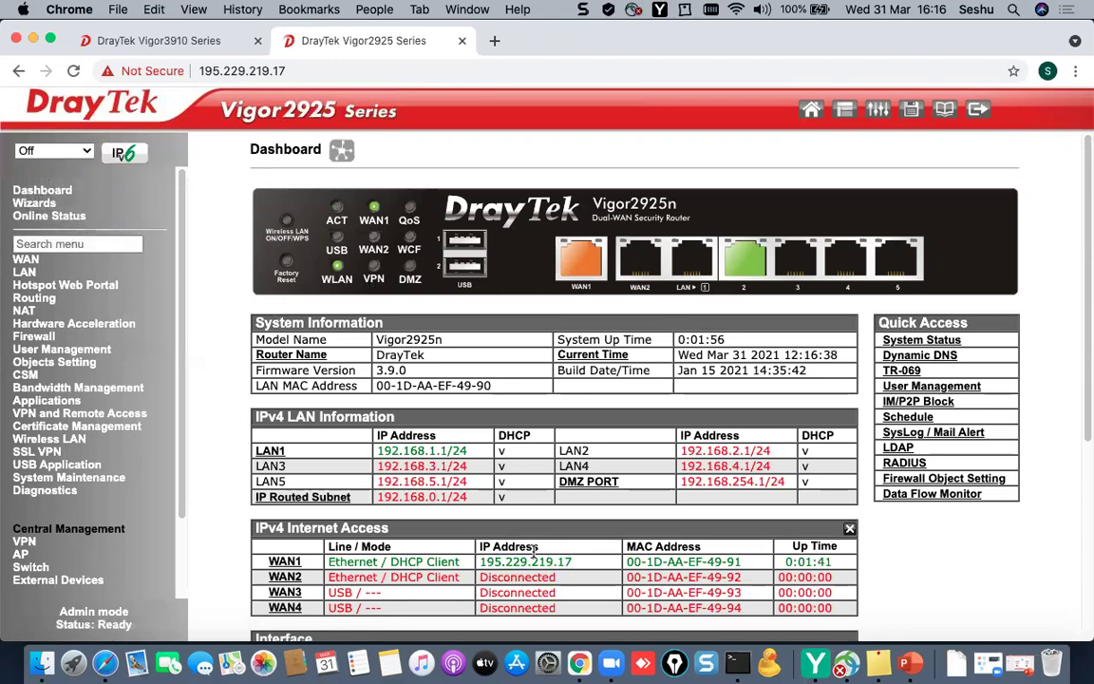
{"action": "left_click", "coordinate": [908, 663]}
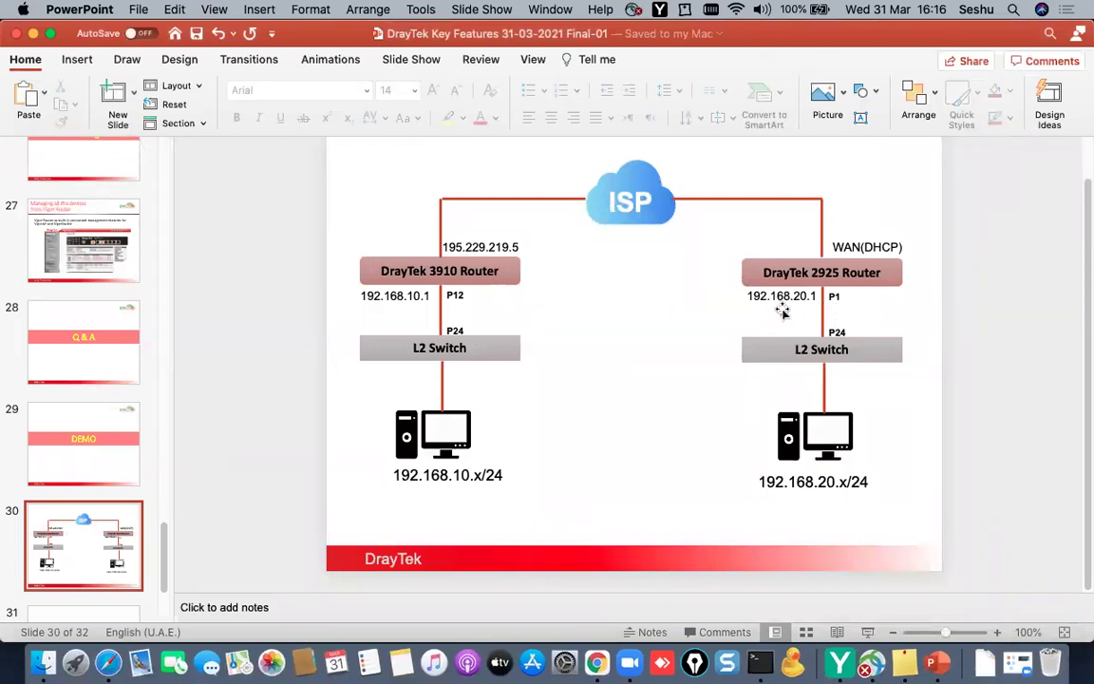
- Go back from the slide 30 diagram to the Vigor2925 dashboard in Chrome
{"action": "left_click", "coordinate": [817, 423]}
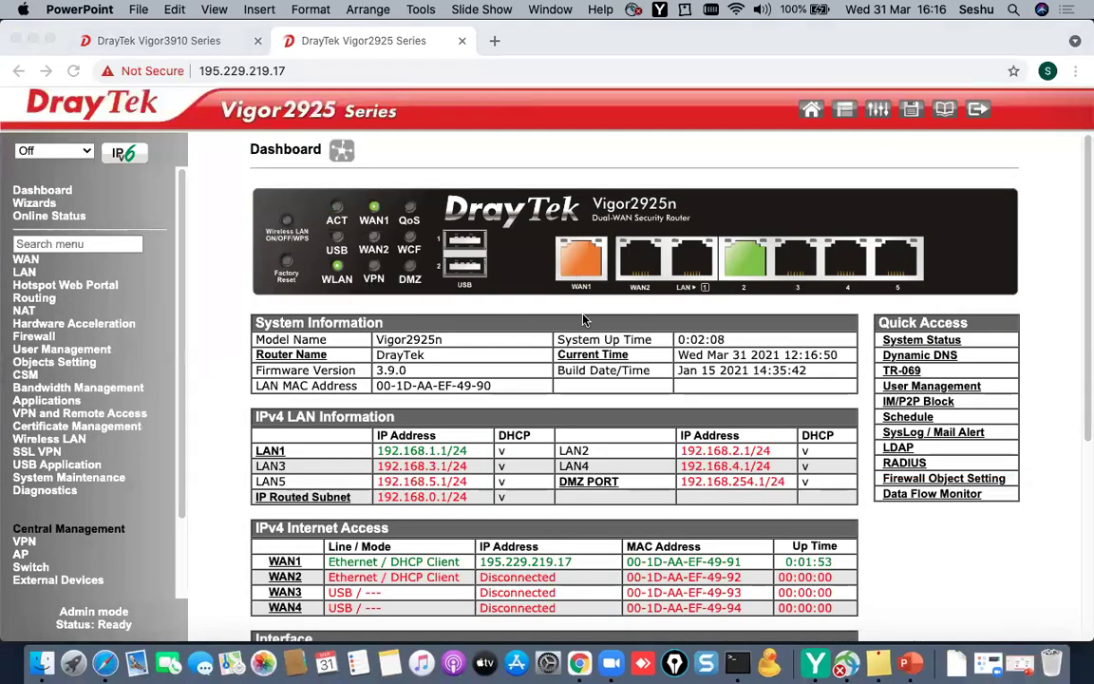
- Open the Vigor2925 Diagnostics routing table and highlight the default route via 195.229.219.1
{"action": "left_click", "coordinate": [62, 495]}
{"action": "left_click", "coordinate": [59, 492]}
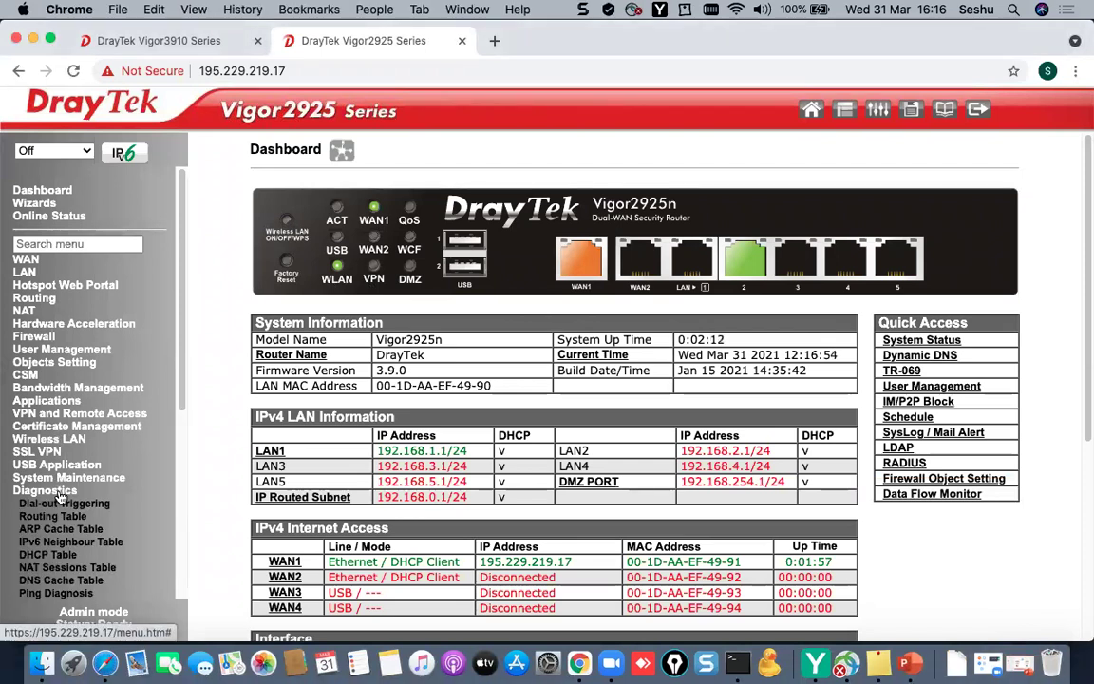
{"action": "left_click", "coordinate": [71, 517]}
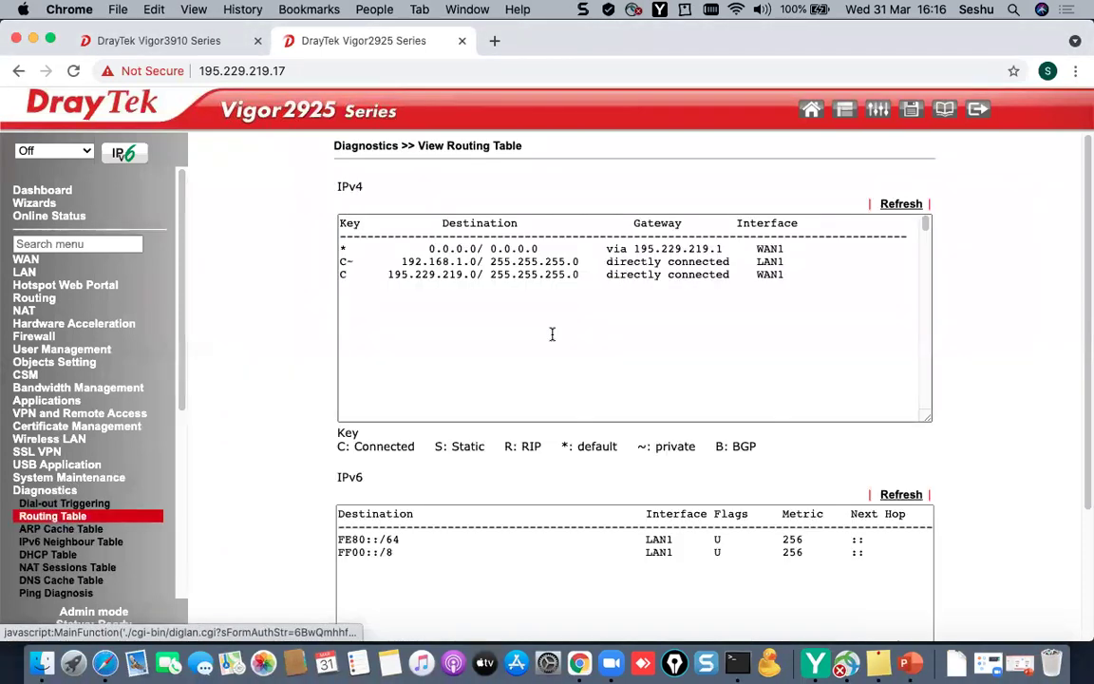
{"action": "left_click_drag", "start_coordinate": [414, 249], "coordinate": [846, 300]}
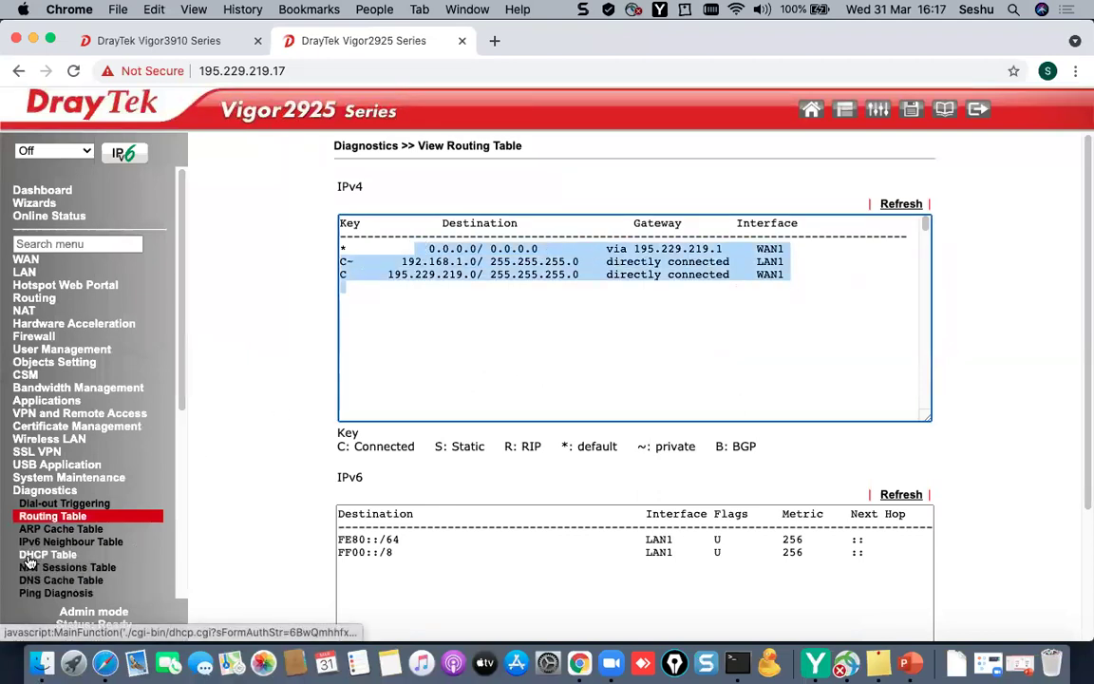
{"action": "left_click", "coordinate": [50, 592]}
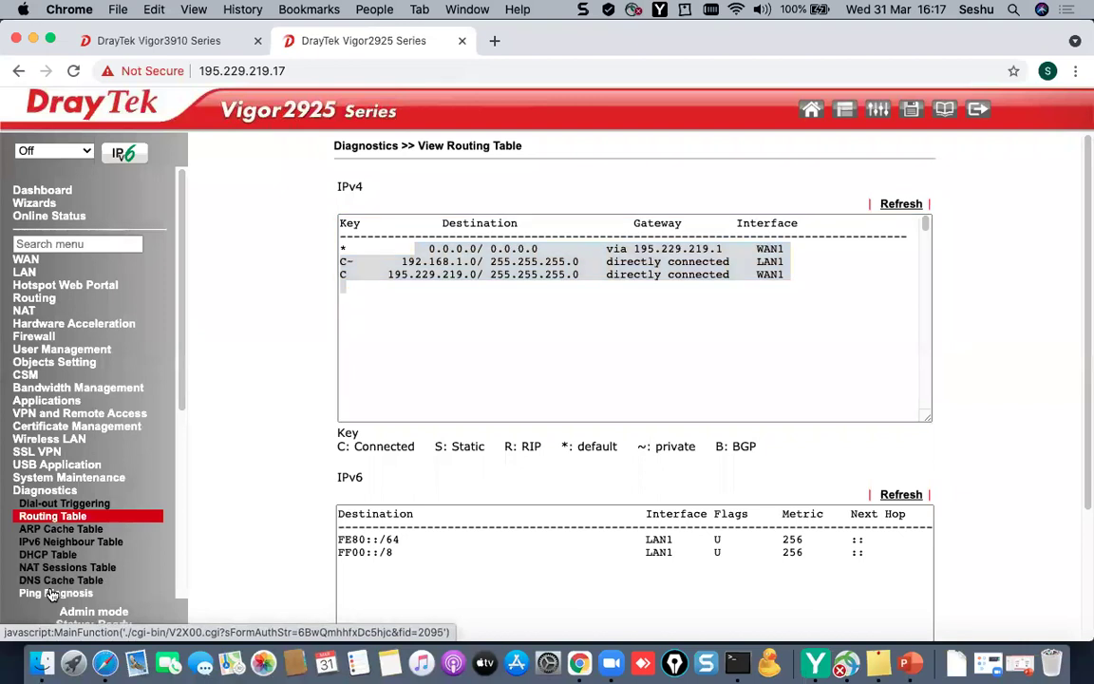
- Ping 4.2.2.2 from the Vigor2925 and highlight the result lines
{"action": "left_click", "coordinate": [728, 262]}
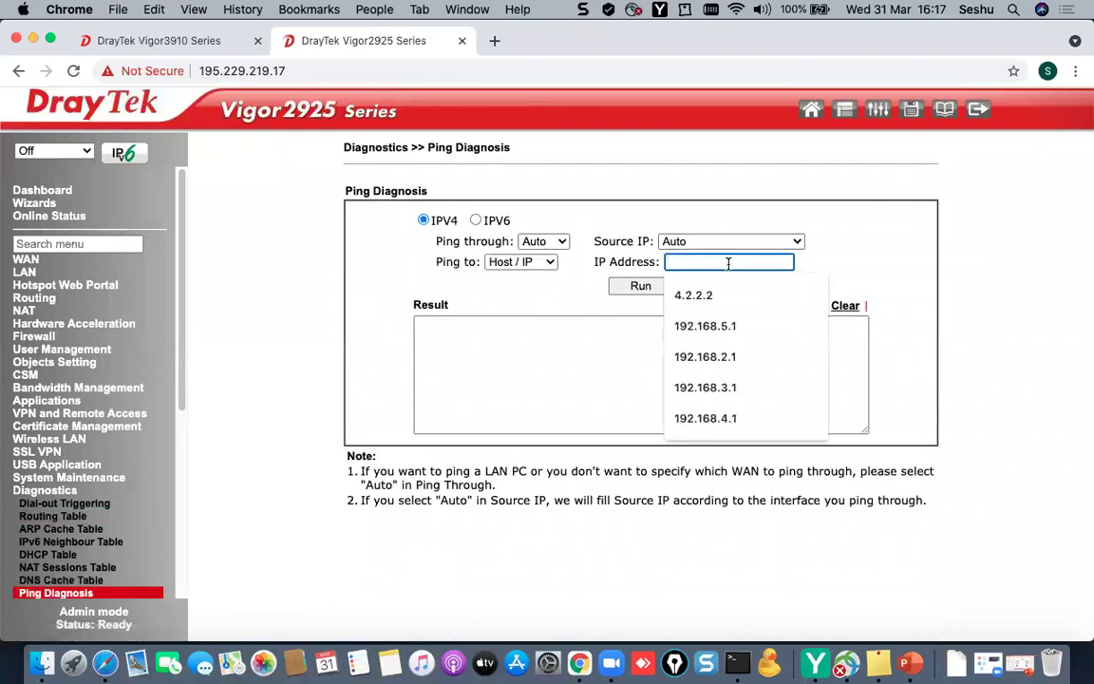
{"action": "type", "text": "4.2.2.2"}
{"action": "left_click", "coordinate": [649, 287]}
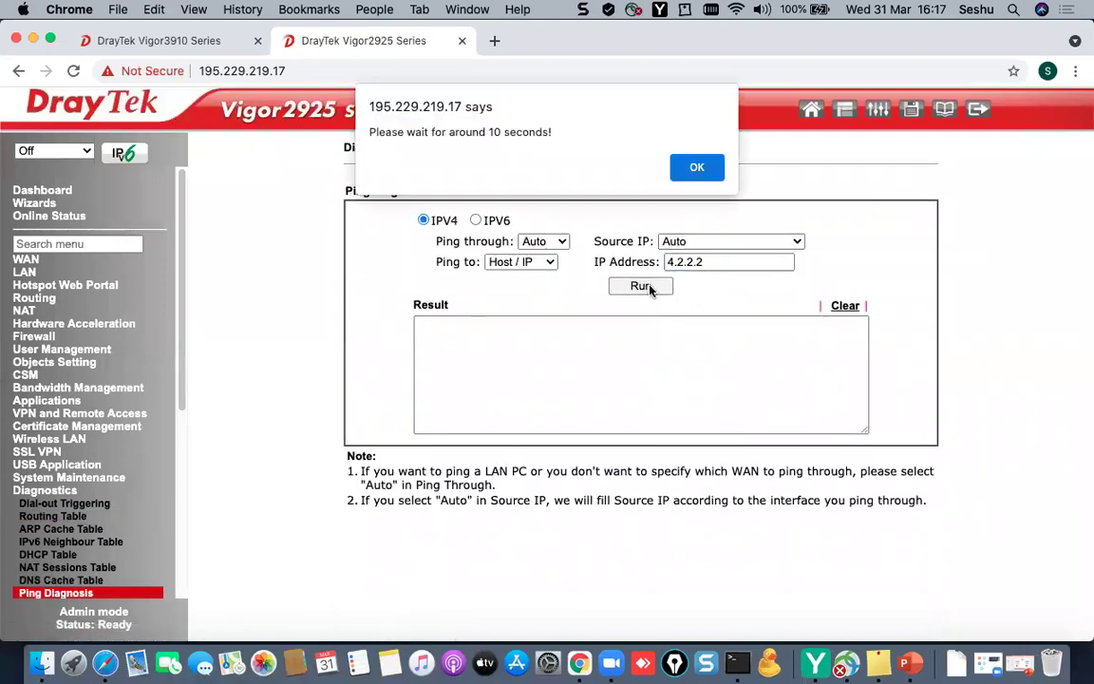
{"action": "left_click", "coordinate": [696, 167]}
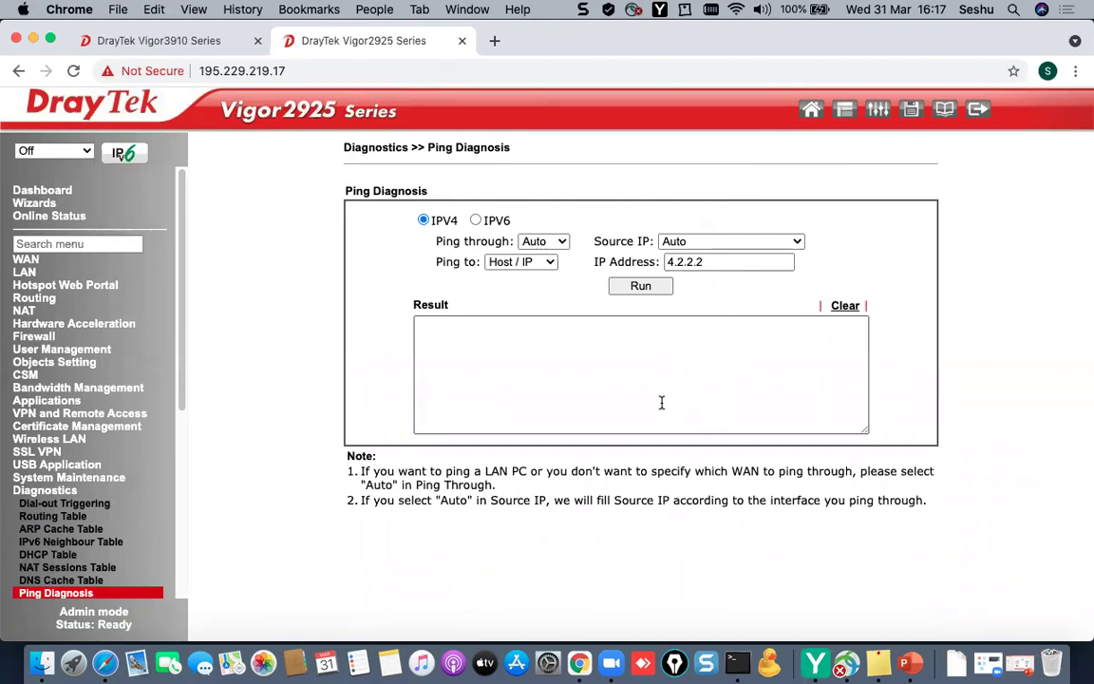
{"action": "left_click_drag", "start_coordinate": [666, 384], "coordinate": [424, 329]}
{"action": "left_click", "coordinate": [522, 351]}
{"action": "left_click_drag", "start_coordinate": [560, 388], "coordinate": [415, 325]}
- Rerun the 4.2.2.2 ping, then open LAN > General Setup
{"action": "left_click", "coordinate": [685, 262]}
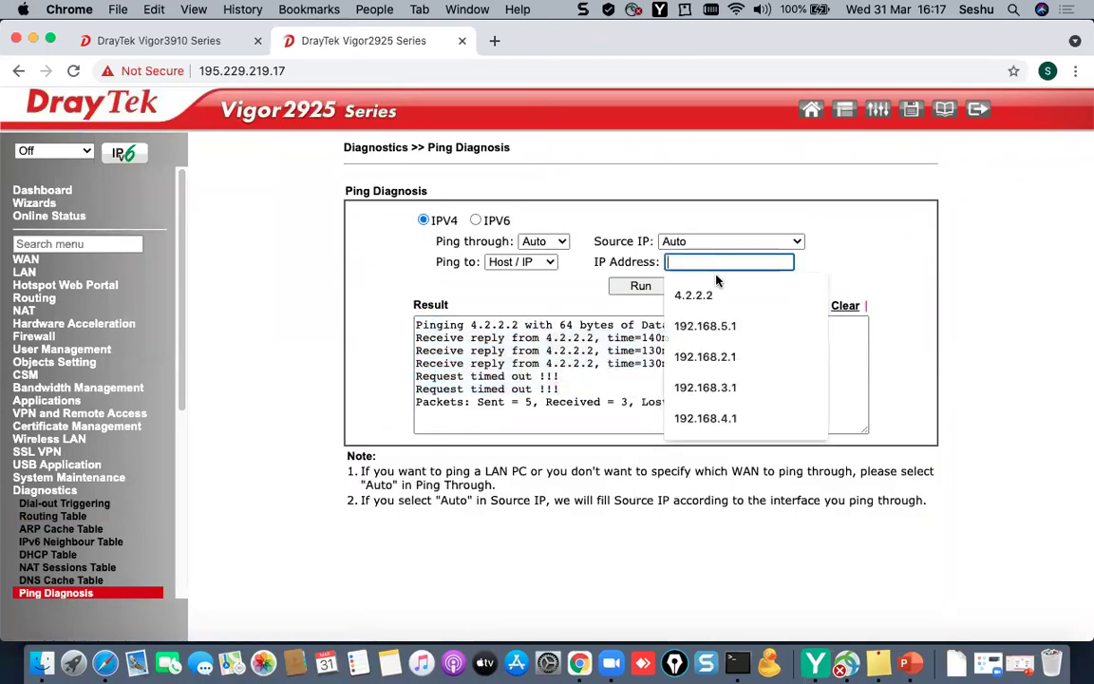
{"action": "left_click", "coordinate": [688, 290]}
{"action": "left_click", "coordinate": [623, 287]}
{"action": "left_click", "coordinate": [696, 166]}
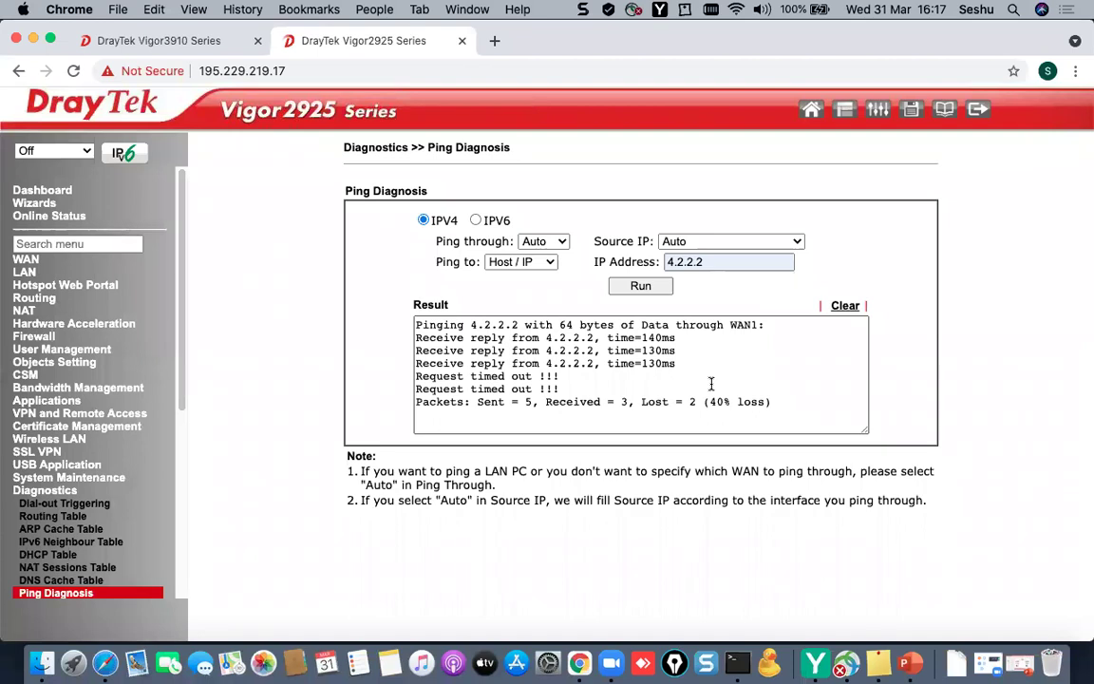
{"action": "left_click", "coordinate": [24, 271]}
{"action": "left_click", "coordinate": [40, 286]}
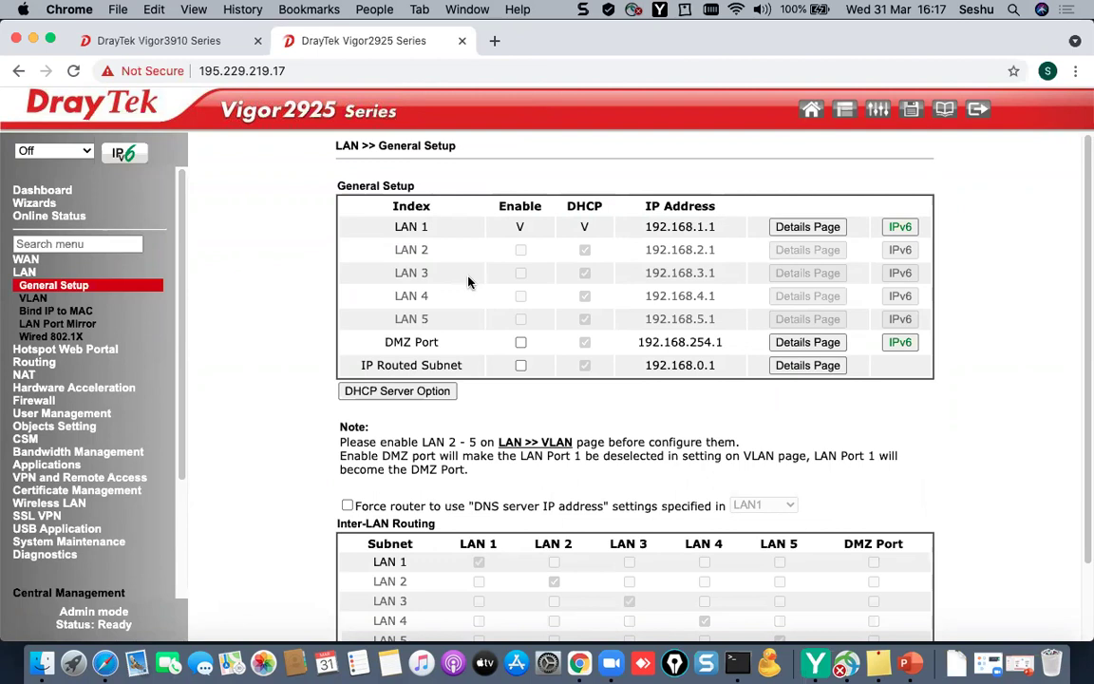
- Change LAN 1's IP address to 192.168.20.1
{"action": "left_click", "coordinate": [828, 228]}
{"action": "left_click", "coordinate": [553, 239]}
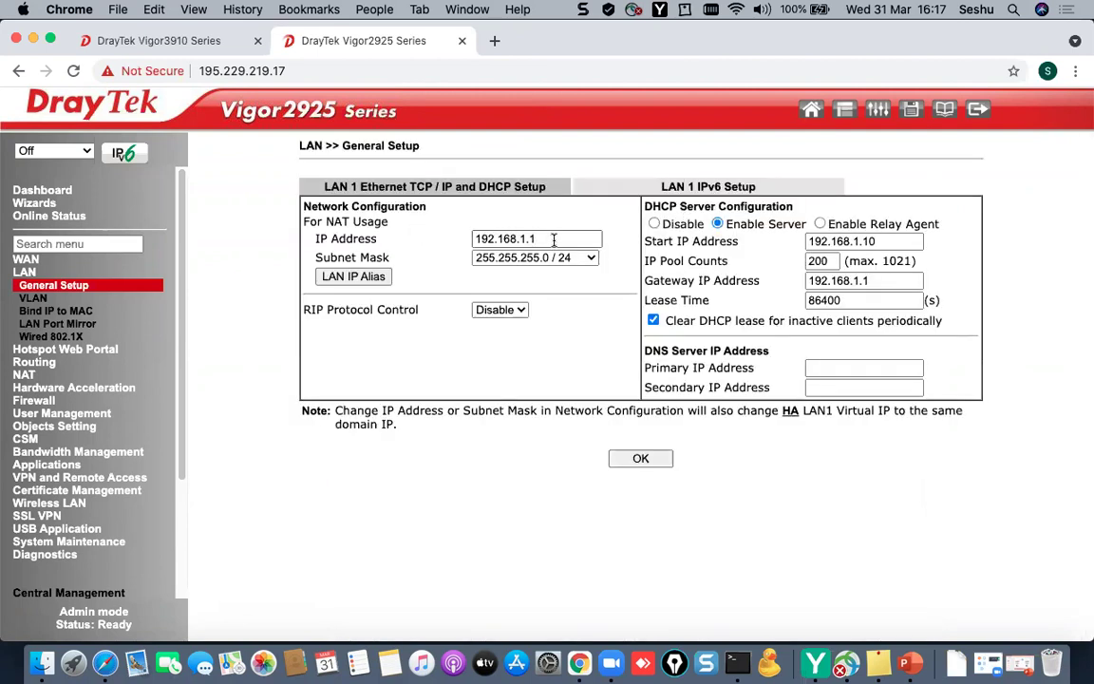
{"action": "key", "text": "super+a"}
{"action": "type", "text": "192.1"}
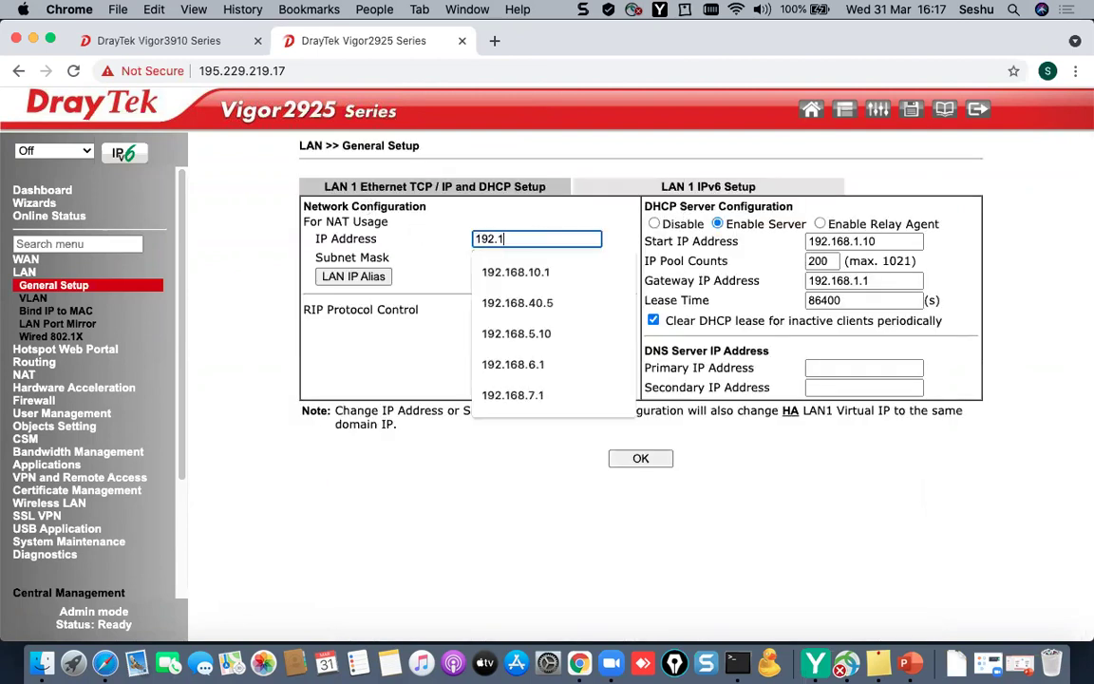
{"action": "type", "text": "68.20.1"}
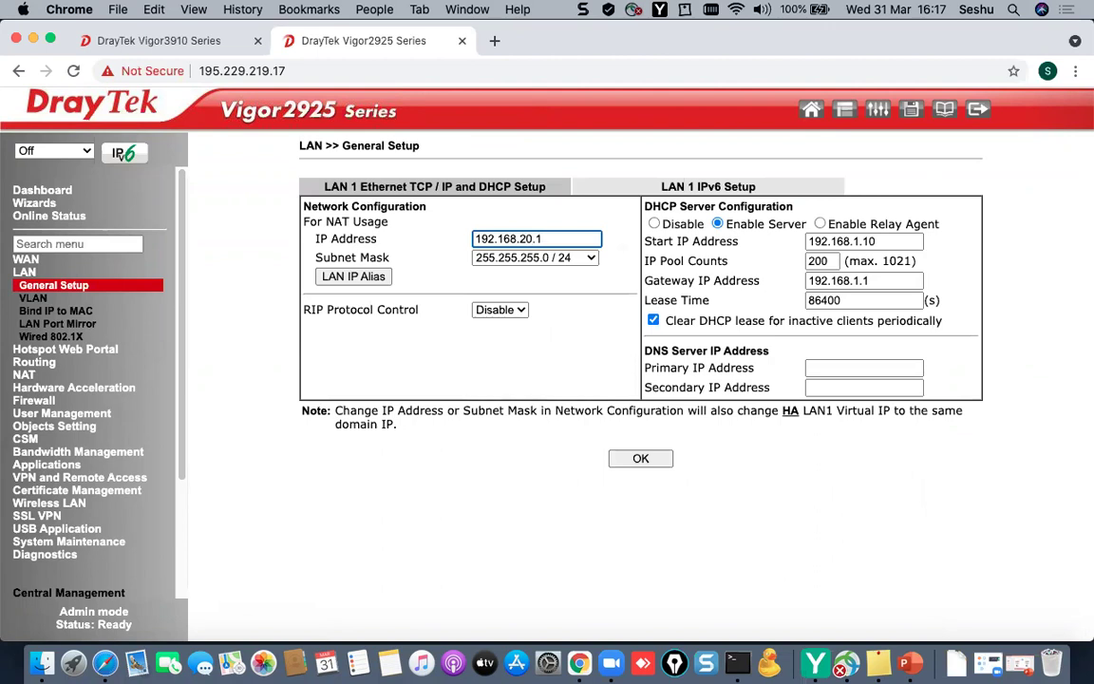
- Set DHCP start 192.168.20.11, pool count 10 and gateway 192.168.20.1
{"action": "left_click", "coordinate": [886, 241]}
{"action": "key", "text": "BackSpace"}
{"action": "key", "text": "BackSpace"}
{"action": "key", "text": "BackSpace"}
{"action": "key", "text": "BackSpace"}
{"action": "type", "text": "20.11"}
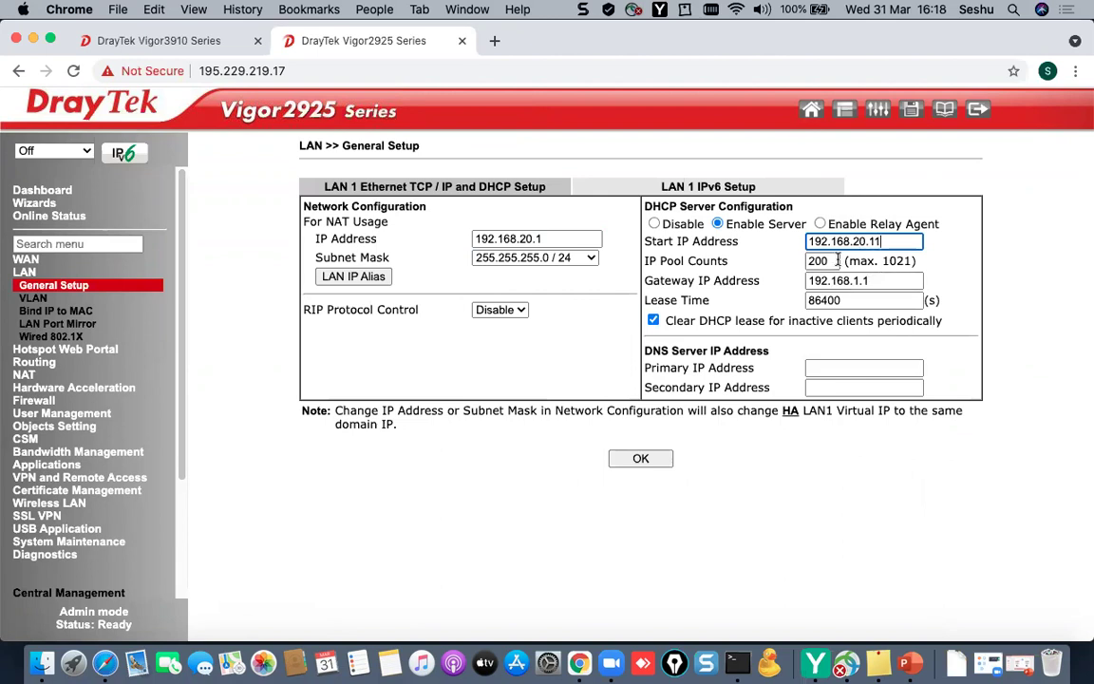
{"action": "key", "text": "Tab"}
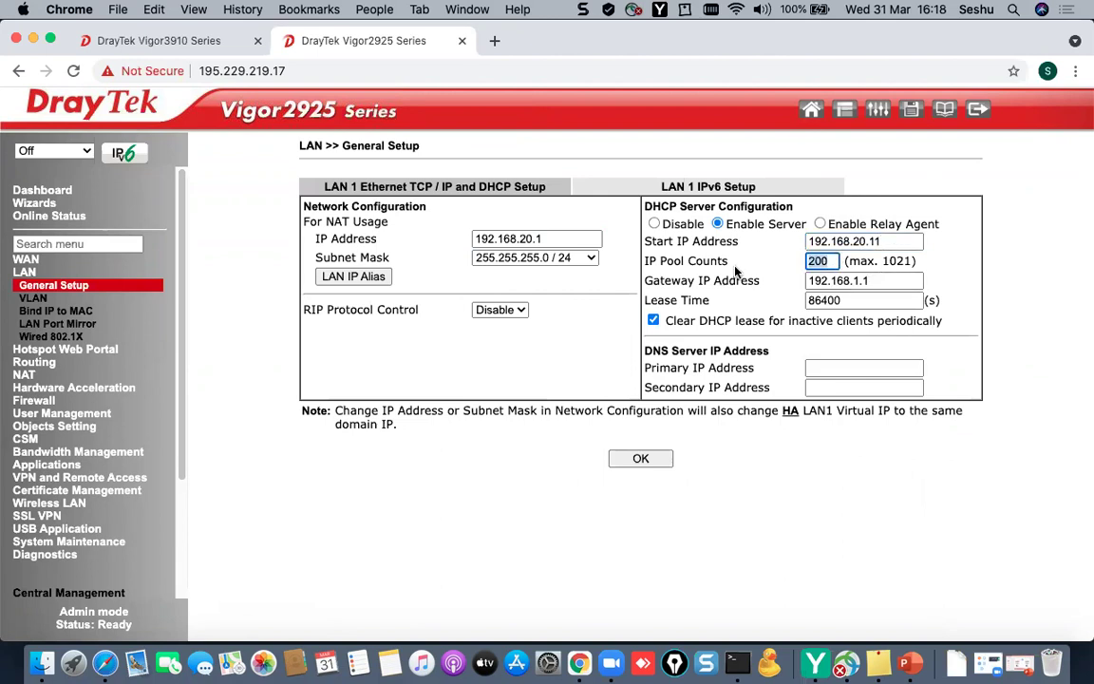
{"action": "type", "text": "1"}
{"action": "left_click", "coordinate": [902, 280]}
{"action": "key", "text": "BackSpace"}
{"action": "key", "text": "BackSpace"}
{"action": "key", "text": "BackSpace"}
{"action": "type", "text": "20.1"}
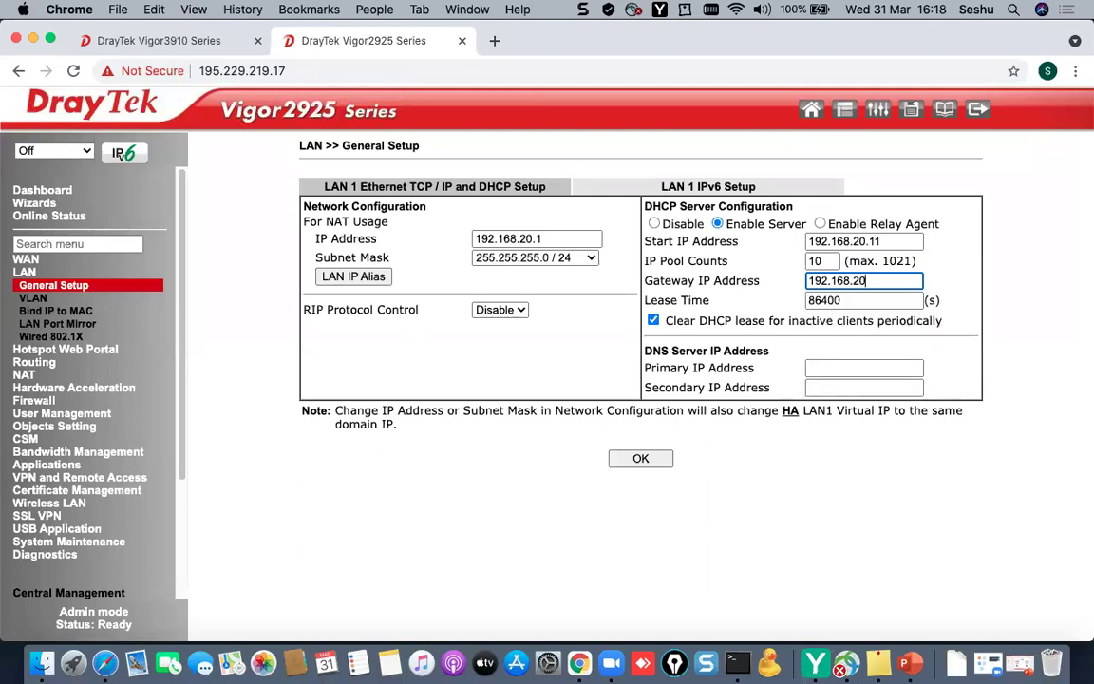
- Enter DNS servers 213.42.20.20 (primary) and 195.229.241.222 (secondary)
{"action": "left_click", "coordinate": [900, 366]}
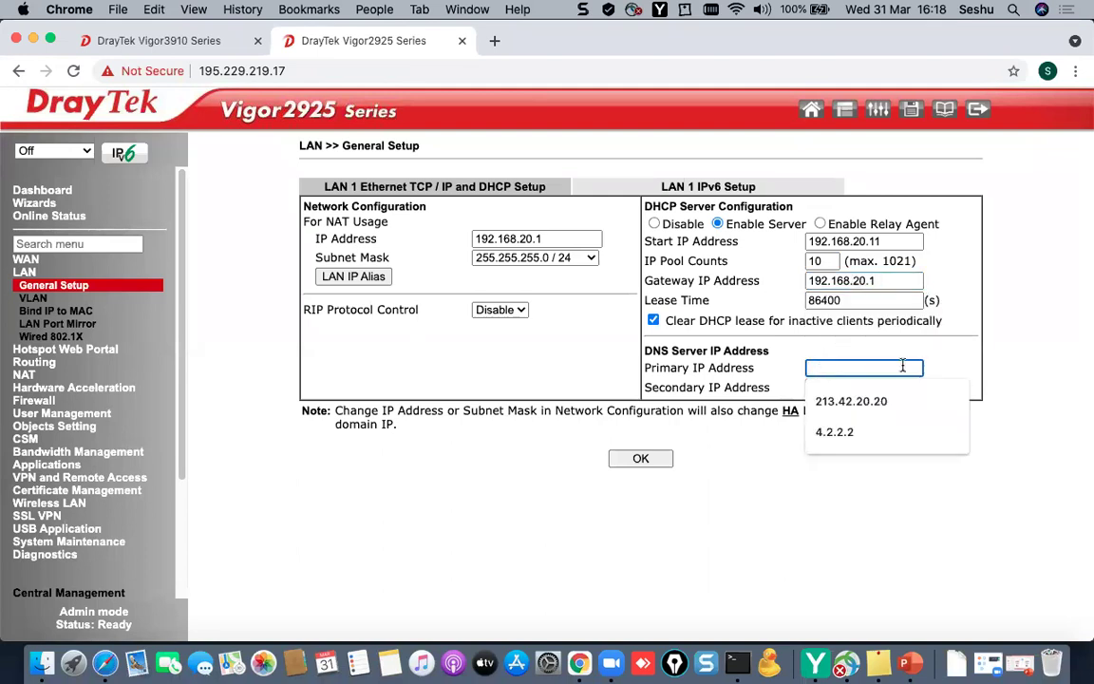
{"action": "type", "text": "21"}
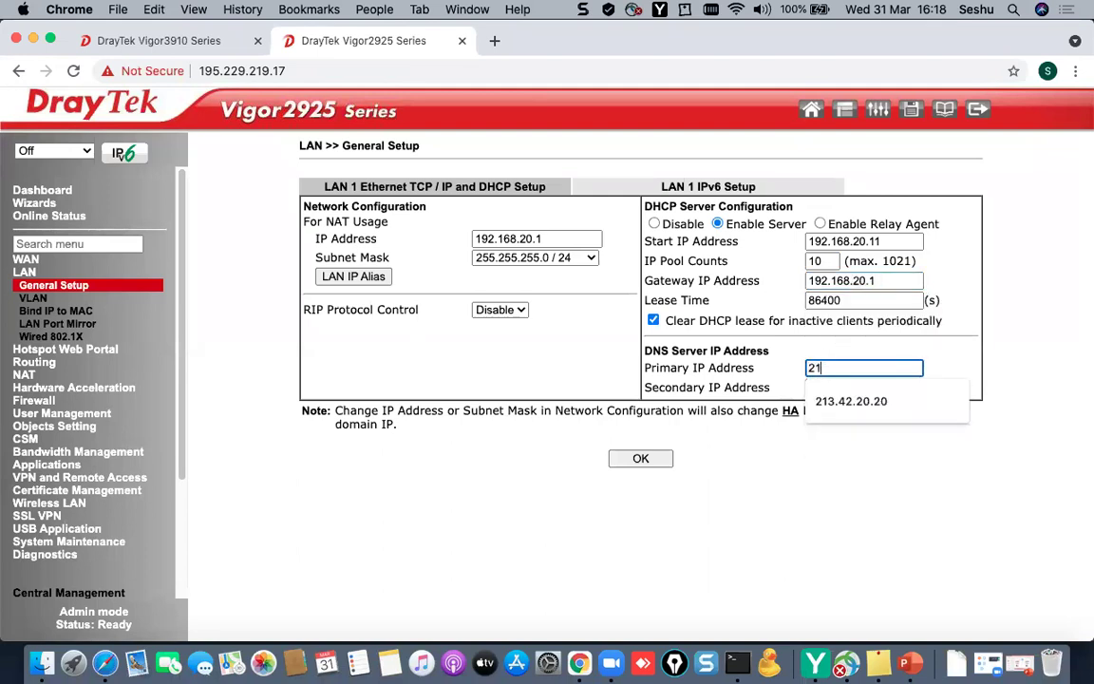
{"action": "type", "text": "3.42.20.20"}
{"action": "key", "text": "Tab"}
{"action": "type", "text": "195.229.241.222"}
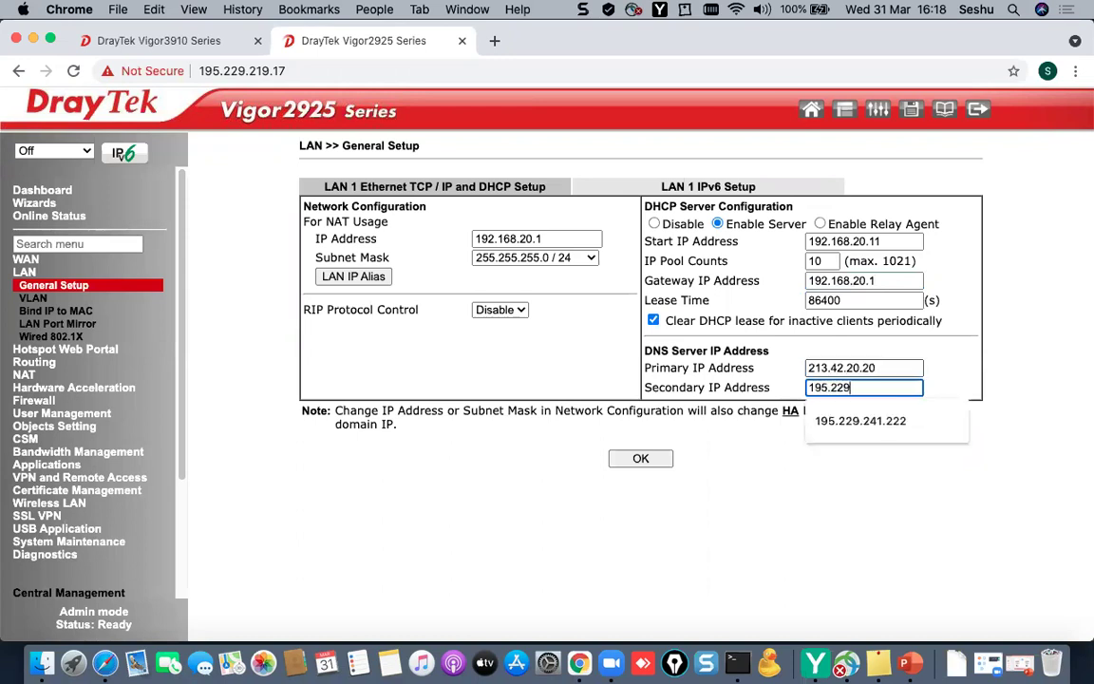
- Save the LAN settings, confirm the IP change, and reboot the Vigor2925
{"action": "left_click", "coordinate": [683, 514]}
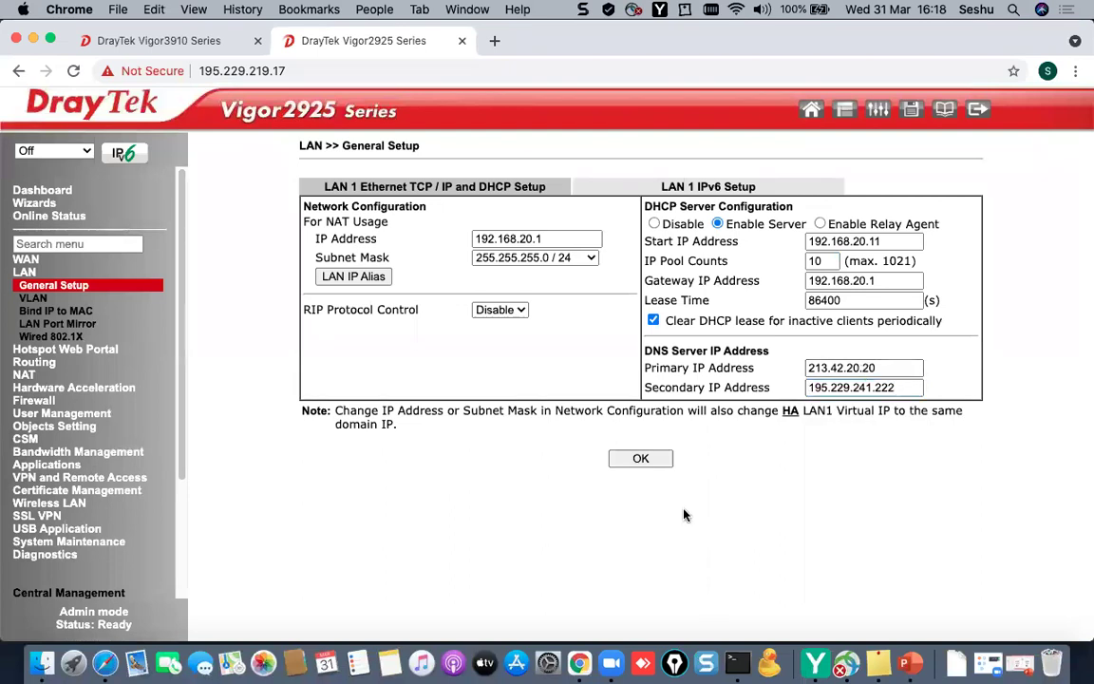
{"action": "left_click", "coordinate": [652, 464]}
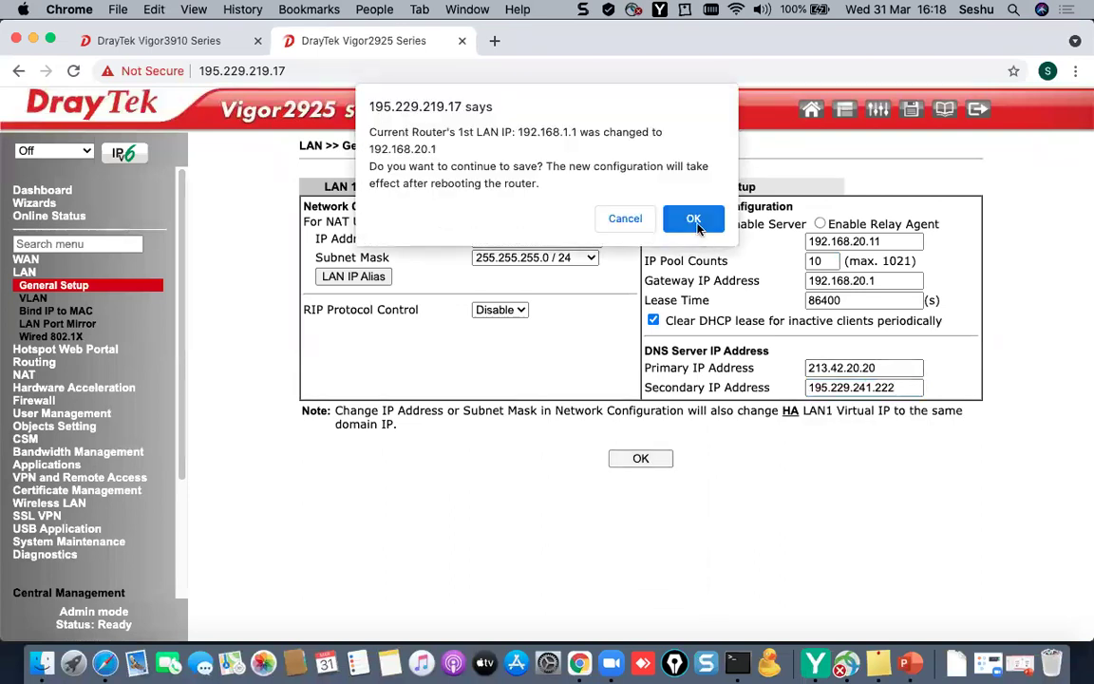
{"action": "left_click", "coordinate": [694, 218]}
{"action": "left_click", "coordinate": [640, 323]}
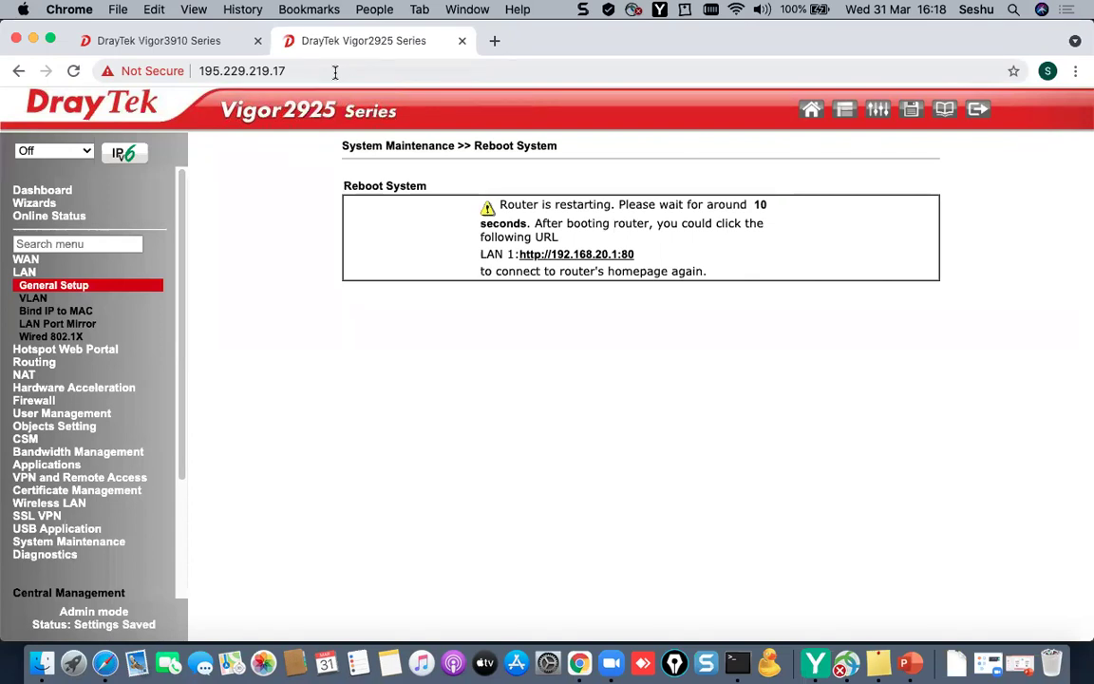
{"action": "left_click", "coordinate": [180, 40]}
- Sign back into the rebooted Vigor2925 with the administrator credentials and dismiss the password warning
{"action": "left_click", "coordinate": [362, 41]}
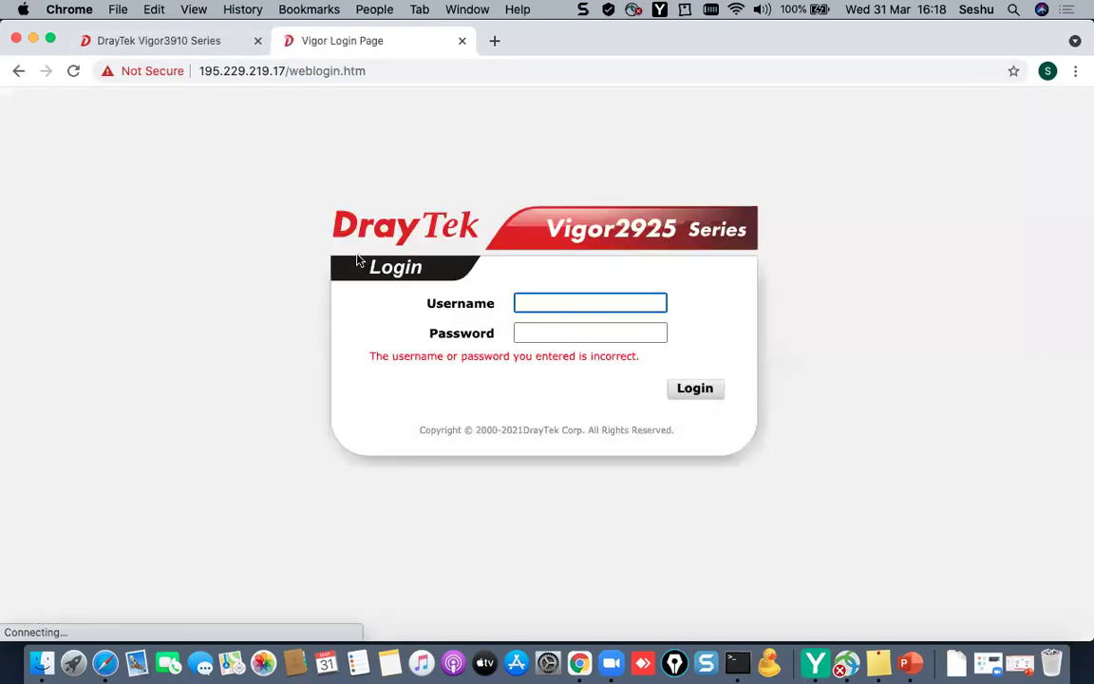
{"action": "type", "text": "admin"}
{"action": "key", "text": "Tab"}
{"action": "type", "text": "admin"}
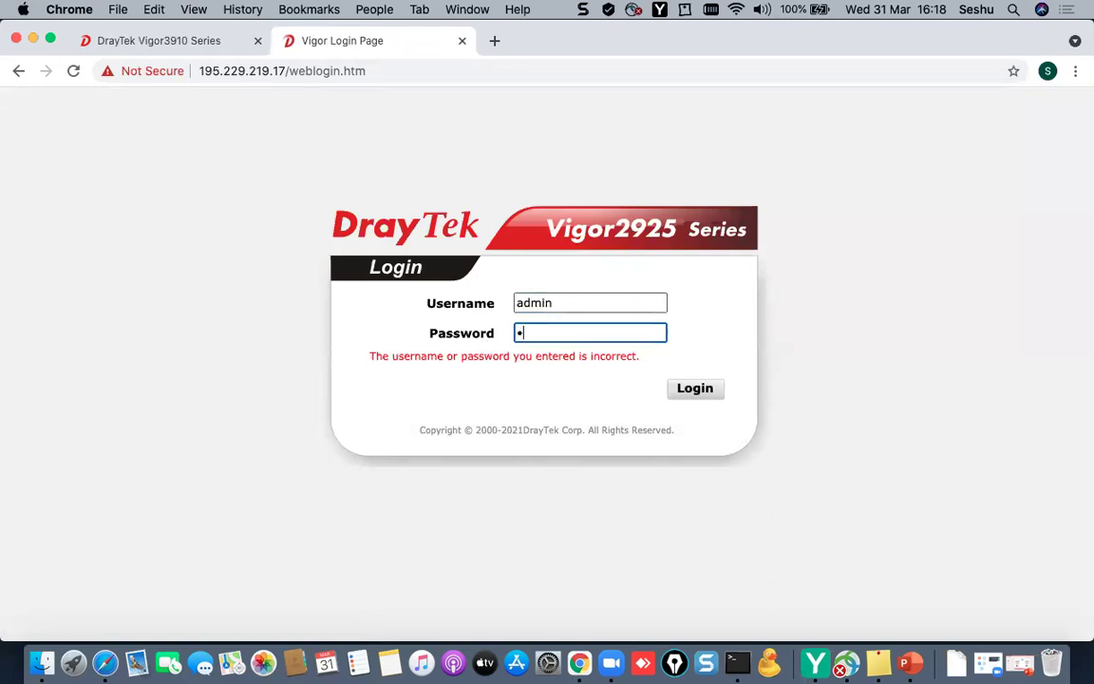
{"action": "left_click", "coordinate": [694, 387]}
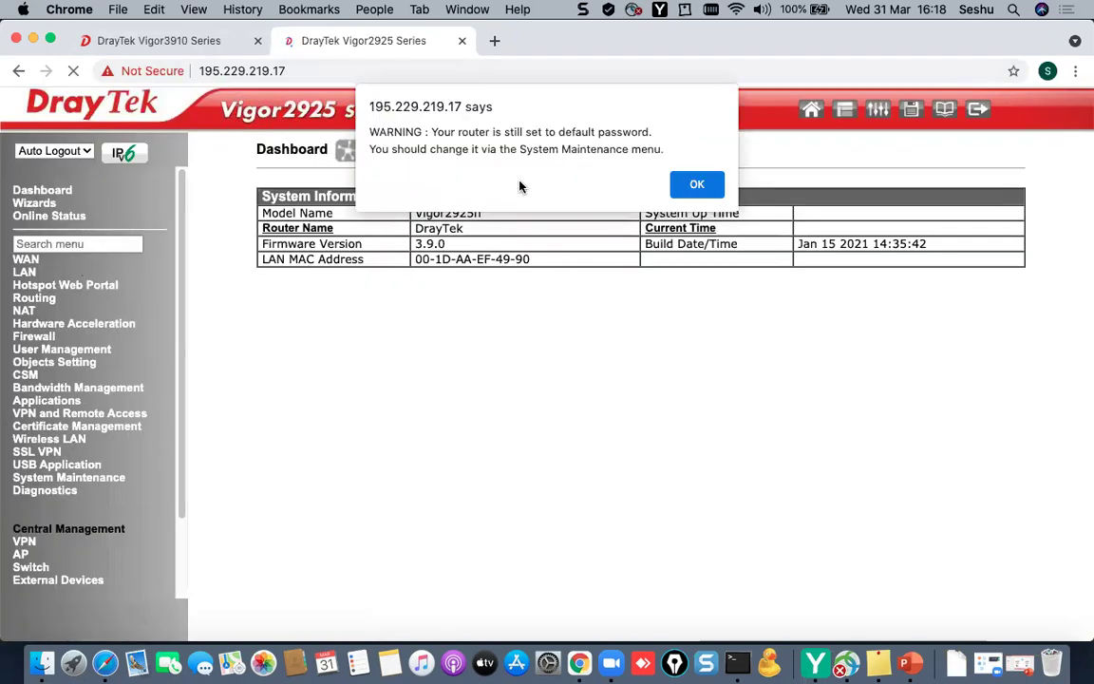
{"action": "left_click", "coordinate": [697, 184]}
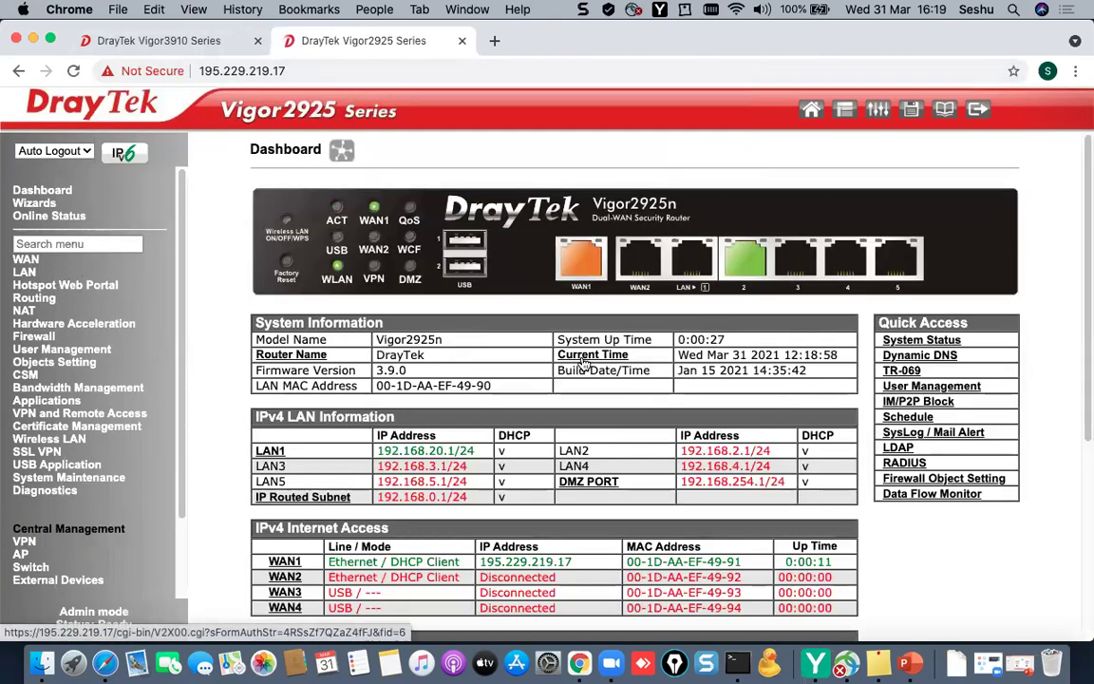
- Set Vigor2925 Auto Logout to Off and open its routing table
{"action": "left_click", "coordinate": [62, 150]}
{"action": "left_click", "coordinate": [68, 165]}
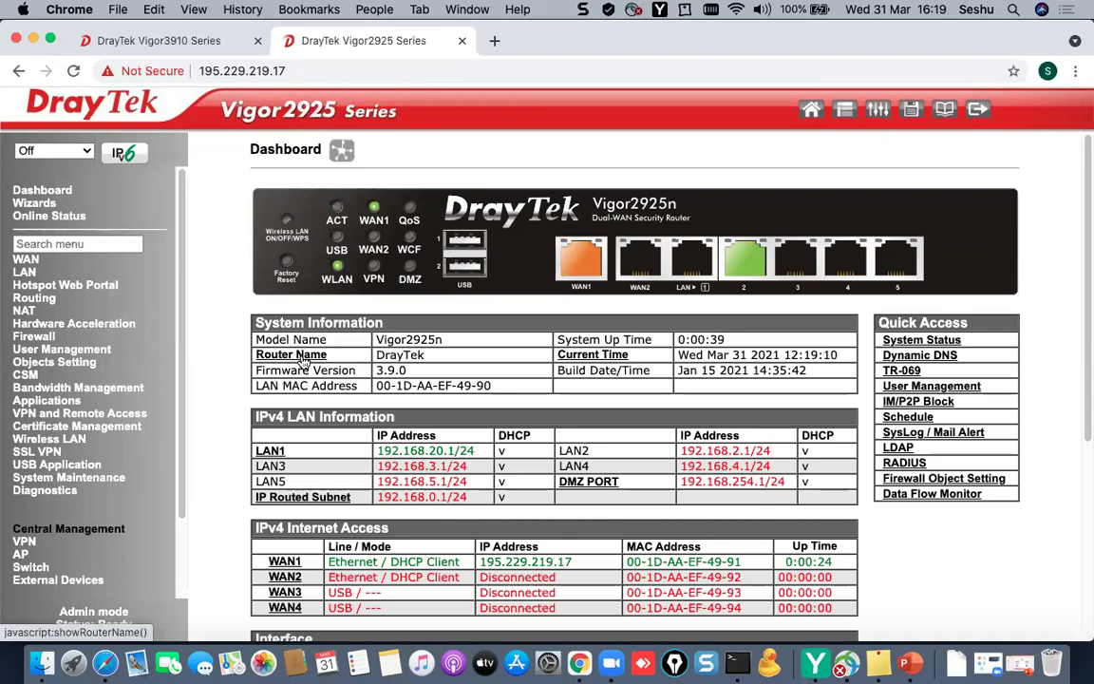
{"action": "left_click", "coordinate": [44, 491]}
{"action": "left_click", "coordinate": [53, 515]}
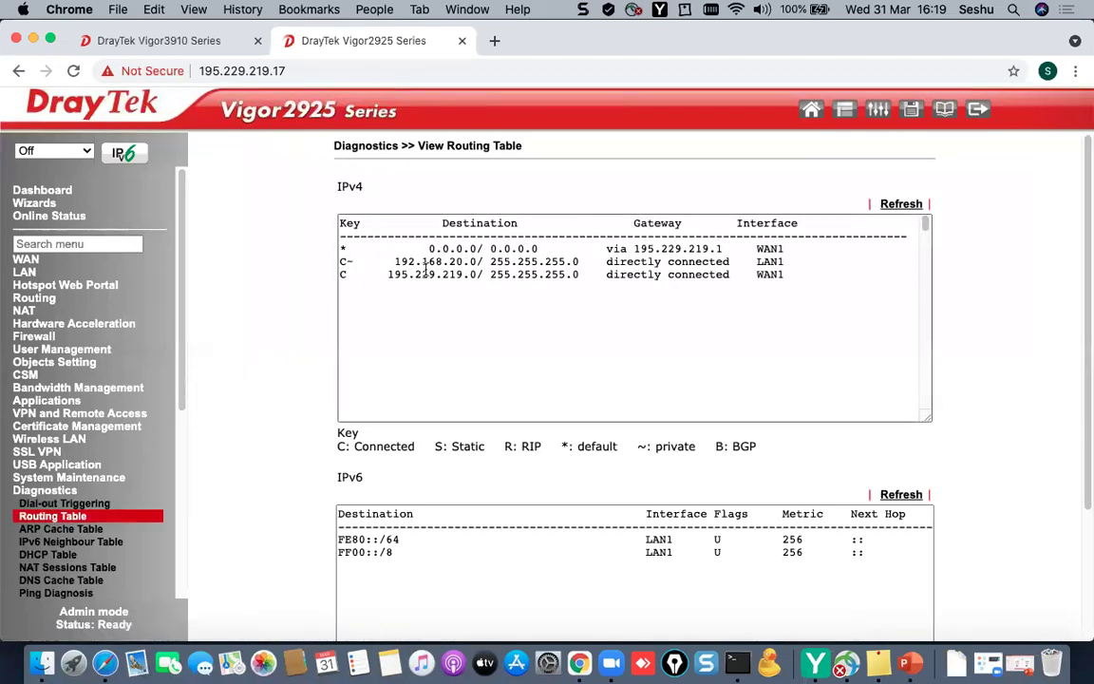
- Open the Vigor3910 routing table and highlight LAN subnets 192.168.10.0 and 192.168.20.0
{"action": "left_click", "coordinate": [195, 42]}
{"action": "left_click", "coordinate": [44, 481]}
{"action": "left_click", "coordinate": [53, 506]}
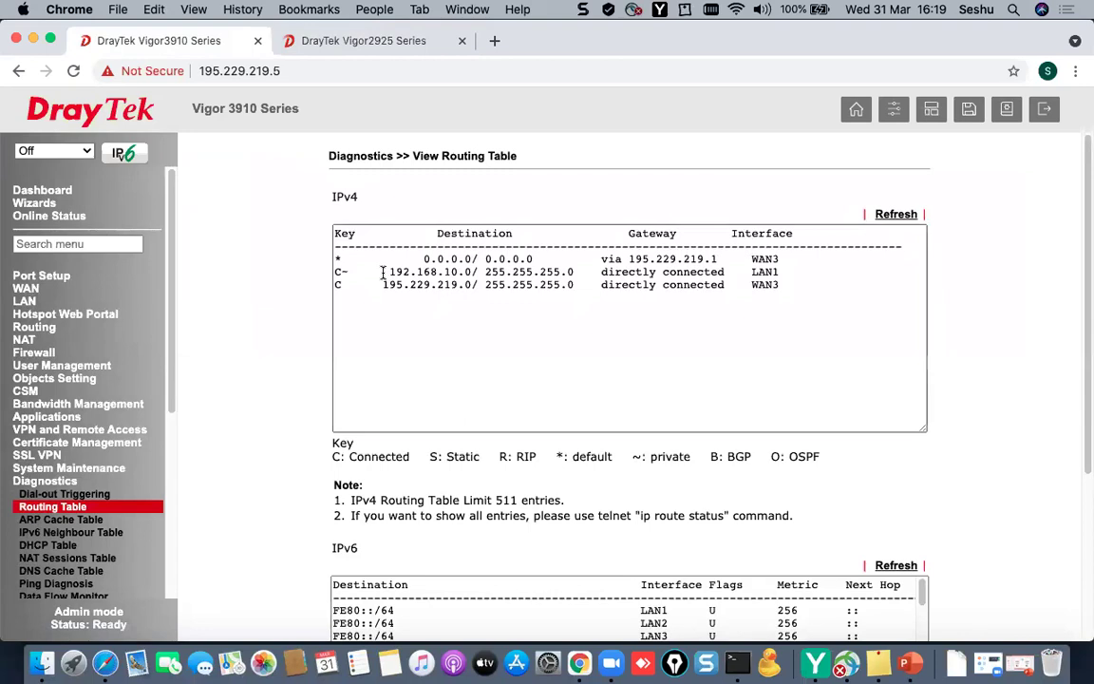
{"action": "left_click_drag", "start_coordinate": [382, 272], "coordinate": [502, 275]}
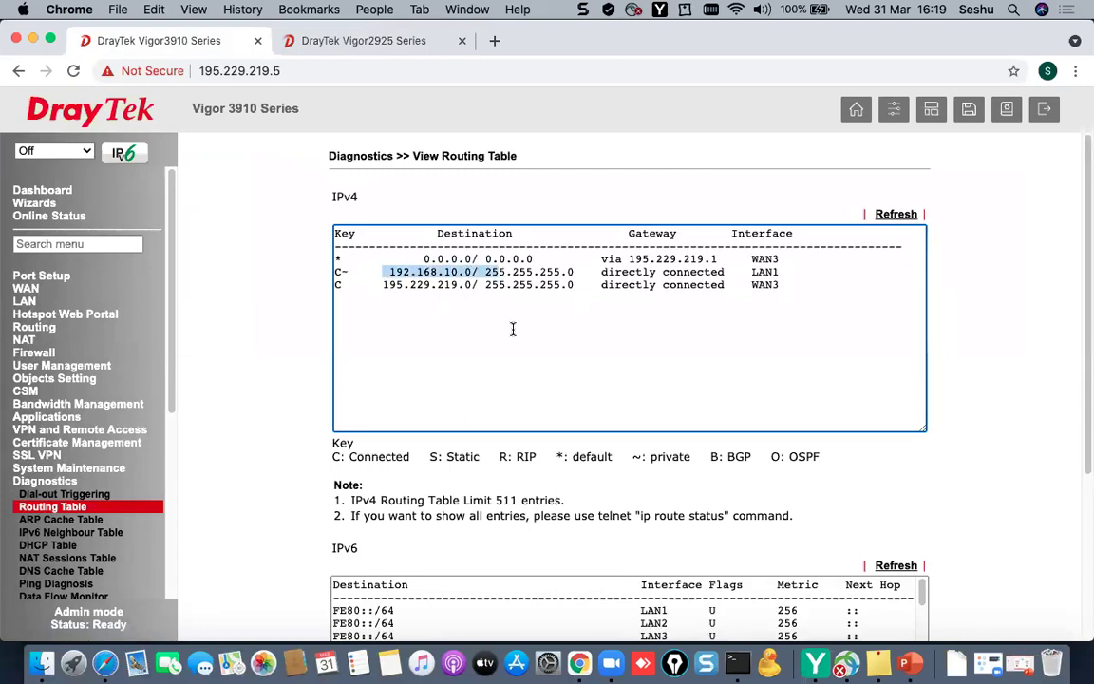
{"action": "left_click", "coordinate": [294, 36]}
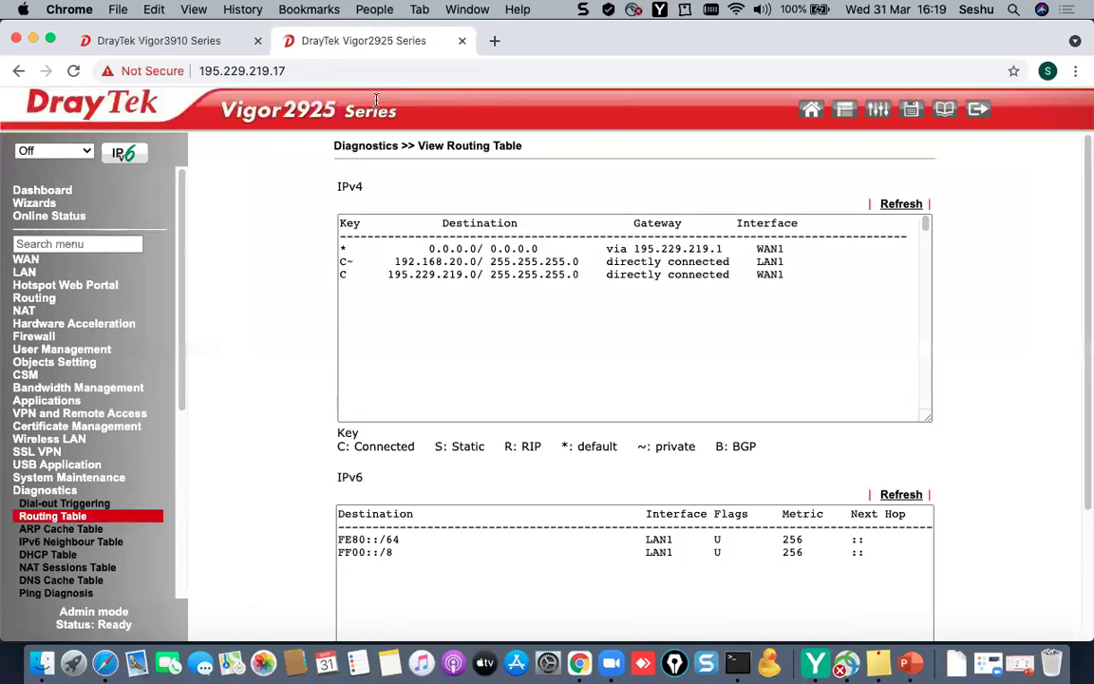
{"action": "left_click_drag", "start_coordinate": [396, 262], "coordinate": [470, 262]}
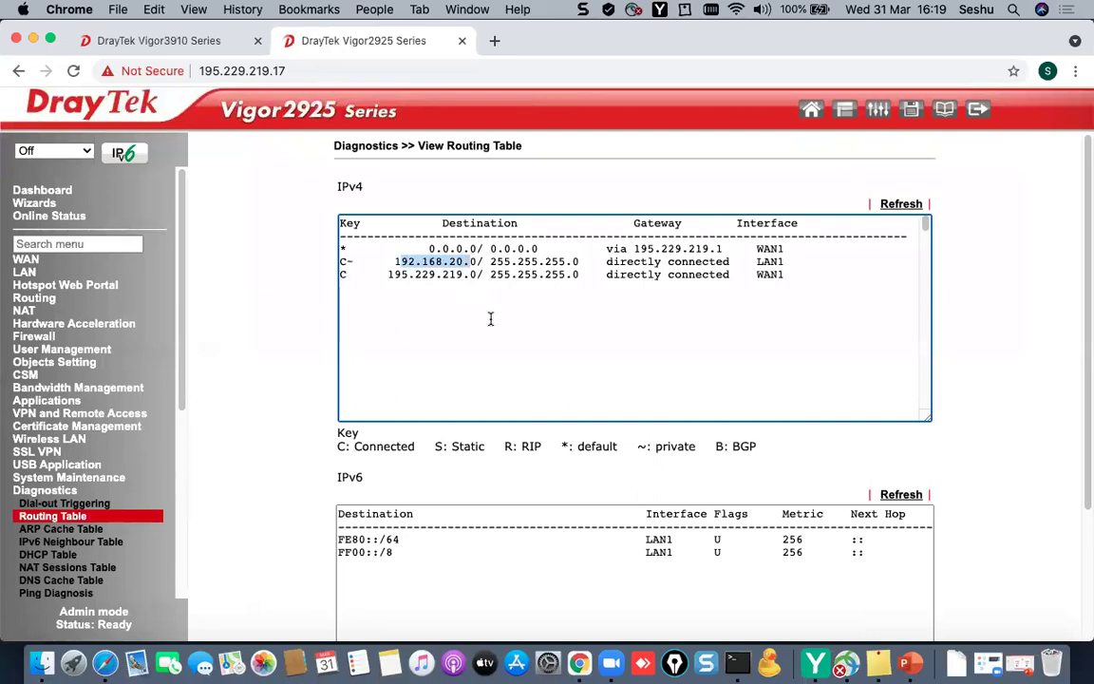
{"action": "left_click", "coordinate": [225, 46]}
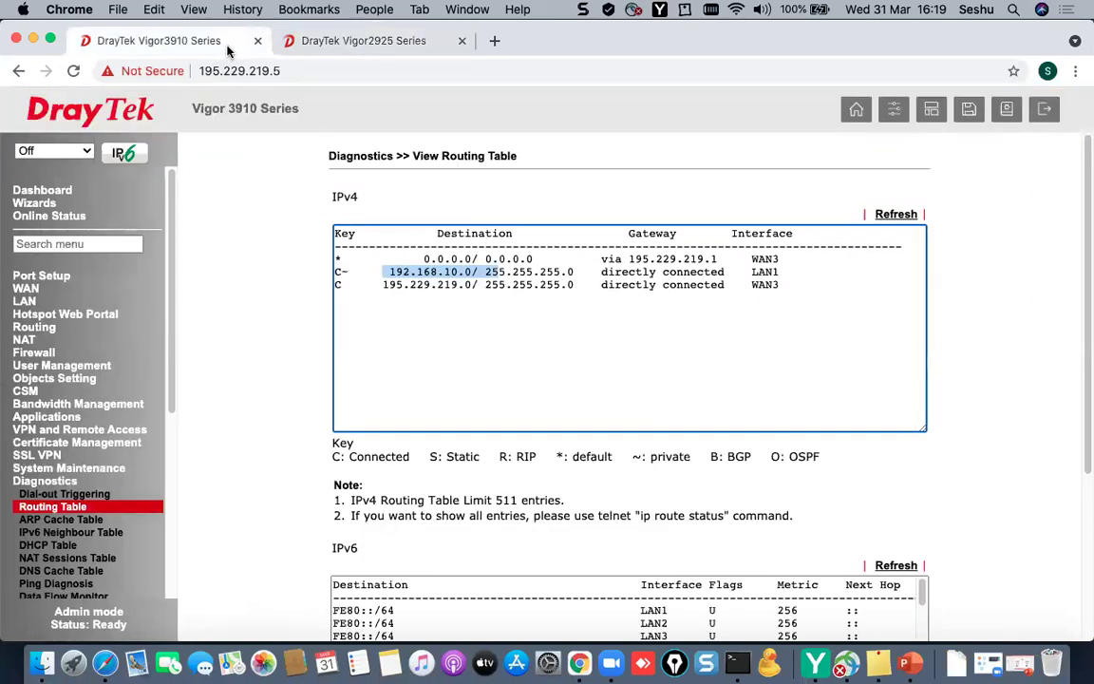
{"action": "left_click", "coordinate": [910, 663]}
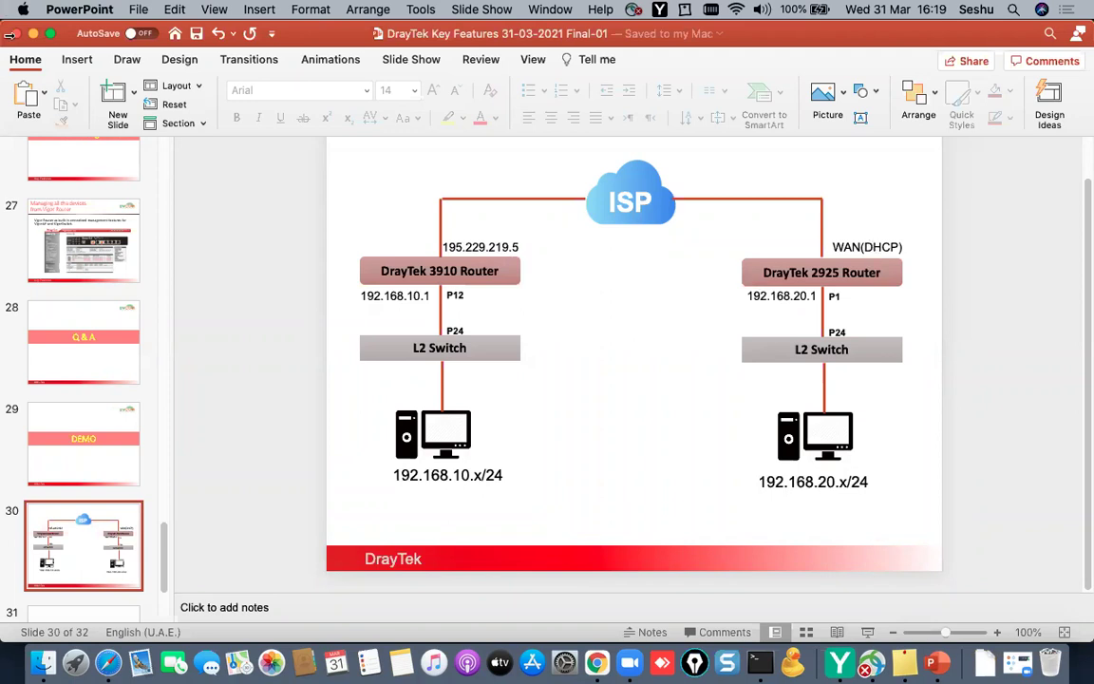
{"action": "left_click", "coordinate": [33, 34]}
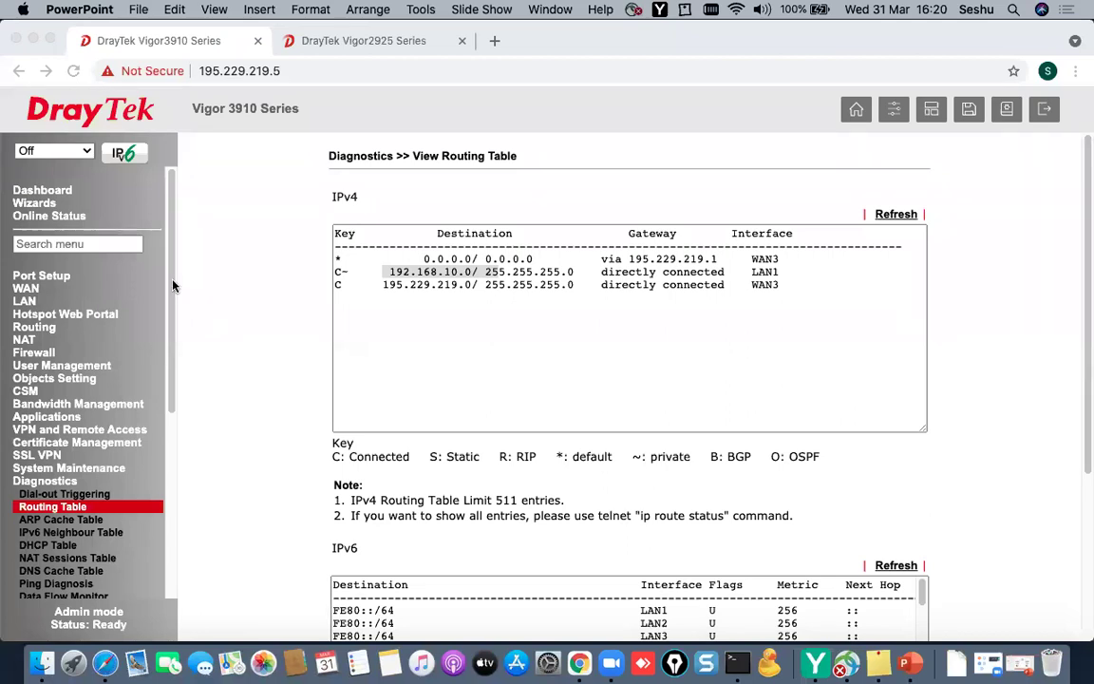
- Turn on Dynamic DNS Setup under Applications > Dynamic DNS
{"action": "left_click", "coordinate": [59, 418]}
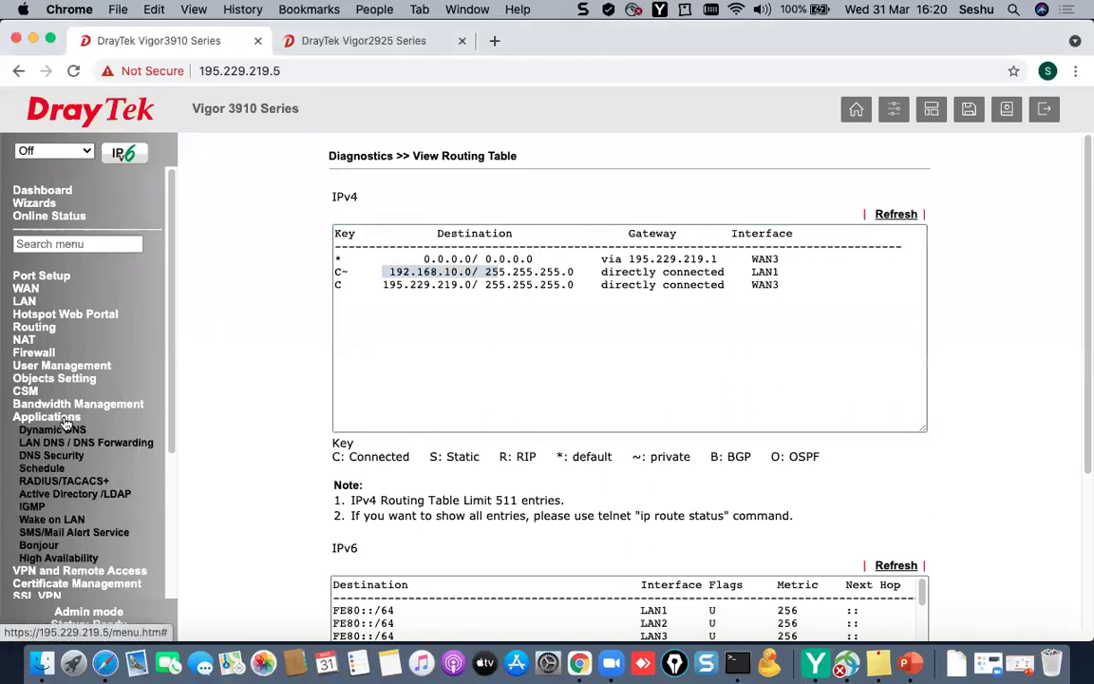
{"action": "left_click", "coordinate": [58, 433]}
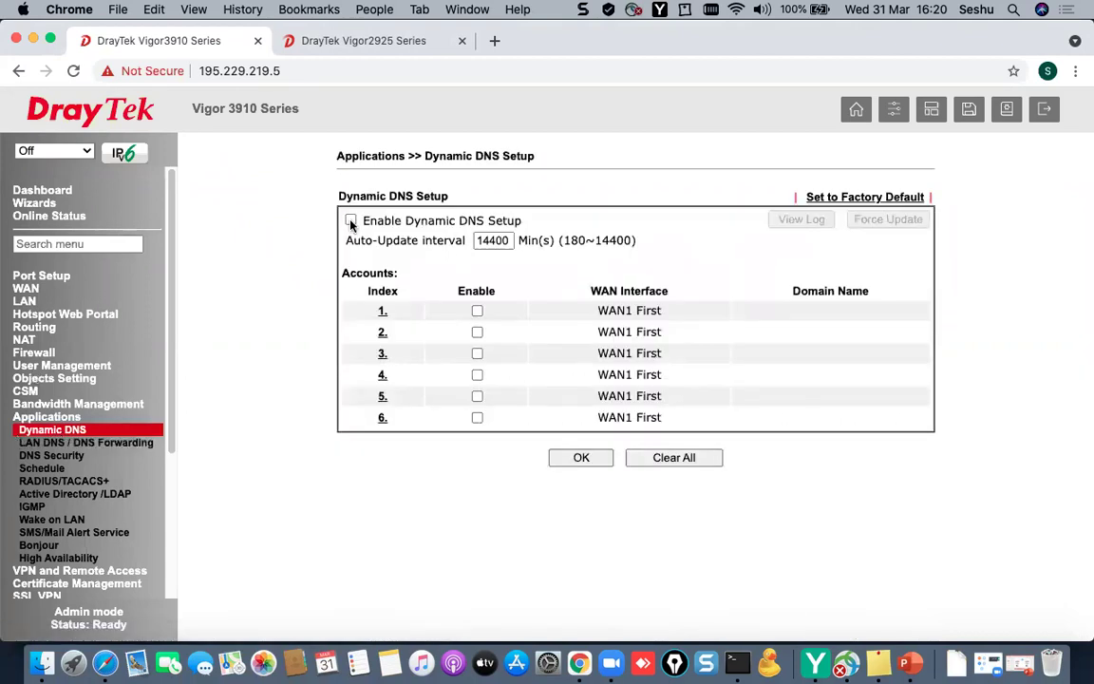
{"action": "left_click", "coordinate": [351, 221]}
{"action": "key", "text": "Tab"}
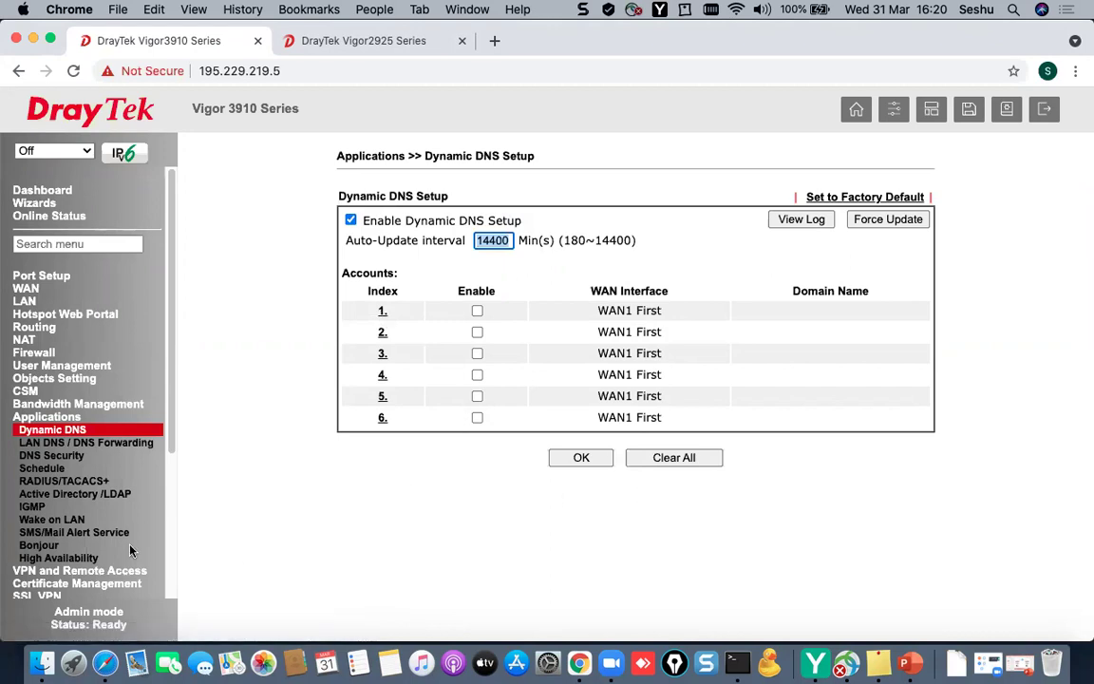
{"action": "scroll", "coordinate": [130, 551], "scroll_direction": "down", "scroll_amount": 5}
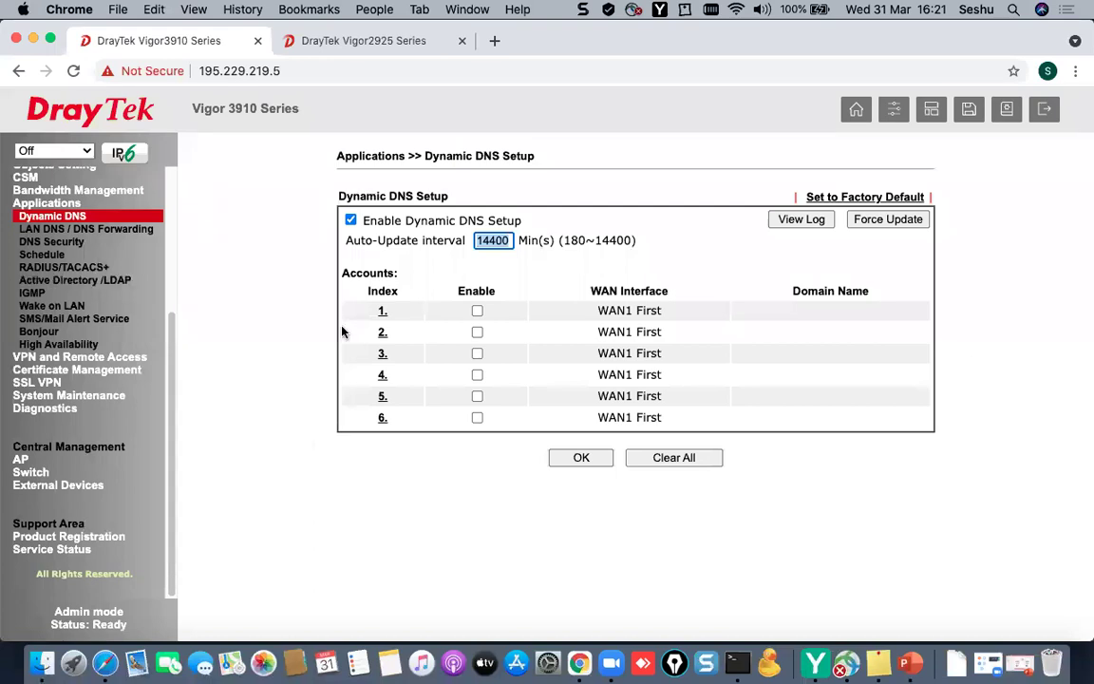
- Enable DDNS account 1 with DrayDDNS (Global) as its service provider
{"action": "left_click", "coordinate": [381, 313]}
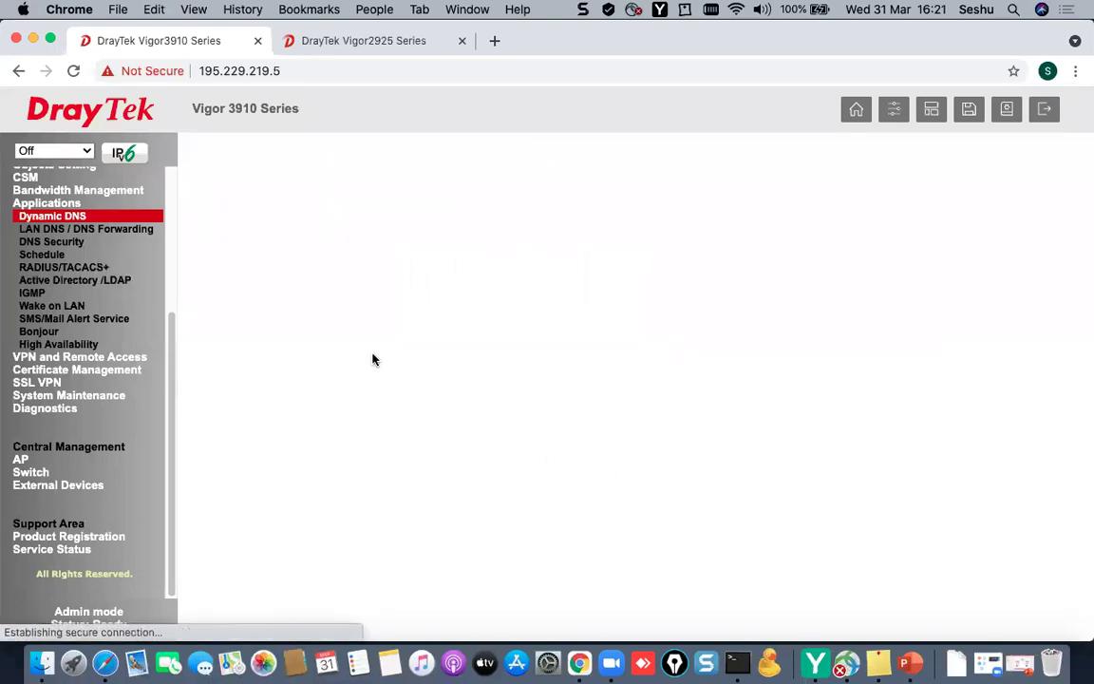
{"action": "left_click", "coordinate": [345, 216]}
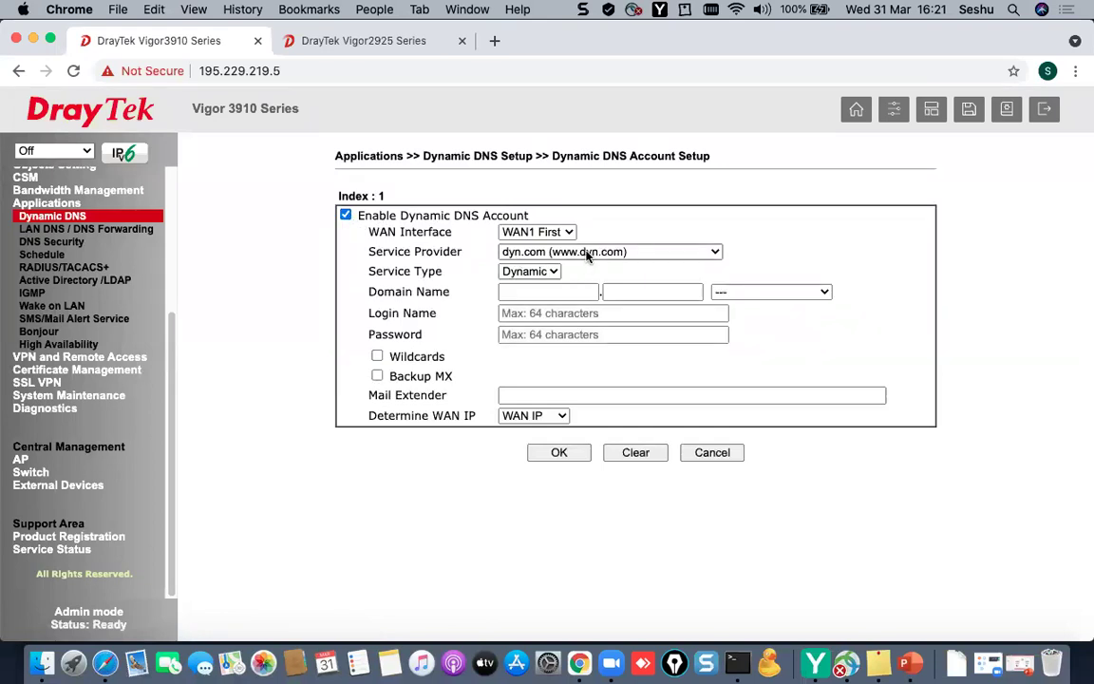
{"action": "left_click", "coordinate": [588, 253]}
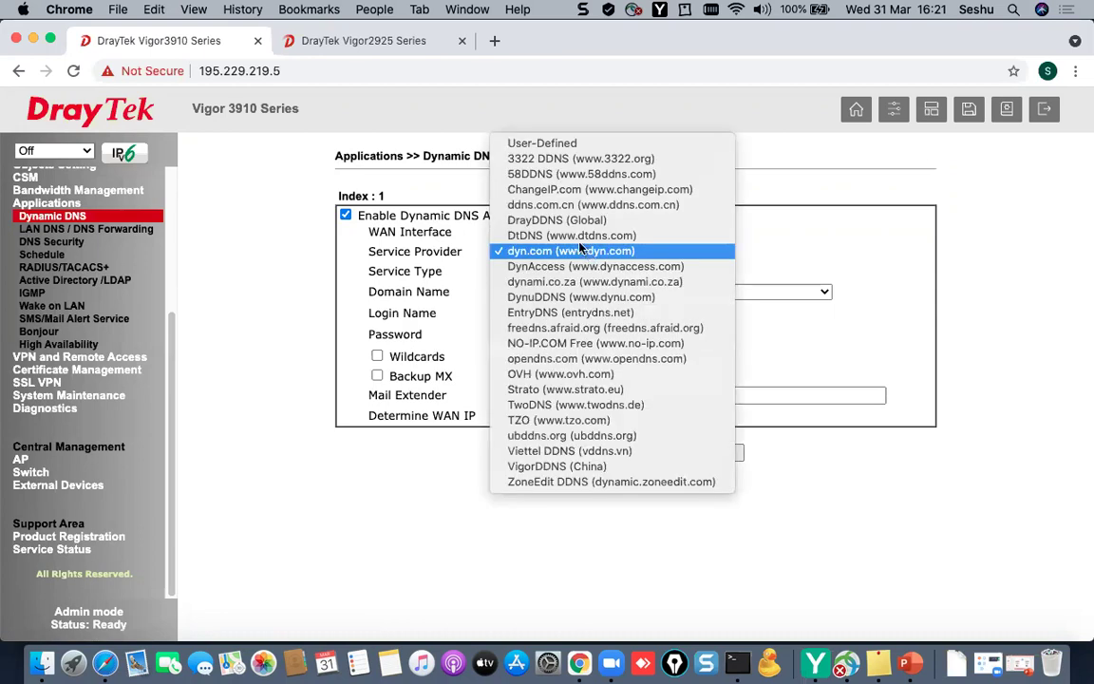
{"action": "left_click", "coordinate": [565, 221]}
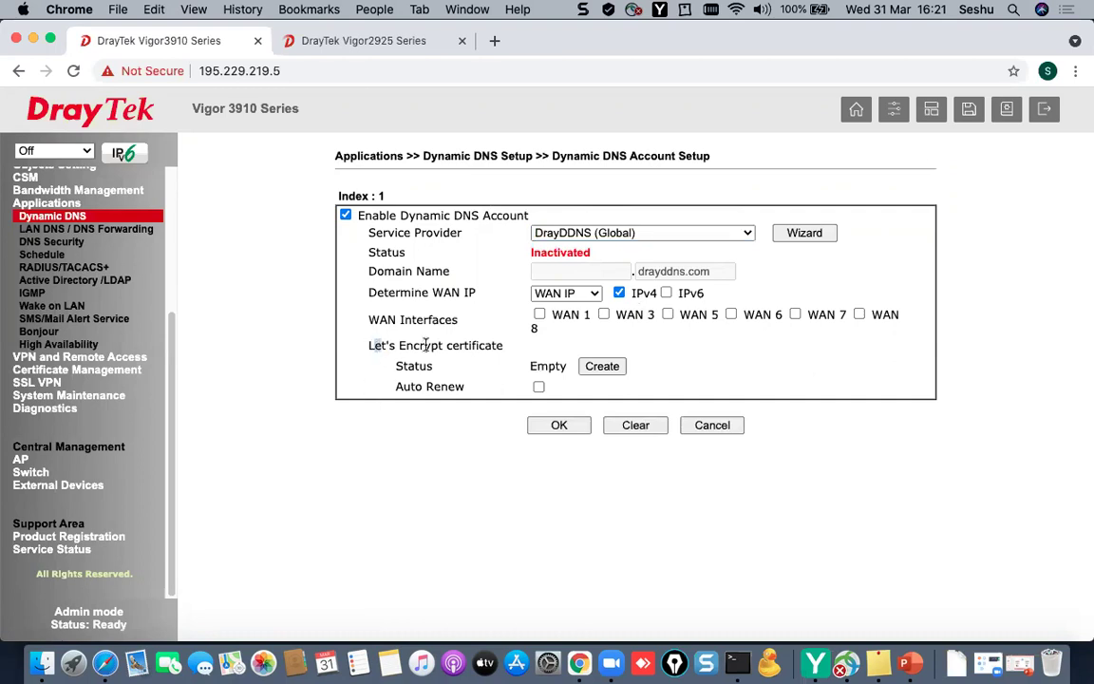
- Highlight the Let's Encrypt certificate option on the account 1 form
{"action": "left_click_drag", "start_coordinate": [373, 346], "coordinate": [502, 347]}
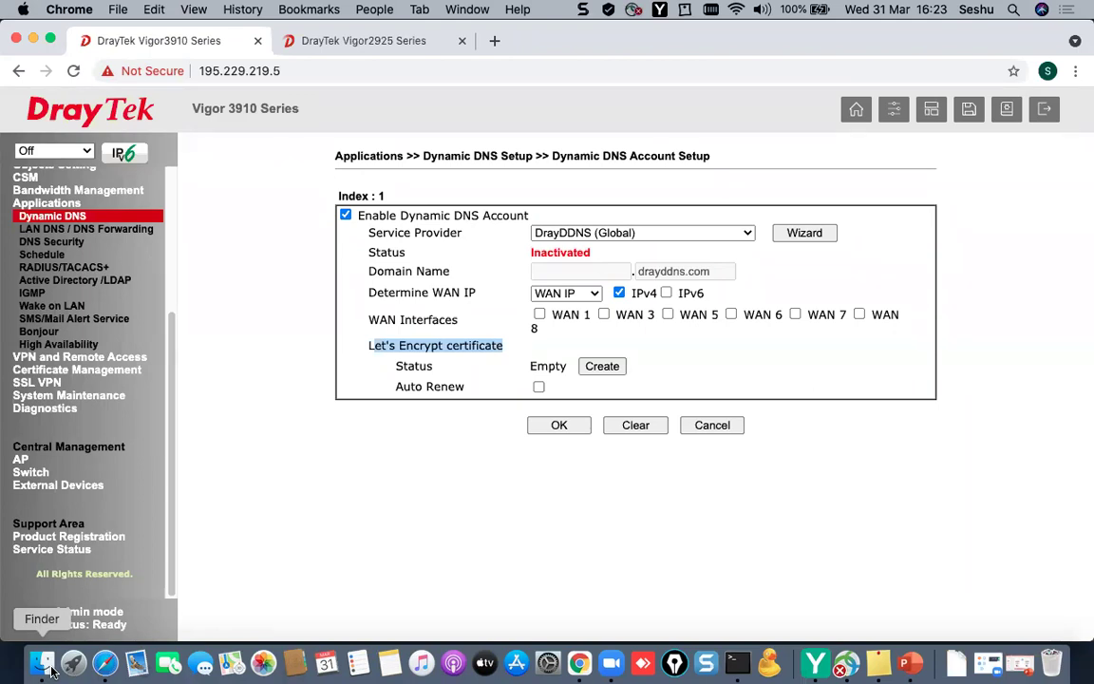
- Leave account 1 unsaved, disable Dynamic DNS Setup and clear all DDNS accounts
{"action": "left_click", "coordinate": [703, 425]}
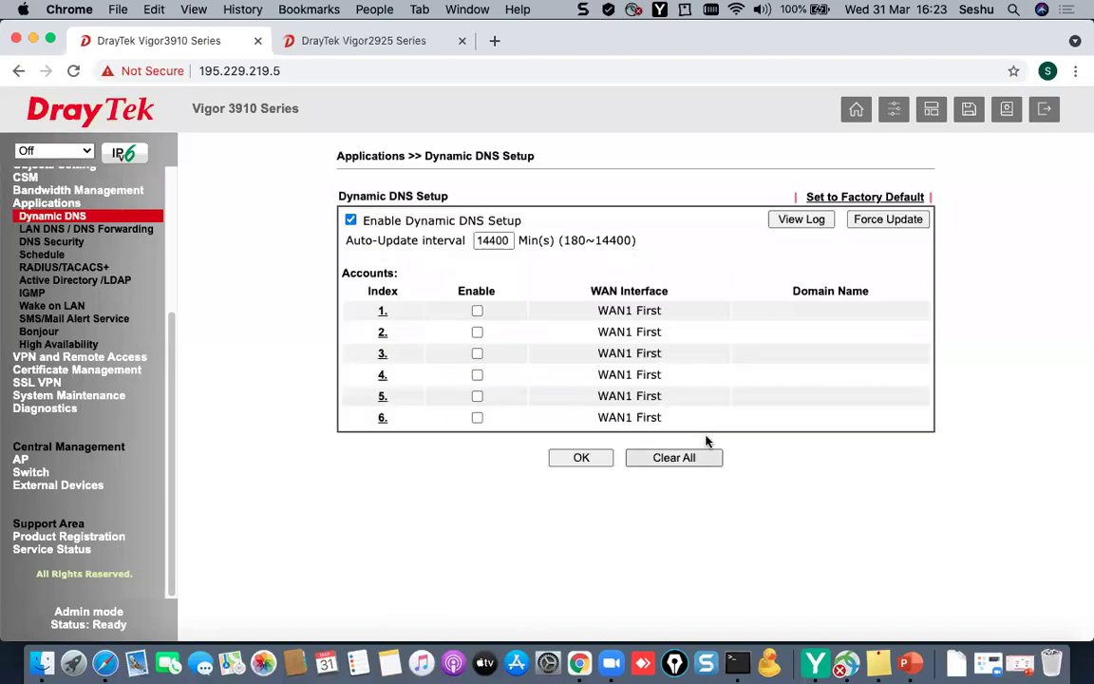
{"action": "left_click", "coordinate": [350, 219]}
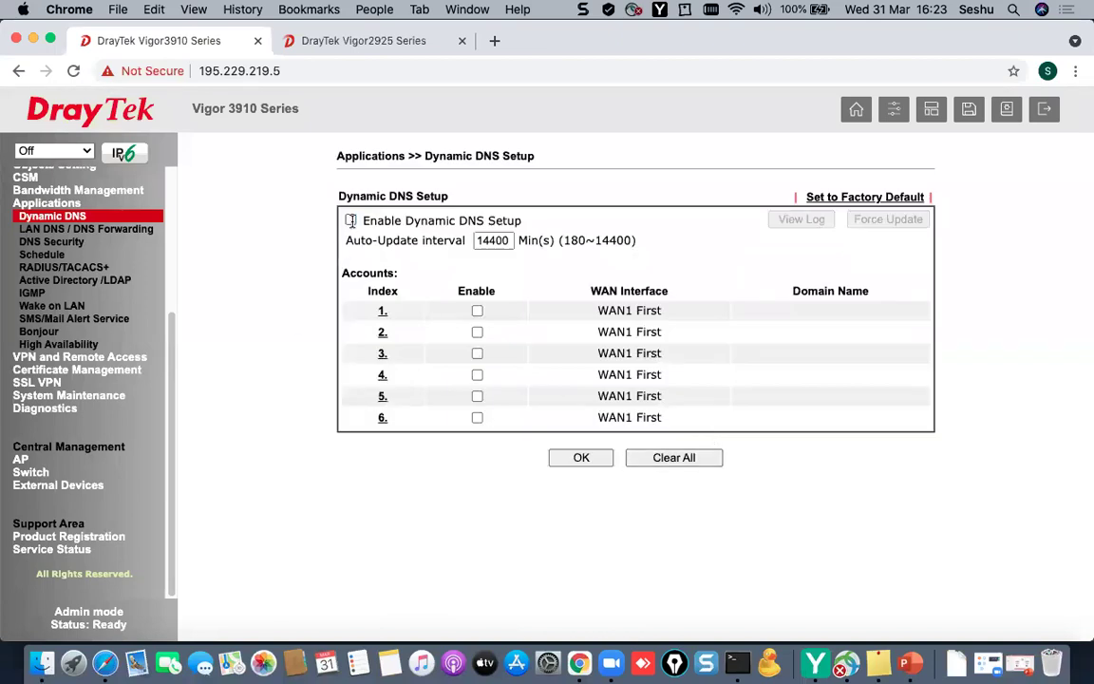
{"action": "left_click", "coordinate": [630, 457]}
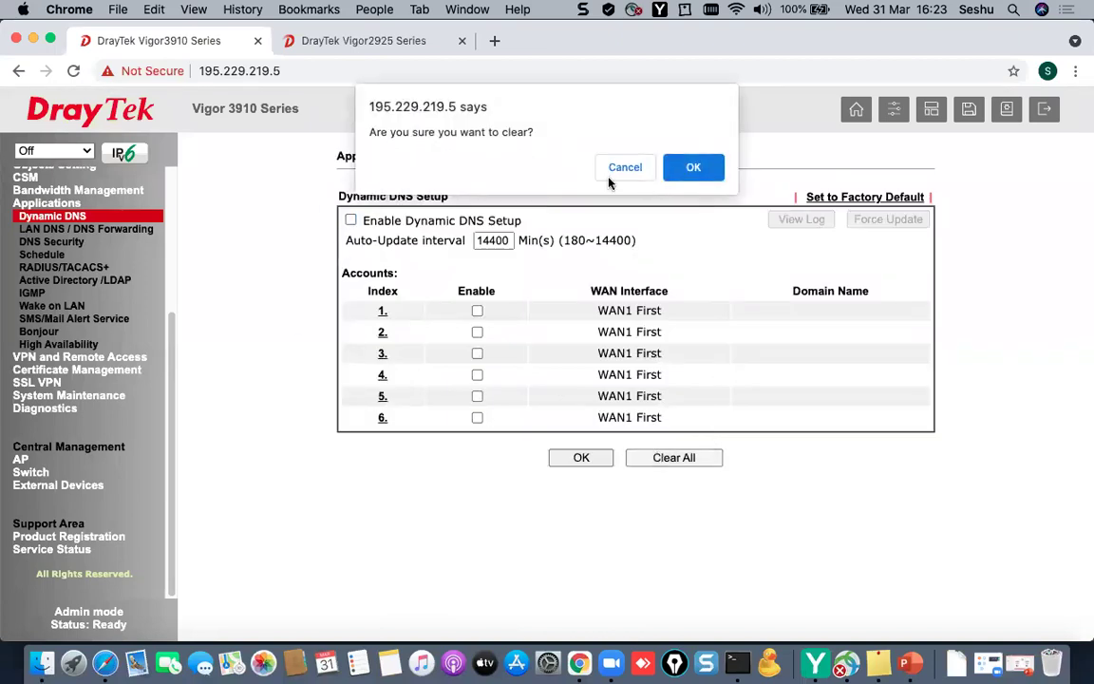
{"action": "left_click", "coordinate": [691, 170]}
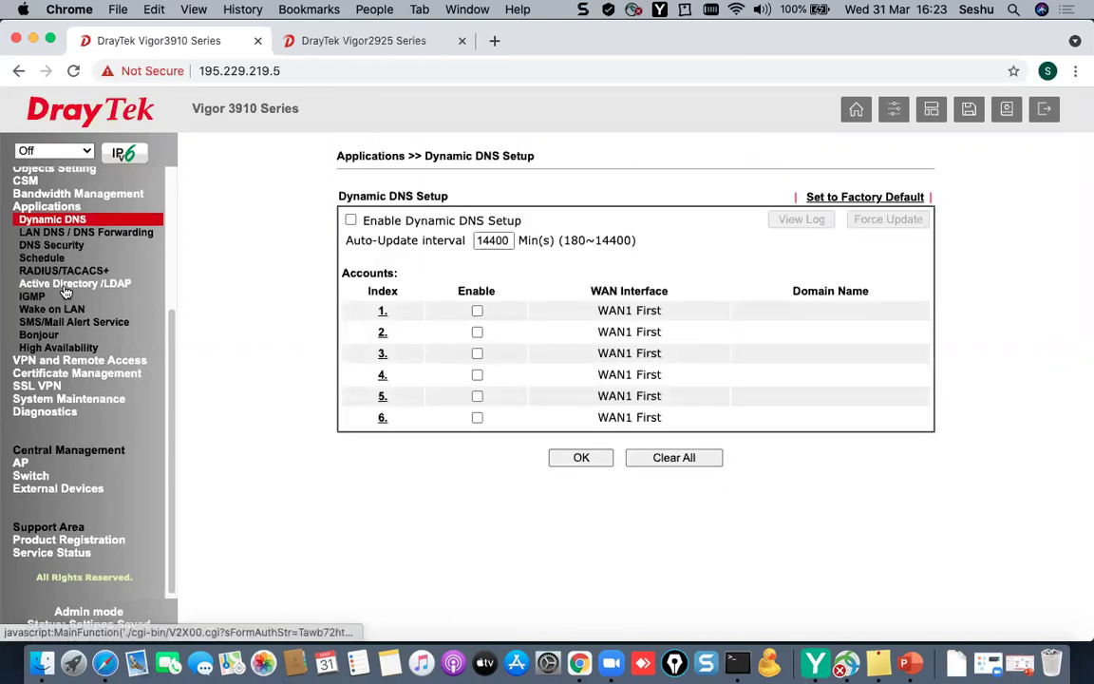
{"action": "scroll", "coordinate": [59, 294], "scroll_direction": "up", "scroll_amount": 3}
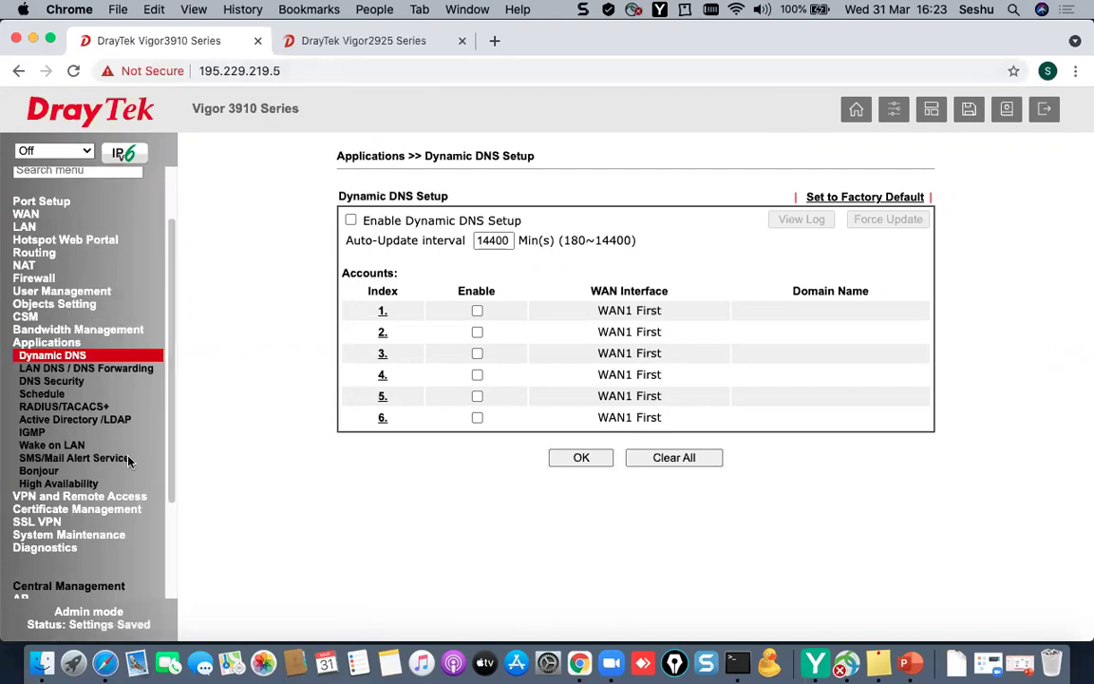
- Show the Diagnostics IPv4 routing table and highlight the 192.168.10.0 LAN subnet
{"action": "left_click", "coordinate": [53, 547]}
{"action": "left_click", "coordinate": [52, 507]}
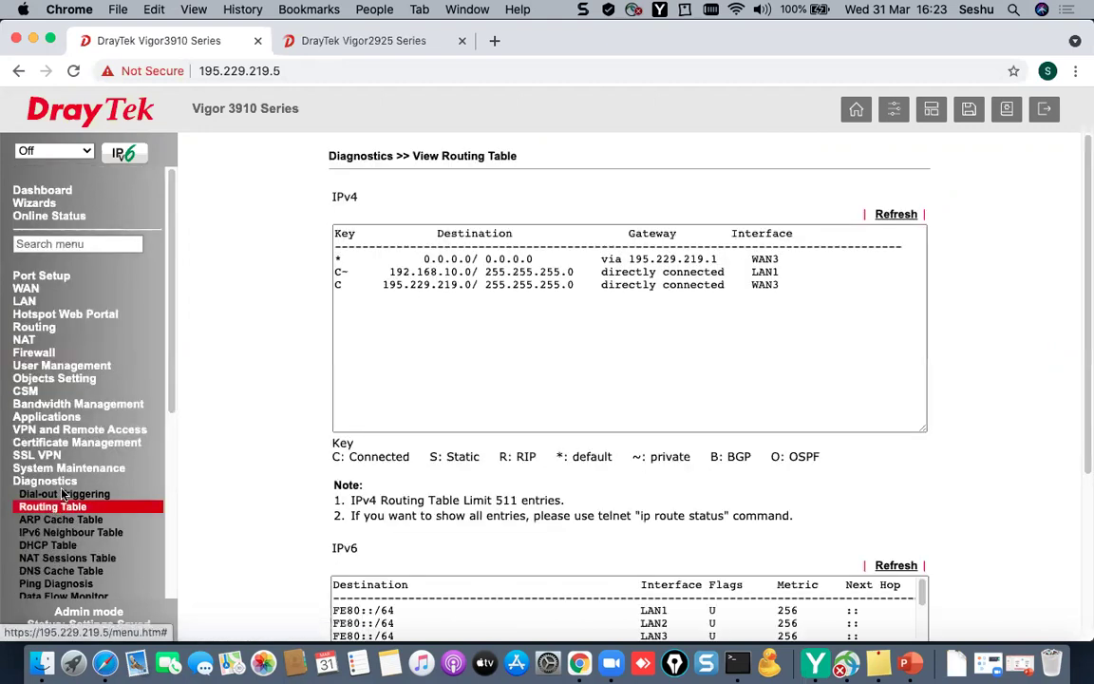
{"action": "left_click_drag", "start_coordinate": [799, 308], "coordinate": [239, 246]}
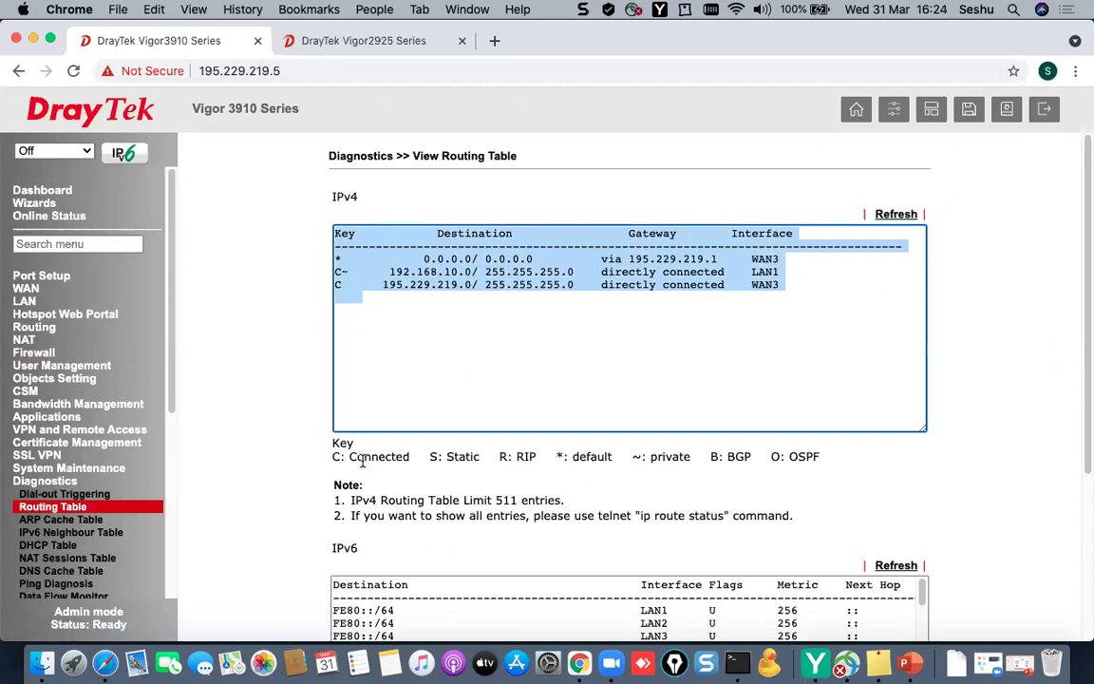
{"action": "left_click", "coordinate": [373, 273]}
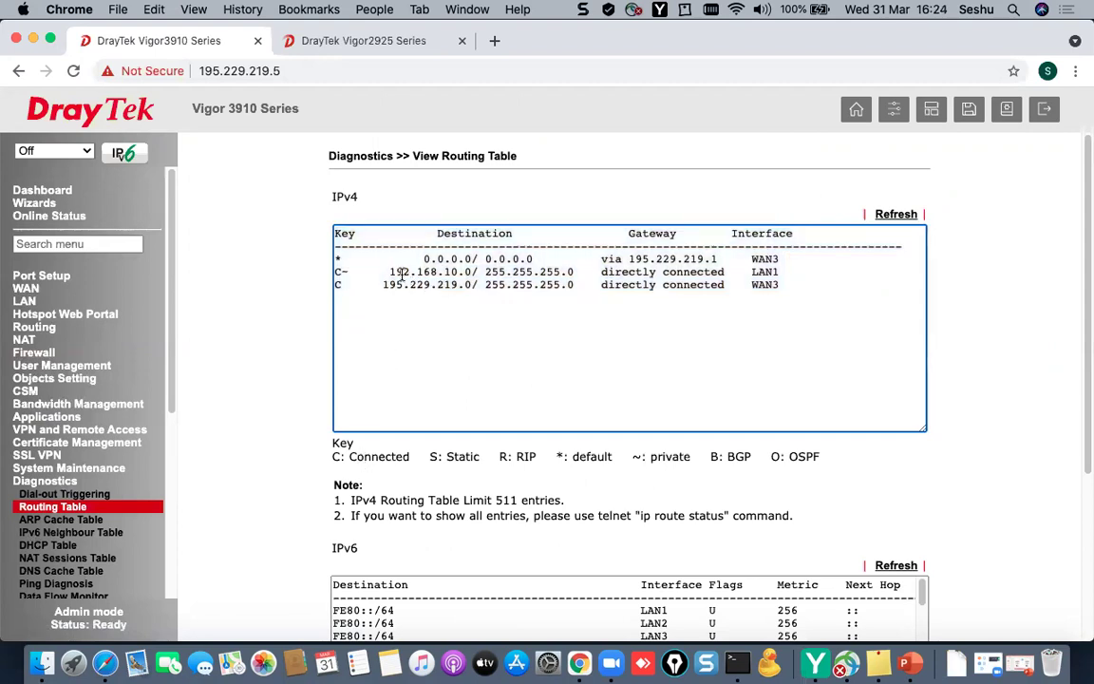
{"action": "left_click_drag", "start_coordinate": [402, 273], "coordinate": [478, 273]}
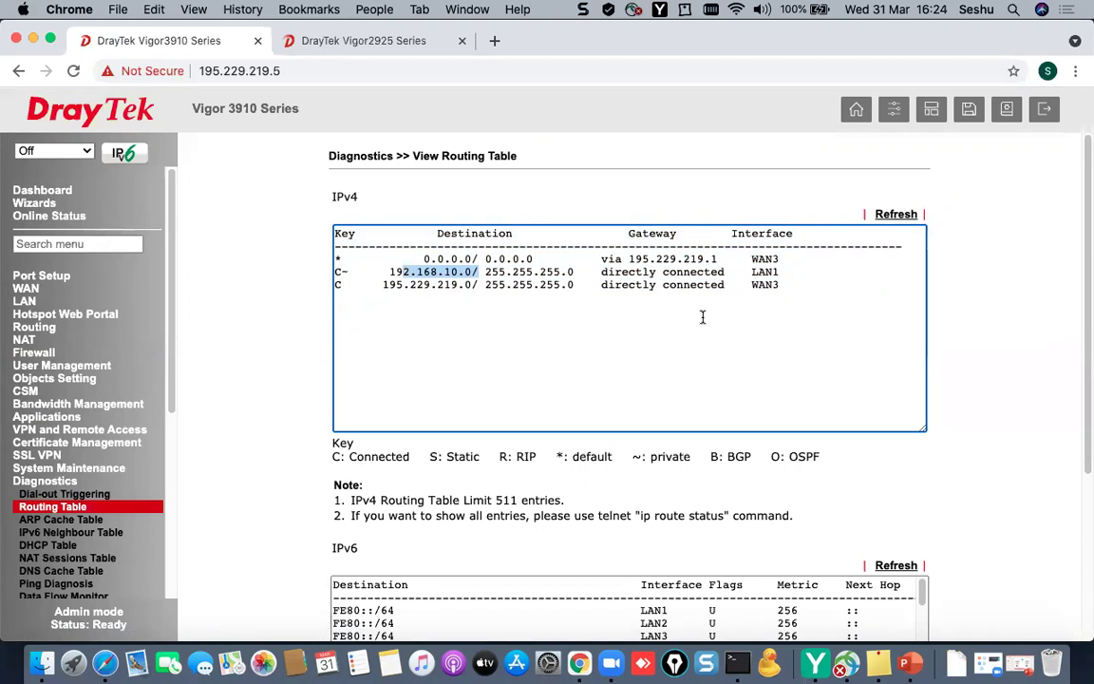
{"action": "left_click", "coordinate": [114, 432]}
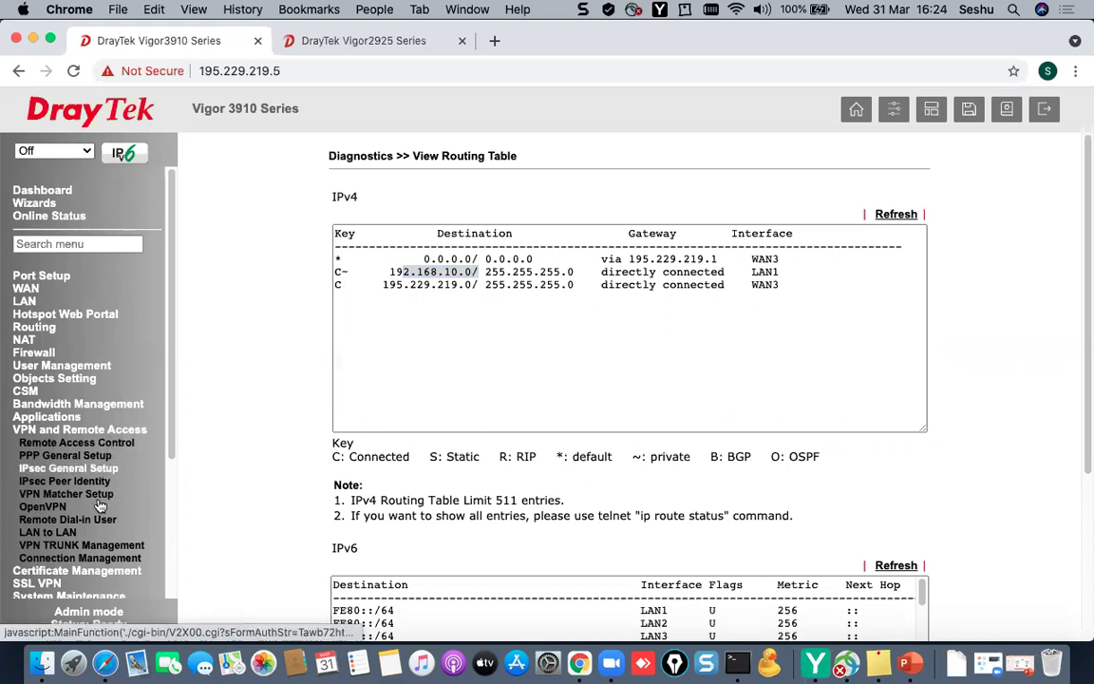
- Open profile 1 from the VPN and Remote Access LAN to LAN profile list
{"action": "left_click", "coordinate": [74, 533]}
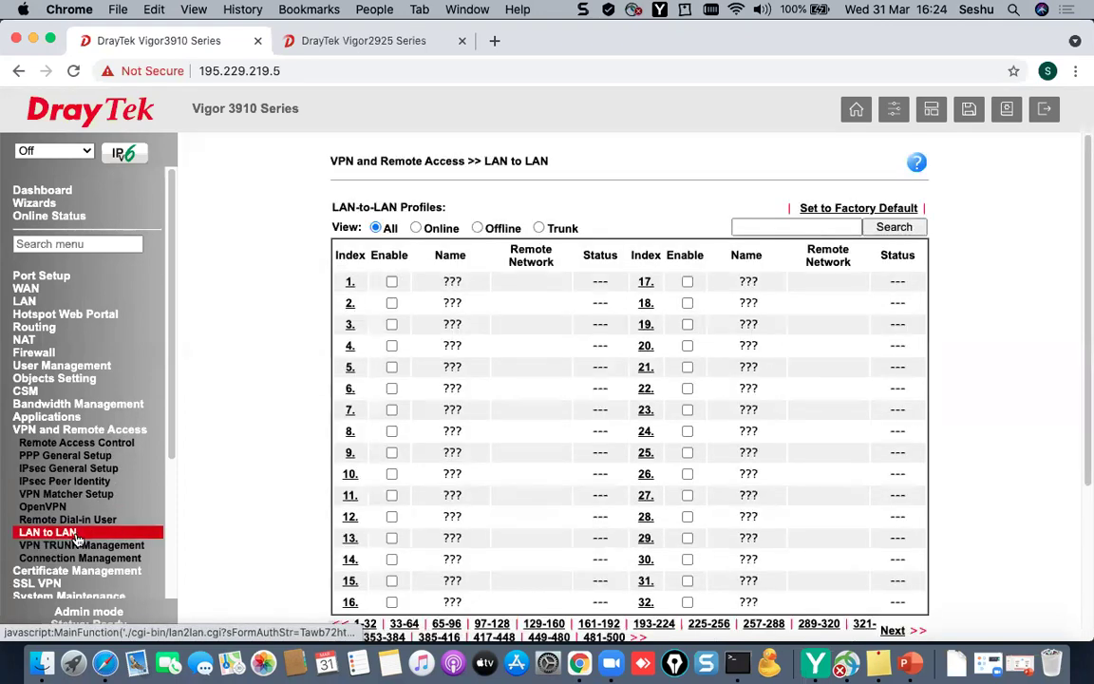
{"action": "scroll", "coordinate": [733, 464], "scroll_direction": "down", "scroll_amount": 1}
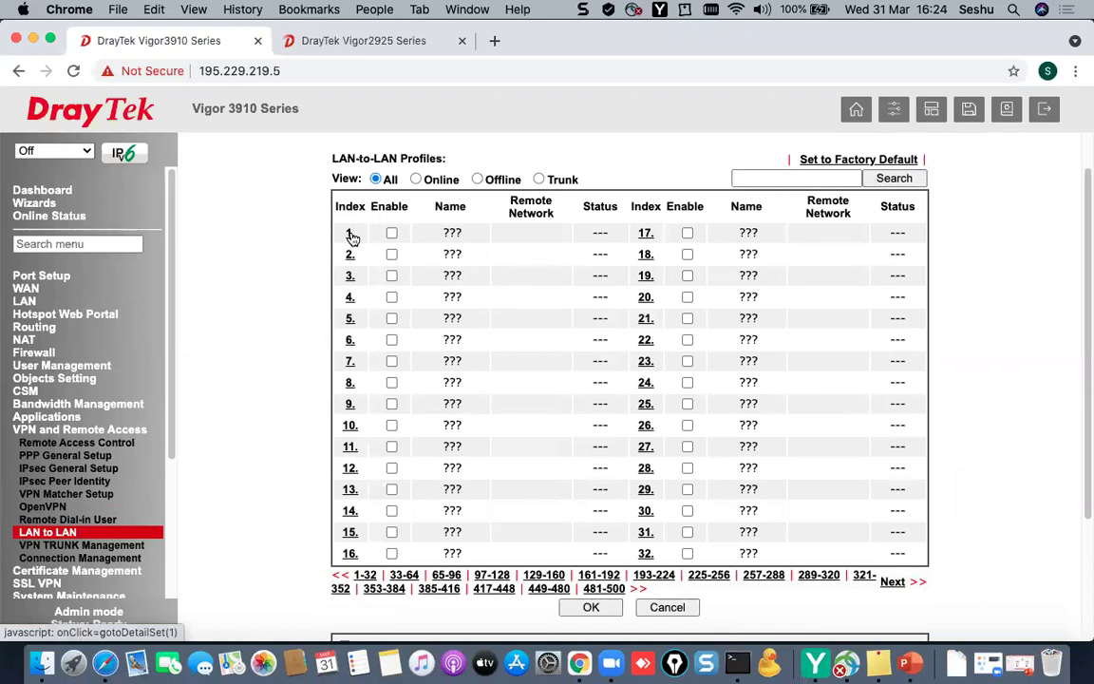
{"action": "left_click", "coordinate": [350, 234]}
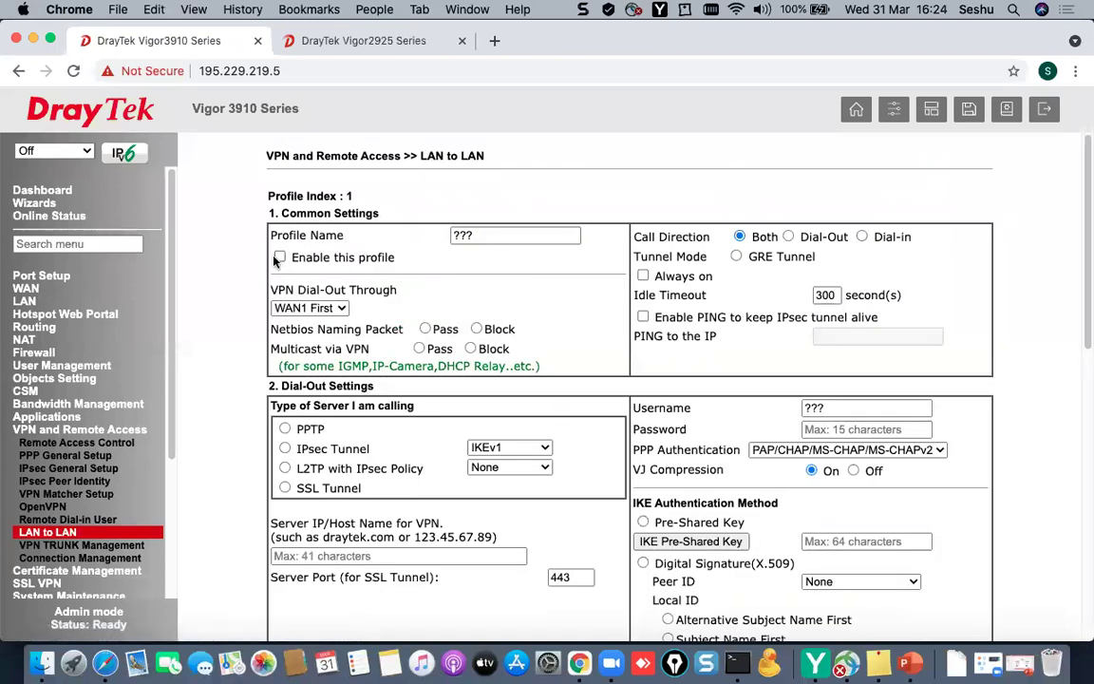
- Enable LAN-to-LAN profile 1 and name it VPN1_2925
{"action": "left_click", "coordinate": [280, 257]}
{"action": "left_click_drag", "start_coordinate": [520, 235], "coordinate": [290, 228]}
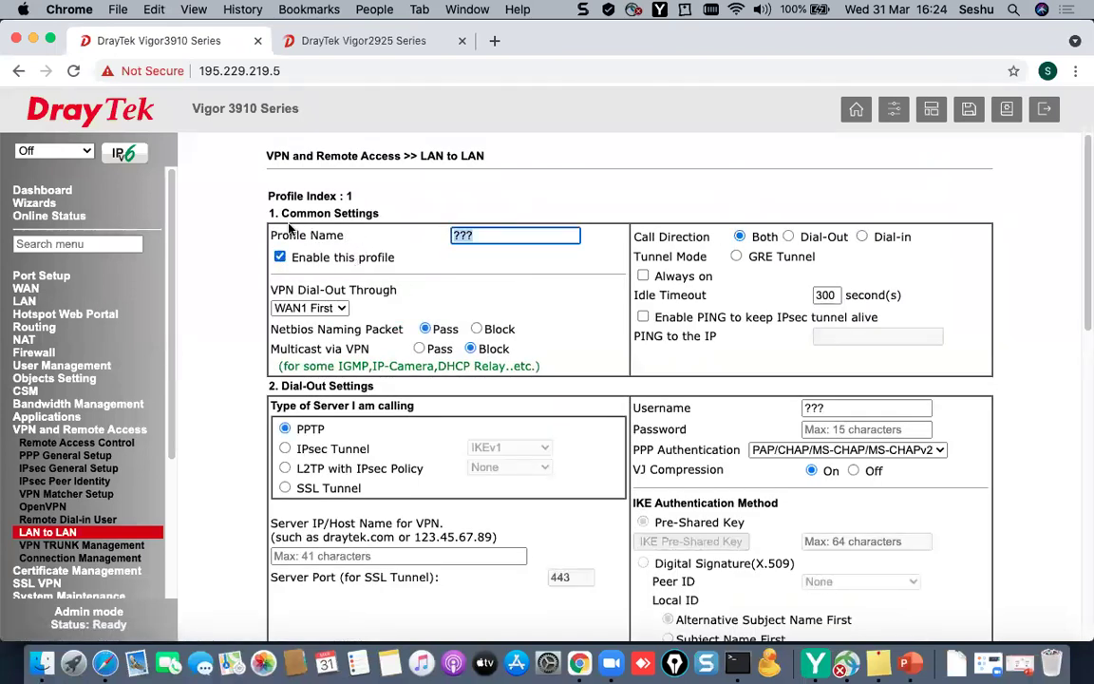
{"action": "type", "text": "VPN1_"}
{"action": "type", "text": "925"}
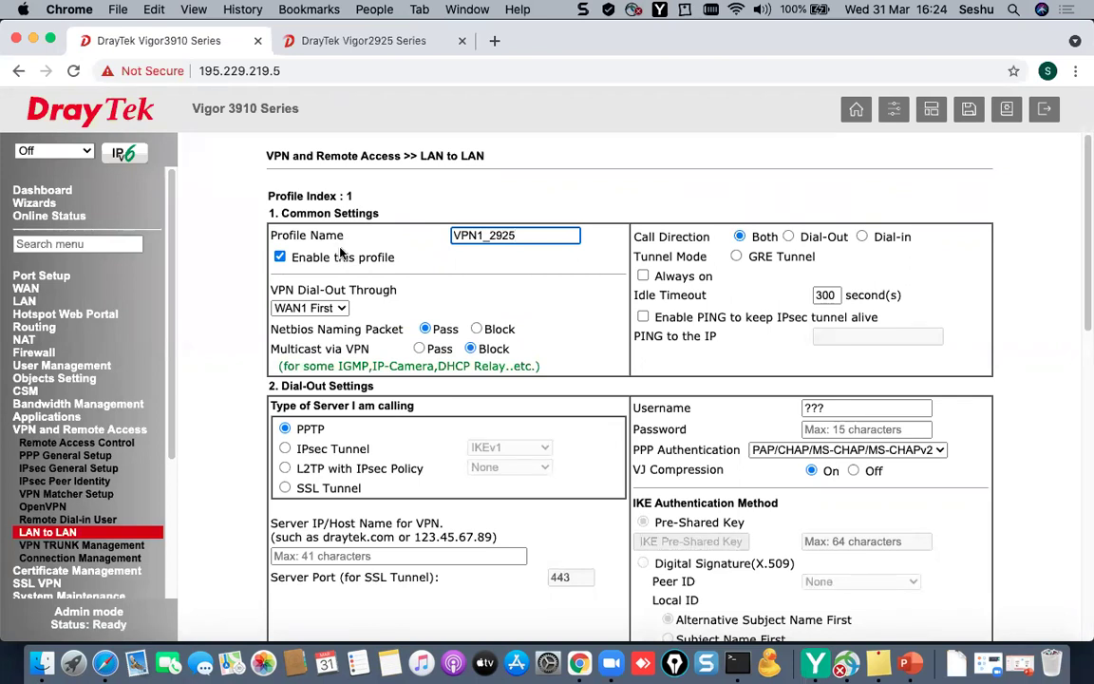
- Set VPN dial-out through WAN3 First and call direction to Dial-in
{"action": "left_click_drag", "start_coordinate": [281, 289], "coordinate": [406, 299]}
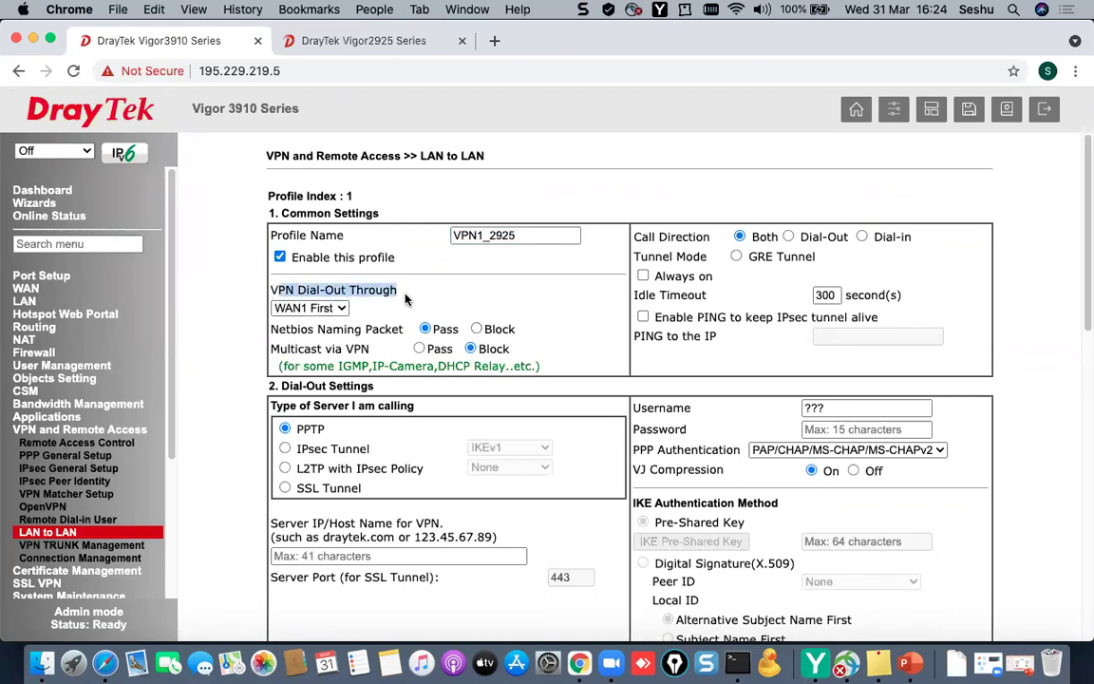
{"action": "left_click", "coordinate": [338, 308]}
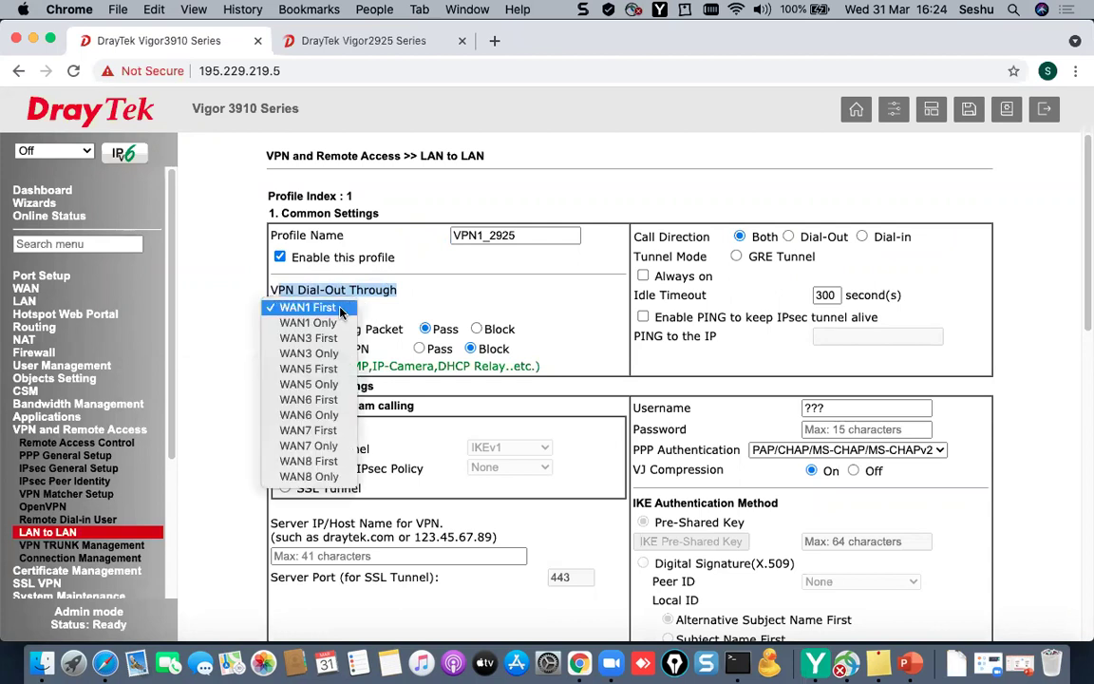
{"action": "left_click", "coordinate": [308, 337]}
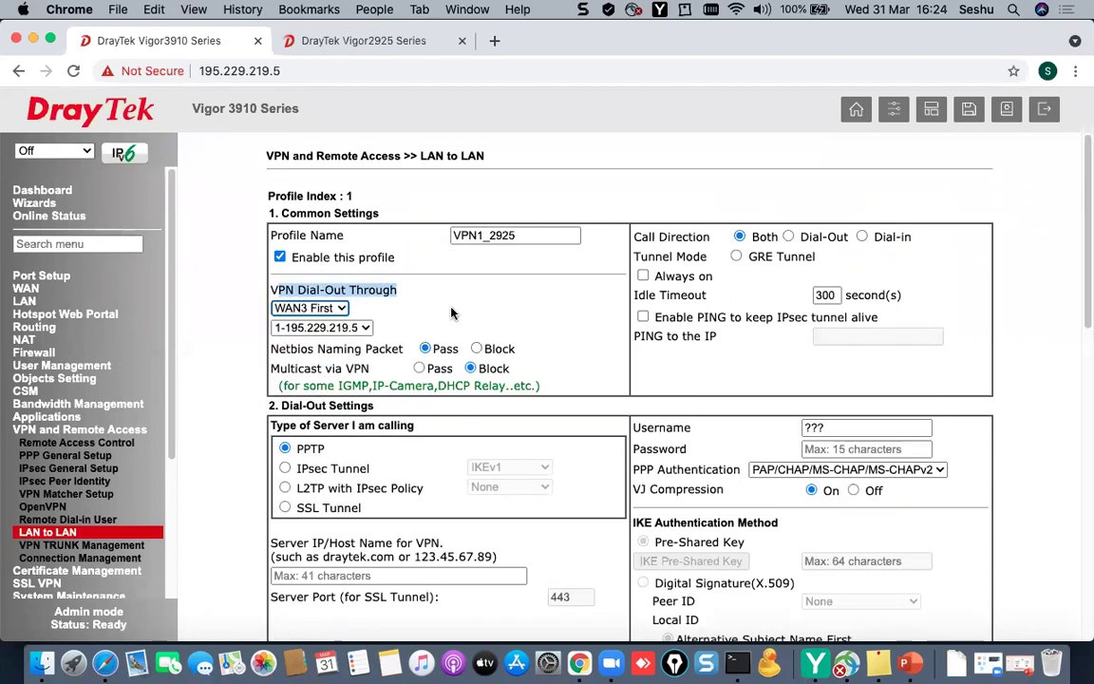
{"action": "left_click", "coordinate": [469, 298]}
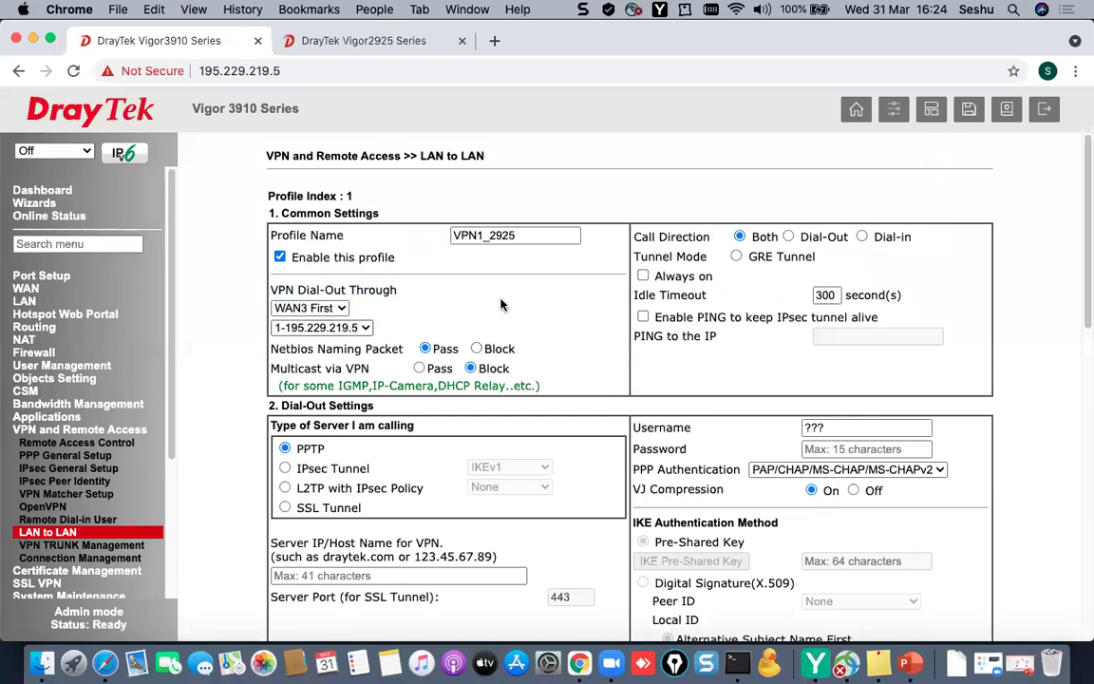
{"action": "double_click", "coordinate": [684, 237]}
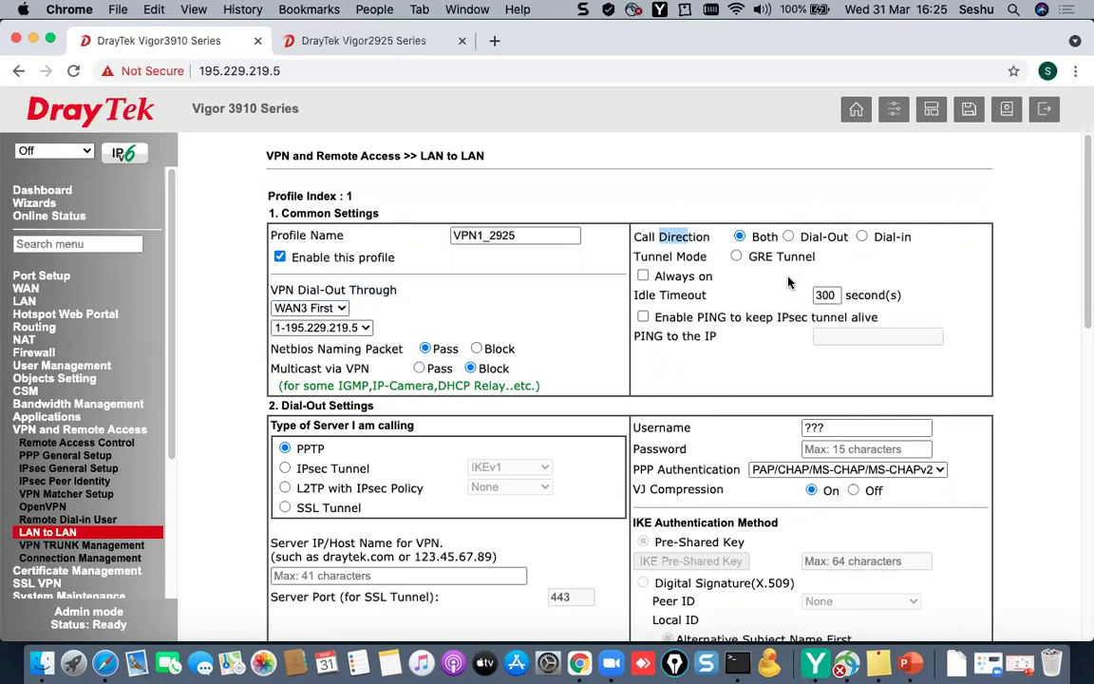
{"action": "left_click", "coordinate": [861, 237]}
- Untick IPsec XAuth, L2TP with IPsec Policy and SSL Tunnel, keeping only IPsec Tunnel
{"action": "scroll", "coordinate": [275, 413], "scroll_direction": "down", "scroll_amount": 3}
{"action": "scroll", "coordinate": [275, 390], "scroll_direction": "down", "scroll_amount": 1}
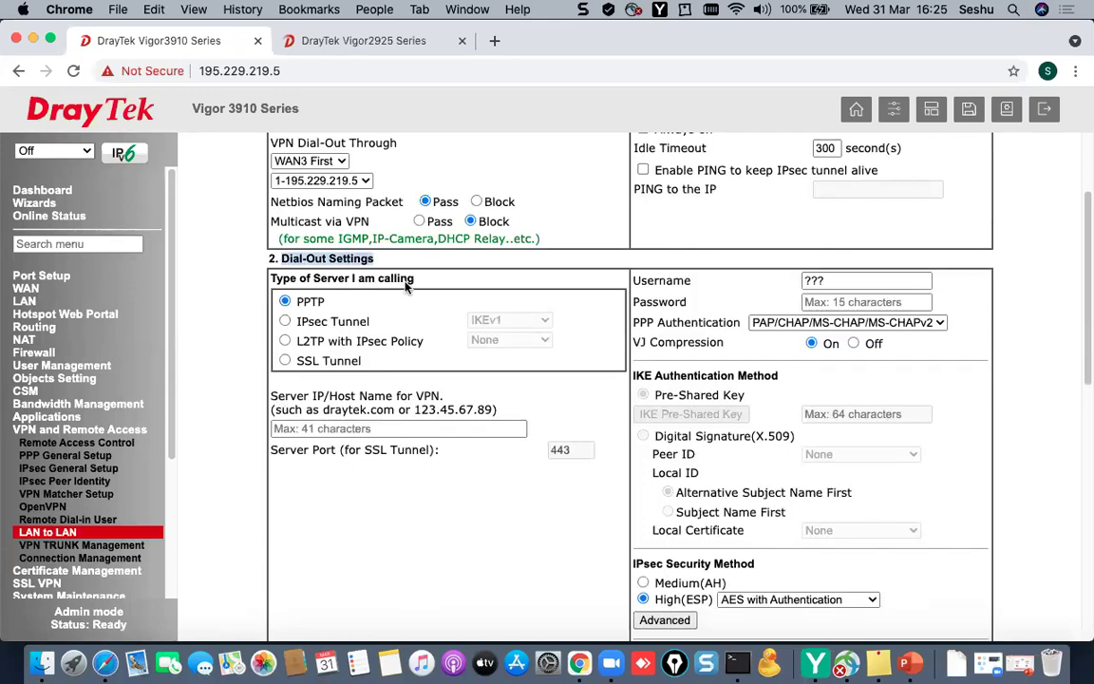
{"action": "scroll", "coordinate": [411, 418], "scroll_direction": "down", "scroll_amount": 13}
{"action": "scroll", "coordinate": [426, 403], "scroll_direction": "up", "scroll_amount": 4}
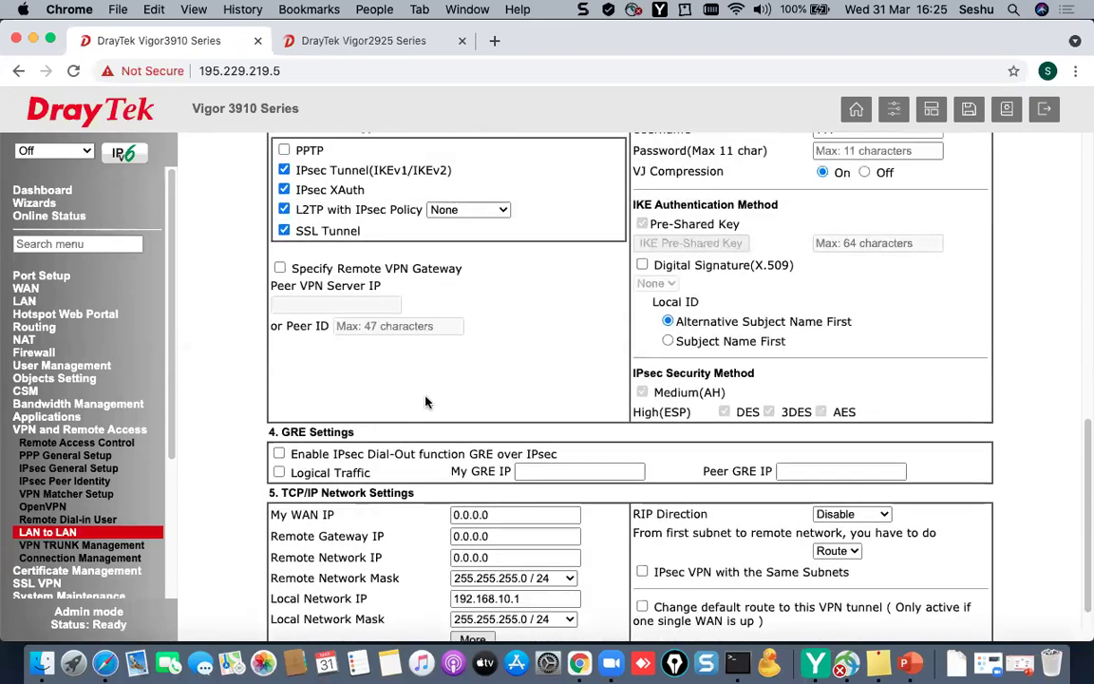
{"action": "left_click_drag", "start_coordinate": [281, 250], "coordinate": [378, 253]}
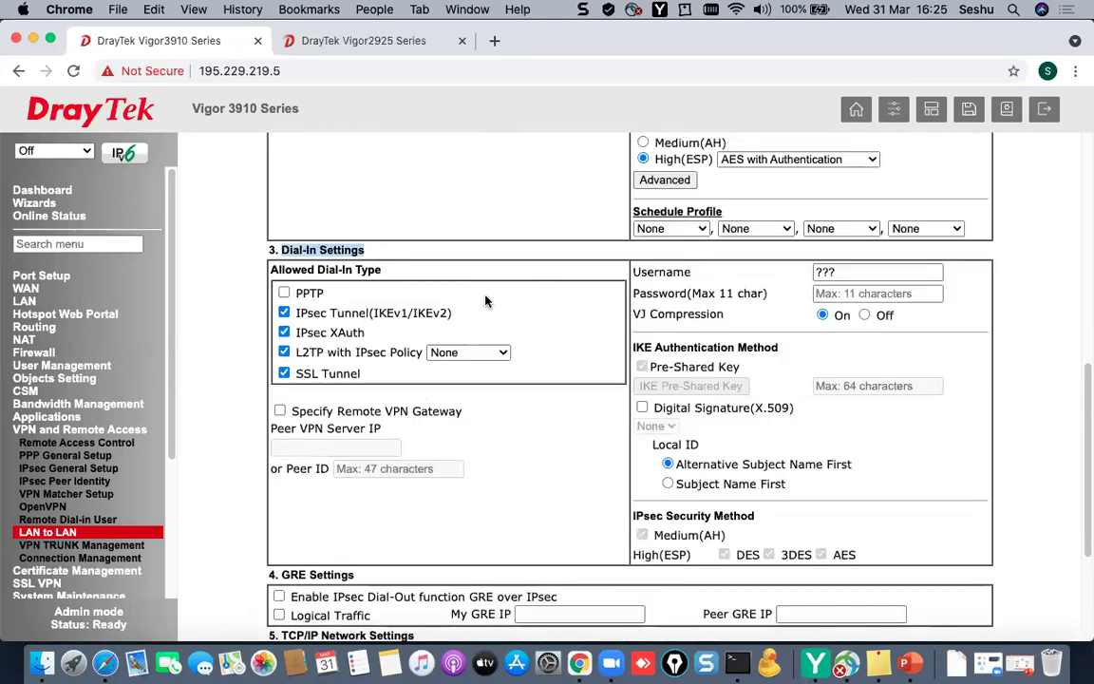
{"action": "scroll", "coordinate": [485, 304], "scroll_direction": "up", "scroll_amount": 10}
{"action": "scroll", "coordinate": [486, 303], "scroll_direction": "up", "scroll_amount": 1}
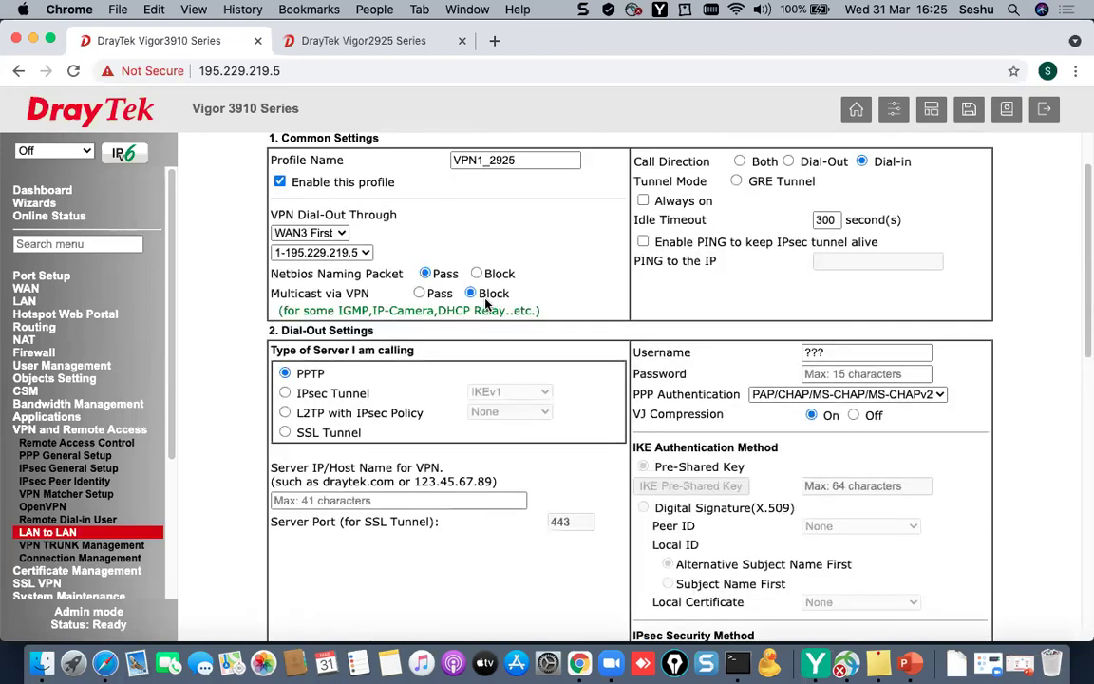
{"action": "scroll", "coordinate": [564, 468], "scroll_direction": "down", "scroll_amount": 10}
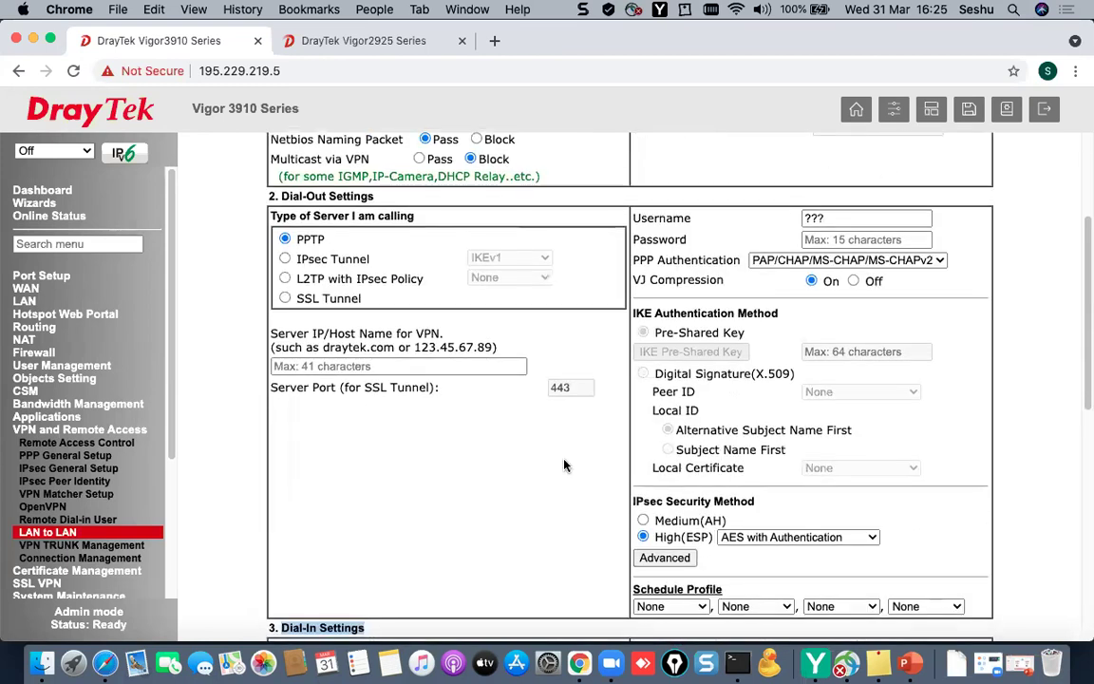
{"action": "scroll", "coordinate": [386, 301], "scroll_direction": "up", "scroll_amount": 1}
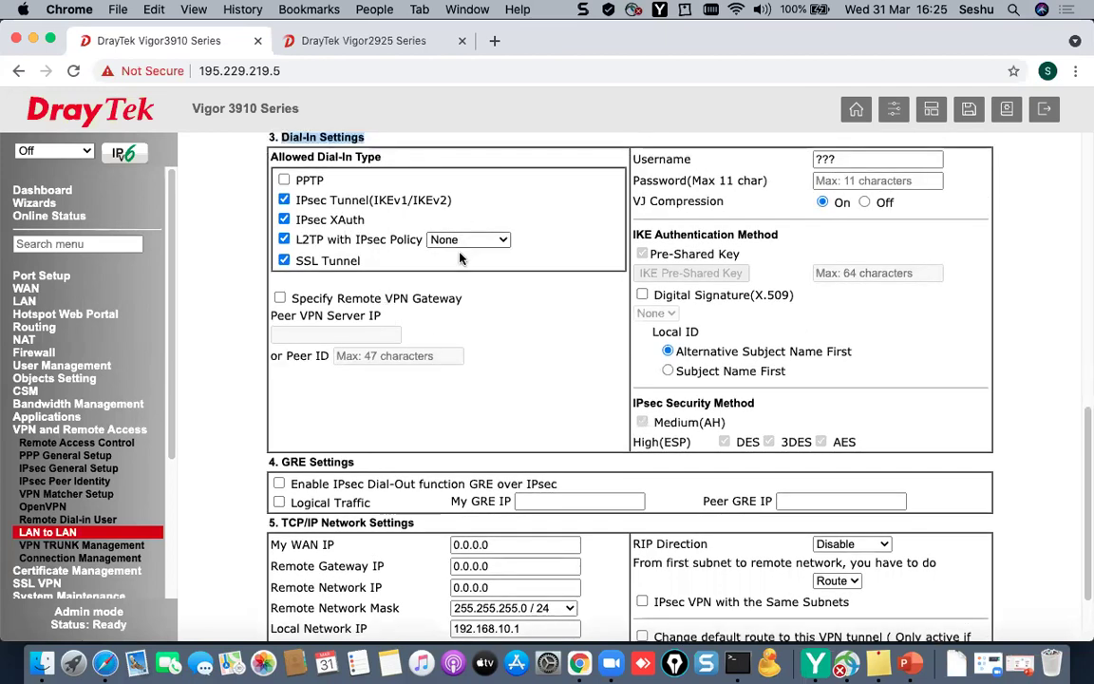
{"action": "scroll", "coordinate": [453, 272], "scroll_direction": "up", "scroll_amount": 10}
{"action": "scroll", "coordinate": [471, 306], "scroll_direction": "down", "scroll_amount": 3}
{"action": "scroll", "coordinate": [472, 305], "scroll_direction": "down", "scroll_amount": 2}
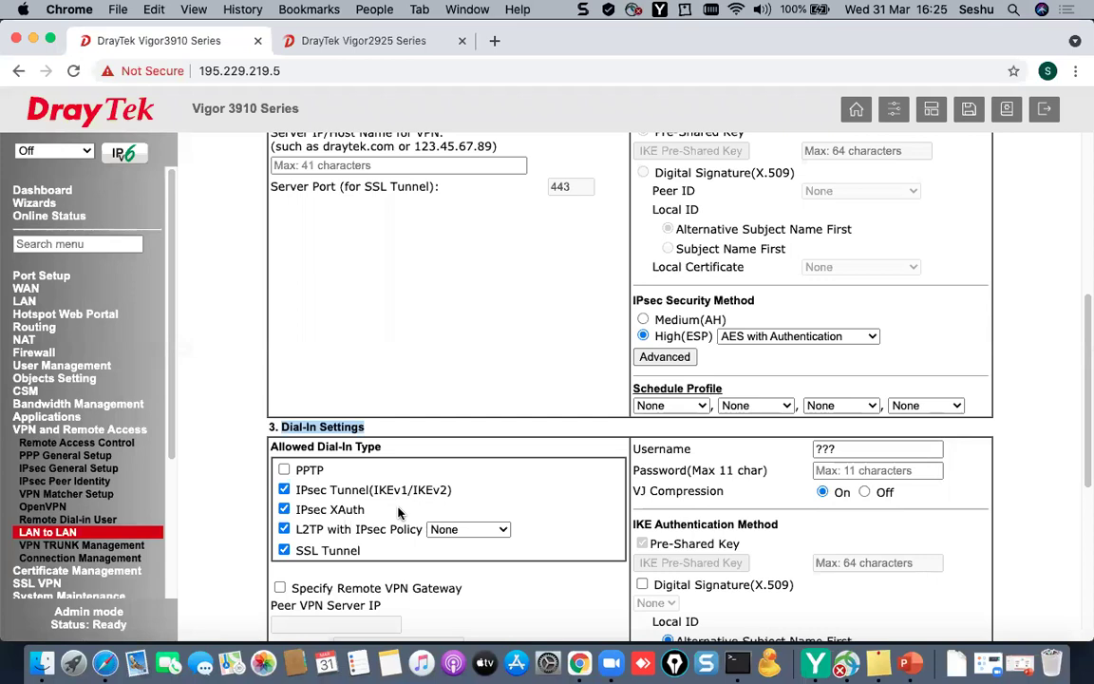
{"action": "scroll", "coordinate": [329, 427], "scroll_direction": "down", "scroll_amount": 3}
{"action": "left_click", "coordinate": [284, 408]}
{"action": "left_click", "coordinate": [284, 428]}
{"action": "left_click", "coordinate": [284, 449]}
{"action": "left_click_drag", "start_coordinate": [296, 389], "coordinate": [369, 389]}
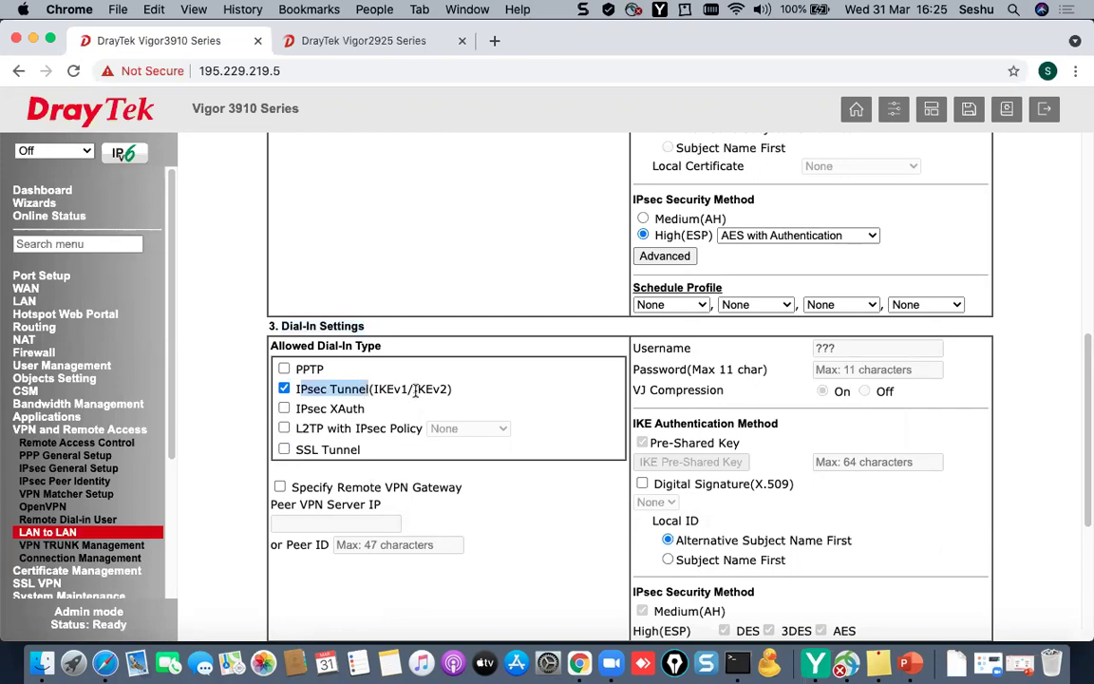
- Require a specific remote gateway with Peer ID DrayTek, then bring up the pre-shared key window
{"action": "left_click", "coordinate": [280, 487]}
{"action": "scroll", "coordinate": [468, 515], "scroll_direction": "down", "scroll_amount": 1}
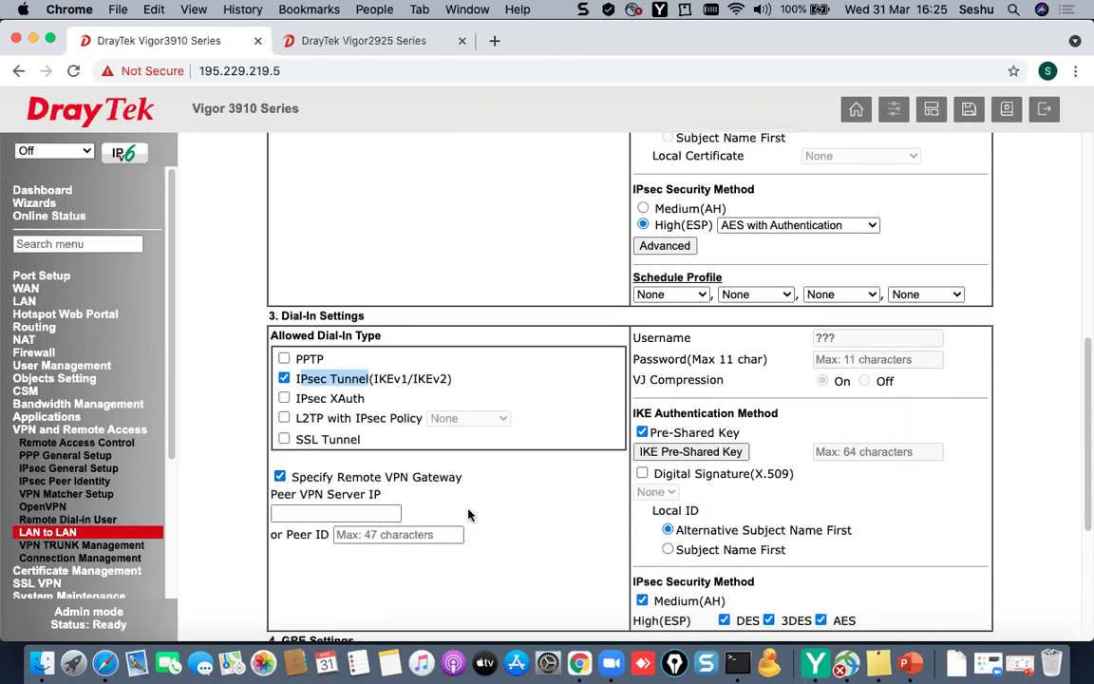
{"action": "scroll", "coordinate": [468, 515], "scroll_direction": "down", "scroll_amount": 1}
{"action": "left_click", "coordinate": [436, 518]}
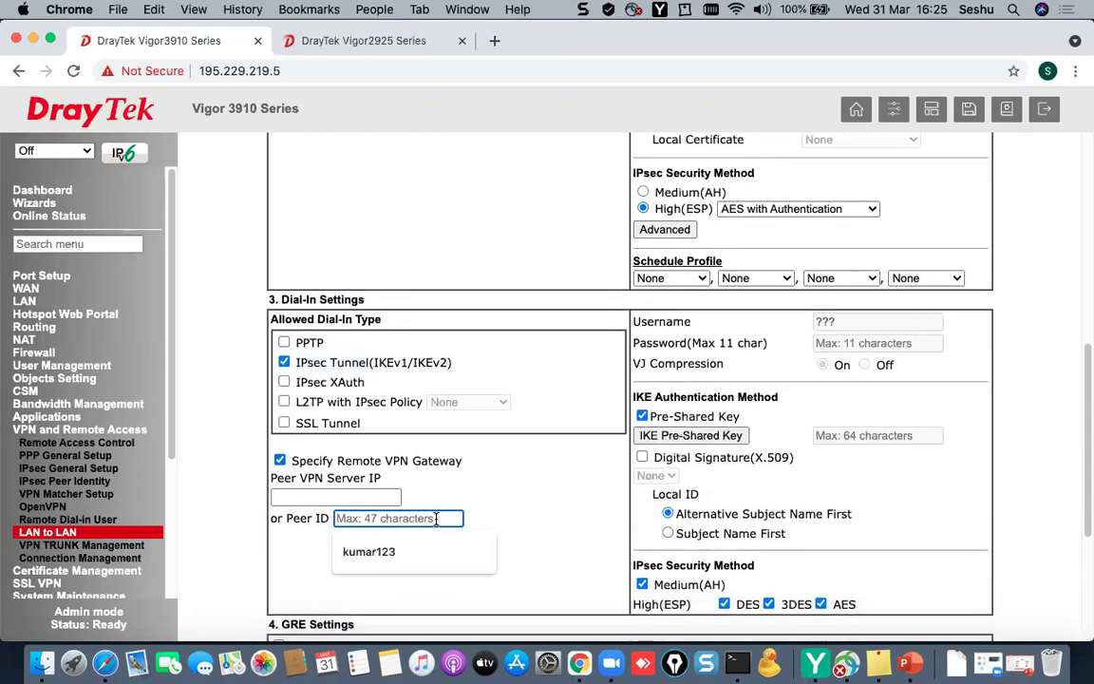
{"action": "left_click", "coordinate": [522, 516]}
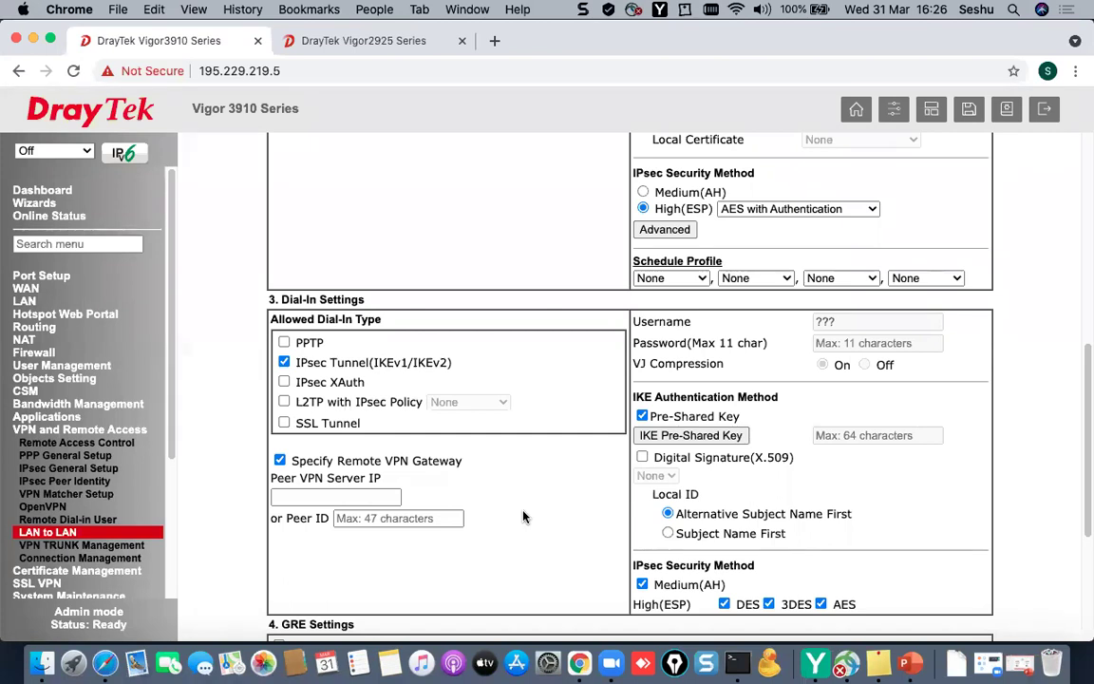
{"action": "left_click", "coordinate": [410, 520]}
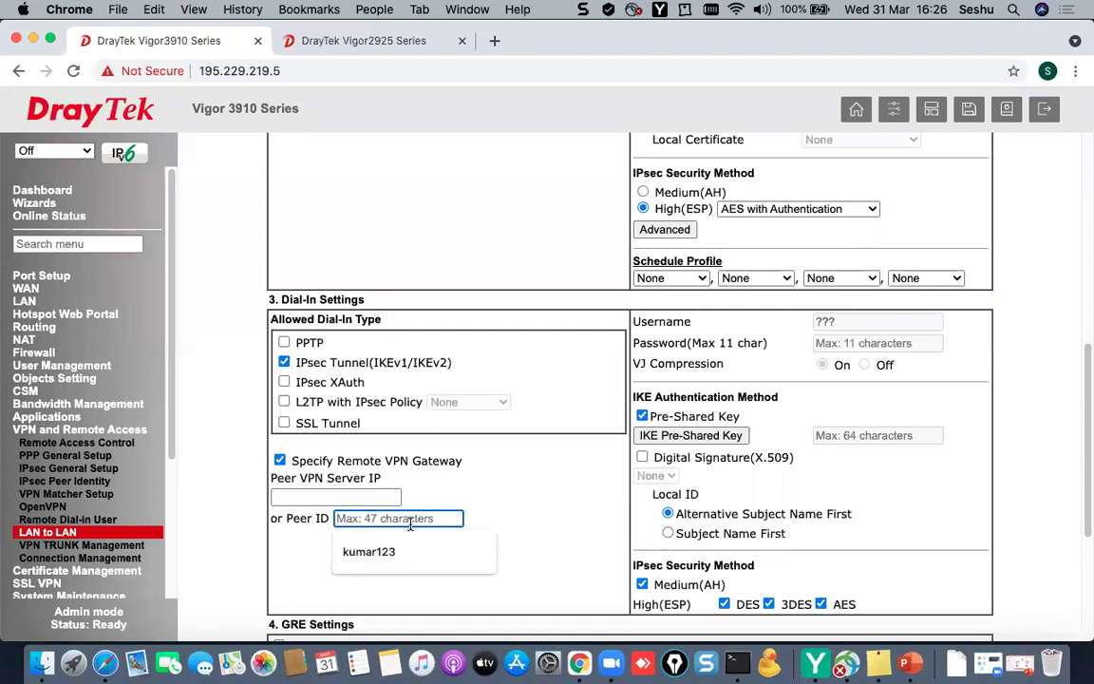
{"action": "type", "text": "DrayTek"}
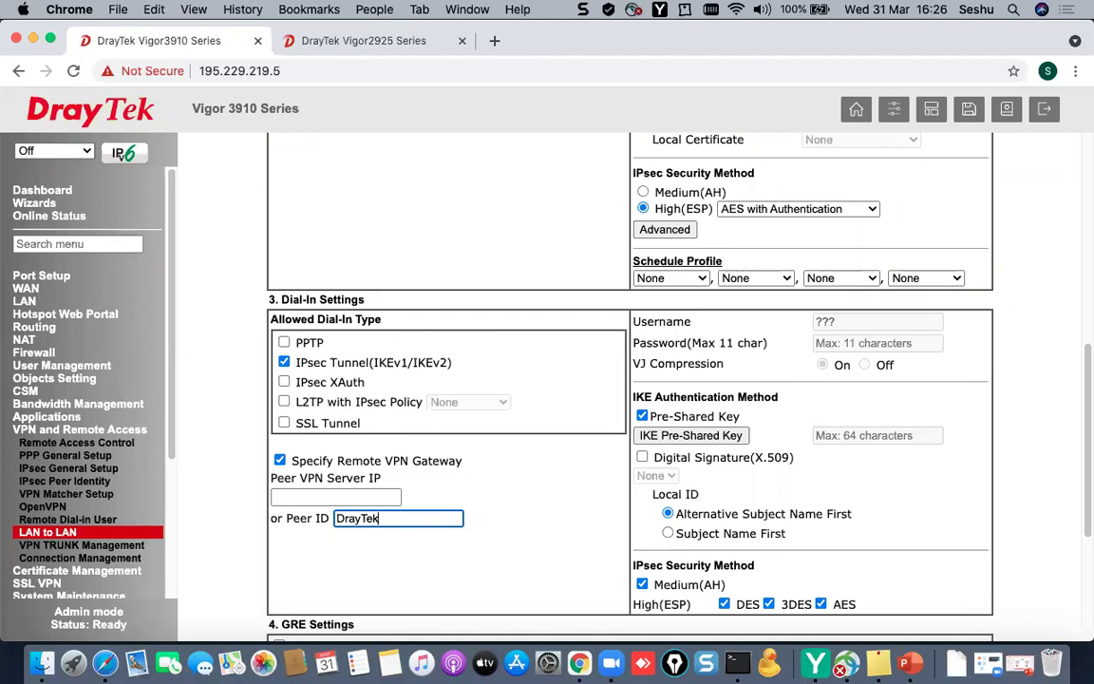
{"action": "left_click", "coordinate": [655, 437]}
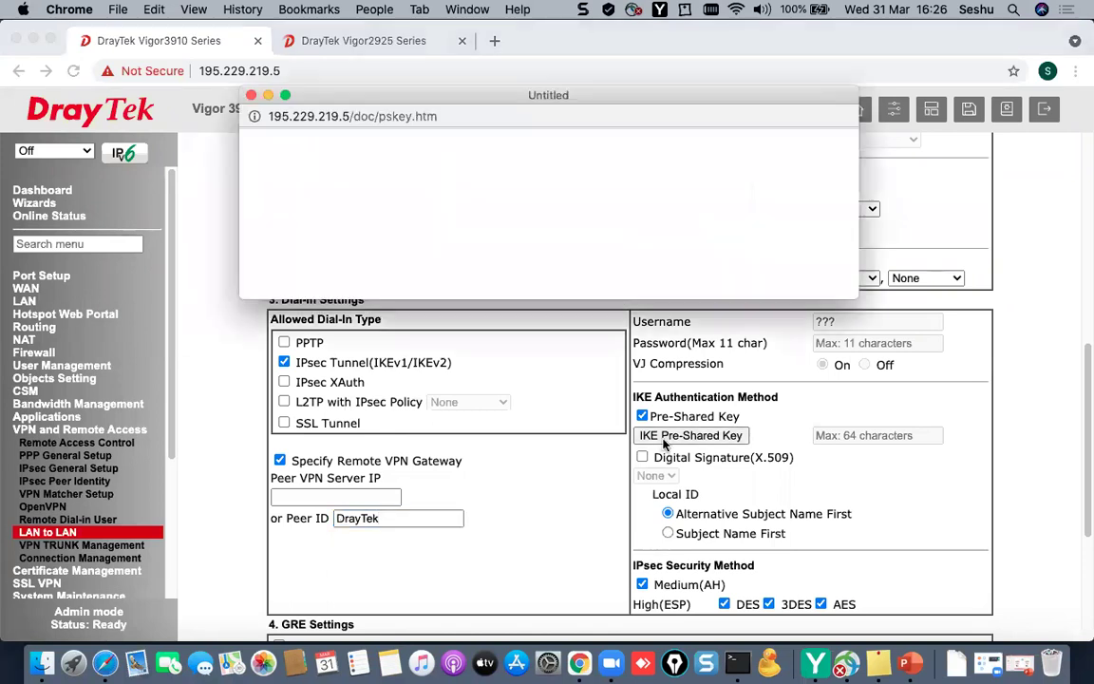
- Enter the IKE pre-shared key, confirm it, and save the popup
{"action": "left_click", "coordinate": [560, 198]}
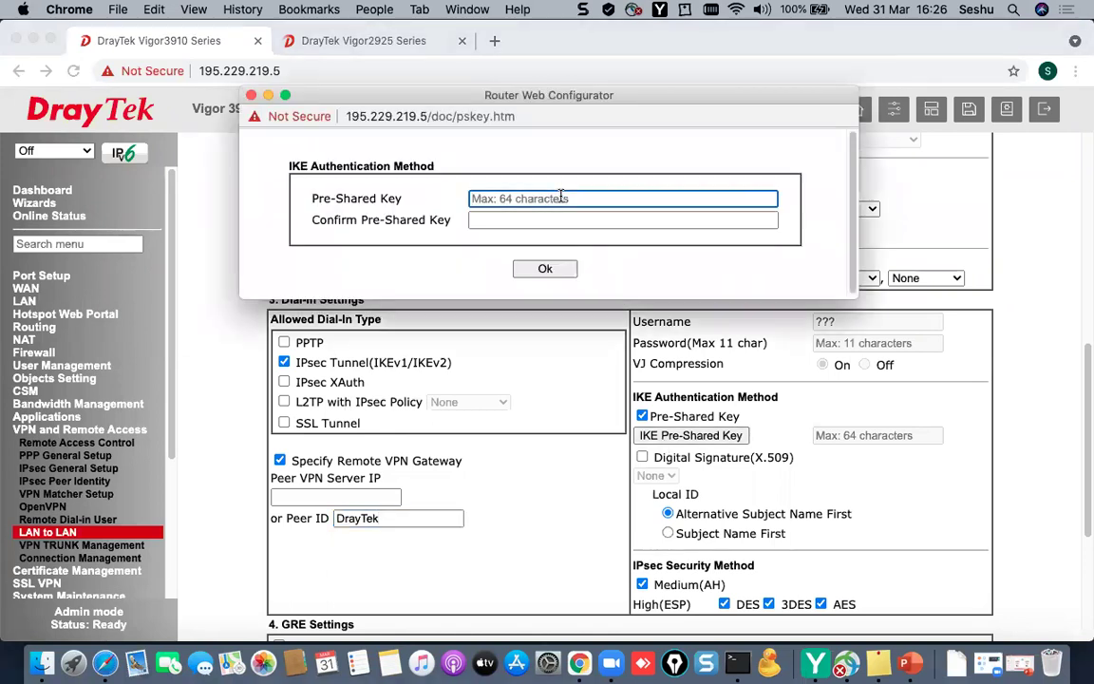
{"action": "type", "text": "draytek1"}
{"action": "key", "text": "Tab"}
{"action": "type", "text": "dray"}
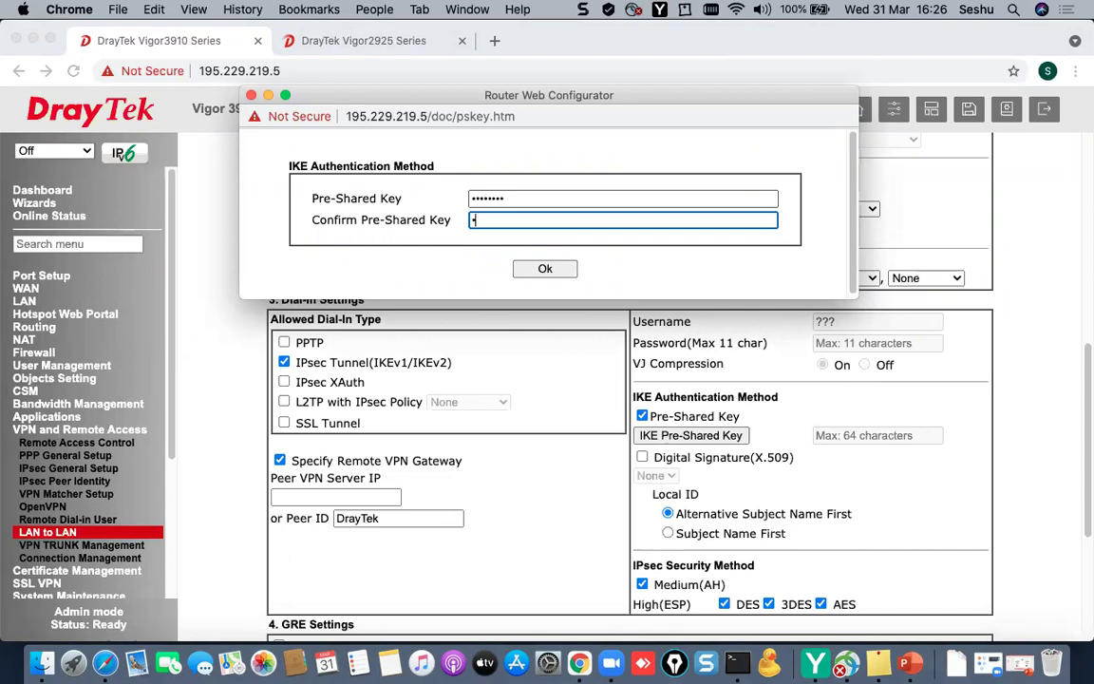
{"action": "type", "text": "tek1"}
{"action": "left_click", "coordinate": [556, 269]}
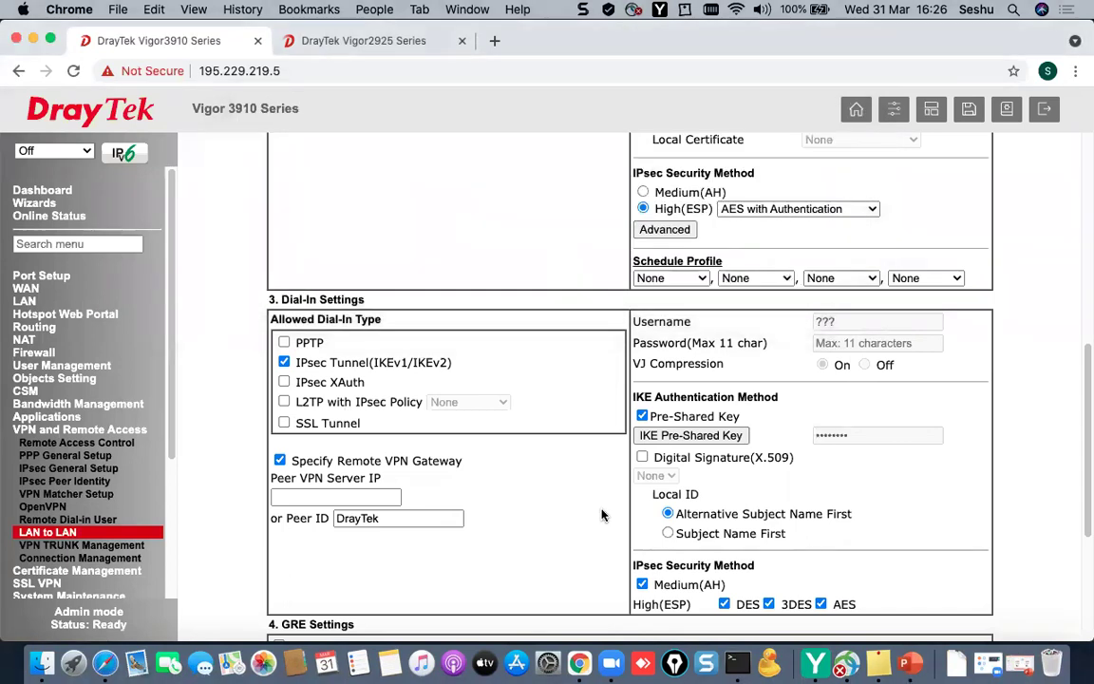
- Change Remote Network IP from 0.0.0.0 to 192.168.20.1 and save the profile
{"action": "scroll", "coordinate": [603, 515], "scroll_direction": "down", "scroll_amount": 2}
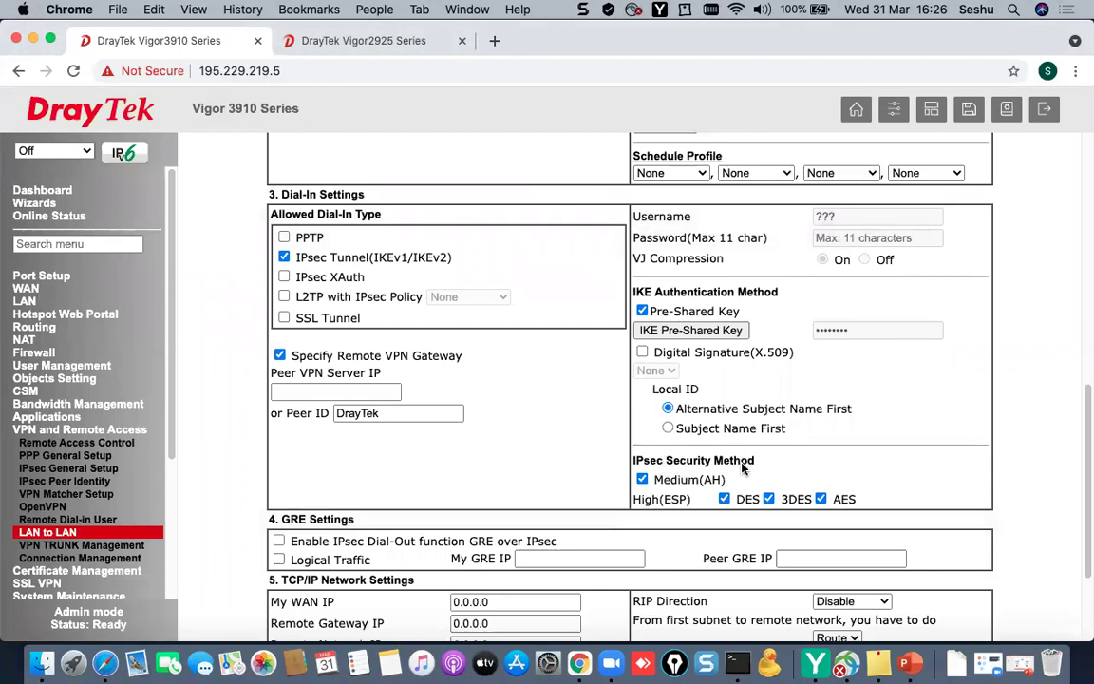
{"action": "scroll", "coordinate": [789, 468], "scroll_direction": "down", "scroll_amount": 1}
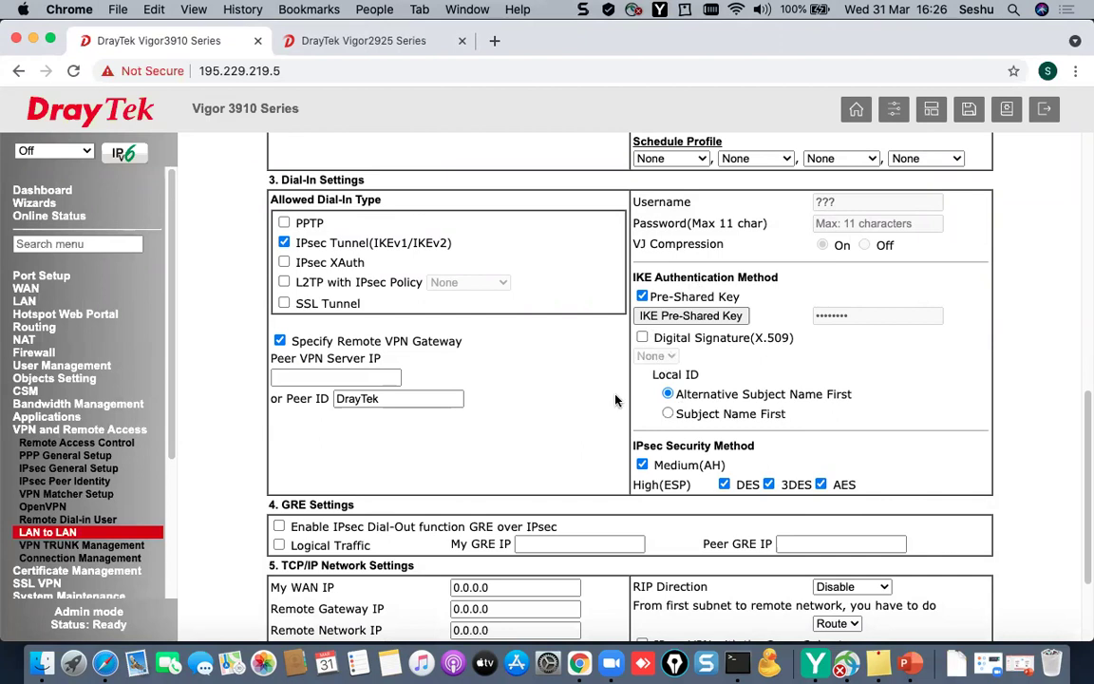
{"action": "scroll", "coordinate": [615, 390], "scroll_direction": "down", "scroll_amount": 4}
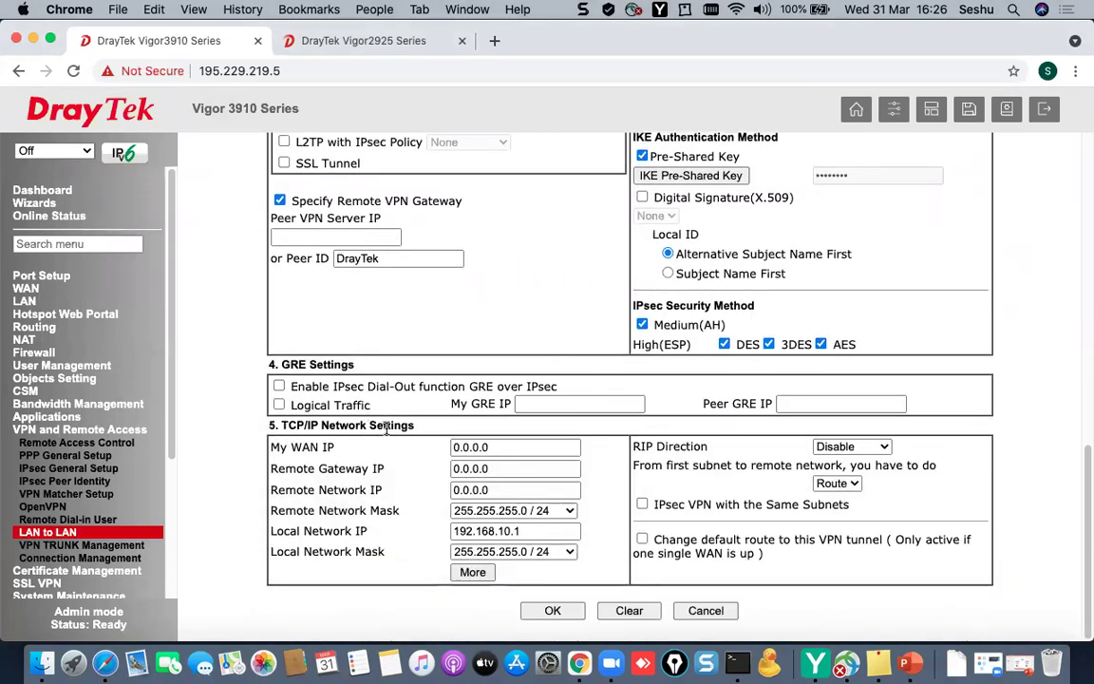
{"action": "left_click_drag", "start_coordinate": [523, 532], "coordinate": [399, 536]}
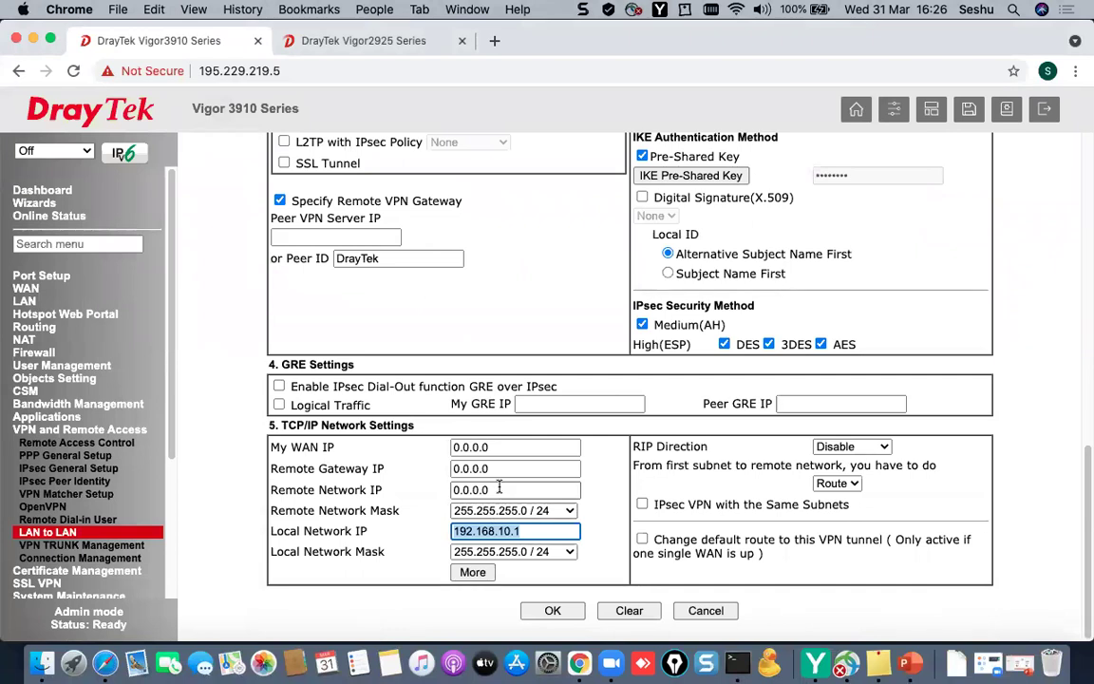
{"action": "left_click_drag", "start_coordinate": [523, 489], "coordinate": [416, 486]}
{"action": "type", "text": "19"}
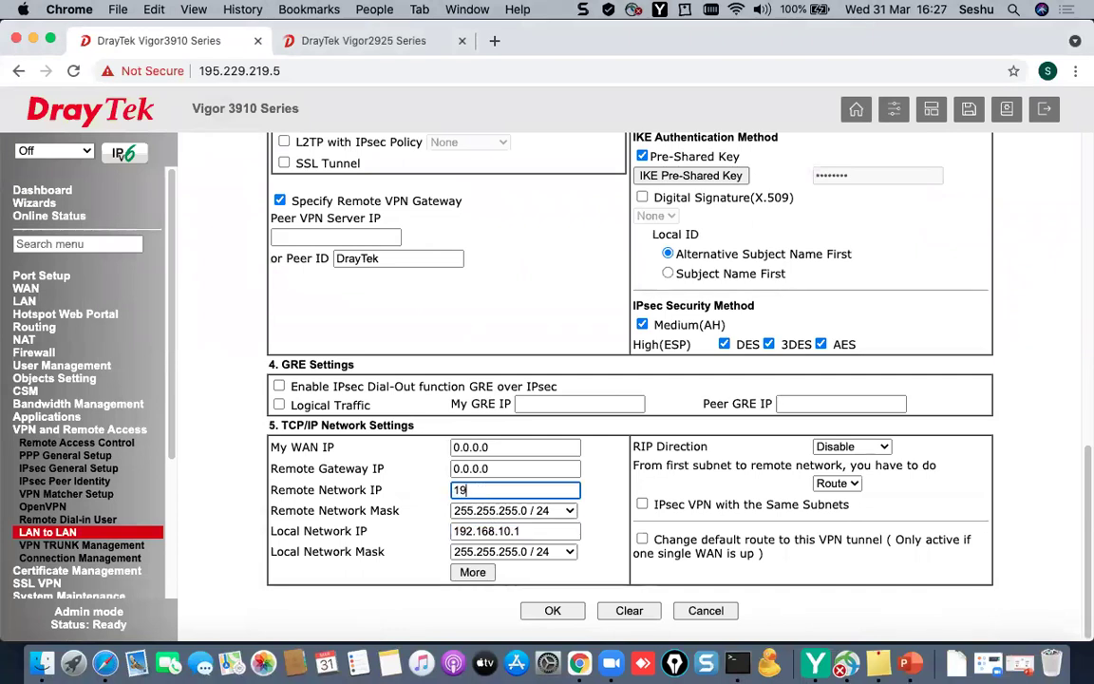
{"action": "type", "text": "2.168.20.1"}
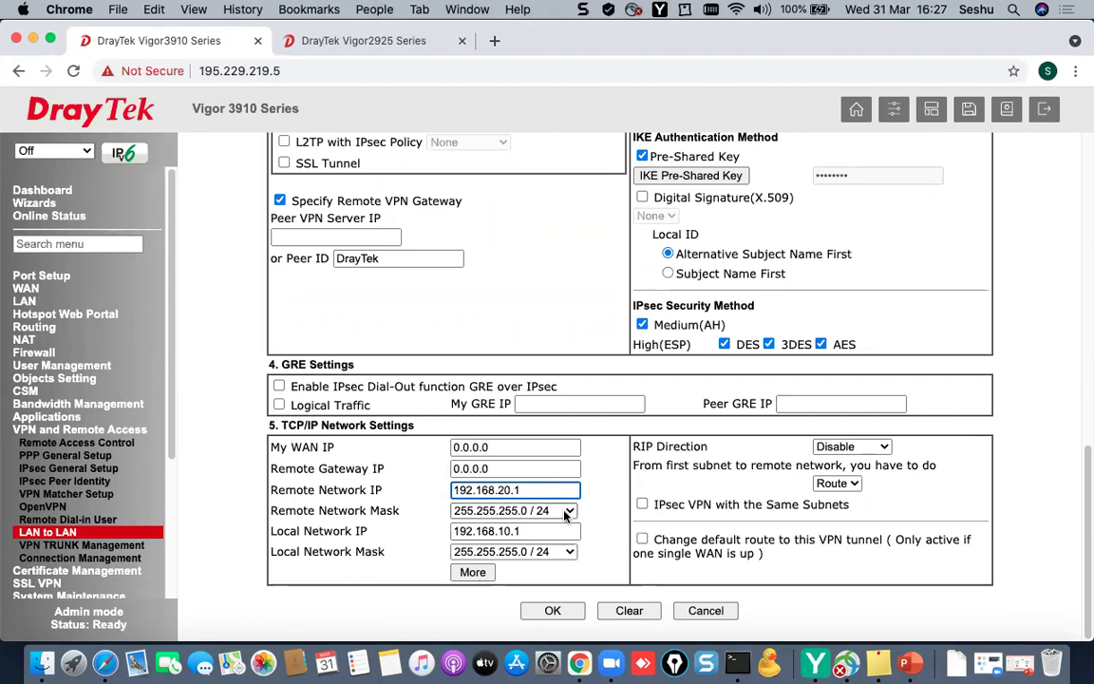
{"action": "left_click", "coordinate": [554, 610]}
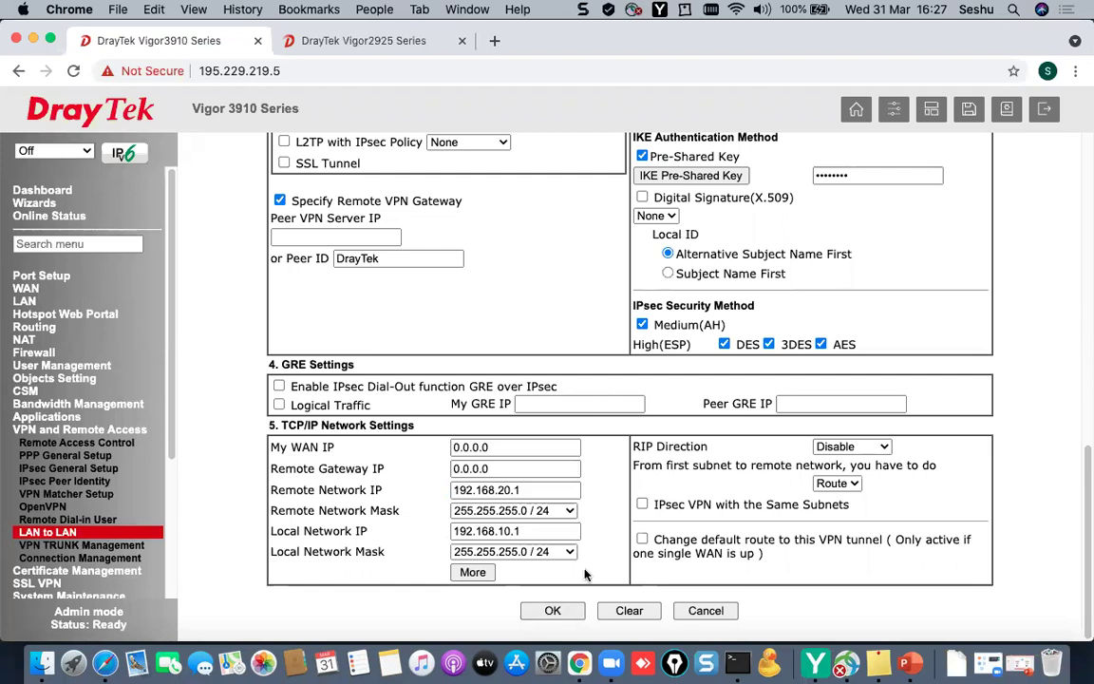
{"action": "left_click", "coordinate": [554, 611]}
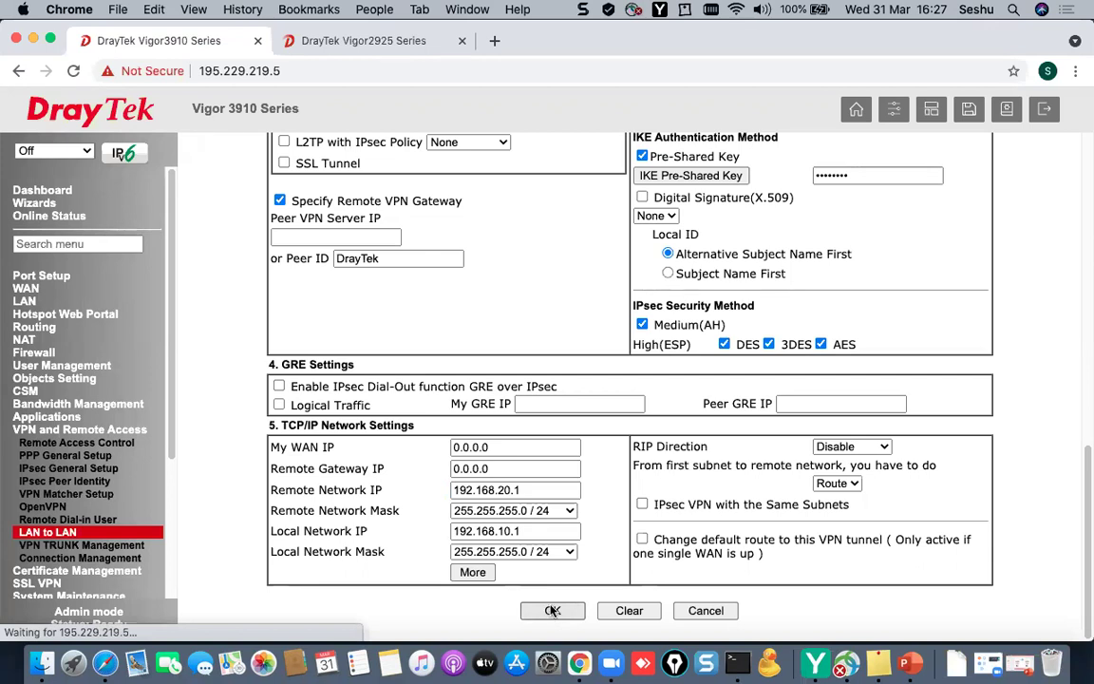
- Verify VPN1_2925 shows Offline in the LAN-to-LAN list, then switch to the Vigor2925 page
{"action": "scroll", "coordinate": [586, 538], "scroll_direction": "down", "scroll_amount": 3}
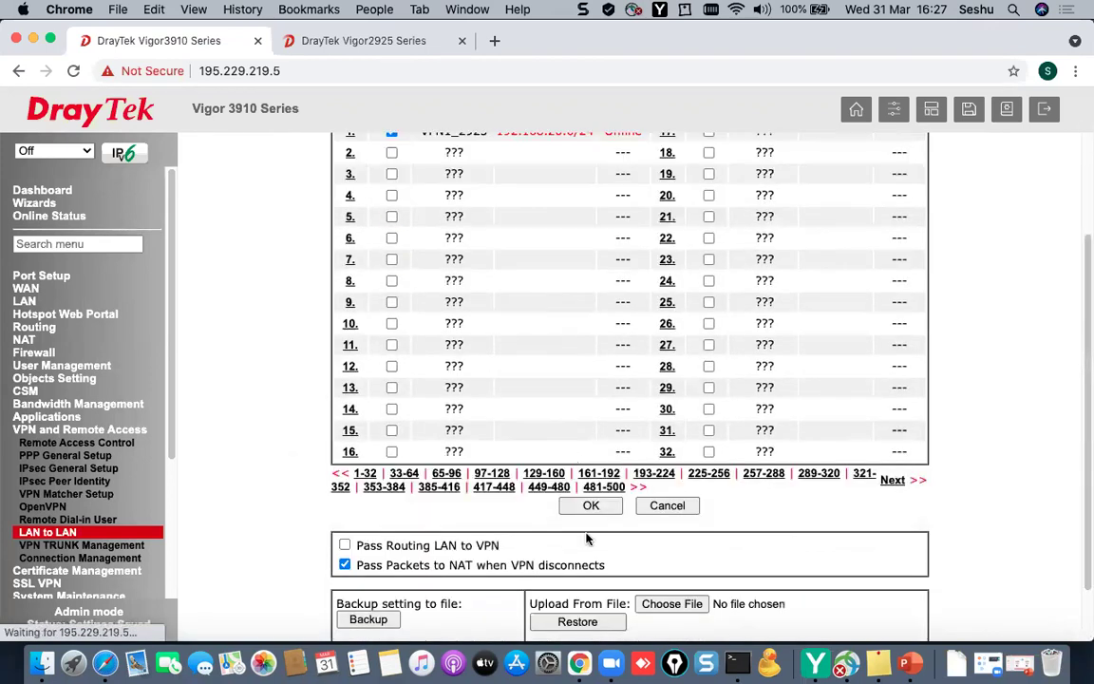
{"action": "left_click", "coordinate": [590, 505]}
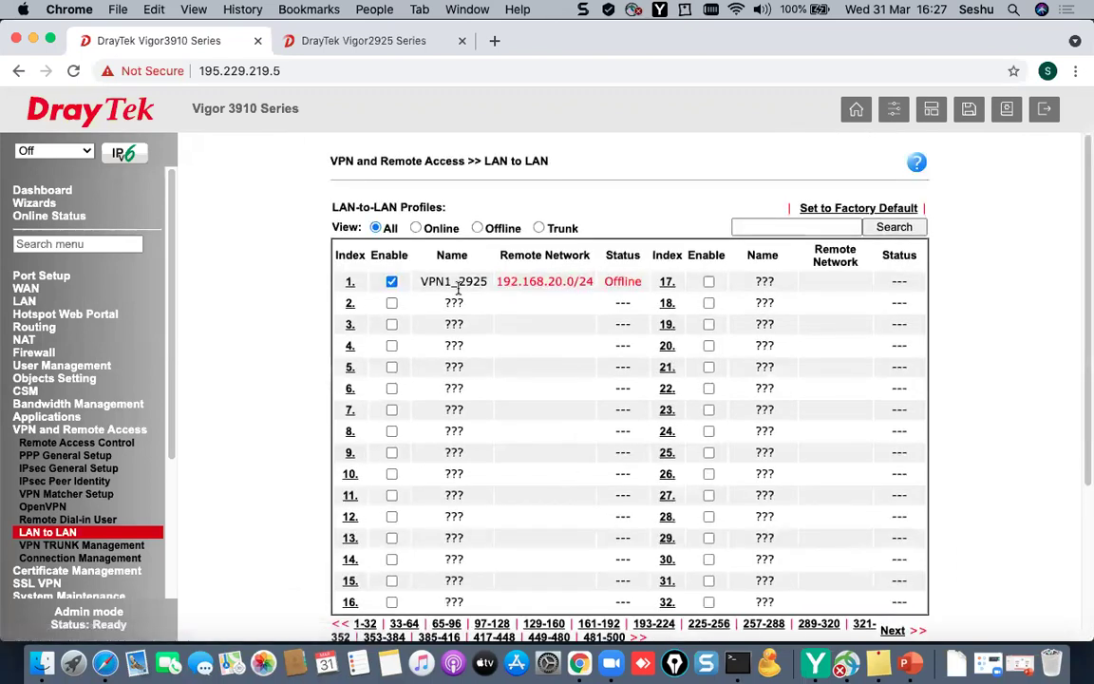
{"action": "left_click_drag", "start_coordinate": [640, 281], "coordinate": [605, 285]}
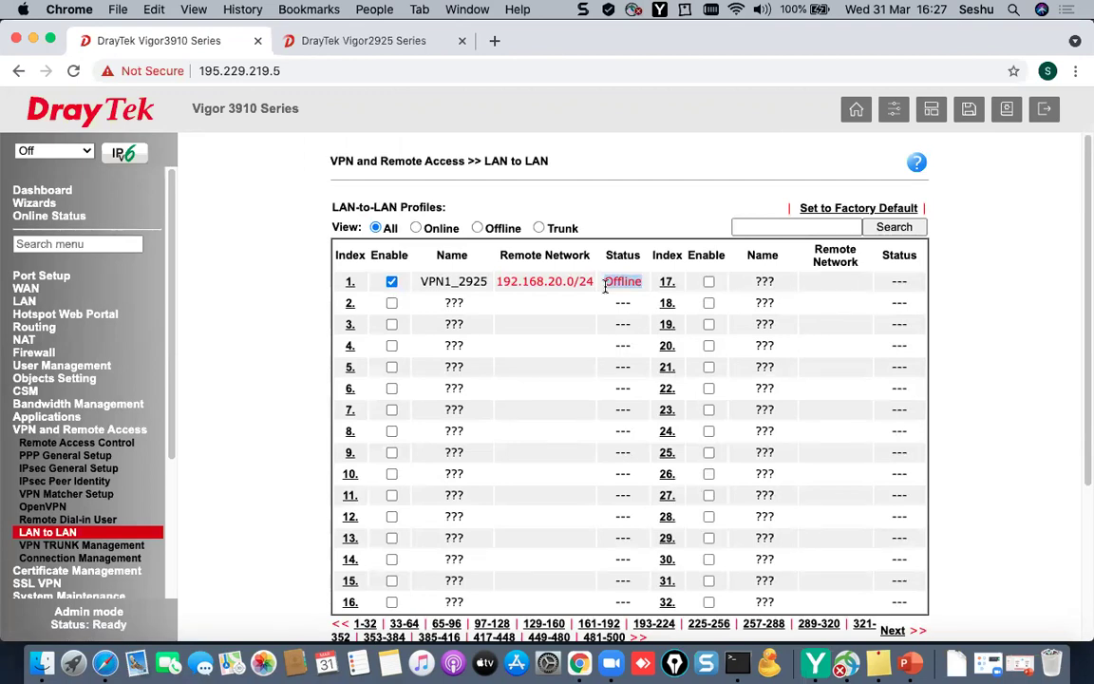
{"action": "left_click", "coordinate": [339, 36]}
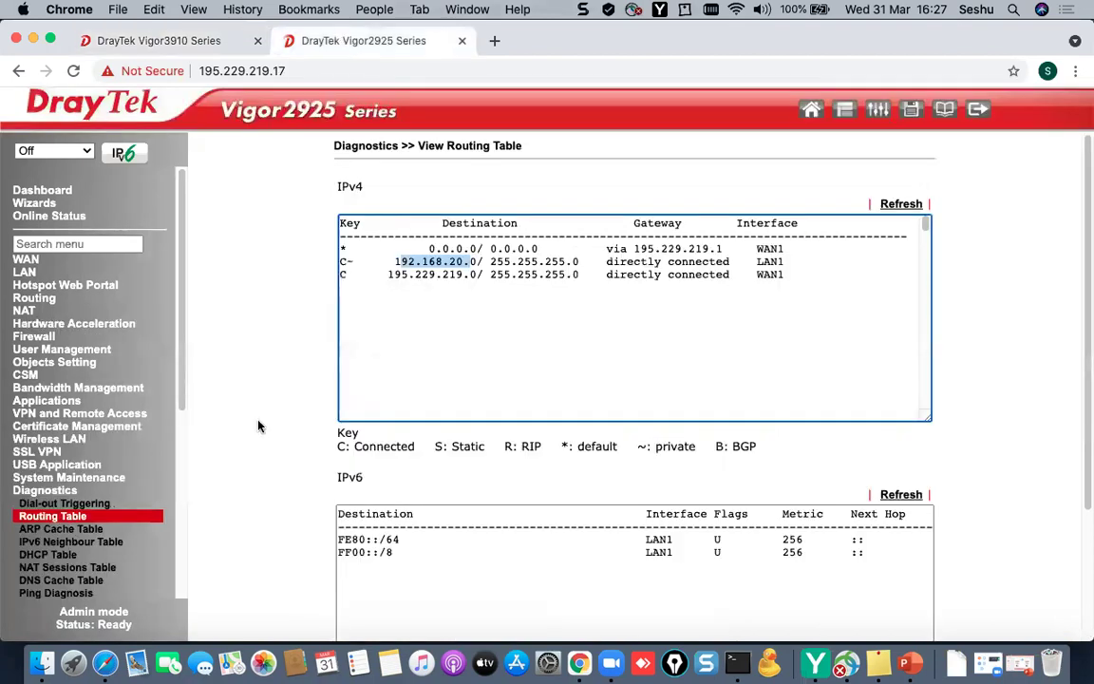
- Open LAN-to-LAN profile 1 on the Vigor2925 and enable it
{"action": "left_click", "coordinate": [31, 417]}
{"action": "left_click", "coordinate": [52, 489]}
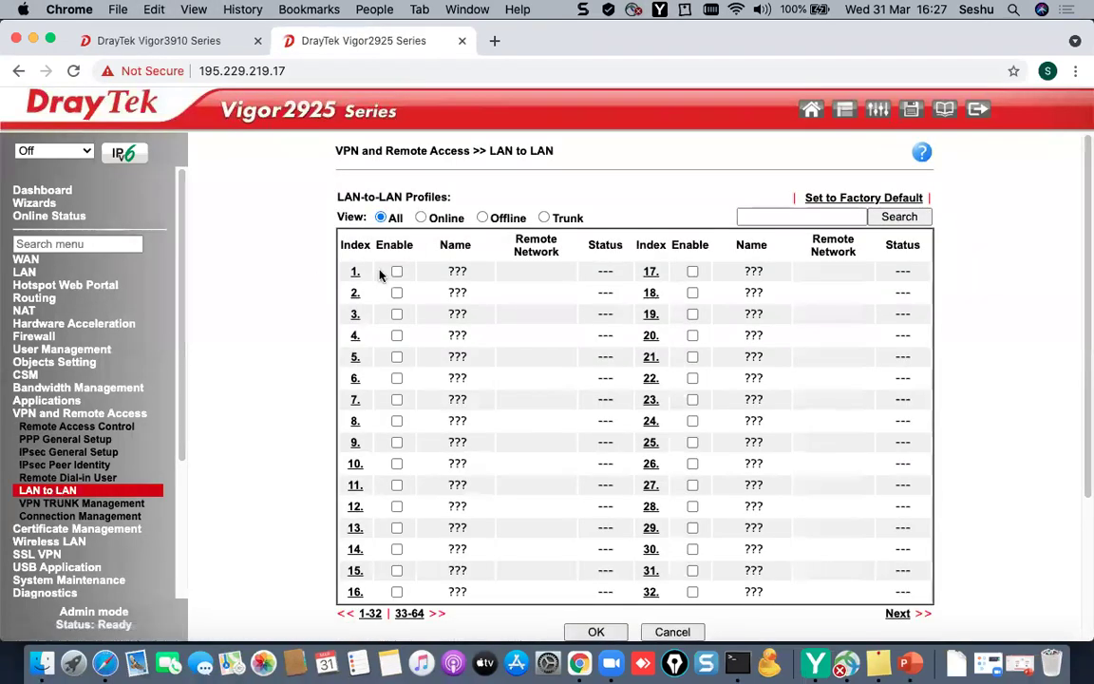
{"action": "left_click", "coordinate": [354, 274]}
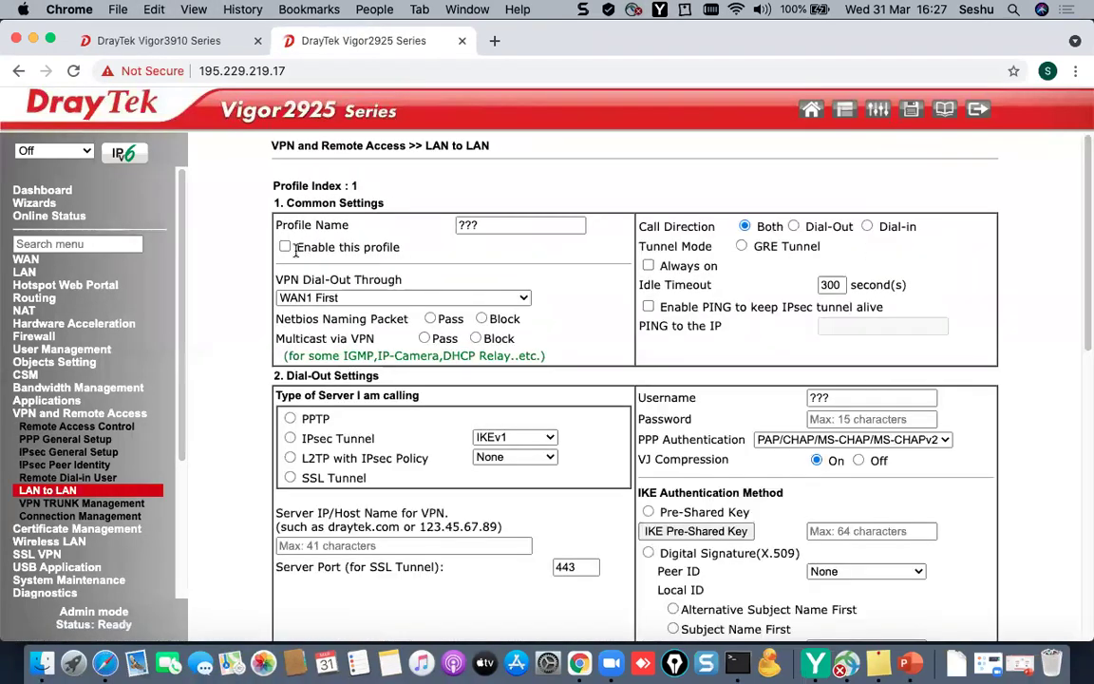
{"action": "left_click", "coordinate": [284, 246]}
- Name the profile VPN1_3910 and set it to Dial-Out with Always on
{"action": "double_click", "coordinate": [495, 225]}
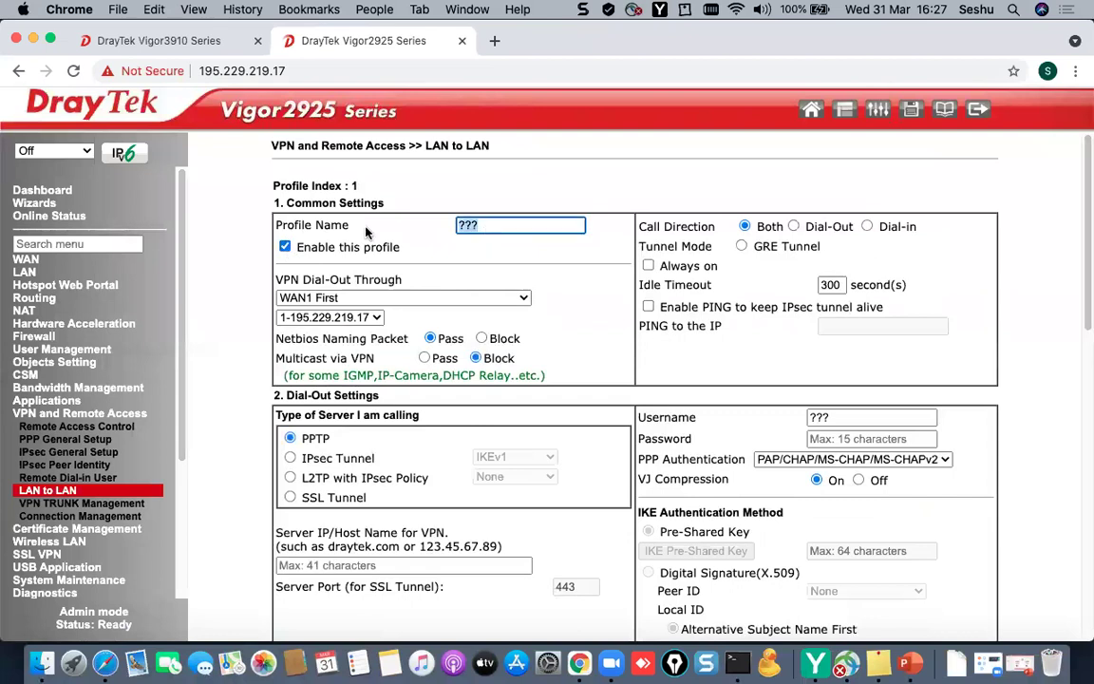
{"action": "type", "text": "VPN1_2925"}
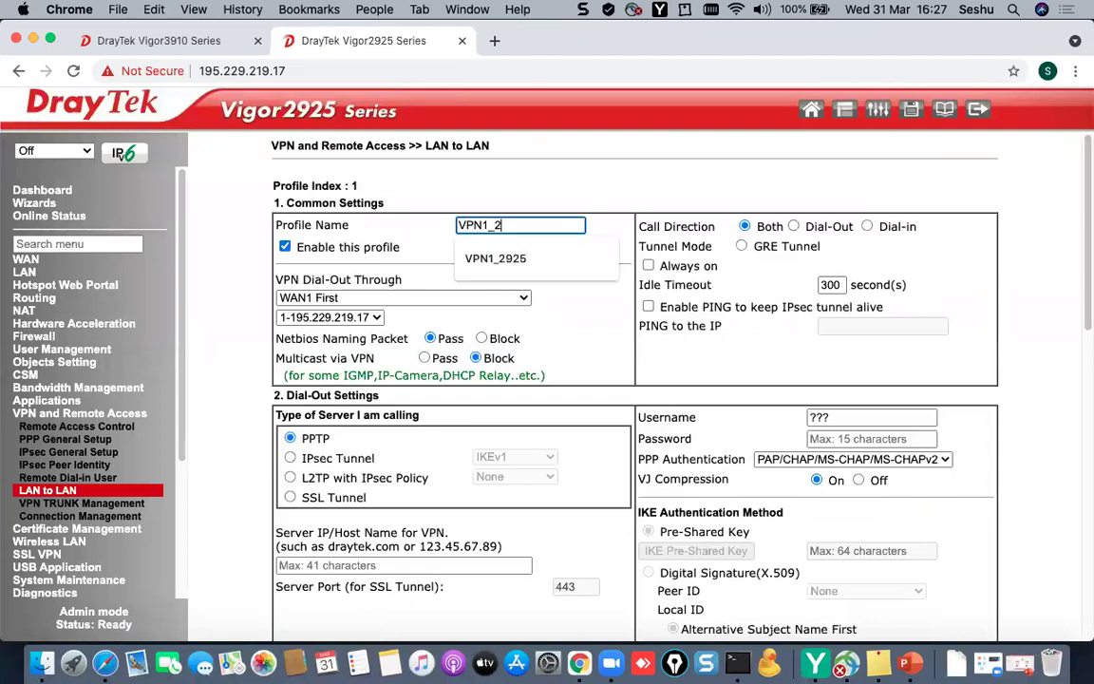
{"action": "key", "text": "BackSpace"}
{"action": "key", "text": "BackSpace"}
{"action": "key", "text": "BackSpace"}
{"action": "key", "text": "BackSpace"}
{"action": "type", "text": "309"}
{"action": "key", "text": "BackSpace"}
{"action": "key", "text": "BackSpace"}
{"action": "type", "text": "910"}
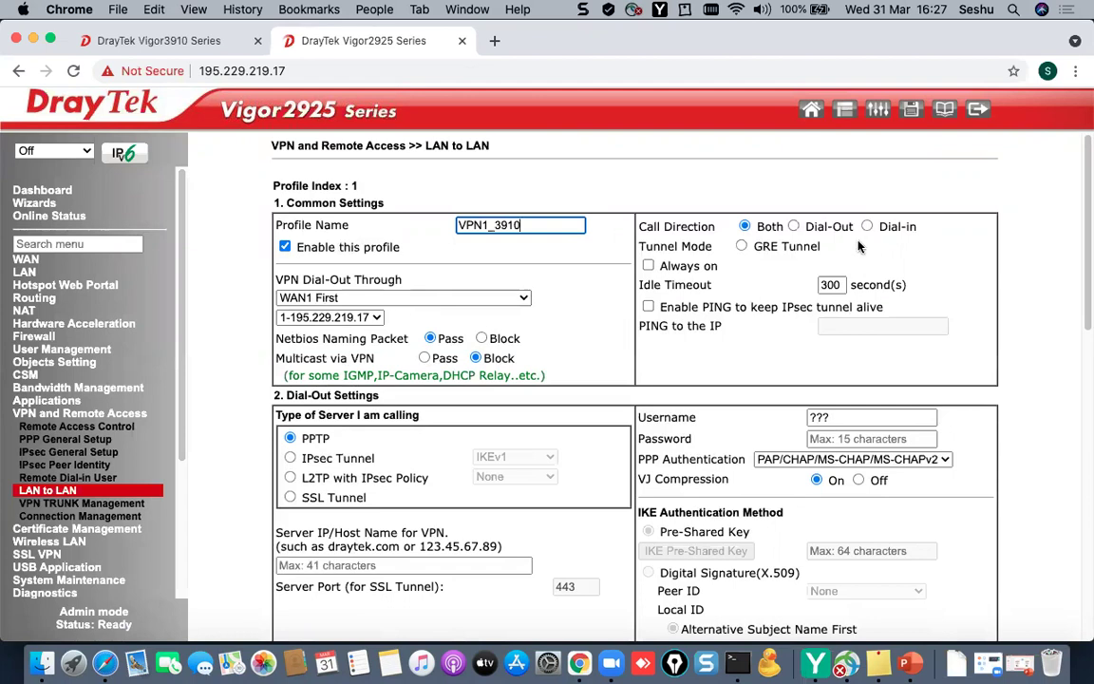
{"action": "left_click", "coordinate": [794, 227]}
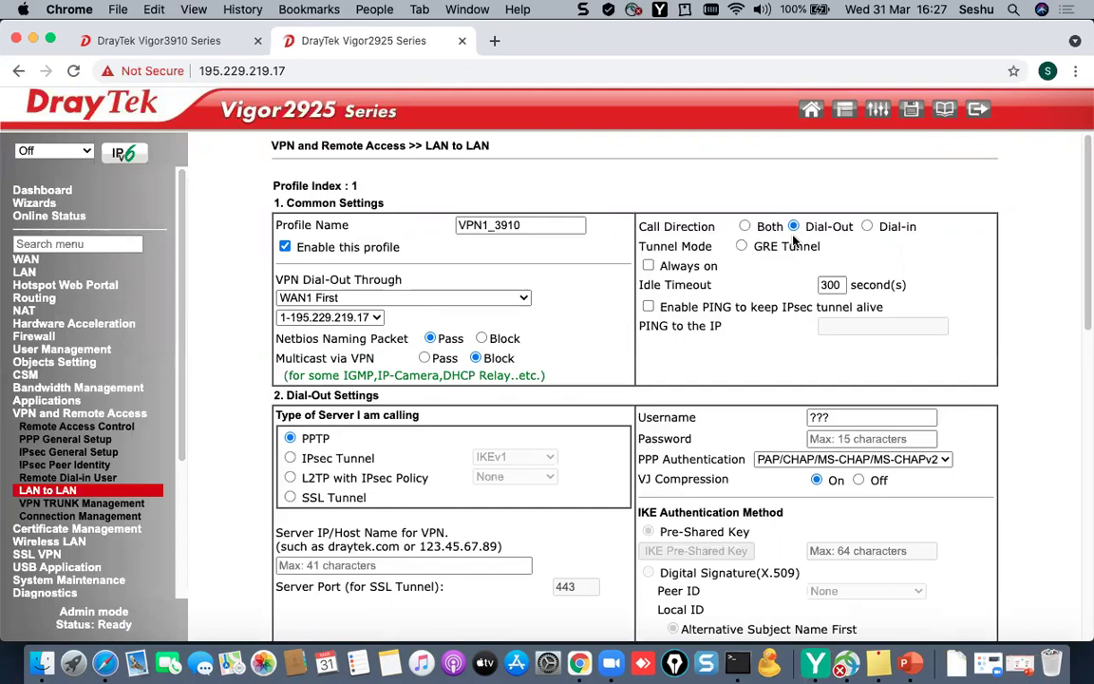
{"action": "left_click", "coordinate": [648, 266]}
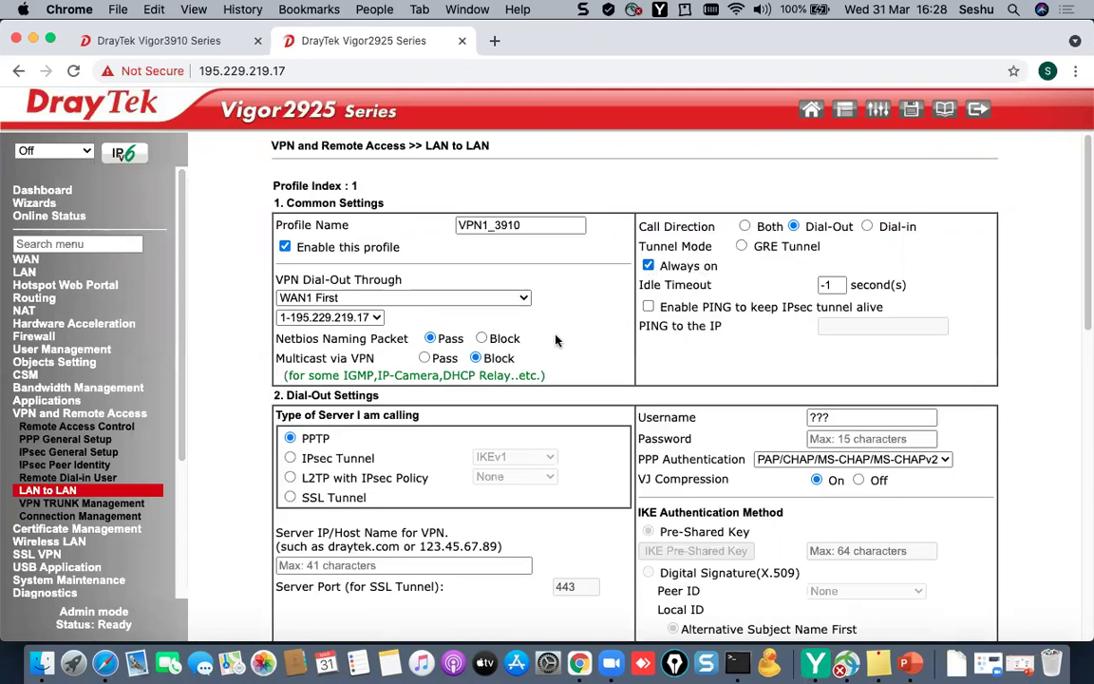
- Set the dial-out to an IPsec tunnel targeting server 195.229.219.5
{"action": "scroll", "coordinate": [417, 422], "scroll_direction": "down", "scroll_amount": 1}
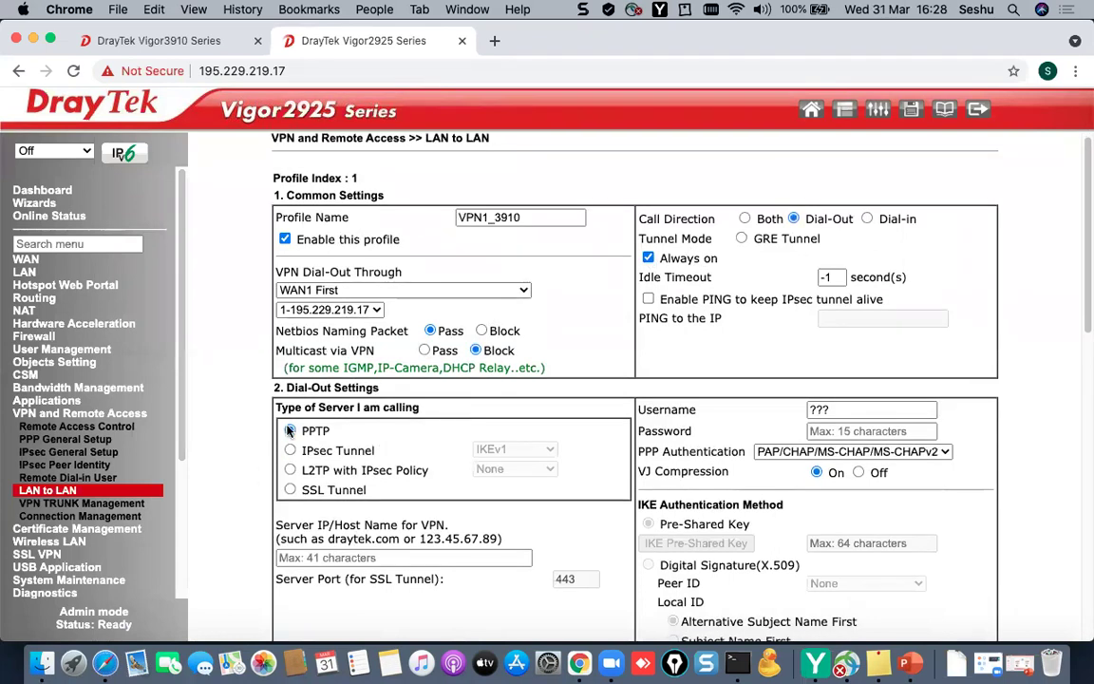
{"action": "left_click_drag", "start_coordinate": [378, 387], "coordinate": [287, 388]}
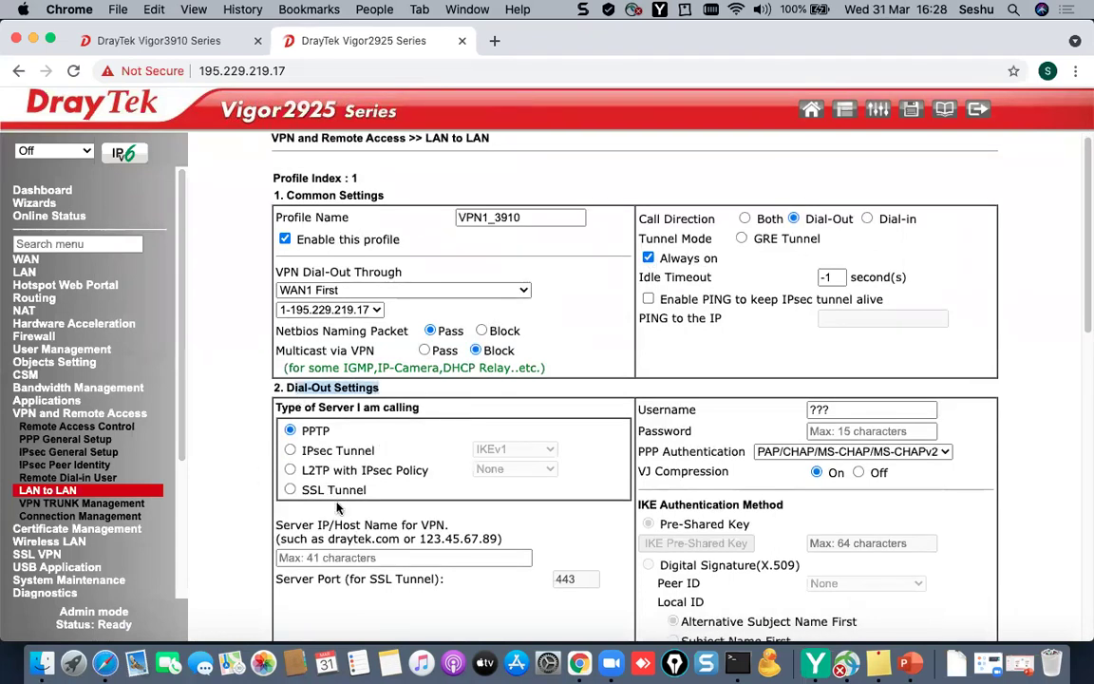
{"action": "left_click", "coordinate": [289, 451]}
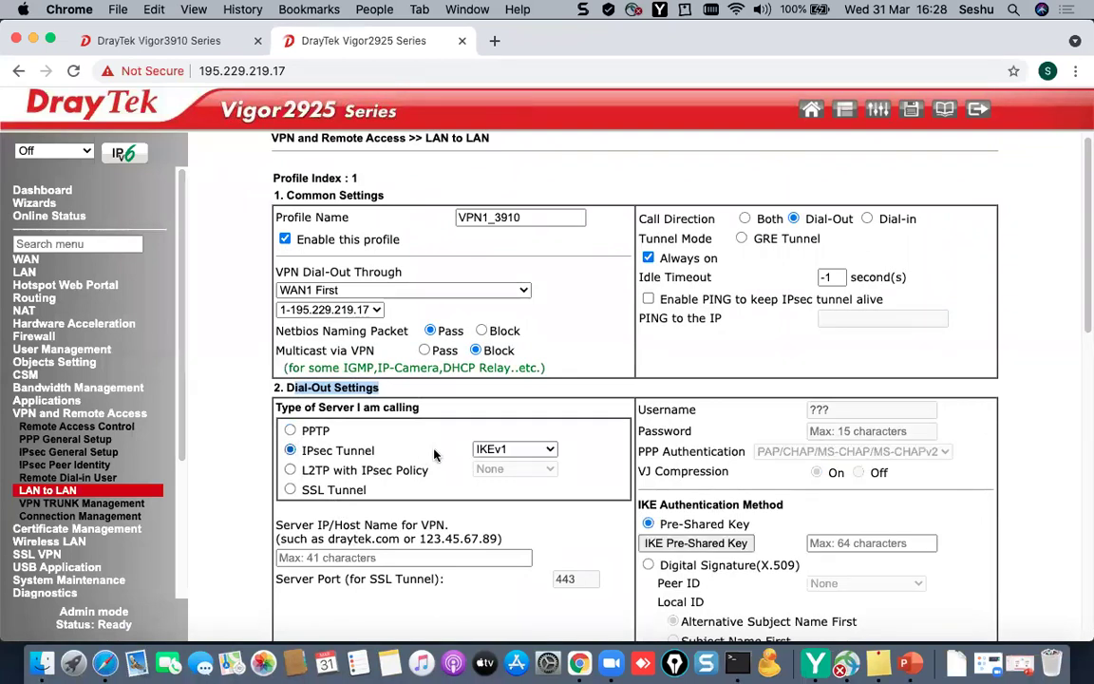
{"action": "left_click", "coordinate": [335, 558]}
{"action": "scroll", "coordinate": [368, 375], "scroll_direction": "down", "scroll_amount": 5}
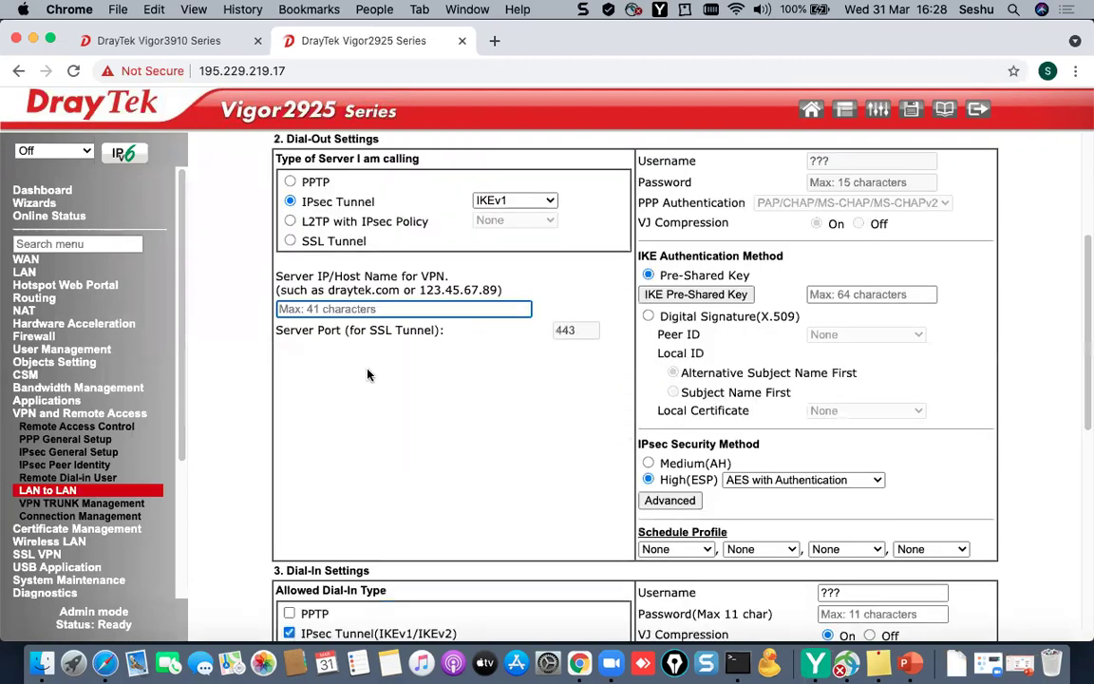
{"action": "type", "text": "195.229.219.5"}
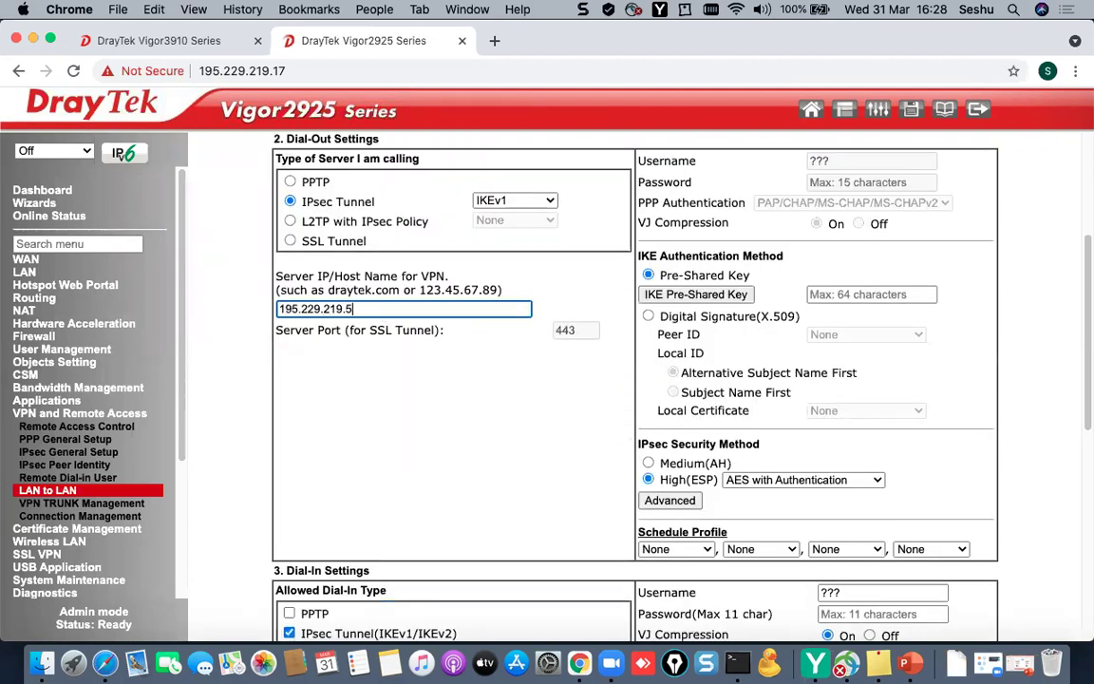
{"action": "left_click", "coordinate": [363, 355]}
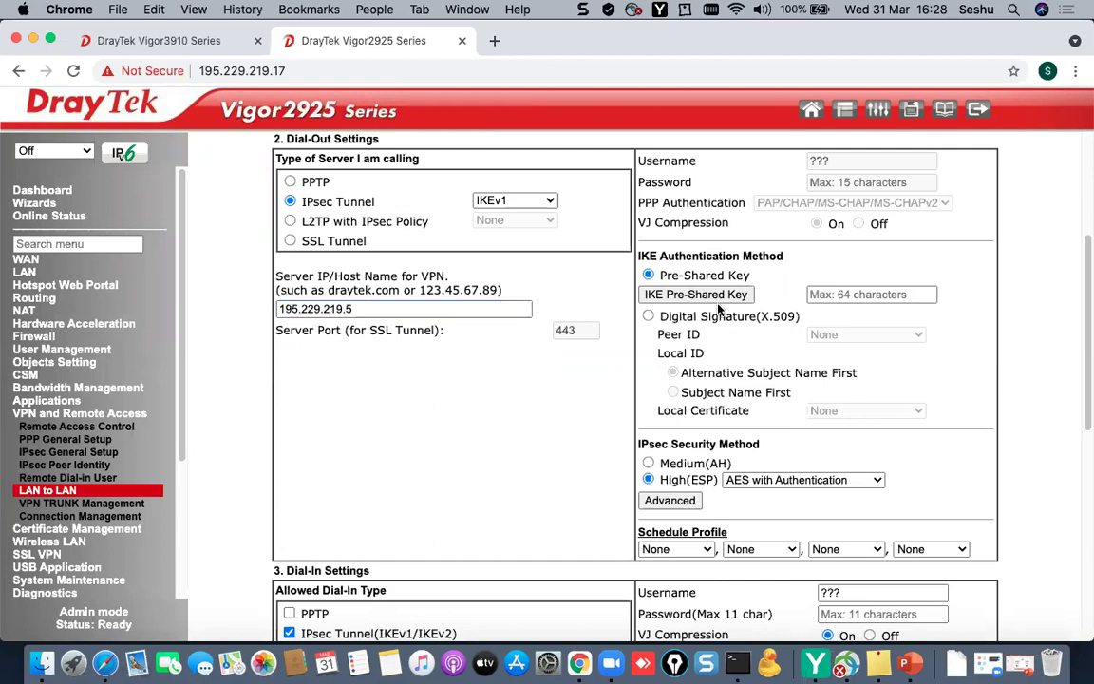
- Enter and confirm the IKE pre-shared key
{"action": "left_click", "coordinate": [722, 296]}
{"action": "left_click", "coordinate": [569, 188]}
{"action": "type", "text": "•"}
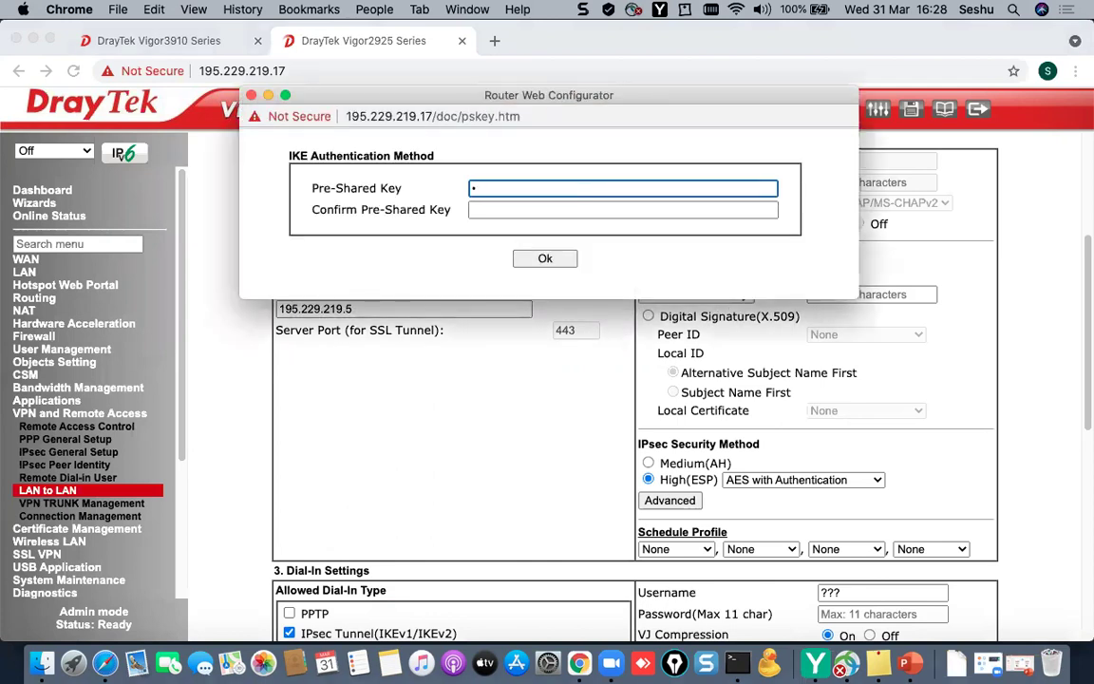
{"action": "type", "text": "•••••••"}
{"action": "key", "text": "Tab"}
{"action": "type", "text": "•••••"}
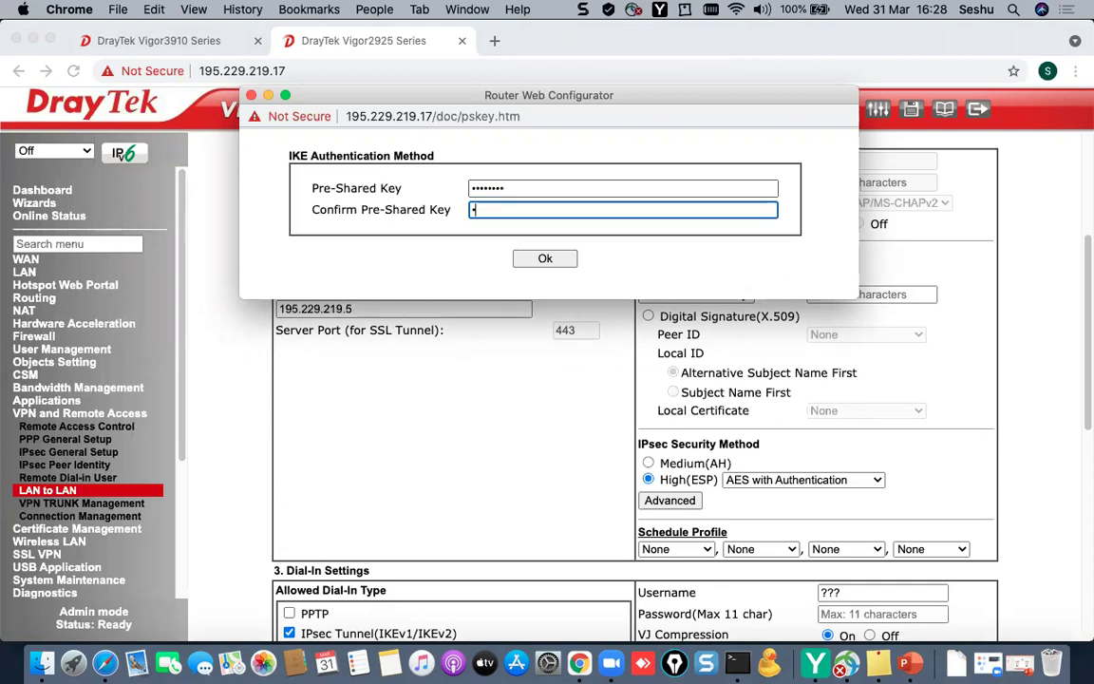
{"action": "type", "text": "•••"}
{"action": "left_click", "coordinate": [545, 258]}
{"action": "scroll", "coordinate": [651, 347], "scroll_direction": "down", "scroll_amount": 1}
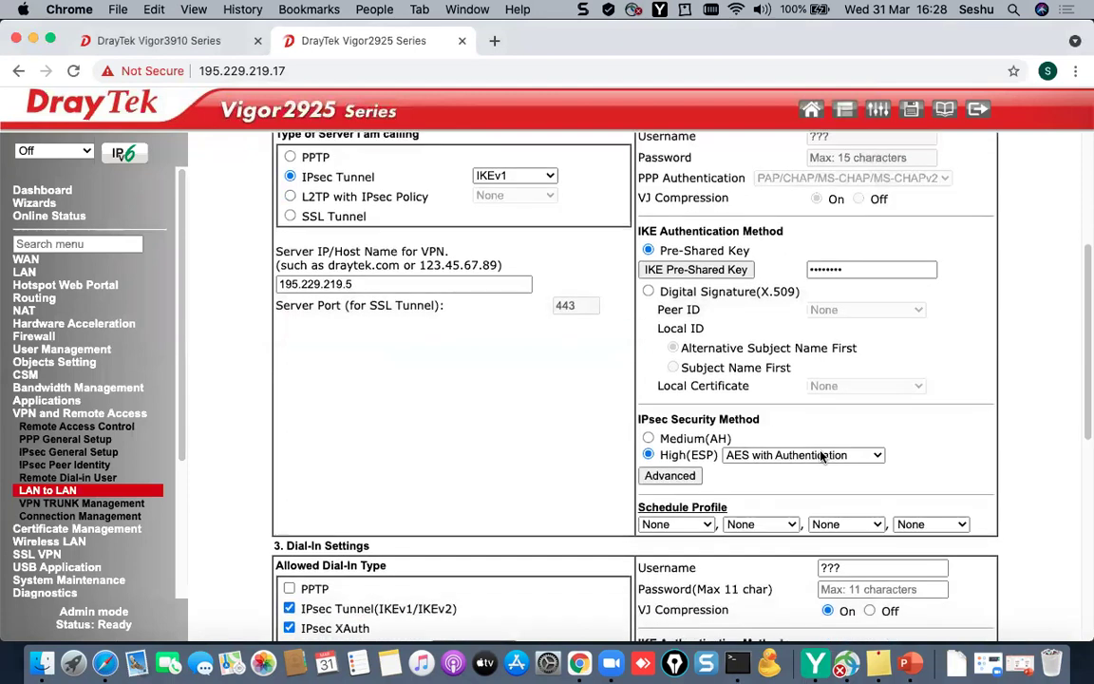
- Set IKE phase 1 to Aggressive mode with local ID DrayTek
{"action": "left_click", "coordinate": [669, 477]}
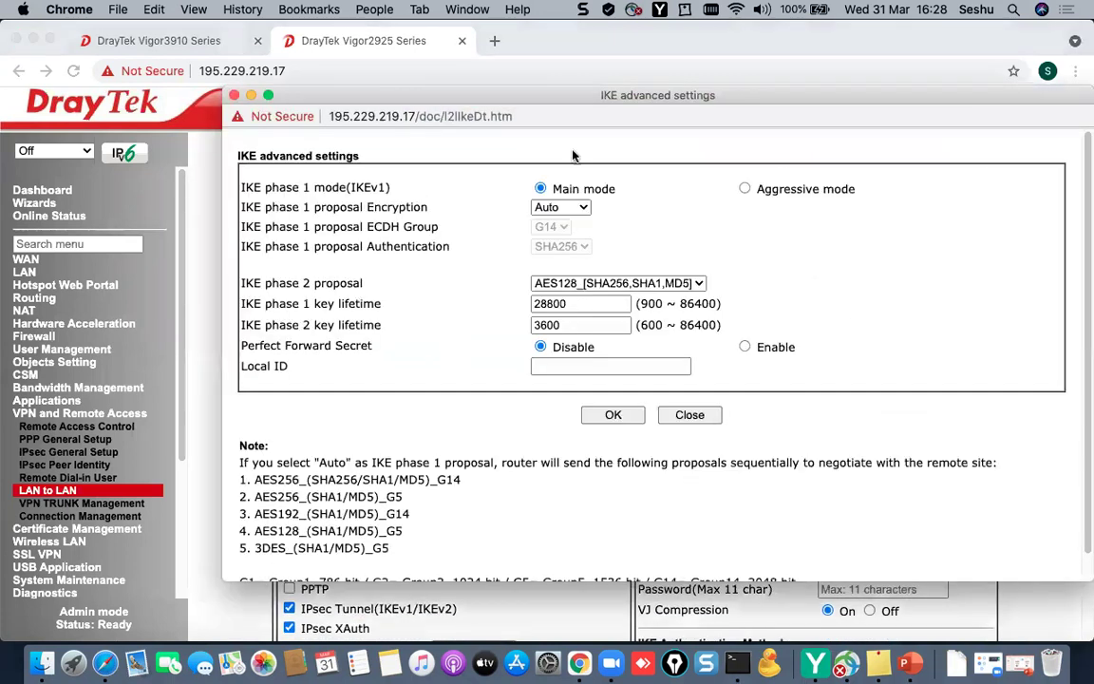
{"action": "left_click", "coordinate": [745, 189]}
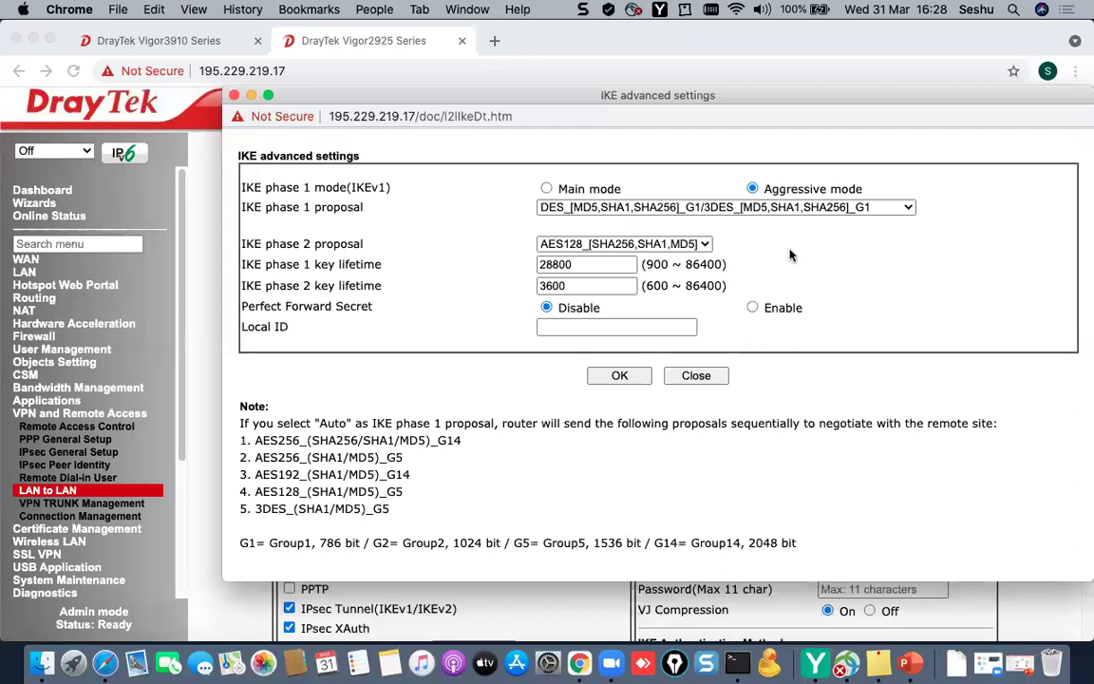
{"action": "left_click", "coordinate": [632, 326]}
{"action": "type", "text": "DrayTek"}
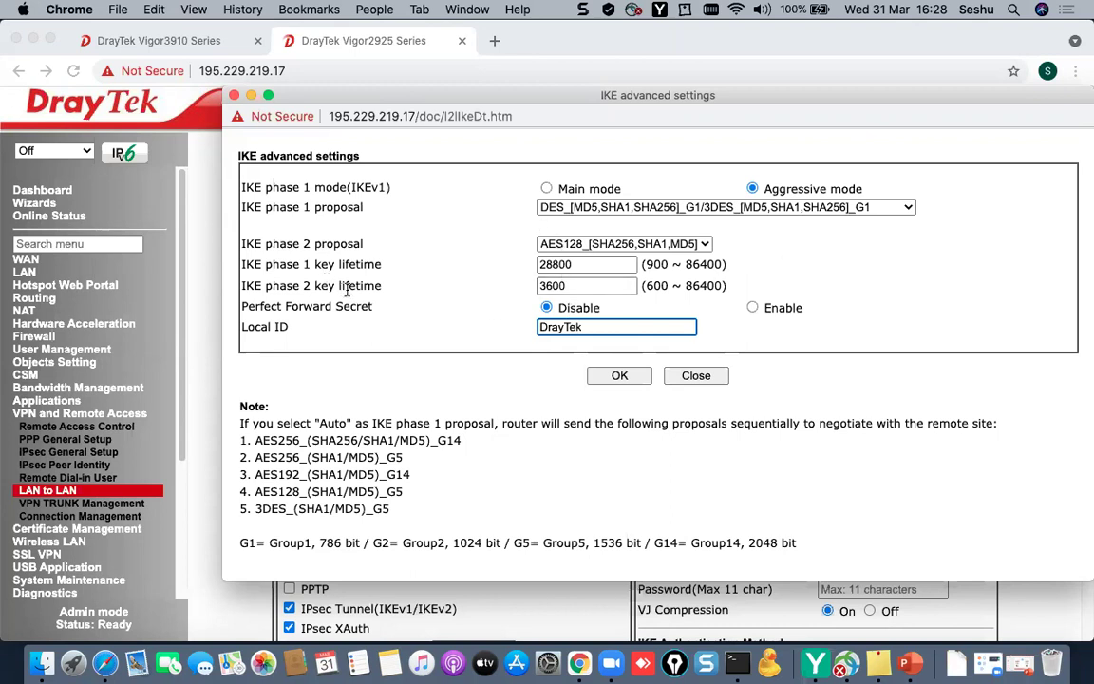
{"action": "left_click", "coordinate": [622, 377]}
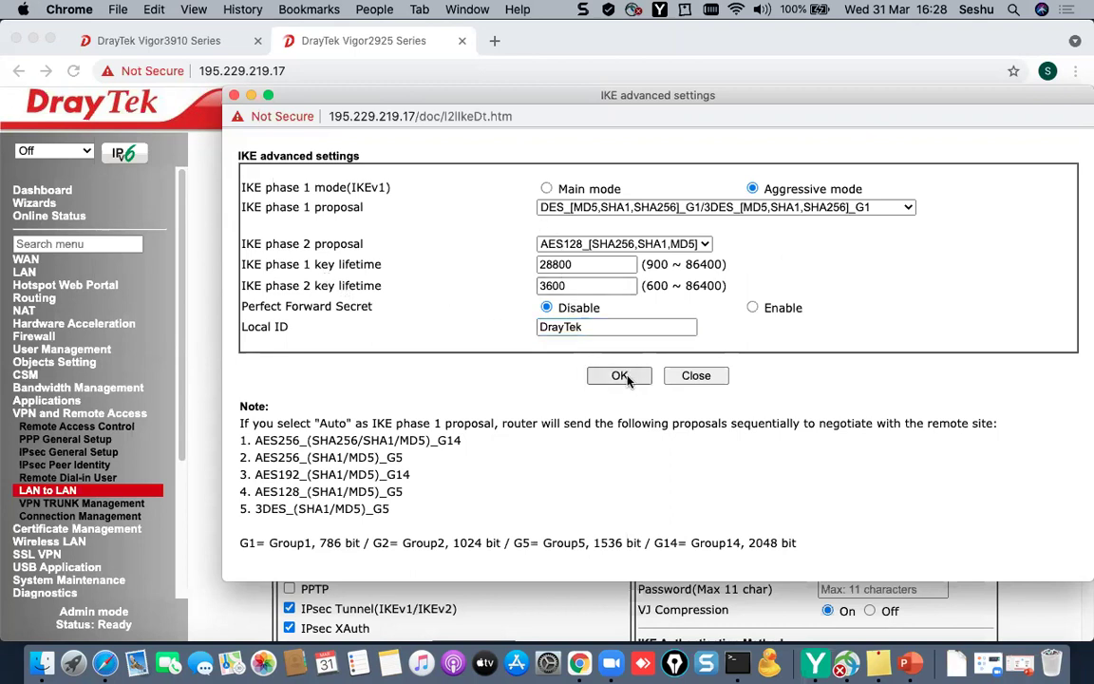
- Set the remote network IP to 192.168.10.1 and save the VPN1_3910 profile
{"action": "scroll", "coordinate": [576, 446], "scroll_direction": "down", "scroll_amount": 5}
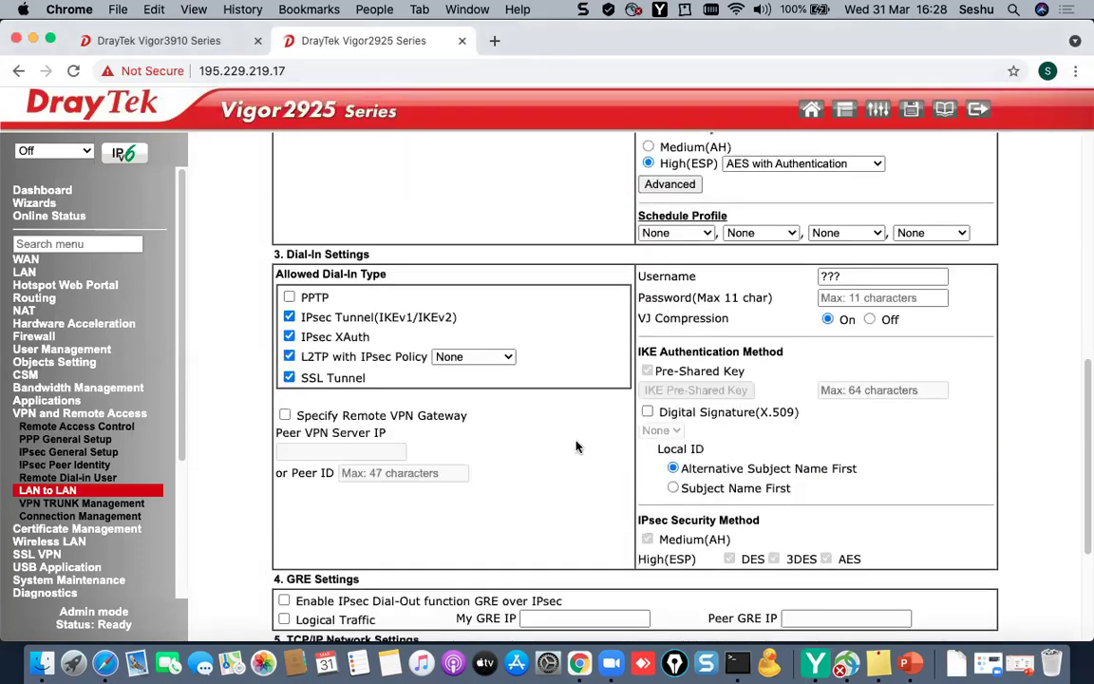
{"action": "scroll", "coordinate": [576, 446], "scroll_direction": "down", "scroll_amount": 4}
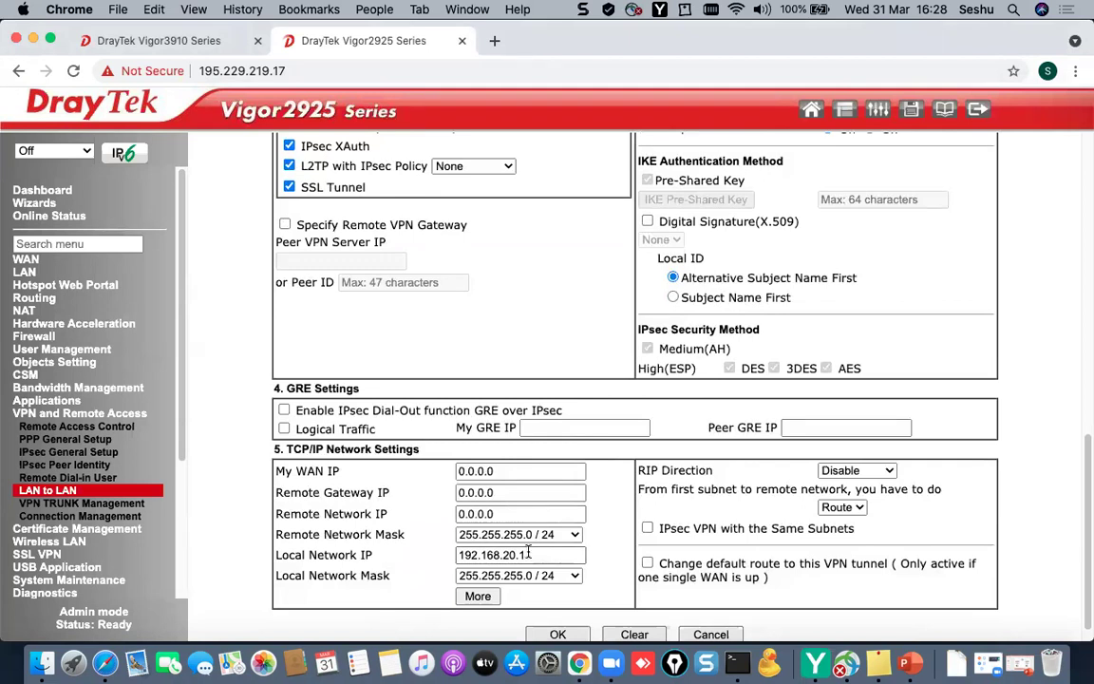
{"action": "double_click", "coordinate": [520, 513]}
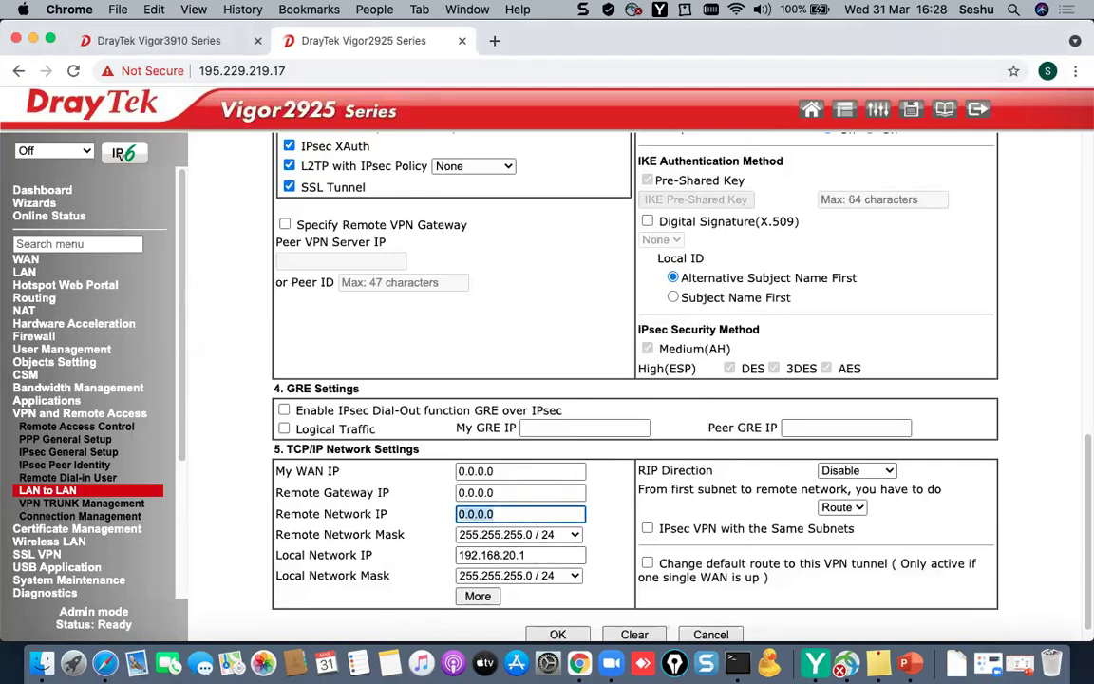
{"action": "type", "text": "192.168.10.1"}
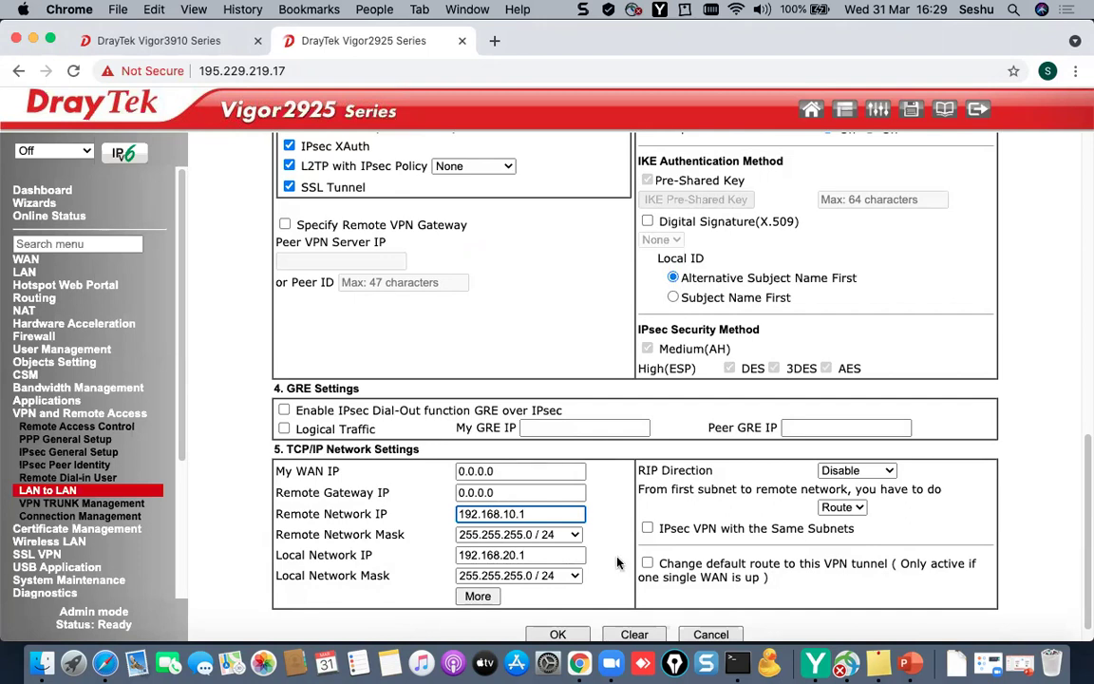
{"action": "scroll", "coordinate": [554, 499], "scroll_direction": "down", "scroll_amount": 1}
{"action": "left_click", "coordinate": [571, 613]}
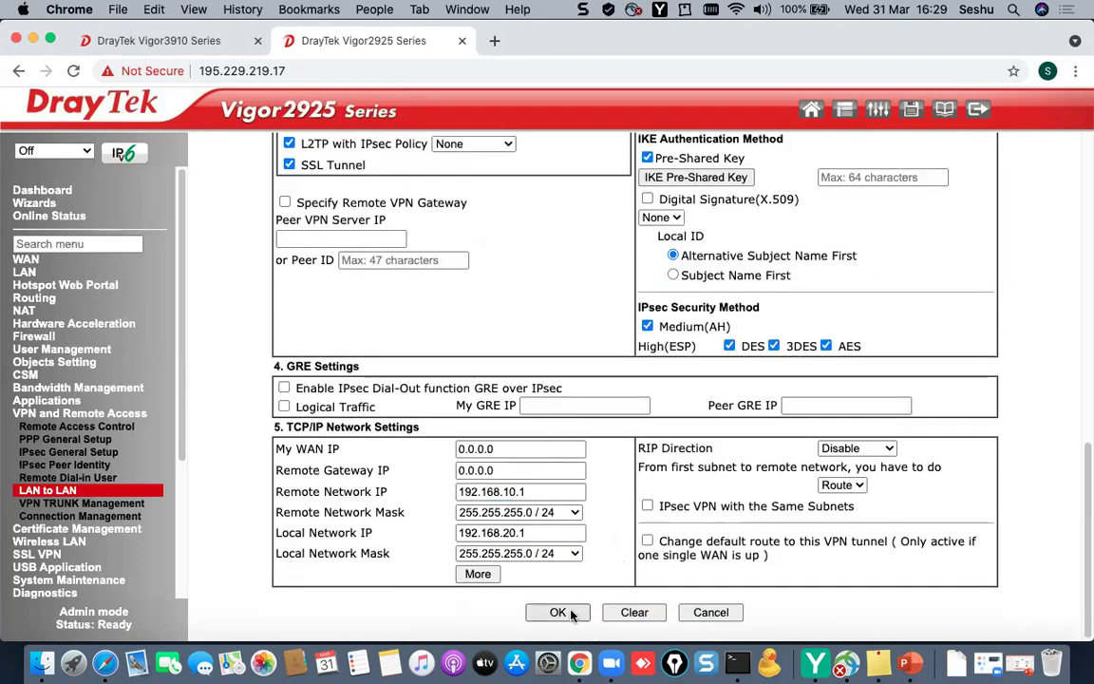
{"action": "scroll", "coordinate": [543, 465], "scroll_direction": "down", "scroll_amount": 3}
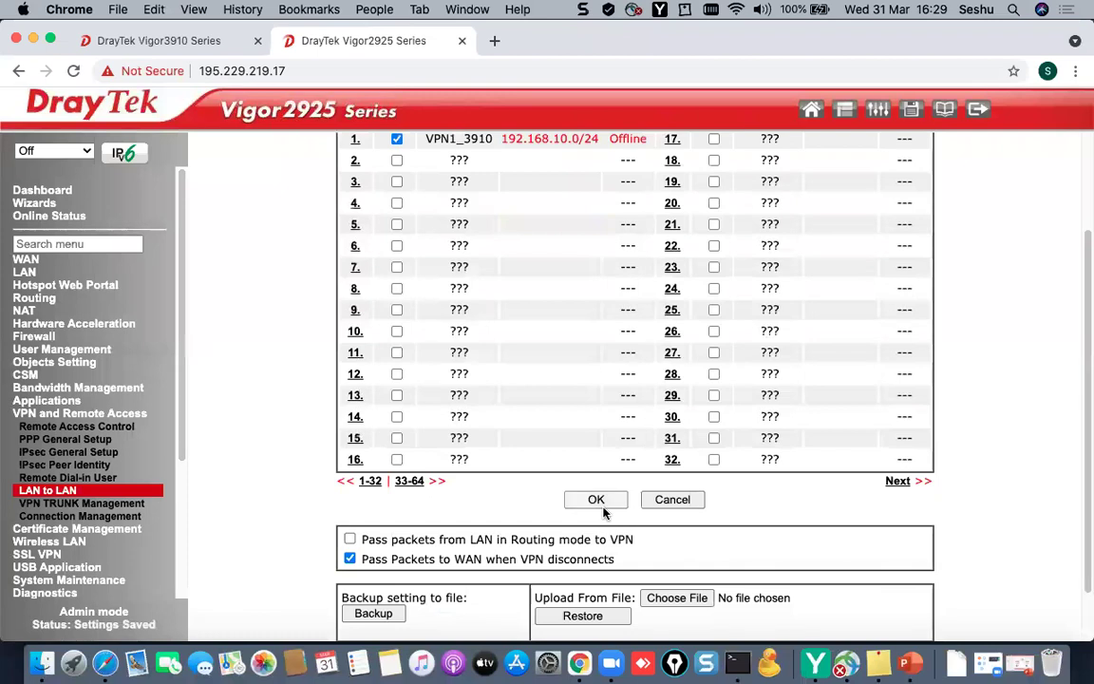
- Refresh the Vigor2925's LAN-to-LAN list and open its VPN connection status page
{"action": "left_click", "coordinate": [601, 503]}
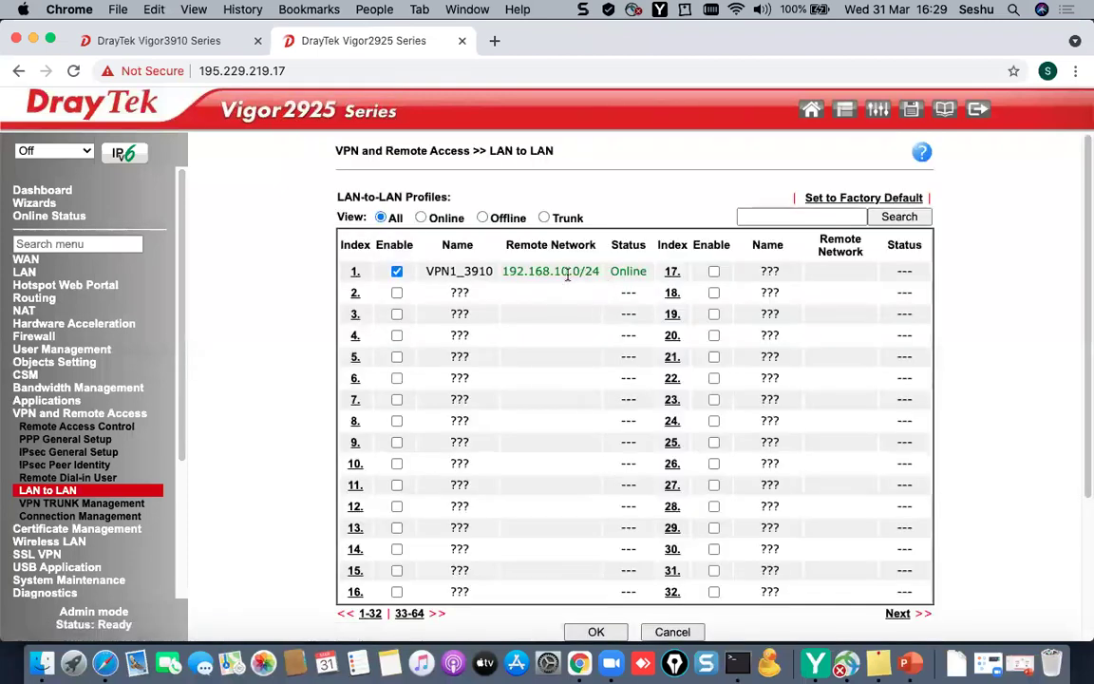
{"action": "left_click_drag", "start_coordinate": [544, 271], "coordinate": [601, 271]}
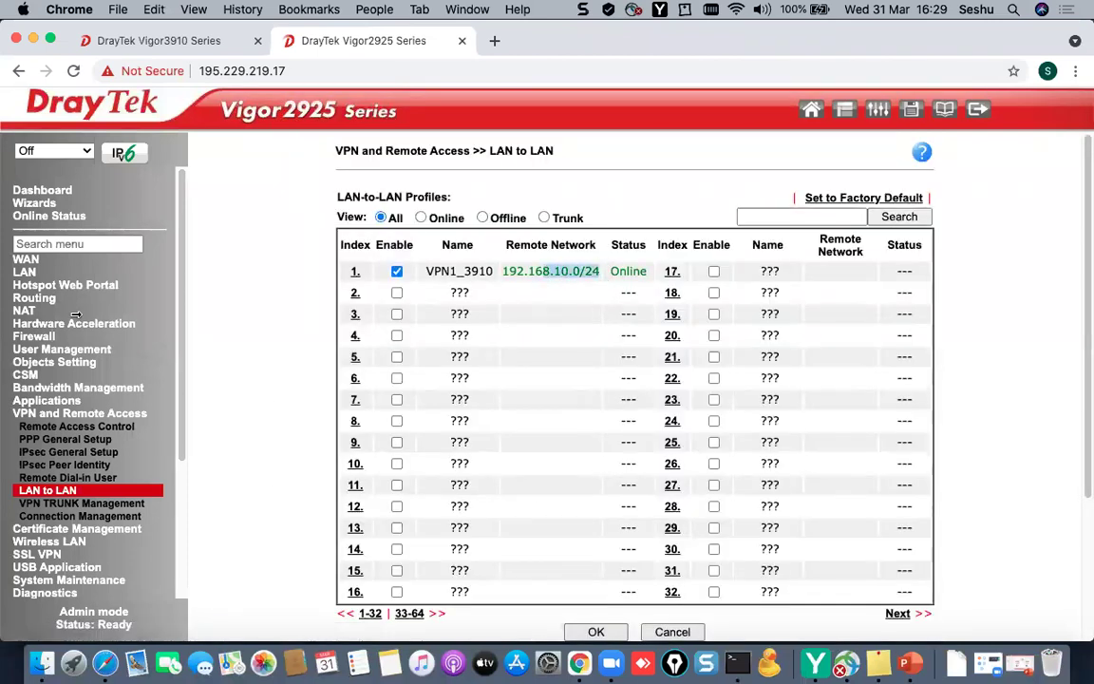
{"action": "left_click", "coordinate": [80, 516]}
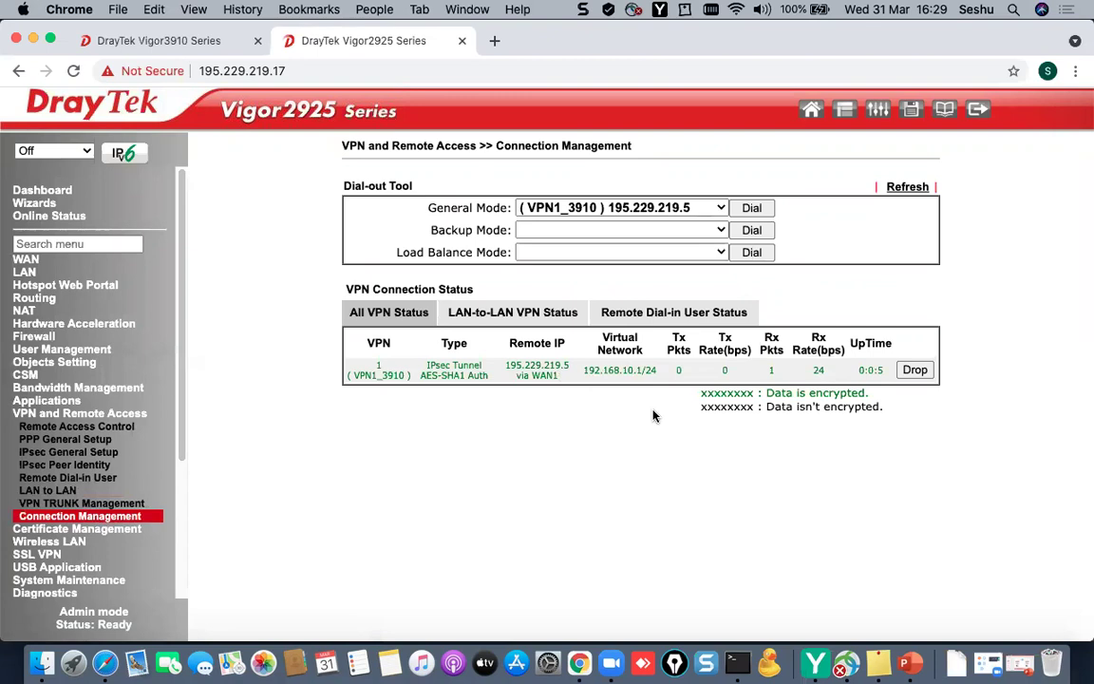
- Check the Vigor3910's Connection Management for the VPN1_2925 tunnel's encryption and status
{"action": "left_click", "coordinate": [127, 38]}
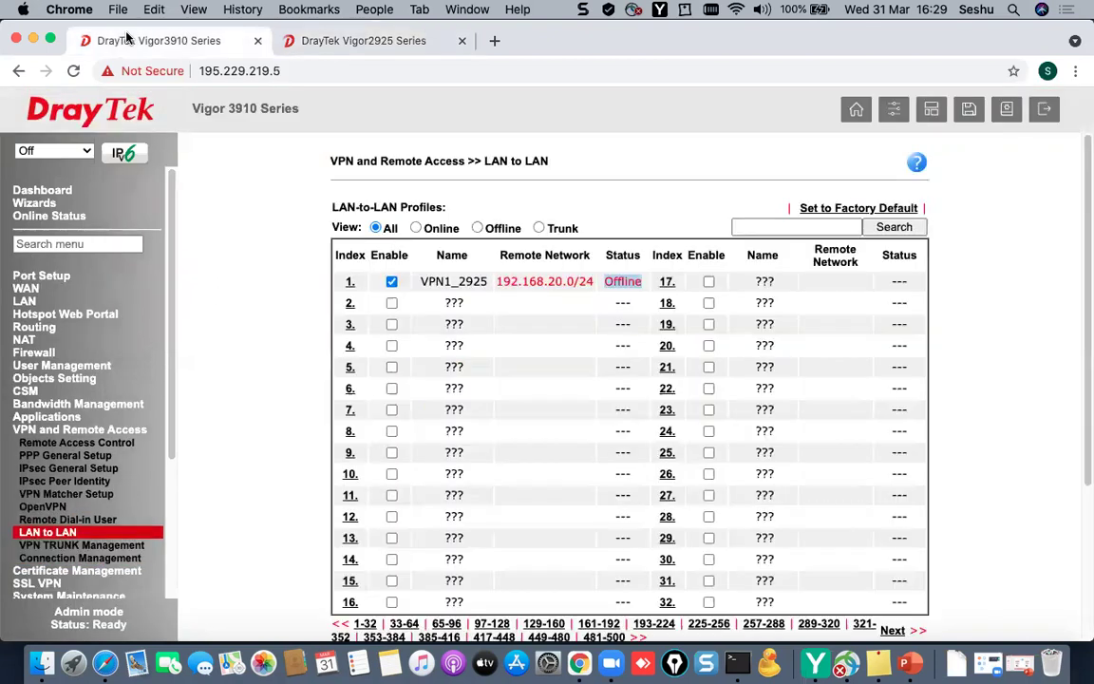
{"action": "scroll", "coordinate": [517, 493], "scroll_direction": "down", "scroll_amount": 3}
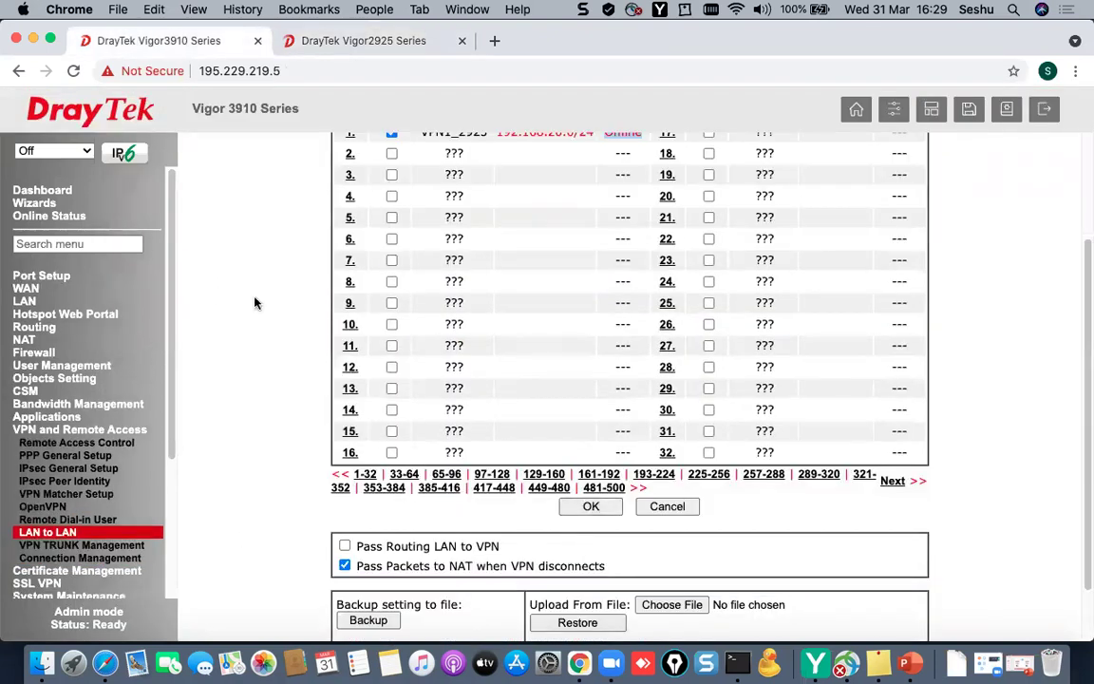
{"action": "left_click", "coordinate": [66, 560]}
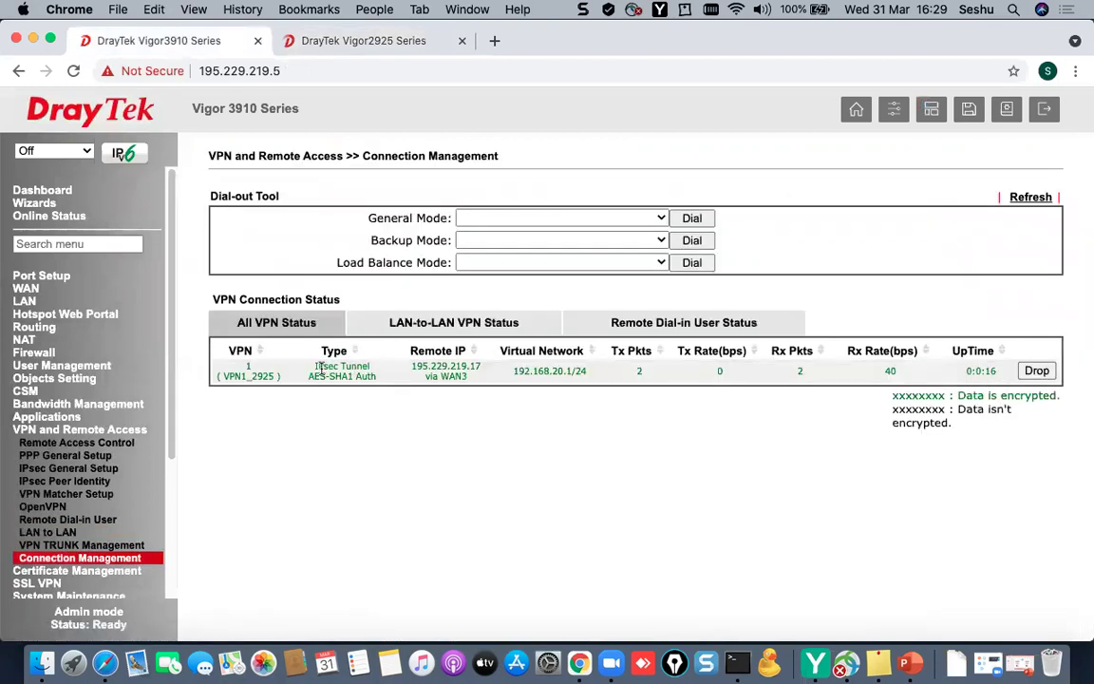
{"action": "triple_click", "coordinate": [322, 368]}
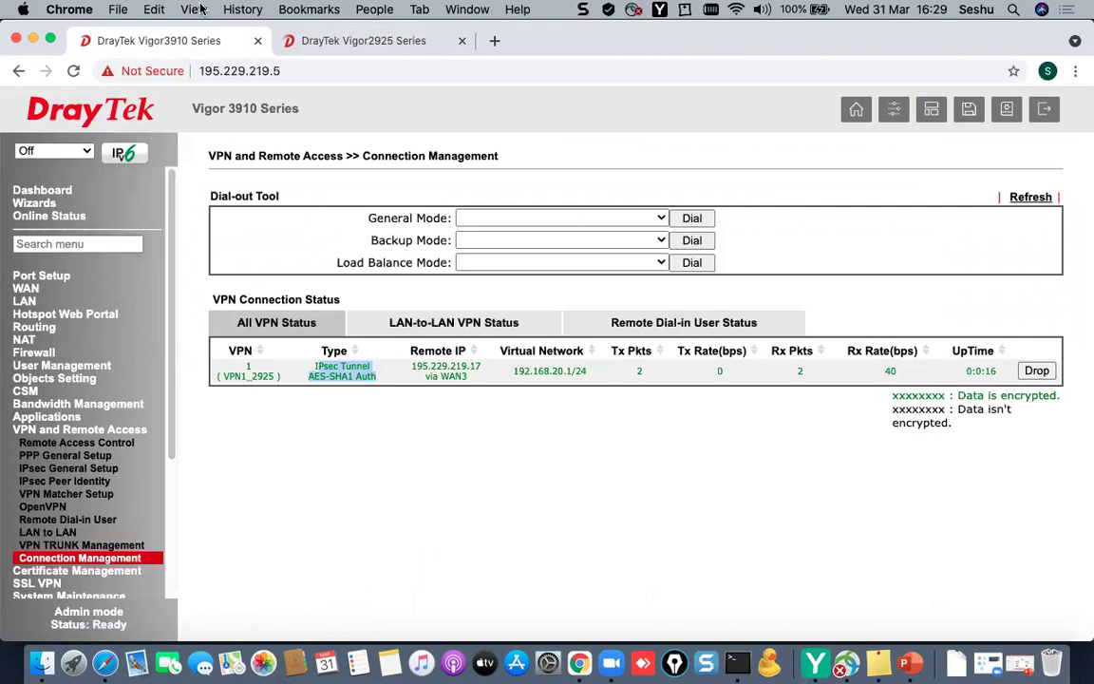
{"action": "left_click", "coordinate": [304, 43]}
{"action": "left_click", "coordinate": [159, 38]}
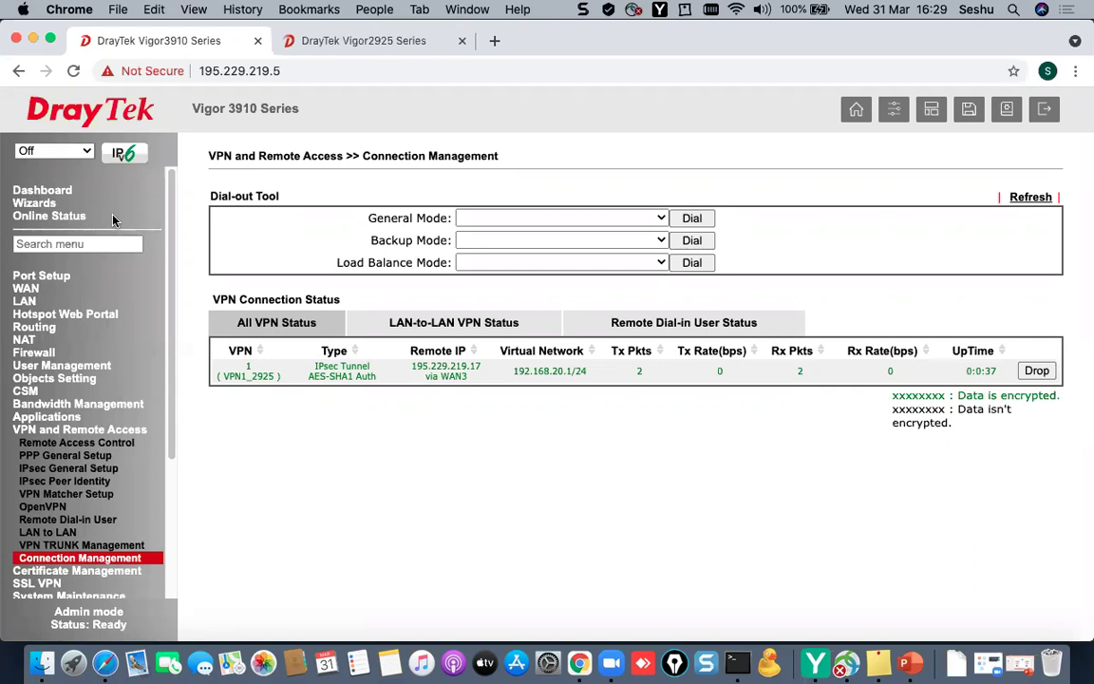
- Open Vigor3910 Load-Balance/Route Policy rule 1 and tick Enable
{"action": "left_click", "coordinate": [34, 327]}
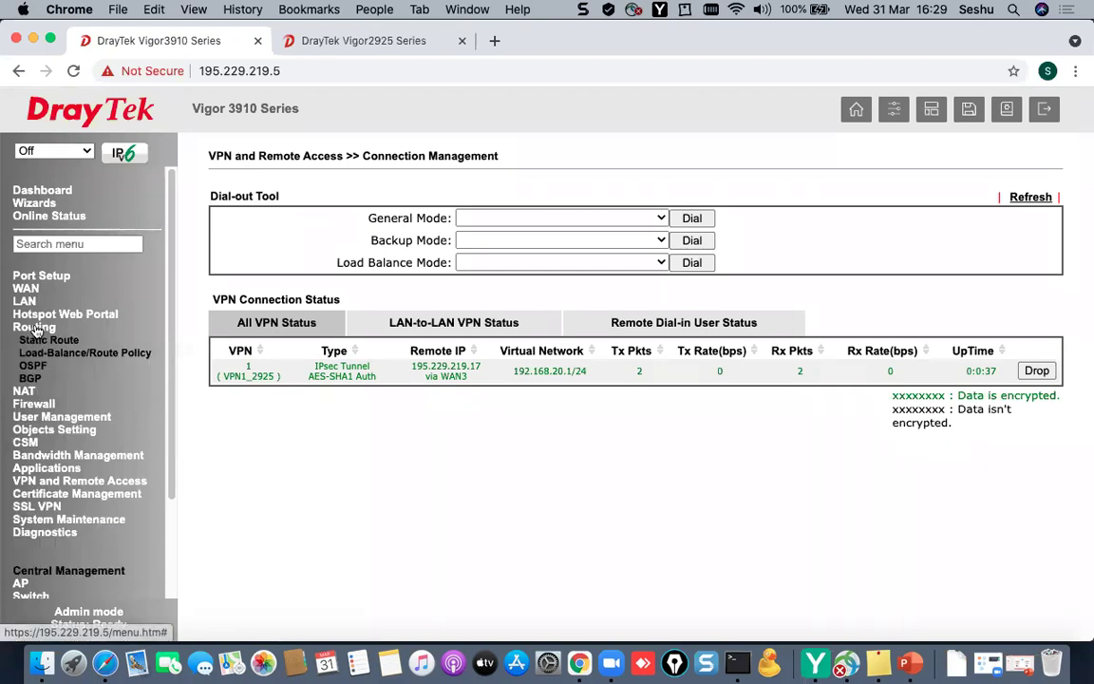
{"action": "left_click", "coordinate": [57, 353]}
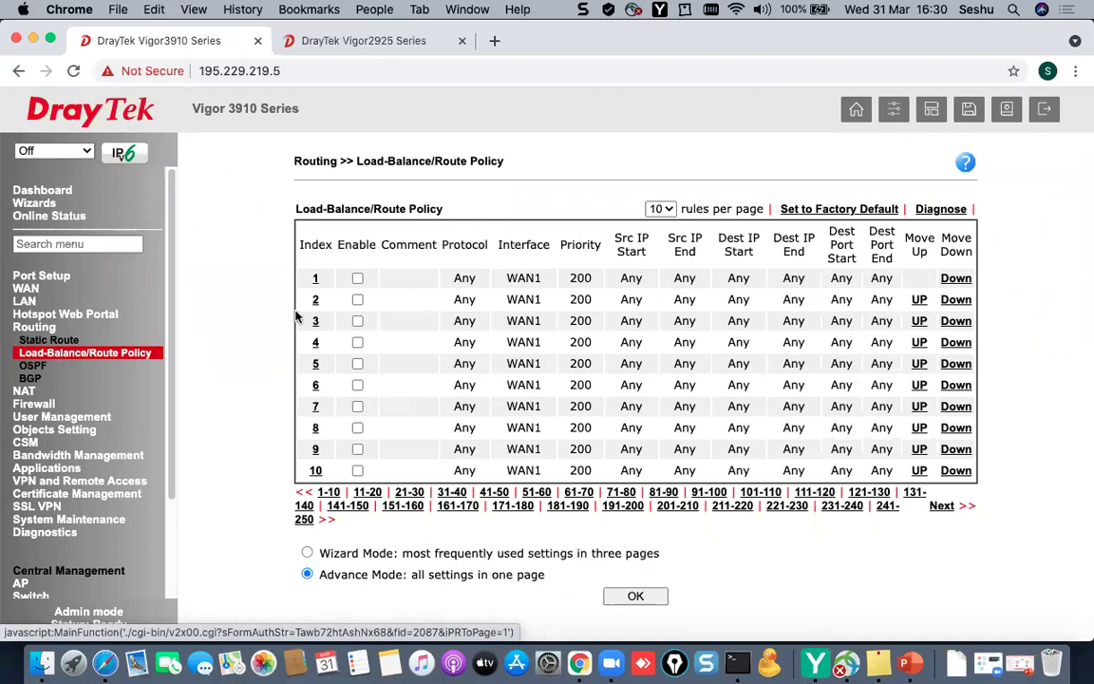
{"action": "left_click", "coordinate": [316, 279]}
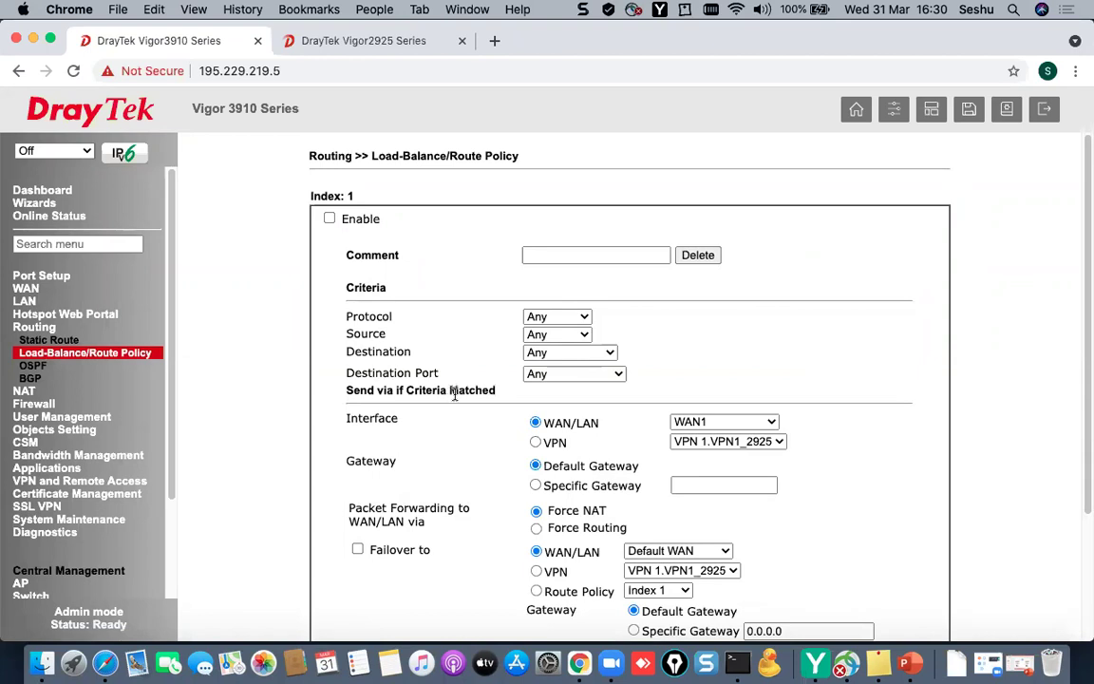
{"action": "left_click", "coordinate": [330, 218]}
{"action": "left_click", "coordinate": [576, 256]}
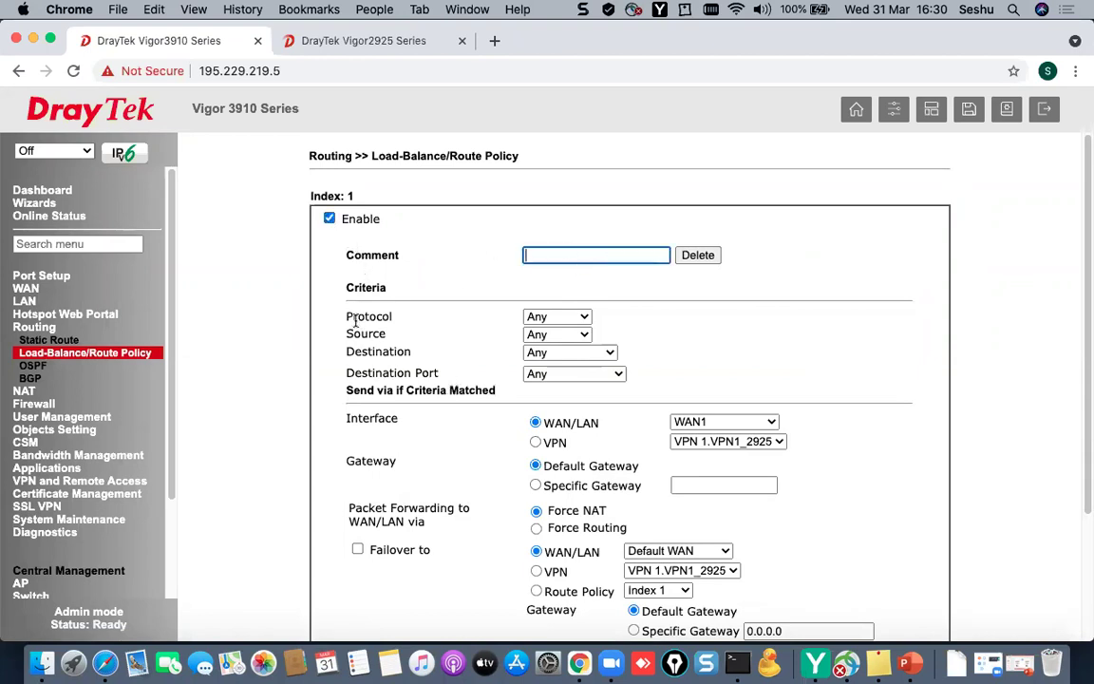
- Inspect the rule's Protocol and Source choices unchanged, then reach Objects Setting > IP Object
{"action": "left_click_drag", "start_coordinate": [359, 318], "coordinate": [501, 320]}
{"action": "left_click", "coordinate": [538, 321]}
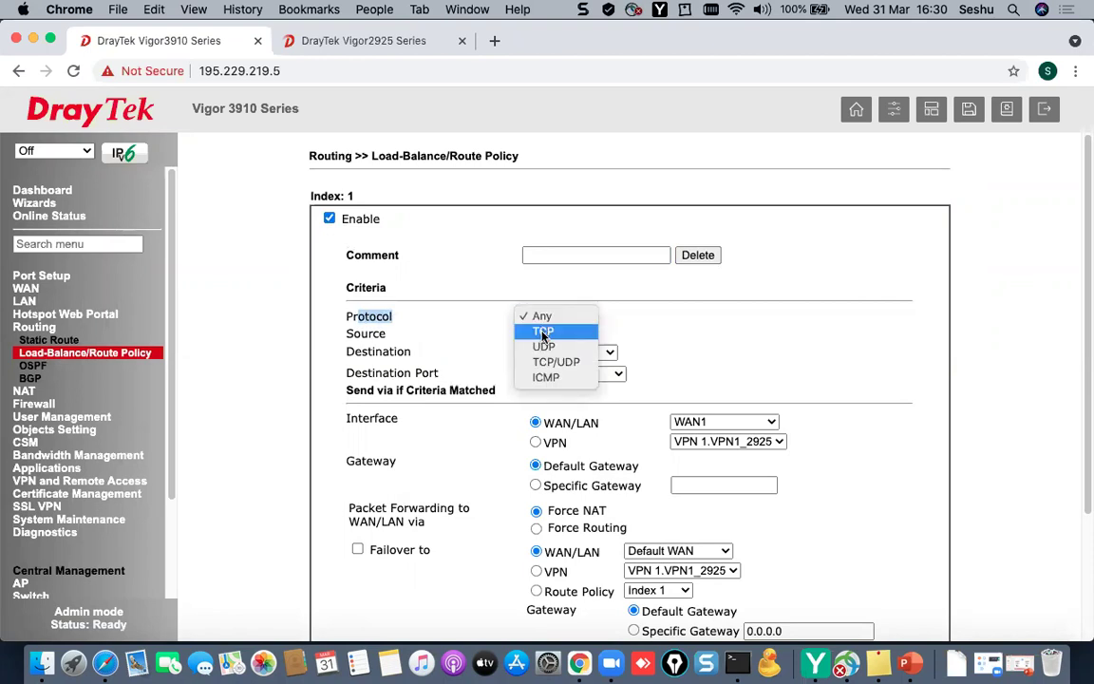
{"action": "left_click", "coordinate": [649, 294]}
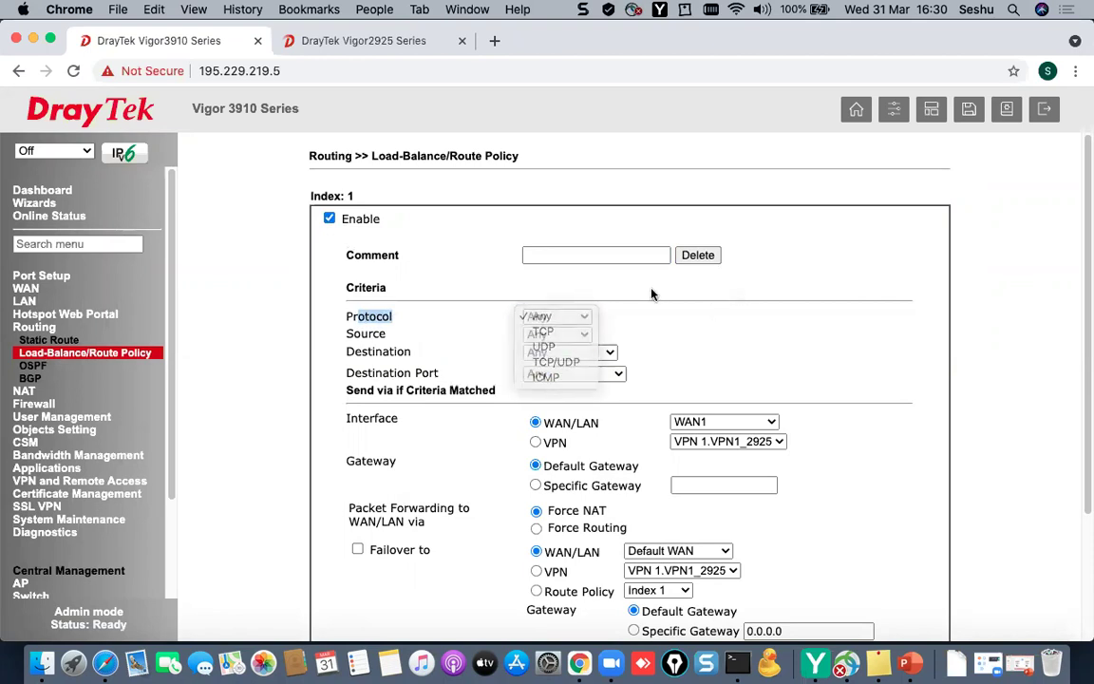
{"action": "left_click", "coordinate": [551, 335]}
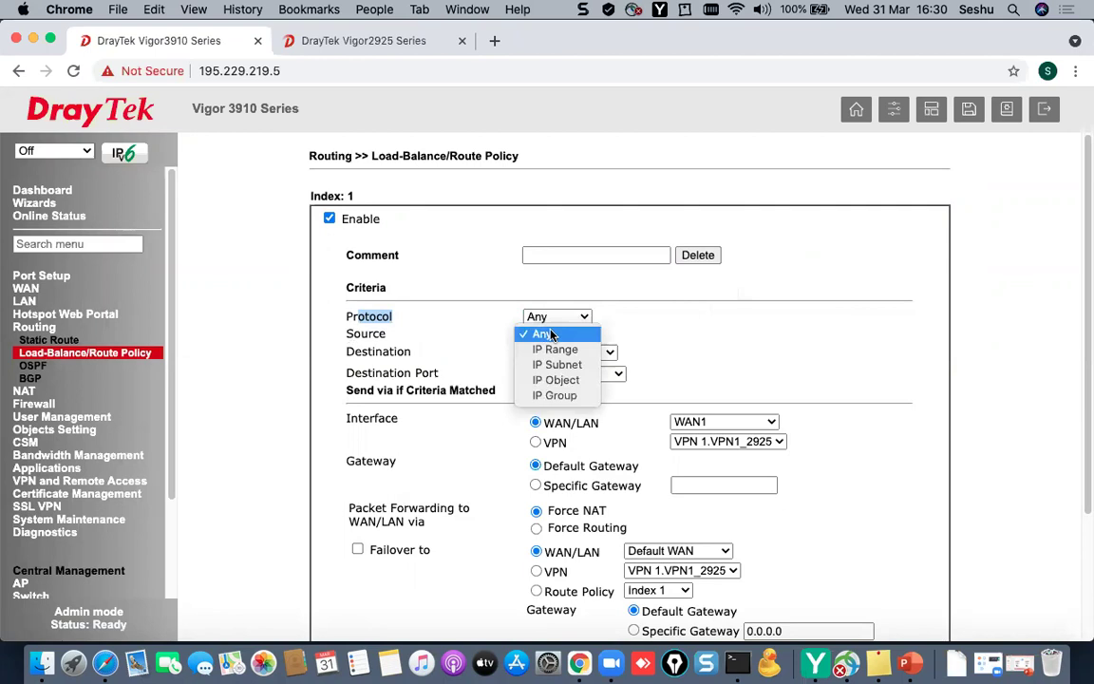
{"action": "left_click", "coordinate": [684, 329]}
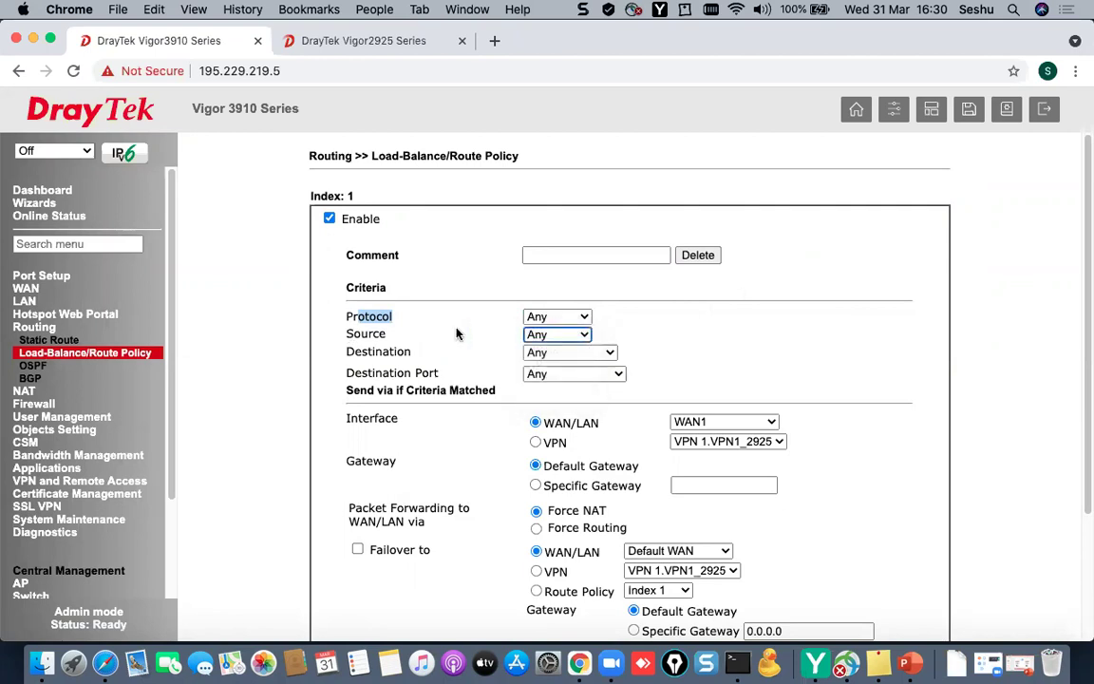
{"action": "left_click_drag", "start_coordinate": [350, 334], "coordinate": [560, 334]}
{"action": "left_click", "coordinate": [560, 334]}
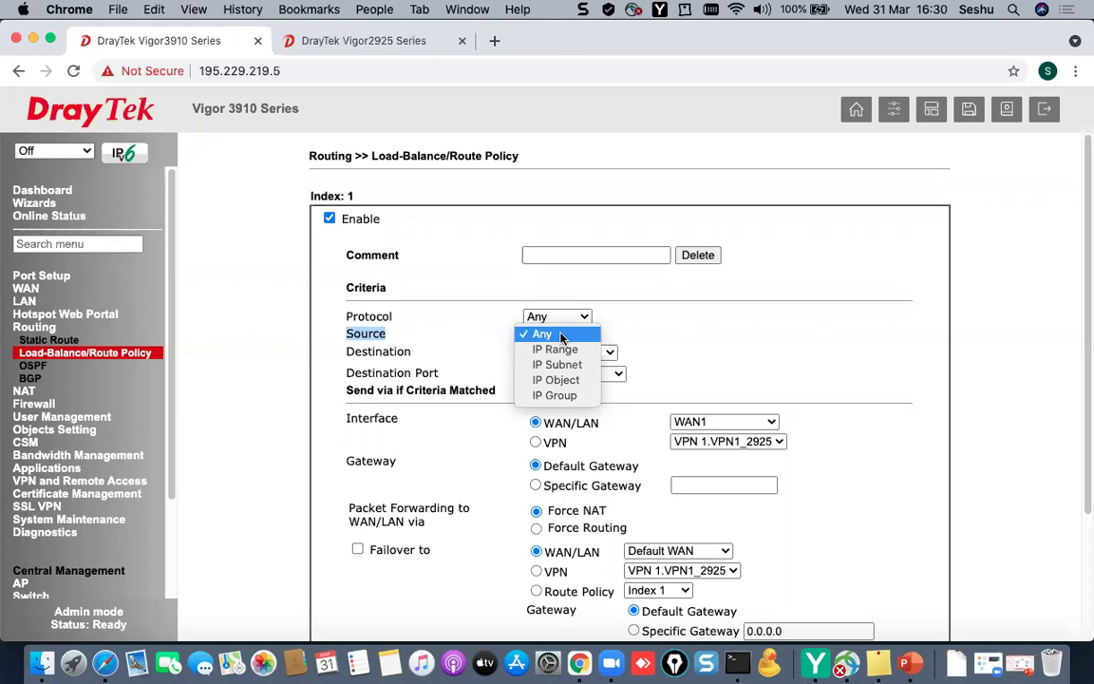
{"action": "left_click", "coordinate": [560, 334]}
{"action": "left_click", "coordinate": [557, 340]}
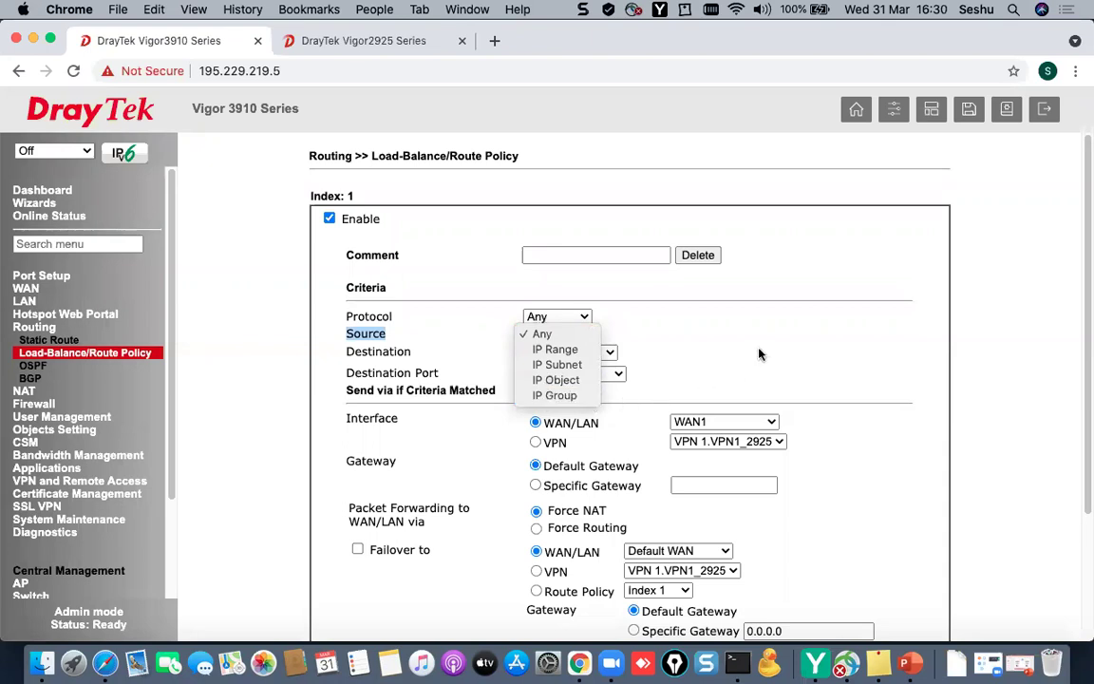
{"action": "left_click", "coordinate": [80, 432]}
{"action": "left_click", "coordinate": [80, 432]}
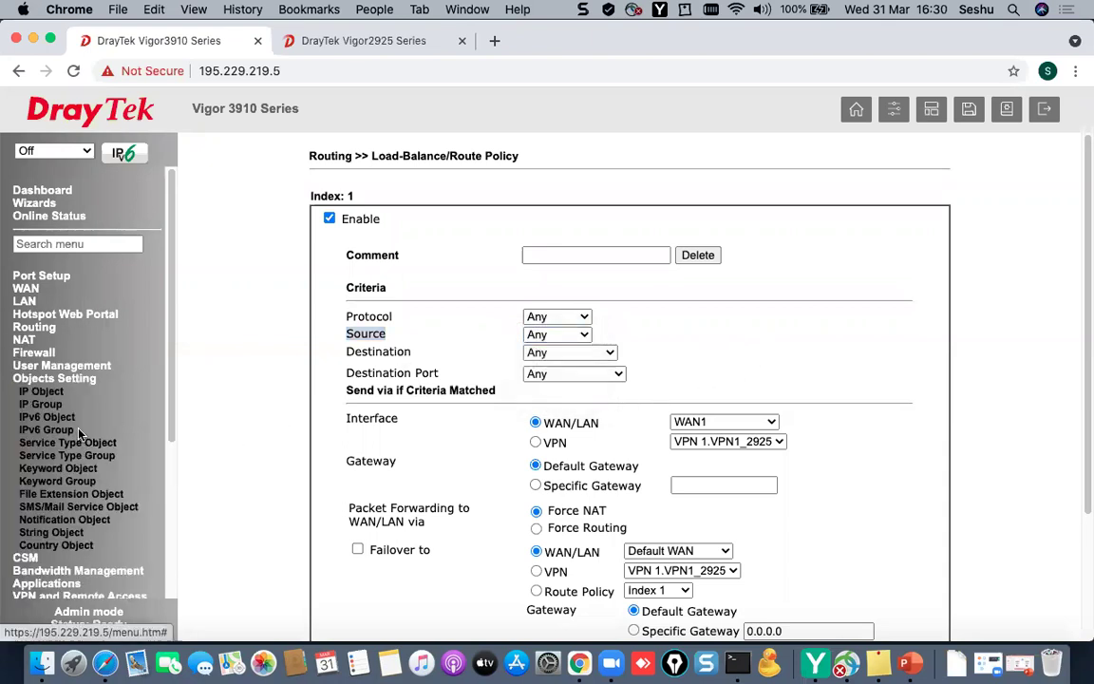
{"action": "left_click", "coordinate": [40, 391]}
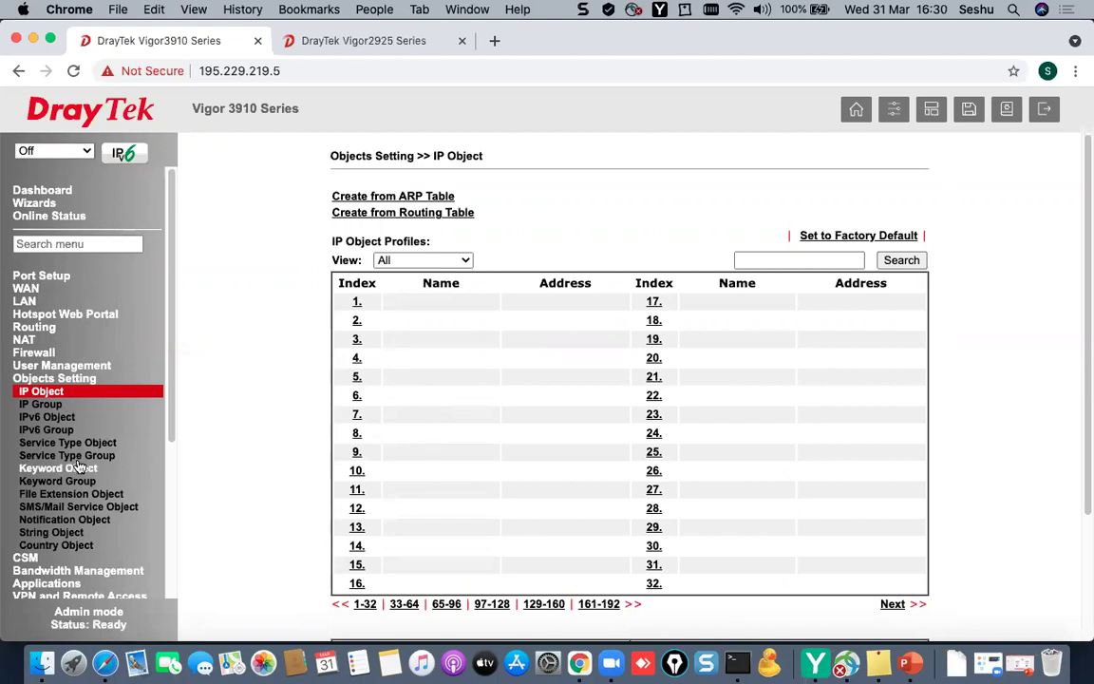
- Name IP object 1 LAN_OBJ, keeping the interface as Any
{"action": "left_click", "coordinate": [355, 303]}
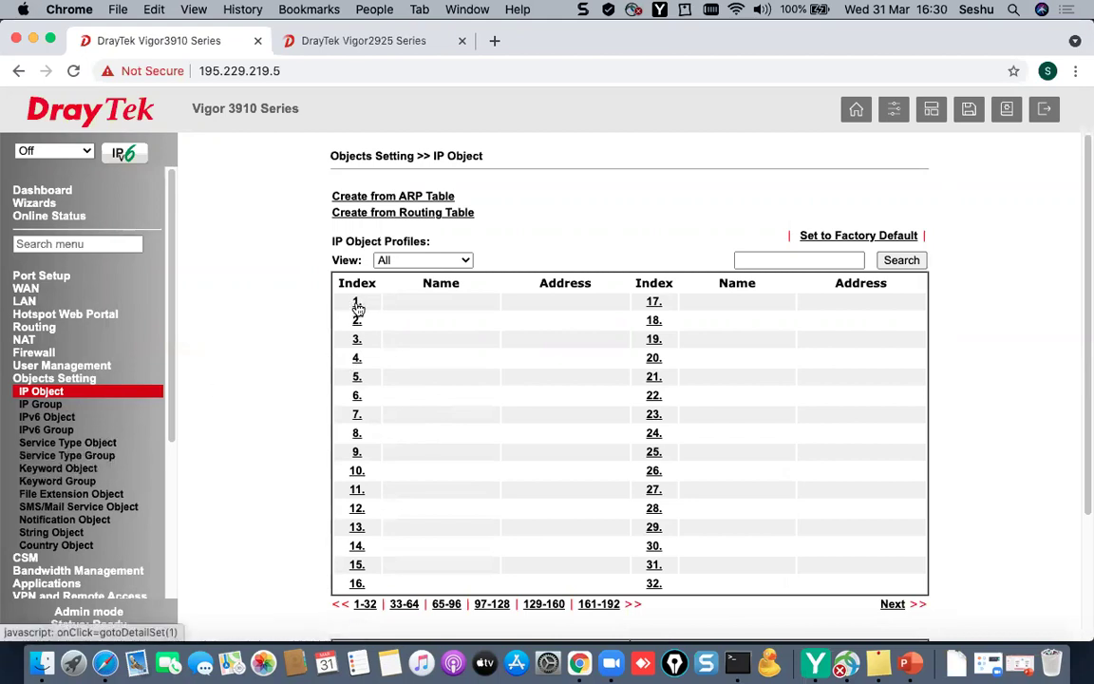
{"action": "left_click", "coordinate": [705, 222]}
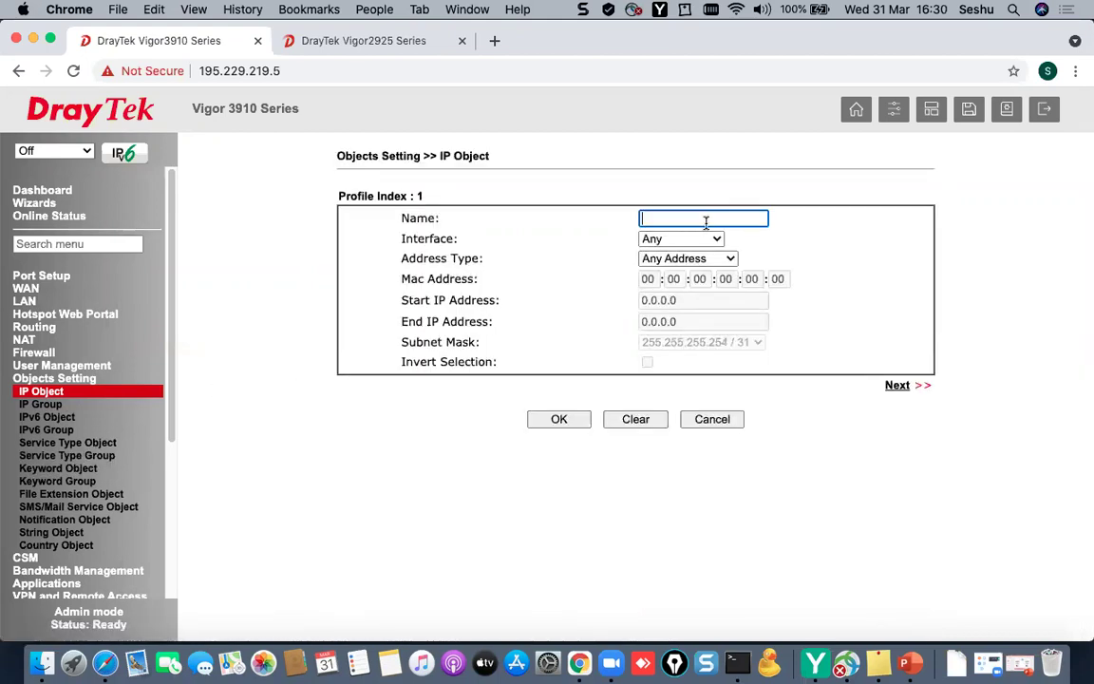
{"action": "type", "text": "LAN"}
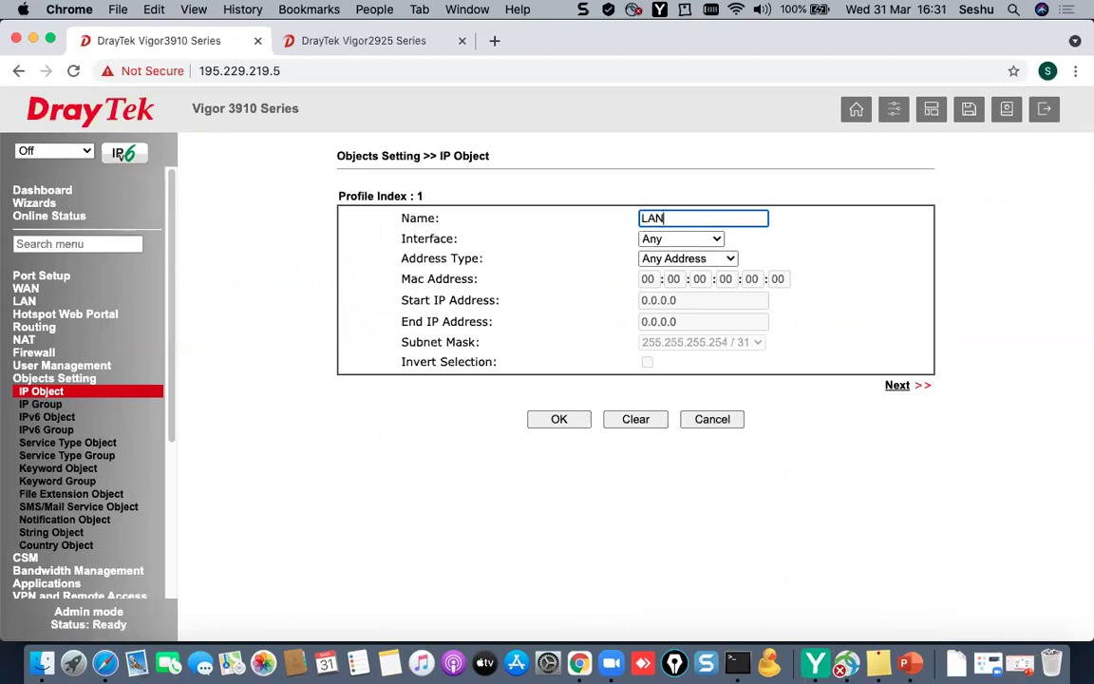
{"action": "type", "text": "_OBJ"}
{"action": "left_click", "coordinate": [683, 239]}
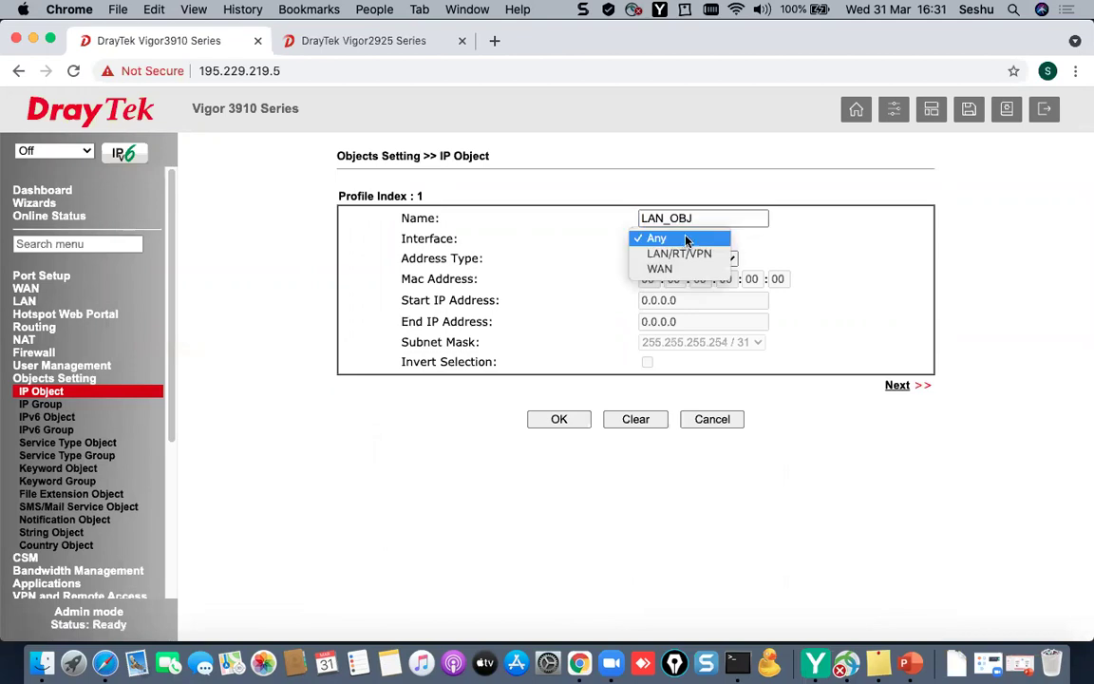
{"action": "left_click", "coordinate": [676, 253]}
{"action": "left_click", "coordinate": [708, 239]}
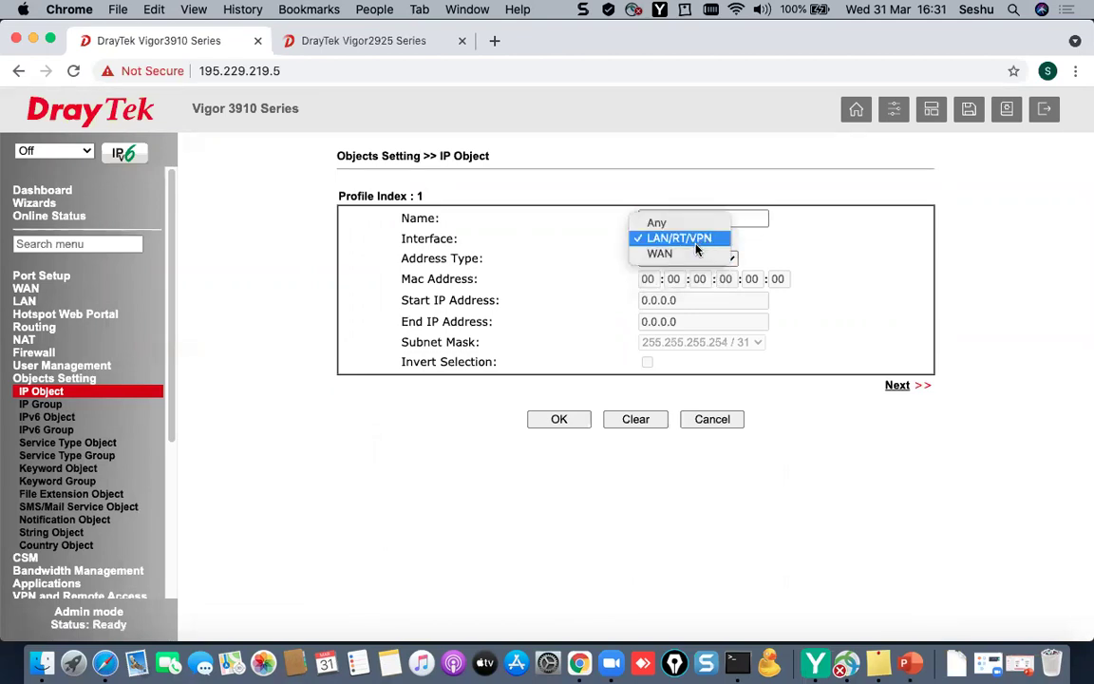
{"action": "left_click", "coordinate": [655, 220]}
- Make LAN_OBJ a subnet address 192.168.10.1 with mask /24 and save it
{"action": "left_click", "coordinate": [655, 258]}
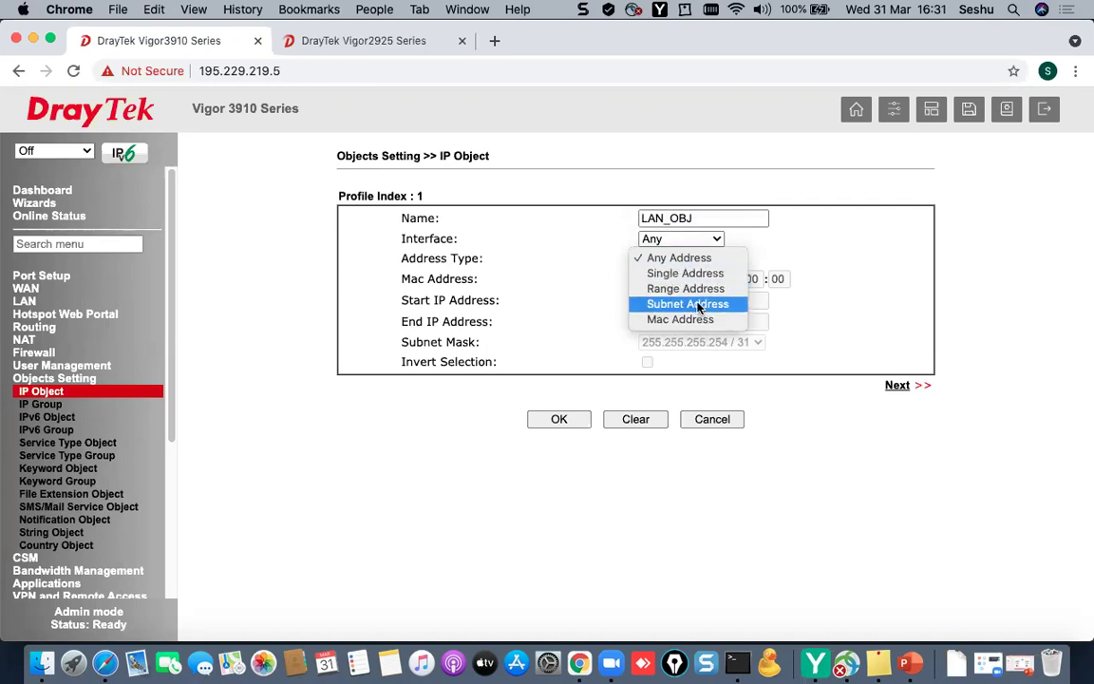
{"action": "left_click", "coordinate": [700, 304]}
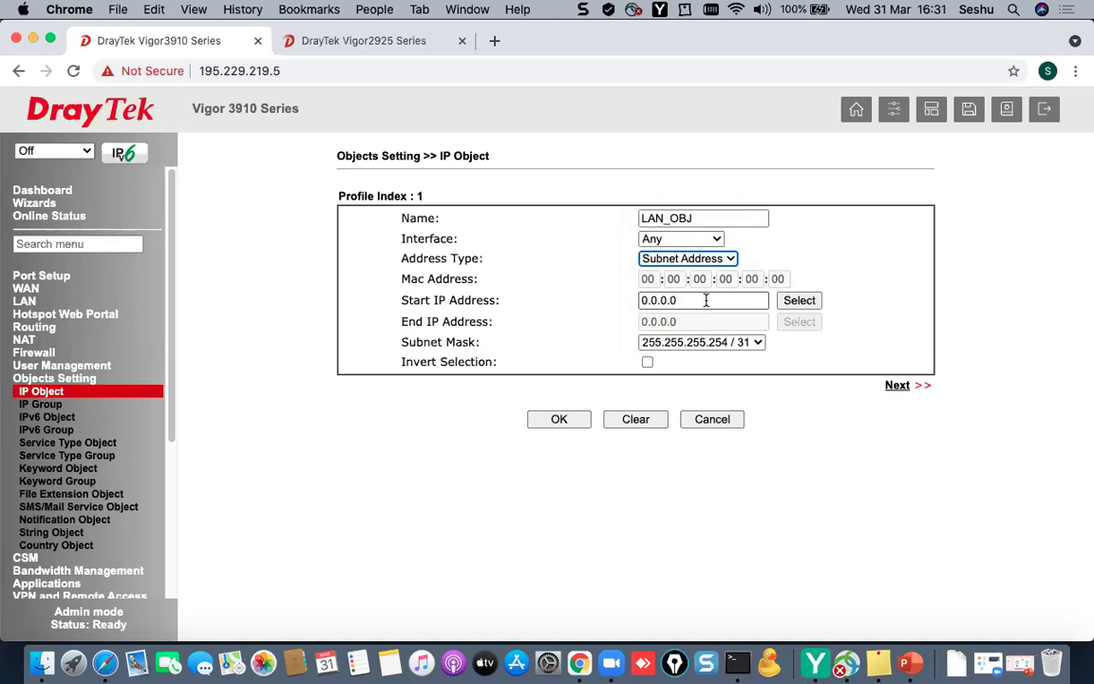
{"action": "left_click_drag", "start_coordinate": [708, 302], "coordinate": [542, 308]}
{"action": "type", "text": "192.168.10.1"}
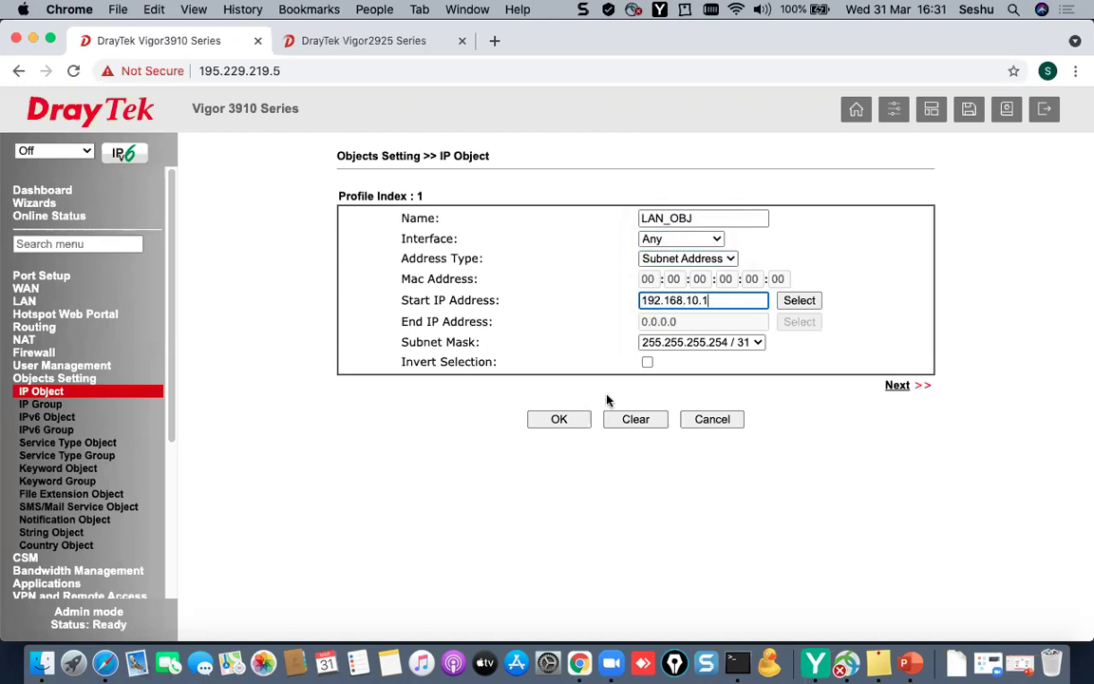
{"action": "left_click", "coordinate": [720, 348]}
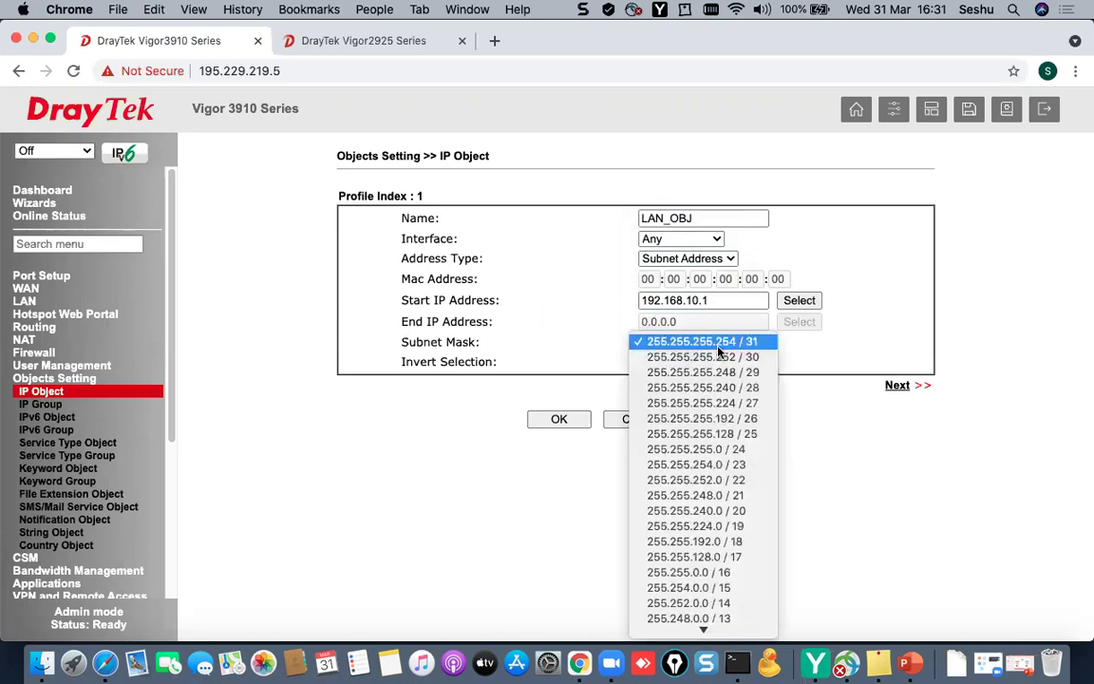
{"action": "left_click", "coordinate": [698, 449]}
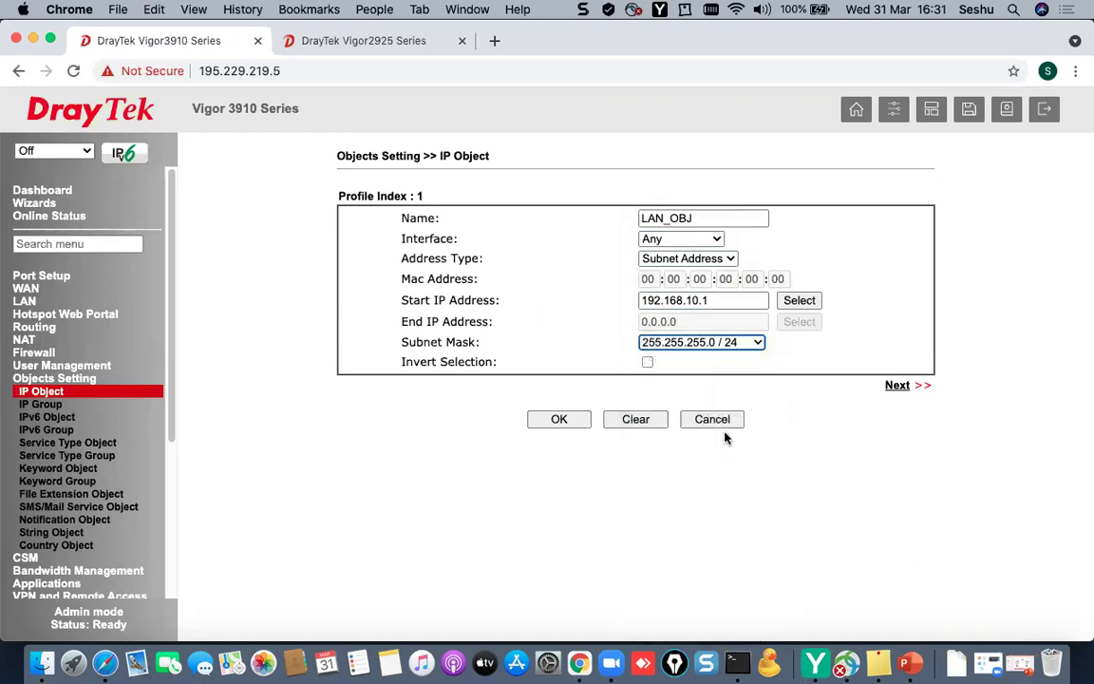
{"action": "left_click", "coordinate": [566, 427]}
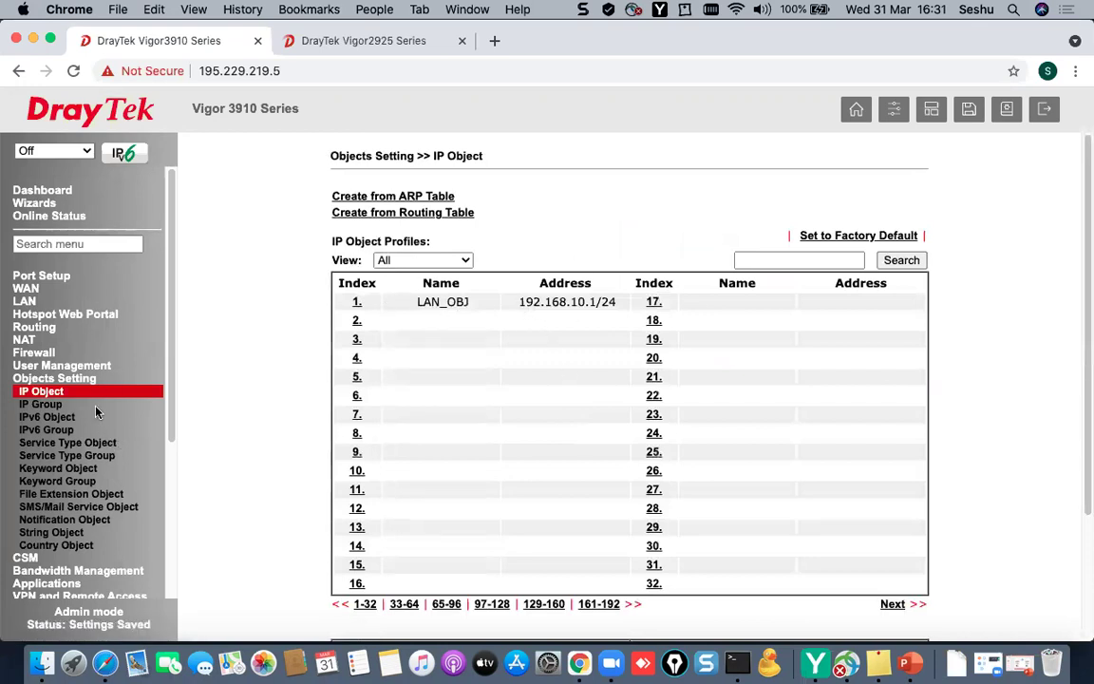
- Enable route policy 1 with source IP Object 1-LAN_OBJ
{"action": "left_click", "coordinate": [43, 329]}
{"action": "left_click", "coordinate": [57, 353]}
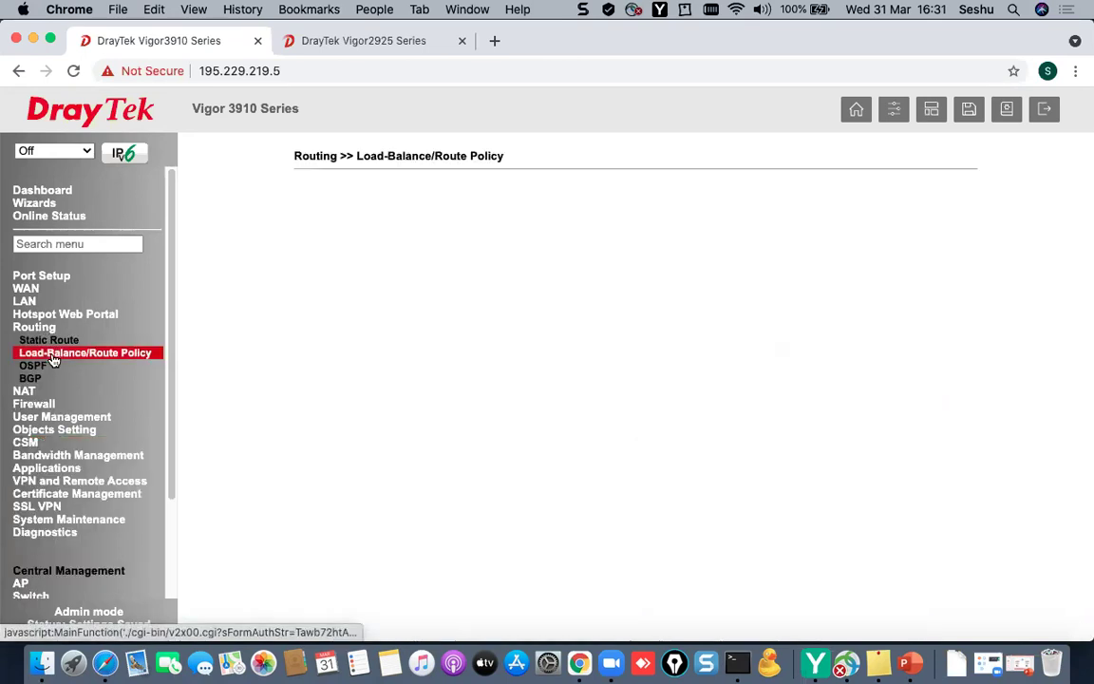
{"action": "left_click", "coordinate": [314, 280]}
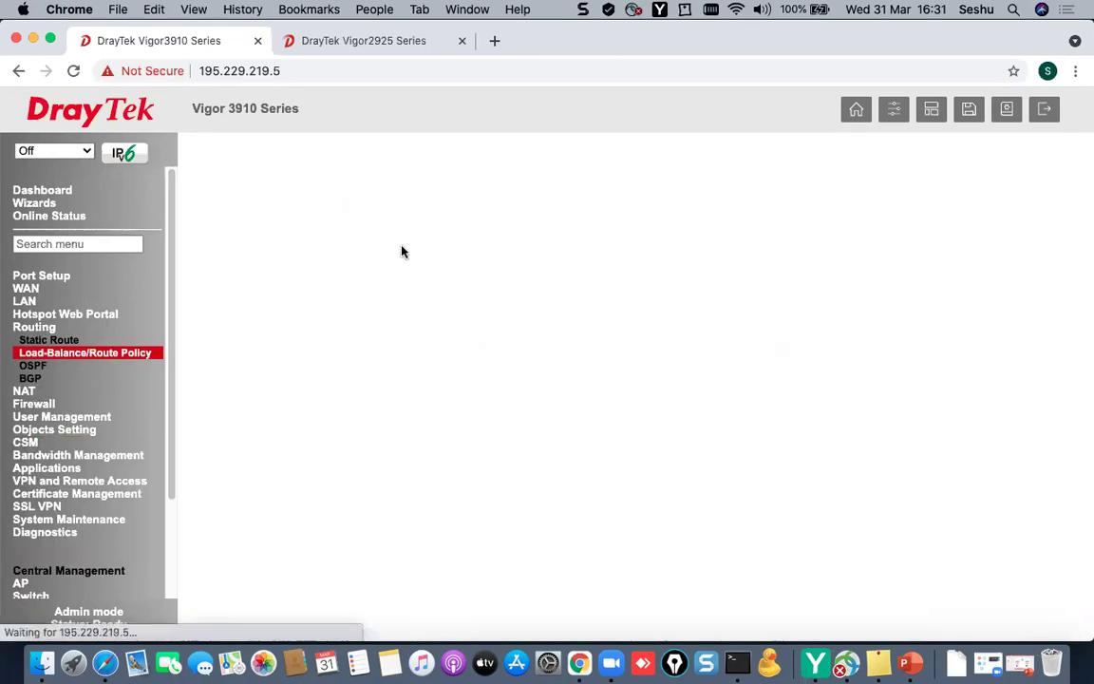
{"action": "left_click", "coordinate": [329, 218]}
{"action": "left_click", "coordinate": [587, 336]}
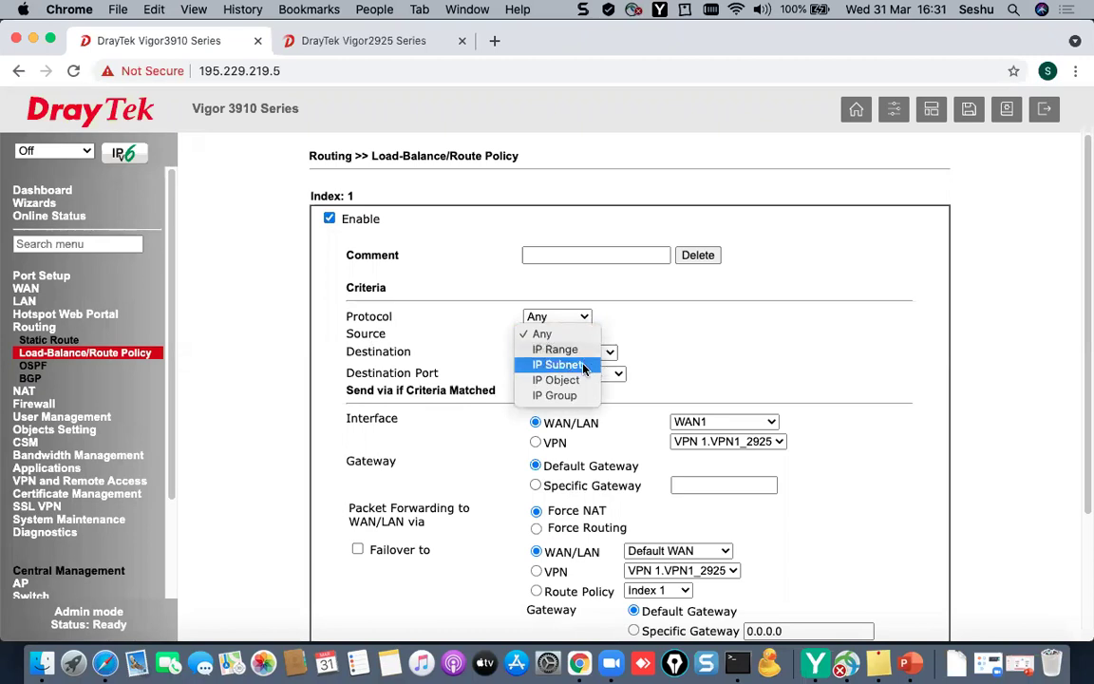
{"action": "left_click", "coordinate": [608, 354]}
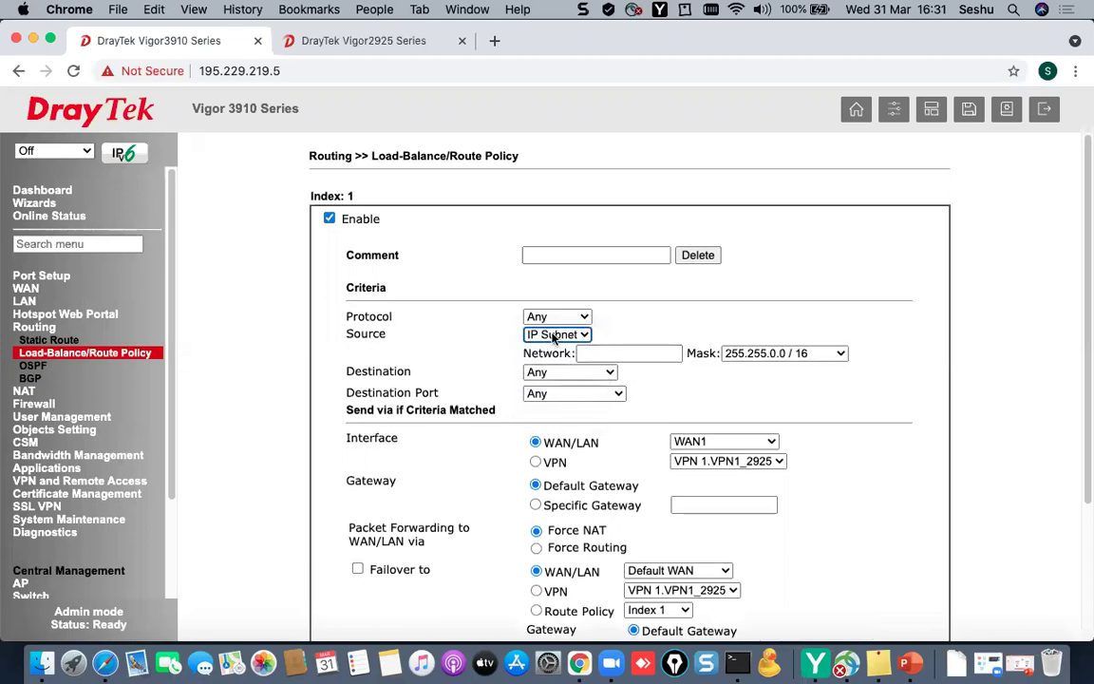
{"action": "left_click", "coordinate": [568, 335]}
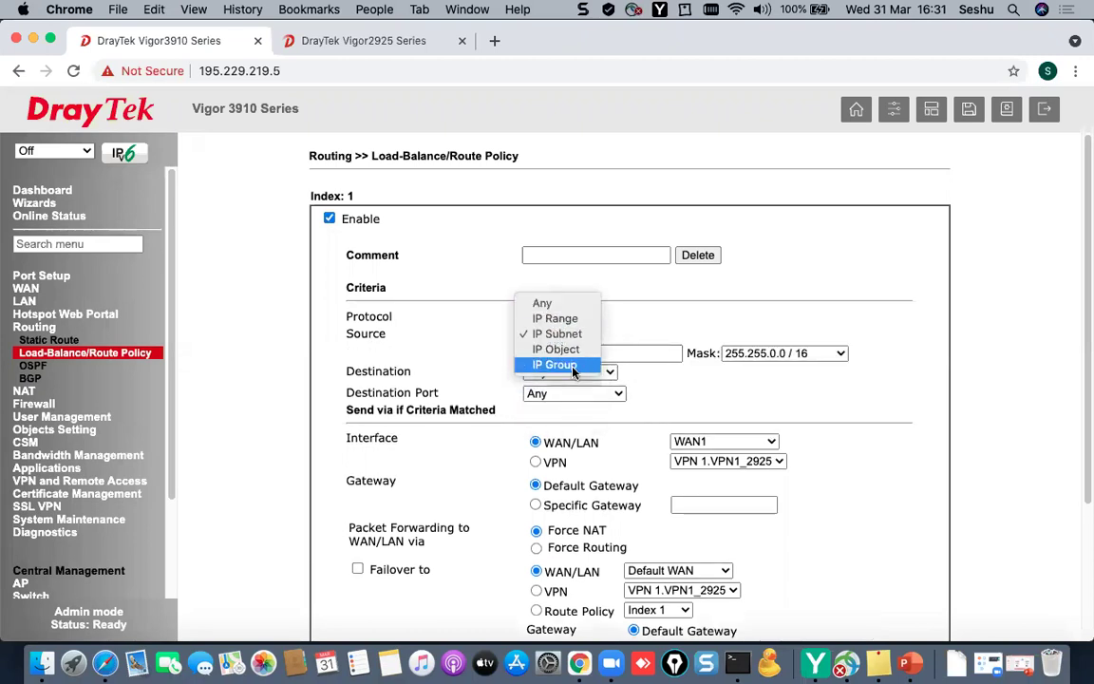
{"action": "left_click", "coordinate": [570, 353]}
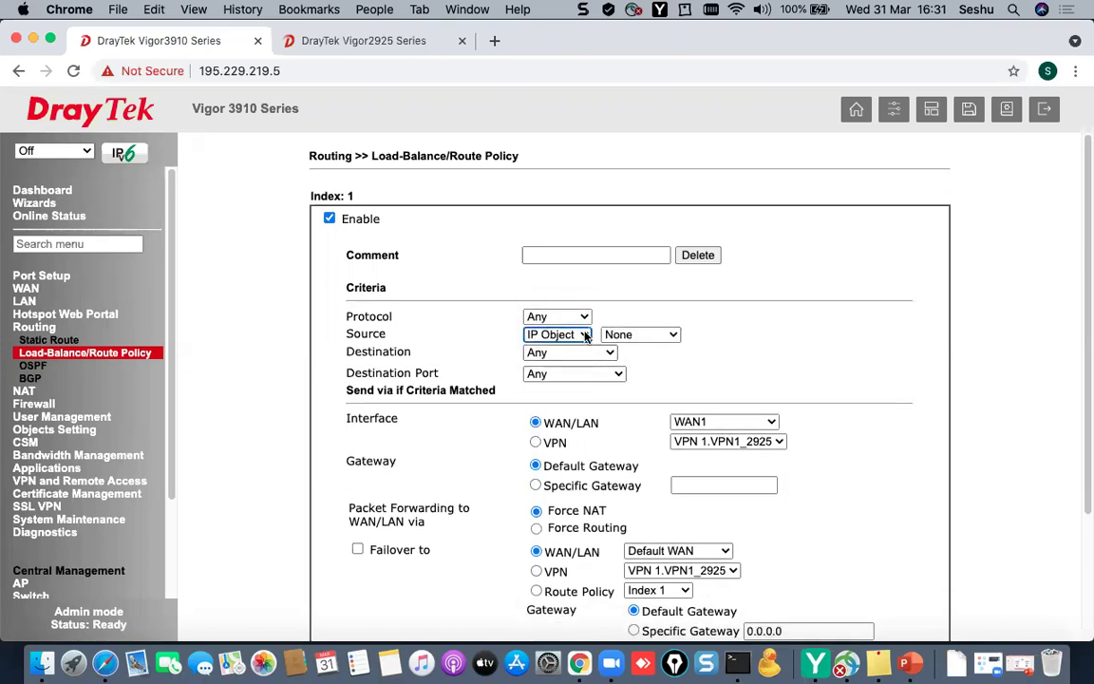
{"action": "left_click", "coordinate": [619, 338]}
{"action": "left_click", "coordinate": [648, 349]}
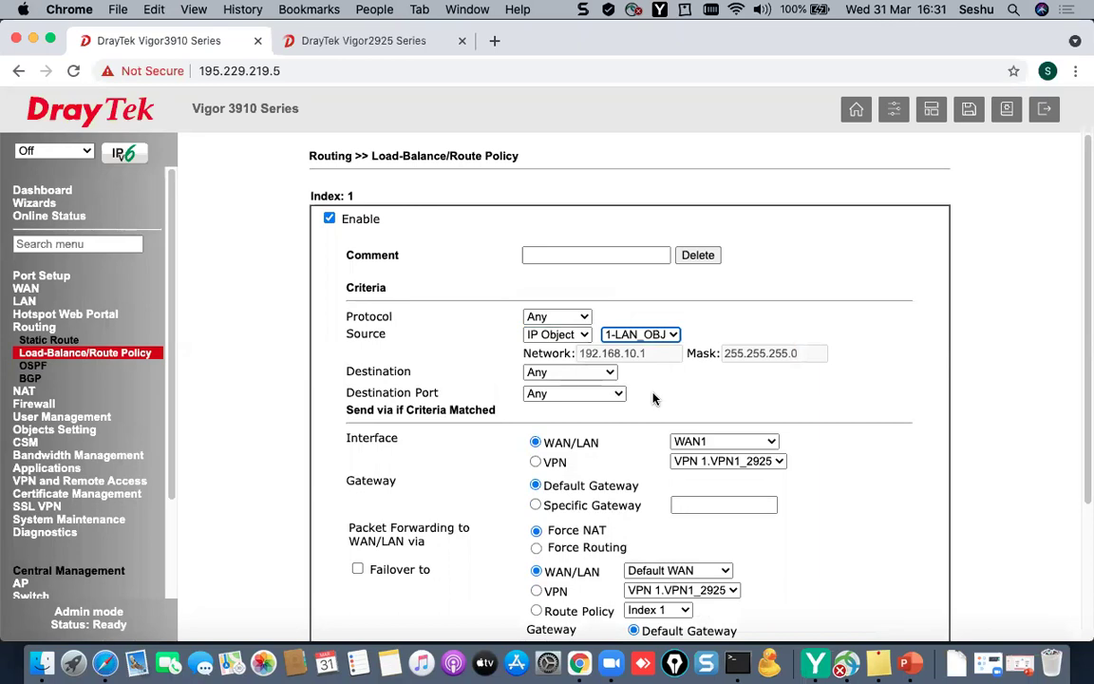
- Route it over VPN1_2925 with failover to WAN, then cancel the policy changes
{"action": "left_click", "coordinate": [563, 373]}
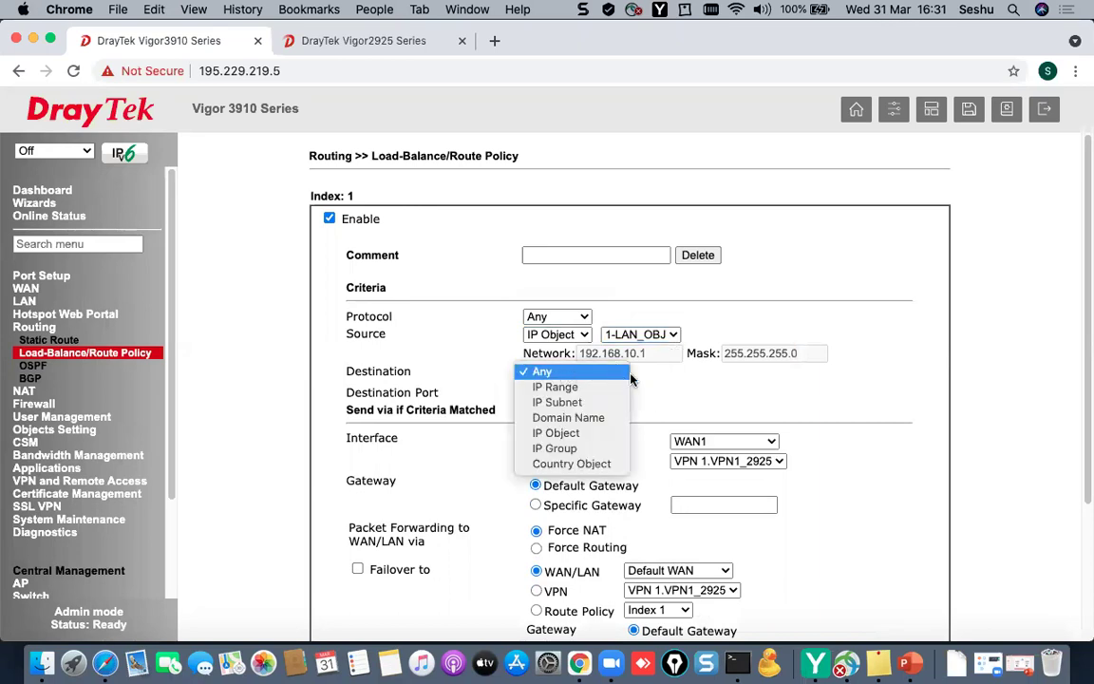
{"action": "left_click", "coordinate": [564, 372]}
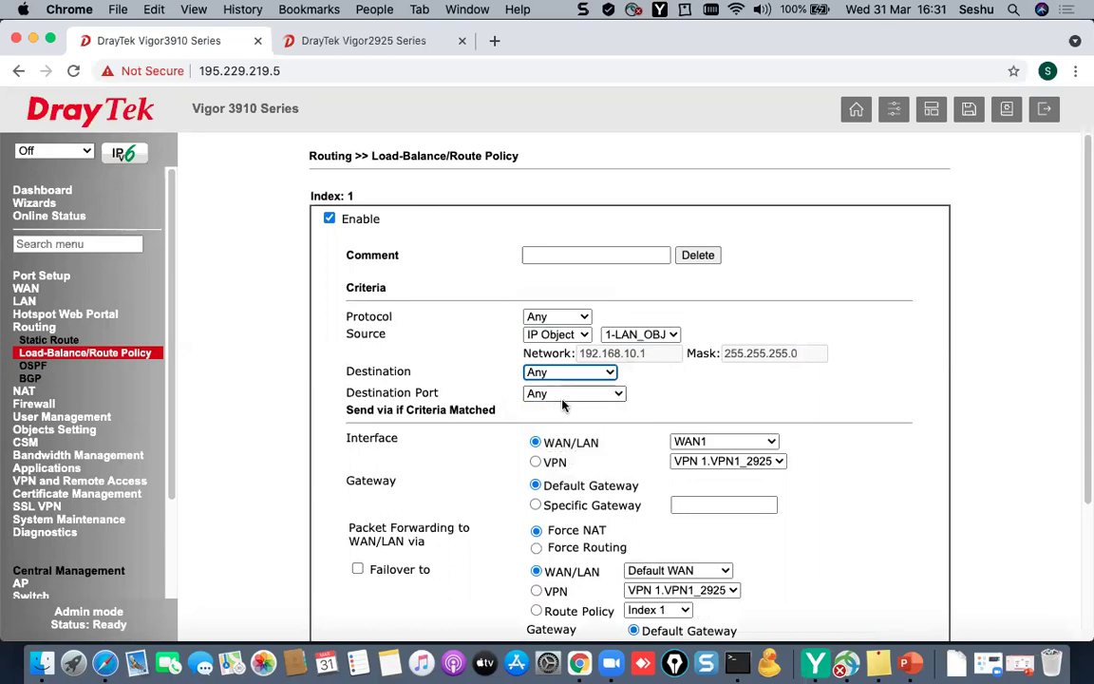
{"action": "left_click_drag", "start_coordinate": [366, 439], "coordinate": [410, 442]}
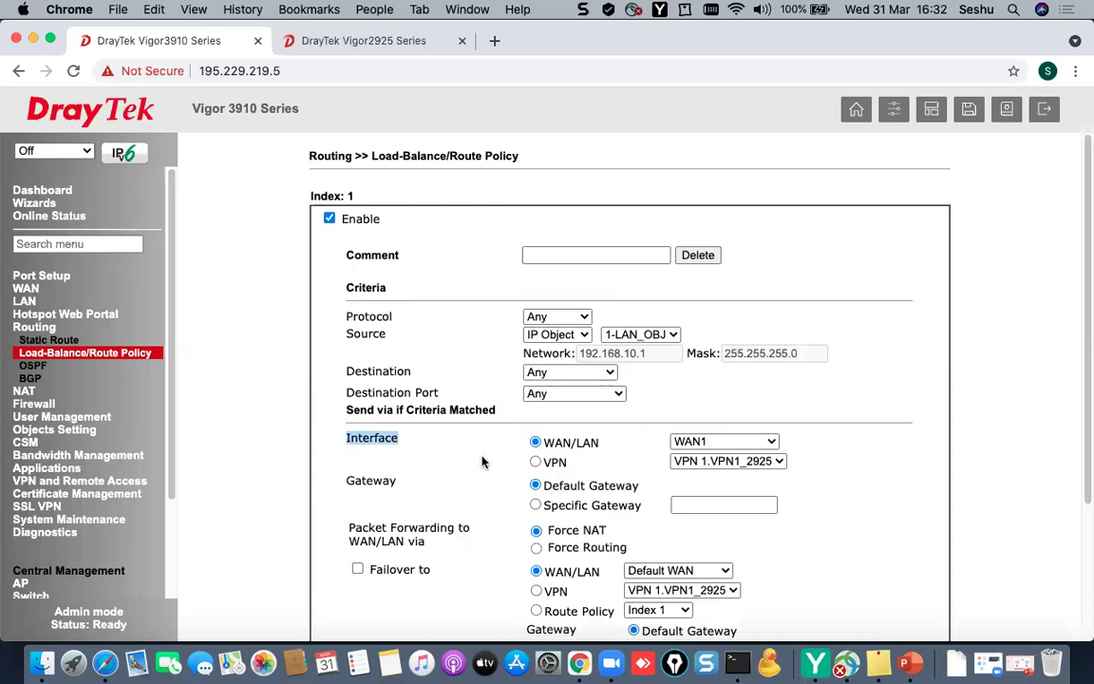
{"action": "left_click_drag", "start_coordinate": [571, 443], "coordinate": [554, 442]}
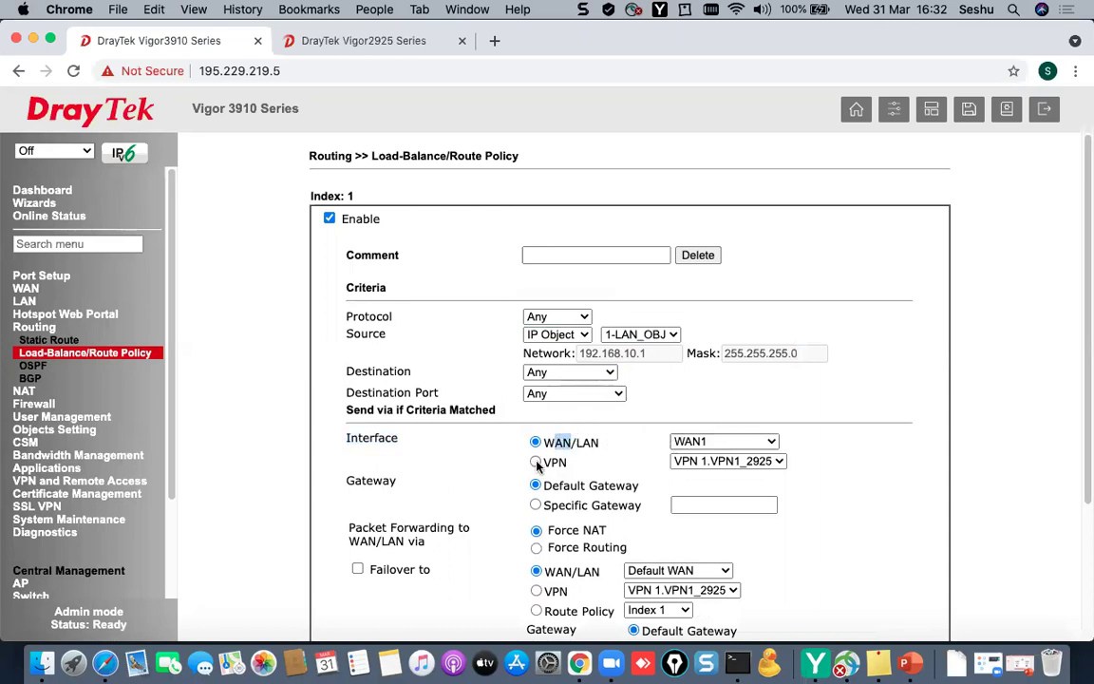
{"action": "left_click", "coordinate": [536, 462]}
{"action": "left_click", "coordinate": [737, 460]}
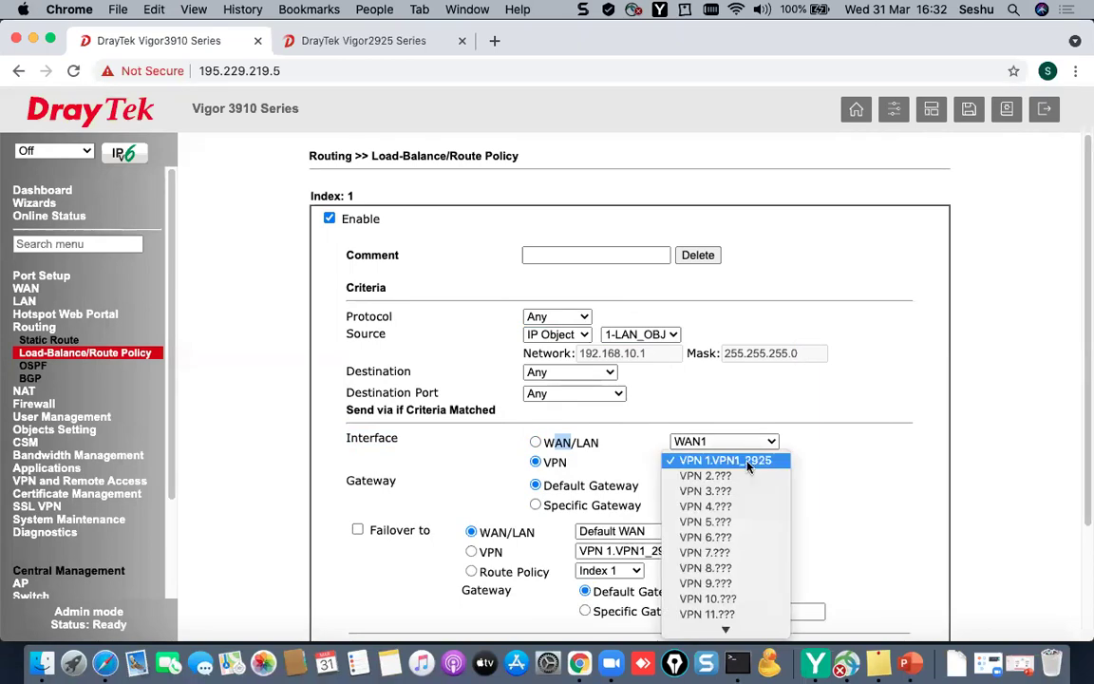
{"action": "left_click", "coordinate": [731, 398]}
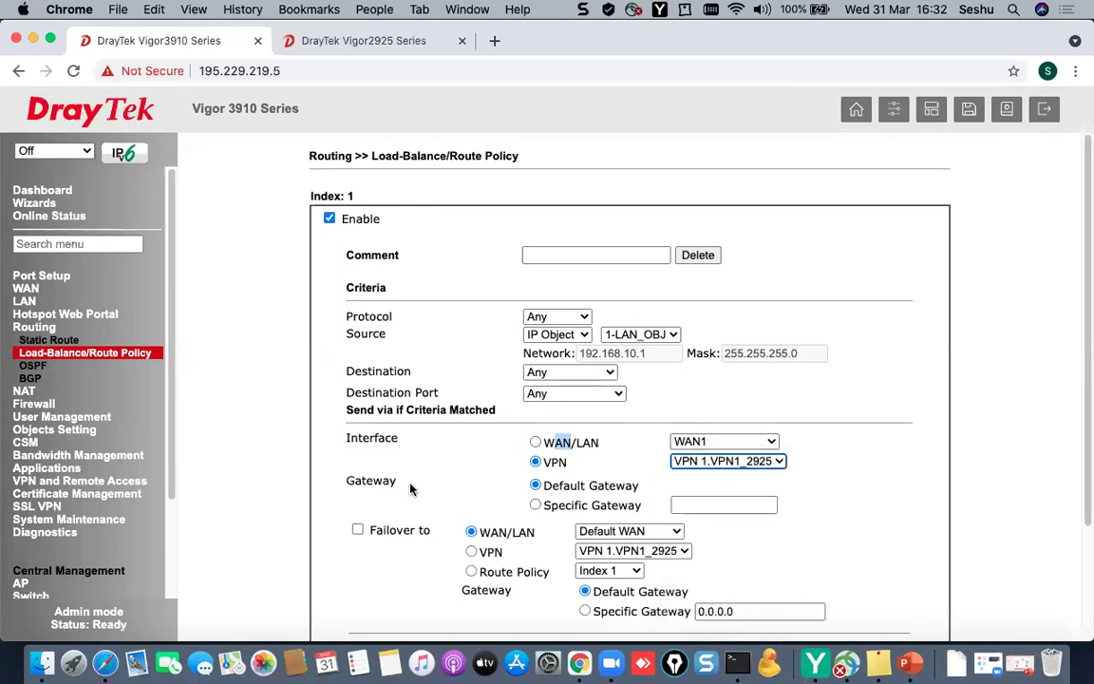
{"action": "scroll", "coordinate": [408, 488], "scroll_direction": "down", "scroll_amount": 1}
{"action": "left_click", "coordinate": [357, 520]}
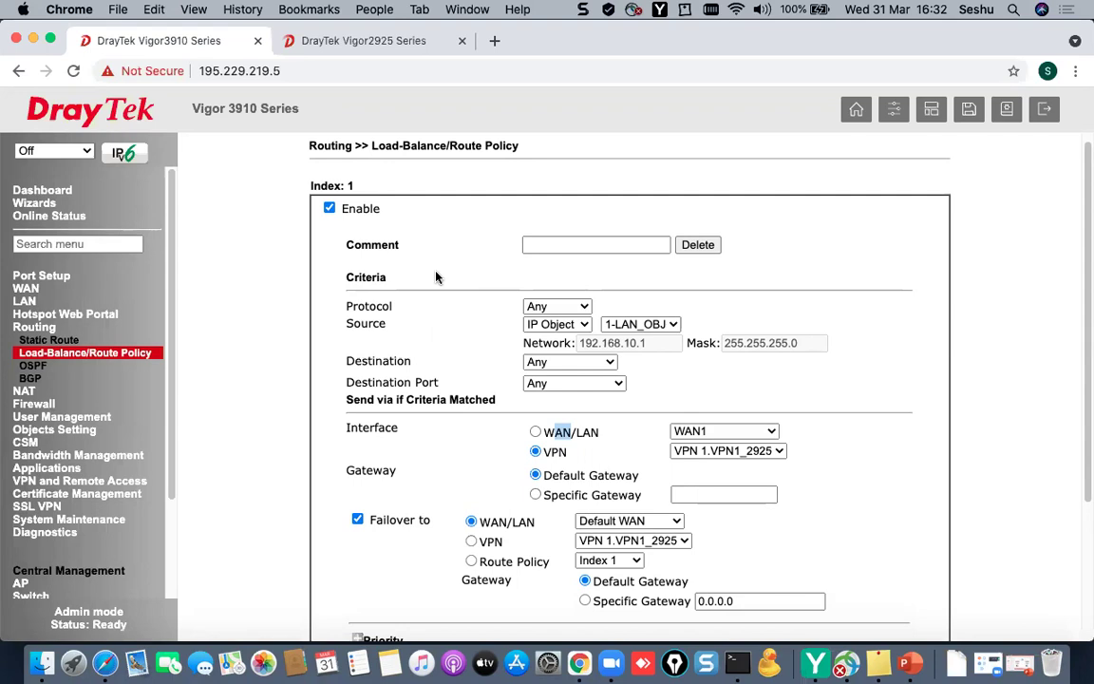
{"action": "scroll", "coordinate": [441, 146], "scroll_direction": "down", "scroll_amount": 5}
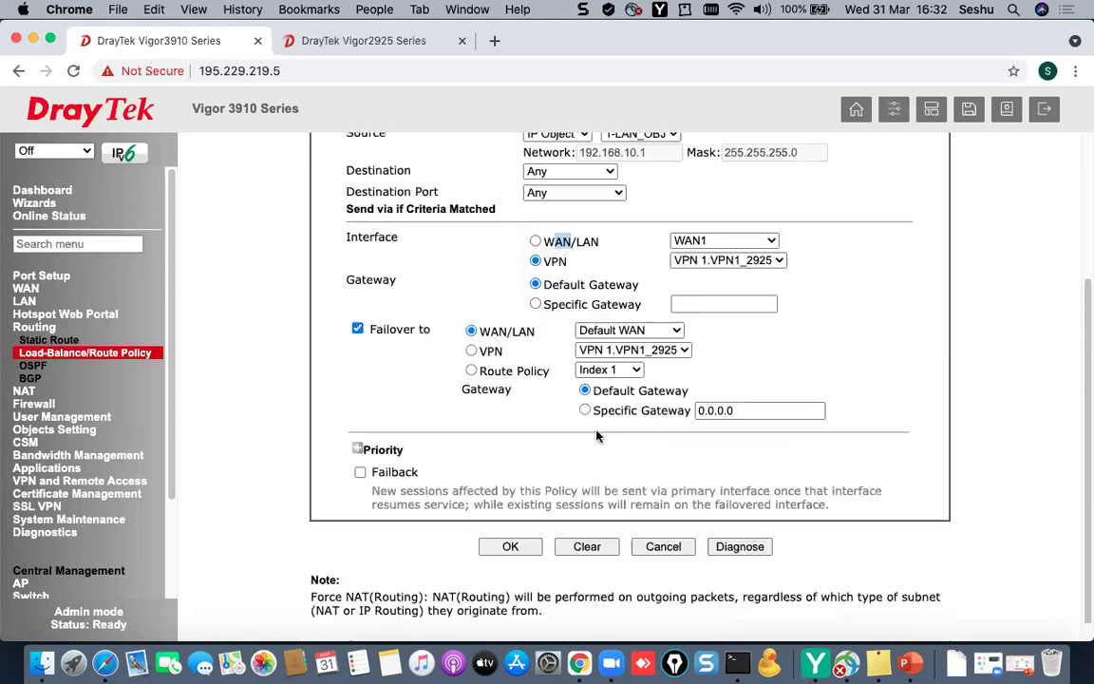
{"action": "left_click", "coordinate": [663, 548]}
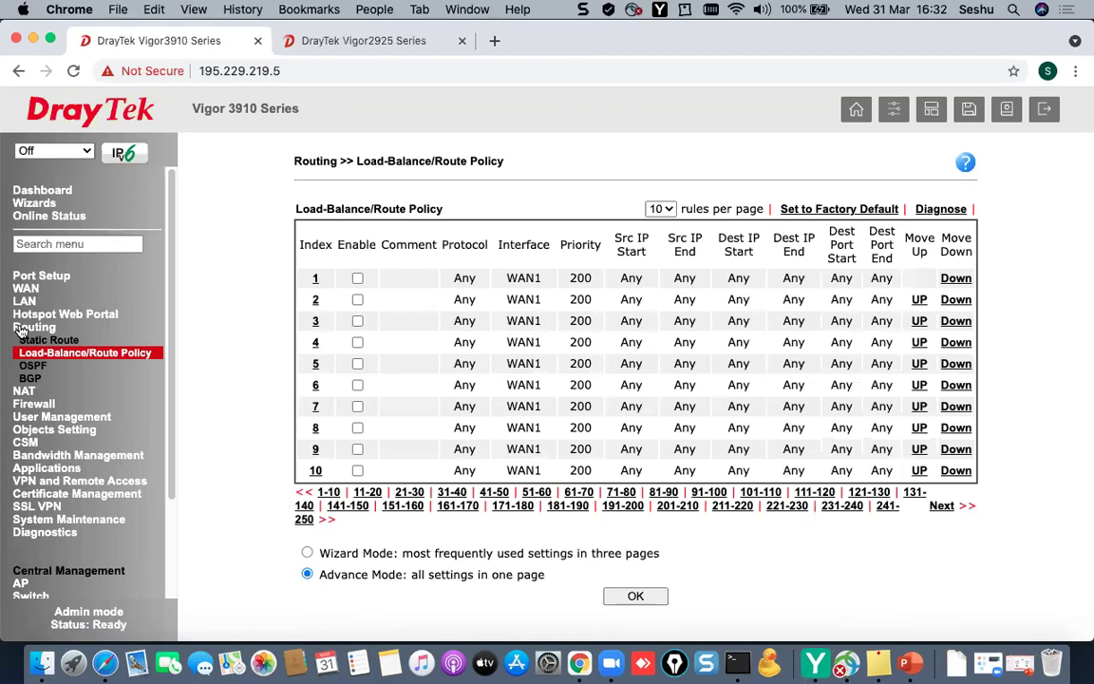
- Browse the CSM filter profile pages and settle on the Web Content Filter list showing Default
{"action": "left_click", "coordinate": [26, 441]}
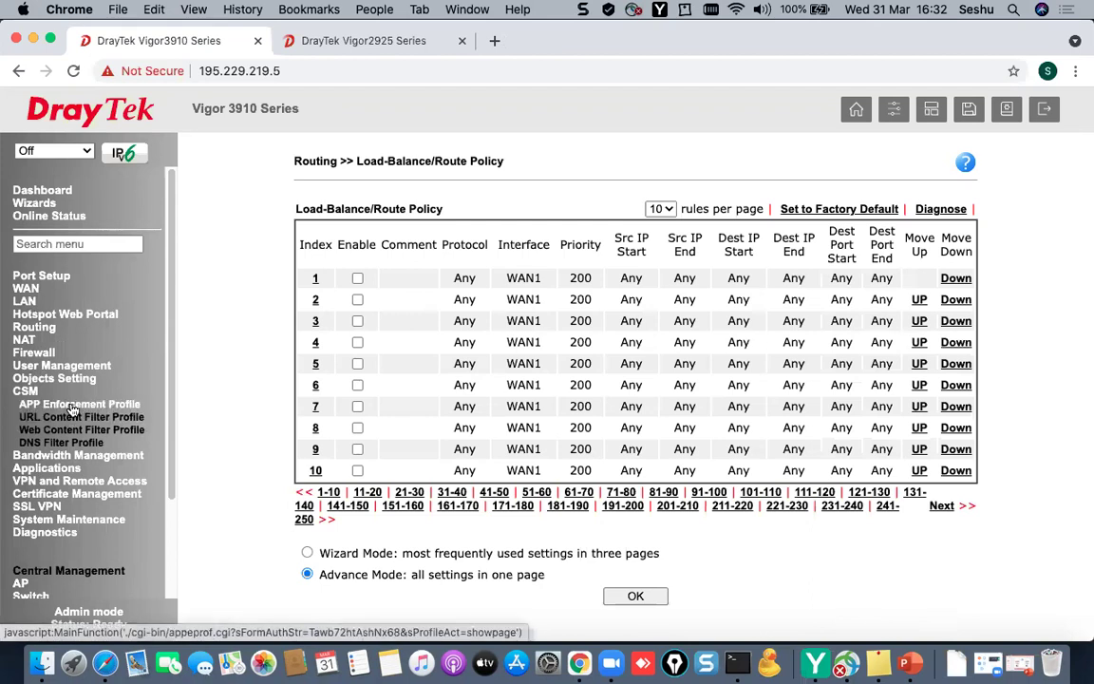
{"action": "left_click", "coordinate": [73, 418]}
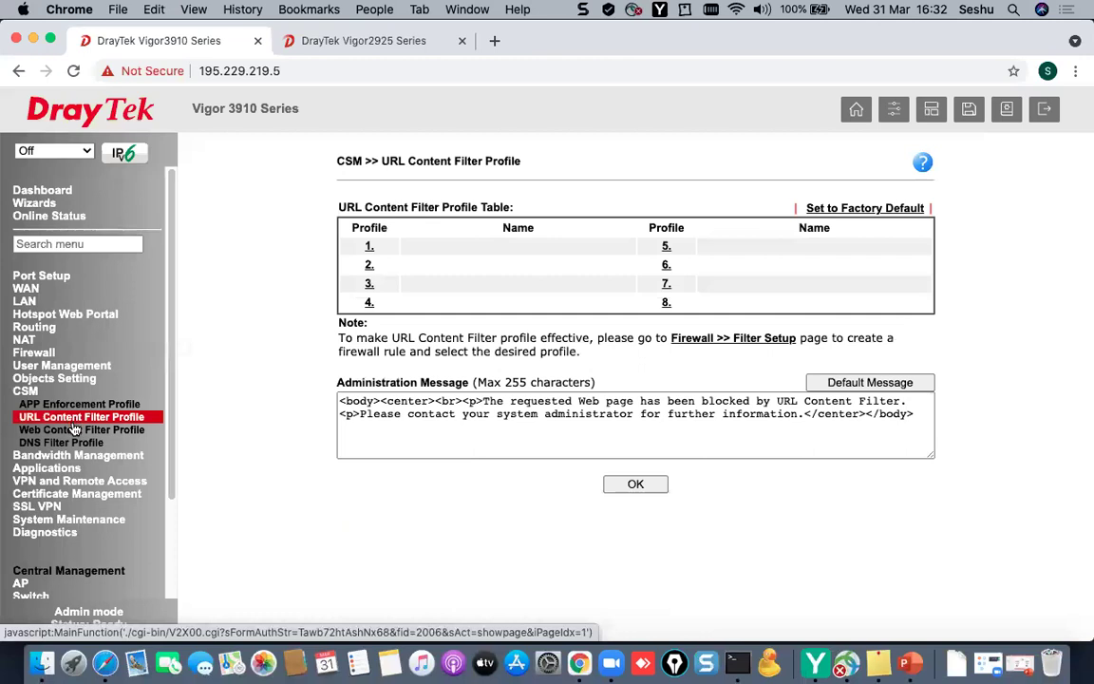
{"action": "left_click", "coordinate": [76, 430]}
{"action": "left_click", "coordinate": [78, 442]}
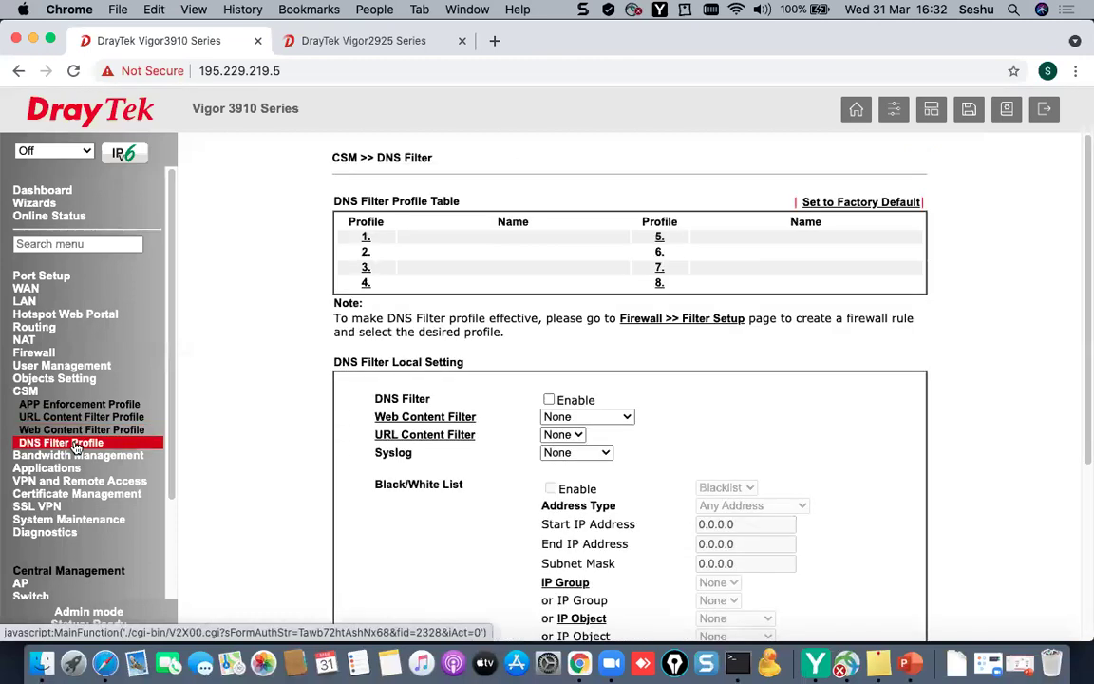
{"action": "left_click", "coordinate": [76, 430]}
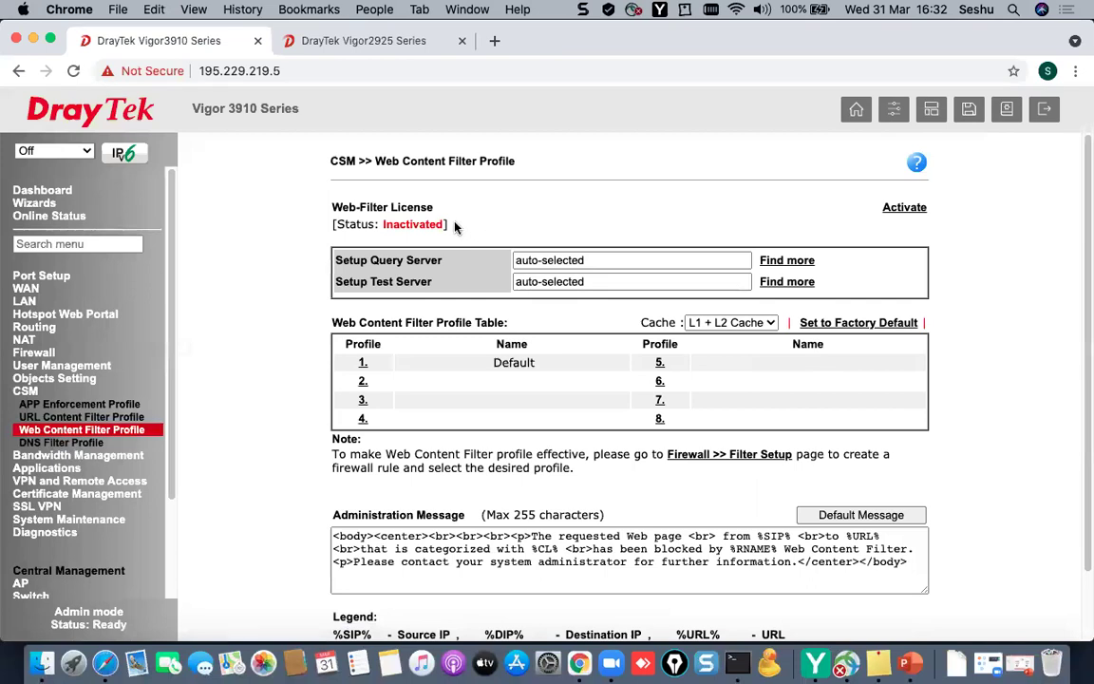
{"action": "left_click_drag", "start_coordinate": [454, 226], "coordinate": [318, 212]}
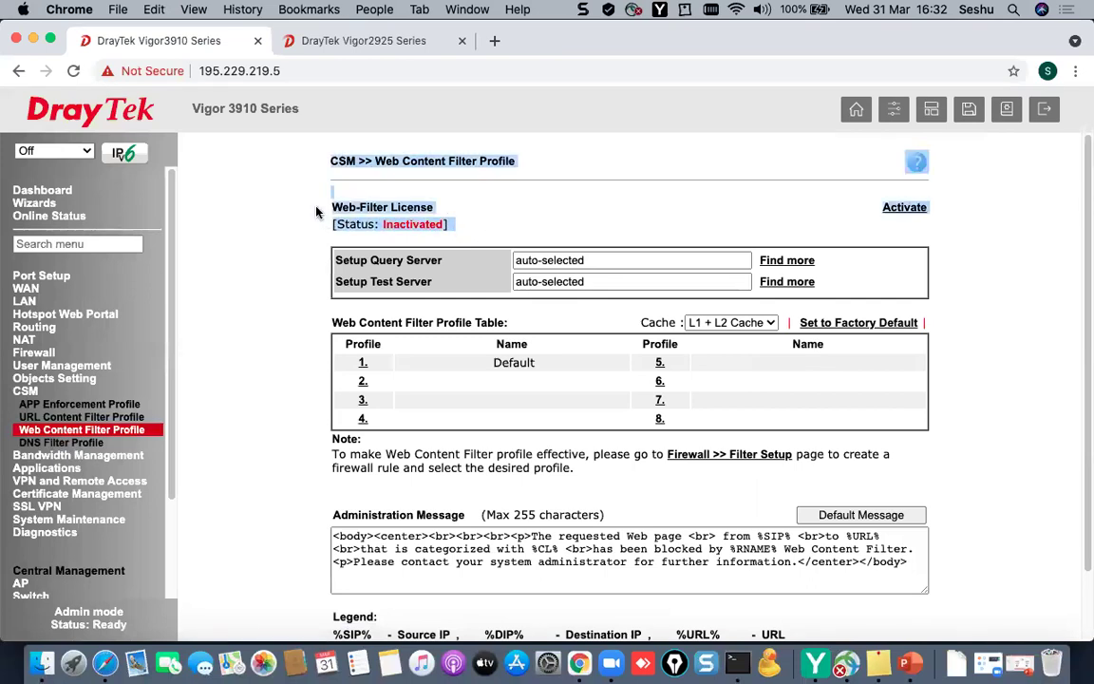
{"action": "left_click", "coordinate": [719, 226]}
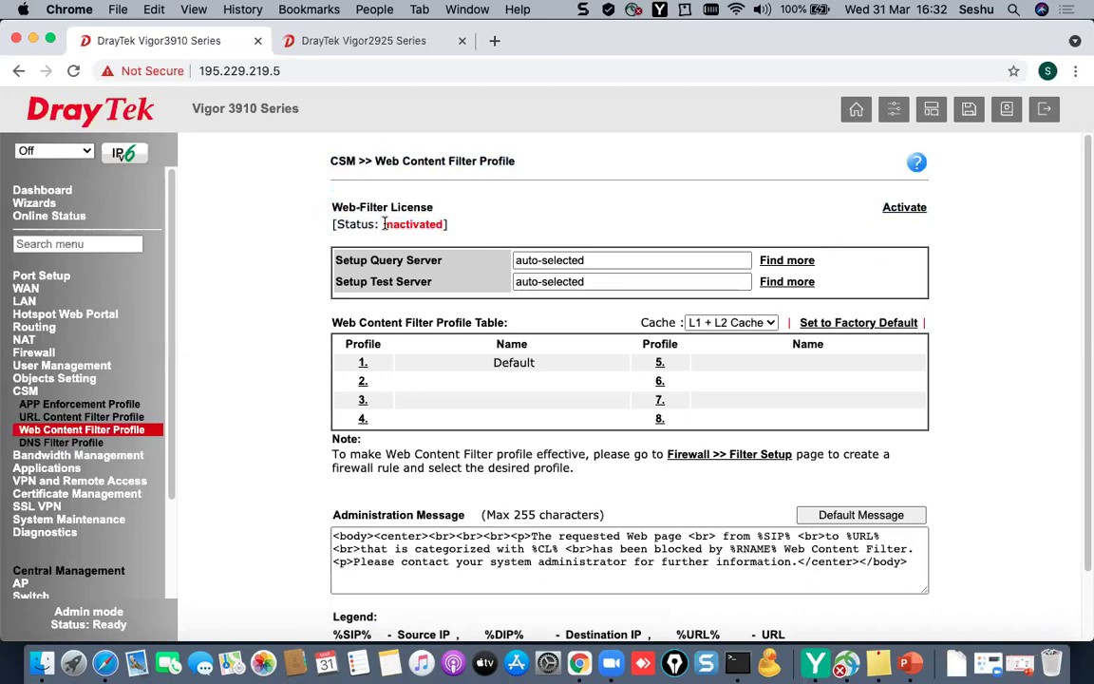
{"action": "scroll", "coordinate": [123, 423], "scroll_direction": "down", "scroll_amount": 4}
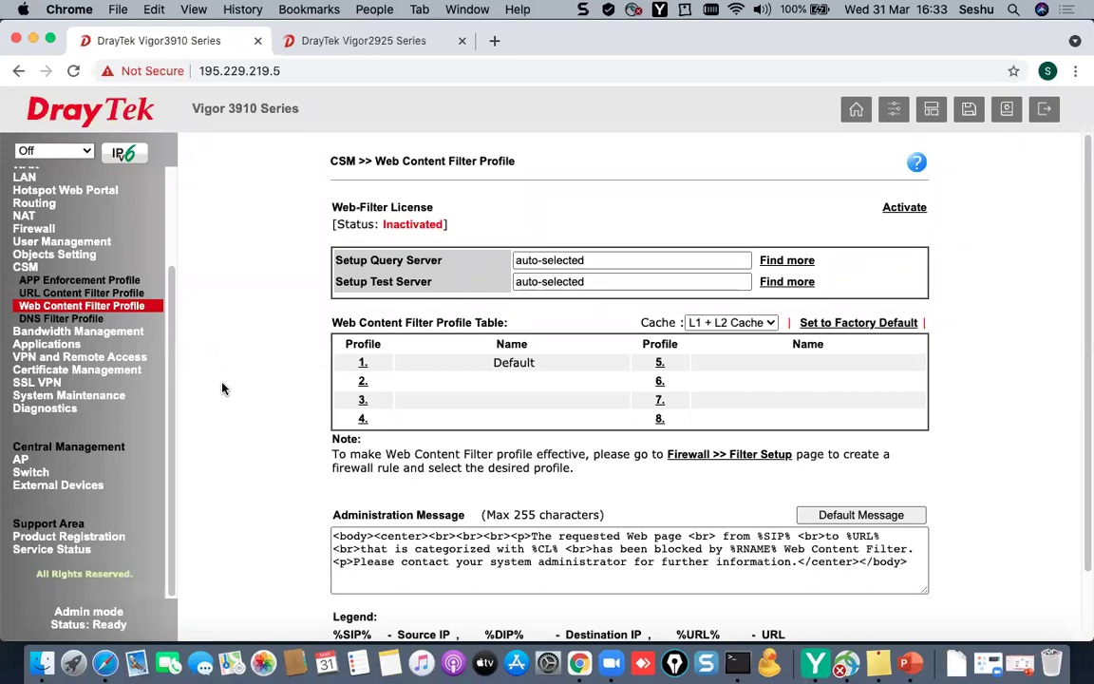
- Open the Default web content filter profile and block Malware
{"action": "left_click", "coordinate": [363, 365]}
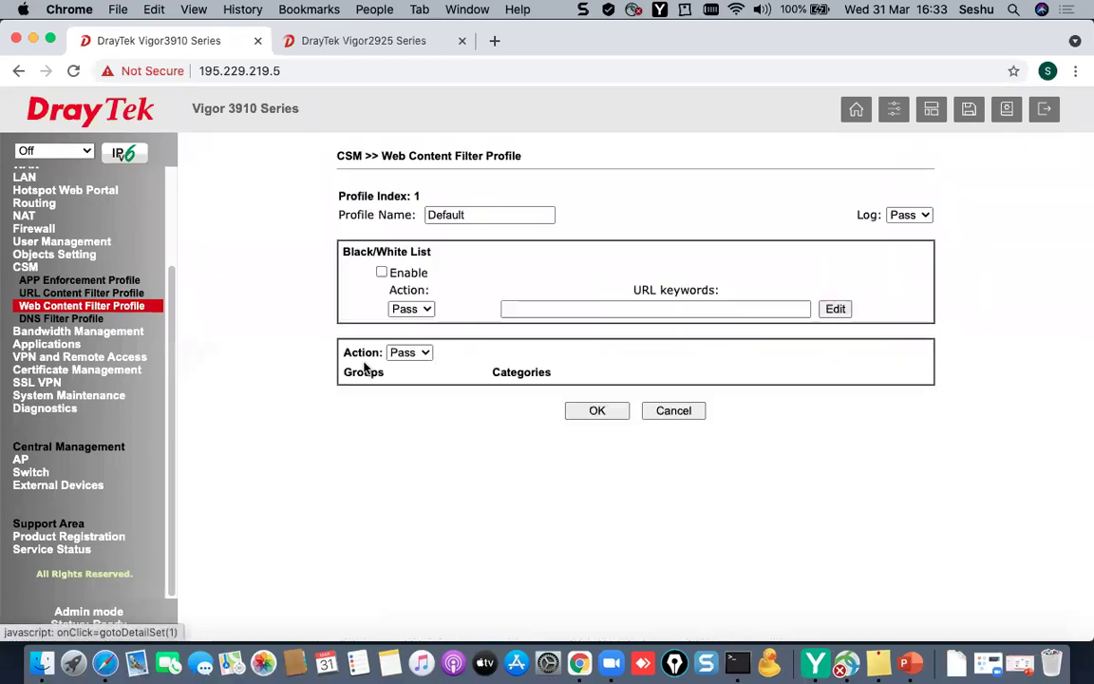
{"action": "scroll", "coordinate": [577, 498], "scroll_direction": "down", "scroll_amount": 2}
{"action": "scroll", "coordinate": [577, 498], "scroll_direction": "down", "scroll_amount": 3}
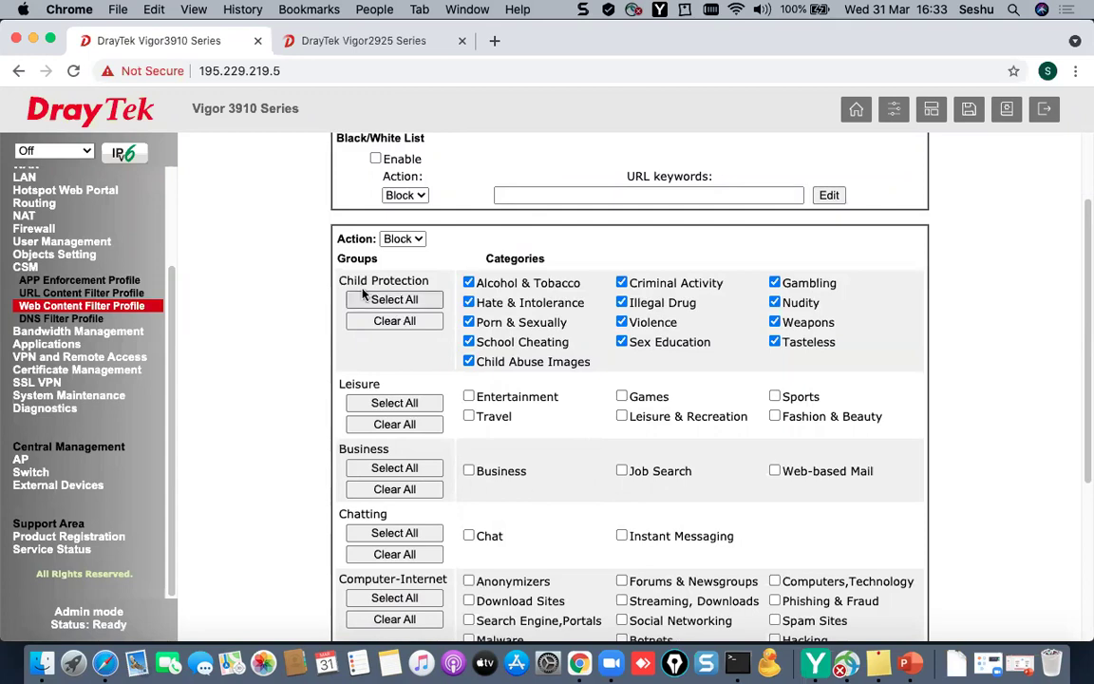
{"action": "left_click_drag", "start_coordinate": [345, 279], "coordinate": [429, 280]}
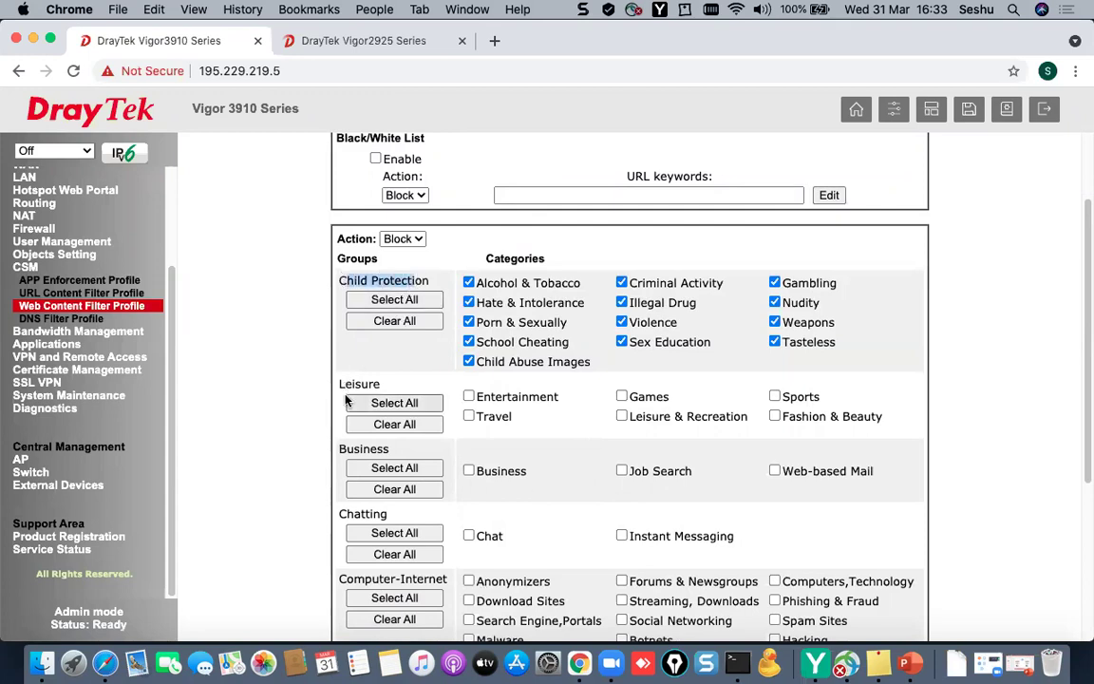
{"action": "scroll", "coordinate": [446, 532], "scroll_direction": "down", "scroll_amount": 8}
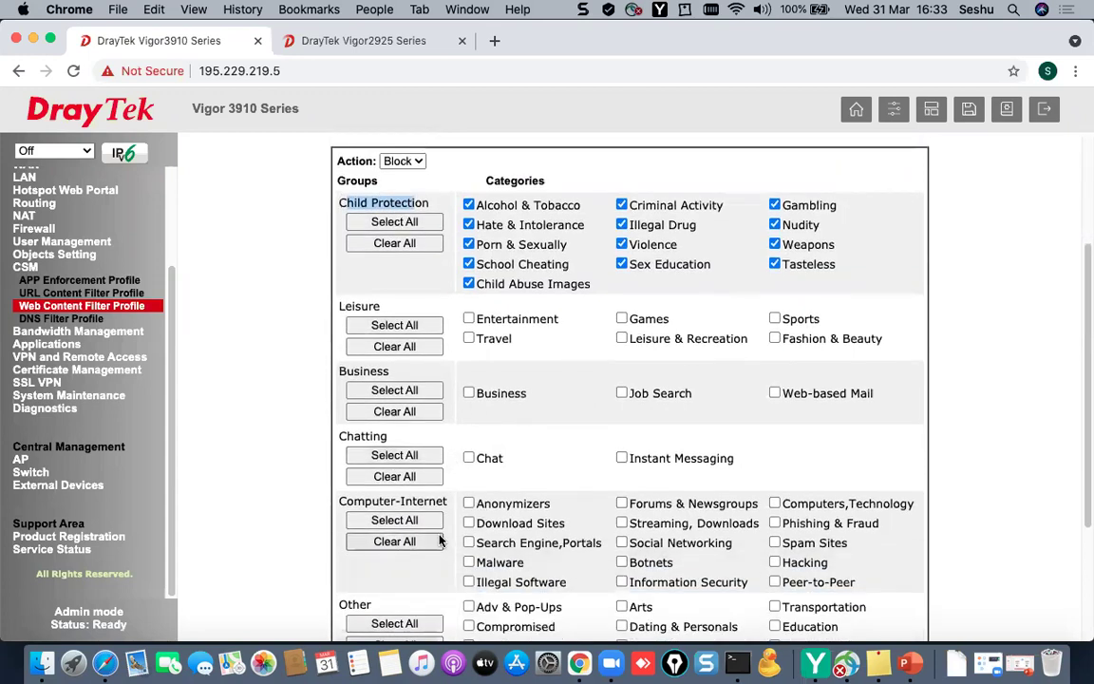
{"action": "scroll", "coordinate": [537, 524], "scroll_direction": "up", "scroll_amount": 4}
{"action": "scroll", "coordinate": [551, 520], "scroll_direction": "down", "scroll_amount": 3}
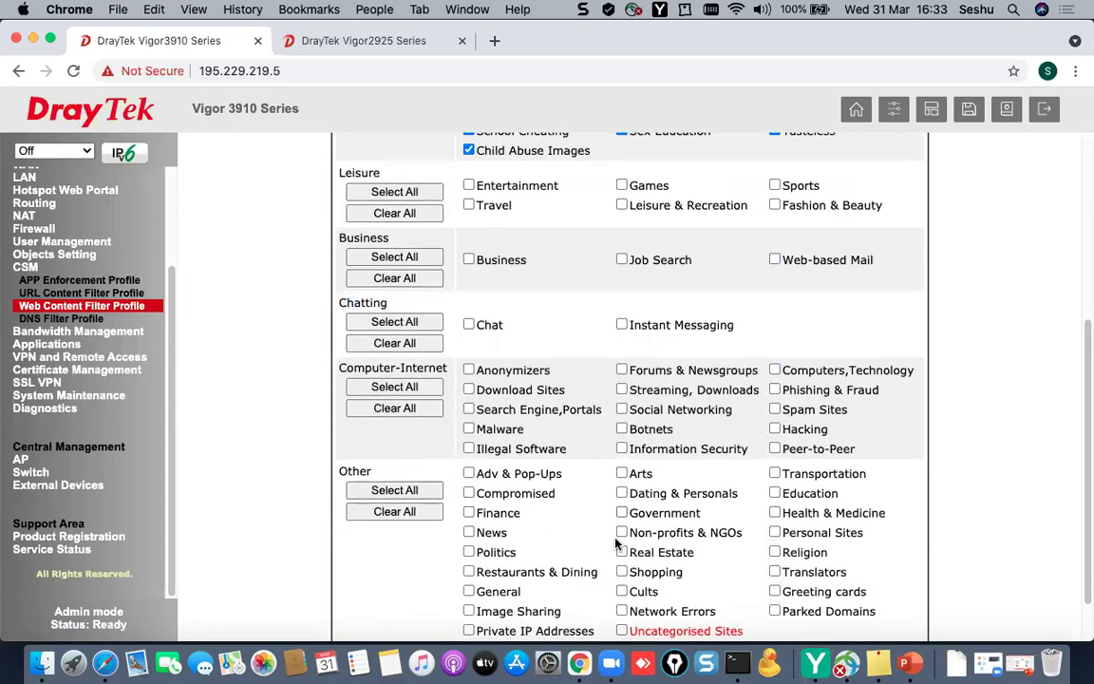
{"action": "left_click", "coordinate": [469, 429]}
{"action": "left_click_drag", "start_coordinate": [508, 429], "coordinate": [476, 429]}
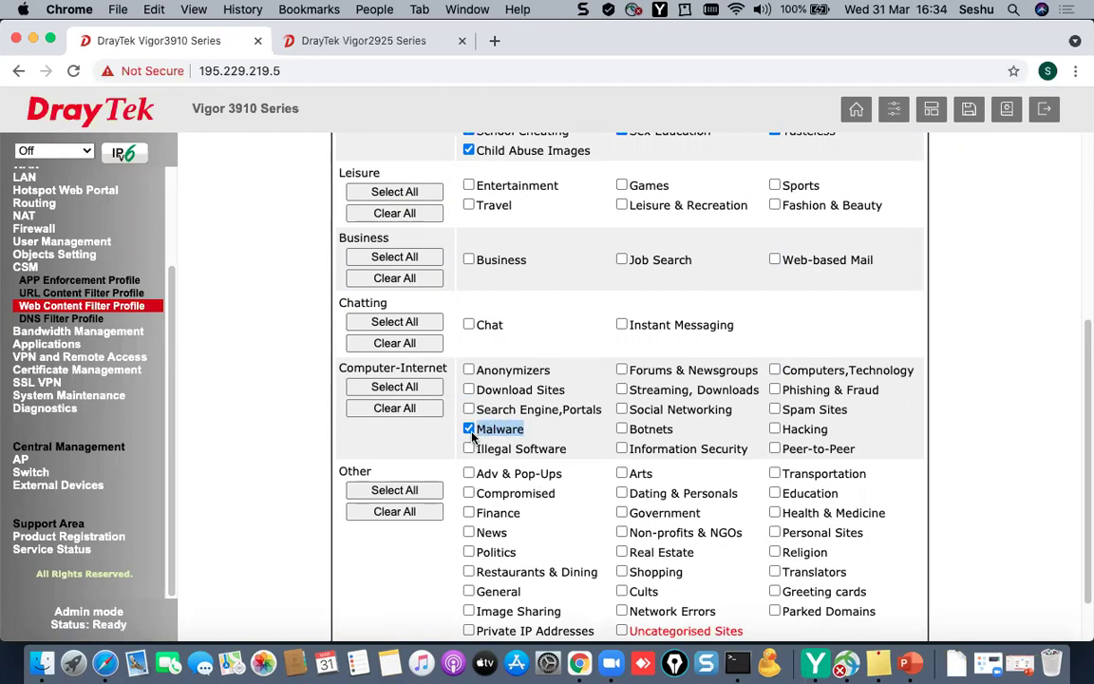
{"action": "scroll", "coordinate": [451, 370], "scroll_direction": "up", "scroll_amount": 3}
{"action": "left_click_drag", "start_coordinate": [313, 158], "coordinate": [378, 172]}
{"action": "scroll", "coordinate": [503, 489], "scroll_direction": "down", "scroll_amount": 1}
{"action": "scroll", "coordinate": [528, 510], "scroll_direction": "down", "scroll_amount": 1}
- Block Social Networking, Spam Sites, Hacking, Peer-to-Peer, Phishing & Fraud and Botnets
{"action": "left_click", "coordinate": [622, 525]}
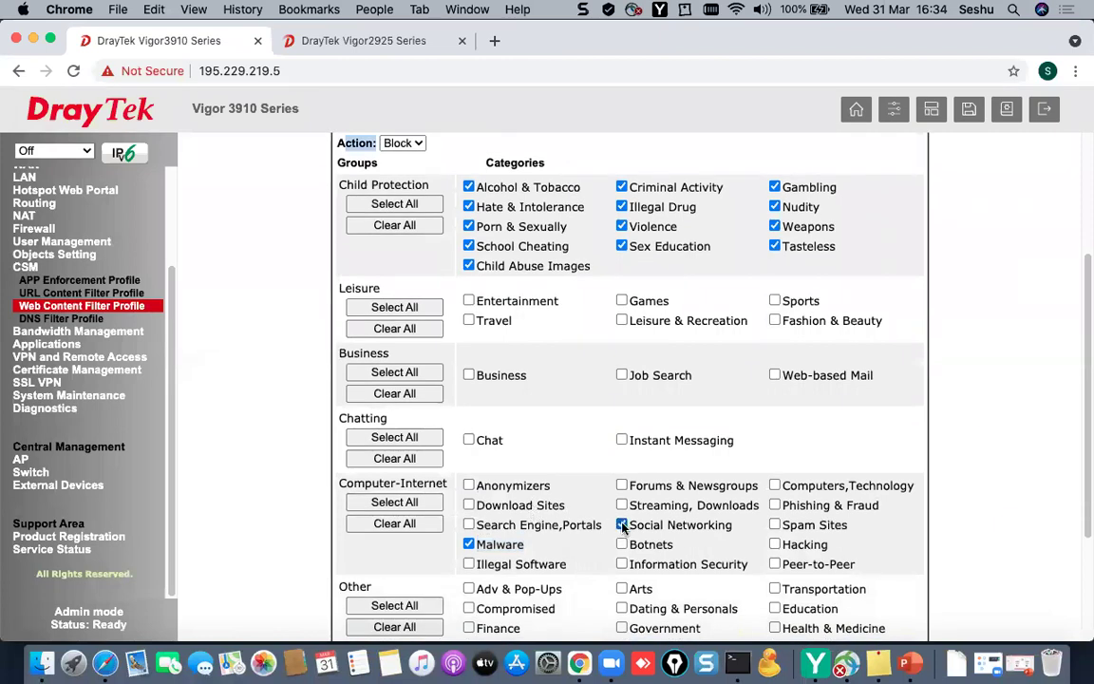
{"action": "left_click", "coordinate": [775, 525]}
{"action": "left_click", "coordinate": [775, 544]}
{"action": "left_click", "coordinate": [775, 564]}
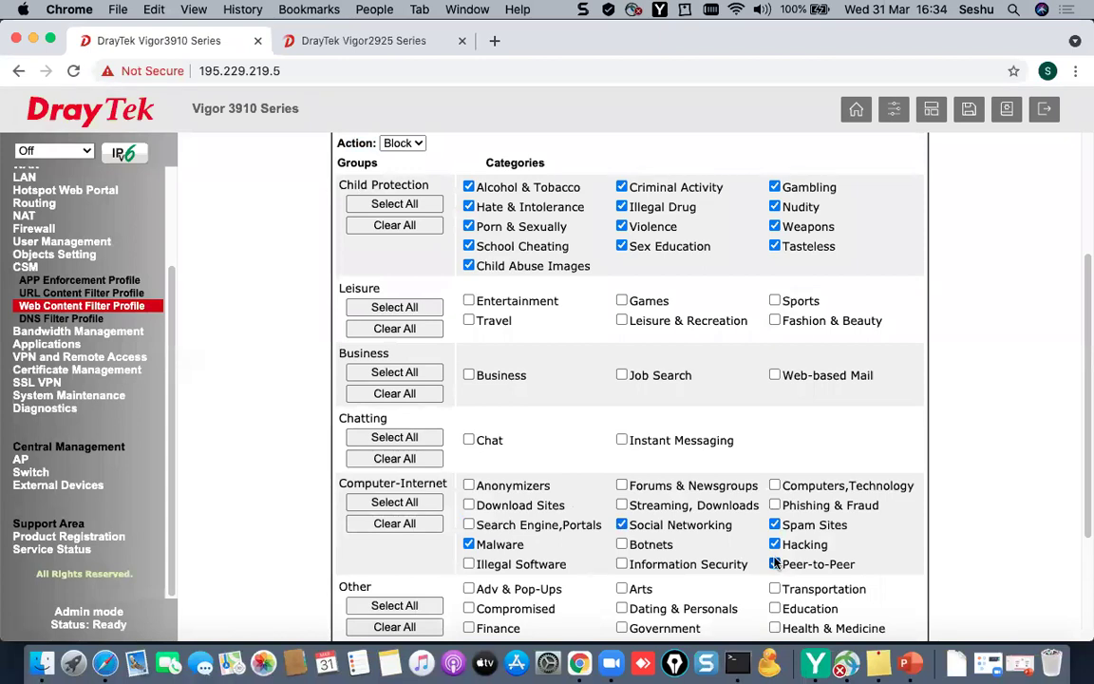
{"action": "left_click", "coordinate": [774, 505]}
{"action": "left_click", "coordinate": [621, 543]}
- Block Games, Job Search and Sports, then save the profile
{"action": "scroll", "coordinate": [607, 465], "scroll_direction": "down", "scroll_amount": 3}
{"action": "scroll", "coordinate": [608, 466], "scroll_direction": "up", "scroll_amount": 9}
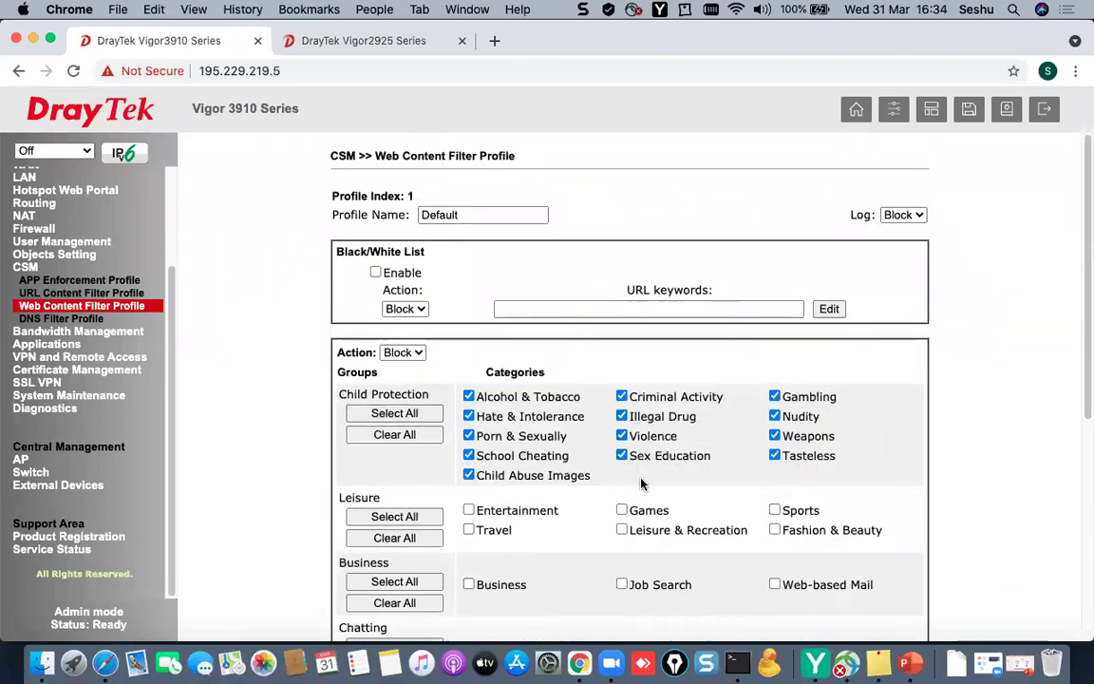
{"action": "scroll", "coordinate": [627, 475], "scroll_direction": "down", "scroll_amount": 1}
{"action": "left_click", "coordinate": [622, 507]}
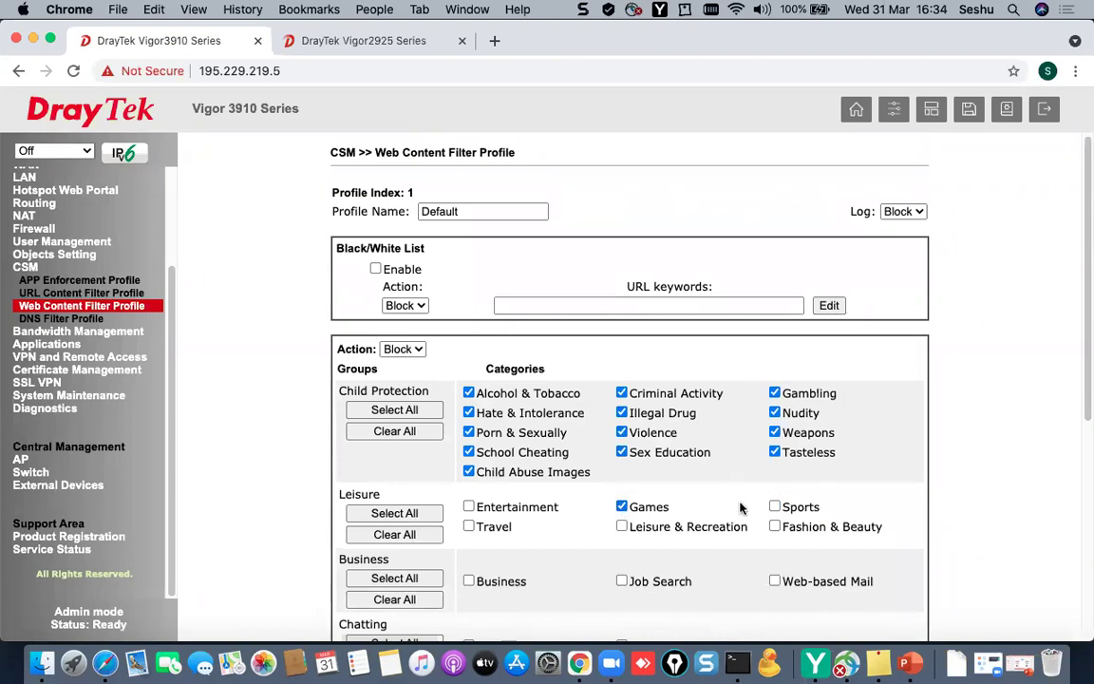
{"action": "scroll", "coordinate": [717, 545], "scroll_direction": "down", "scroll_amount": 1}
{"action": "left_click", "coordinate": [622, 556]}
{"action": "left_click", "coordinate": [776, 482]}
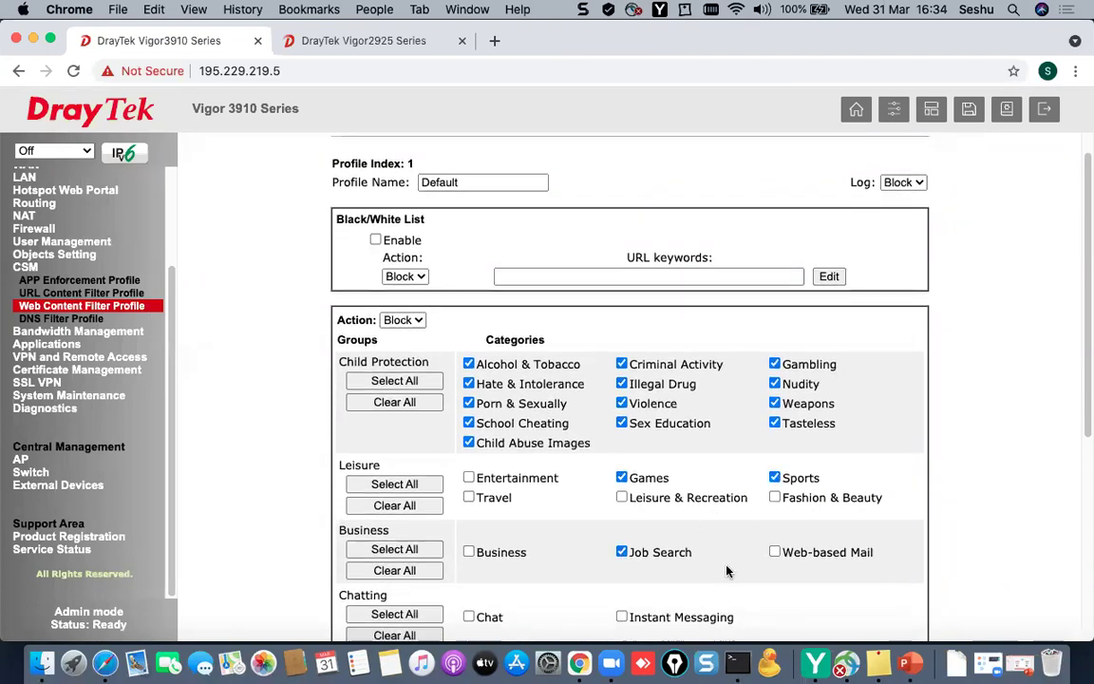
{"action": "scroll", "coordinate": [736, 564], "scroll_direction": "down", "scroll_amount": 3}
{"action": "scroll", "coordinate": [738, 566], "scroll_direction": "down", "scroll_amount": 6}
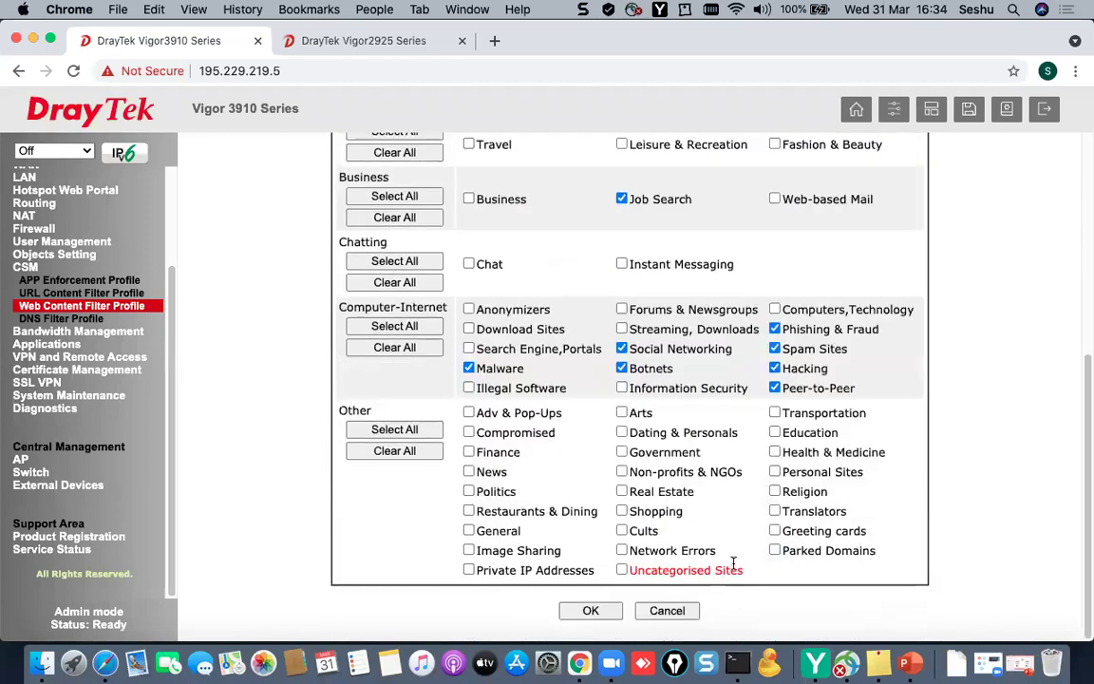
{"action": "left_click", "coordinate": [598, 613]}
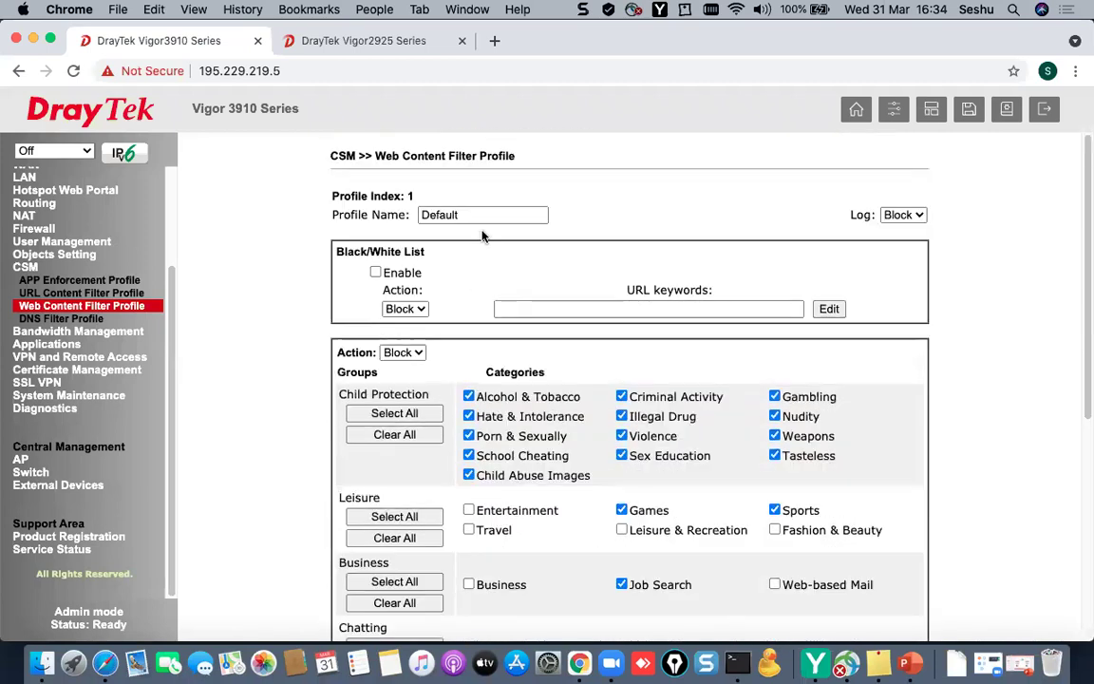
- Set the Black/White List action to Pass, then go to the URL Content Filter Profile table
{"action": "left_click_drag", "start_coordinate": [482, 214], "coordinate": [339, 193]}
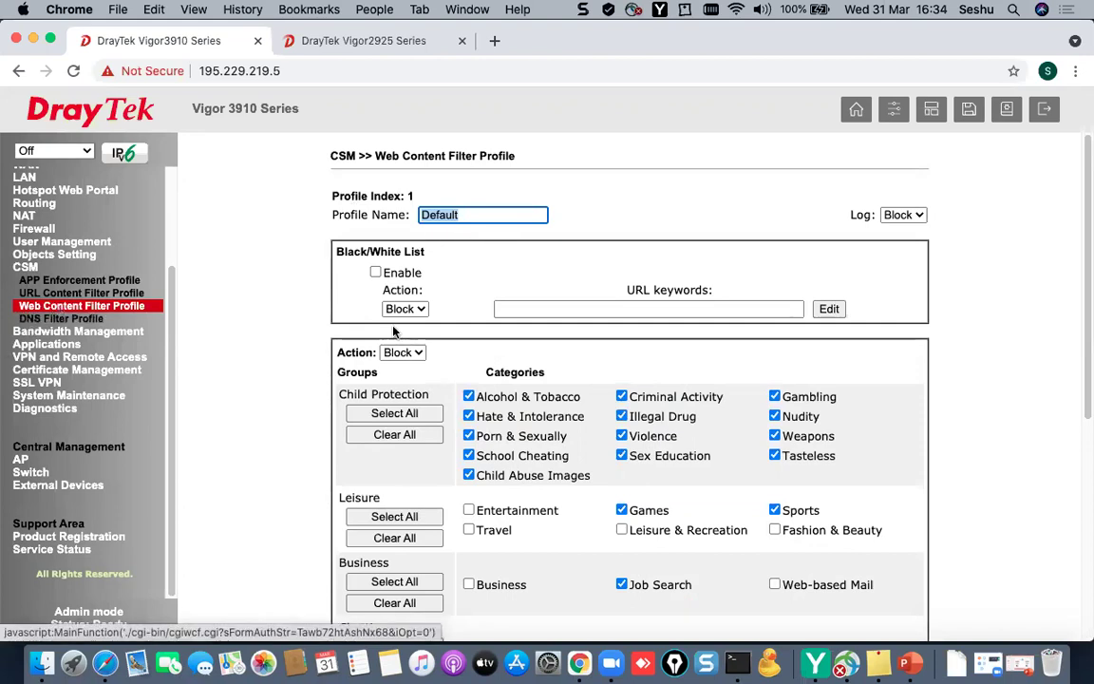
{"action": "left_click_drag", "start_coordinate": [356, 252], "coordinate": [473, 264]}
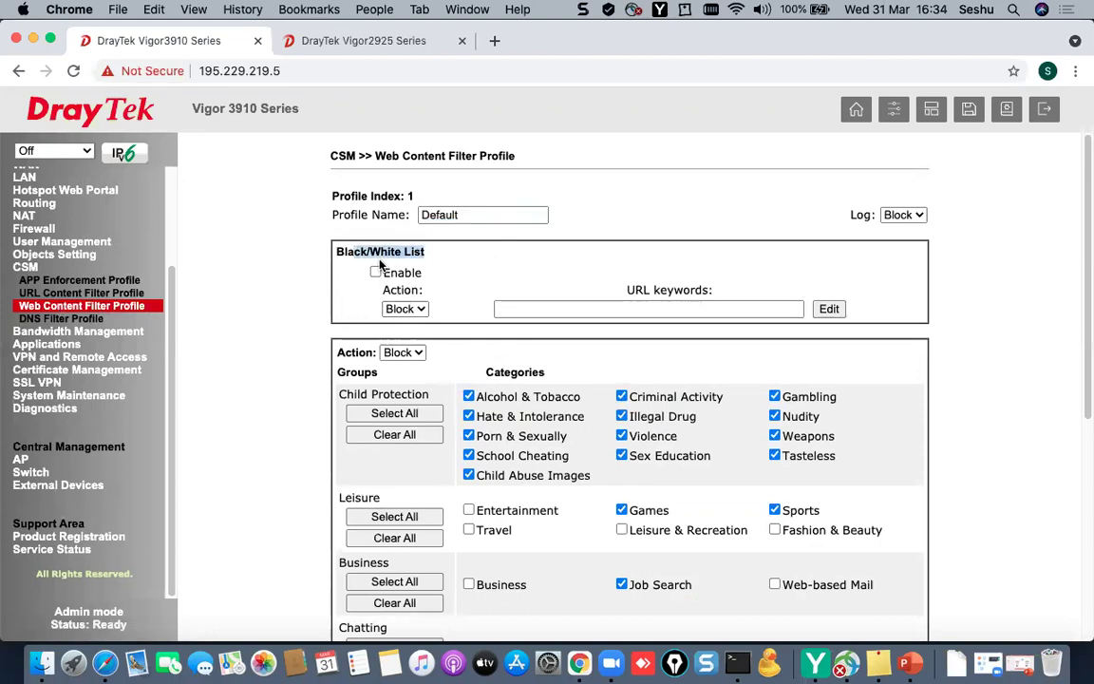
{"action": "left_click", "coordinate": [409, 309]}
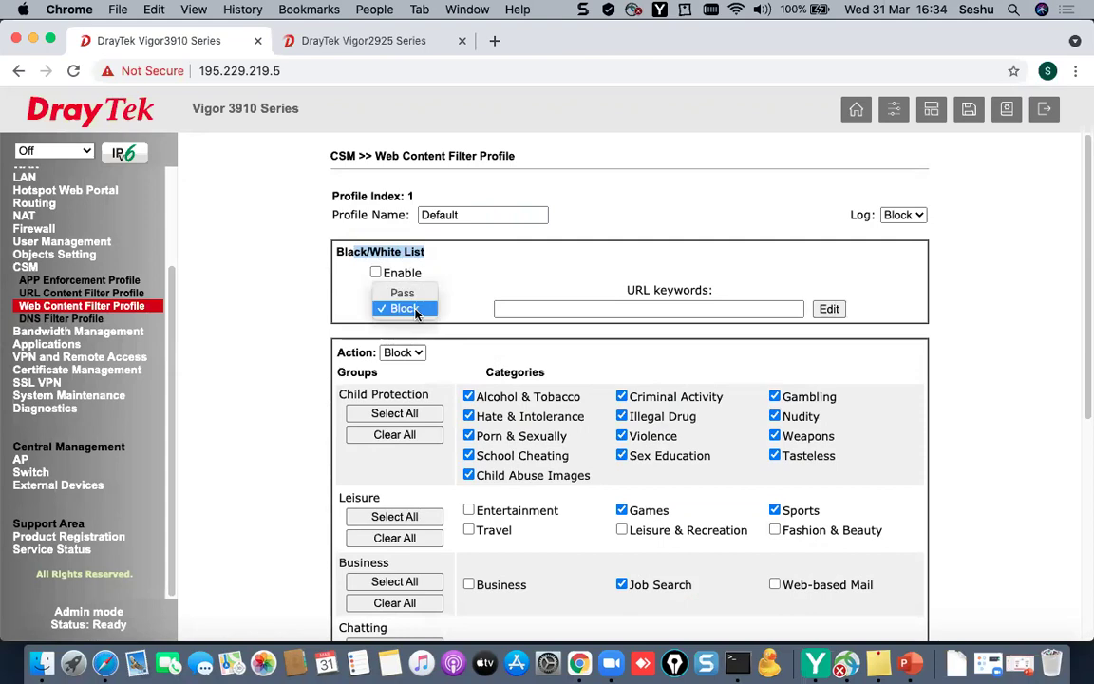
{"action": "left_click", "coordinate": [414, 293]}
{"action": "left_click", "coordinate": [583, 308]}
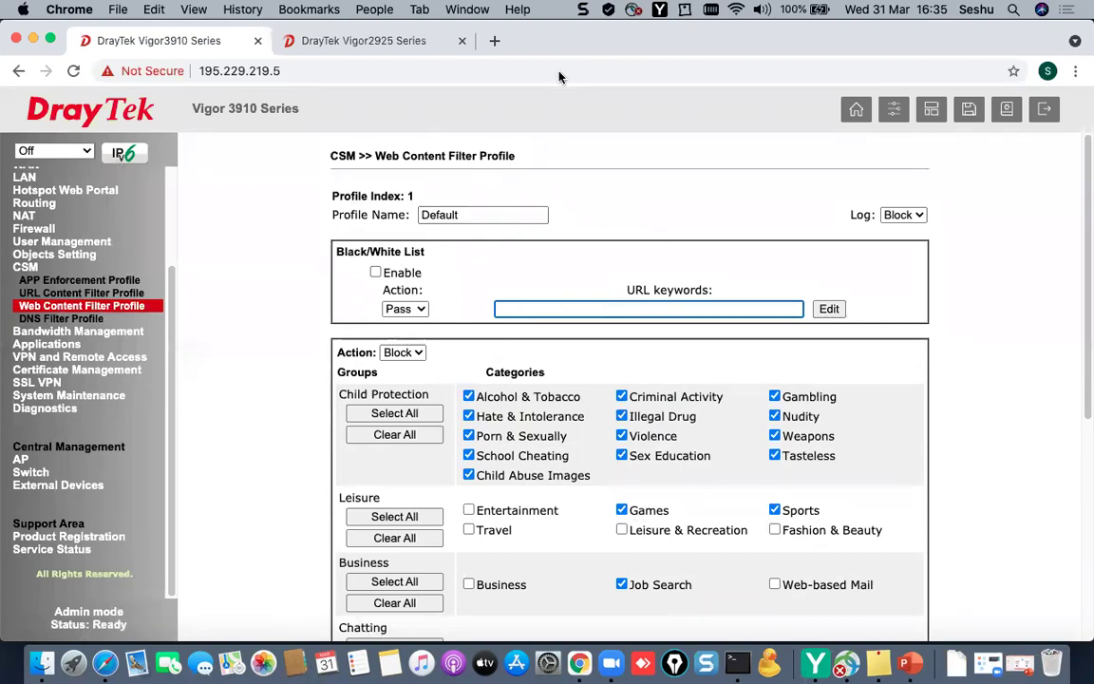
{"action": "left_click", "coordinate": [38, 292]}
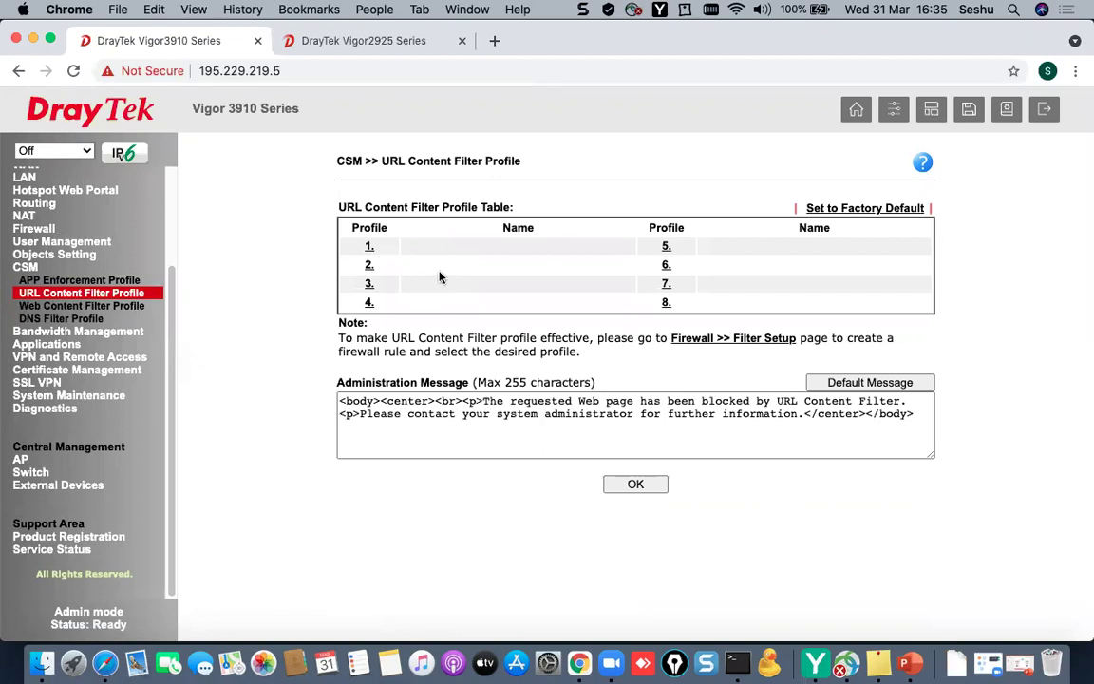
- Fill keyword object 1 with name Facebook and contents facebook.com facebook fb, and save it
{"action": "left_click", "coordinate": [68, 250]}
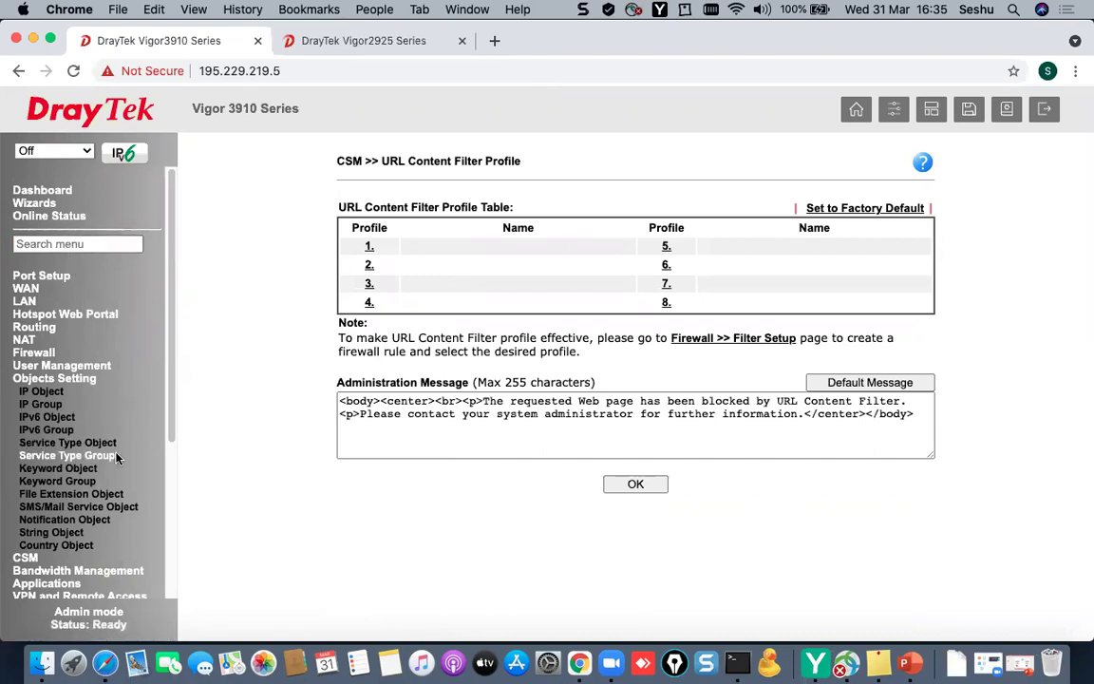
{"action": "left_click", "coordinate": [86, 470]}
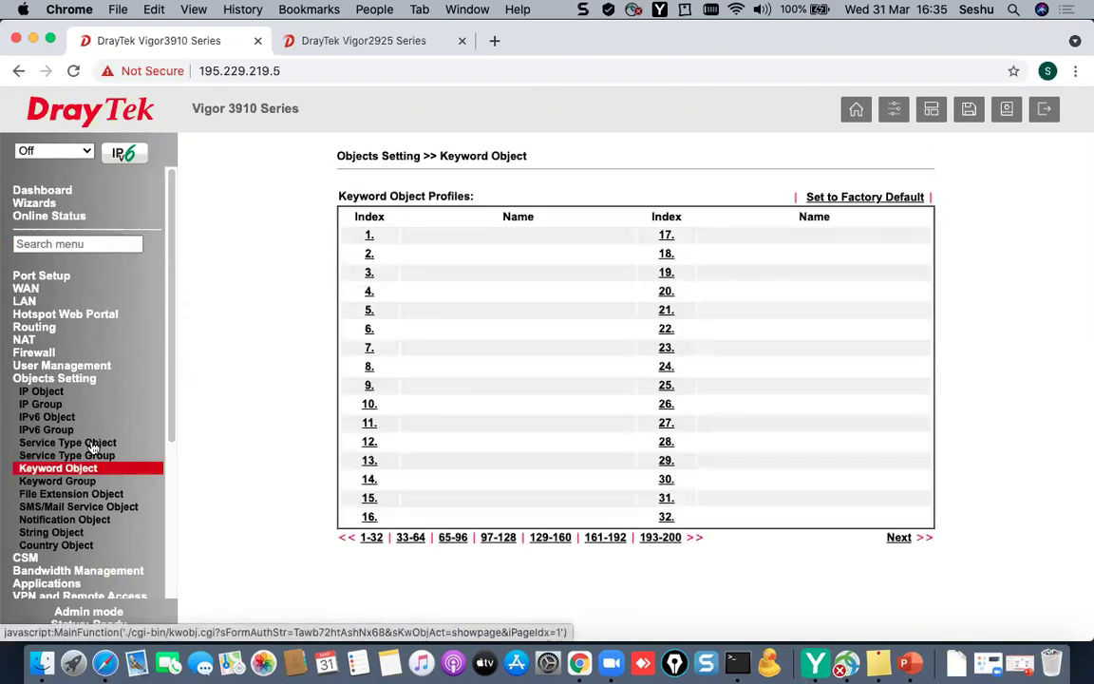
{"action": "left_click", "coordinate": [368, 236]}
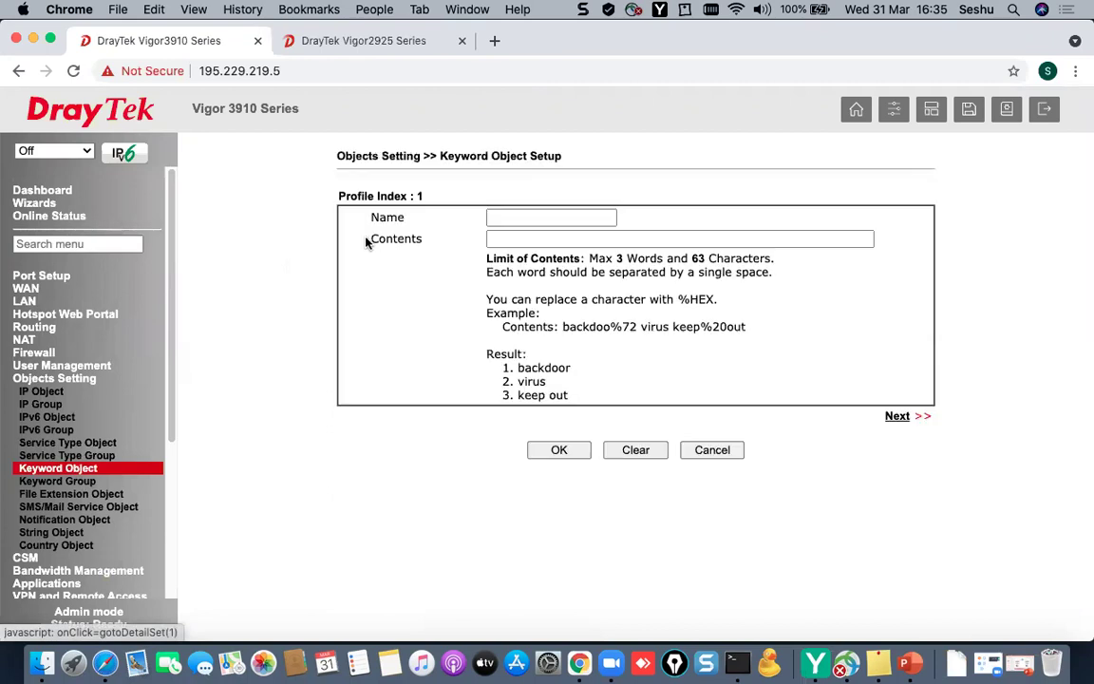
{"action": "left_click", "coordinate": [508, 218]}
{"action": "type", "text": "Faceb"}
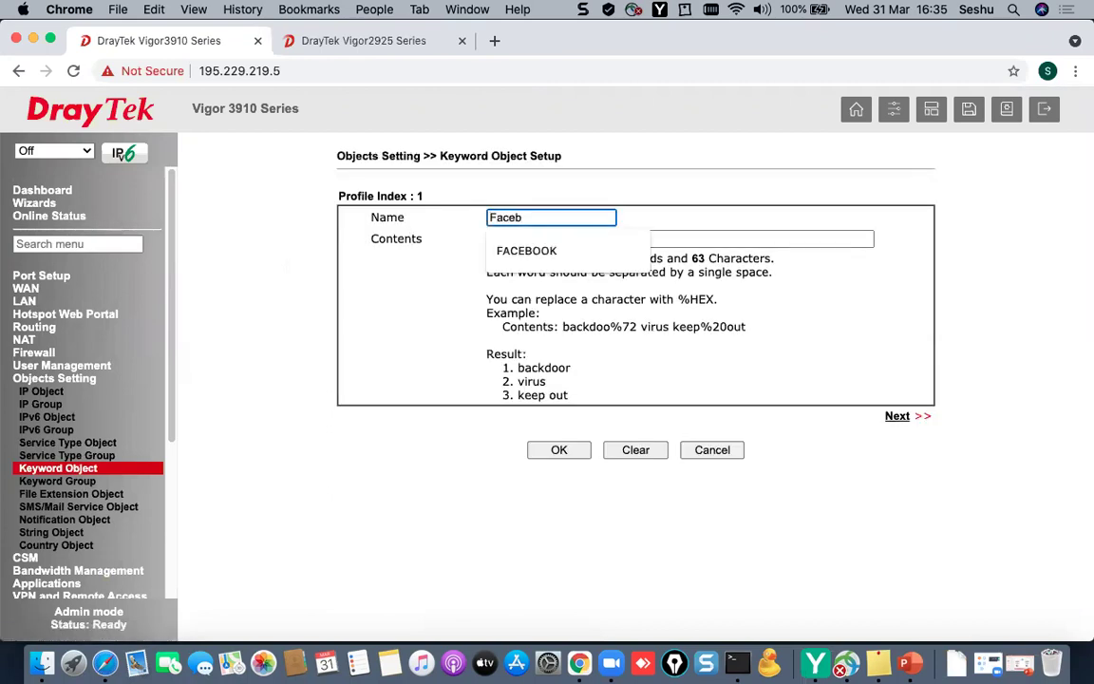
{"action": "type", "text": "oo"}
{"action": "left_click", "coordinate": [595, 240]}
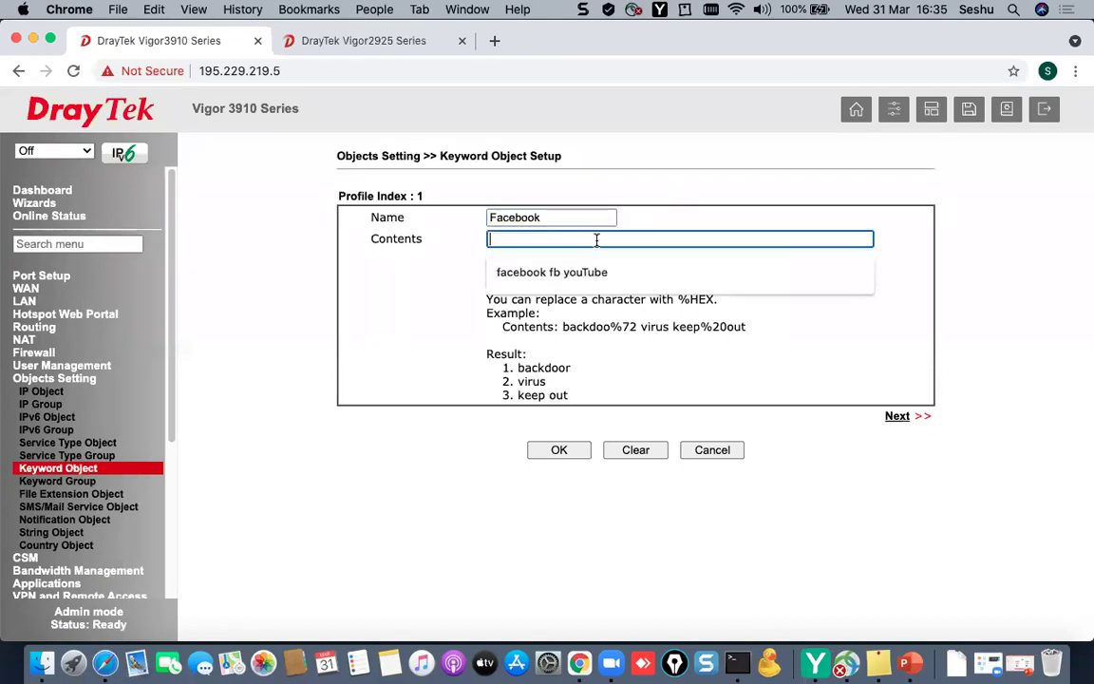
{"action": "left_click", "coordinate": [446, 243]}
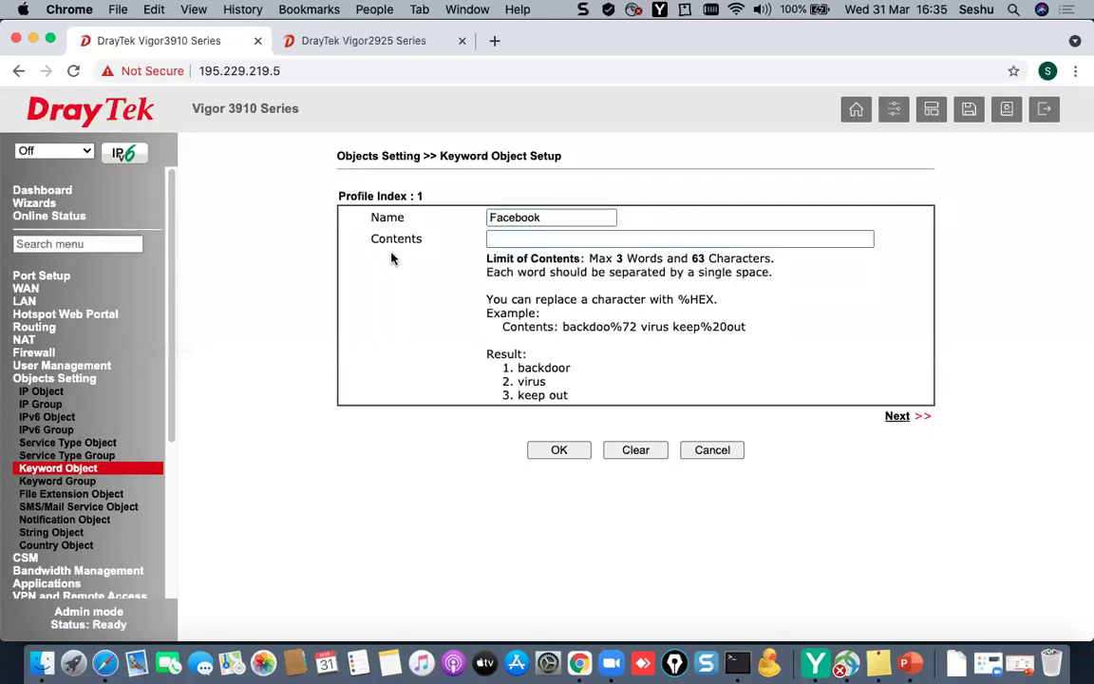
{"action": "left_click", "coordinate": [517, 239]}
{"action": "type", "text": "facebo"}
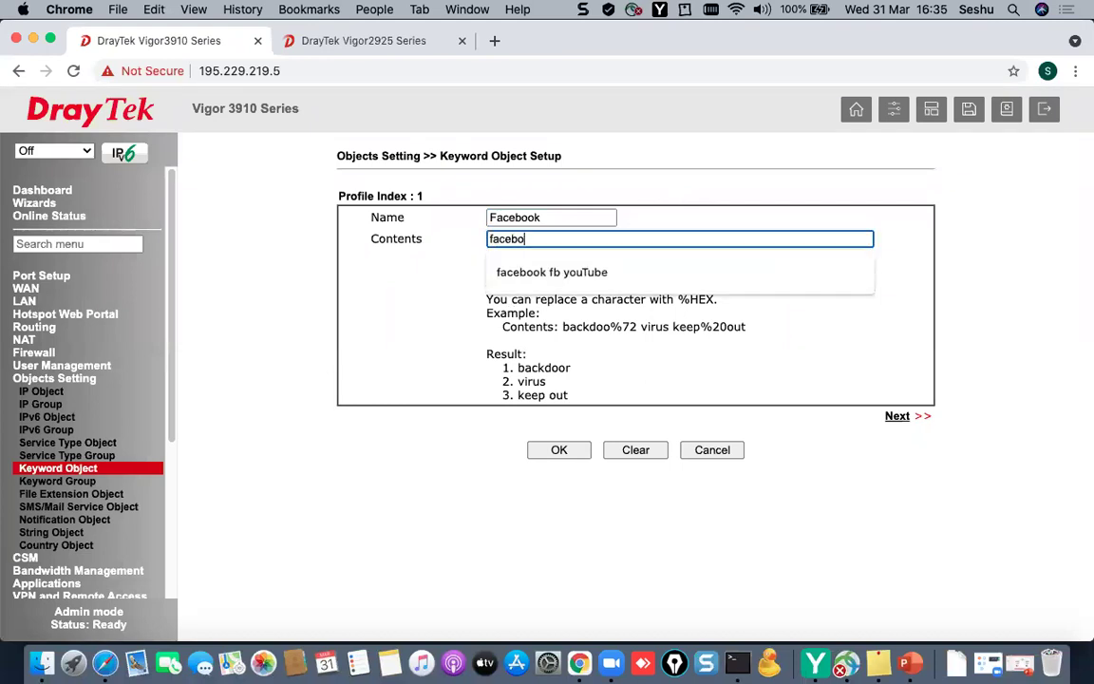
{"action": "type", "text": "ok.com facebook fb"}
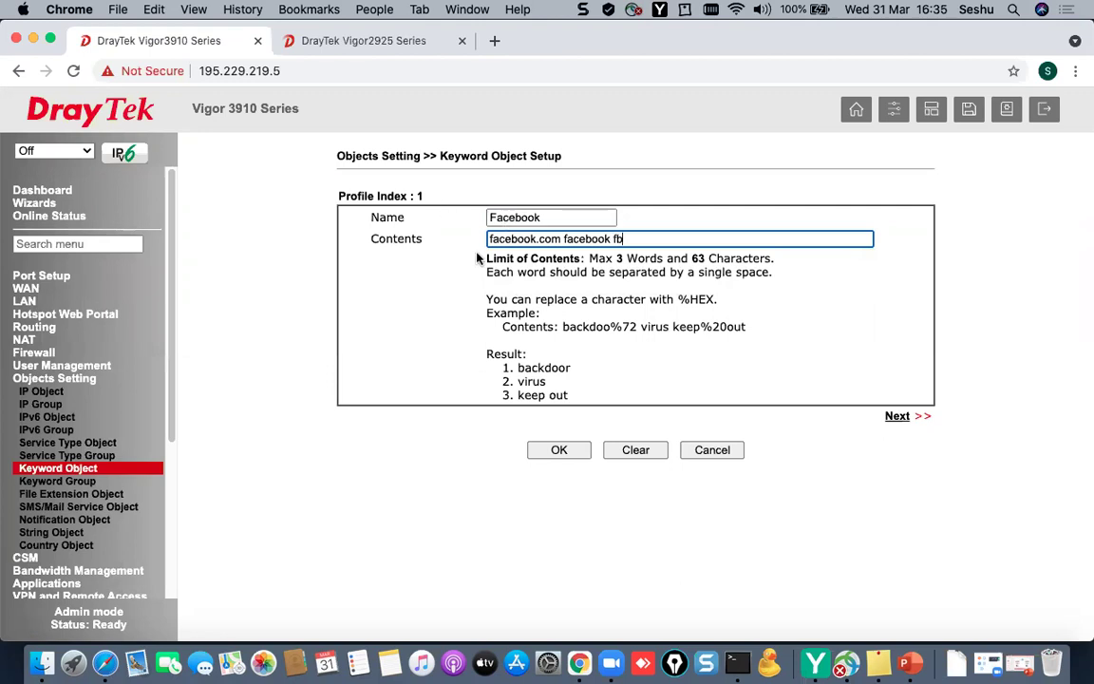
{"action": "left_click", "coordinate": [562, 451]}
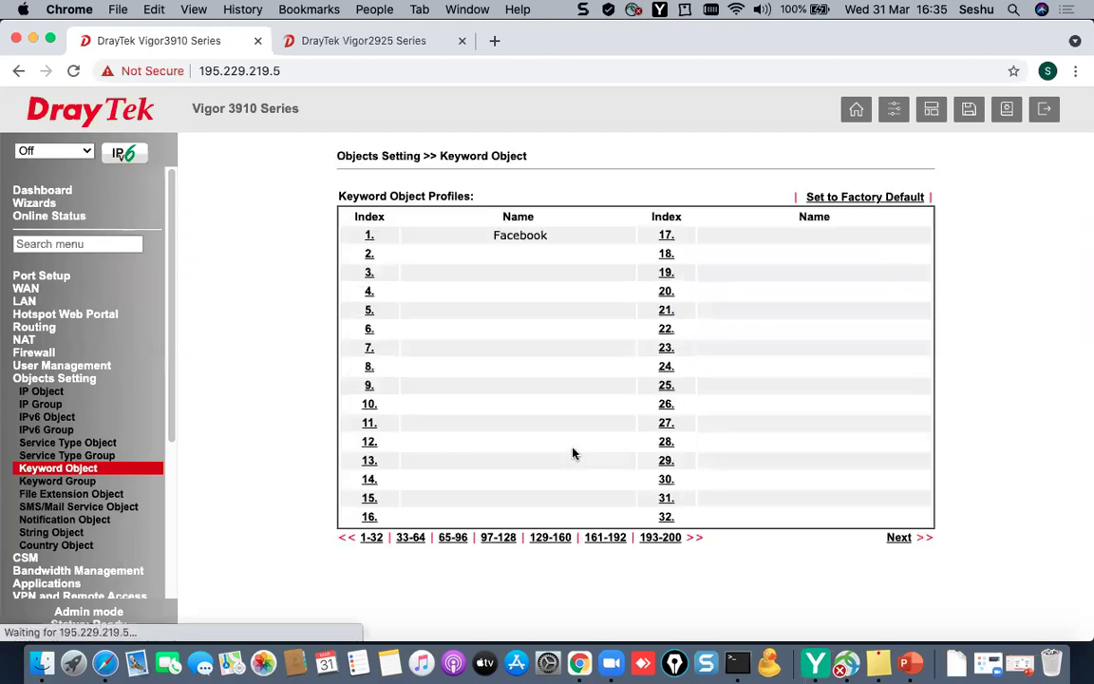
{"action": "double_click", "coordinate": [495, 235]}
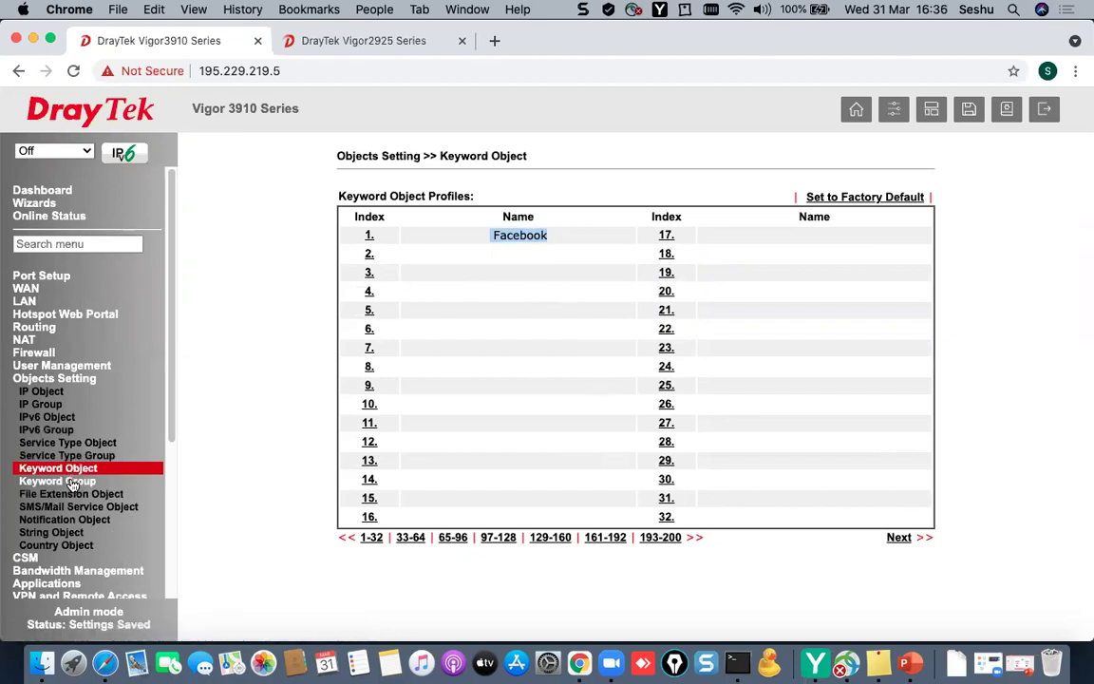
- Name keyword group 1 SM_BLOCKING, add the 1-Facebook keyword object, and save the group
{"action": "left_click", "coordinate": [73, 482]}
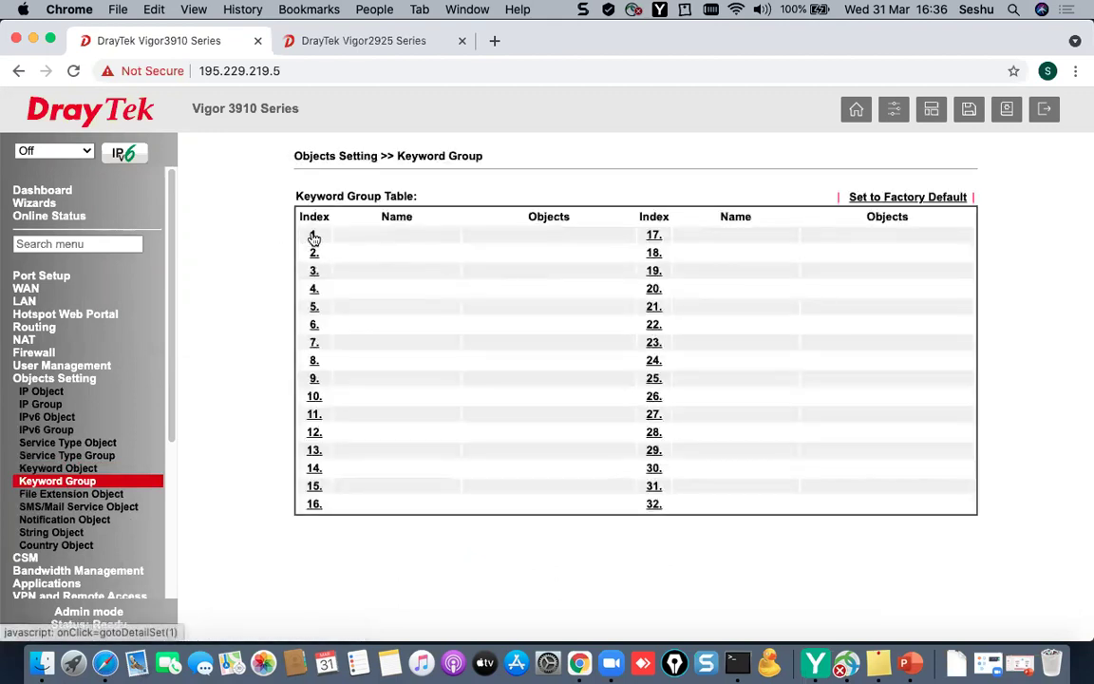
{"action": "left_click", "coordinate": [313, 237]}
{"action": "left_click", "coordinate": [561, 216]}
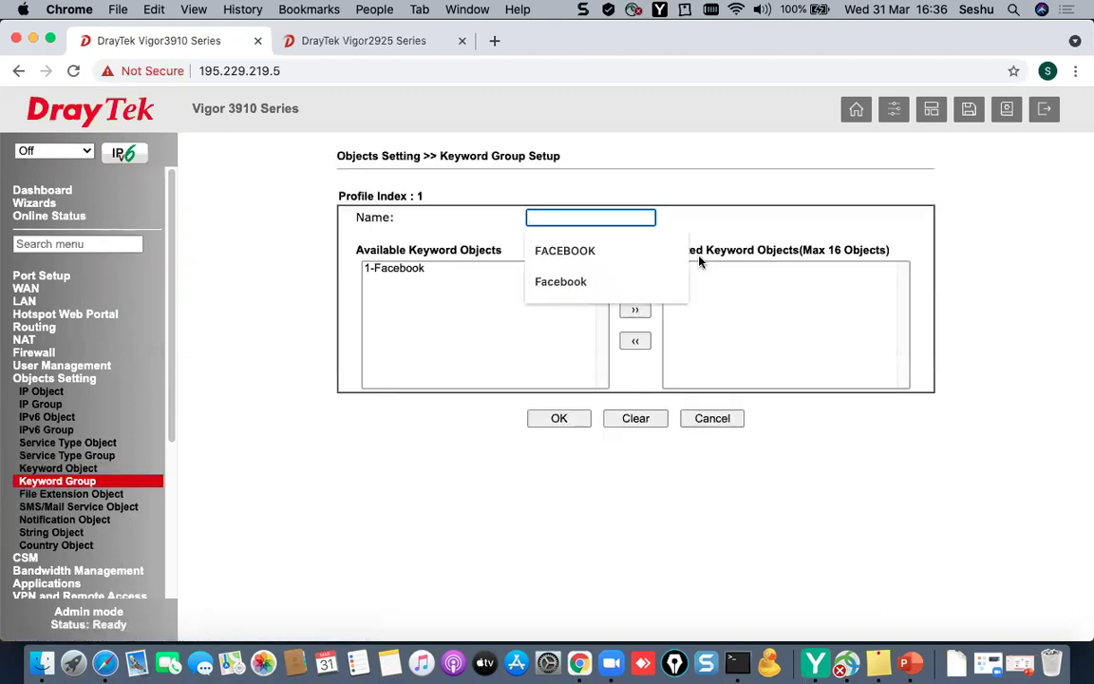
{"action": "type", "text": "SM_BLO"}
{"action": "key", "text": "BackSpace"}
{"action": "key", "text": "BackSpace"}
{"action": "type", "text": "LC"}
{"action": "type", "text": "CKING"}
{"action": "left_click", "coordinate": [428, 272]}
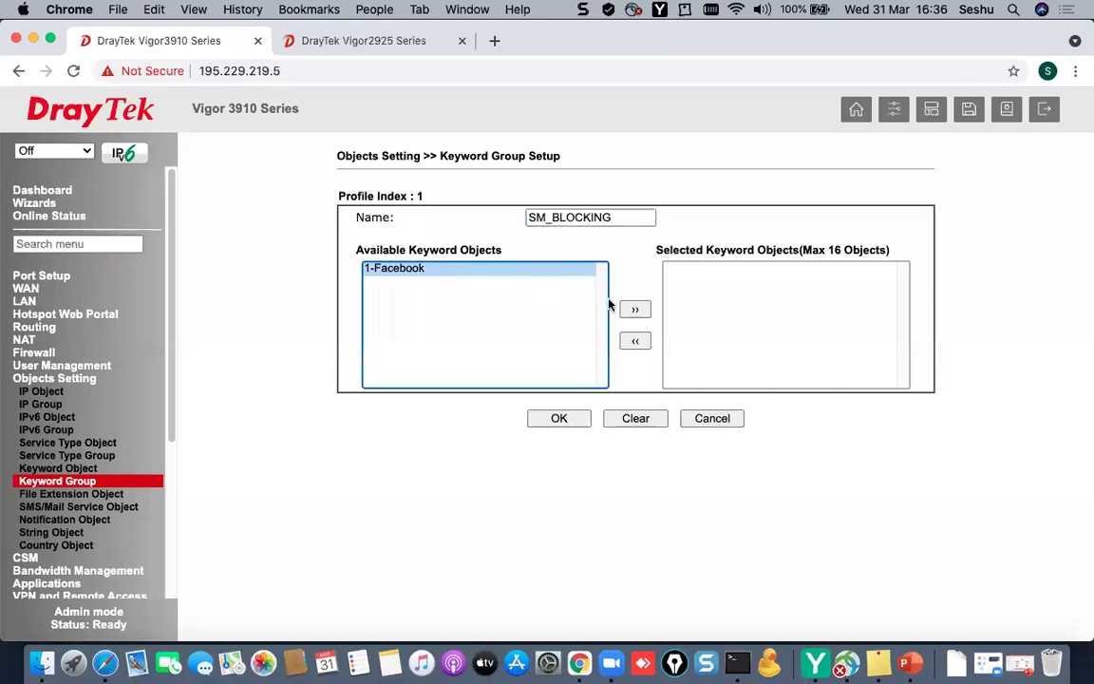
{"action": "left_click", "coordinate": [635, 308]}
{"action": "left_click", "coordinate": [559, 419]}
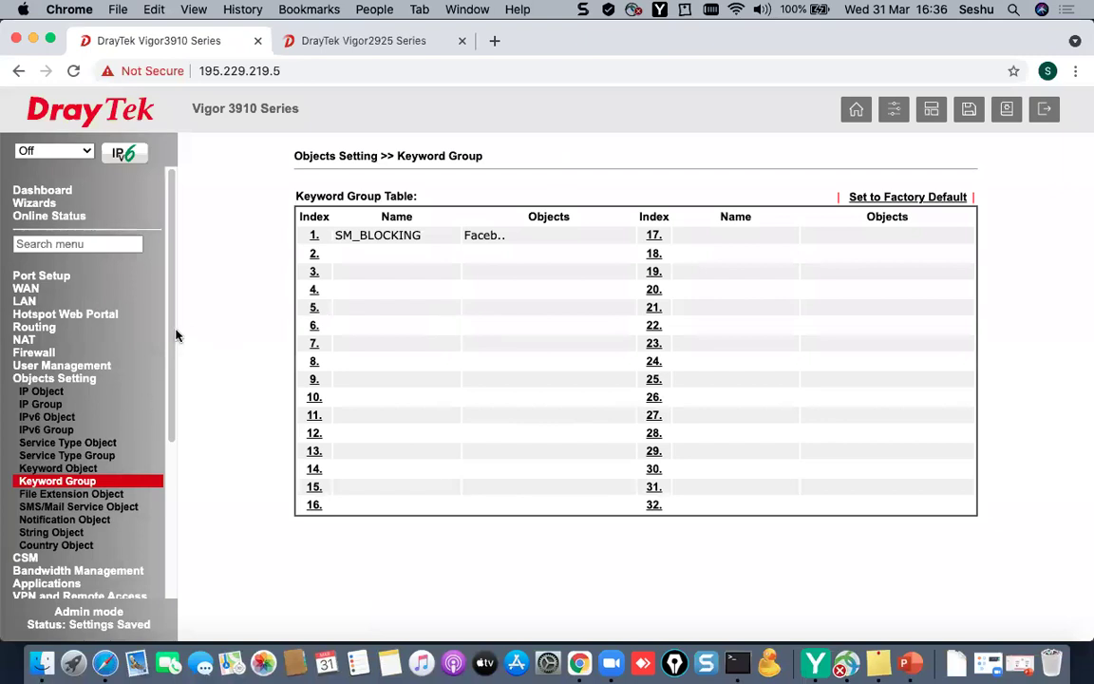
{"action": "left_click_drag", "start_coordinate": [171, 330], "coordinate": [169, 355]}
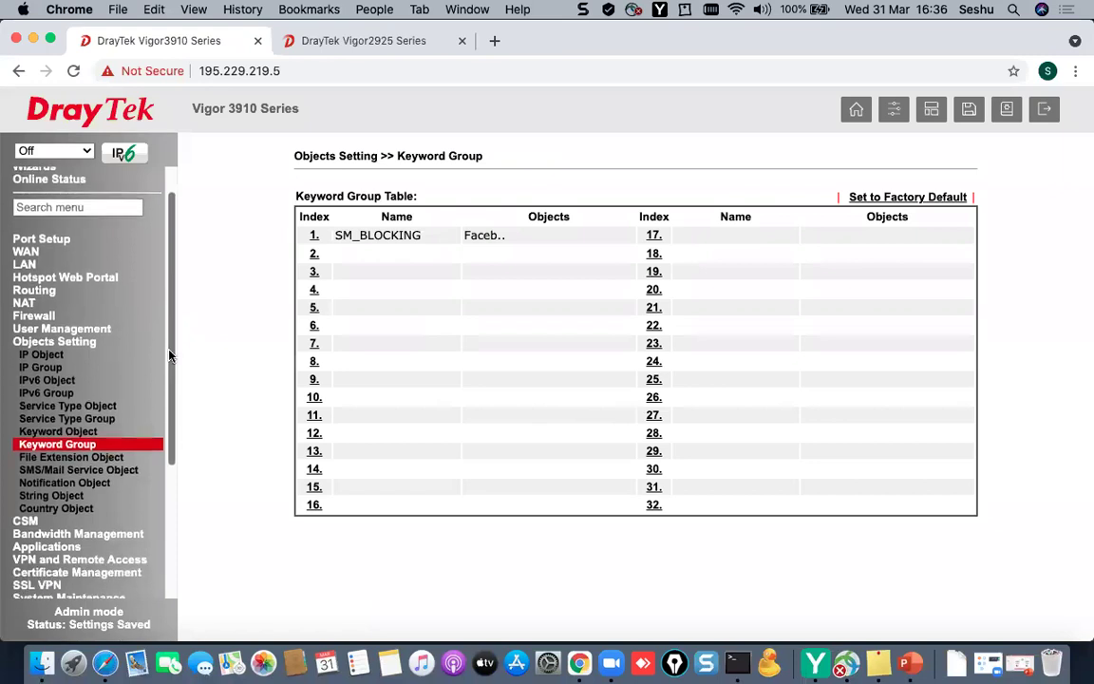
{"action": "left_click_drag", "start_coordinate": [169, 355], "coordinate": [168, 370]}
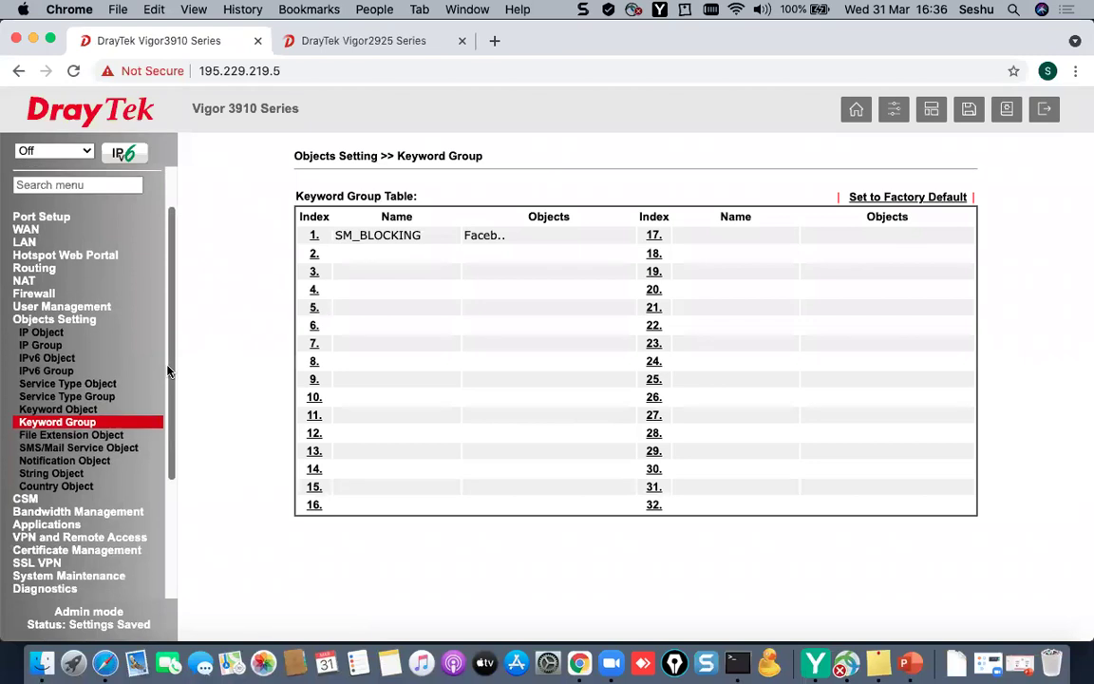
- Name URL Content Filter profile 1 SM_BLOCK
{"action": "left_click", "coordinate": [22, 501]}
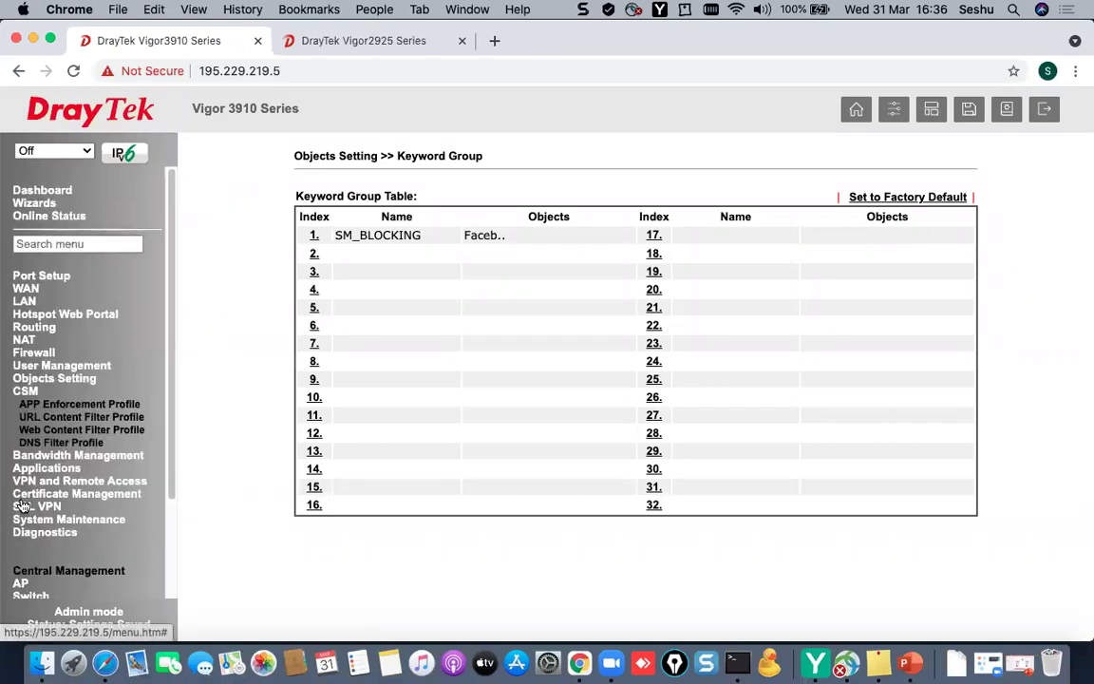
{"action": "left_click", "coordinate": [76, 419]}
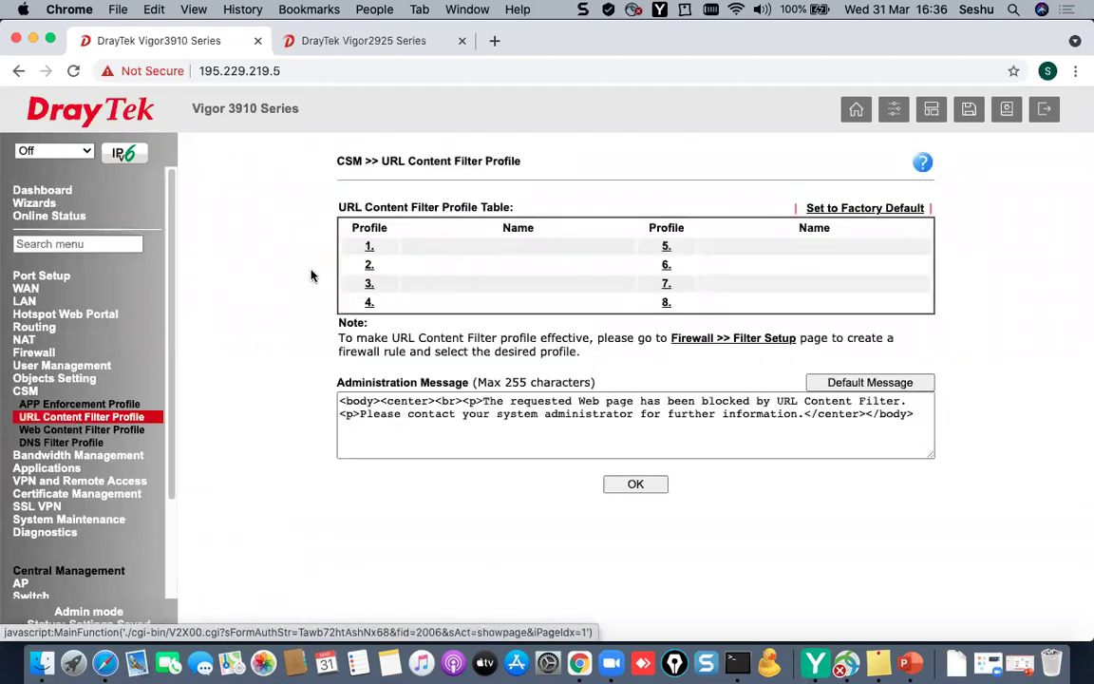
{"action": "left_click", "coordinate": [370, 247]}
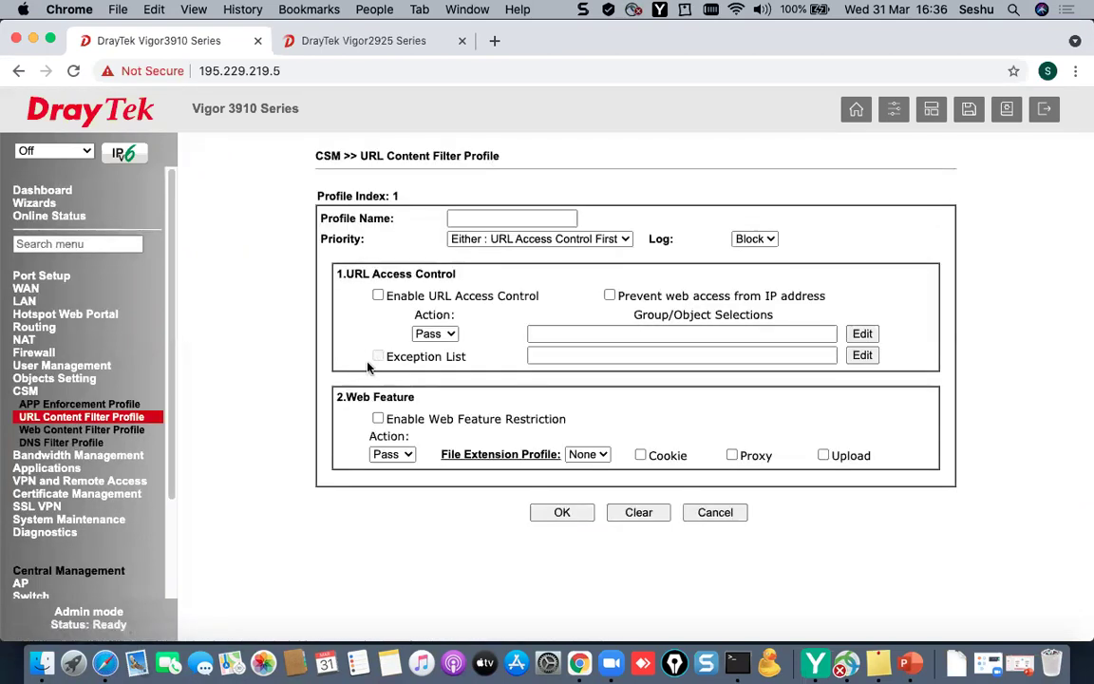
{"action": "left_click", "coordinate": [501, 216]}
{"action": "type", "text": "F"}
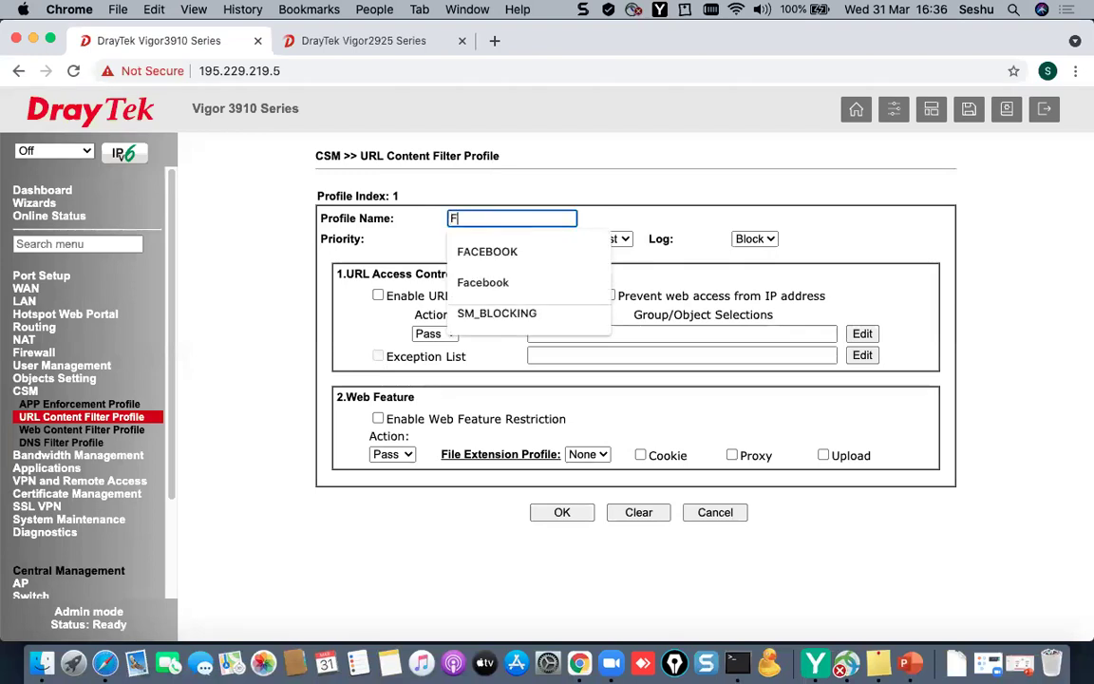
{"action": "key", "text": "BackSpace"}
{"action": "type", "text": "SM_BLOCK"}
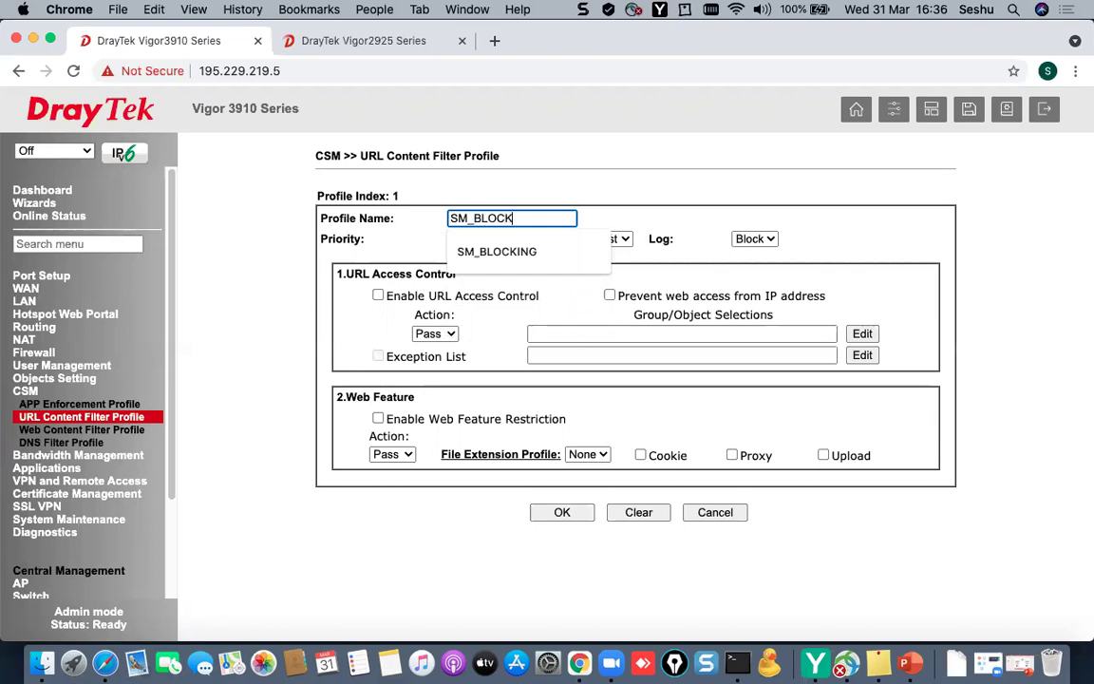
{"action": "left_click", "coordinate": [639, 194]}
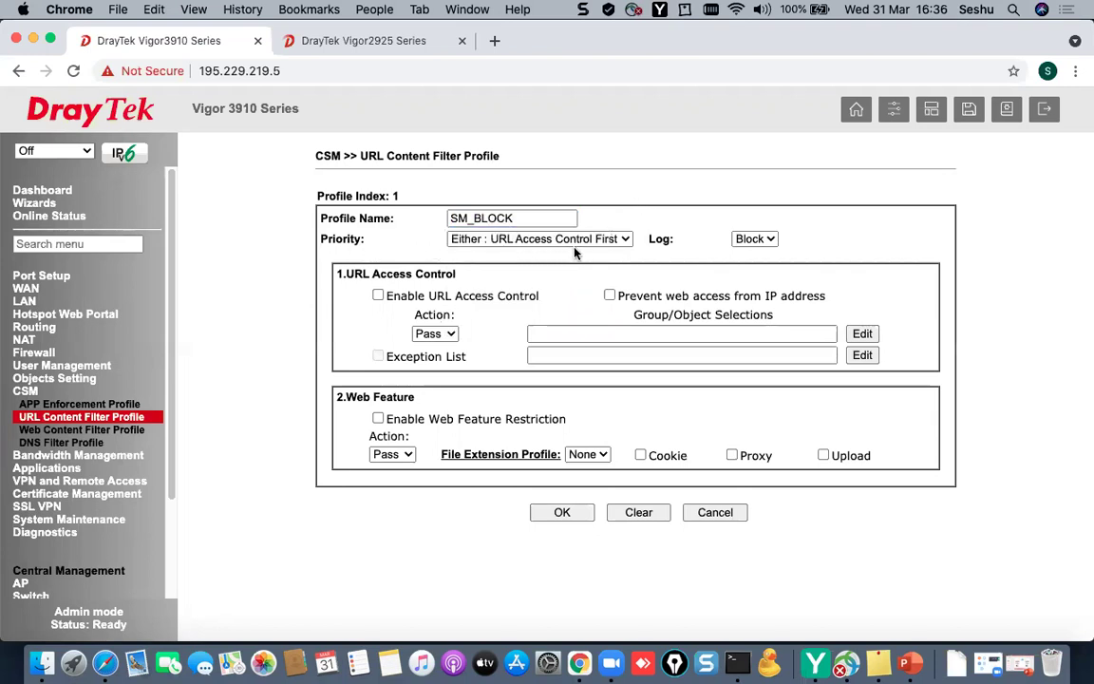
- Enable URL Access Control with action Block on keyword group 1-SM_BLOCKING, and save the profile
{"action": "left_click", "coordinate": [428, 333]}
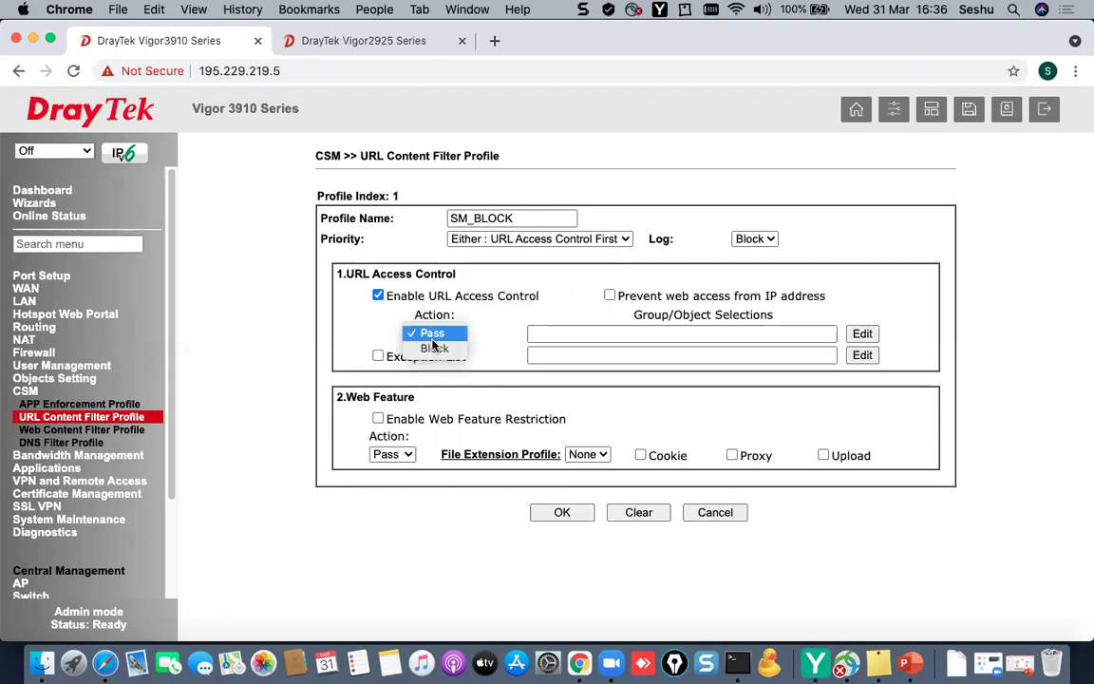
{"action": "left_click", "coordinate": [435, 347]}
{"action": "left_click", "coordinate": [569, 333]}
{"action": "left_click", "coordinate": [862, 334]}
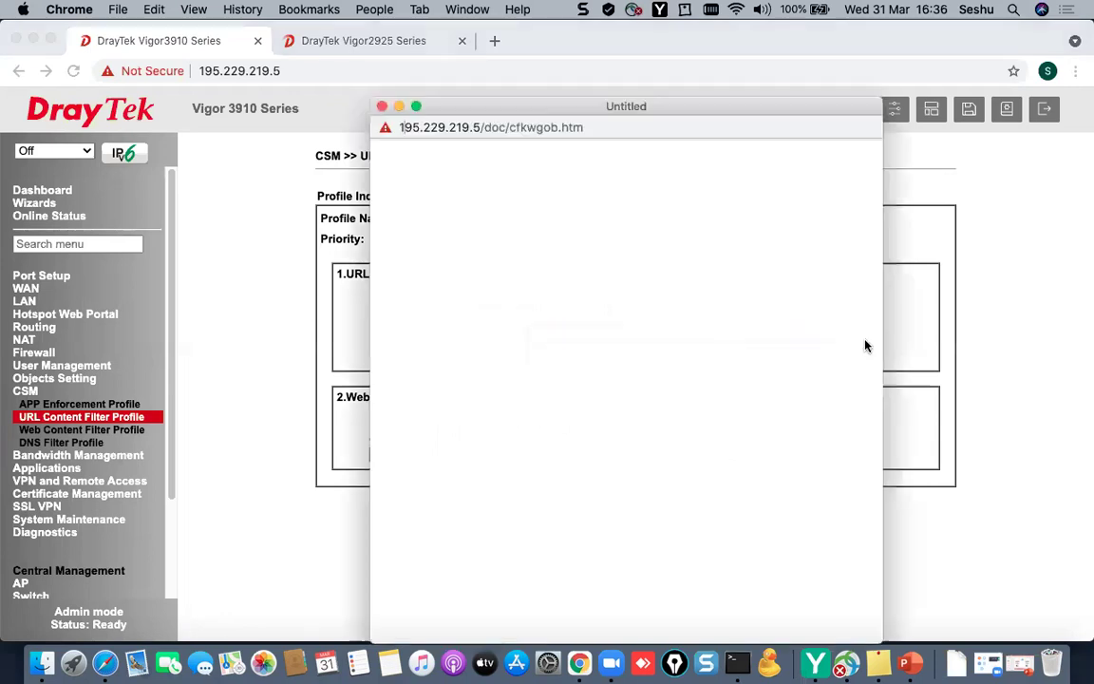
{"action": "left_click", "coordinate": [710, 343]}
{"action": "left_click", "coordinate": [665, 357]}
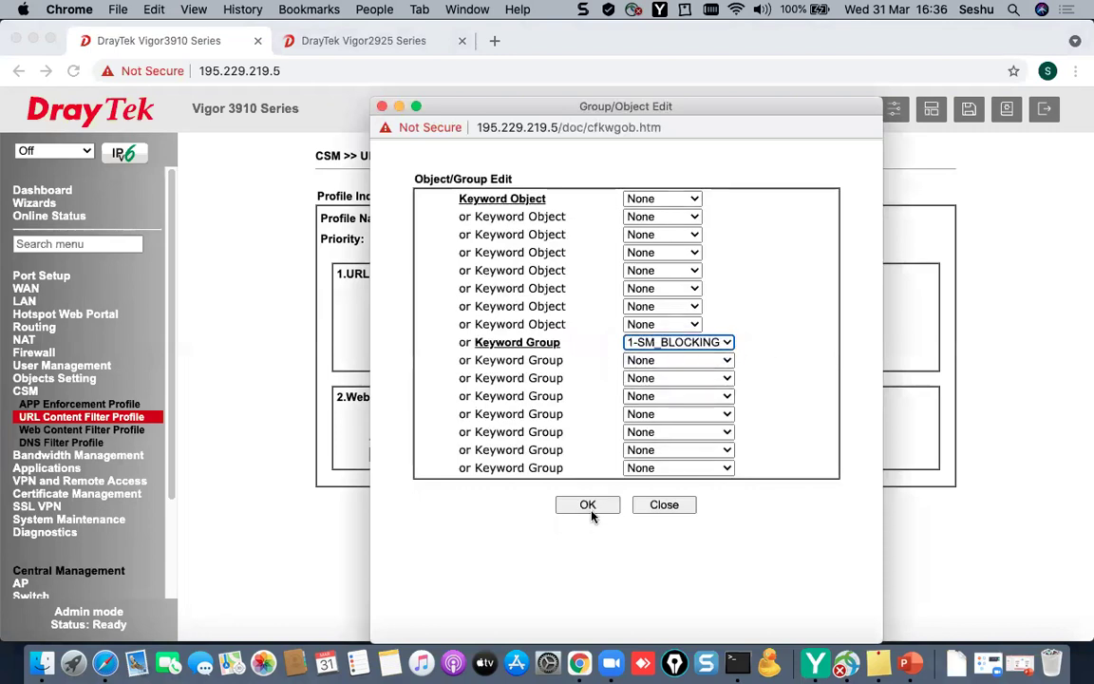
{"action": "left_click", "coordinate": [587, 505]}
{"action": "left_click", "coordinate": [569, 513]}
{"action": "left_click", "coordinate": [635, 484]}
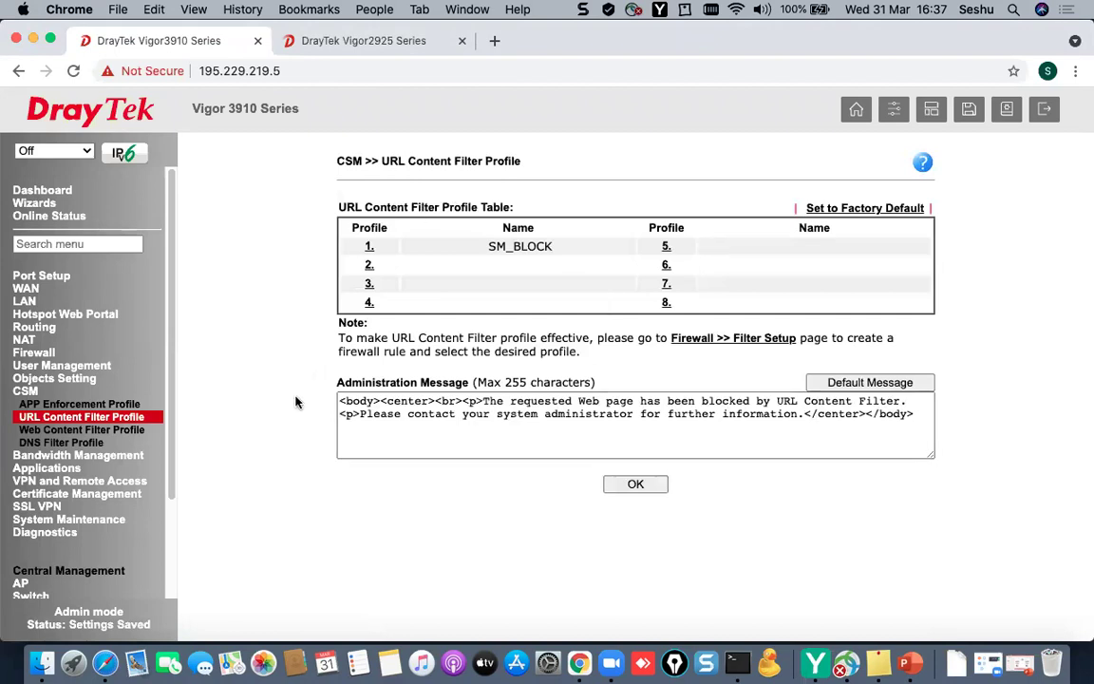
- Create DNS filter profile 1 named SM_BLK_DNS using URL filter UCF-1 SM_BLOCK
{"action": "left_click", "coordinate": [43, 444]}
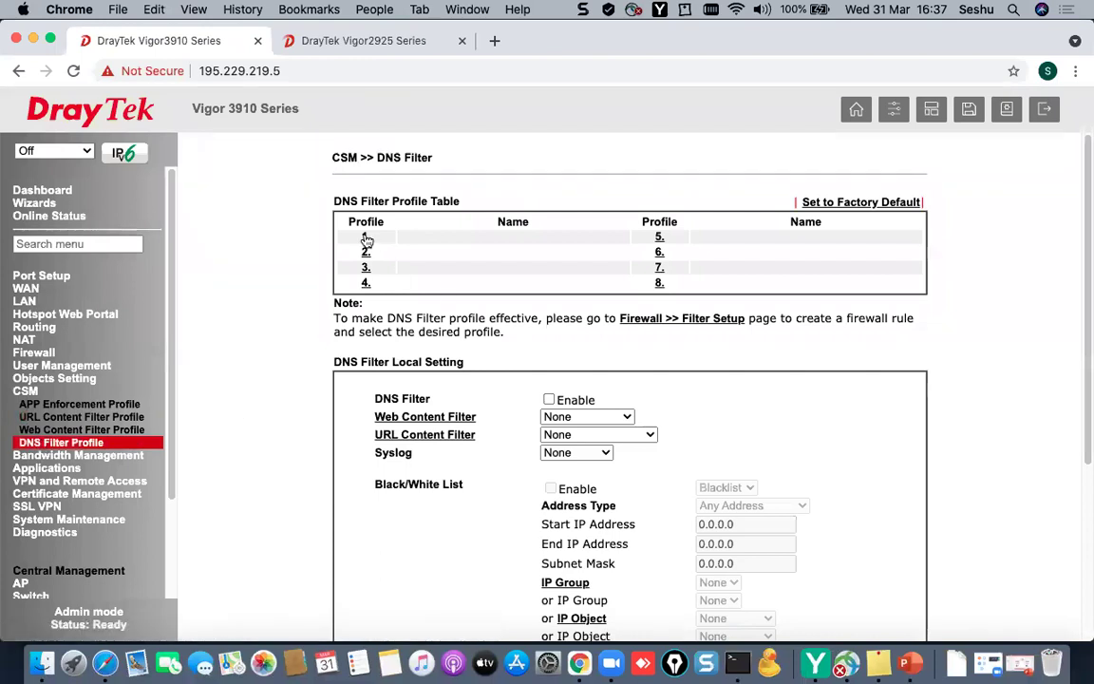
{"action": "left_click", "coordinate": [366, 237]}
{"action": "left_click", "coordinate": [617, 219]}
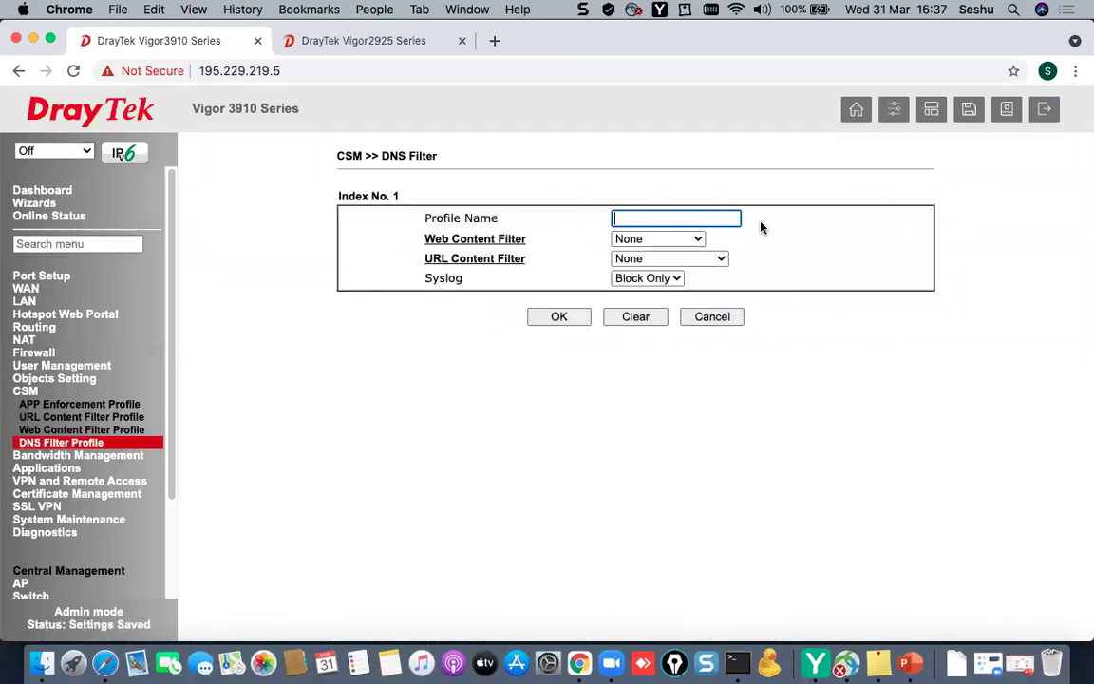
{"action": "type", "text": "SM_"}
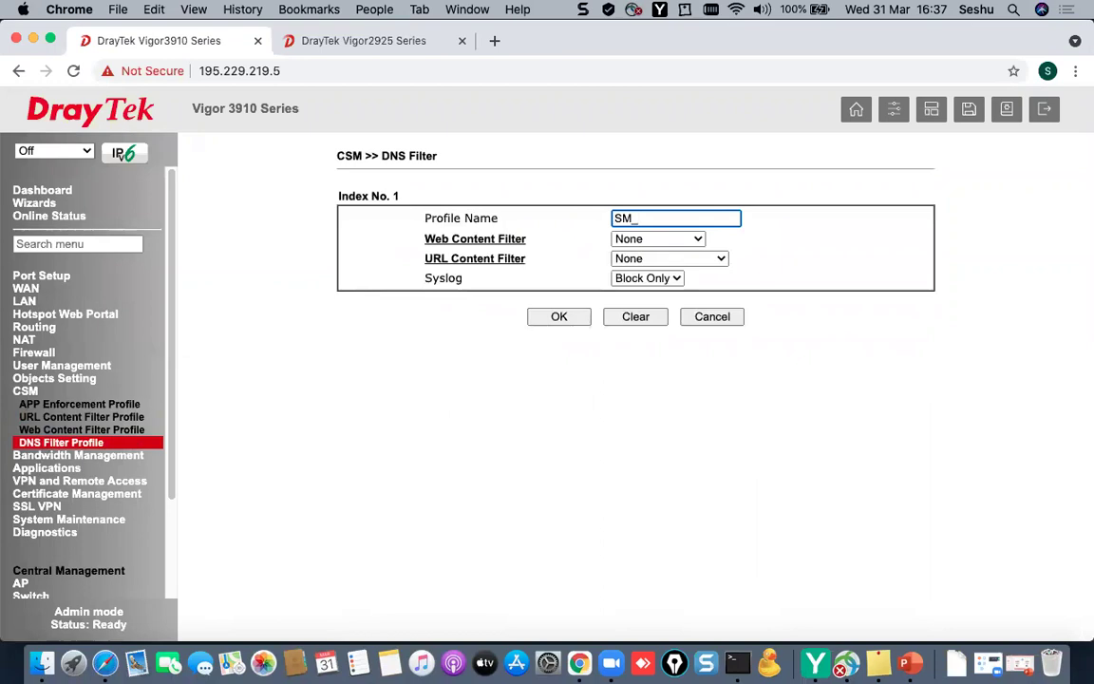
{"action": "type", "text": "BLK_DNS"}
{"action": "left_click", "coordinate": [655, 238]}
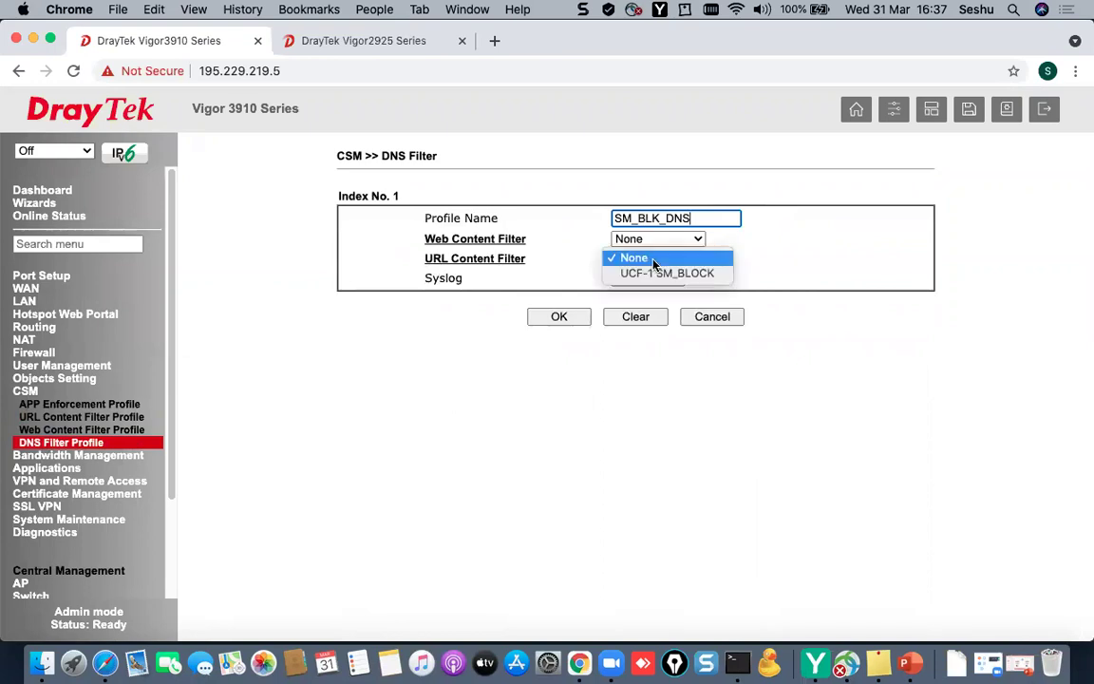
{"action": "left_click", "coordinate": [662, 274]}
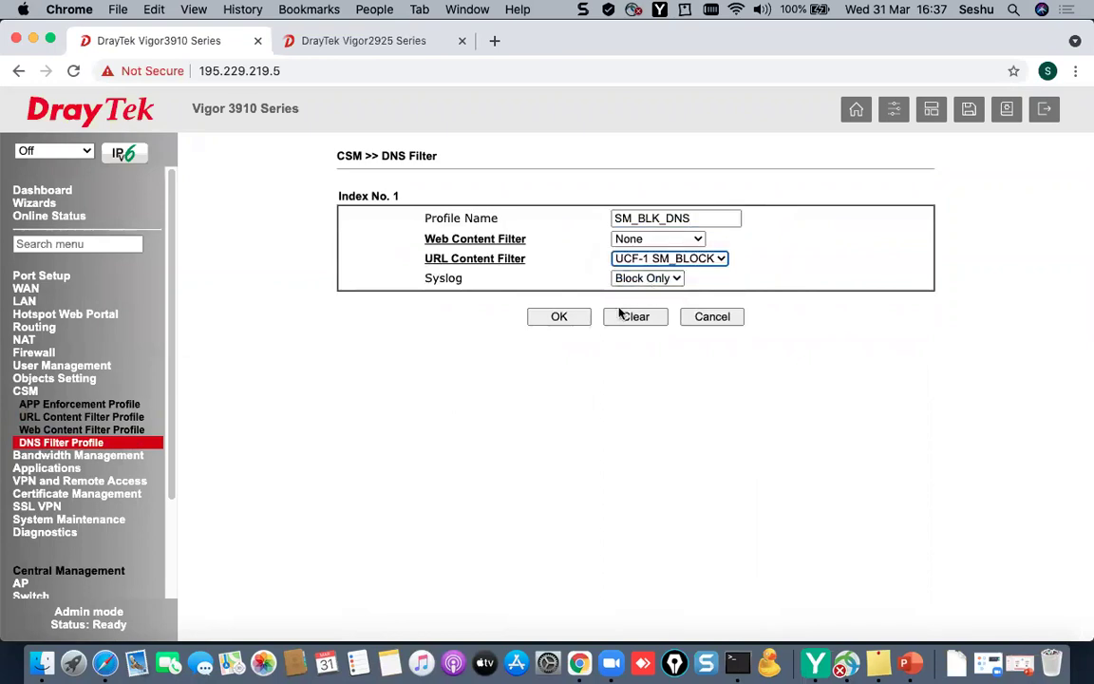
{"action": "left_click", "coordinate": [562, 317]}
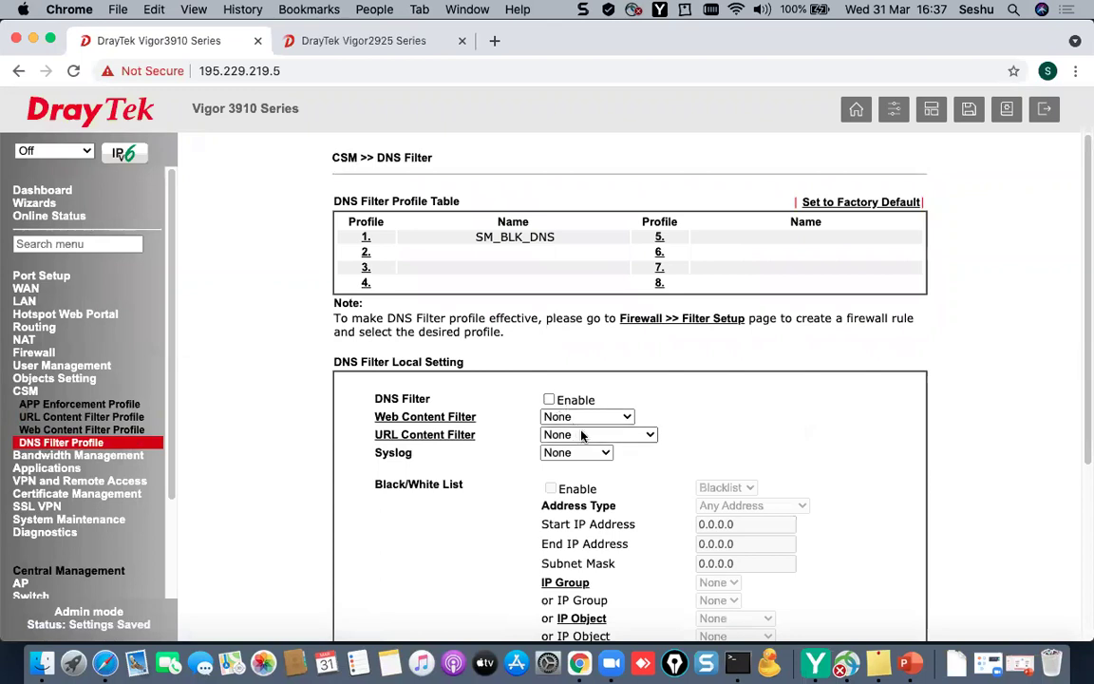
- Enable local DNS filtering with UCF-1 SM_BLOCK, save, and dismiss the information notice
{"action": "left_click", "coordinate": [548, 400]}
{"action": "left_click", "coordinate": [579, 435]}
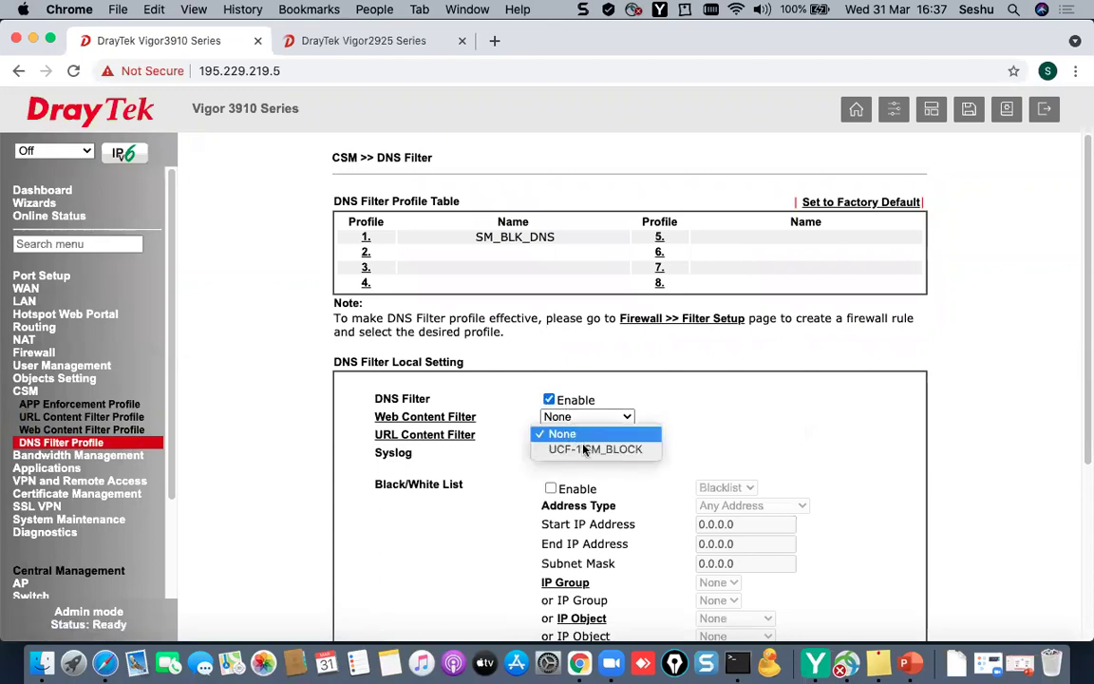
{"action": "left_click", "coordinate": [584, 449]}
{"action": "scroll", "coordinate": [559, 561], "scroll_direction": "down", "scroll_amount": 5}
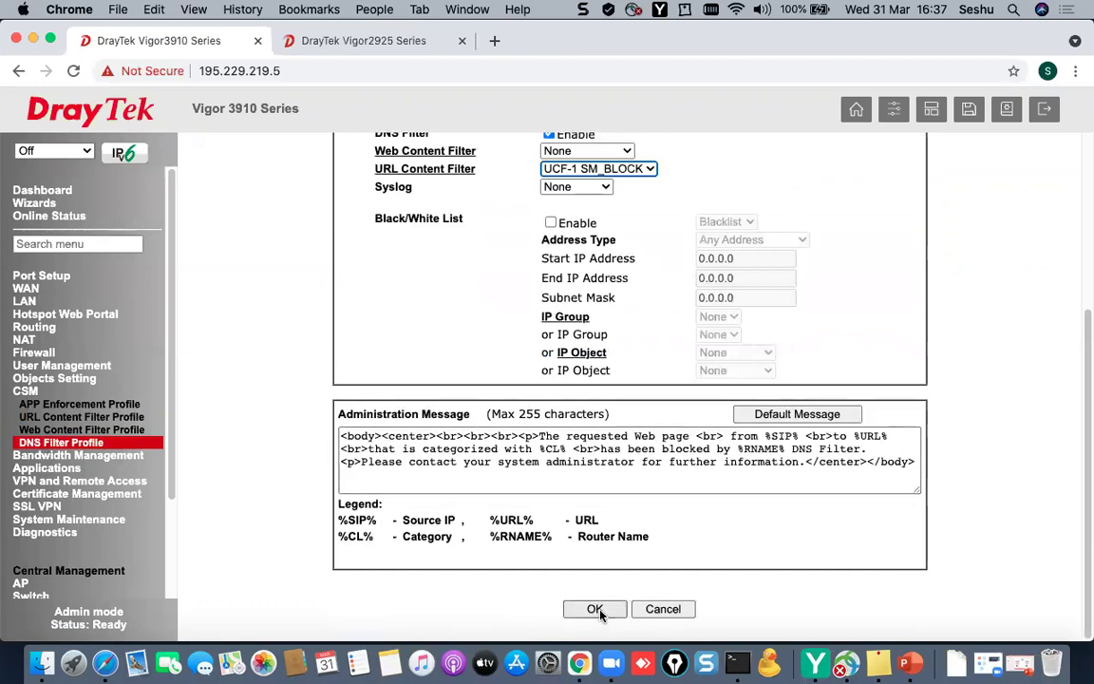
{"action": "left_click", "coordinate": [596, 609]}
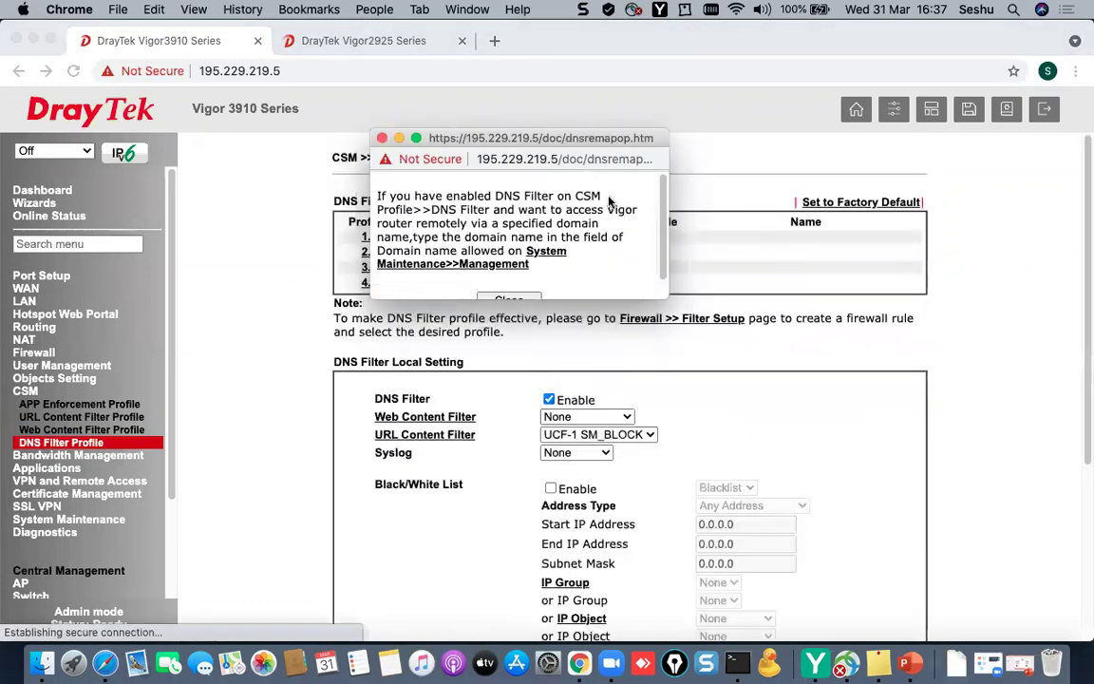
{"action": "scroll", "coordinate": [531, 247], "scroll_direction": "down", "scroll_amount": 1}
{"action": "left_click", "coordinate": [508, 278]}
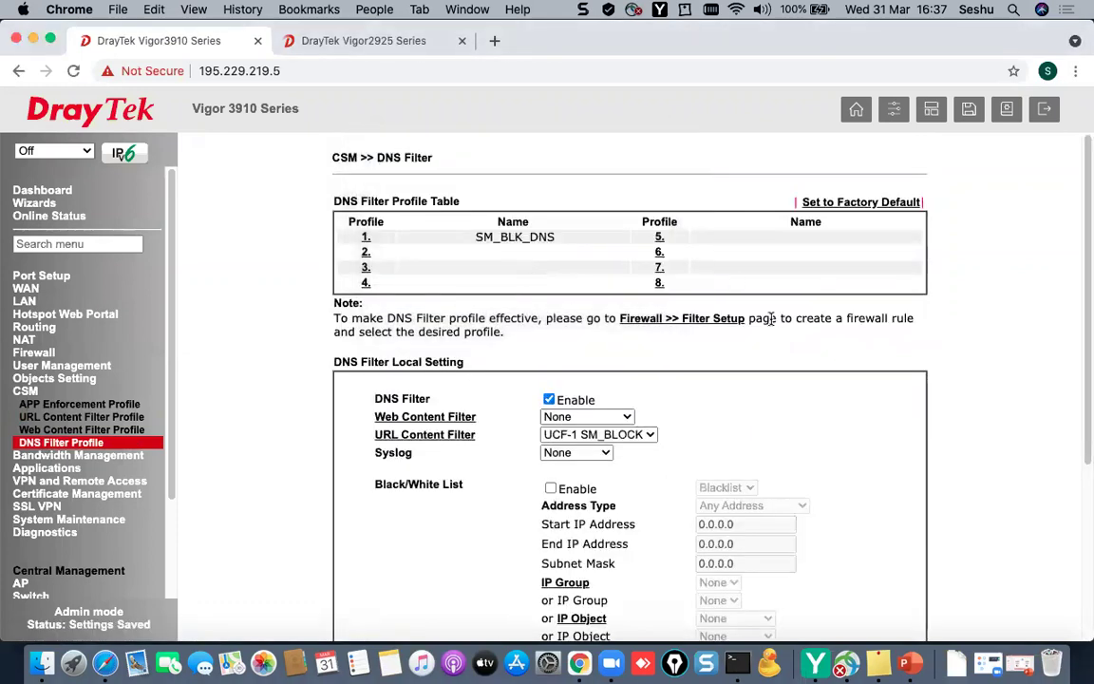
- Enable rule 2 in firewall Filter Set 2 and give it the comment BLOCK_SM
{"action": "left_click", "coordinate": [38, 356]}
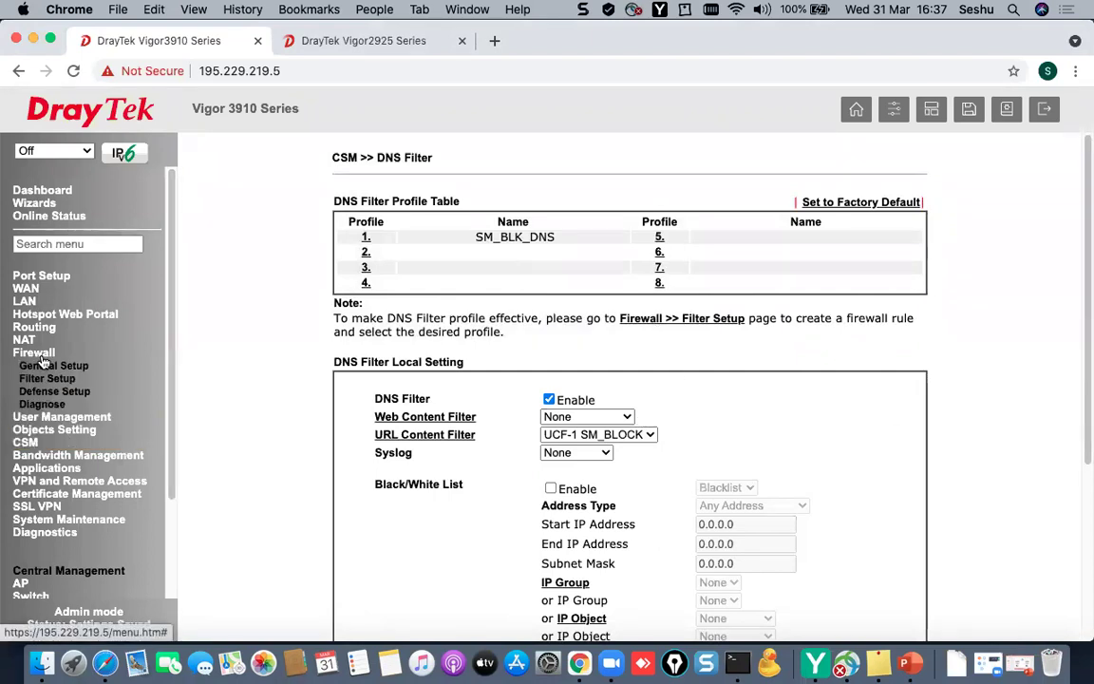
{"action": "left_click", "coordinate": [51, 379]}
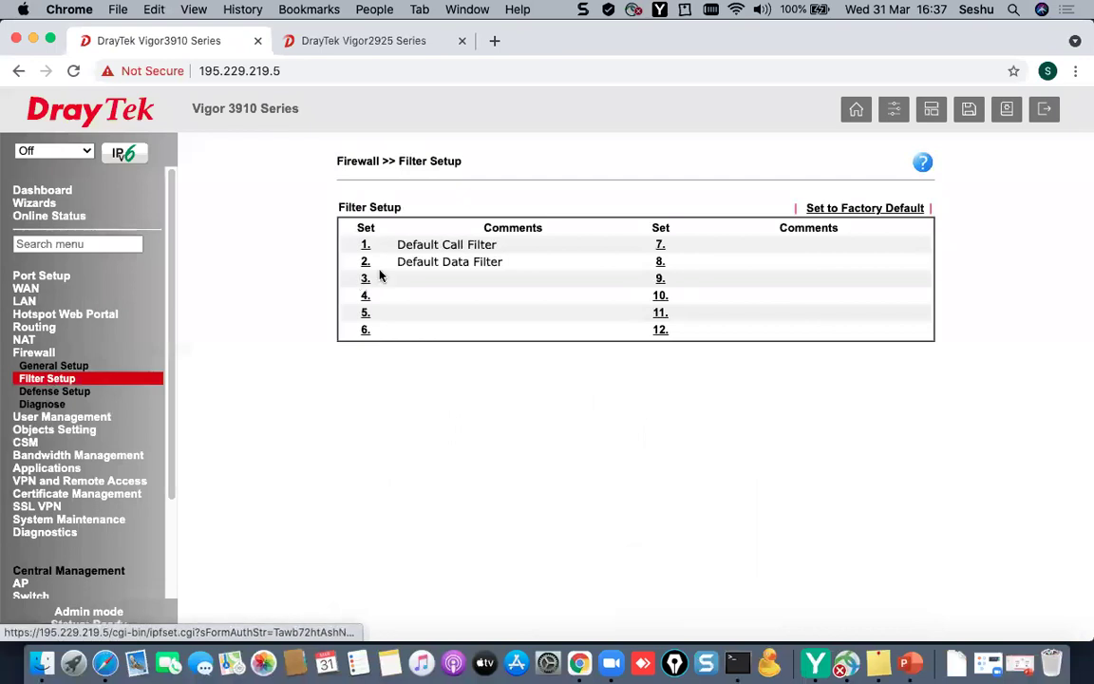
{"action": "left_click", "coordinate": [364, 265]}
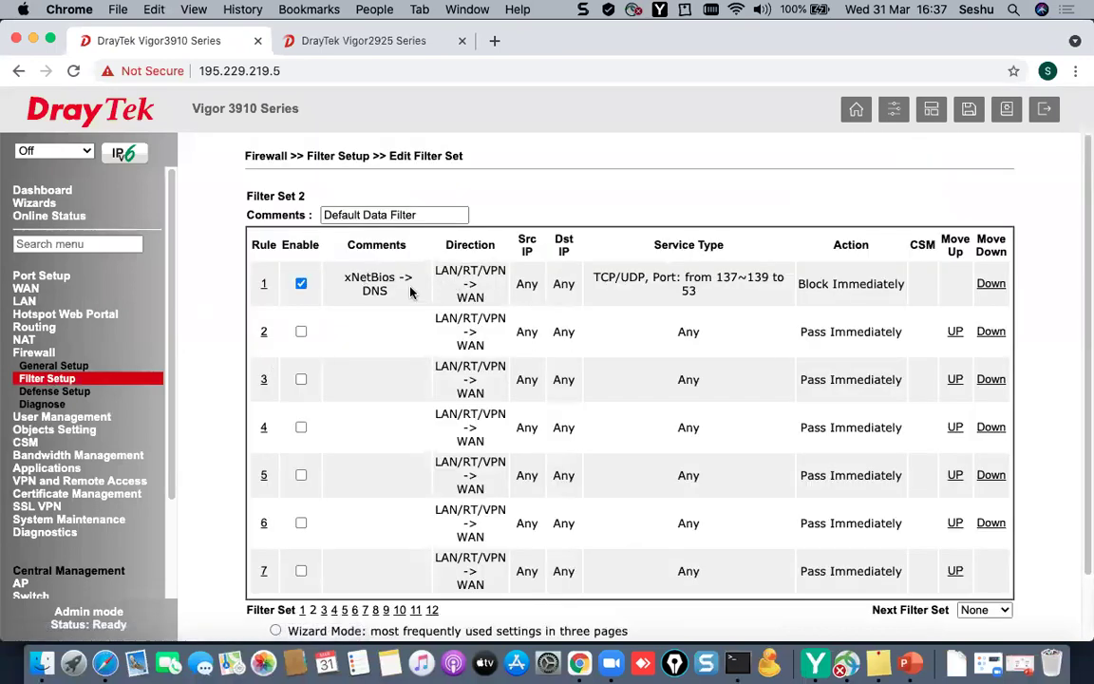
{"action": "left_click_drag", "start_coordinate": [350, 277], "coordinate": [407, 296]}
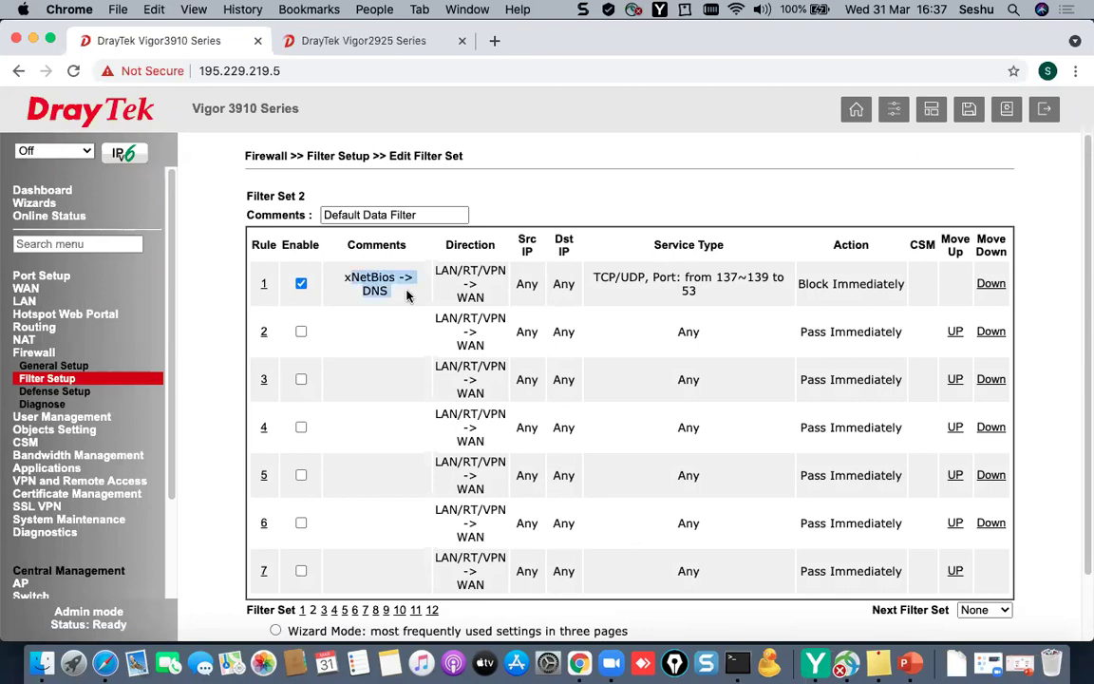
{"action": "left_click", "coordinate": [264, 332]}
{"action": "left_click", "coordinate": [330, 217]}
{"action": "left_click", "coordinate": [586, 230]}
{"action": "type", "text": "BLOCK_SM"}
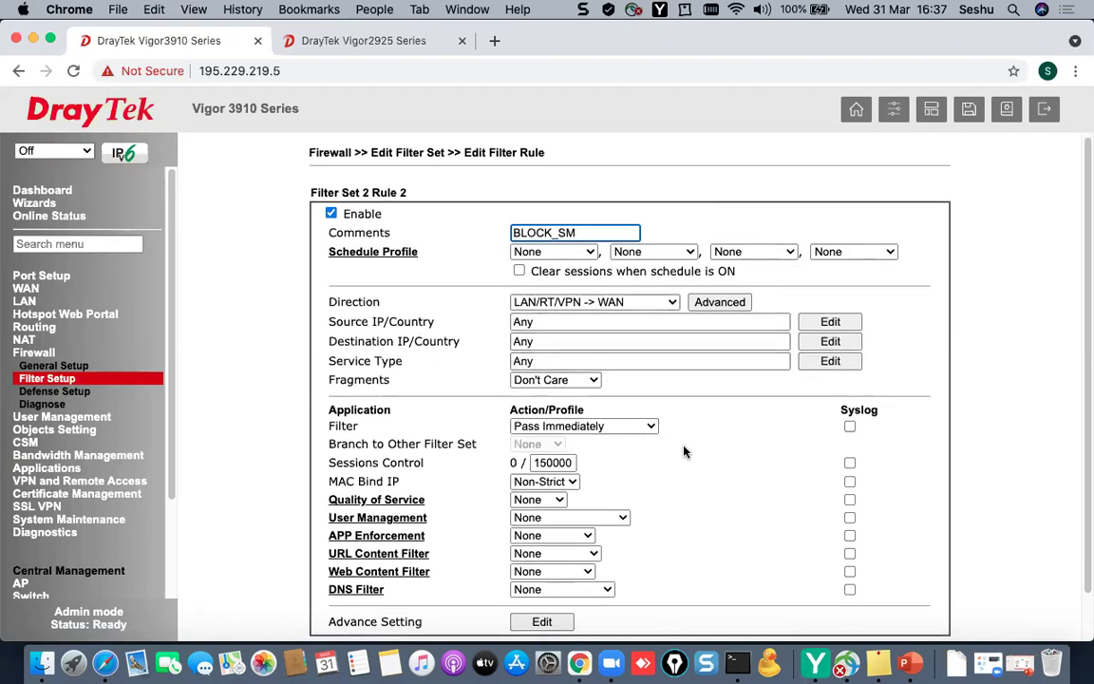
- Apply URL filter 1-SM_BLOCK and DNS filter 1-SM_BLK_DNS with syslog logging, and save the rule
{"action": "scroll", "coordinate": [684, 452], "scroll_direction": "down", "scroll_amount": 1}
{"action": "left_click", "coordinate": [562, 538]}
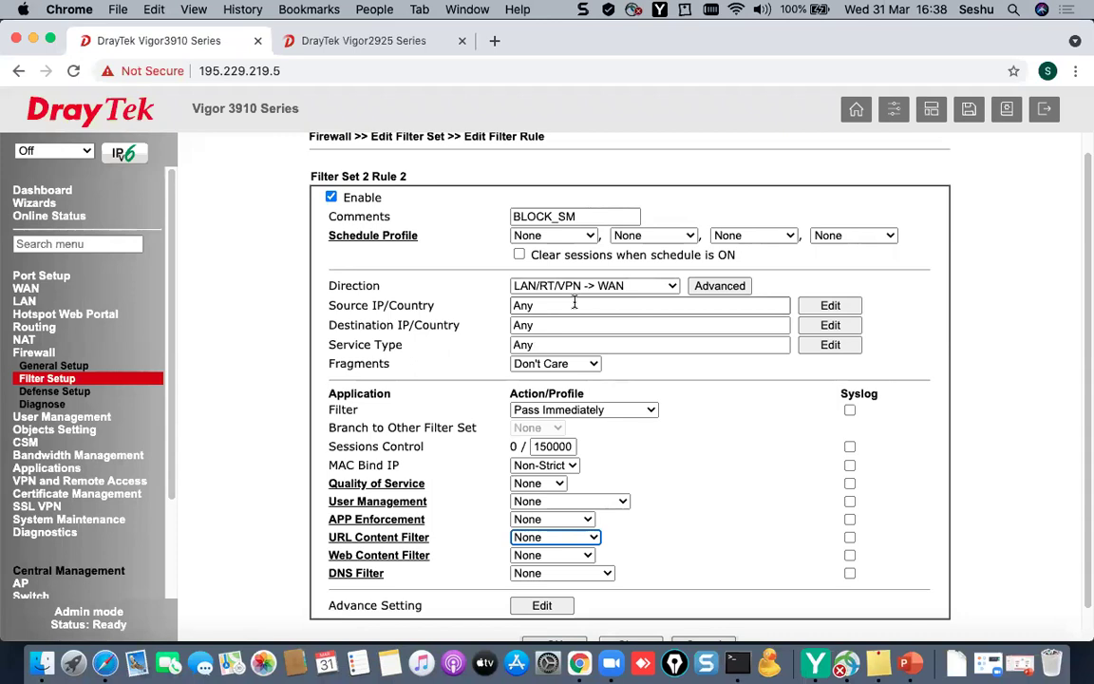
{"action": "left_click", "coordinate": [835, 306]}
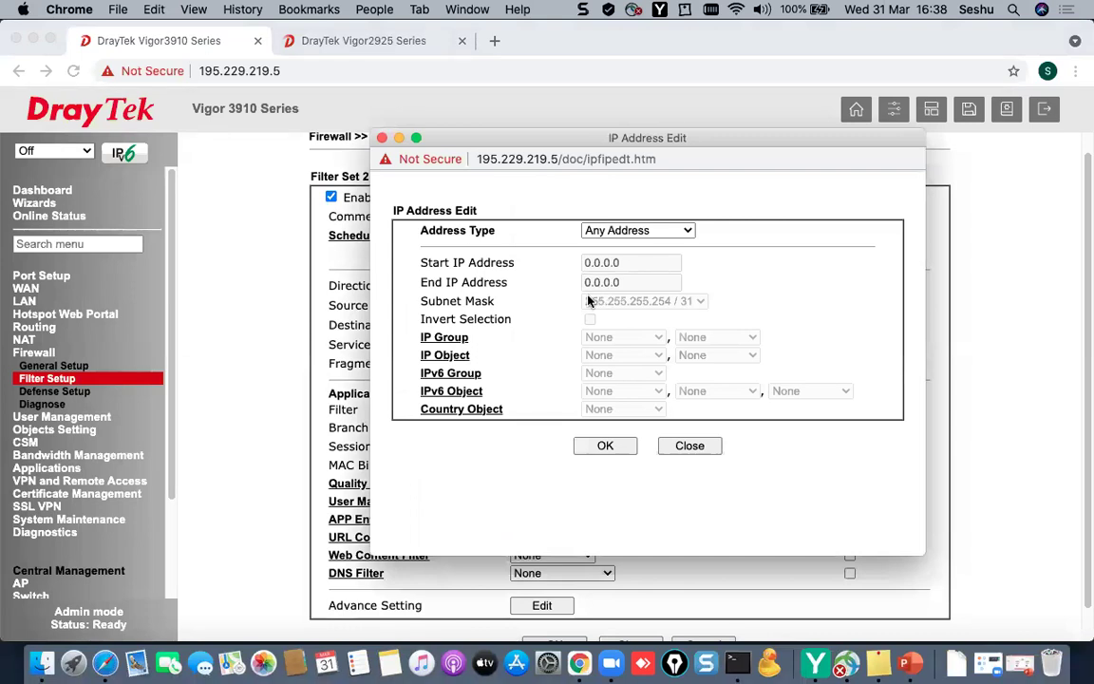
{"action": "left_click", "coordinate": [687, 445]}
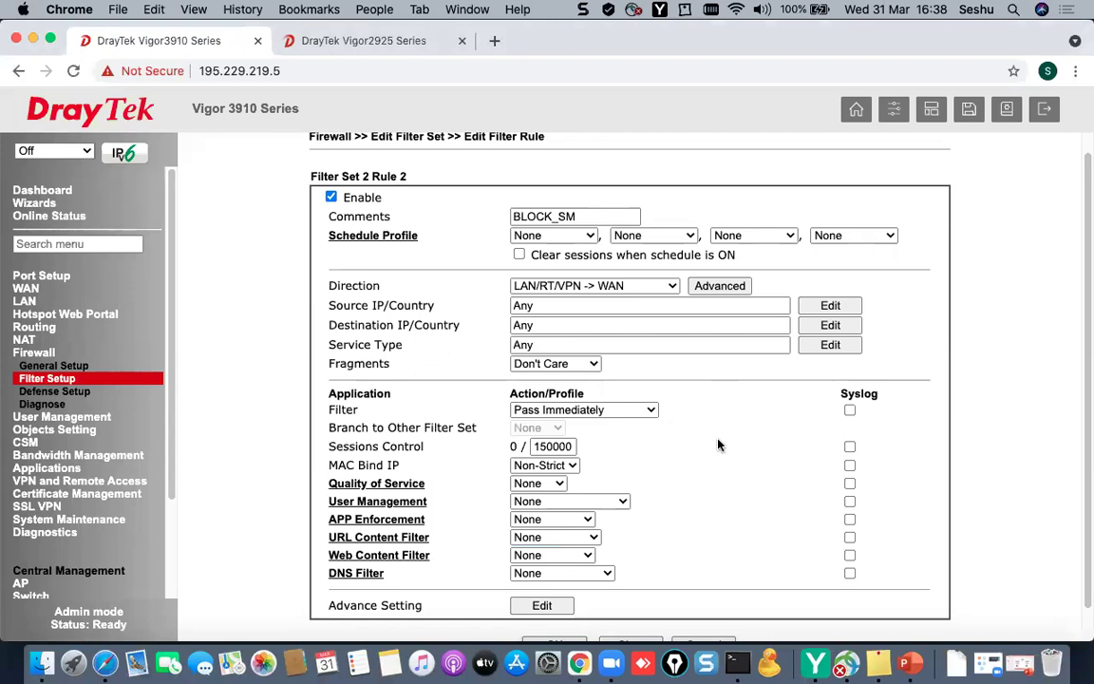
{"action": "left_click", "coordinate": [587, 538]}
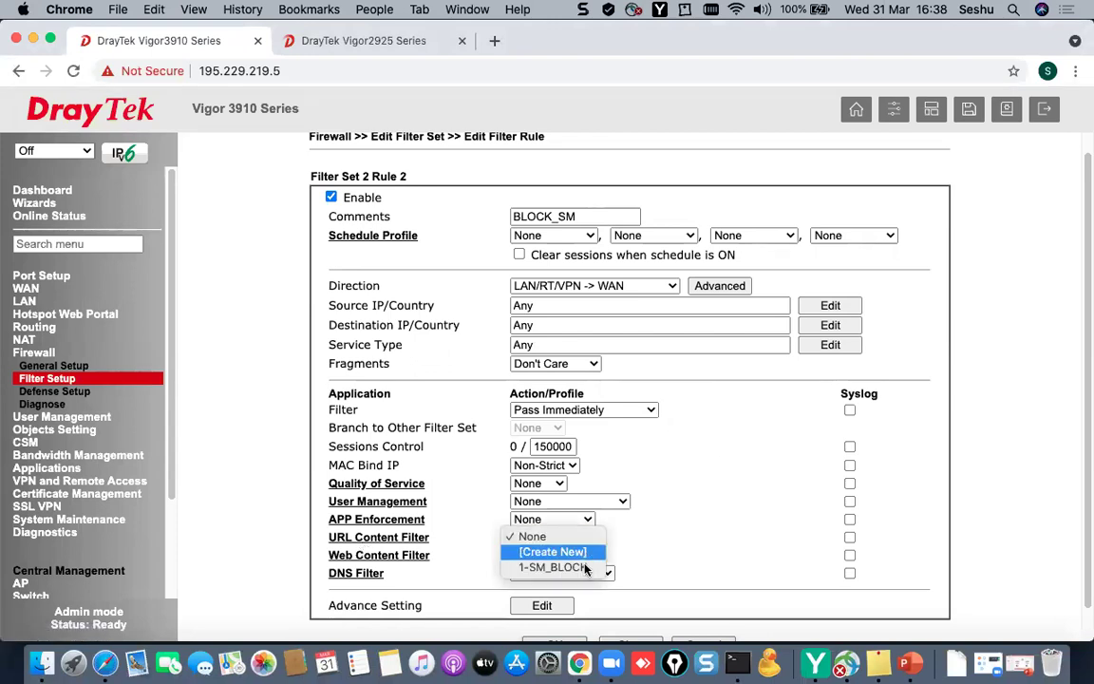
{"action": "left_click", "coordinate": [553, 566]}
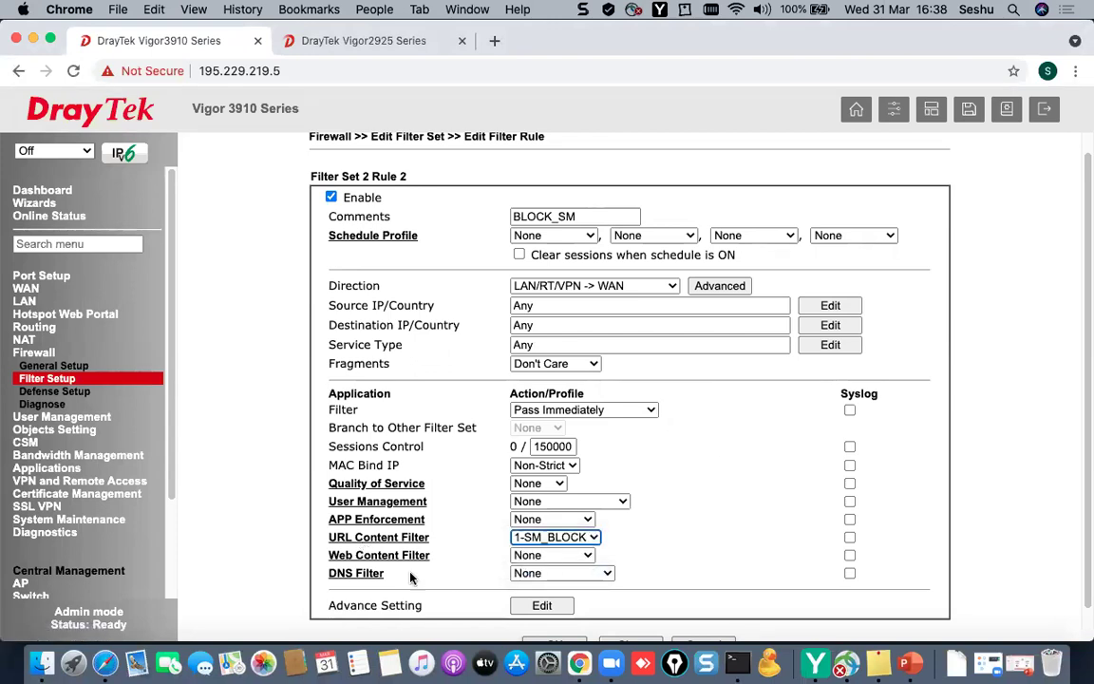
{"action": "left_click", "coordinate": [562, 573]}
{"action": "left_click", "coordinate": [551, 600]}
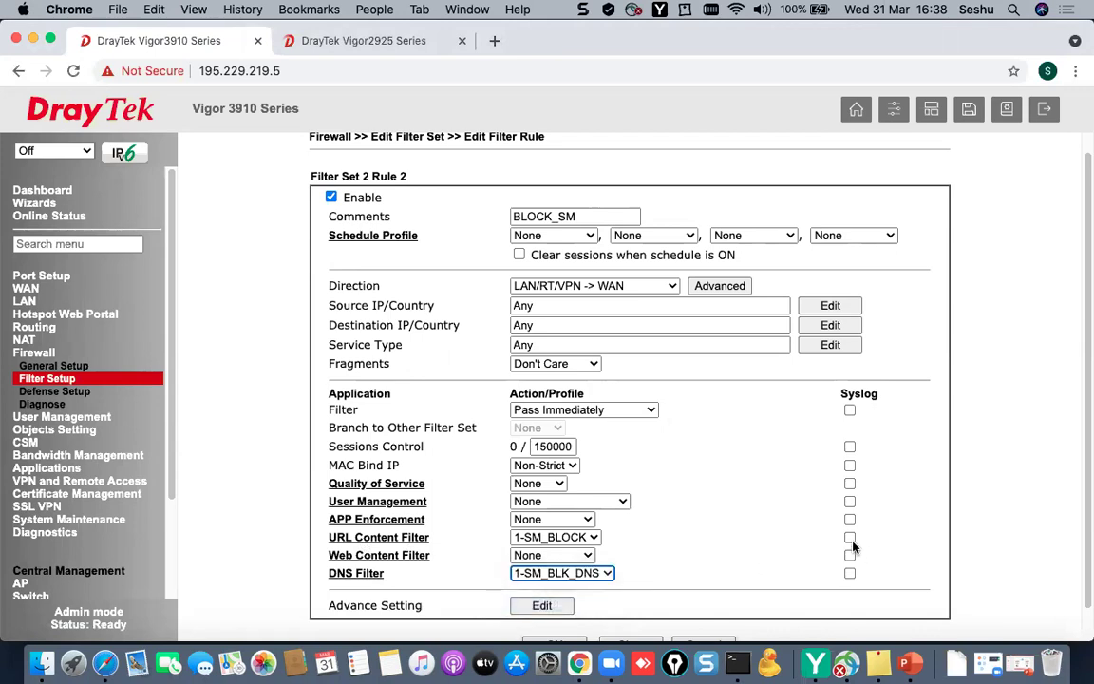
{"action": "left_click", "coordinate": [849, 538]}
{"action": "scroll", "coordinate": [693, 560], "scroll_direction": "down", "scroll_amount": 2}
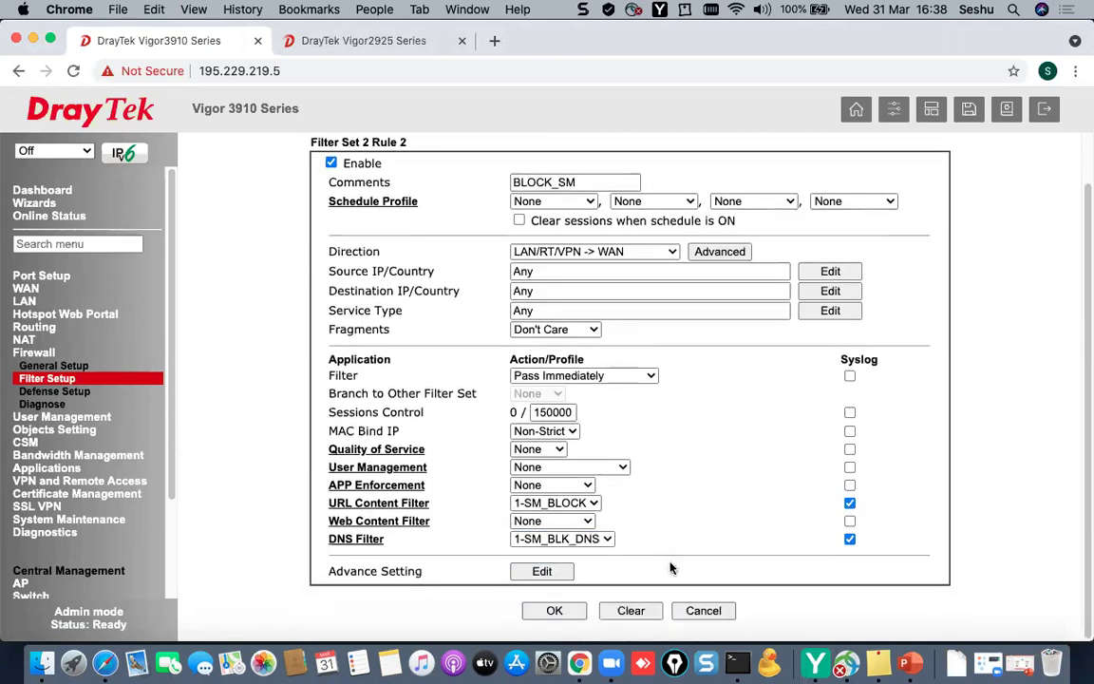
{"action": "left_click", "coordinate": [556, 609]}
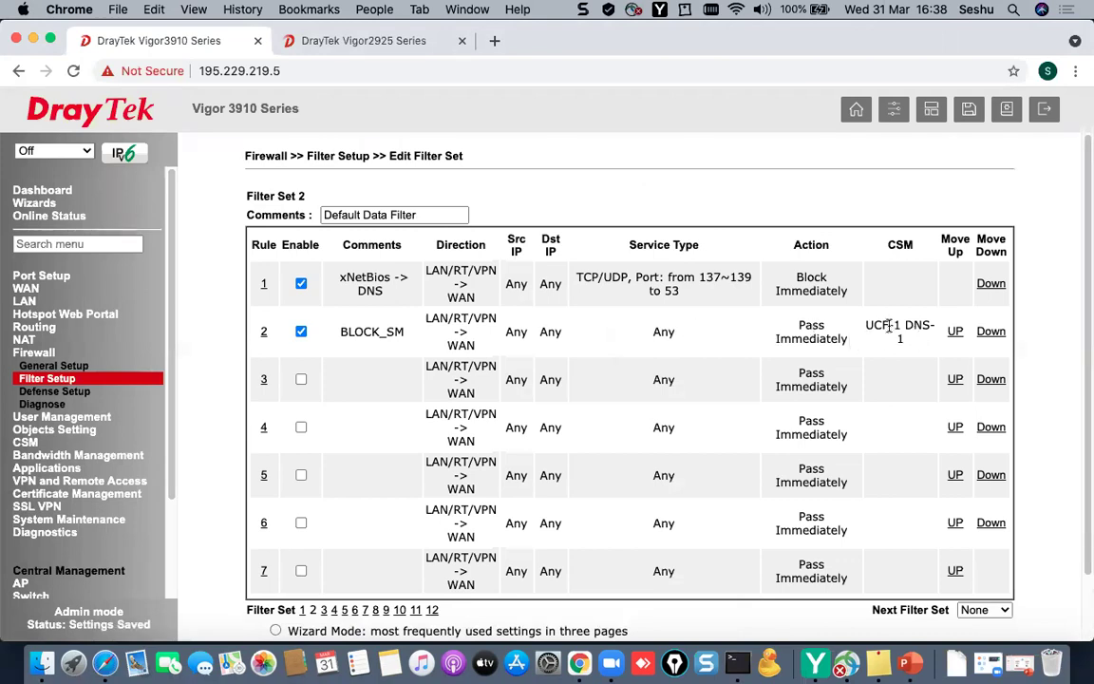
- In Diagnostics > Syslog Explorer, enable Web Syslog, set Syslog Type to Firewall, and refresh
{"action": "left_click_drag", "start_coordinate": [873, 327], "coordinate": [933, 328]}
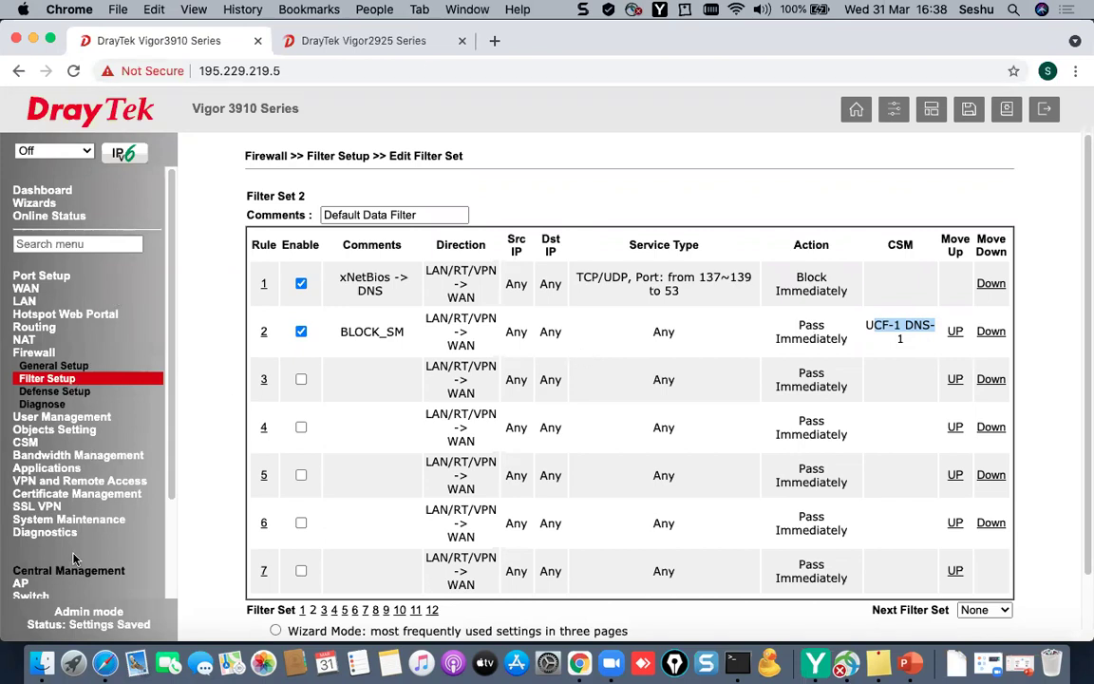
{"action": "left_click", "coordinate": [48, 532]}
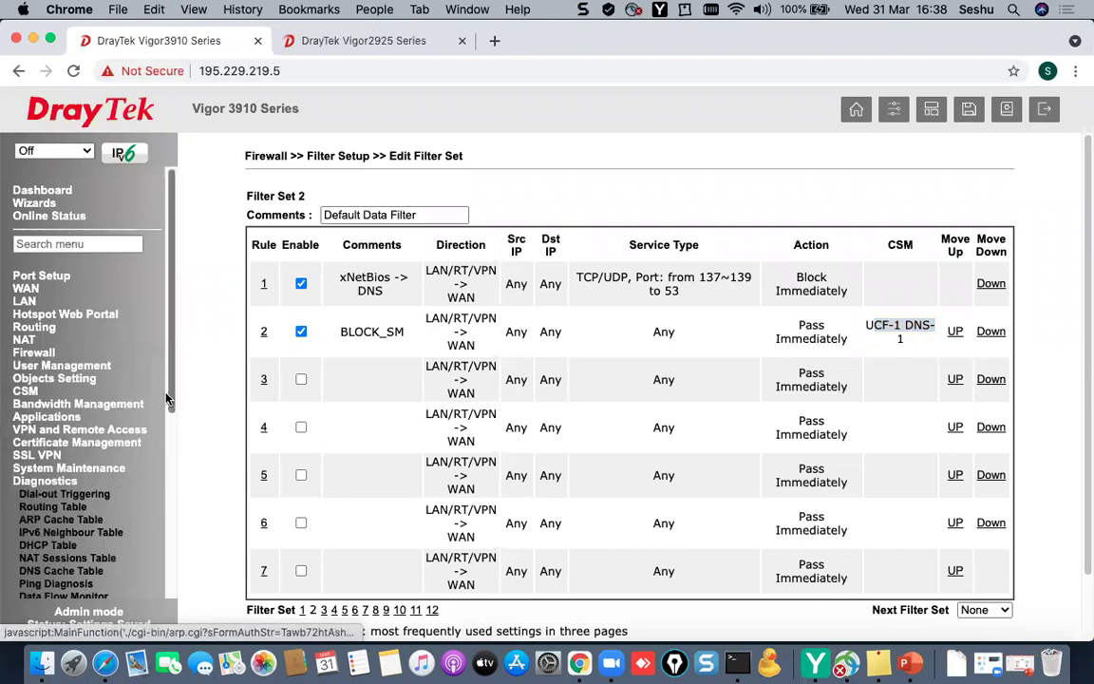
{"action": "scroll", "coordinate": [174, 455], "scroll_direction": "down", "scroll_amount": 3}
{"action": "scroll", "coordinate": [174, 456], "scroll_direction": "down", "scroll_amount": 2}
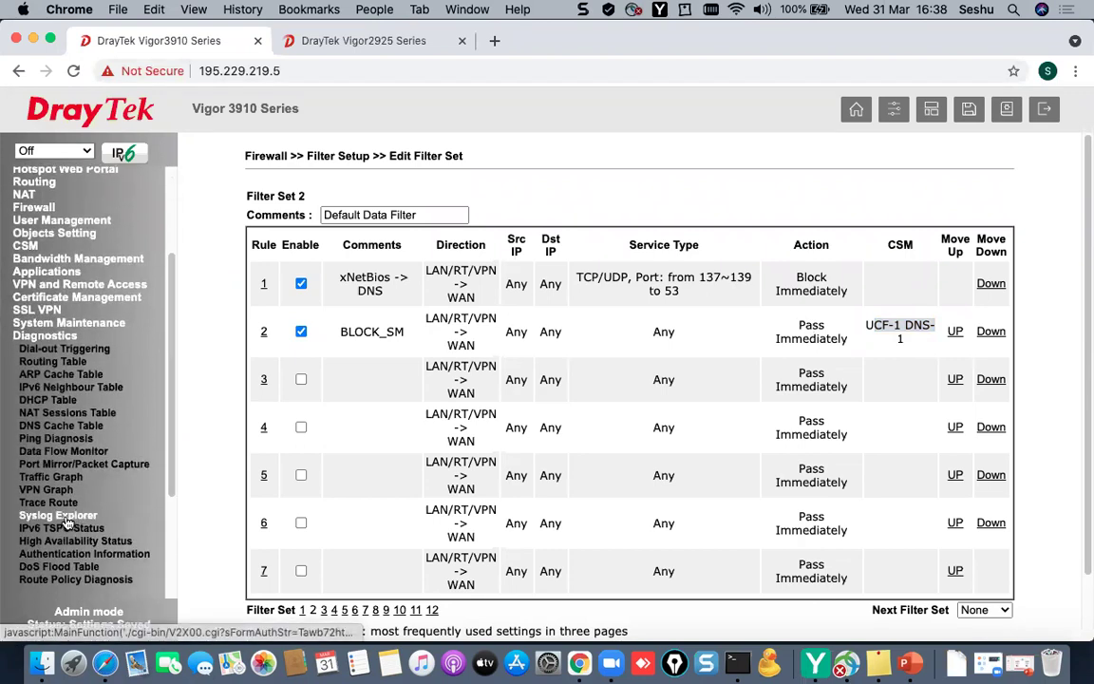
{"action": "left_click", "coordinate": [59, 515]}
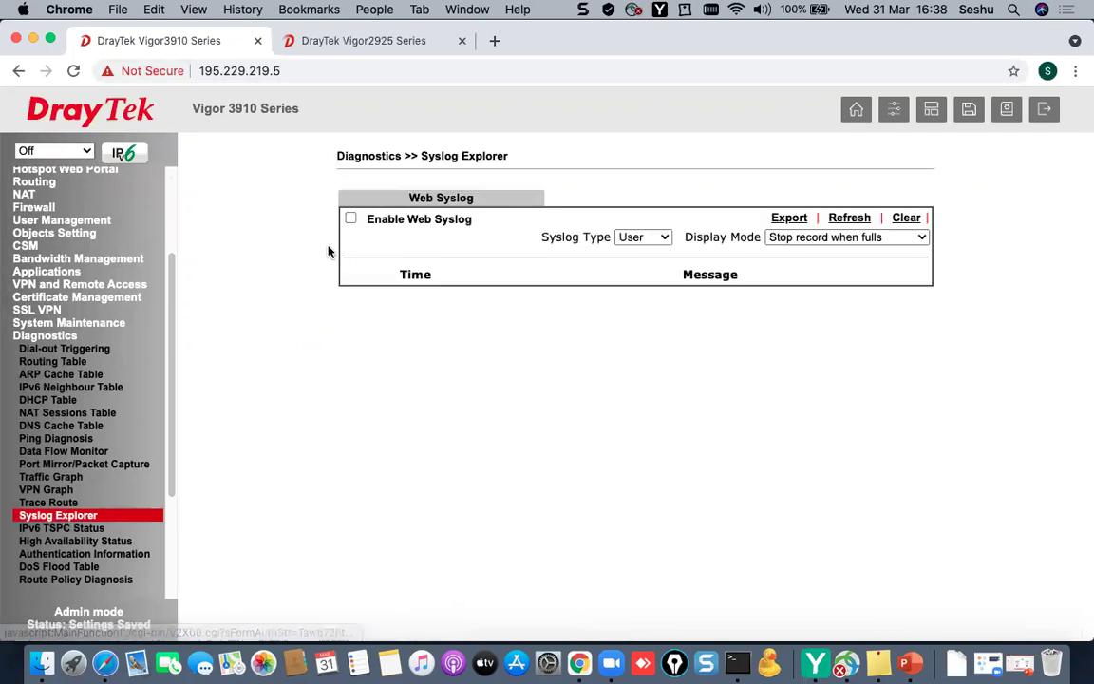
{"action": "left_click", "coordinate": [350, 218]}
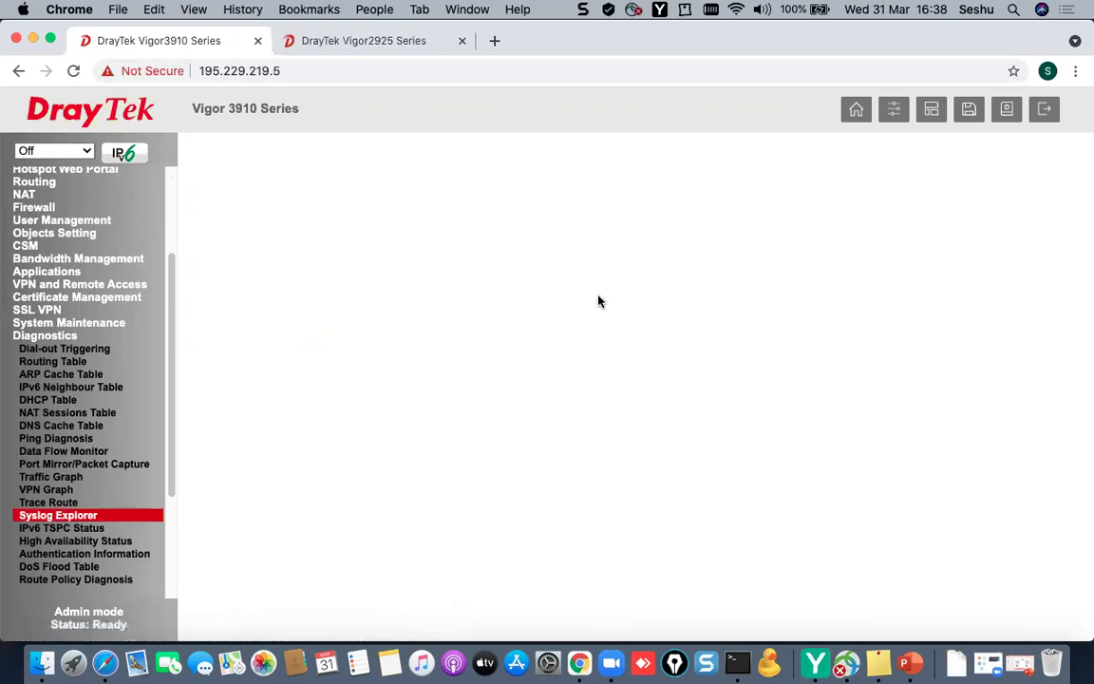
{"action": "left_click", "coordinate": [634, 236]}
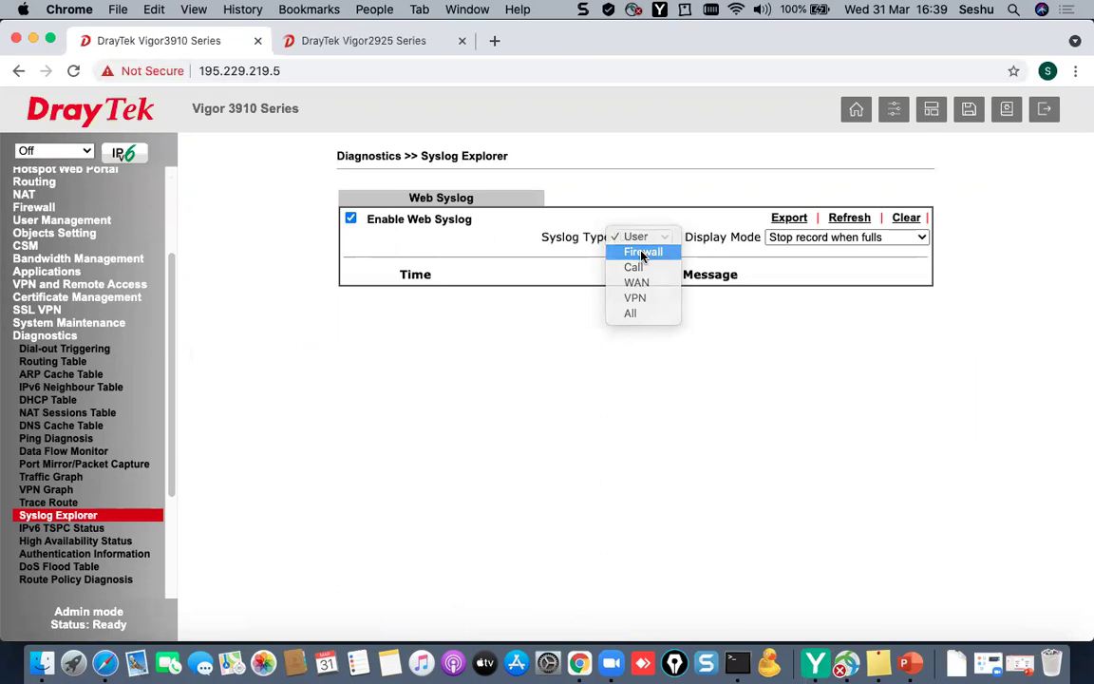
{"action": "left_click", "coordinate": [642, 253]}
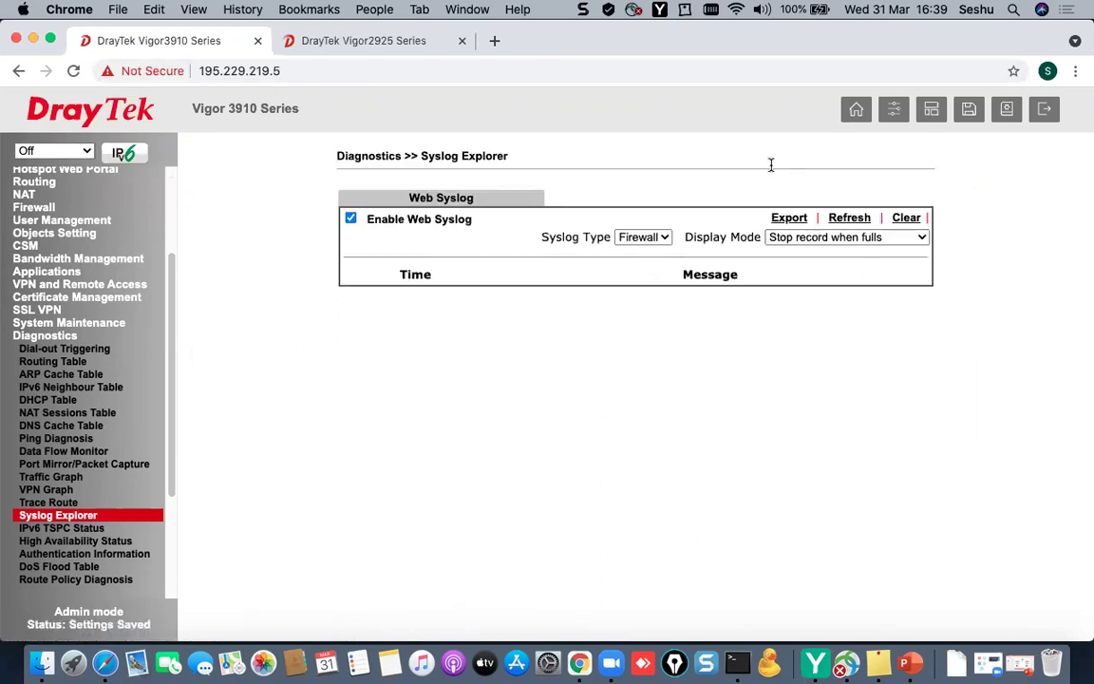
{"action": "left_click", "coordinate": [849, 217]}
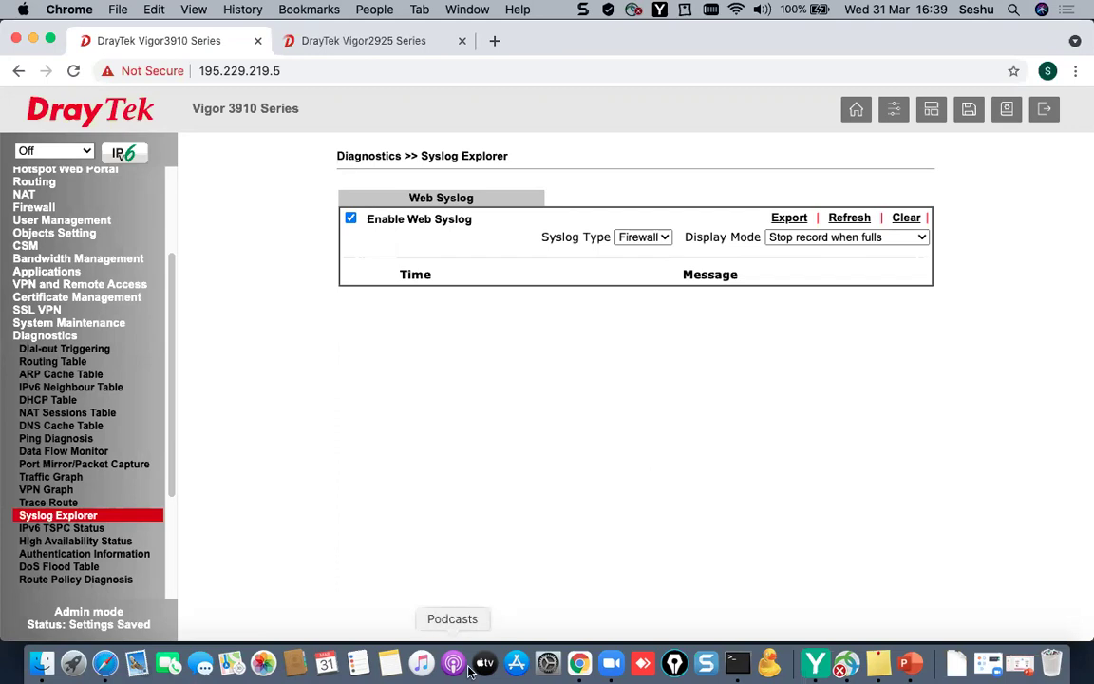
- Log out of the Vigor3910 using the Logout icon in the header
{"action": "left_click", "coordinate": [1048, 112]}
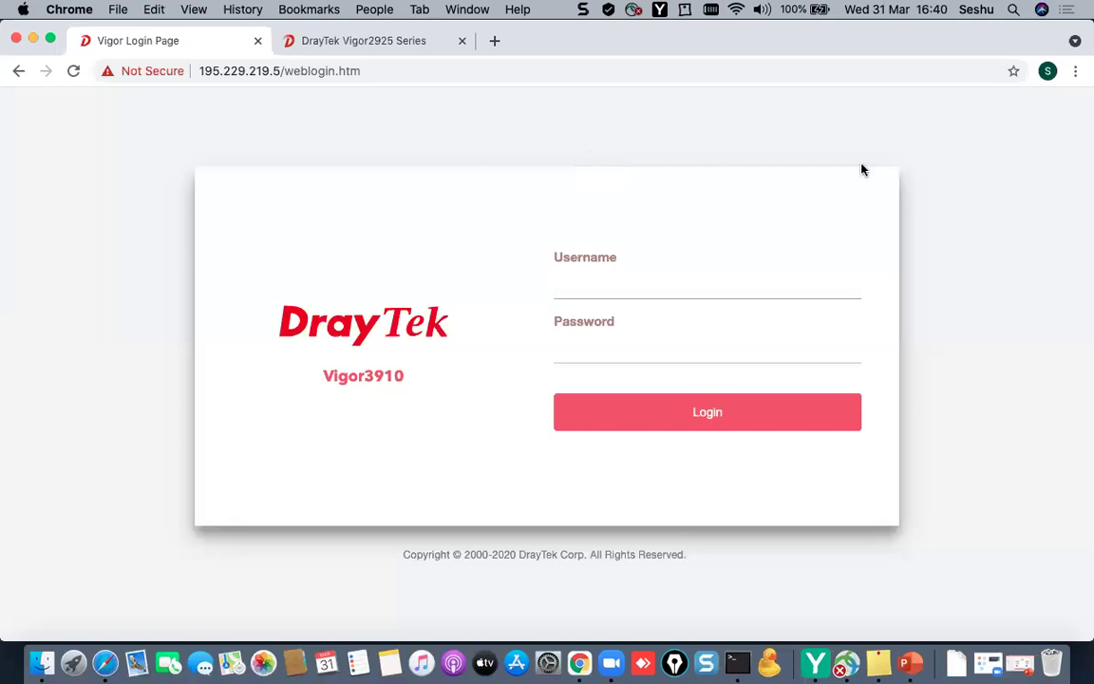
{"action": "left_click", "coordinate": [702, 280]}
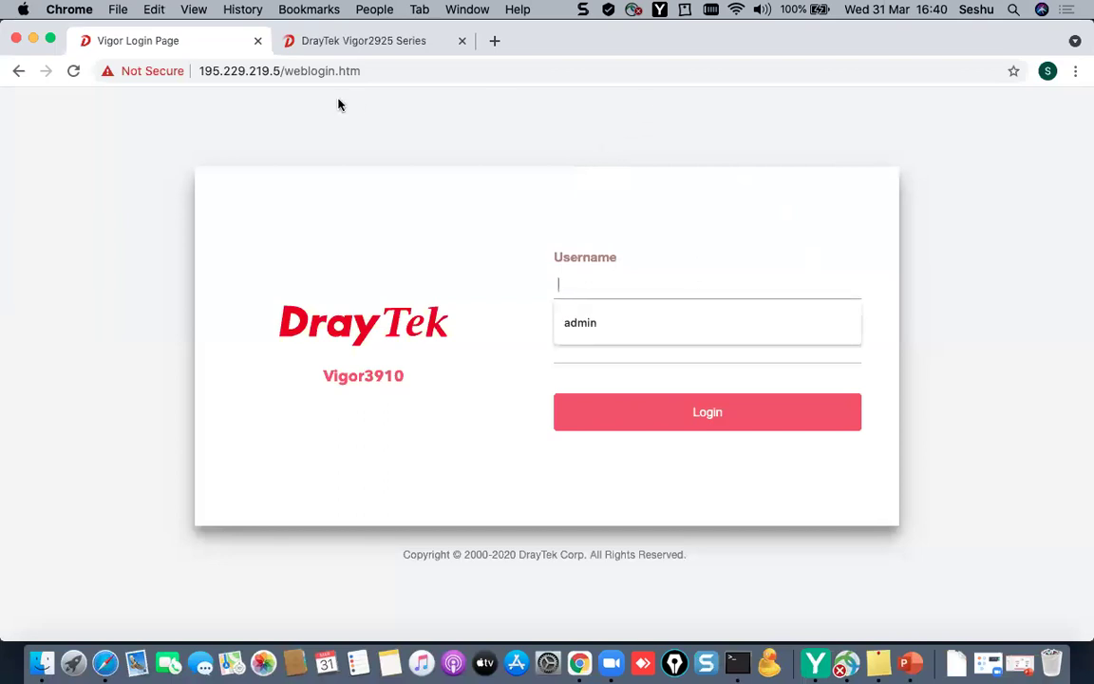
{"action": "left_click", "coordinate": [652, 320]}
{"action": "left_click", "coordinate": [652, 335]}
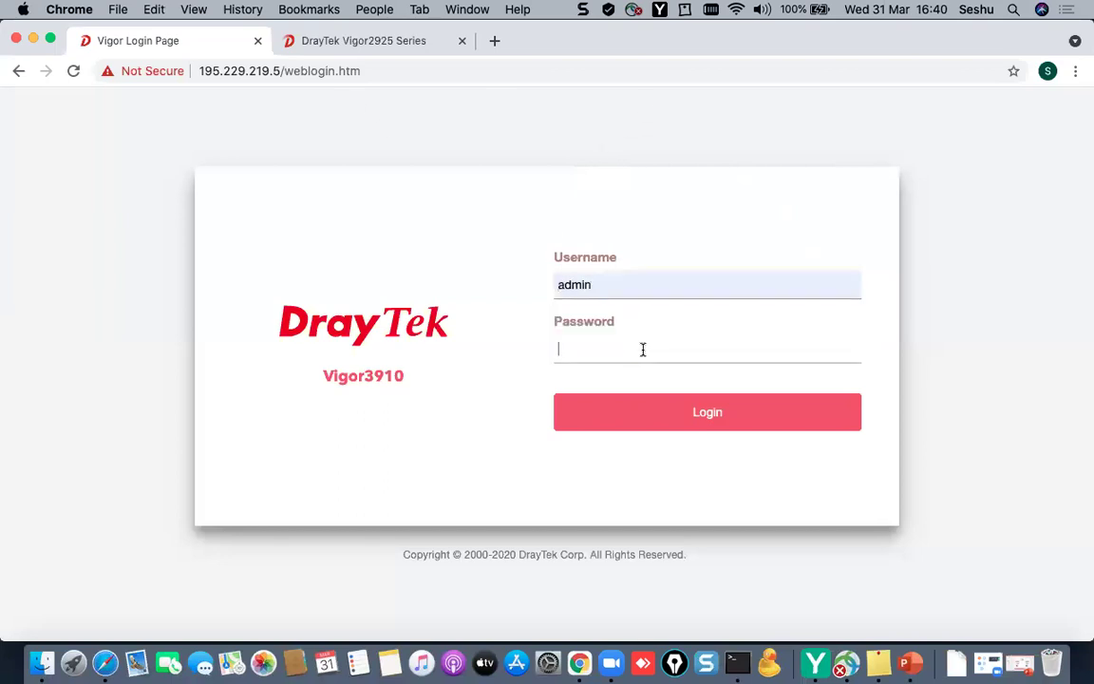
{"action": "type", "text": "admin"}
{"action": "key", "text": "Return"}
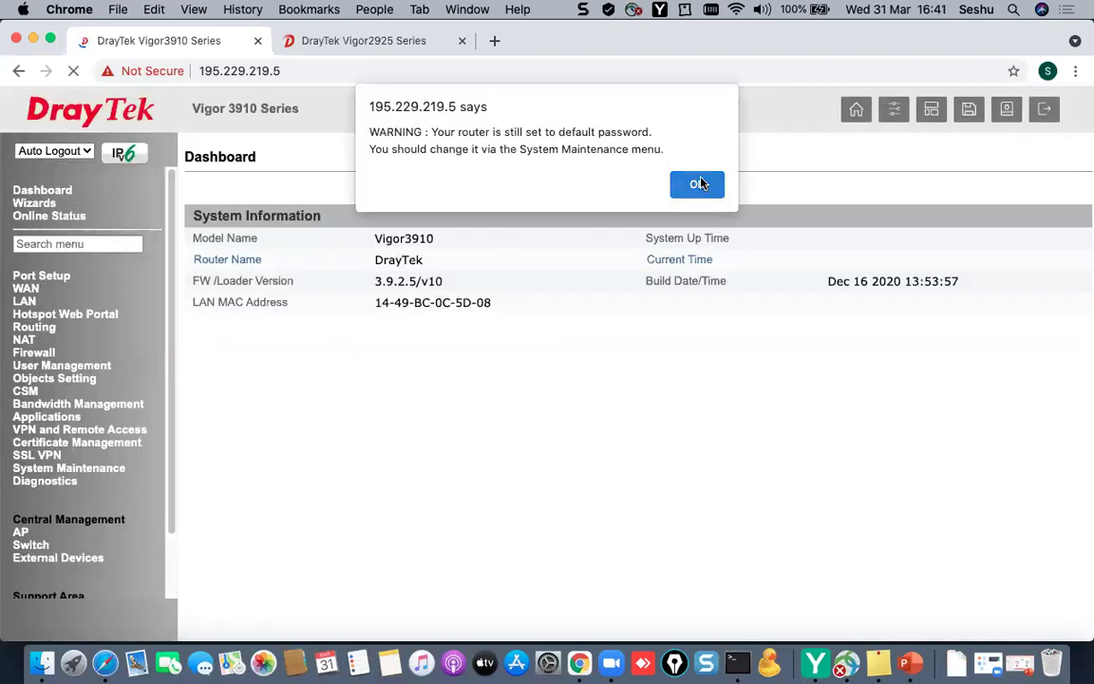
{"action": "left_click", "coordinate": [696, 184]}
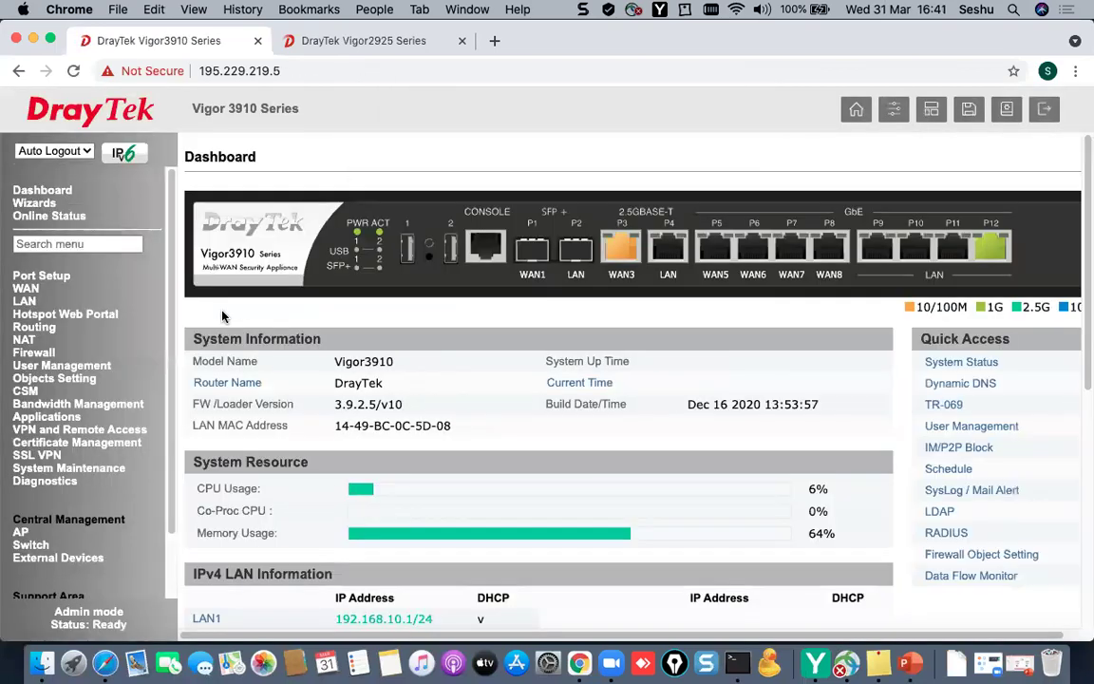
{"action": "left_click", "coordinate": [43, 429]}
{"action": "left_click", "coordinate": [48, 534]}
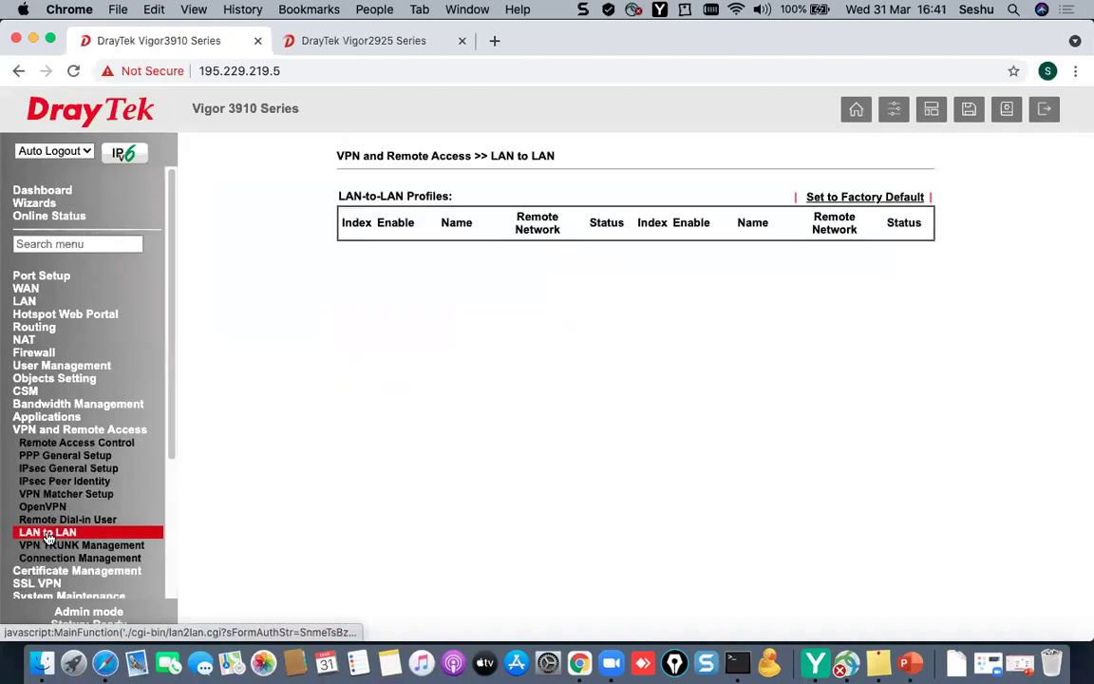
{"action": "left_click", "coordinate": [349, 283]}
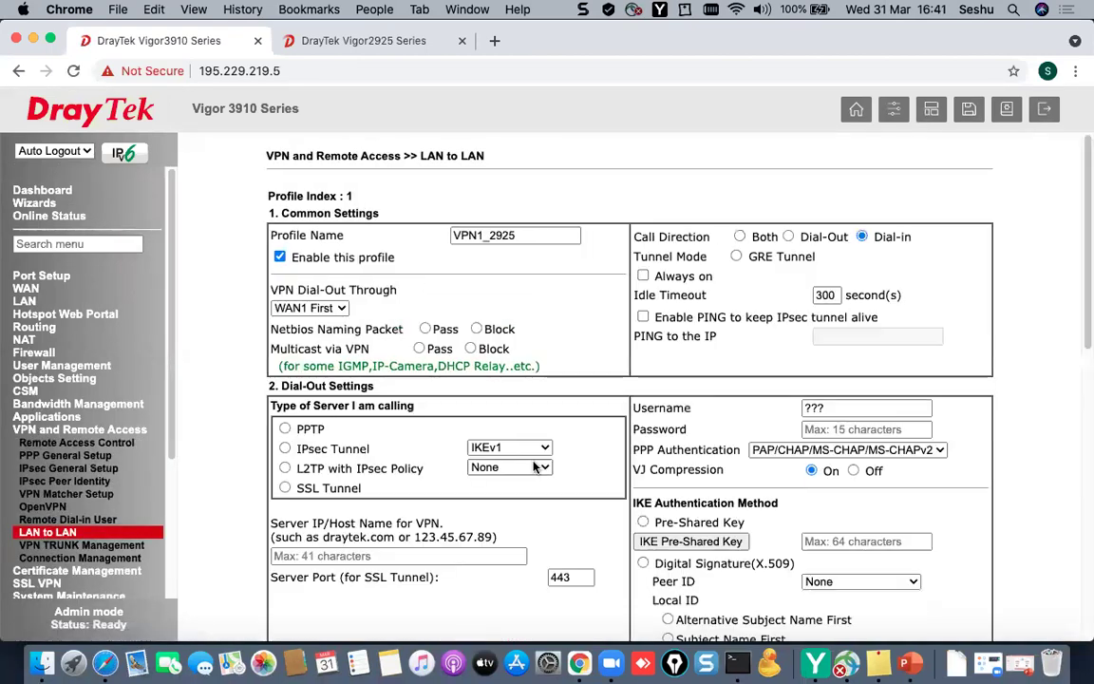
{"action": "scroll", "coordinate": [473, 532], "scroll_direction": "down", "scroll_amount": 5}
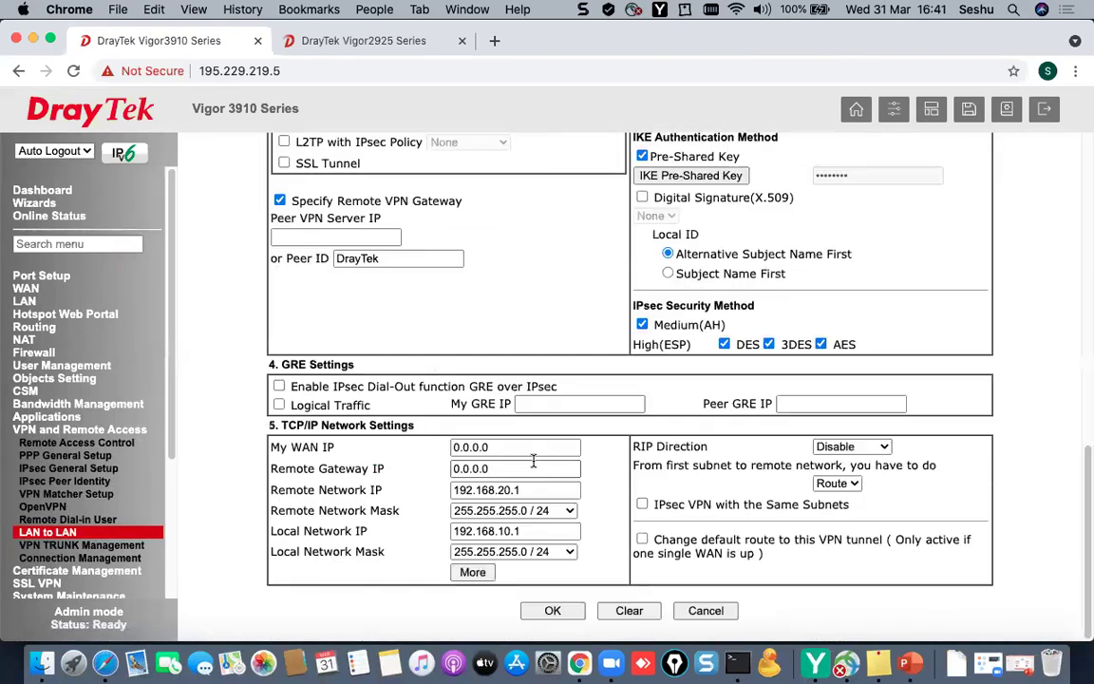
{"action": "left_click_drag", "start_coordinate": [520, 490], "coordinate": [405, 501]}
{"action": "left_click", "coordinate": [473, 572]}
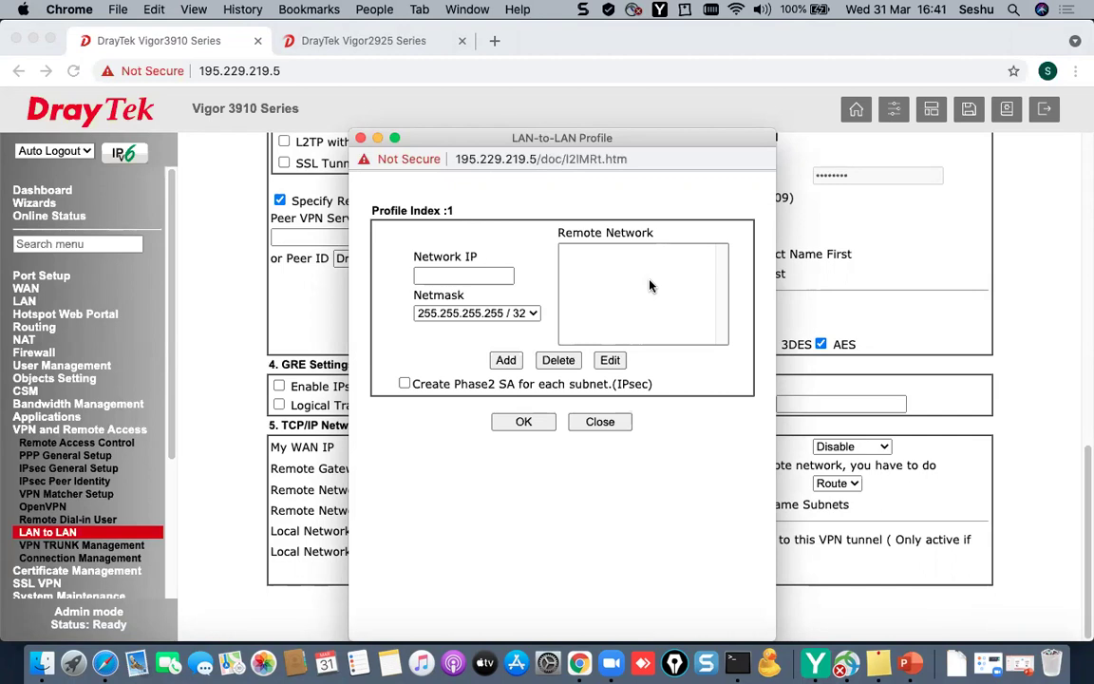
{"action": "left_click", "coordinate": [361, 139]}
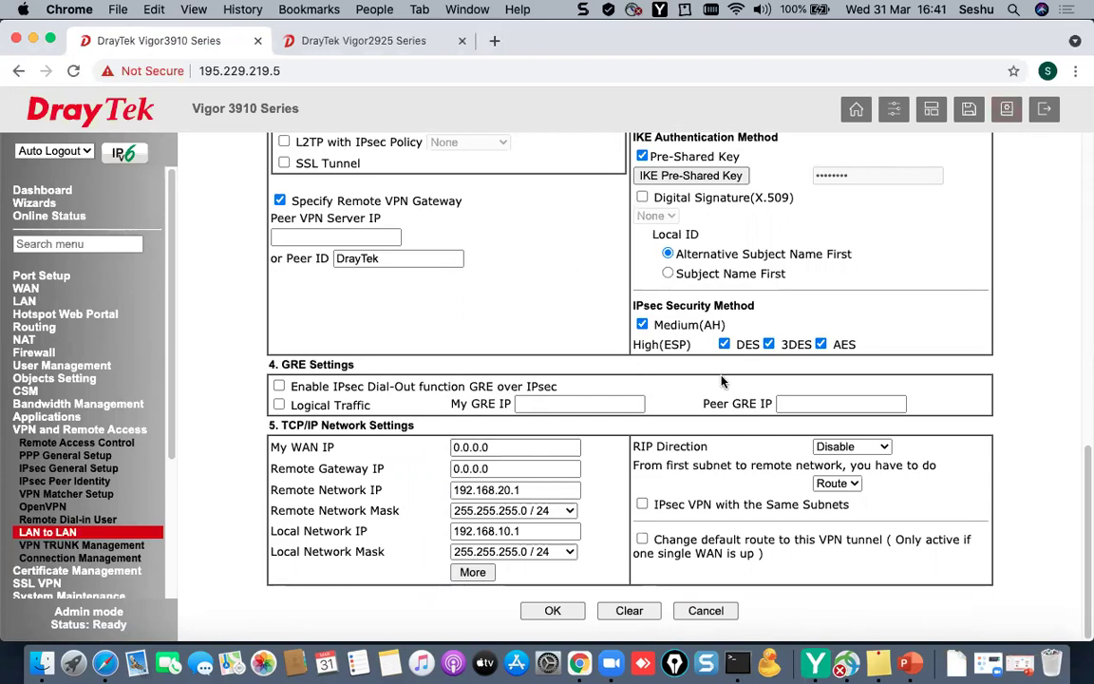
{"action": "left_click", "coordinate": [934, 106]}
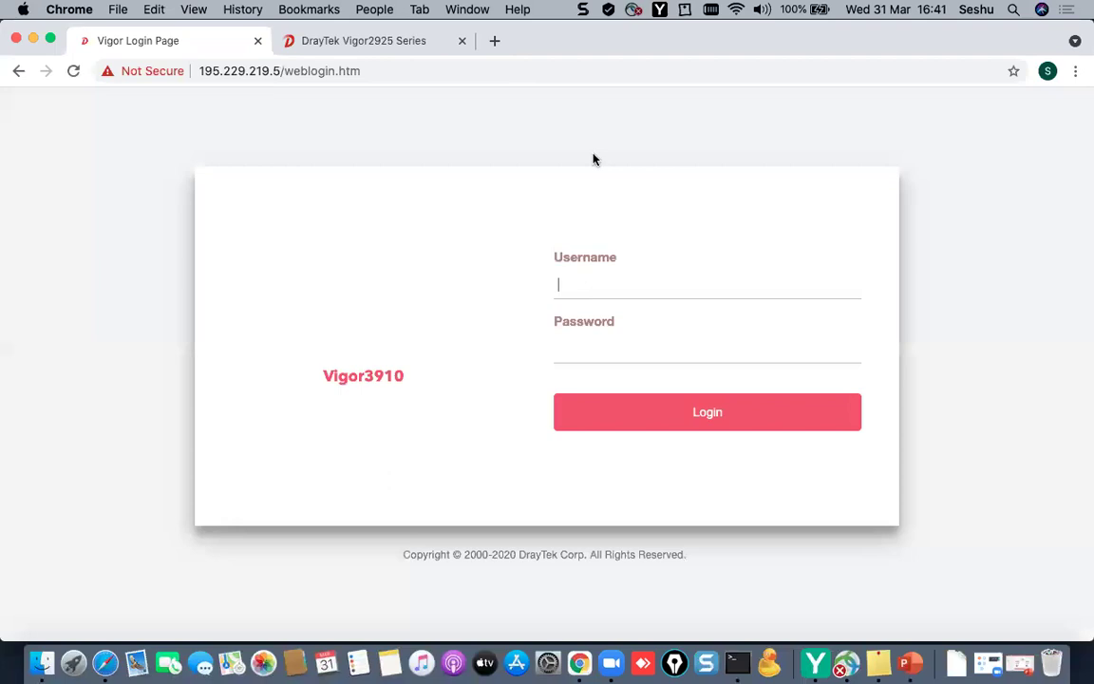